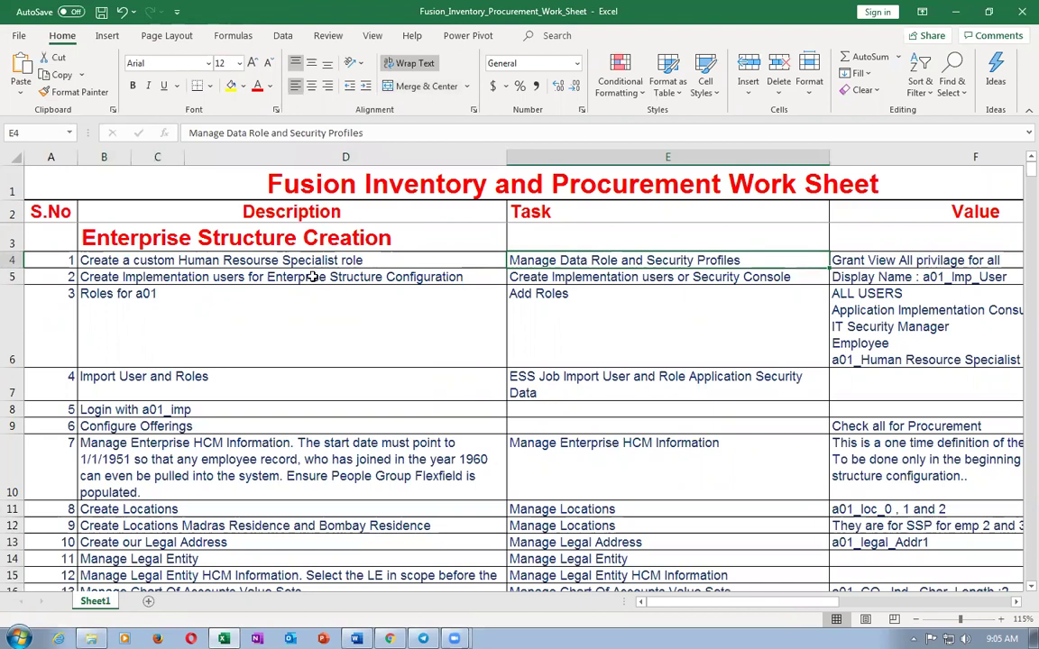
- Read the Create Implementation users task in cell E5, then switch to the browser
click(590, 280)
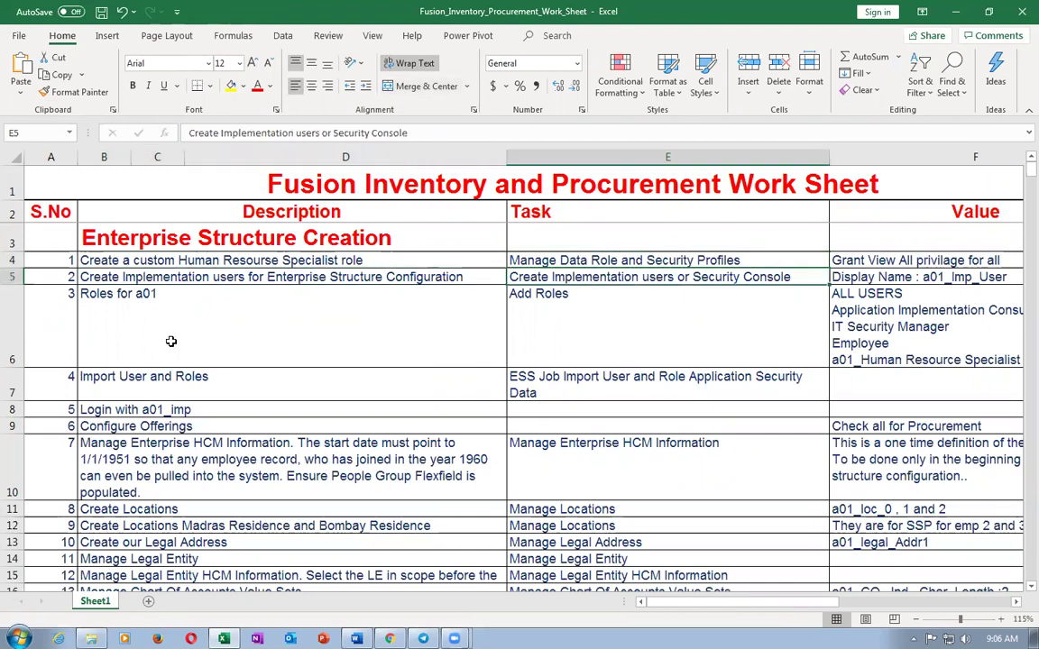
key(alt+Tab)
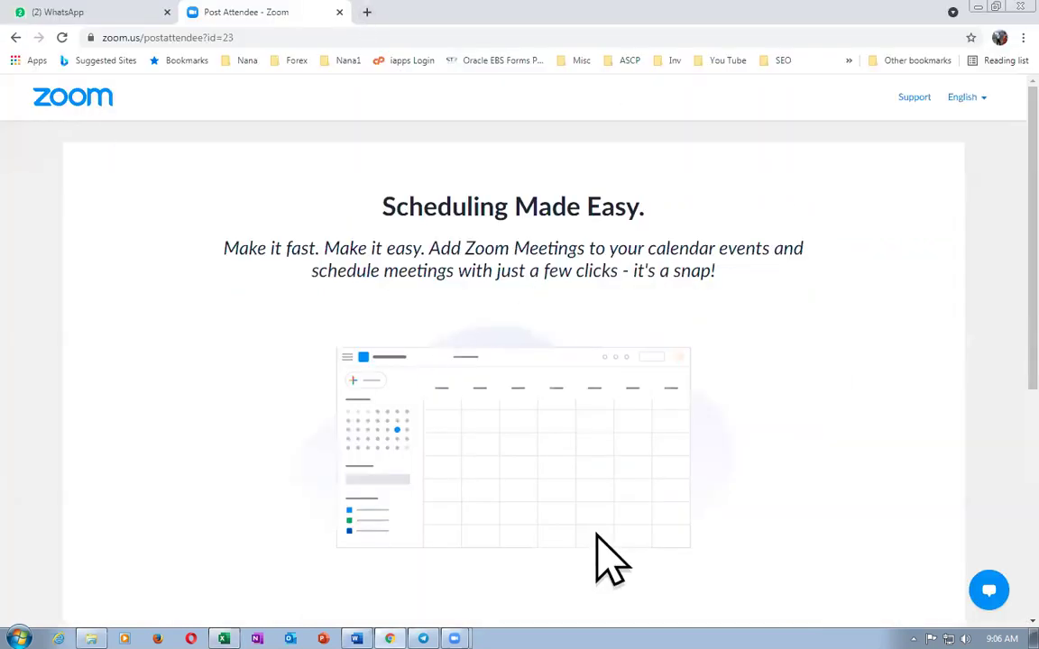
- Copy the dev21 environment address from the Instances notes and load it in Chrome
key(alt+Tab)
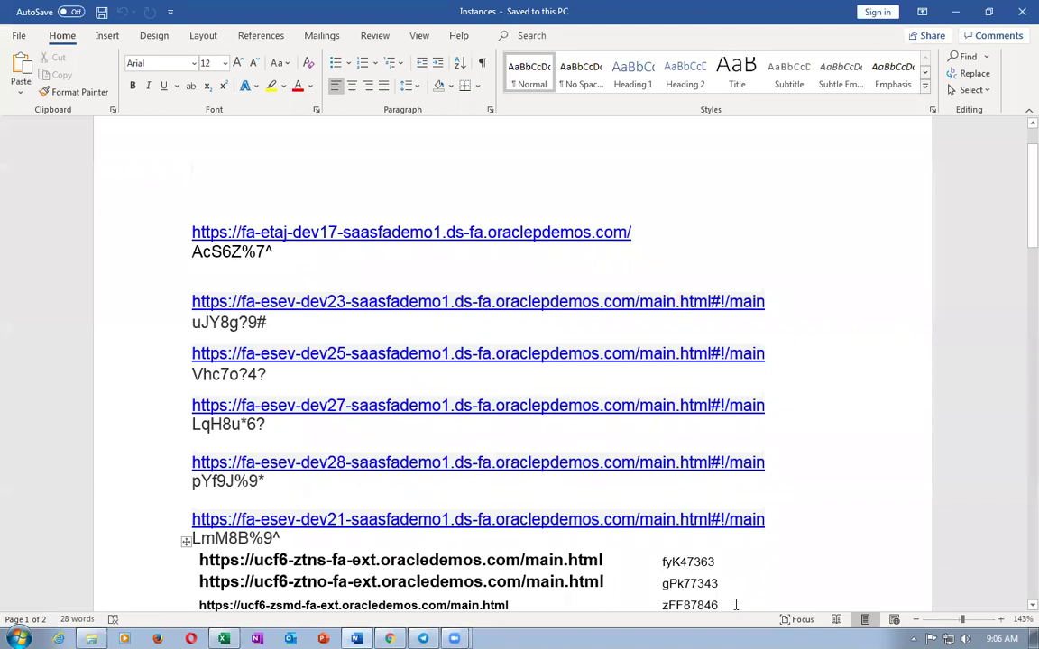
click(160, 524)
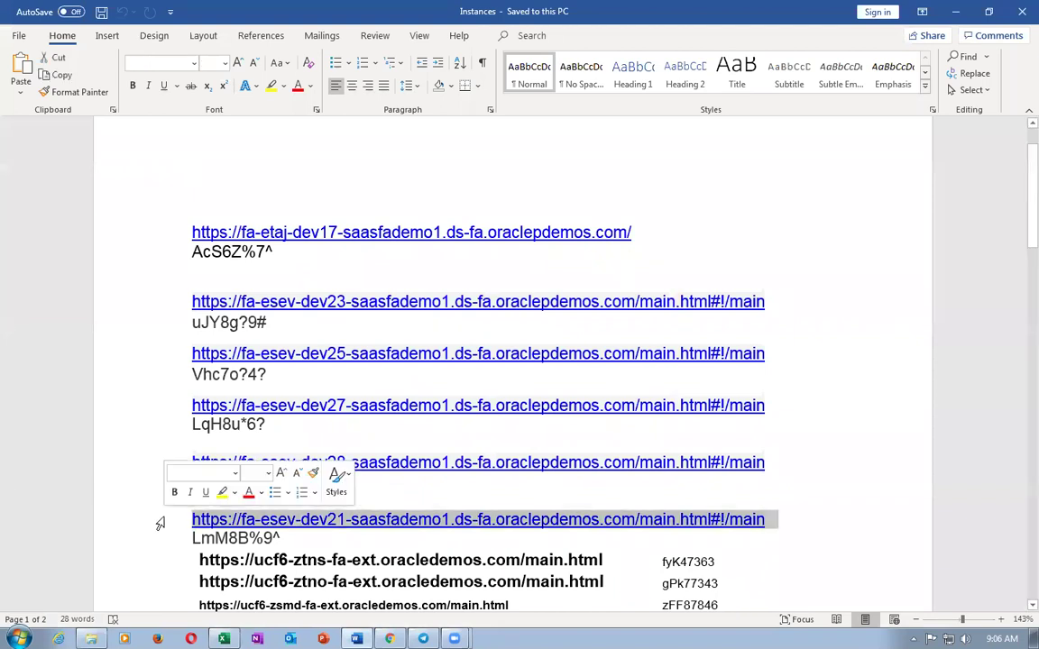
key(alt+Tab)
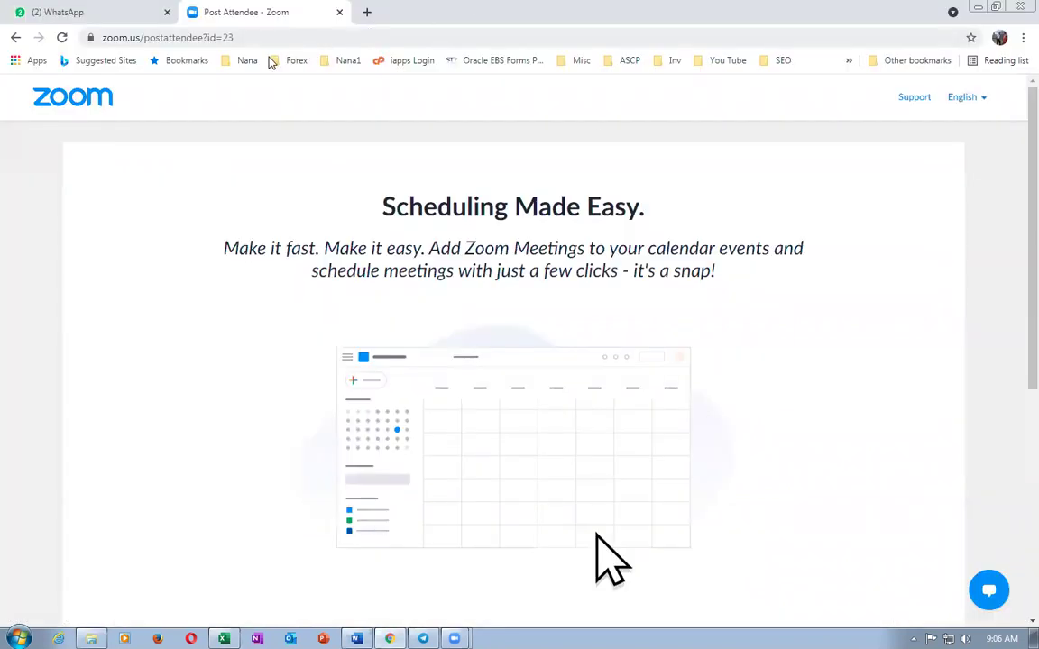
click(275, 39)
text(https://fa-esev-dev21-saasfademo1.ds-fa.oraclepdemos.com/main.html#!/main)
key(Return)
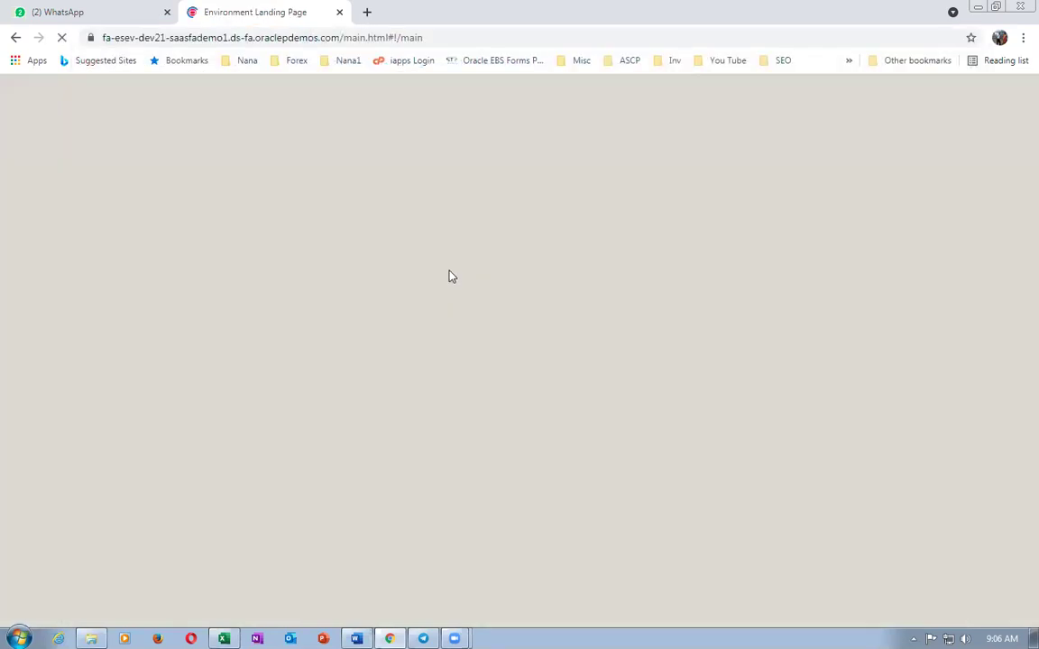
- Copy the dev21 password from the Instances notes and return to the Oracle landing page
key(alt+Tab)
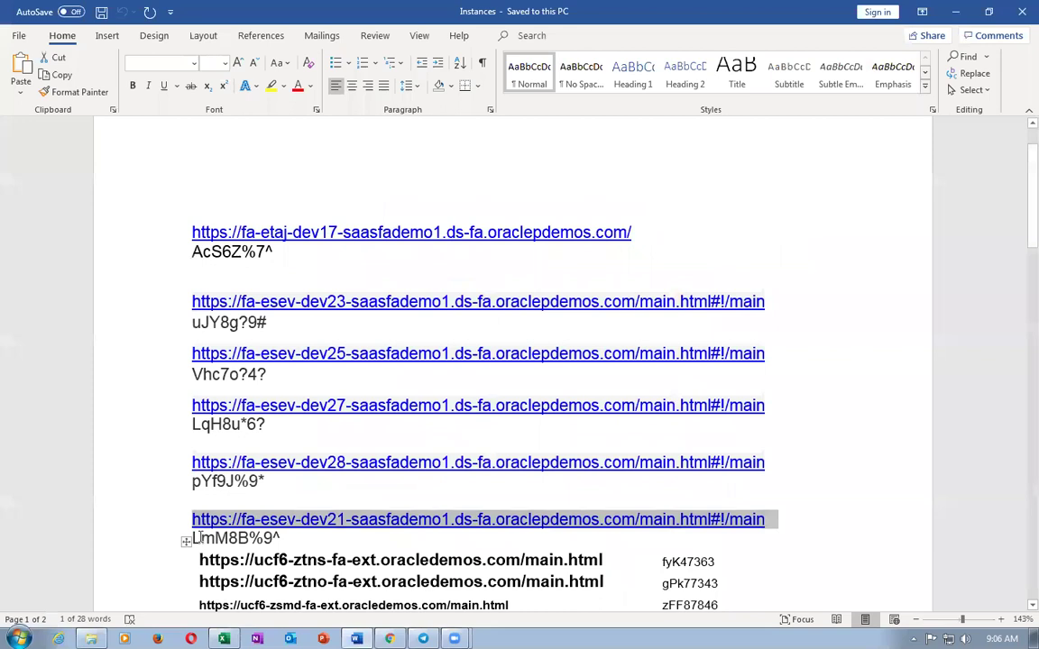
drag(192, 539, 282, 534)
key(alt+Tab)
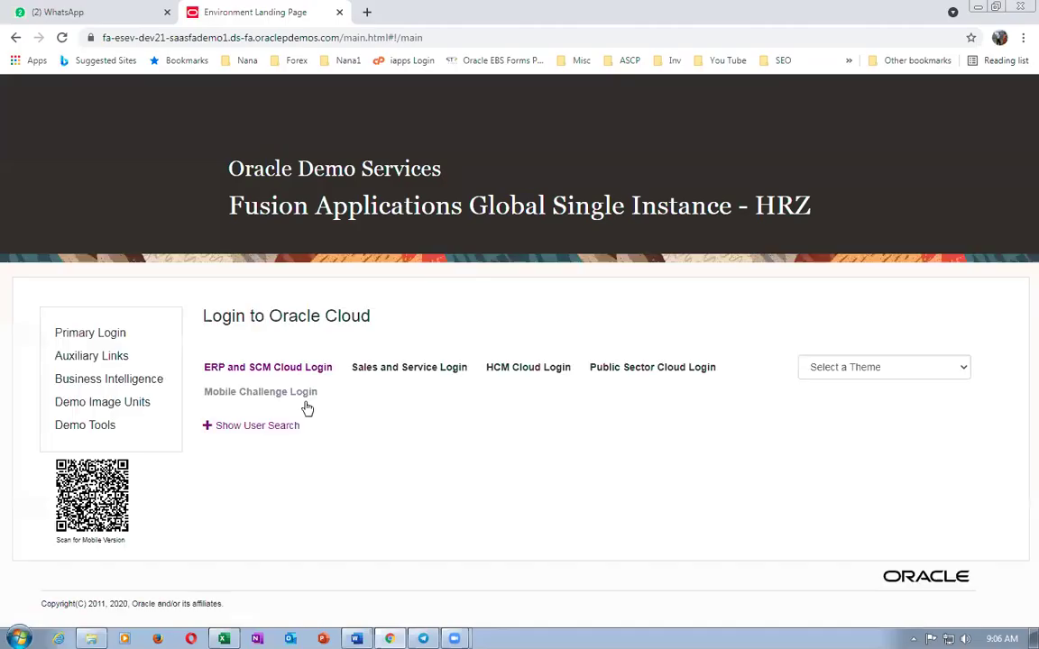
- Sign in to ERP and SCM Cloud with the student username and the pasted password
click(302, 371)
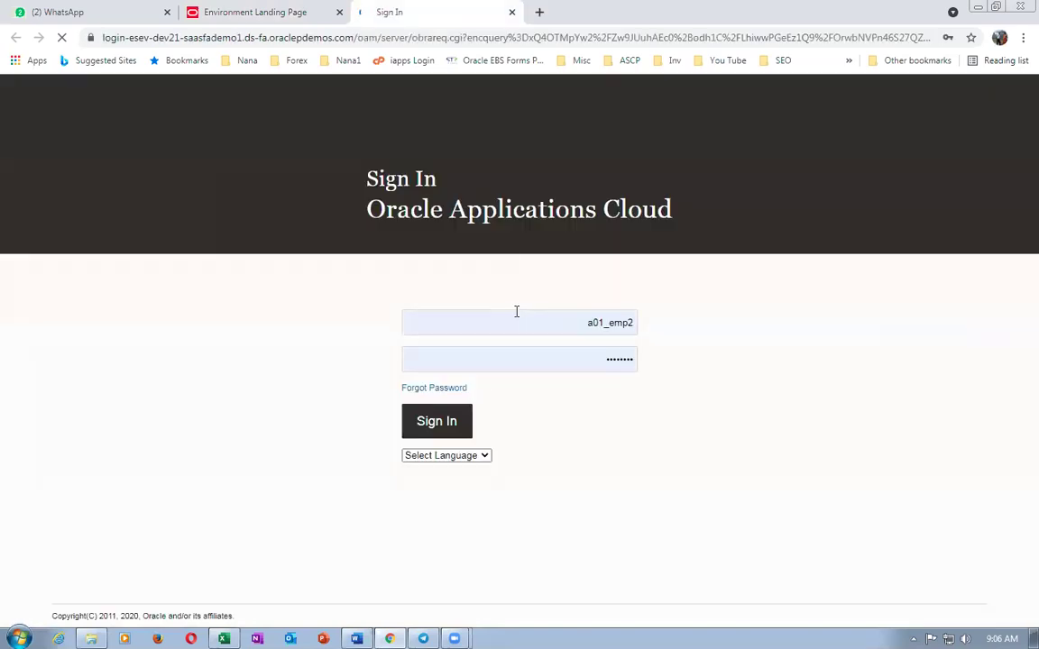
click(500, 325)
key(ctrl+a)
text(p)
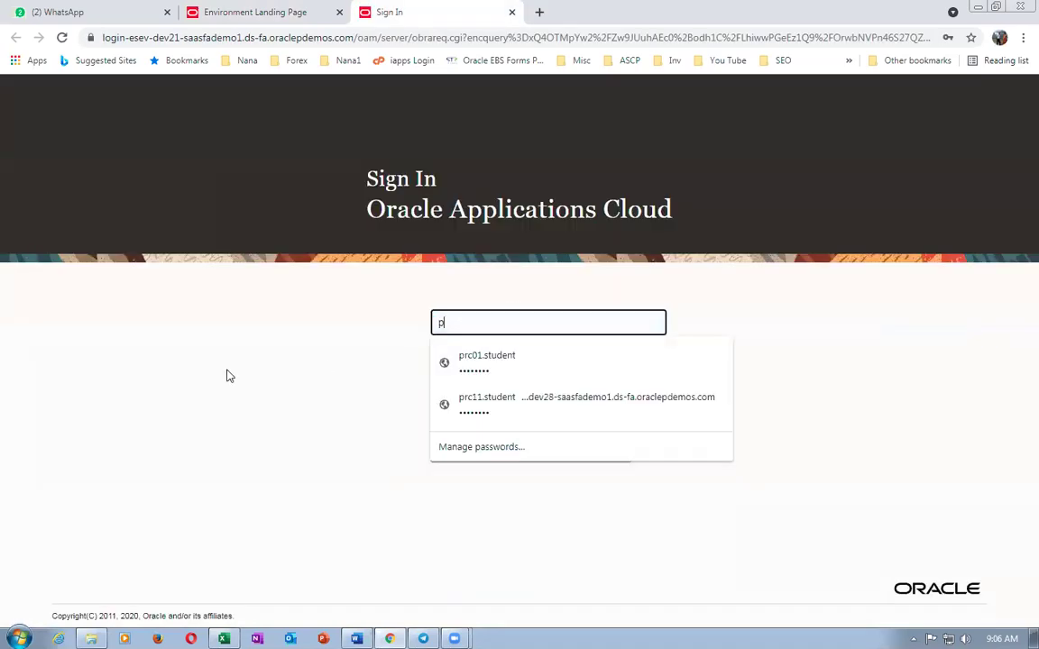
text(rc12.student)
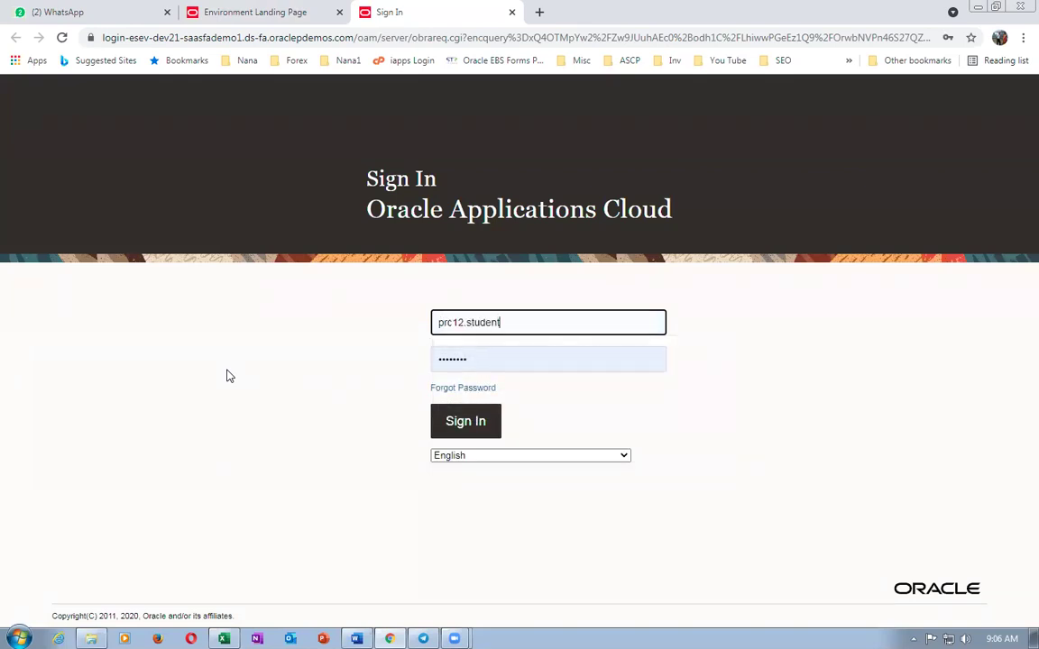
key(Tab)
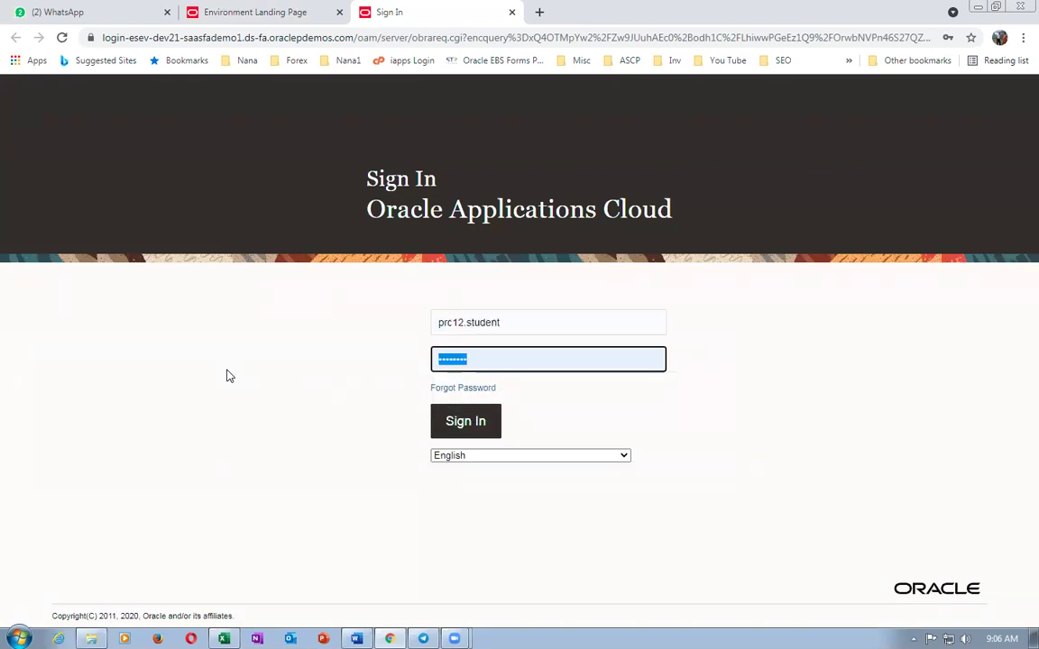
key(ctrl+v)
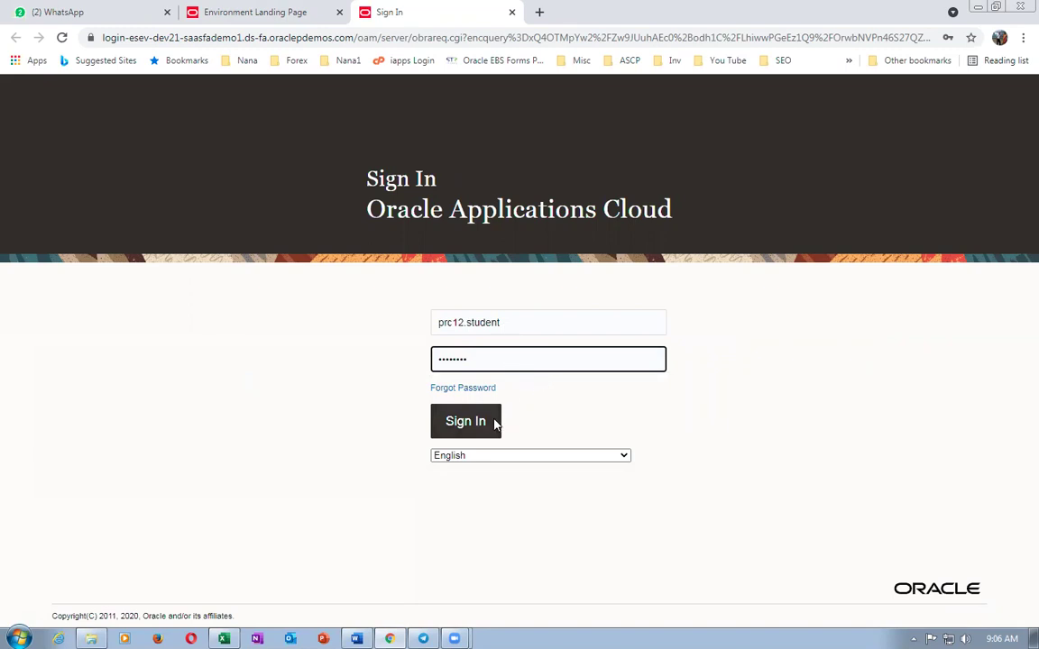
click(495, 425)
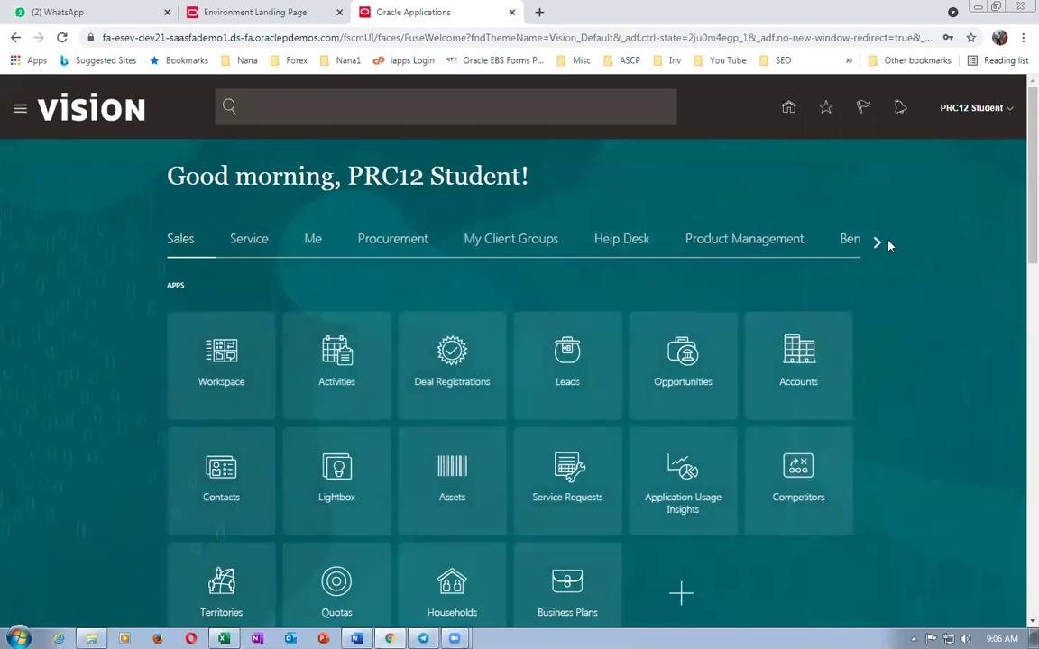
- Scroll the navigator to the Tools area and open the Security Console
click(877, 242)
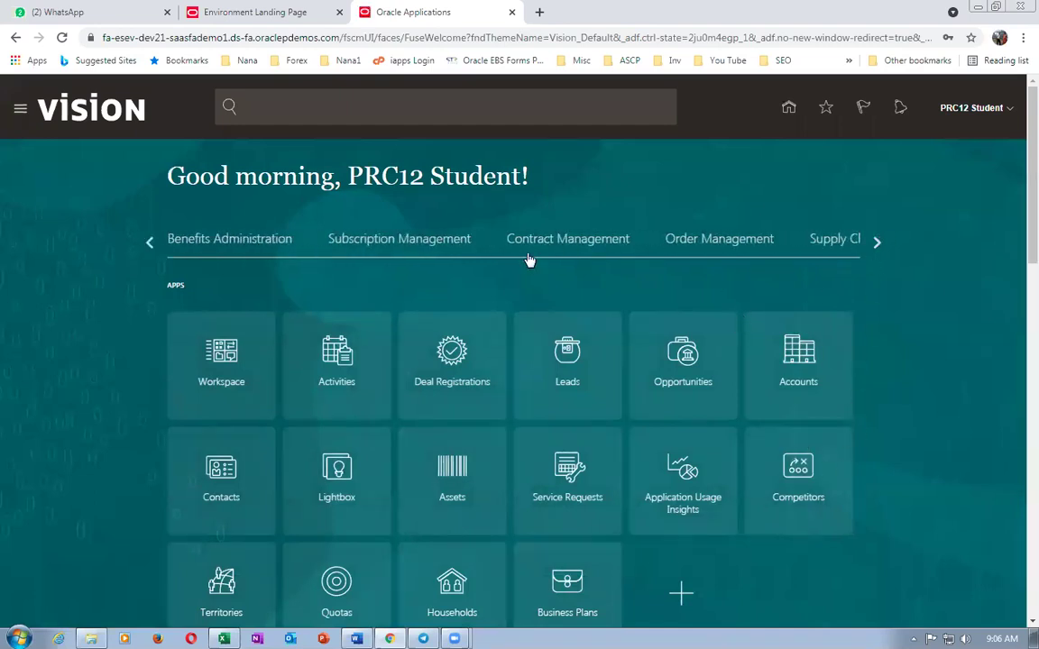
click(877, 242)
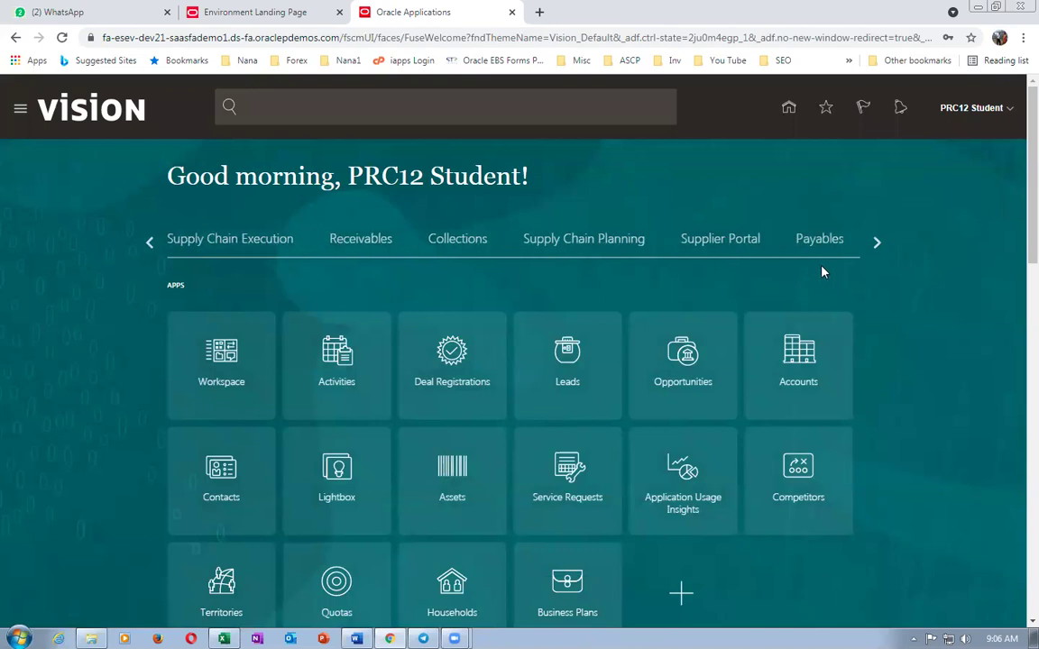
click(876, 243)
click(876, 242)
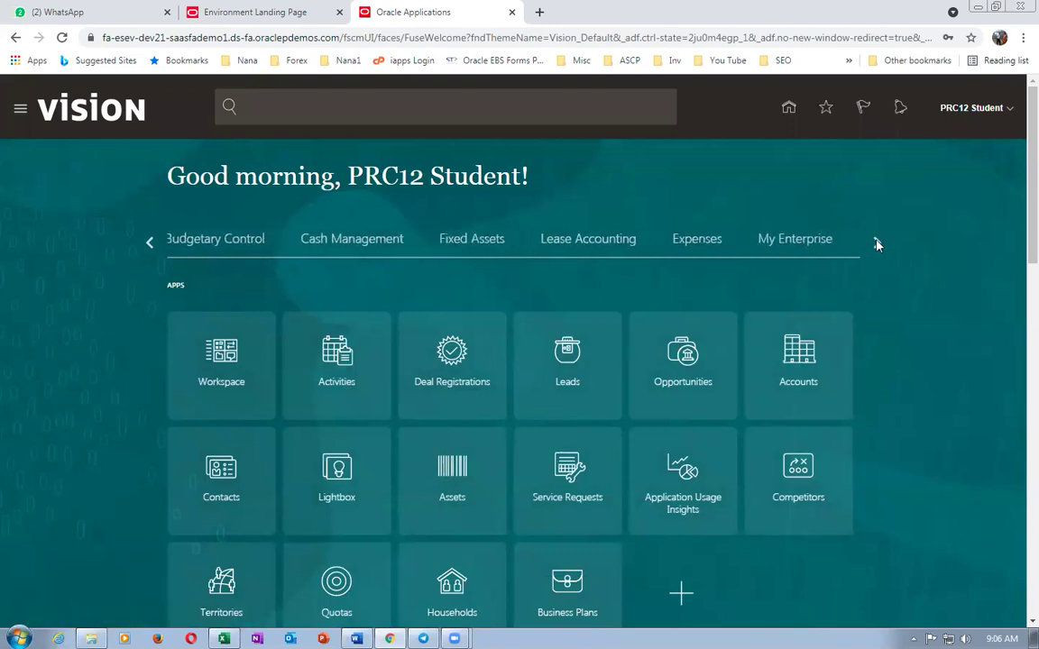
click(876, 242)
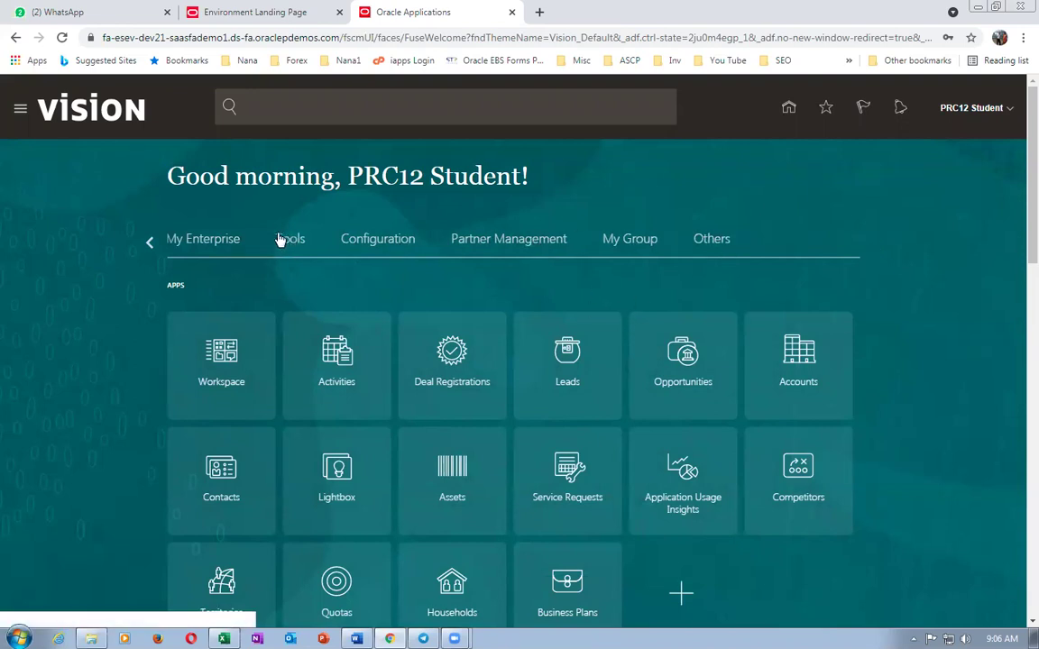
click(280, 239)
click(676, 354)
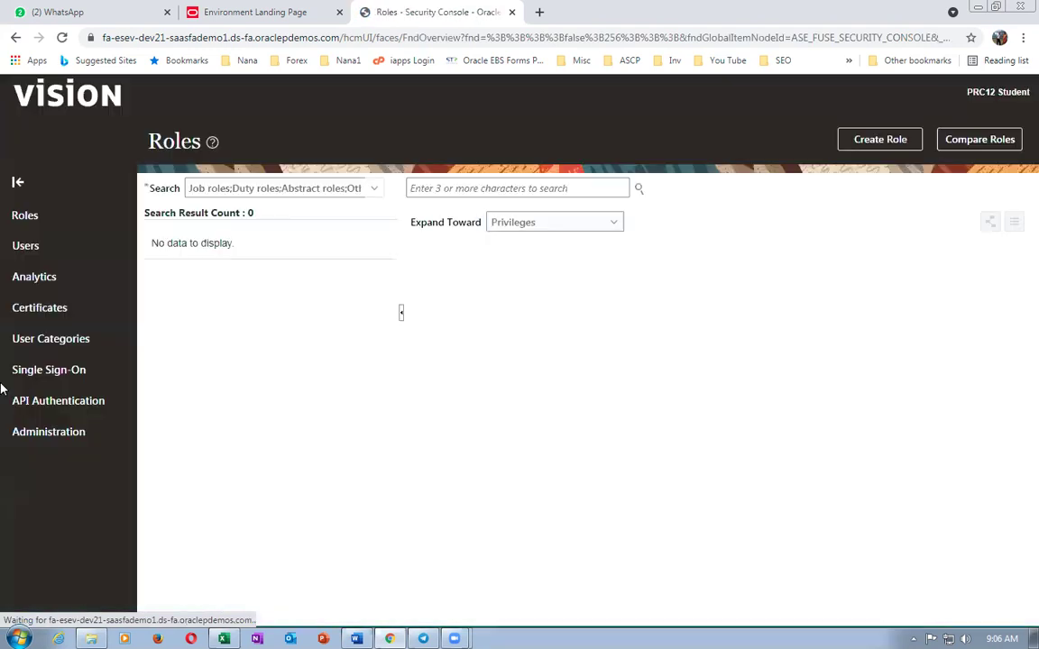
- Start a new user account with first name k01 and the user's e-mail address
click(135, 278)
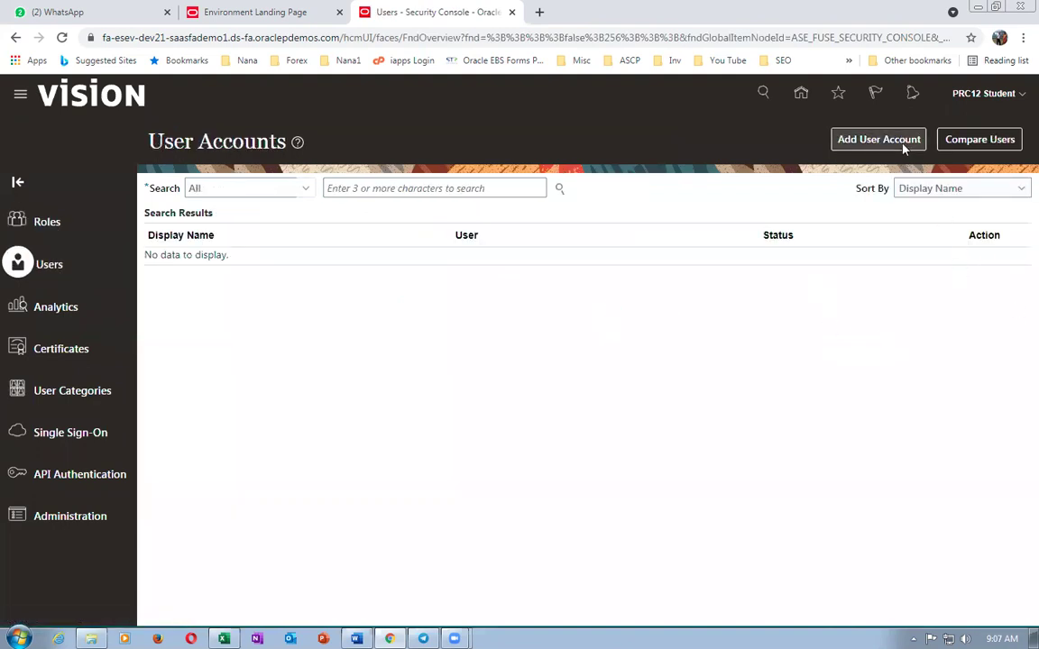
click(902, 145)
click(727, 251)
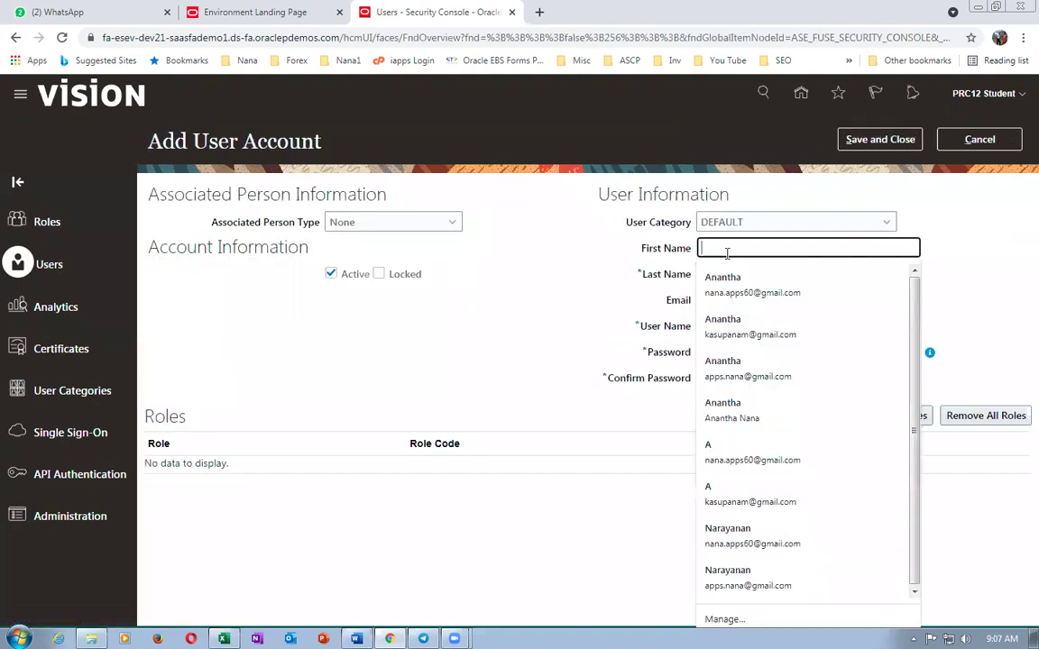
text(k01_)
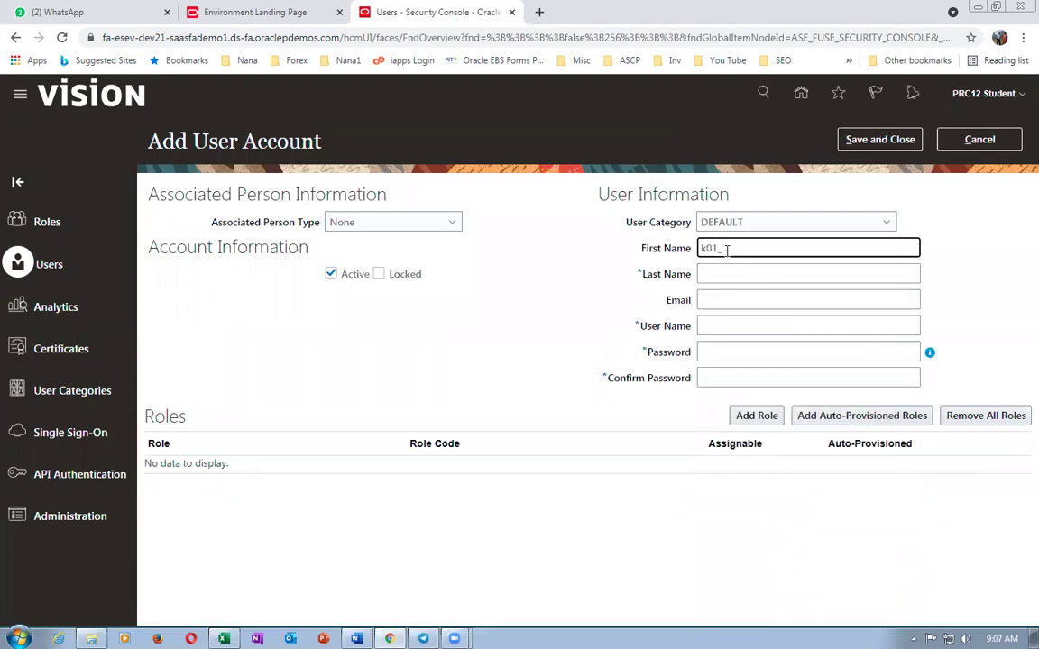
key(Tab)
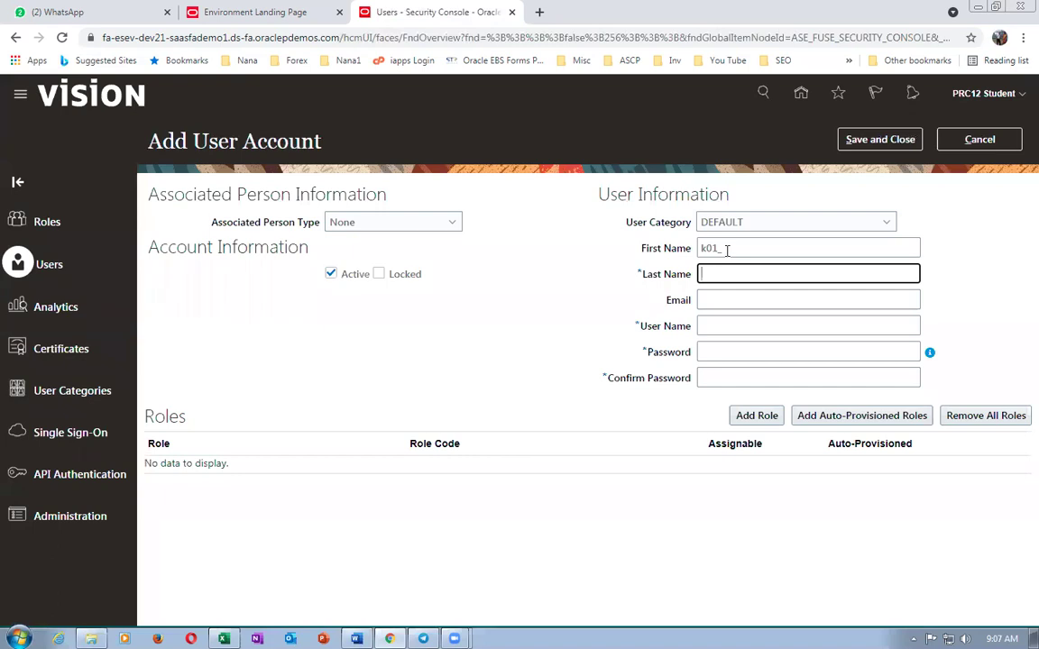
key(Tab)
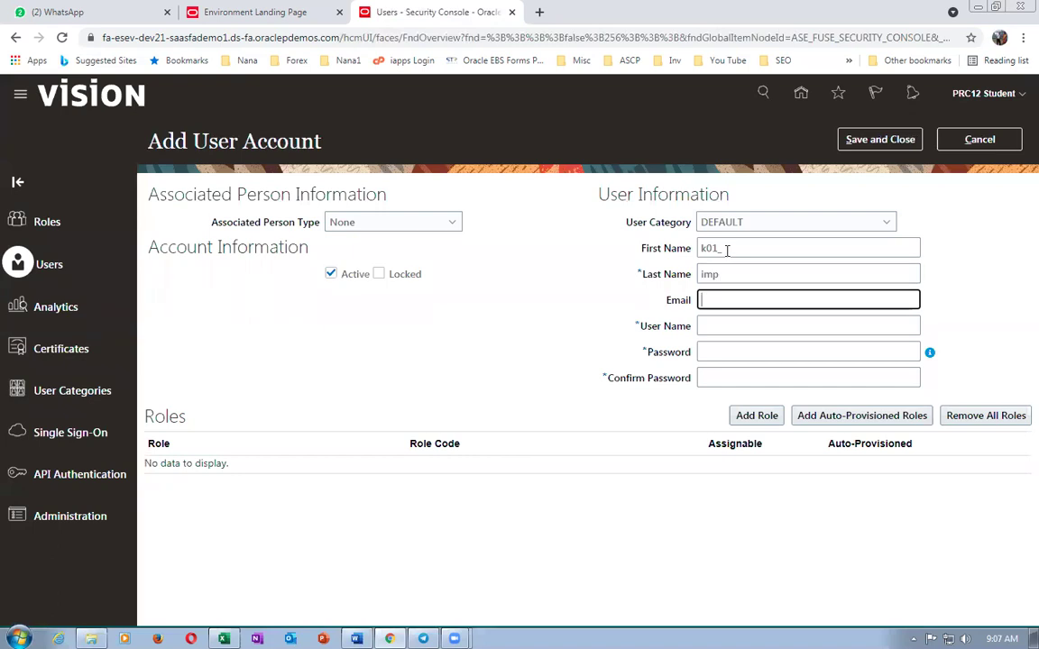
text(n)
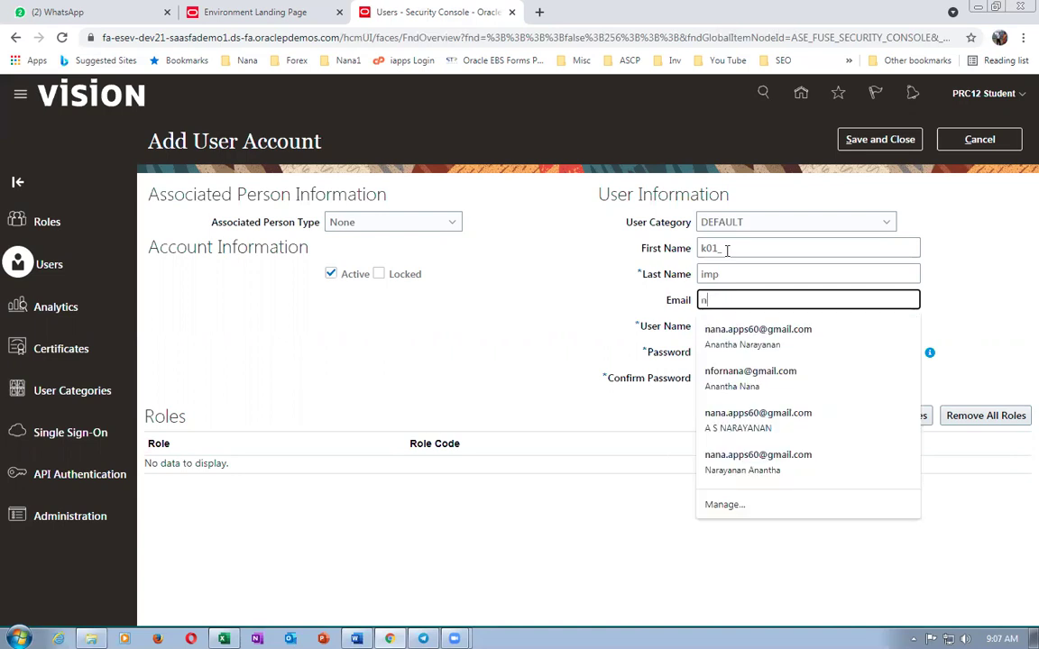
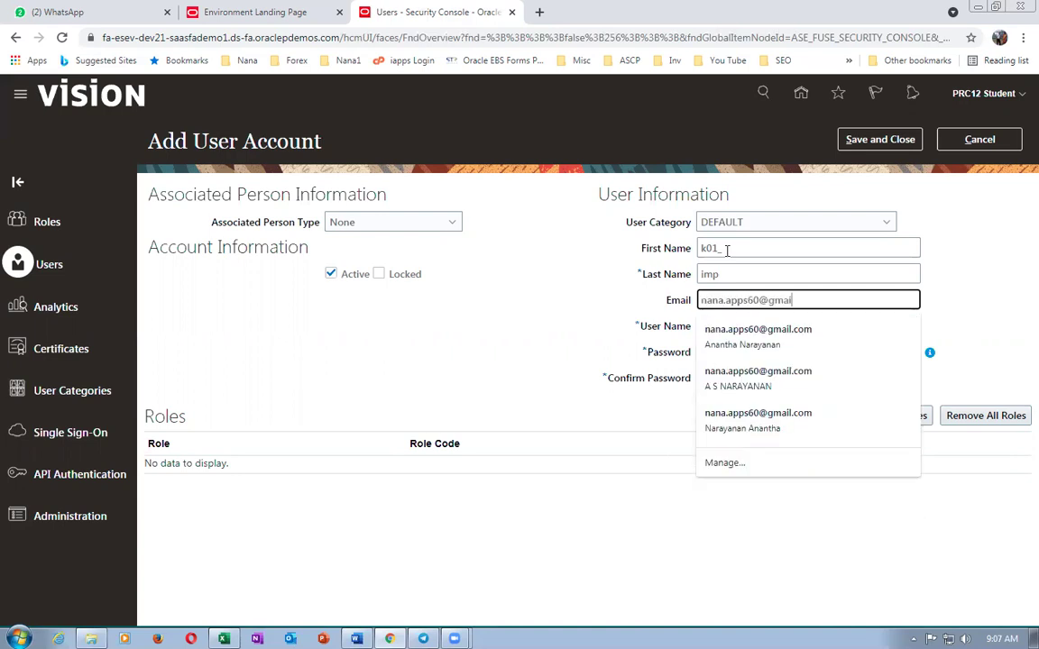
key(Tab)
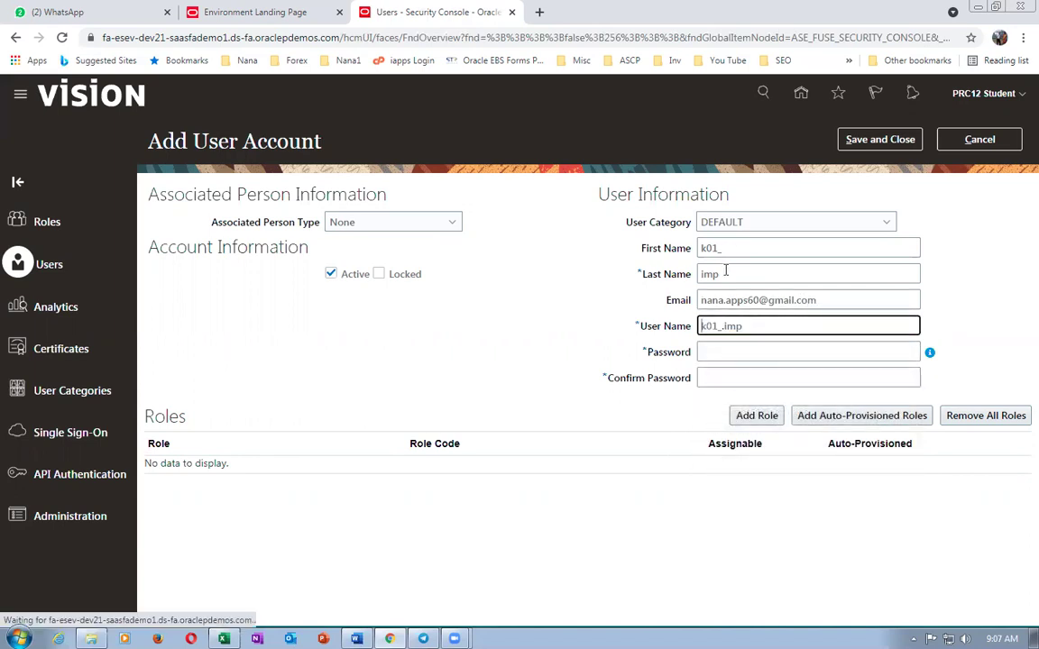
- Enter the account password and its confirmation for the new user
click(778, 349)
text(Welcome123)
key(Tab)
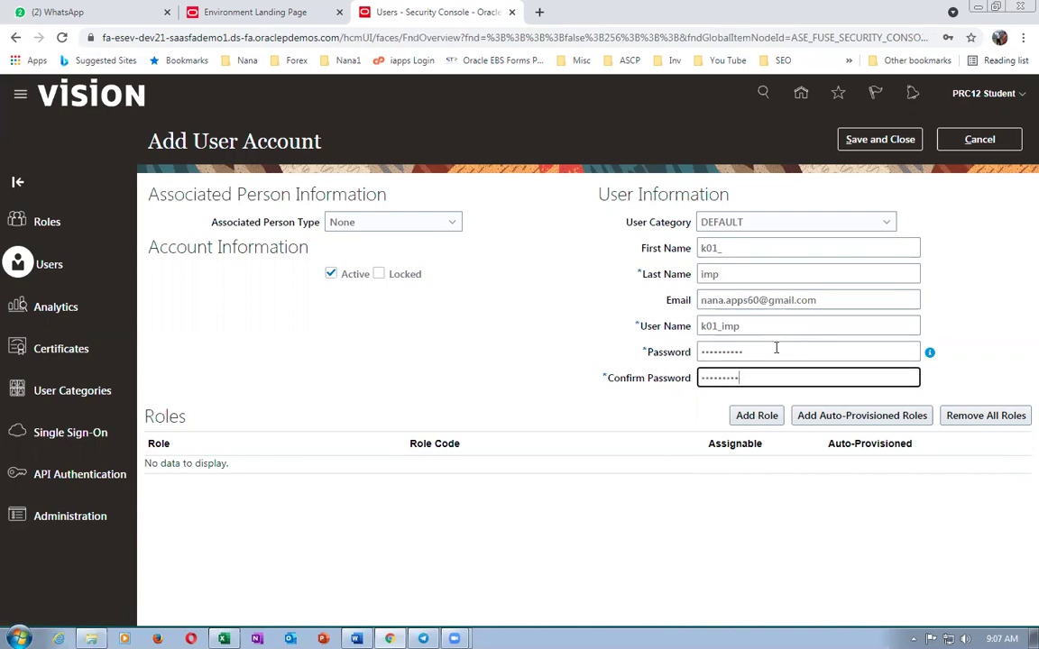
double_click(767, 416)
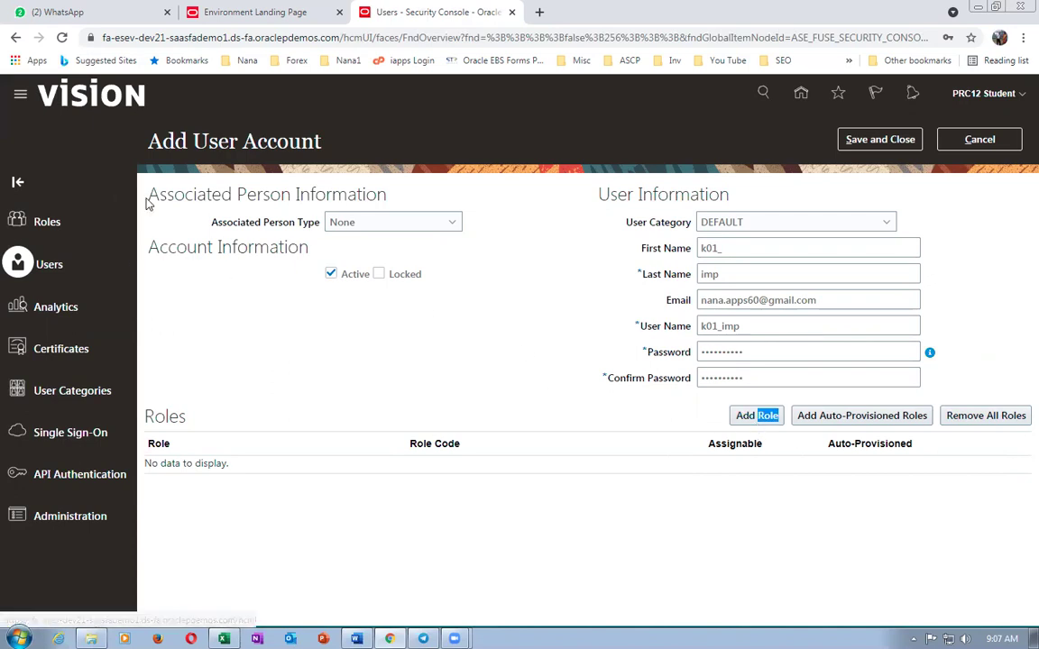
click(755, 416)
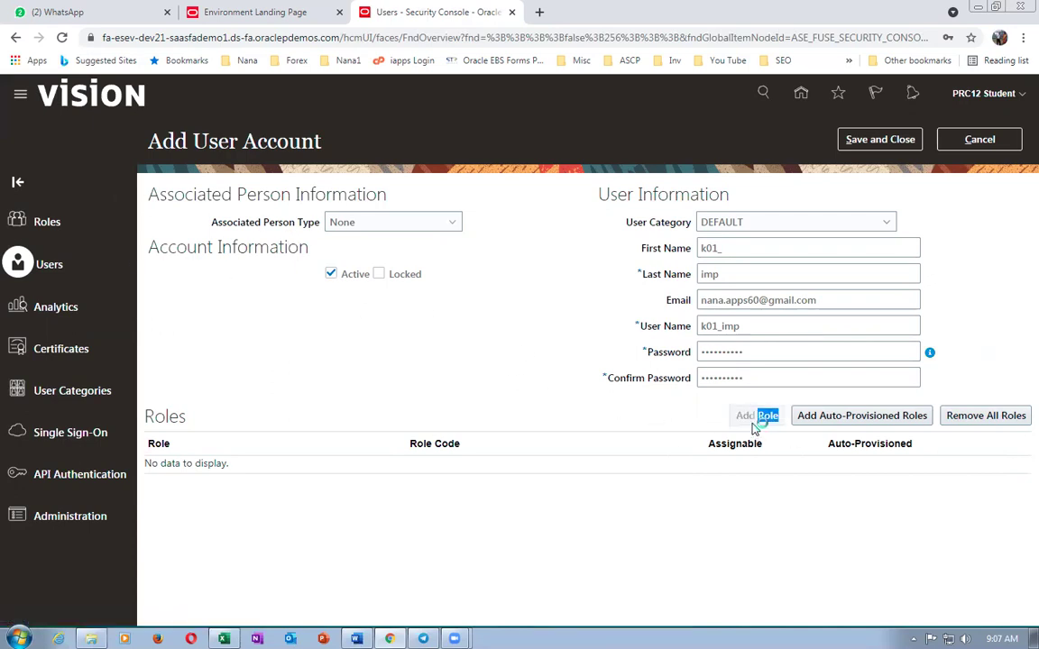
- Add the IT Security Manager and Application Implementation Consultant roles to the user
text(I)
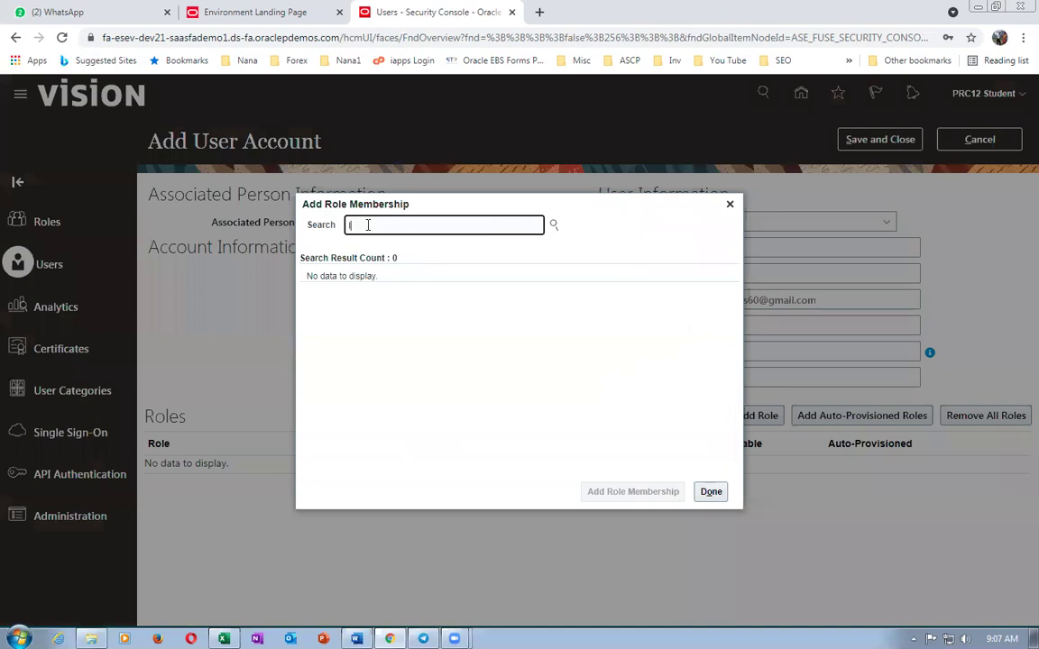
text(T secu)
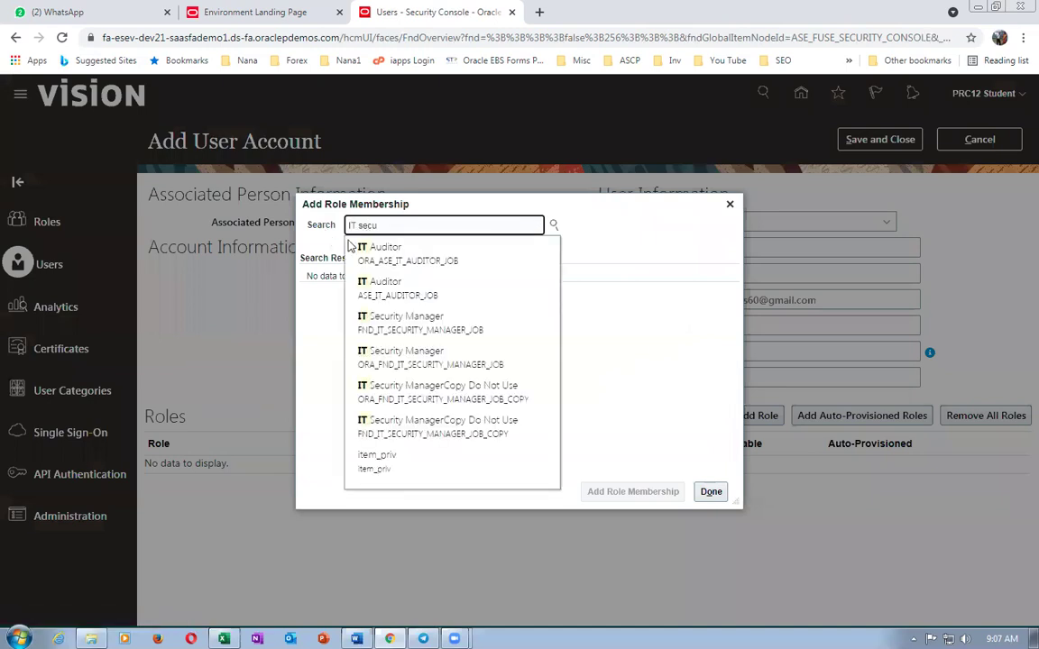
click(424, 289)
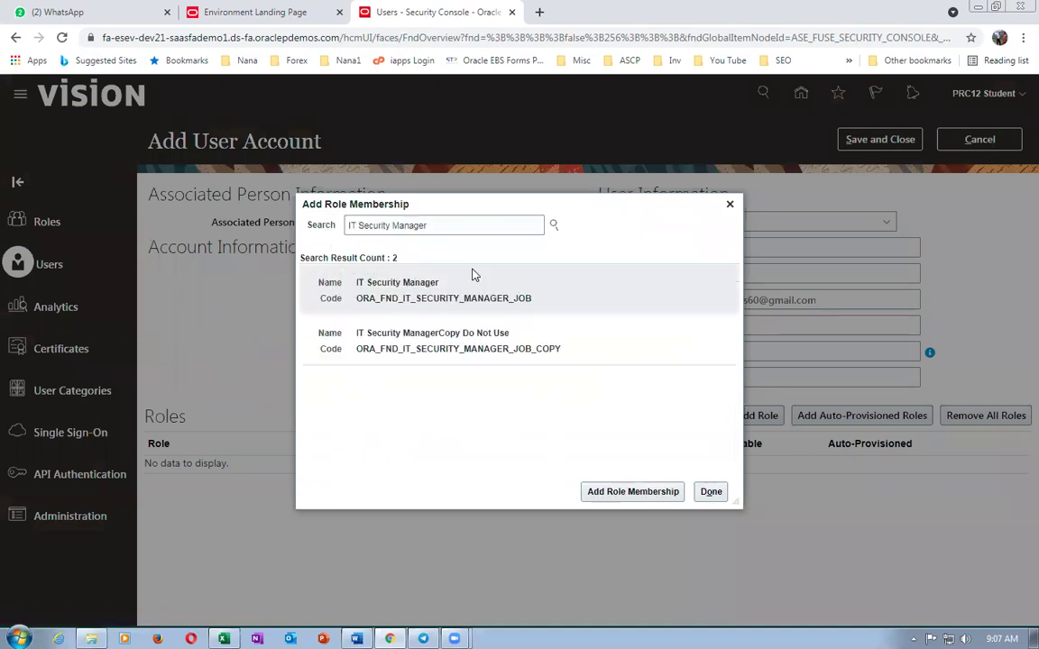
click(604, 490)
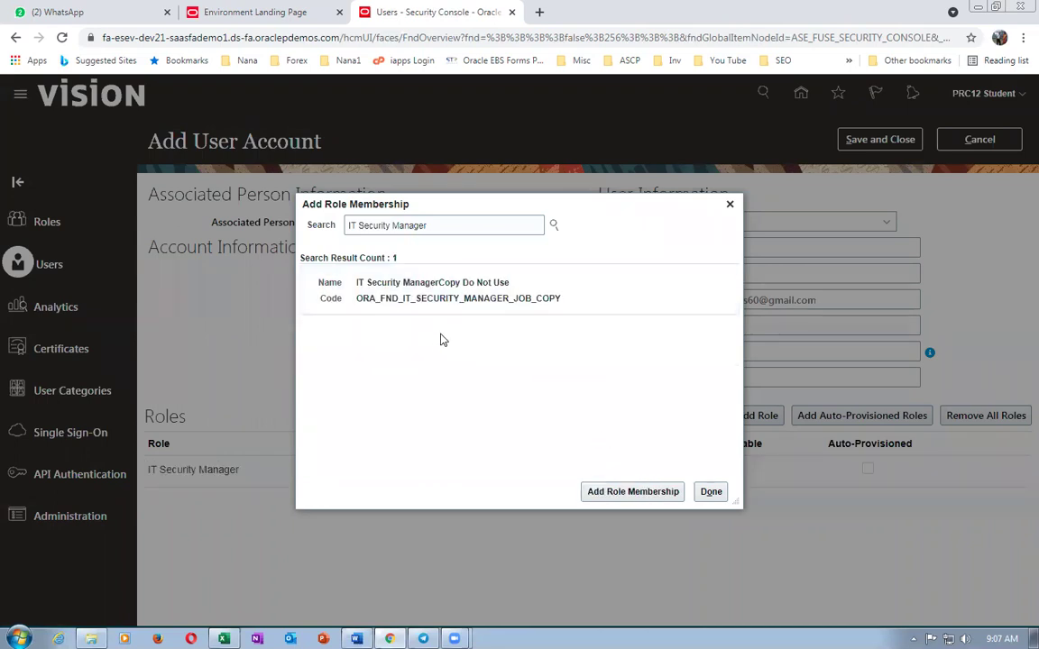
triple_click(441, 225)
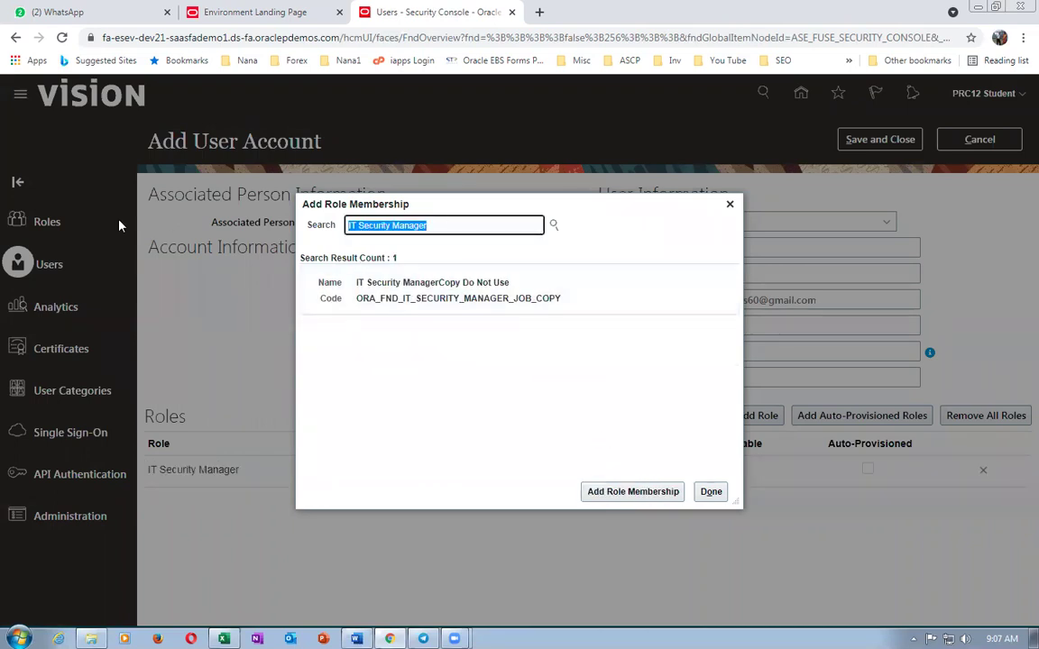
text(application imple)
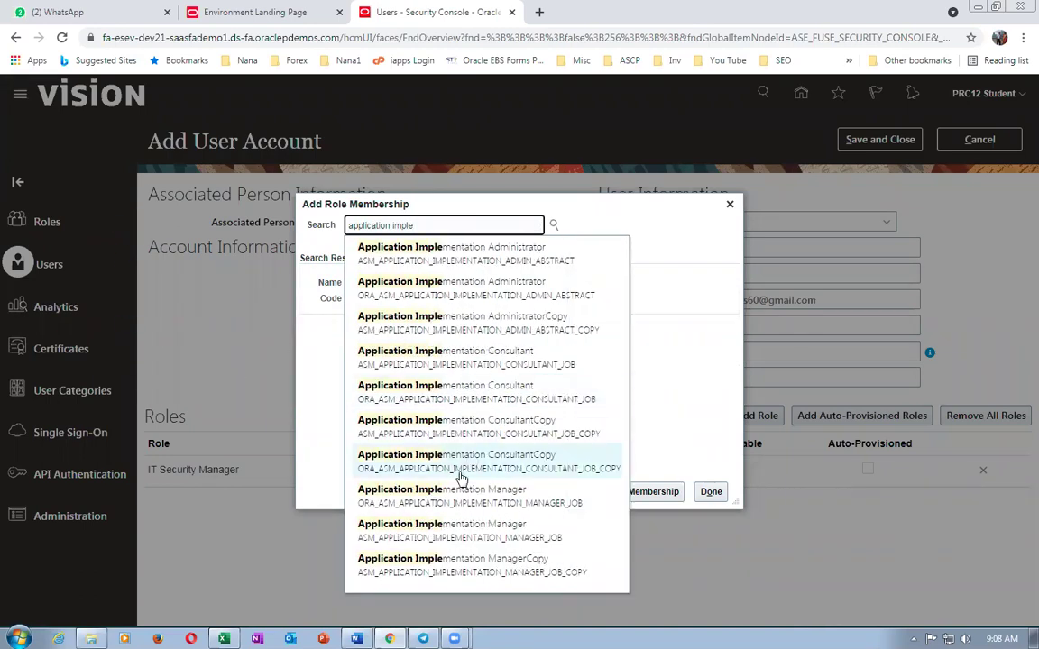
click(478, 392)
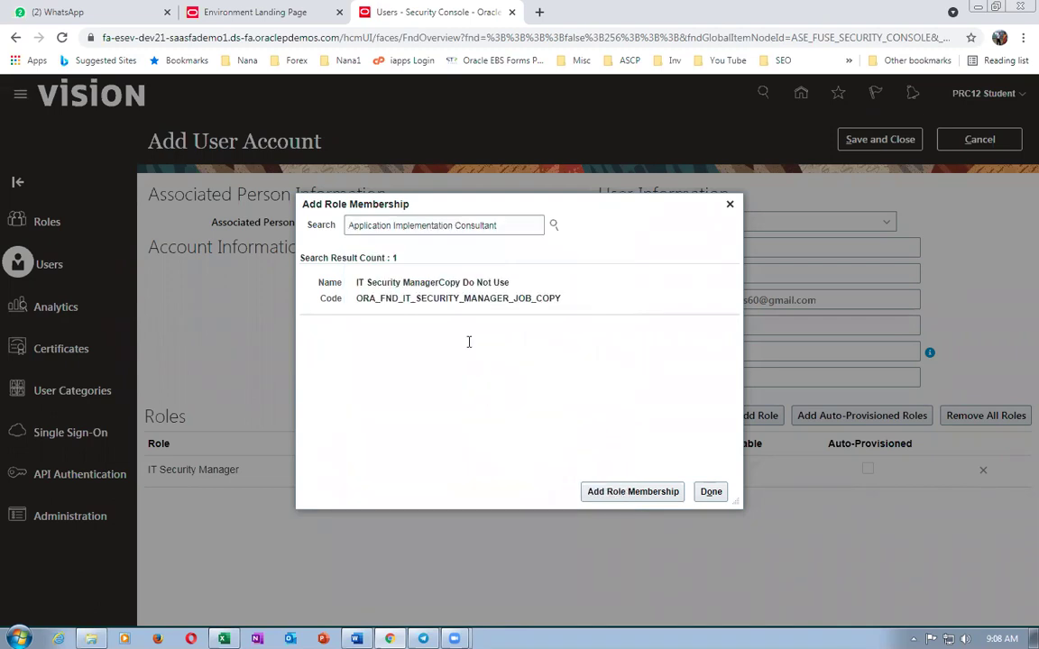
click(406, 280)
click(622, 491)
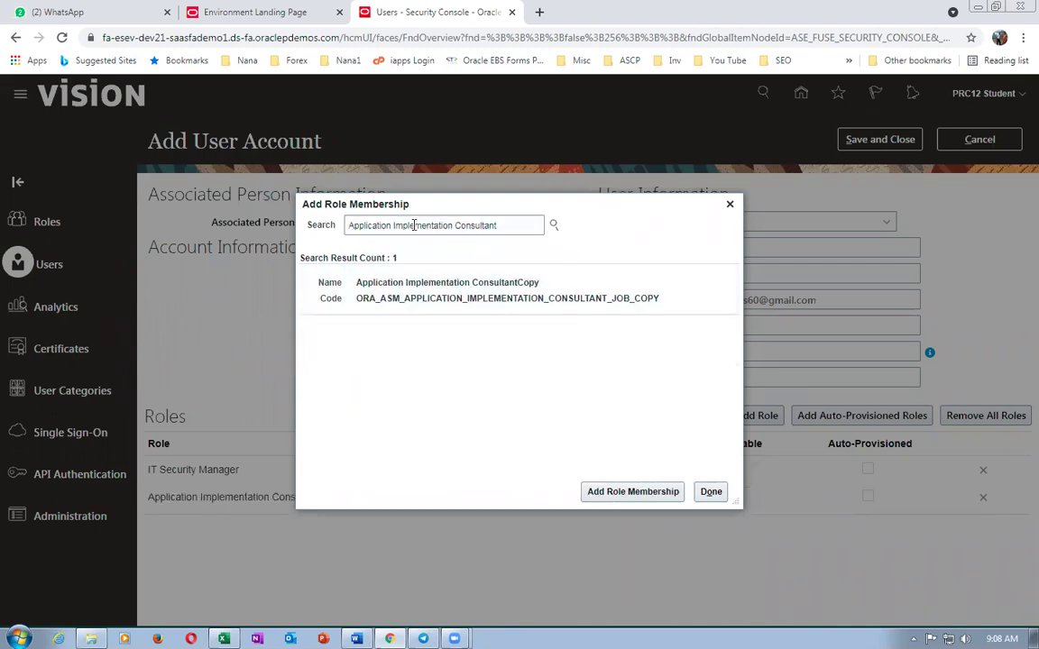
- Add the Employee role and finish the role membership
triple_click(505, 224)
text(employee)
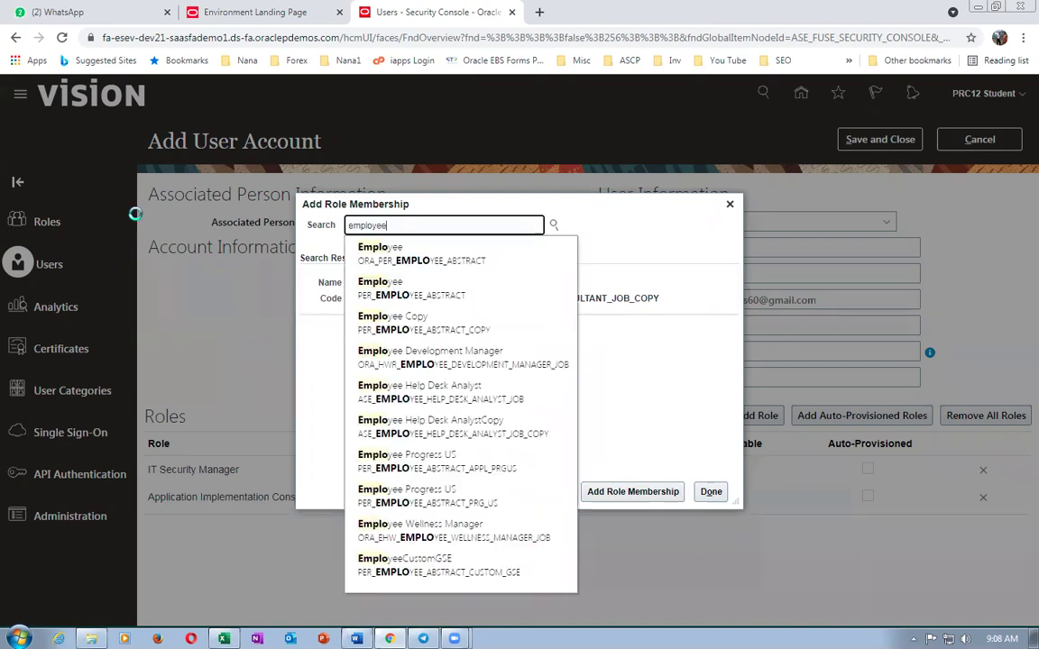
click(478, 259)
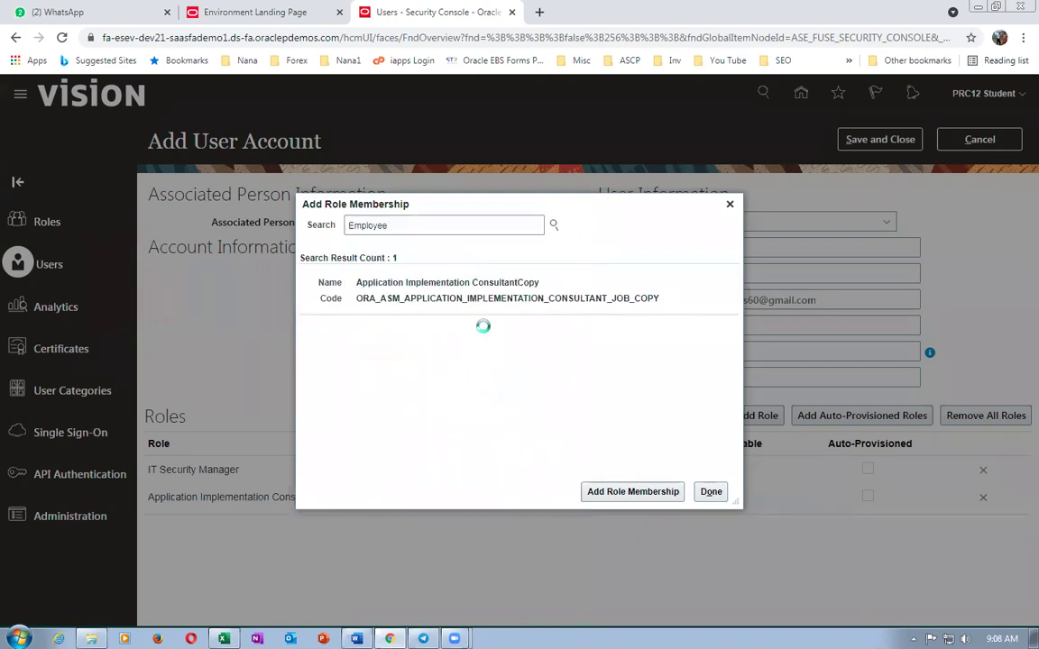
click(649, 495)
click(711, 492)
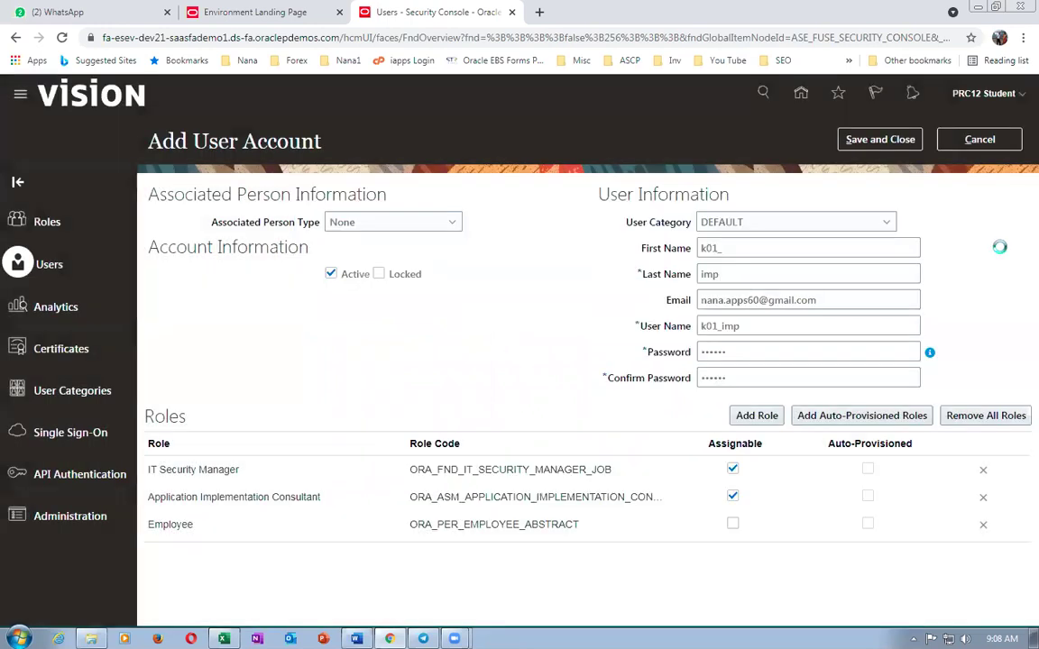
- Save and close the new user account, then return to the task worksheet
click(877, 139)
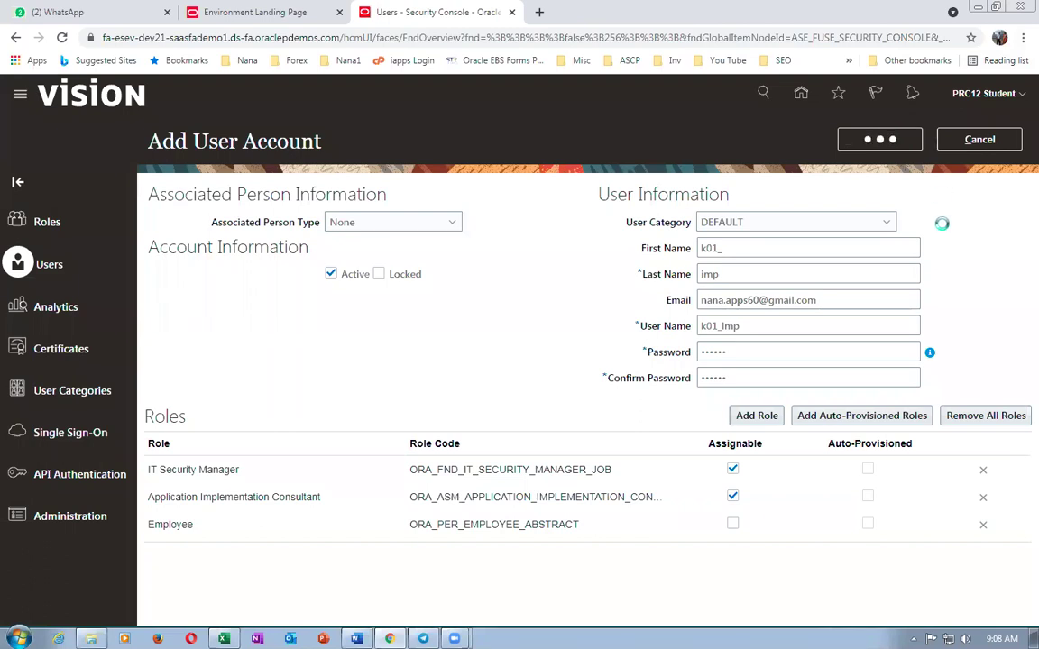
key(alt+Tab)
key(alt+Tab)
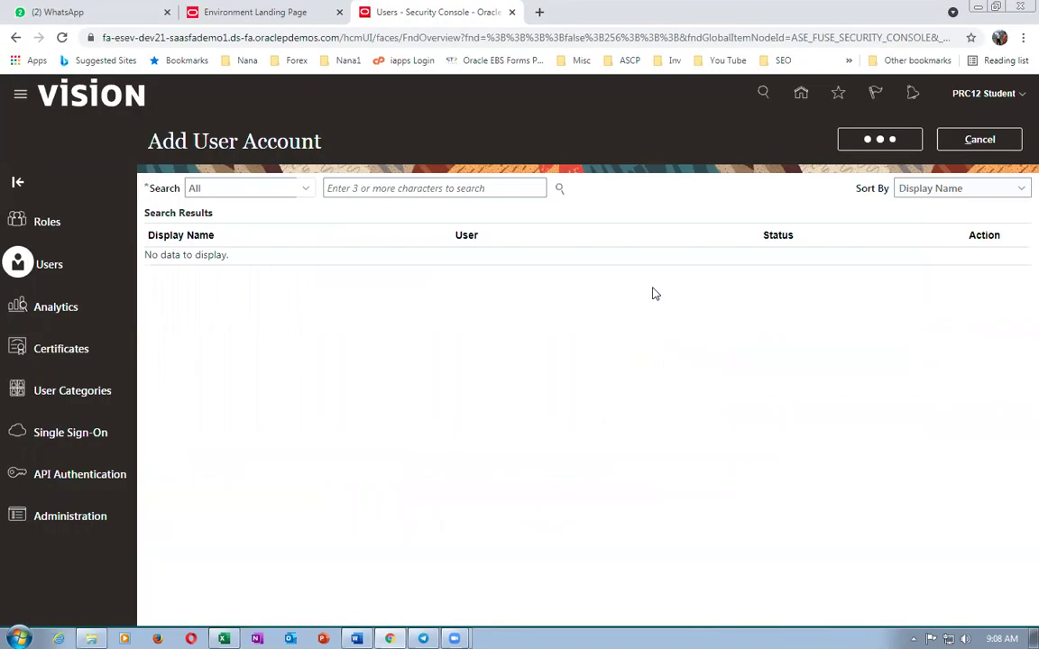
key(alt+Tab)
key(alt+Tab)
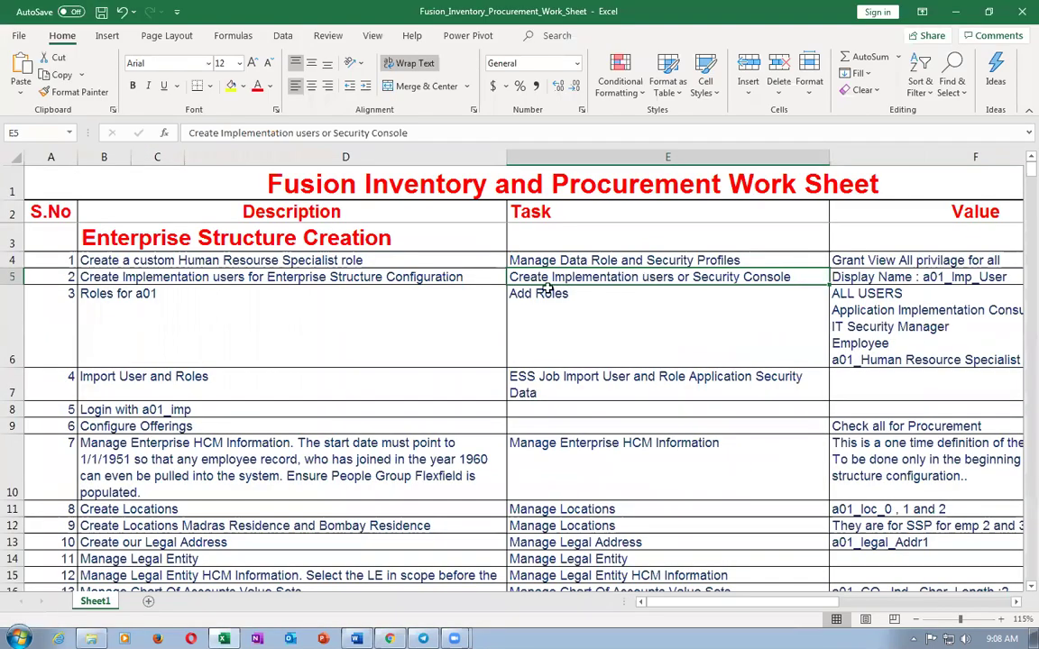
- Review worksheet steps from Import User and Roles through Manage Enterprise HCM Information
click(170, 378)
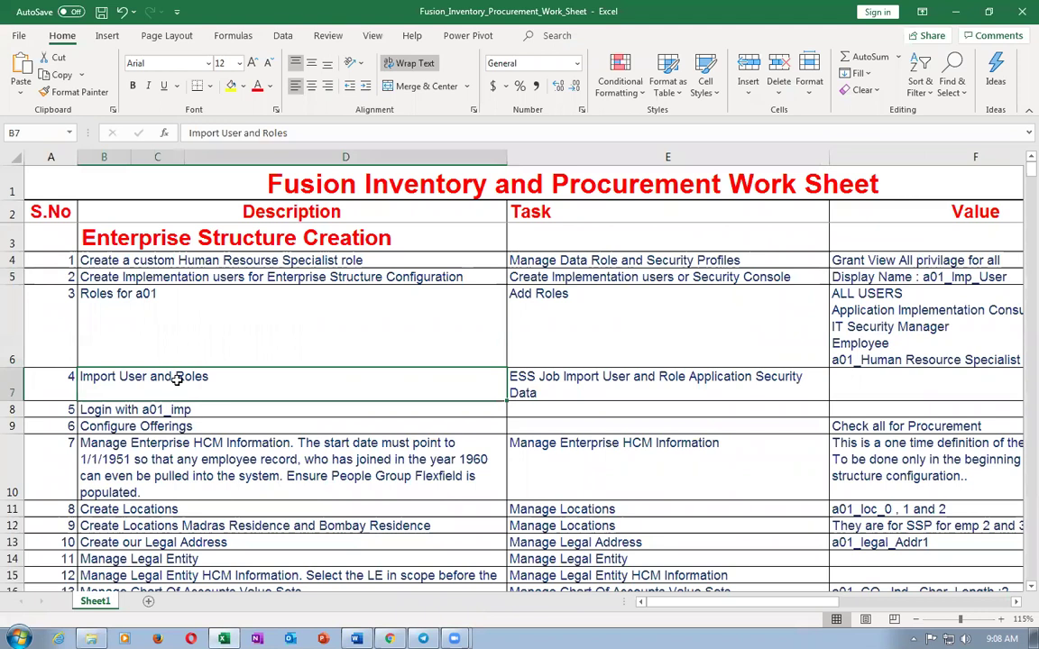
click(606, 382)
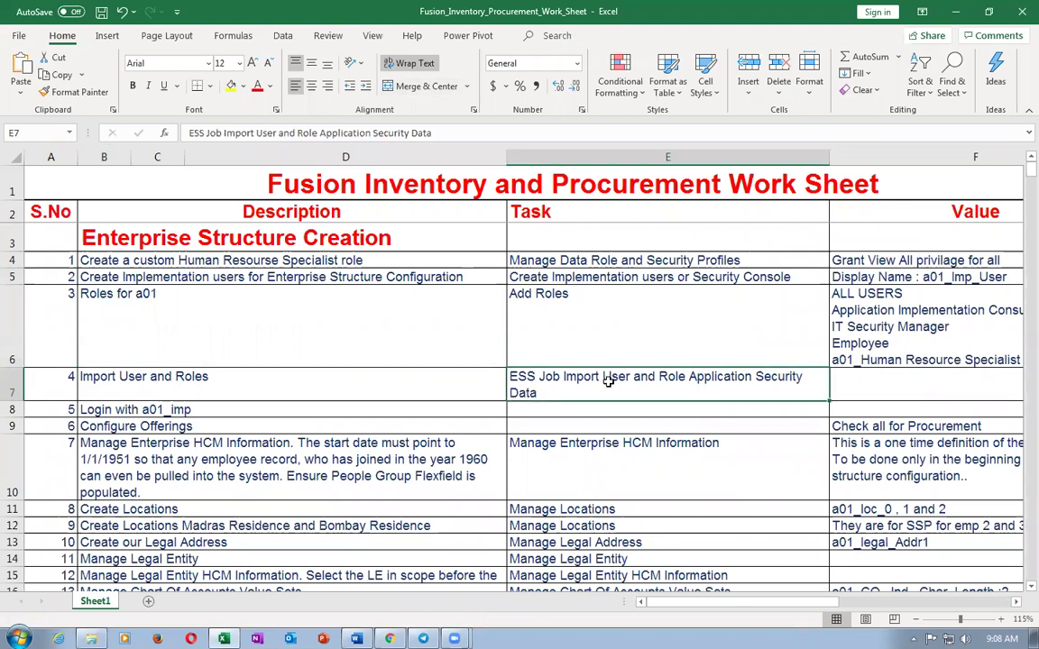
click(135, 411)
click(135, 427)
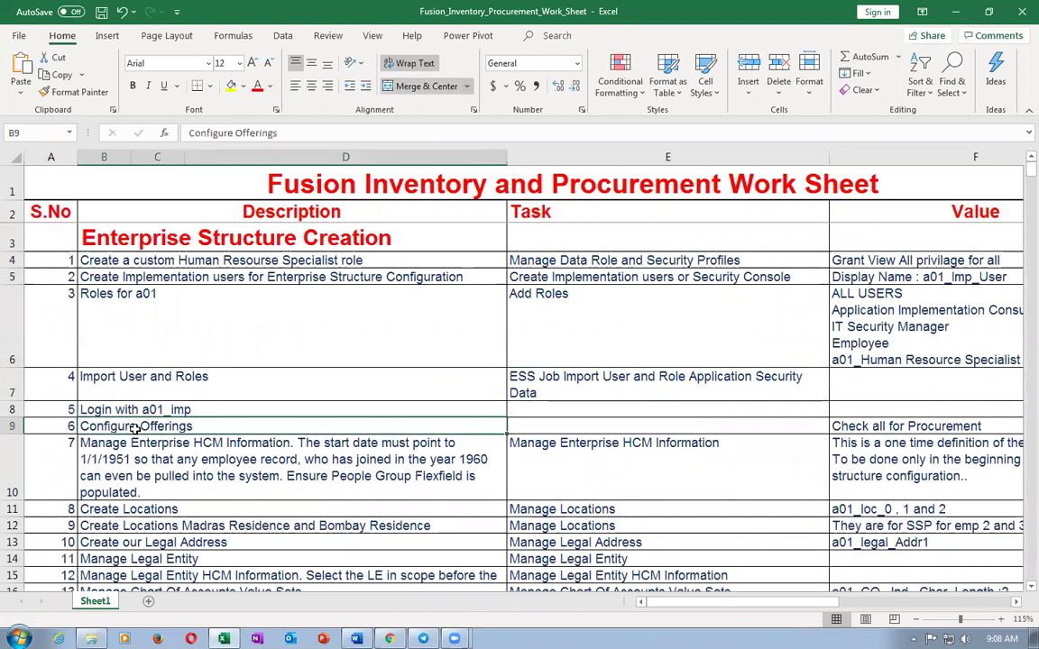
click(217, 438)
click(627, 462)
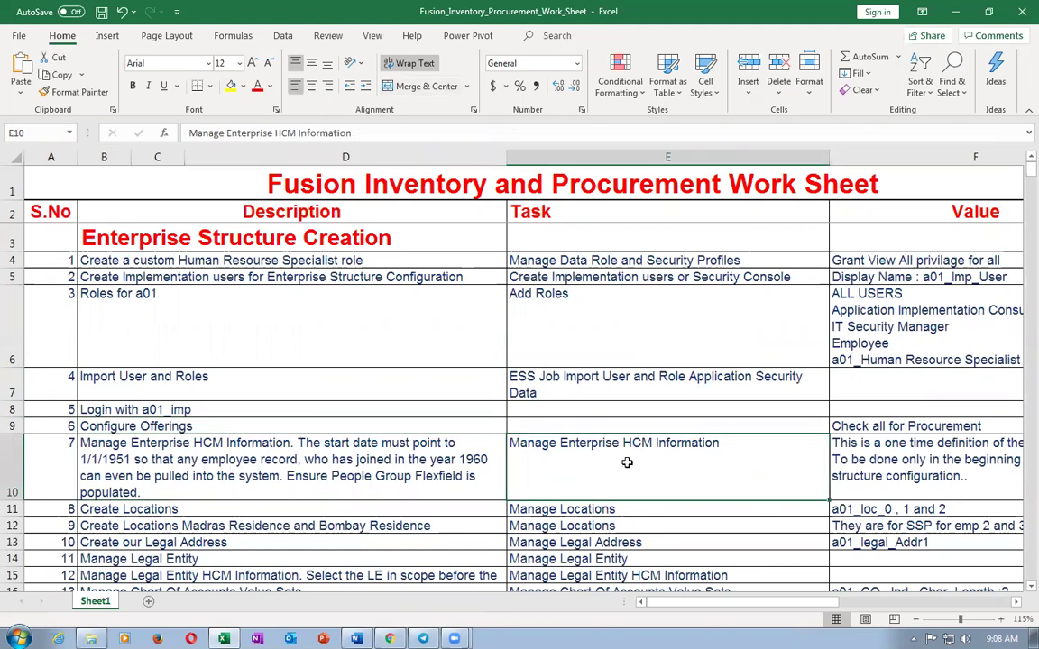
scroll(626, 462, down, 2)
scroll(581, 339, up, 1)
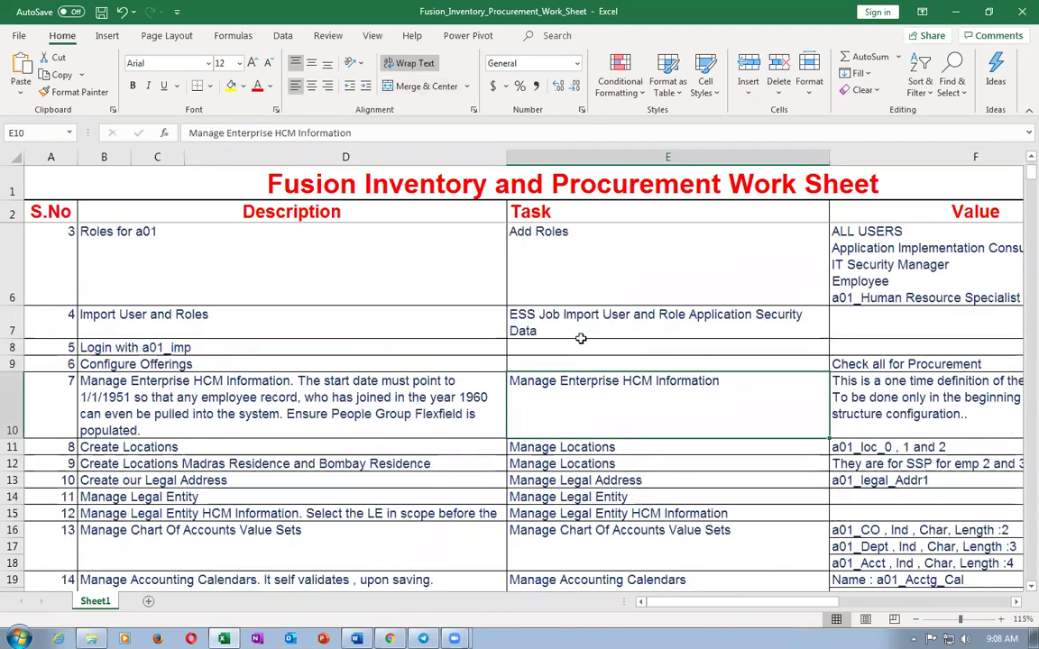
- Read the Create Locations task, then return to Oracle and open the sign-out menu
click(180, 447)
key(Right)
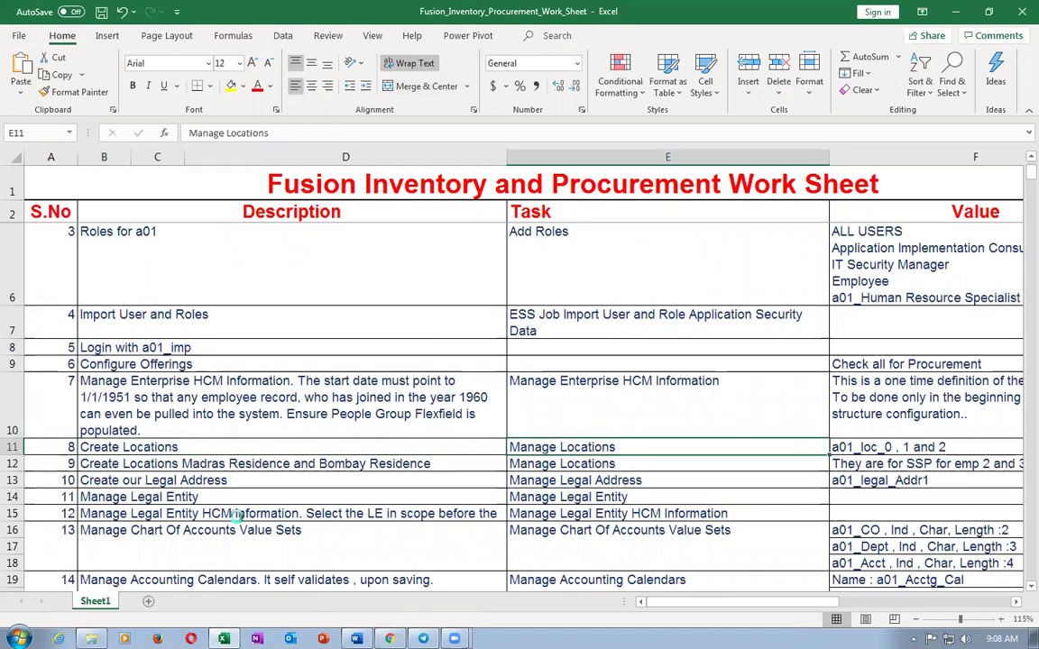
key(alt+Tab)
click(979, 95)
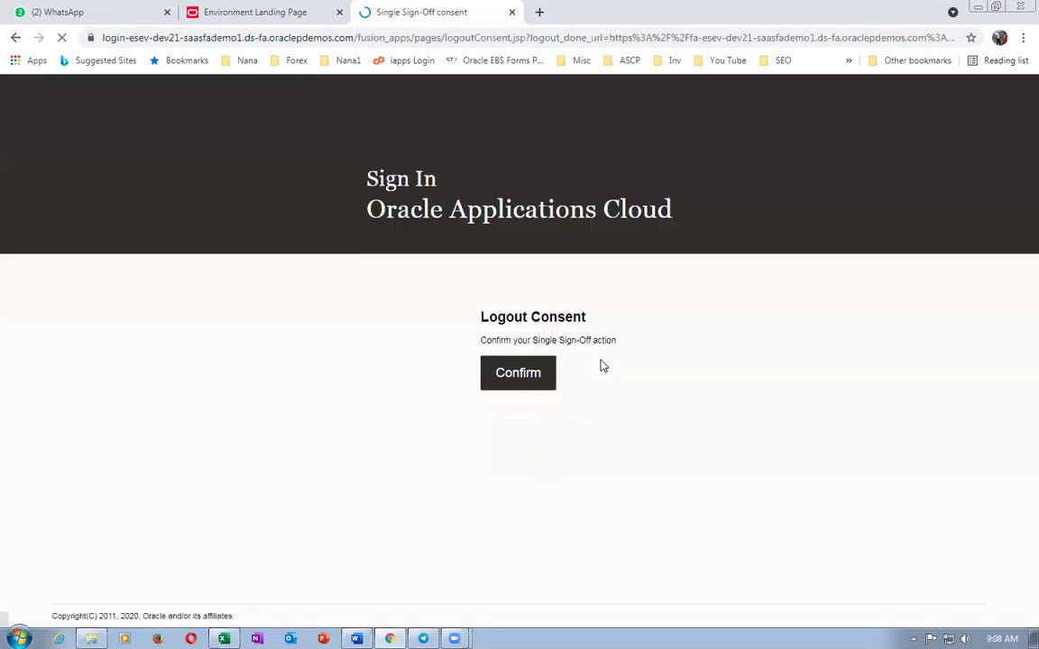
- Sign out, sign back in as k01_imp, and go to Setup and Maintenance
click(528, 370)
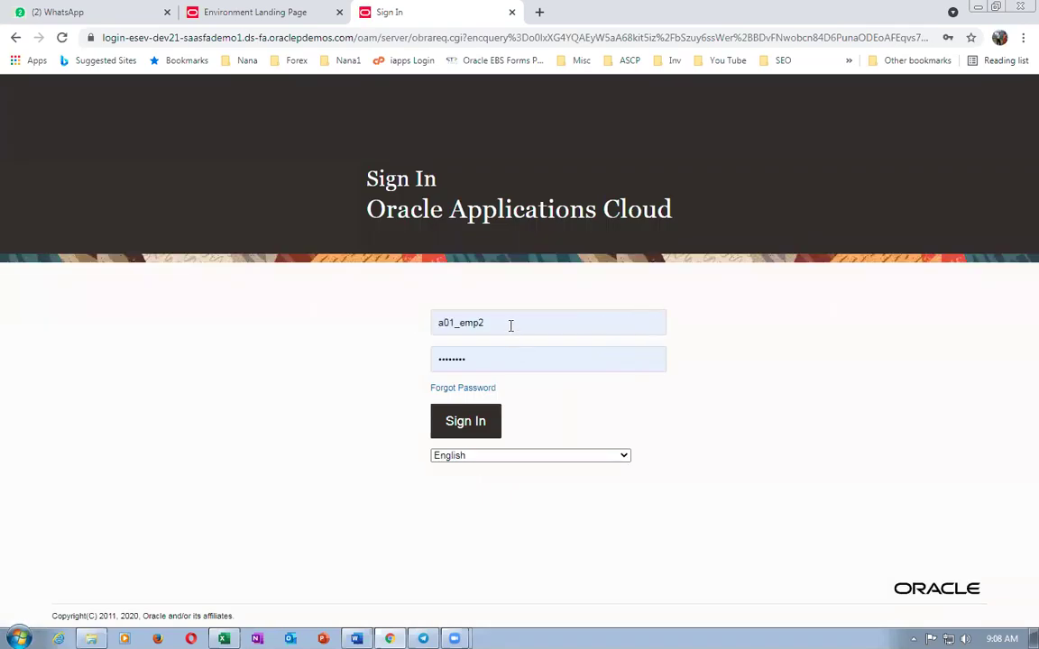
double_click(510, 326)
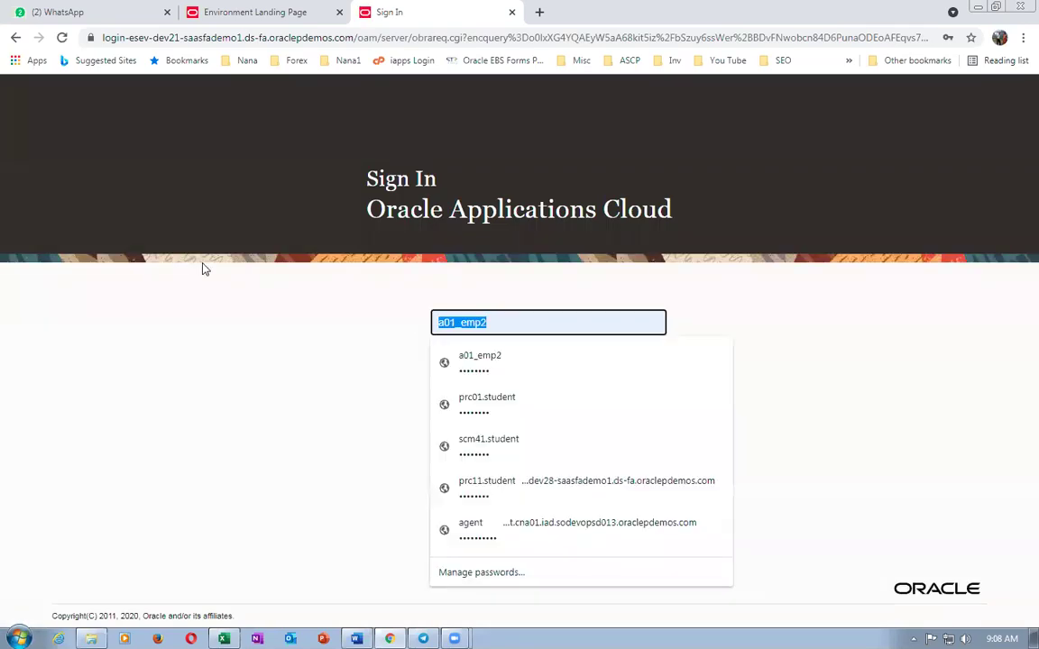
text(k01_imp)
key(Tab)
text(••••)
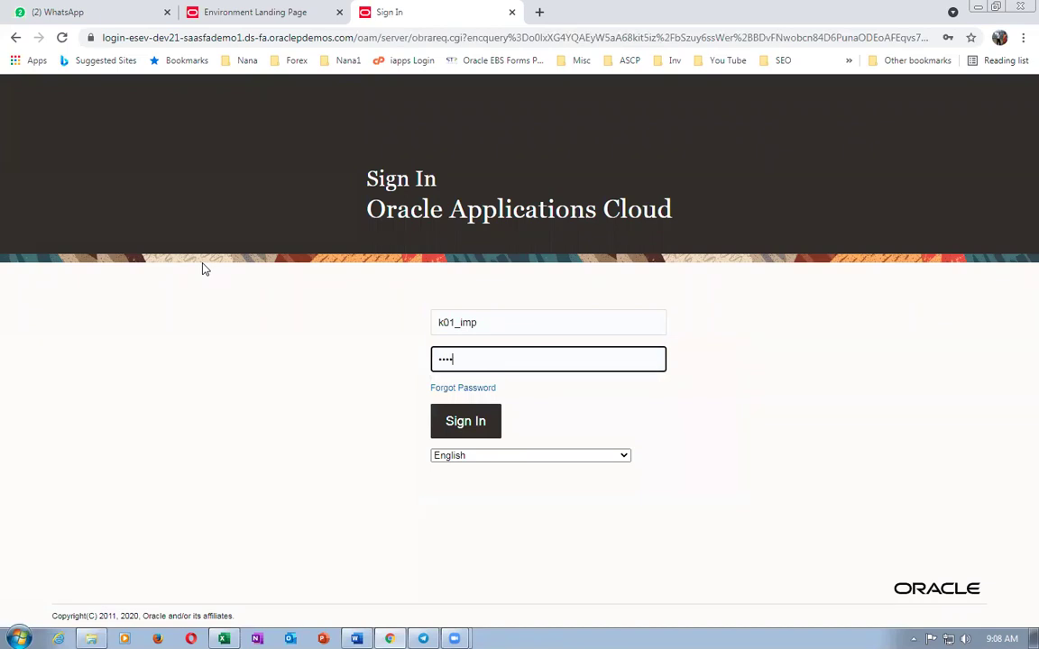
text(••••••)
key(Return)
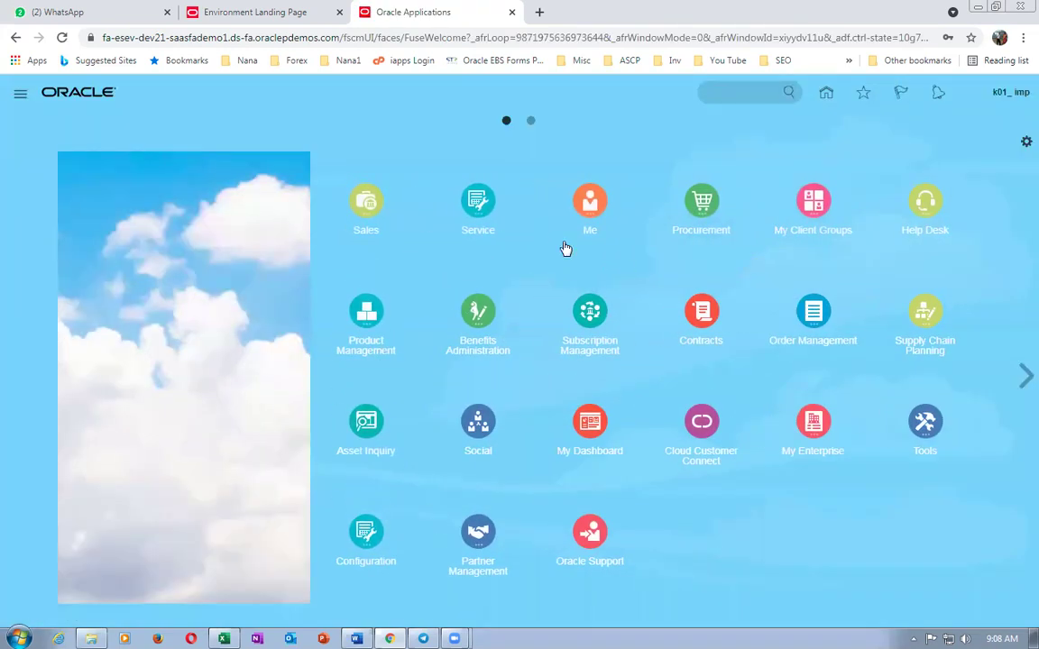
click(990, 93)
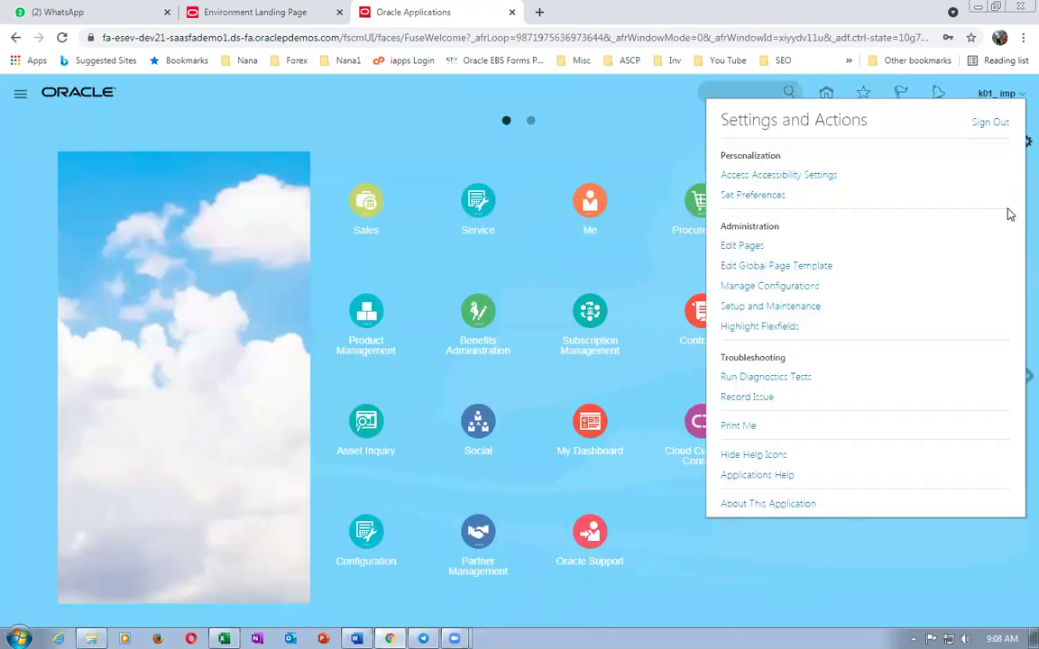
click(772, 306)
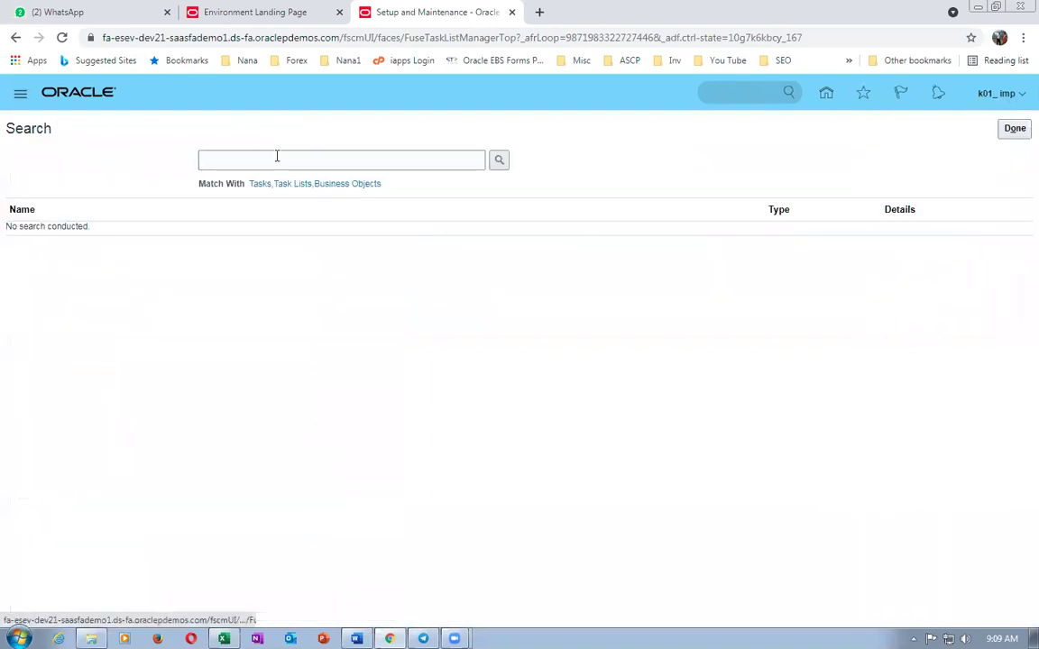
- Search for and open the Manage Locations setup task
click(290, 153)
text(Manage Locations)
key(Return)
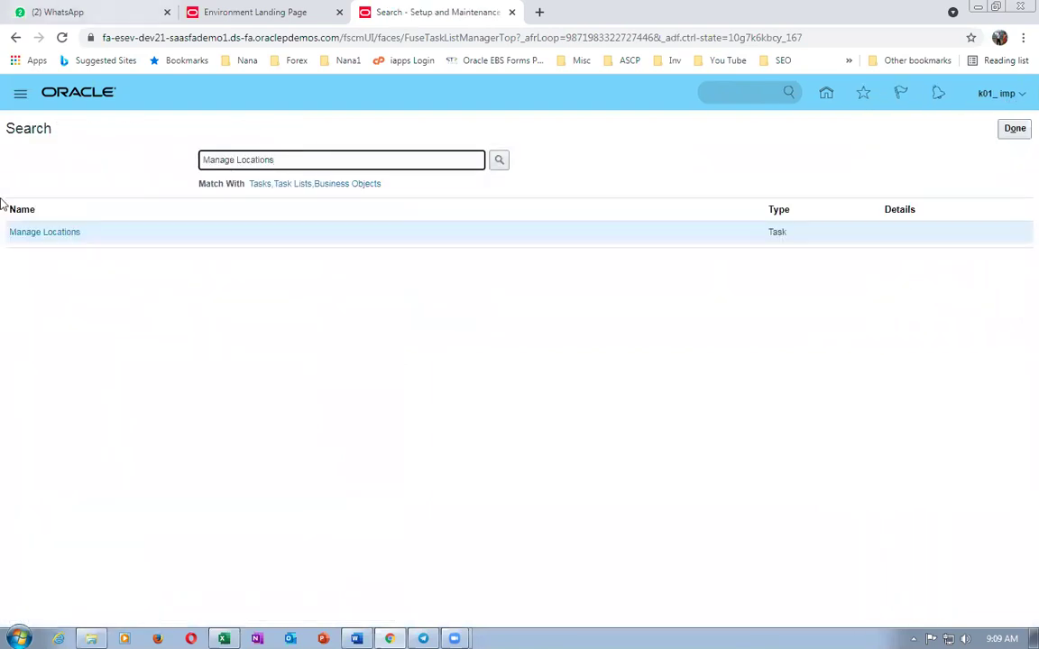
click(25, 235)
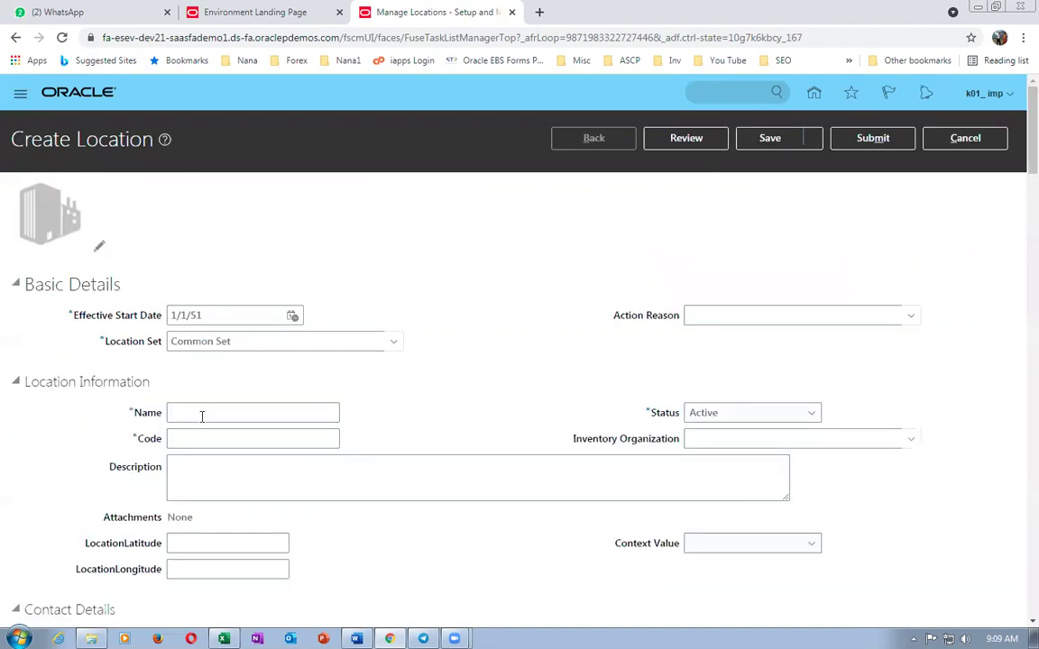
- Enter k01_loc_0 as the new location's name, code and description
click(208, 412)
text(k01_loc_0)
drag(209, 412, 48, 407)
key(ctrl+c)
click(181, 440)
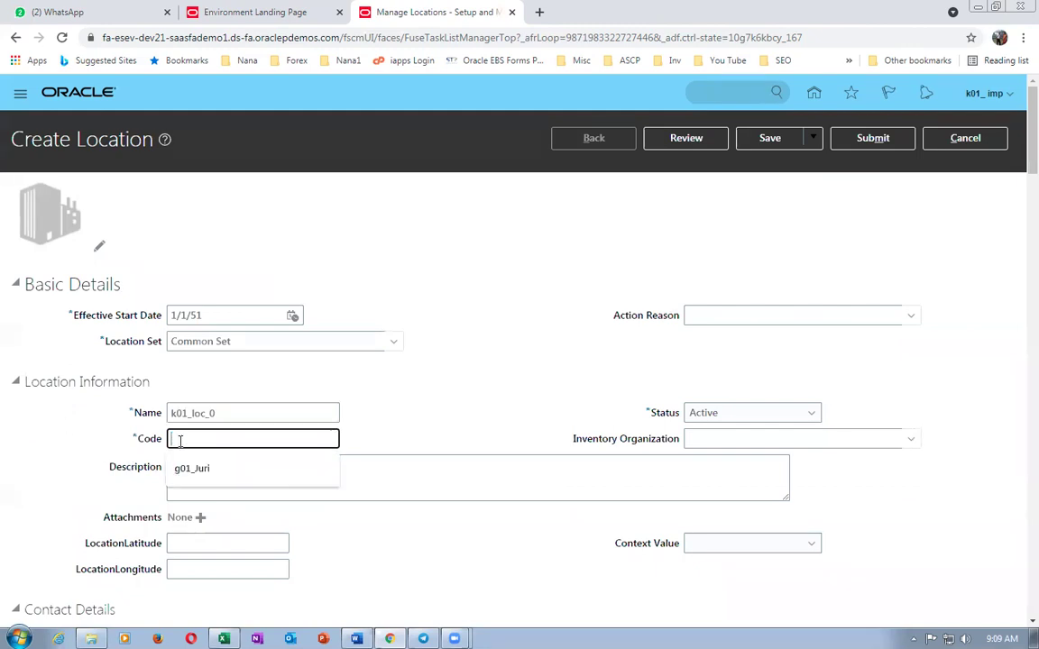
key(ctrl+v)
click(185, 476)
key(ctrl+v)
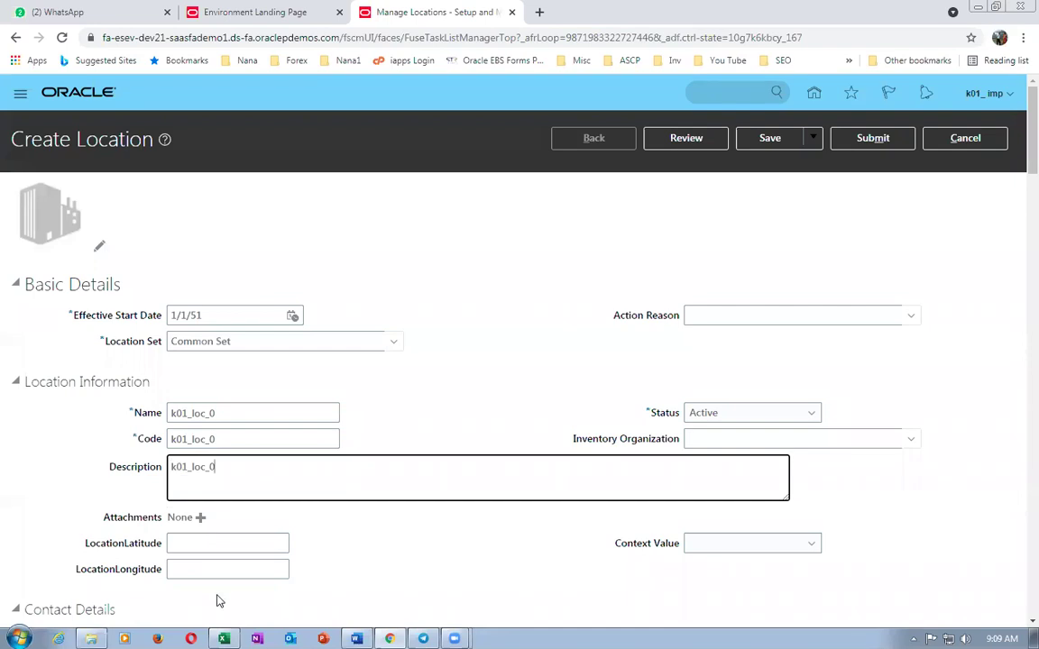
scroll(216, 595, down, 4)
- Set the address to ZIP 10020 New York, NY with address line 'k01 addr 0'
click(187, 418)
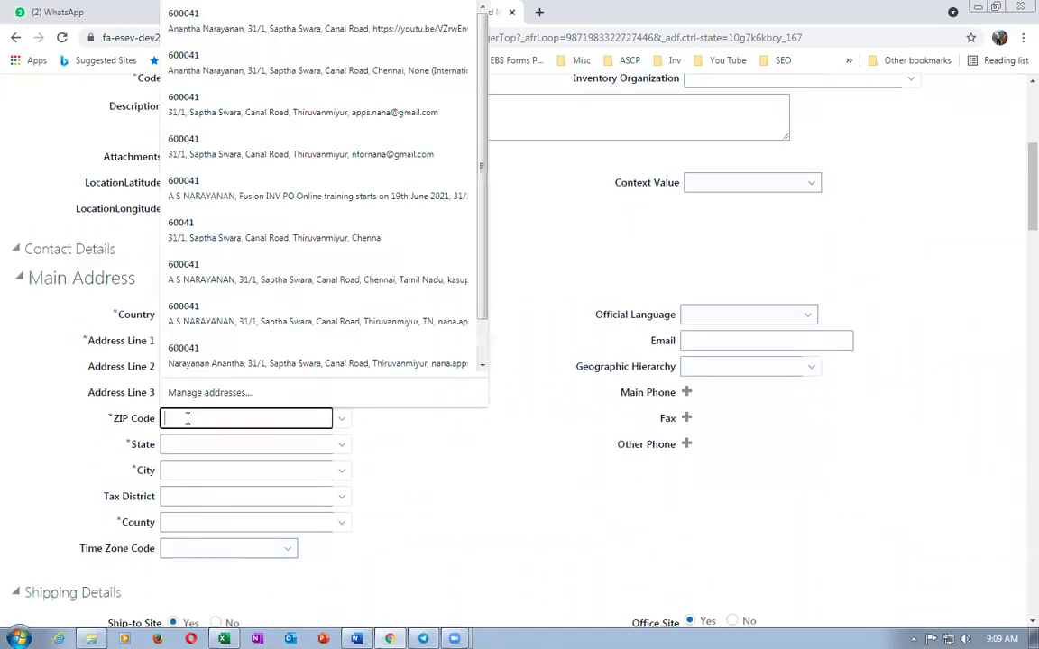
text(10020)
key(Tab)
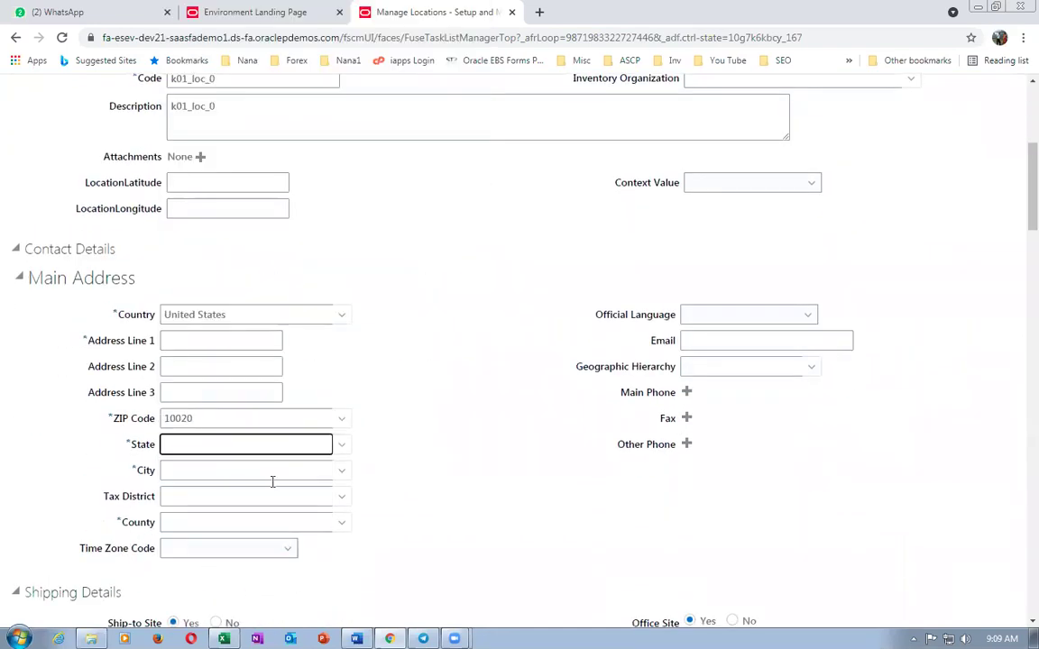
click(236, 400)
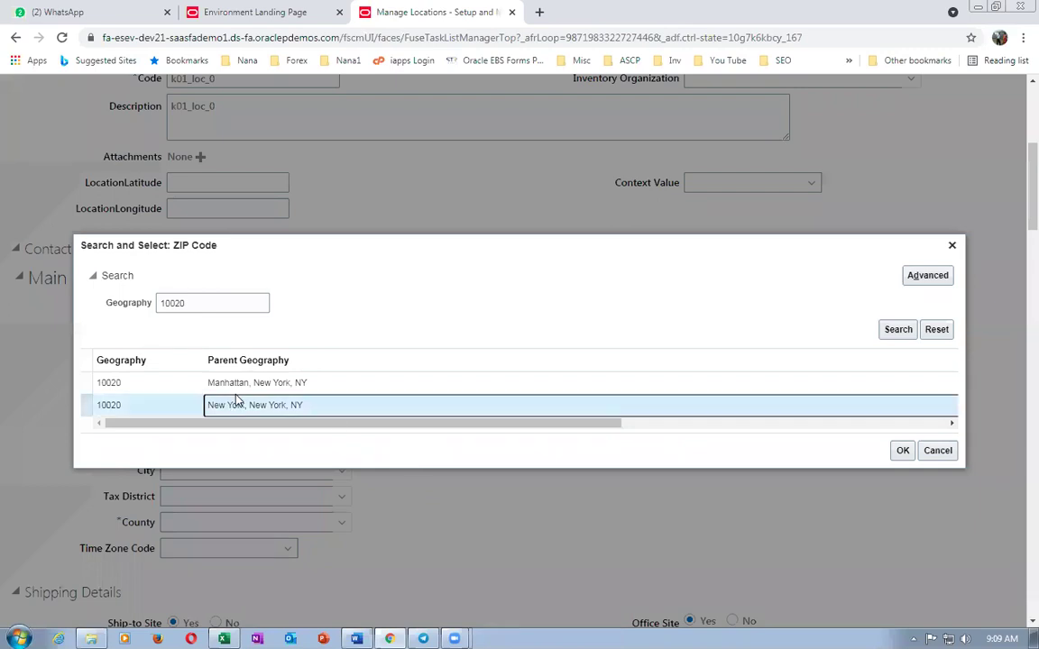
click(903, 451)
click(246, 339)
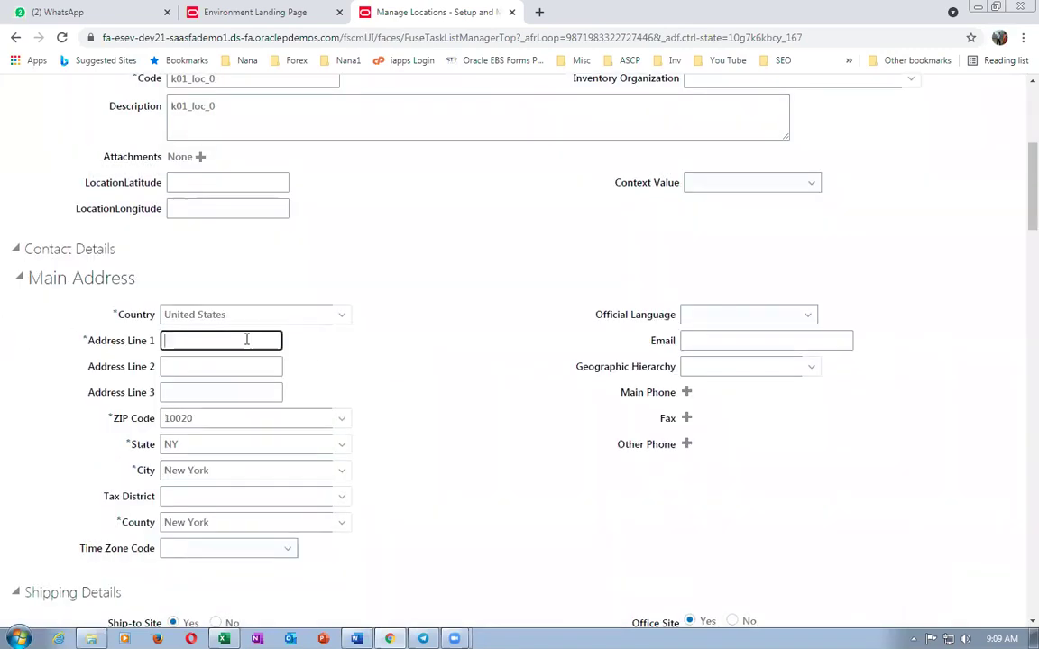
text(k01 addr 0)
- Submit location k01_loc_0, acknowledge the confirmation, and start another location
scroll(721, 162, up, 5)
click(861, 138)
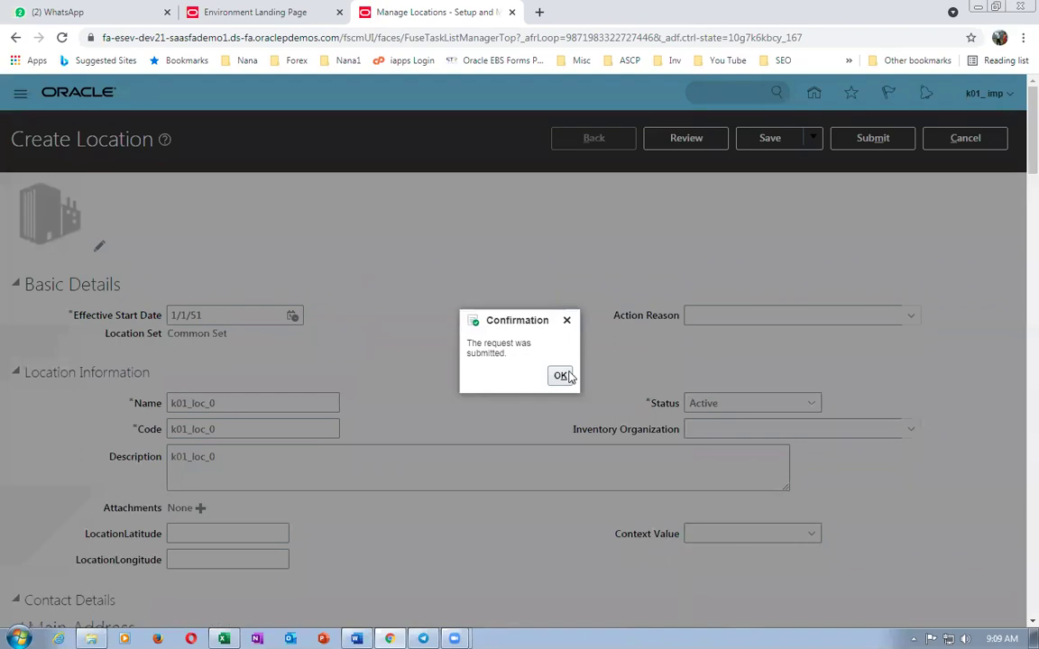
click(560, 375)
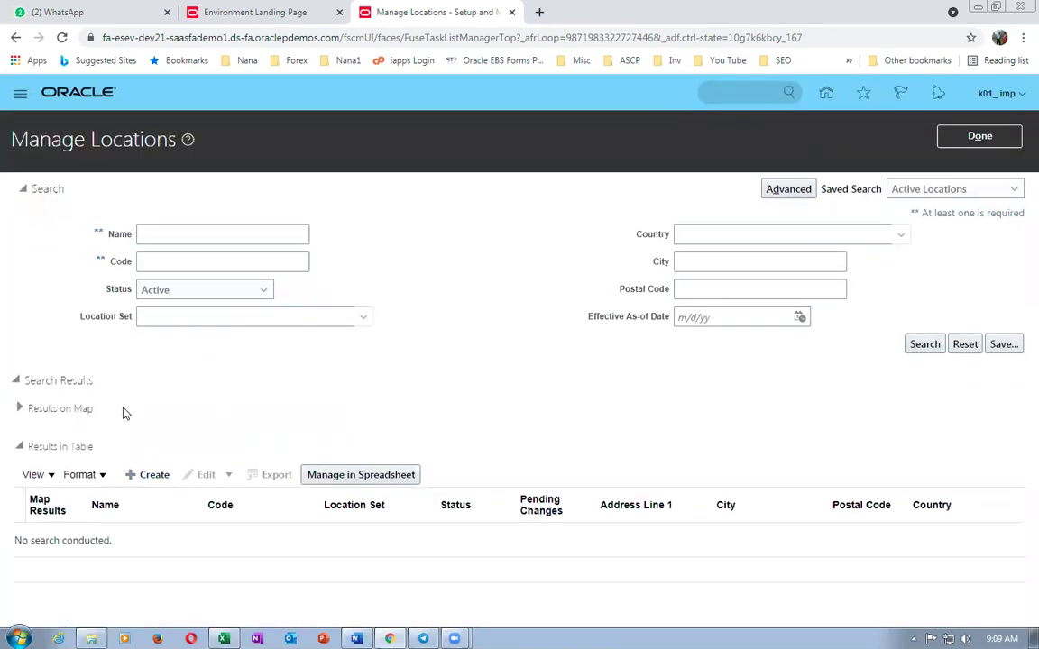
click(153, 475)
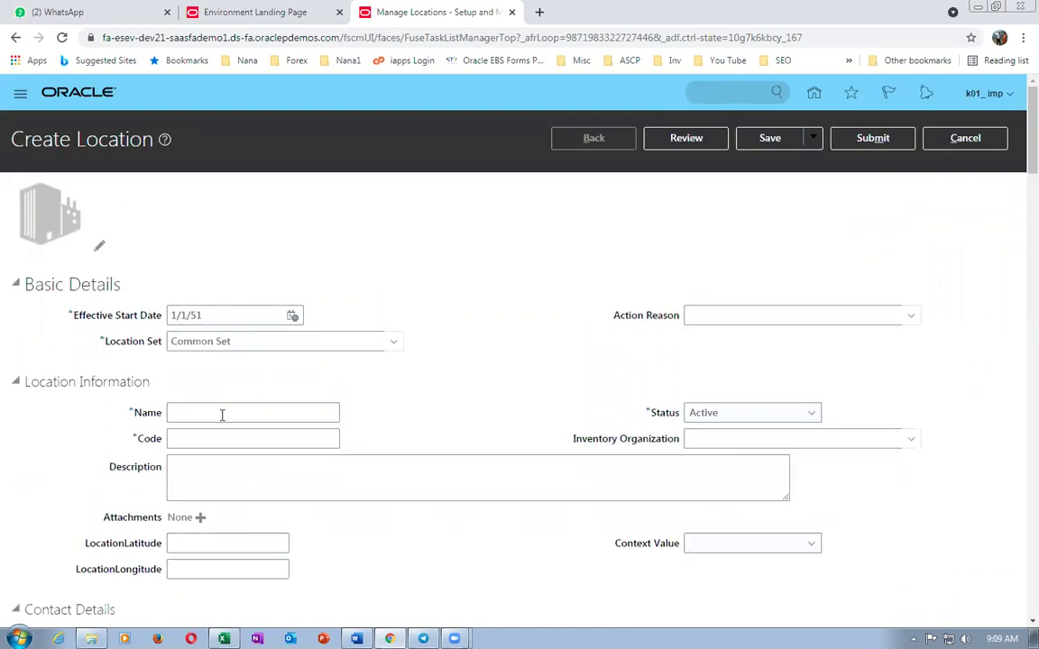
- Enter location name k01_loc_1 and reuse it as the location code and description
click(272, 410)
text(k01_)
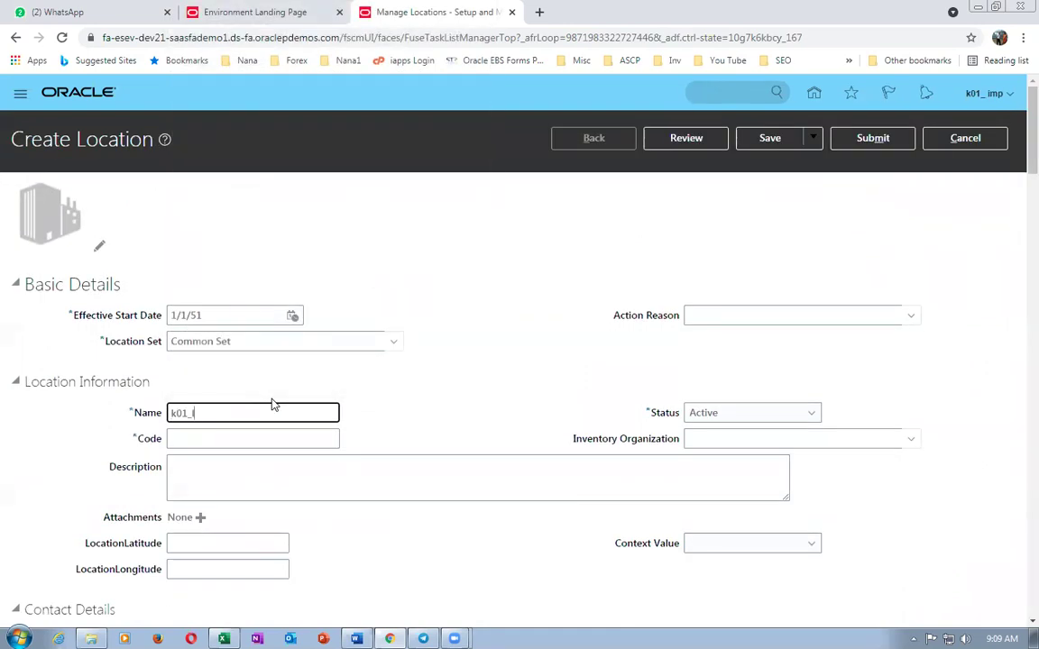
text(loc_1)
key(ctrl+a)
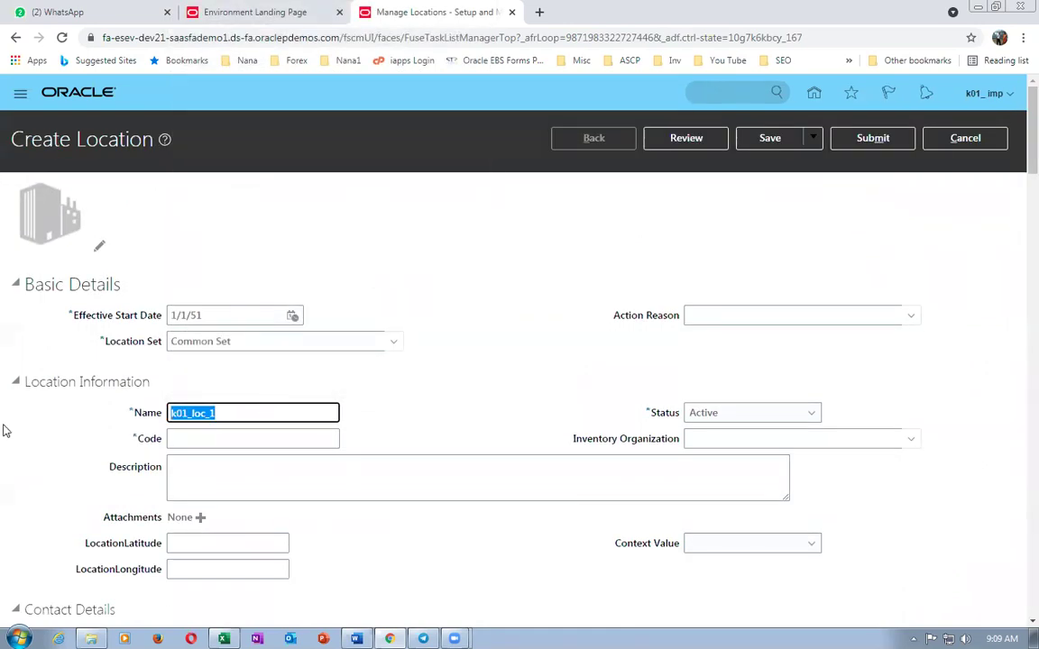
key(ctrl+c)
key(Tab)
key(ctrl+v)
key(Tab)
key(ctrl+v)
- Set ZIP code 10020 New York, filling in state, city and county
scroll(204, 494, down, 3)
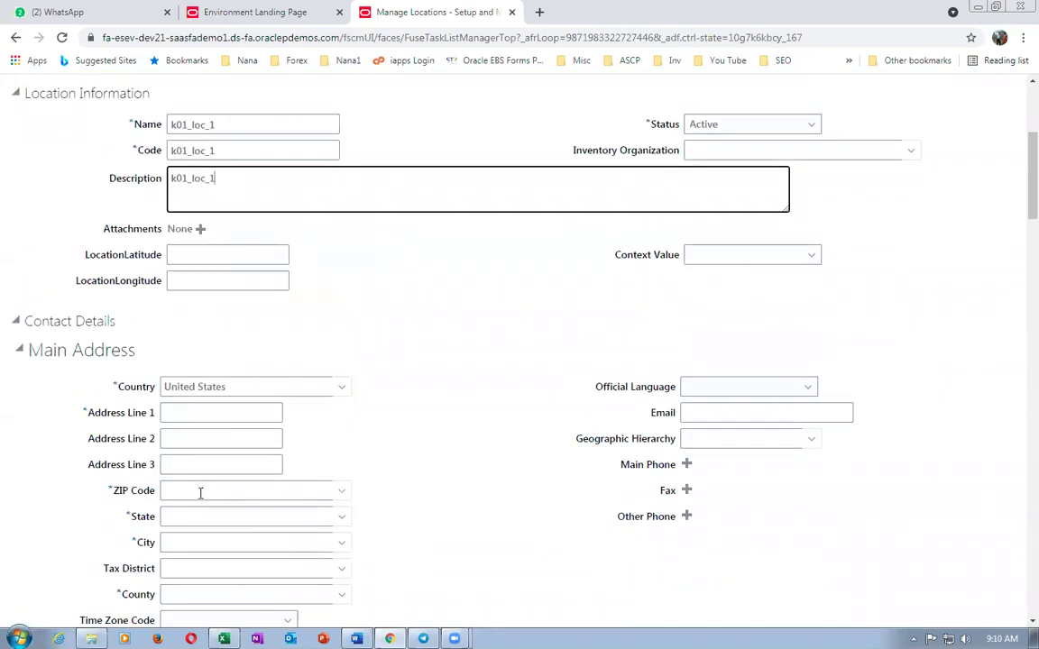
click(205, 490)
text(10020)
key(Tab)
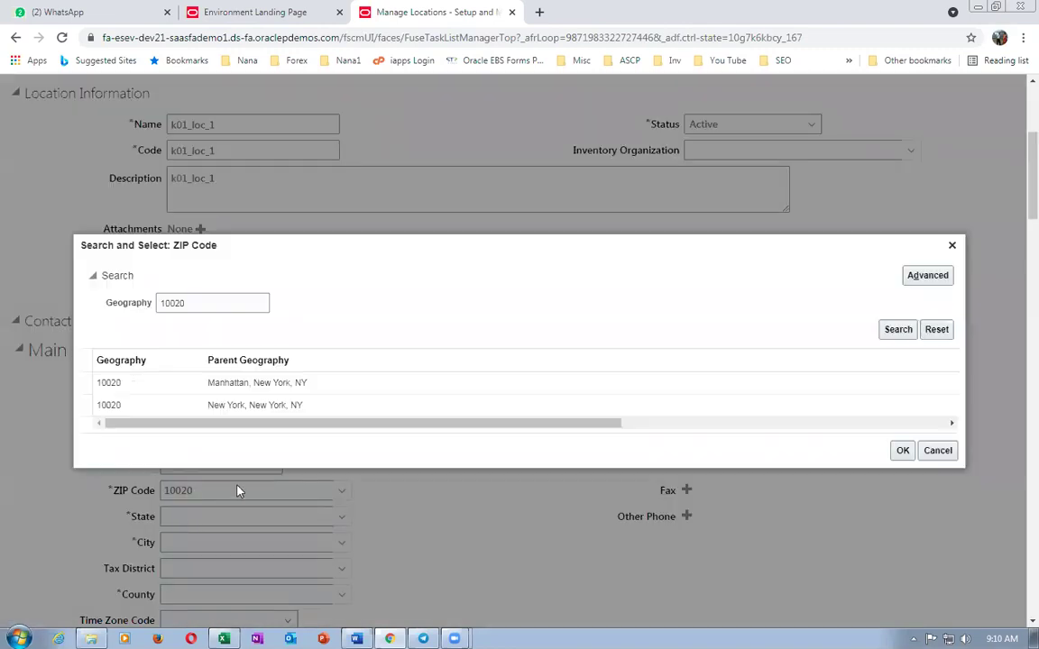
click(255, 405)
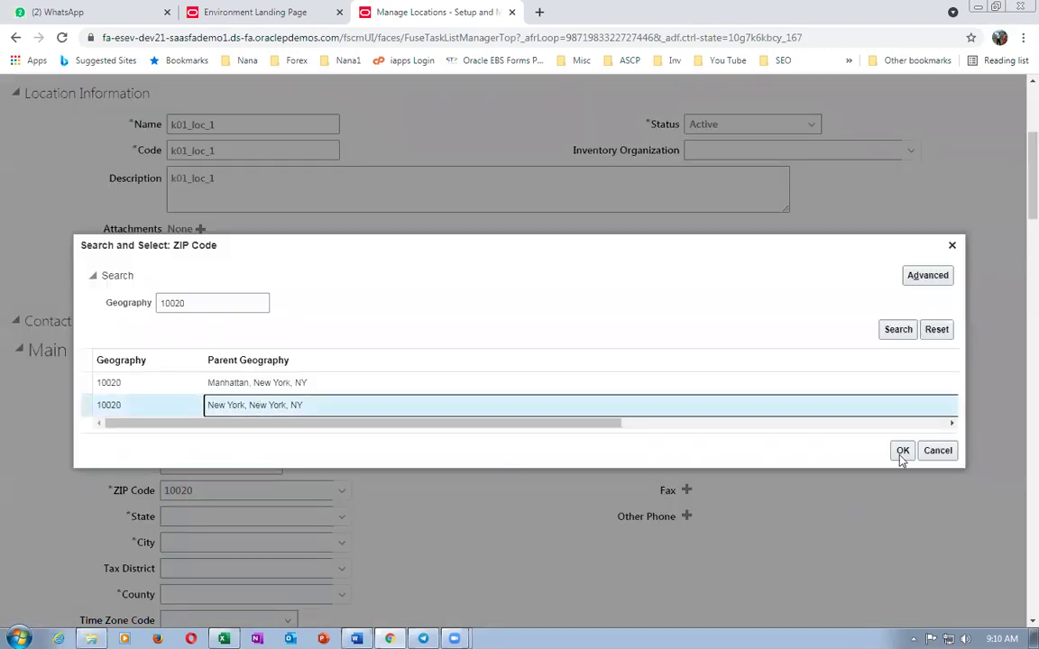
click(902, 450)
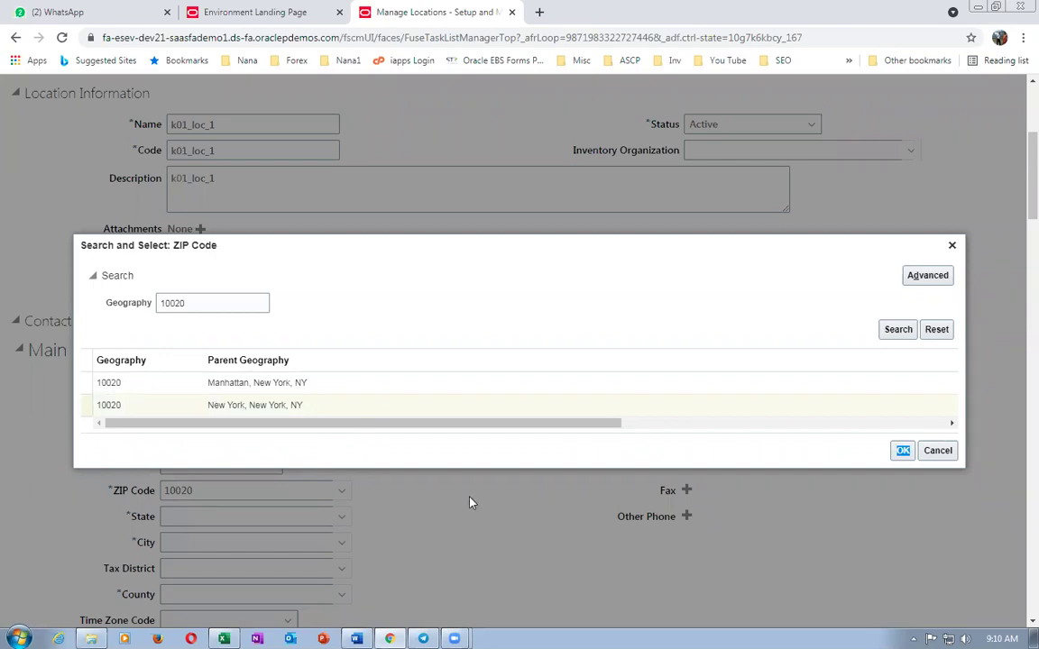
click(903, 450)
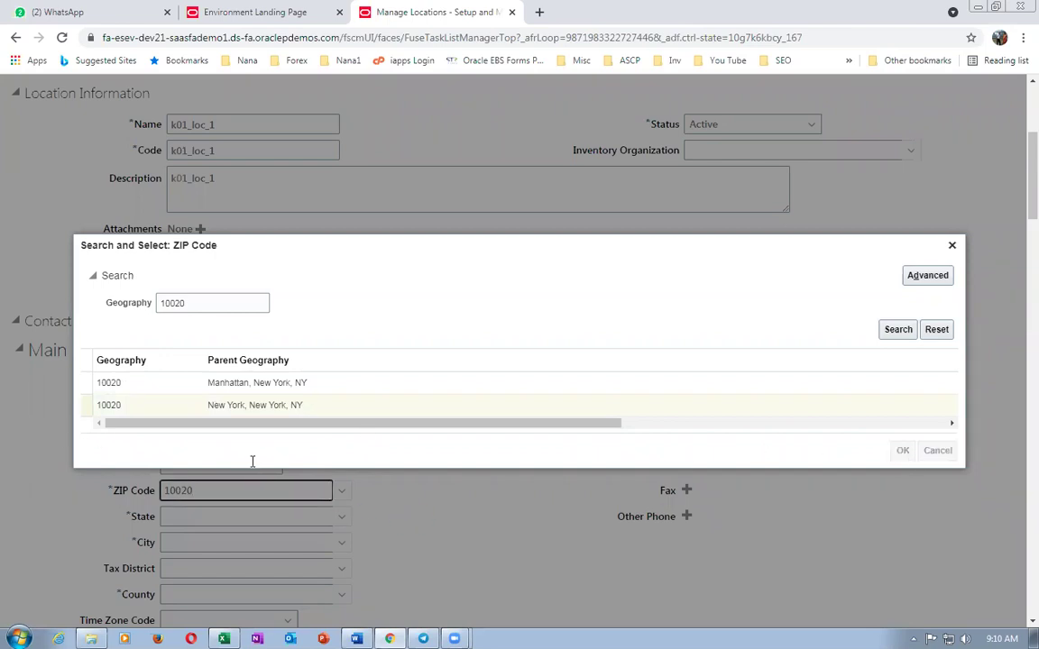
- Add address line k01 addr 1, submit the location and start another one
click(232, 414)
text(k)
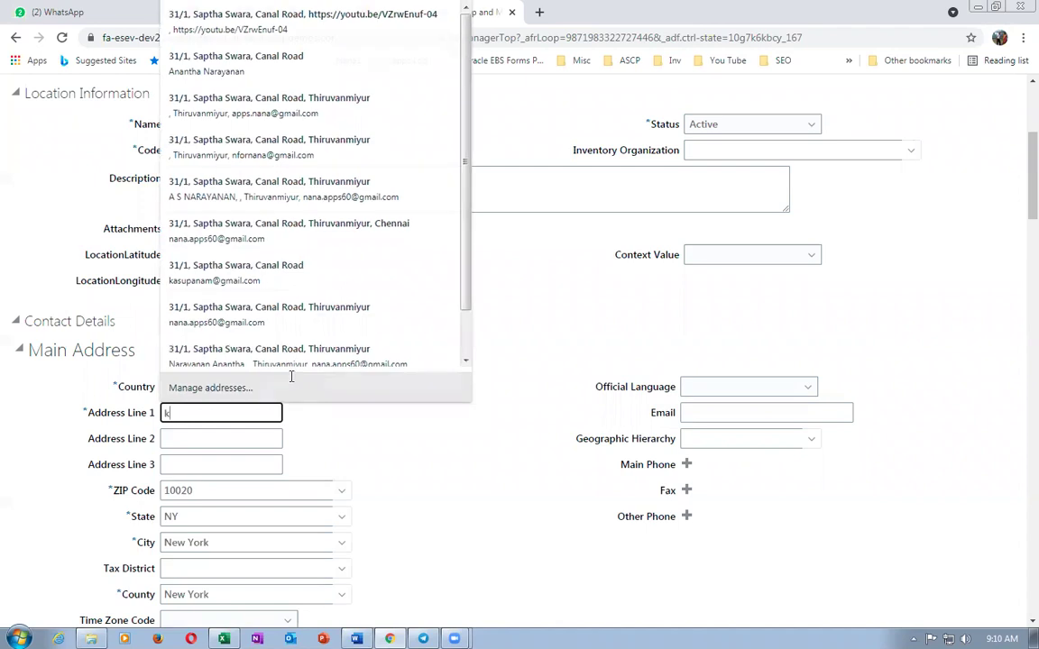
text(01 addr)
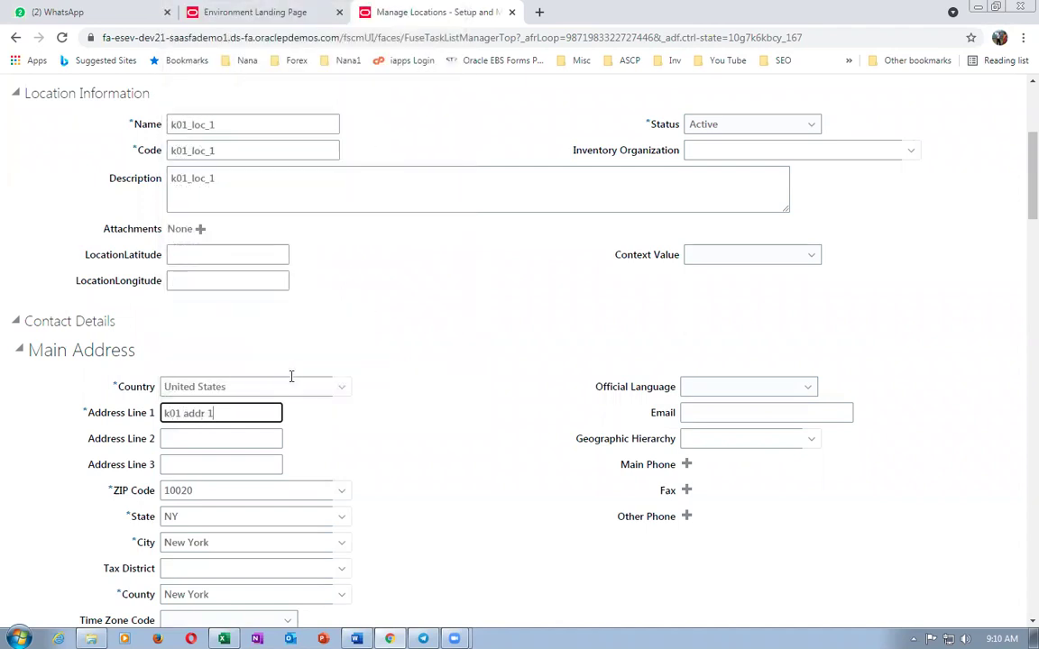
text( 1)
scroll(829, 162, up, 3)
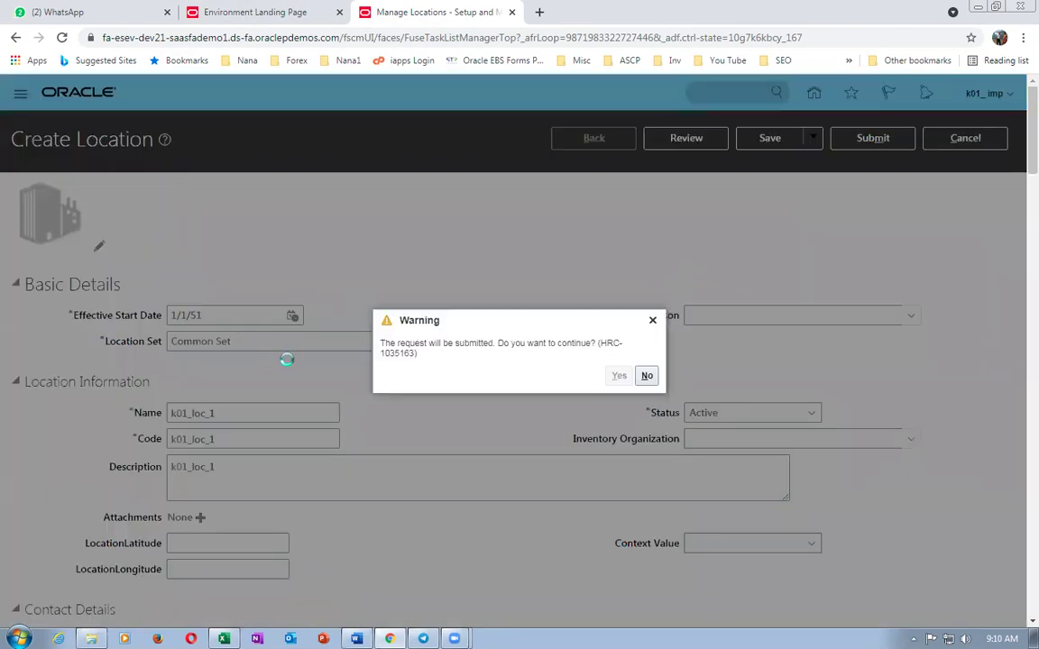
click(561, 376)
click(150, 474)
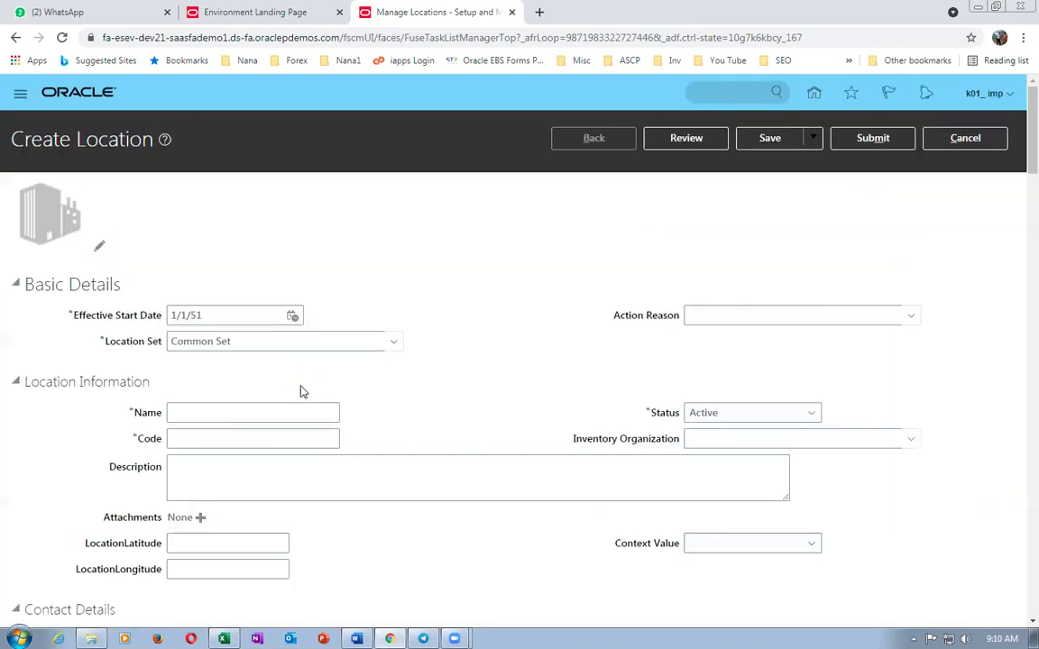
- Enter location name k01_loc_2 and reuse it as the location code and description
click(217, 414)
text(k01_loc_2)
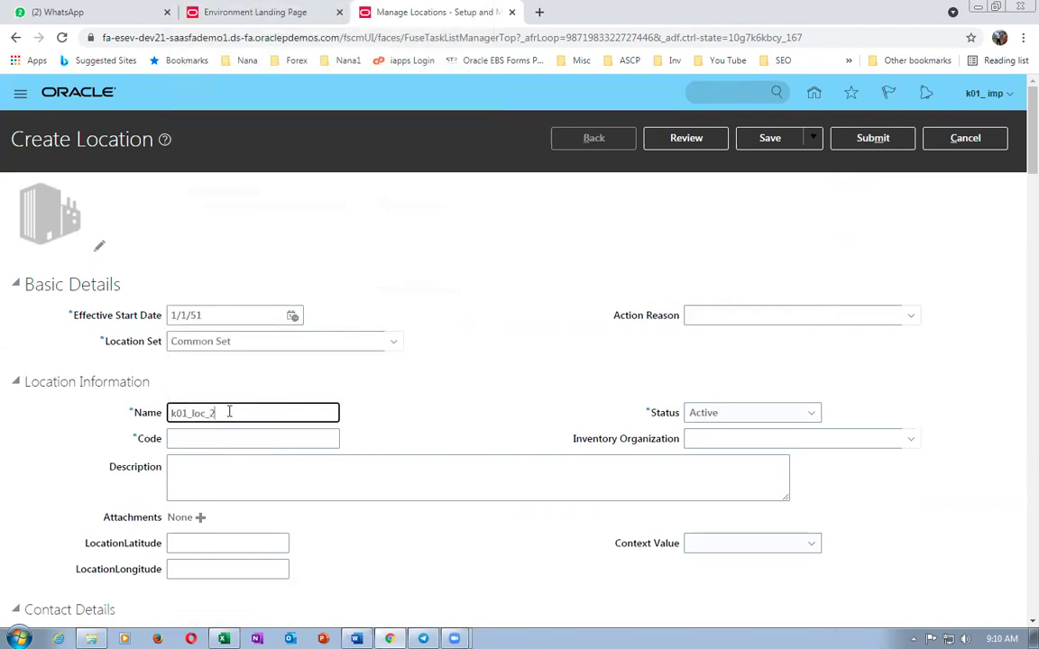
drag(251, 413, 21, 425)
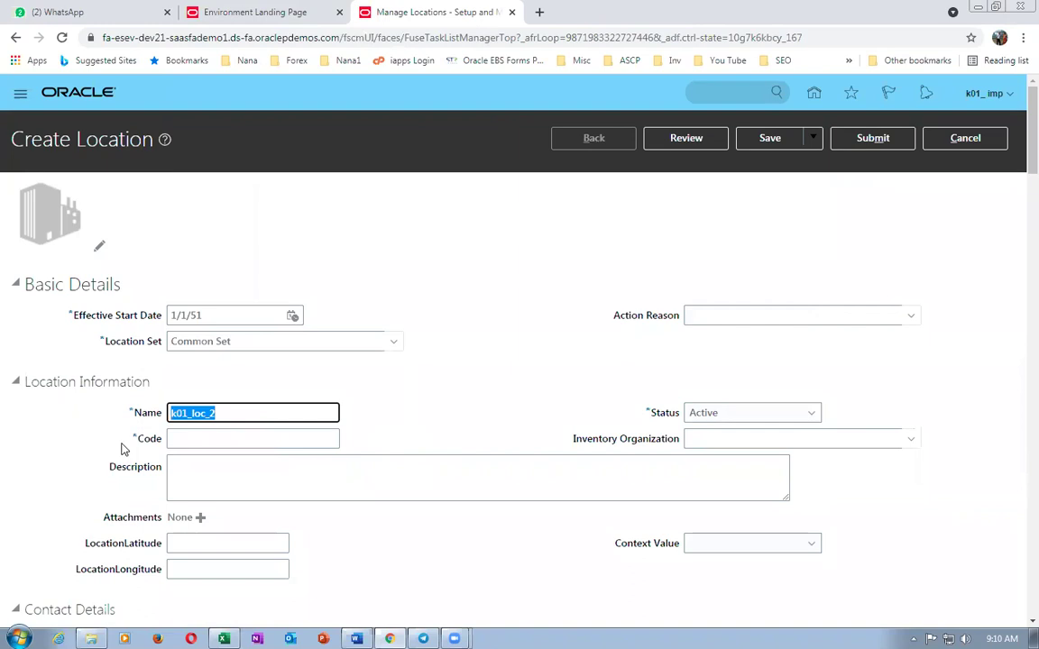
click(200, 438)
key(ctrl+v)
click(201, 466)
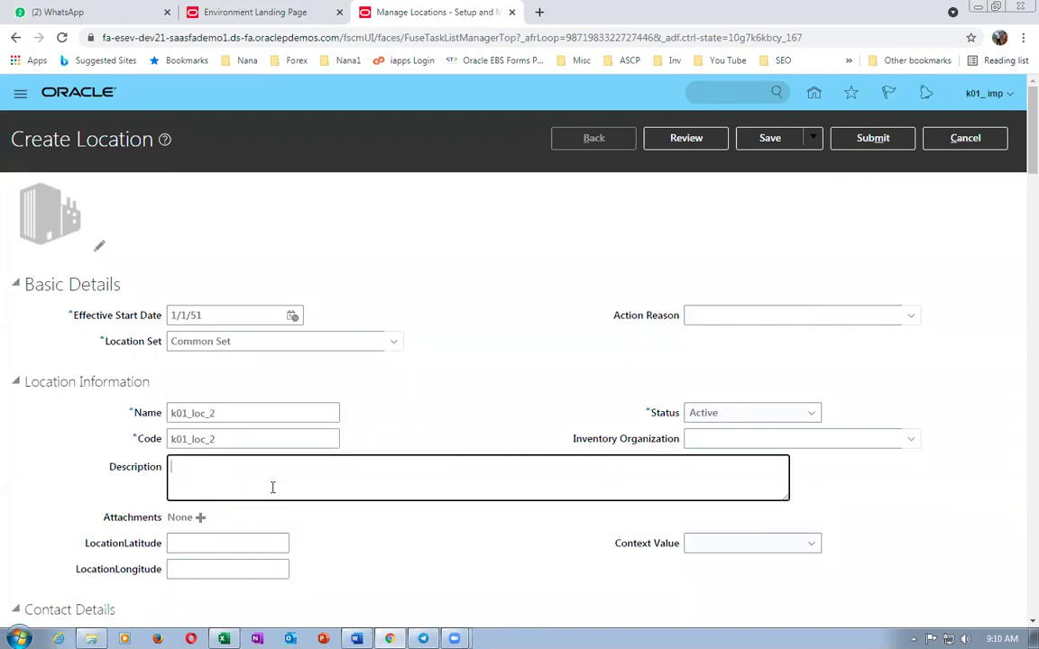
key(ctrl+v)
- Set ZIP code 10020 with the New York, New York match
scroll(273, 487, down, 4)
click(201, 425)
text(10020)
key(Tab)
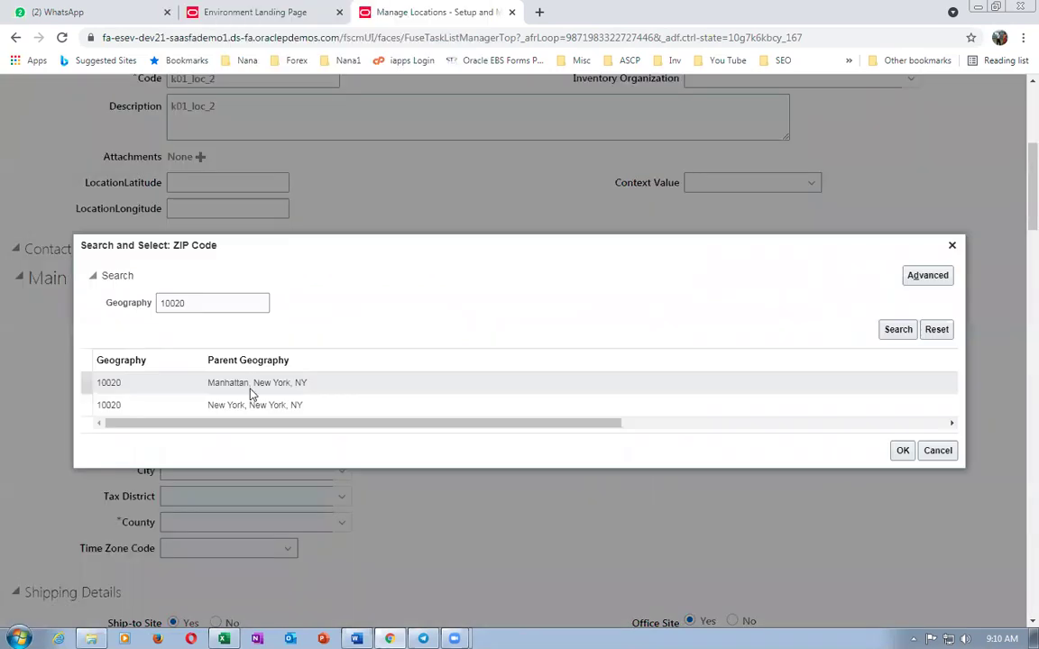
click(250, 405)
click(901, 452)
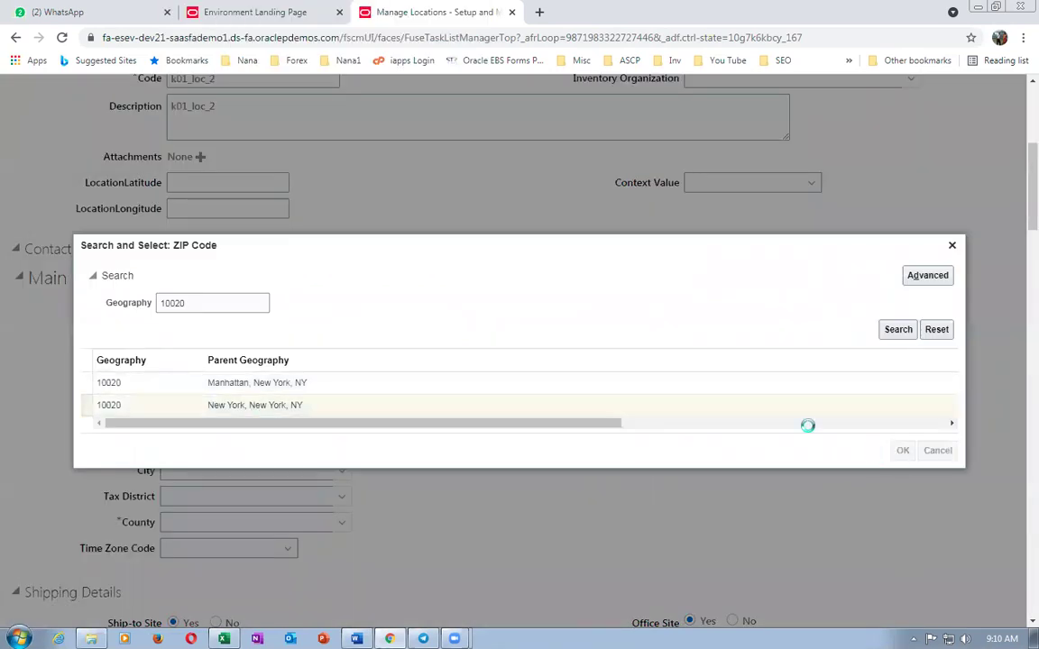
- Add address line k01 addr 2 and submit the k01_loc_2 location
scroll(586, 406, up, 3)
scroll(580, 422, down, 3)
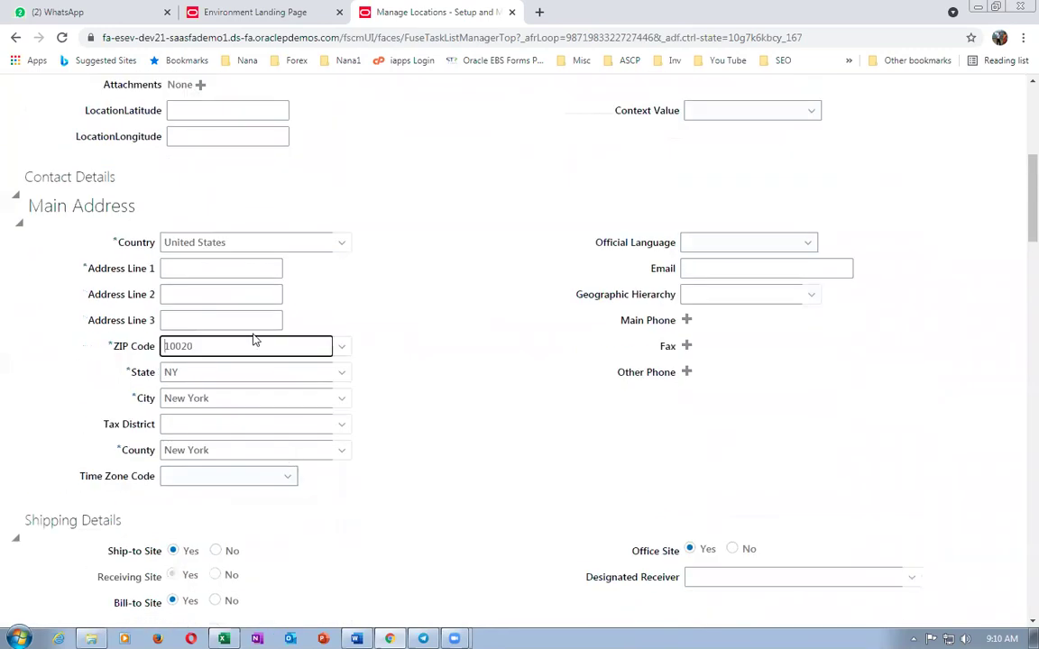
click(201, 264)
text(k01 addr 2)
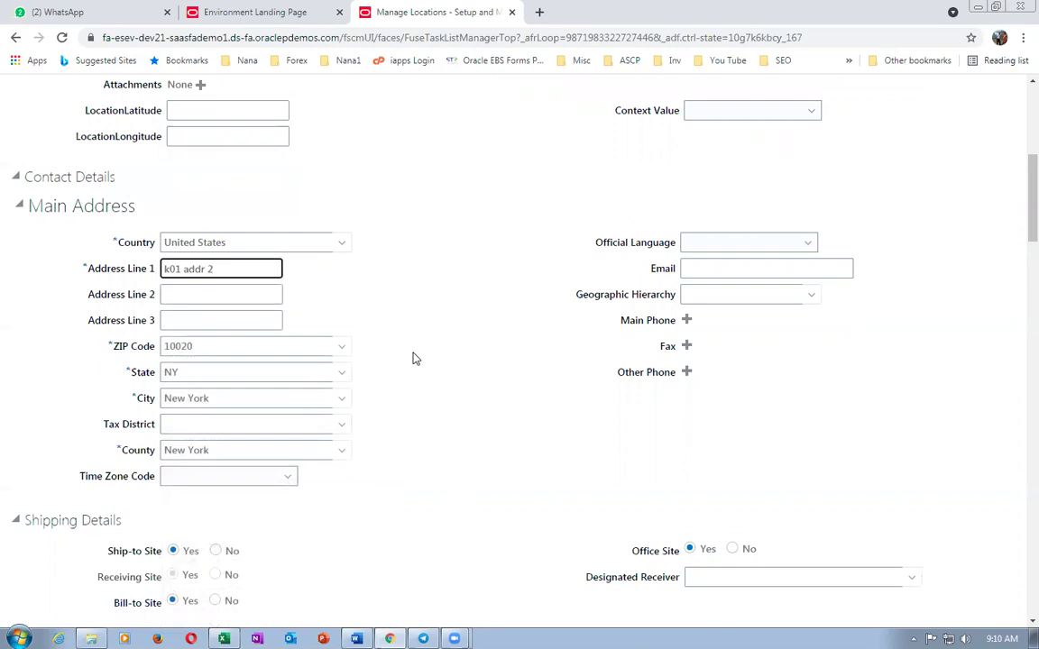
scroll(415, 359, up, 5)
click(872, 137)
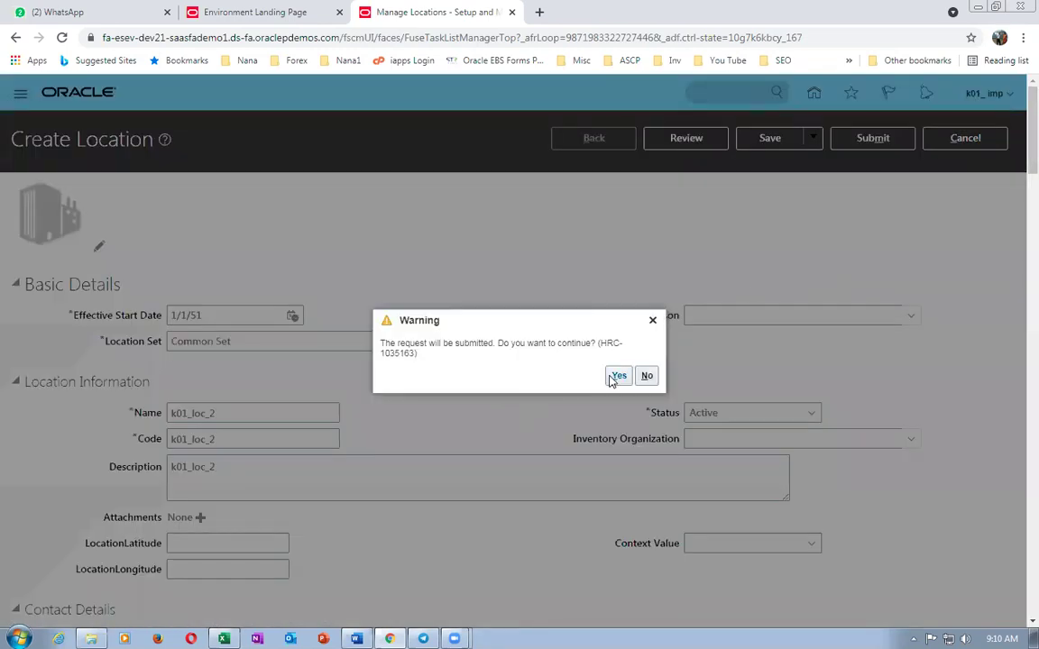
- Copy the Manage Legal Address task name from the worksheet and acknowledge the submission
key(alt+Tab)
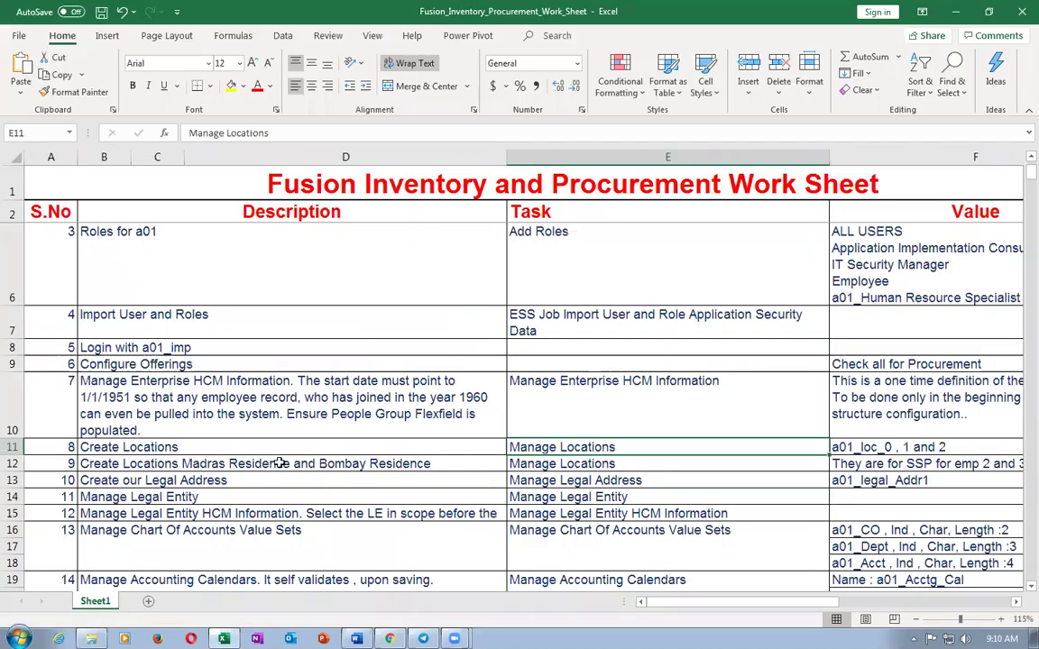
click(281, 463)
key(Down)
key(Right)
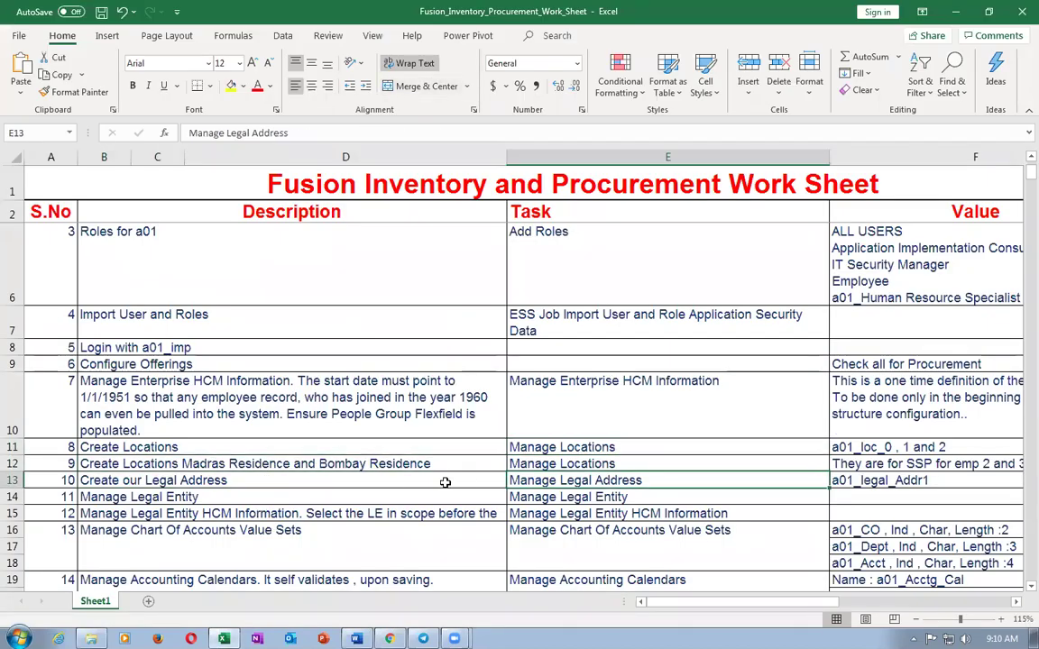
key(ctrl+c)
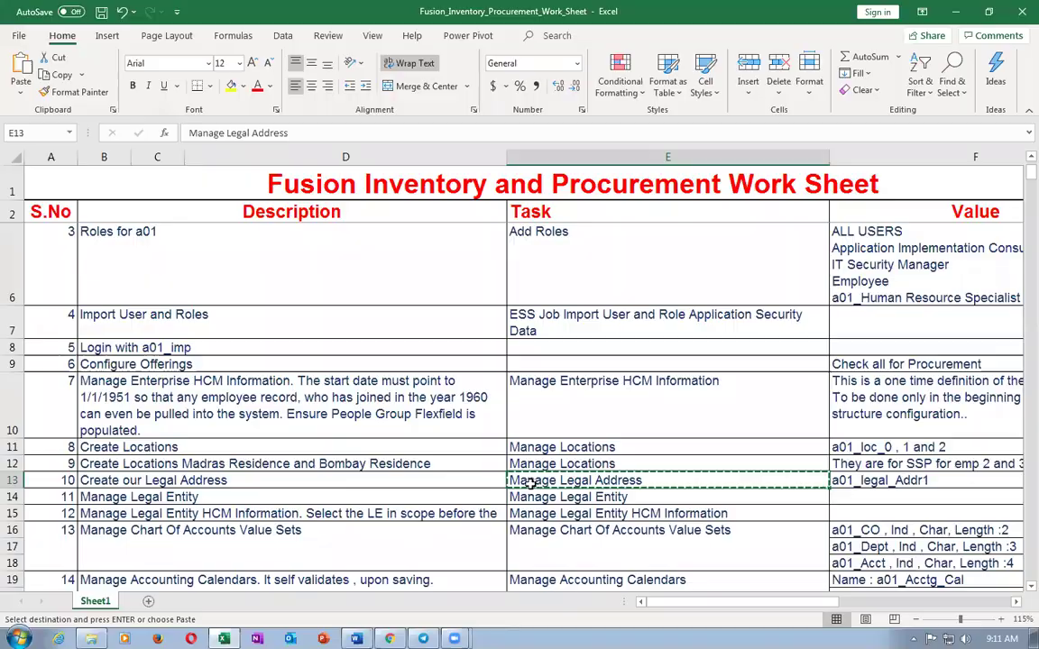
key(alt+Tab)
click(560, 376)
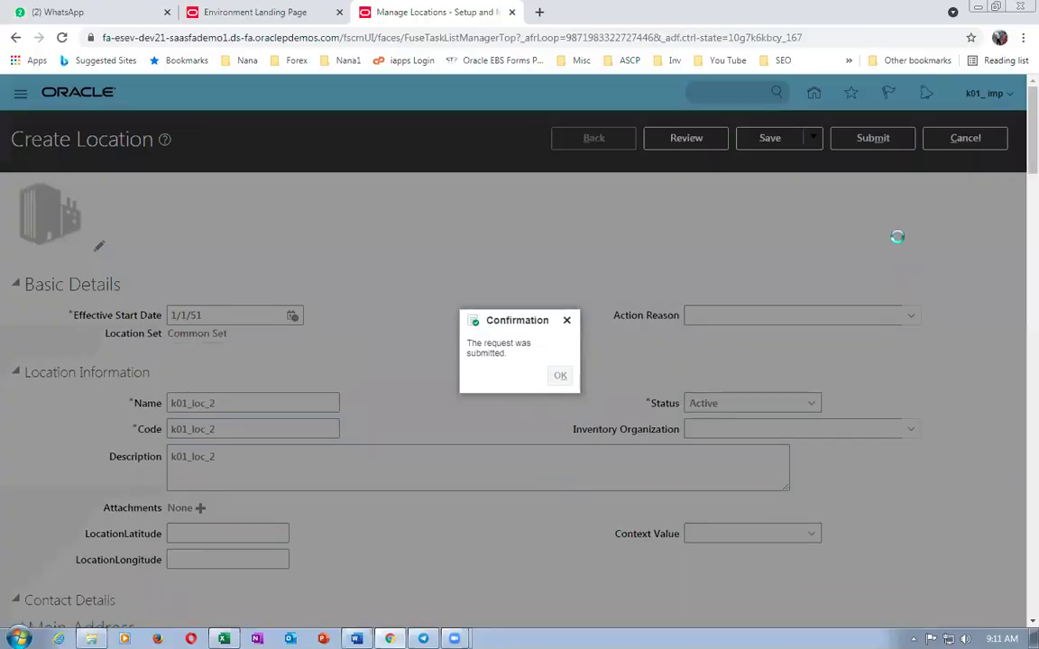
- Search setup tasks for Manage Legal Address and open Manage Legal Addresses
click(945, 143)
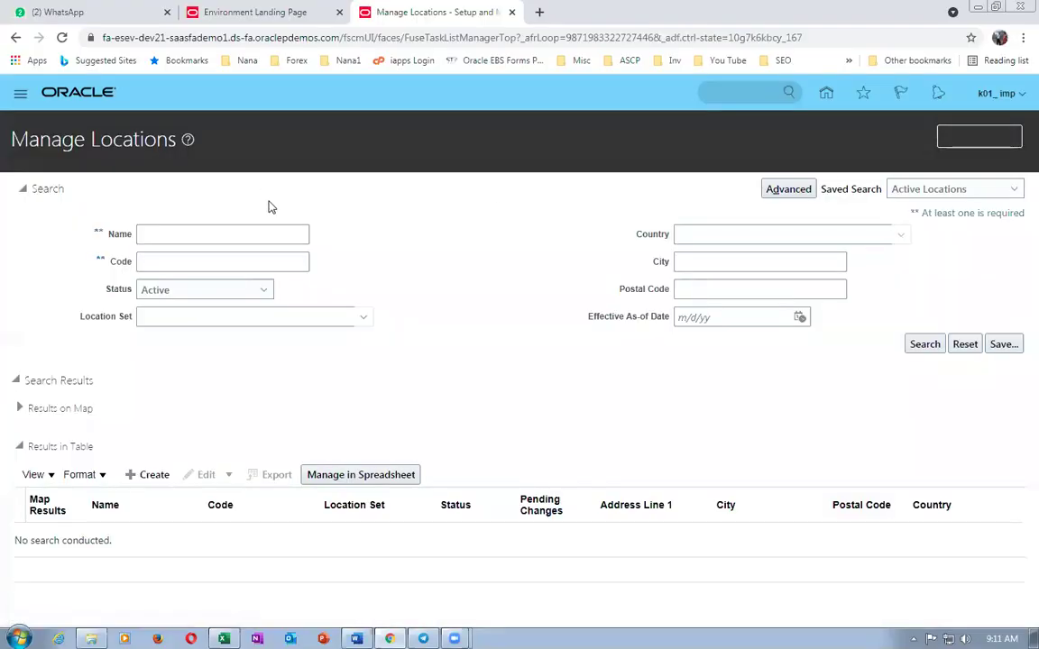
drag(315, 160, 3, 151)
key(ctrl+v)
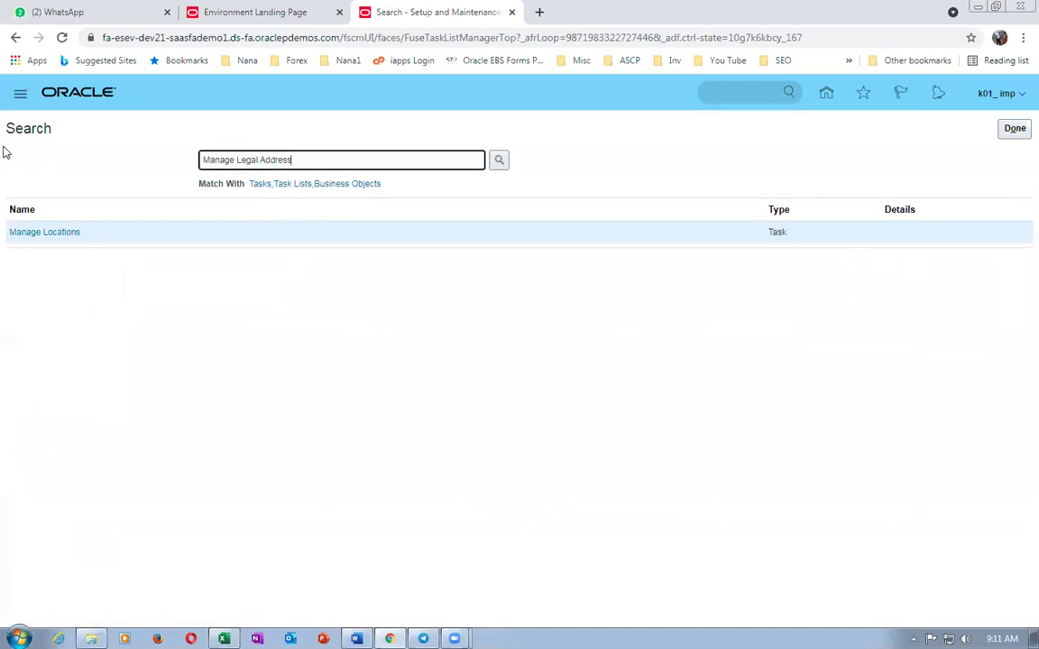
key(Return)
click(68, 233)
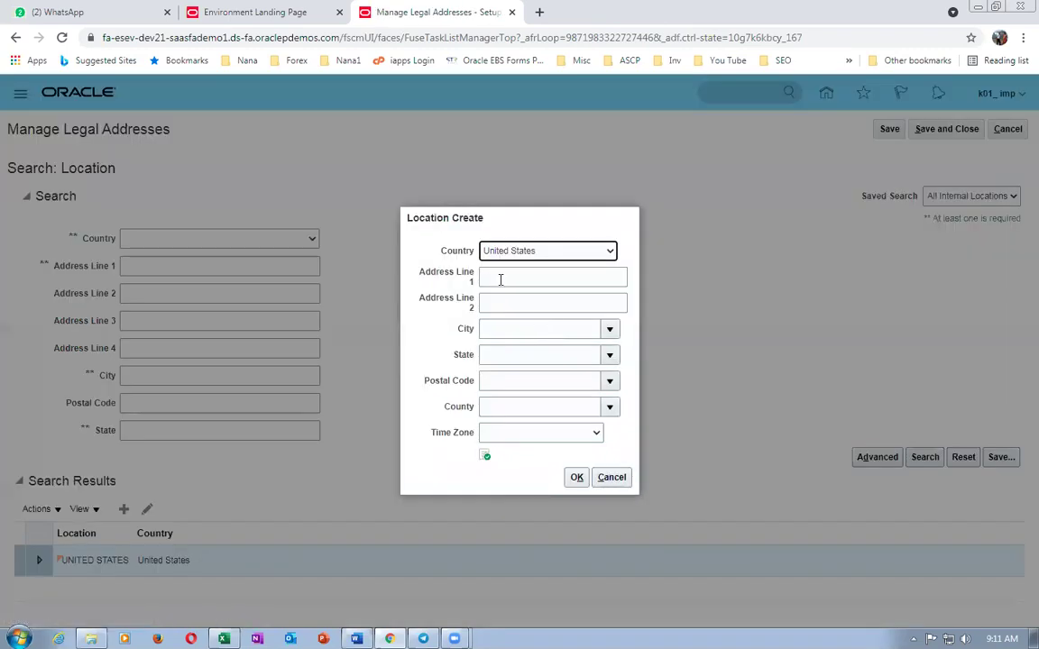
- Enter address line k01 legal addr 1 and postal code 10020
click(501, 279)
text(k01 legal addr 1)
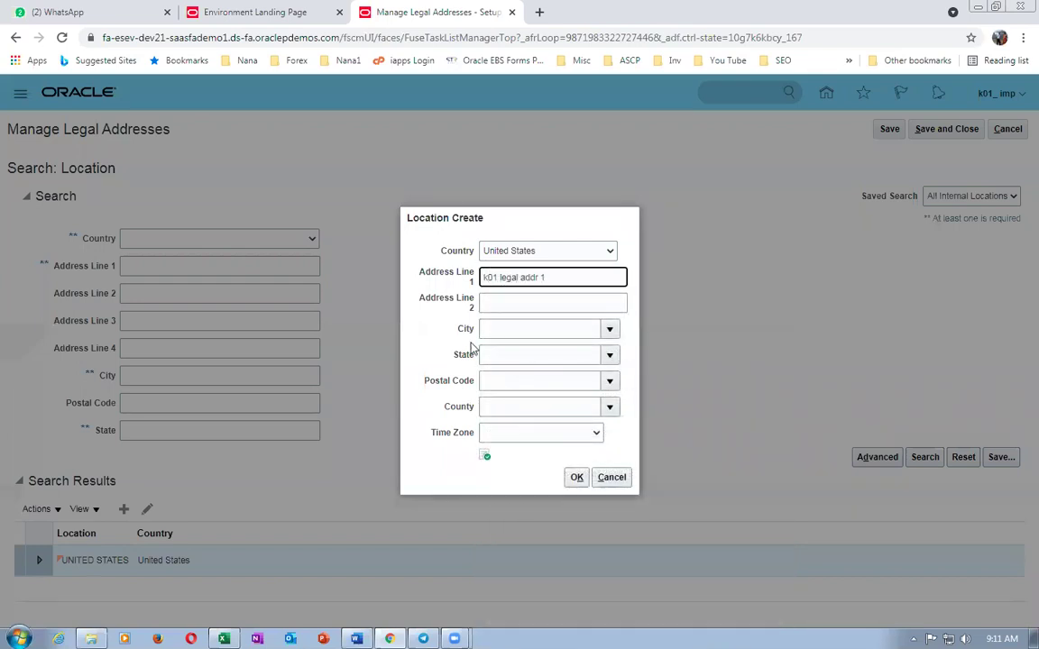
click(496, 381)
text(10020)
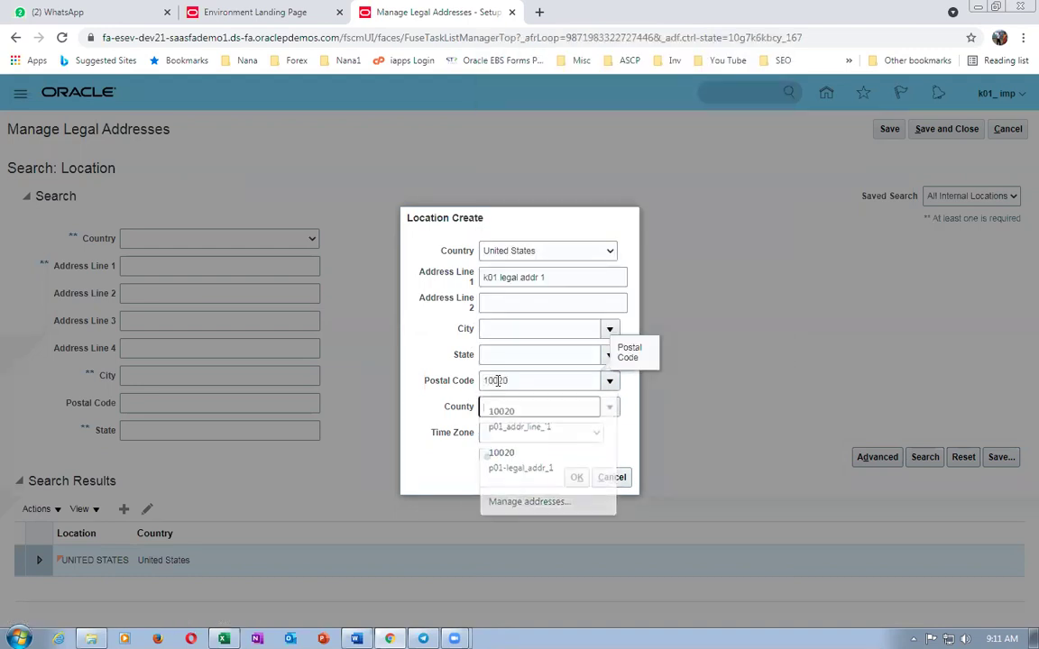
key(Tab)
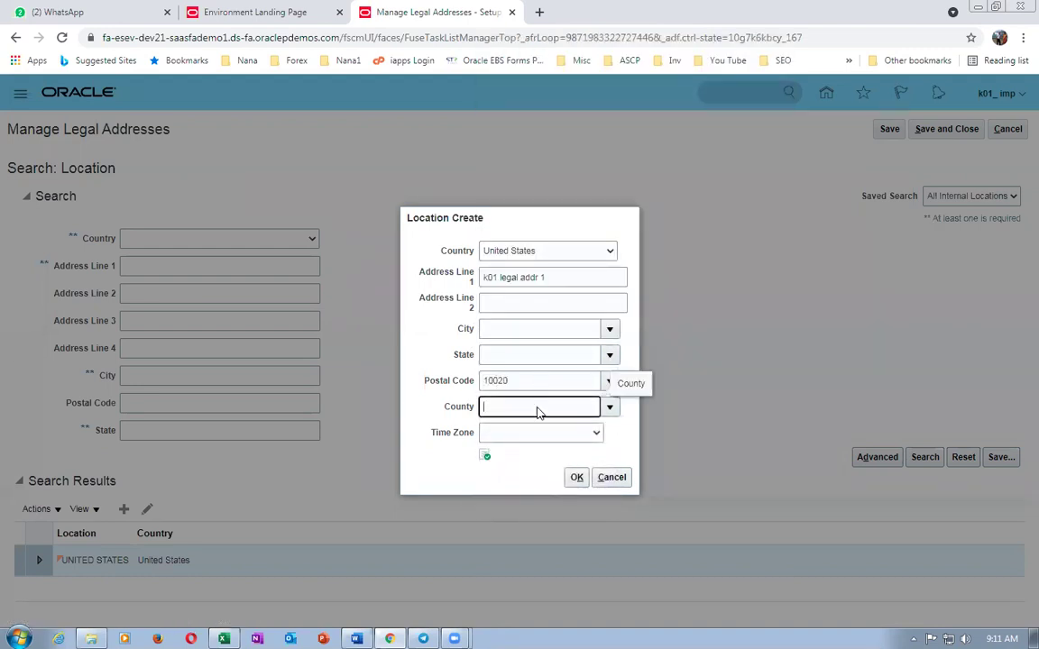
- Select the 10020 Manhattan, New York, NY postal code and confirm the address
click(529, 319)
text(1)
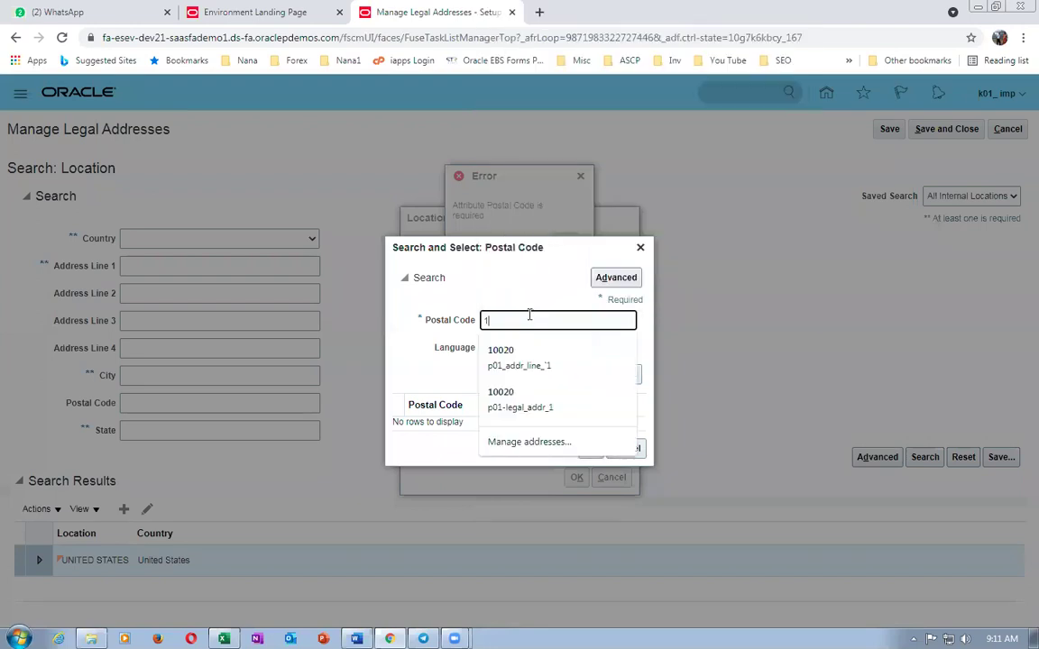
click(519, 356)
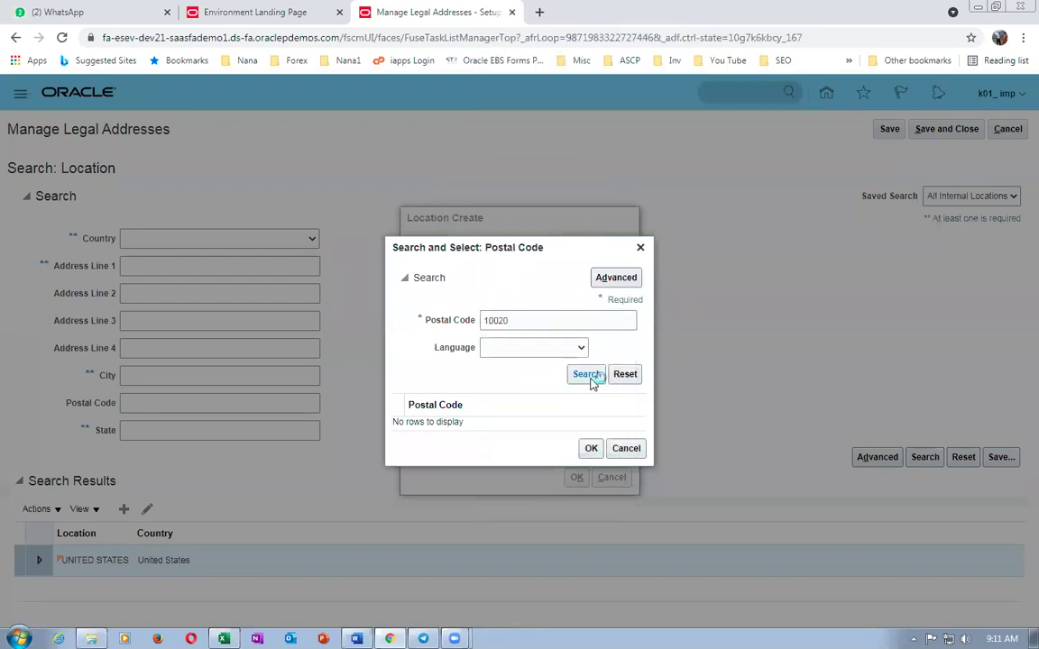
click(586, 375)
click(563, 394)
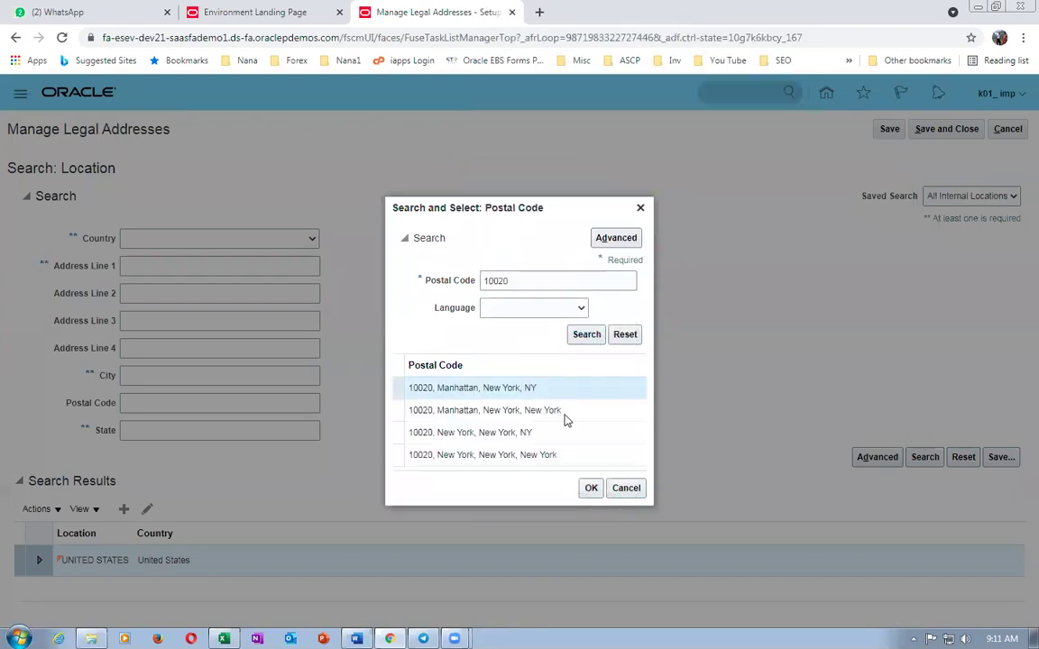
click(591, 489)
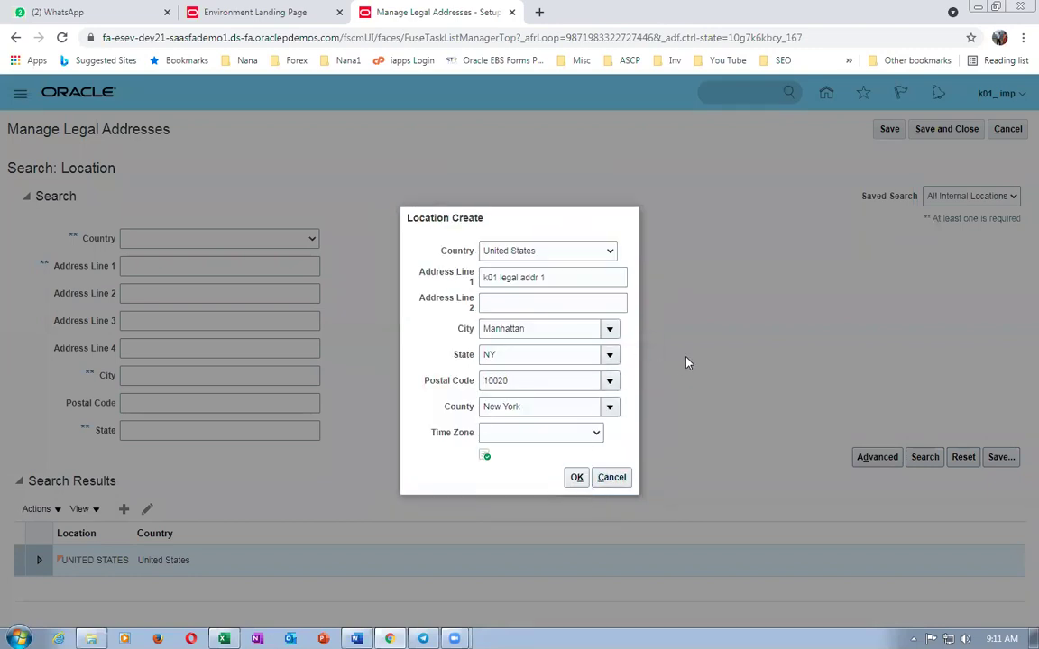
click(577, 478)
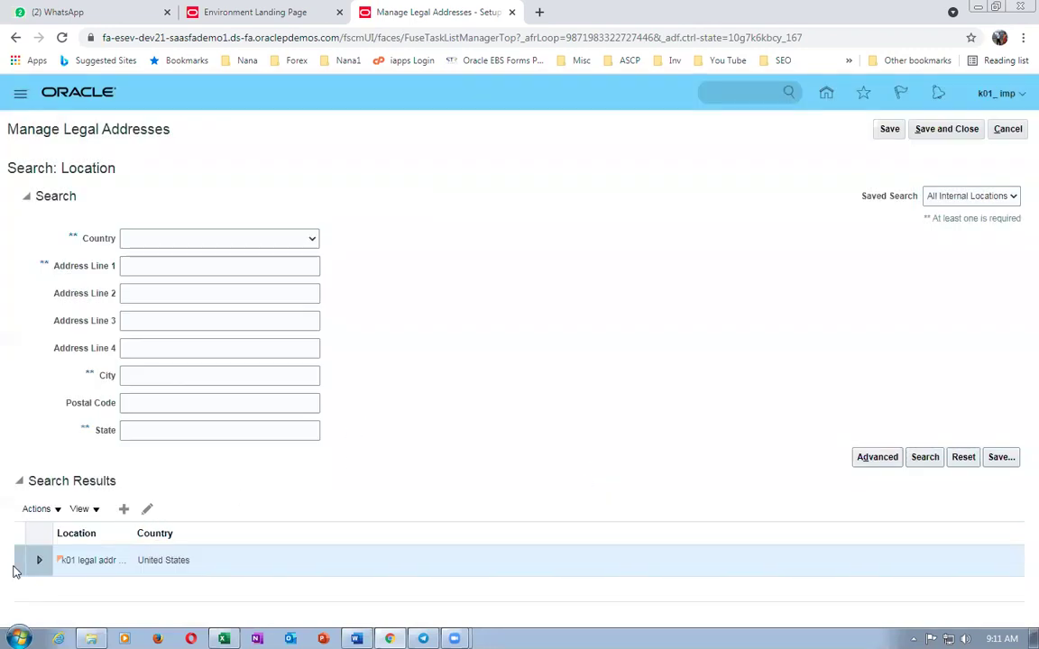
- Save the legal addresses and check the worksheet's next task, Manage Legal Entity
click(947, 129)
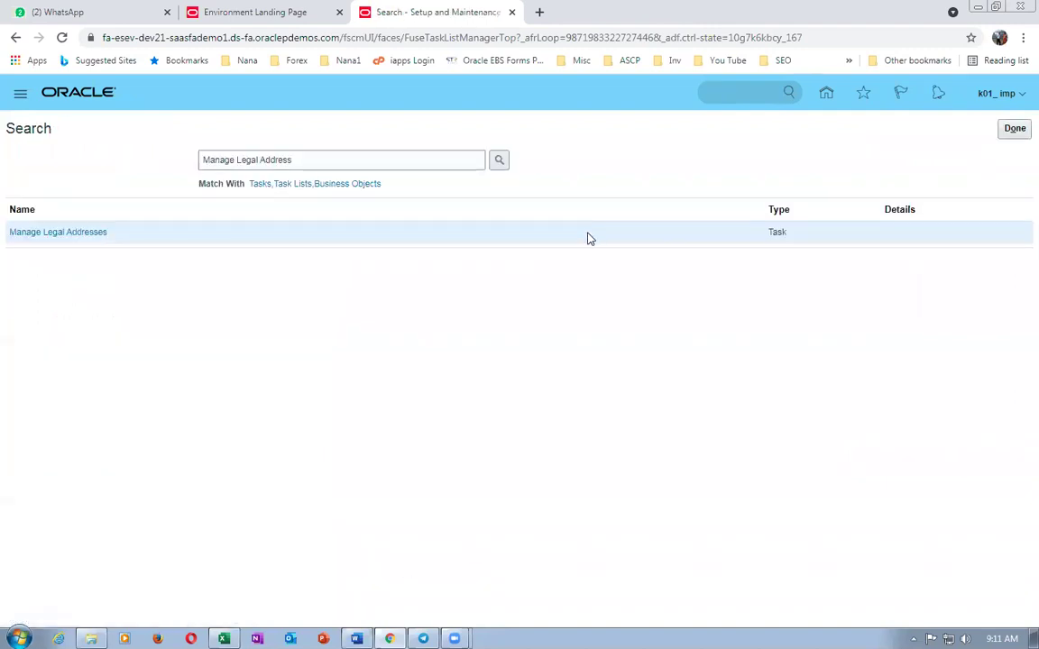
key(alt+Tab)
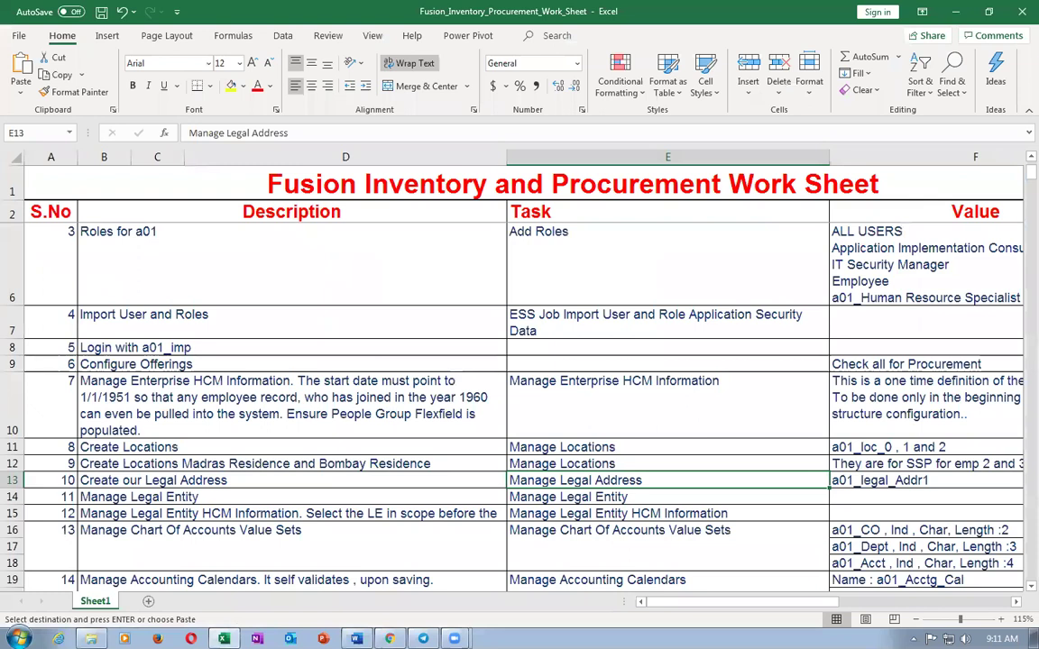
key(Down)
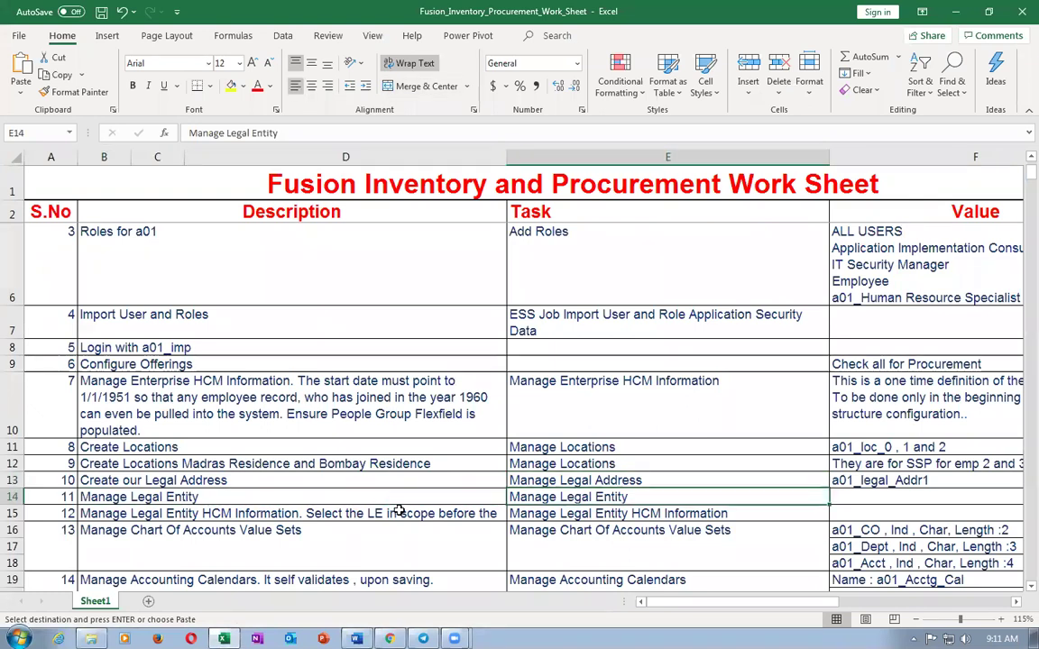
key(alt+Tab)
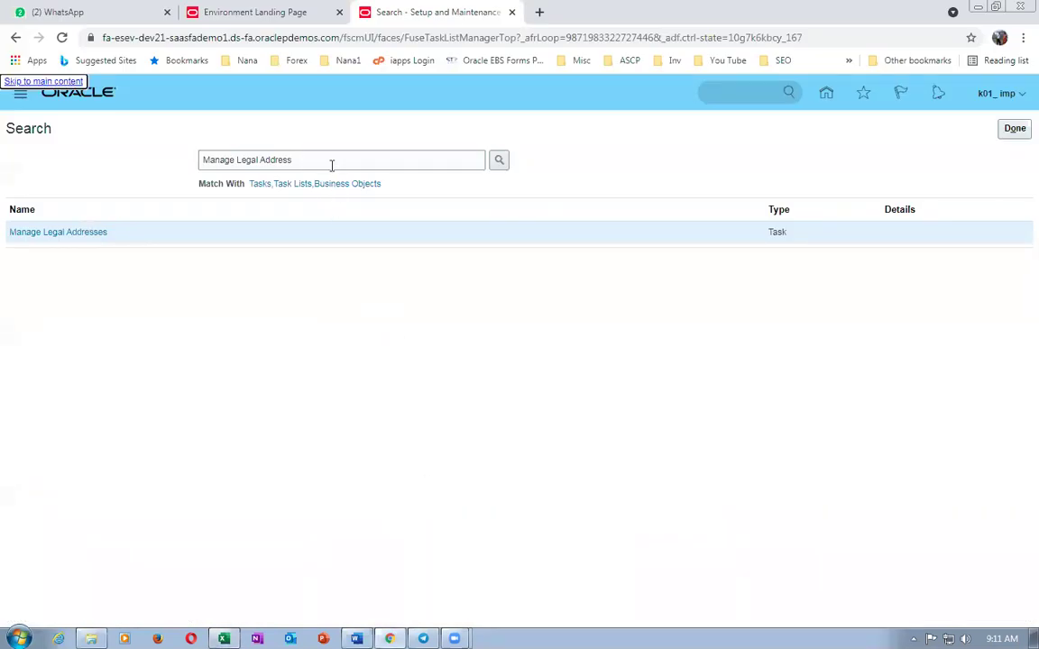
- Search setup tasks for Manage Legal Entity and open that task
triple_click(332, 165)
text(Manage Legal Entity)
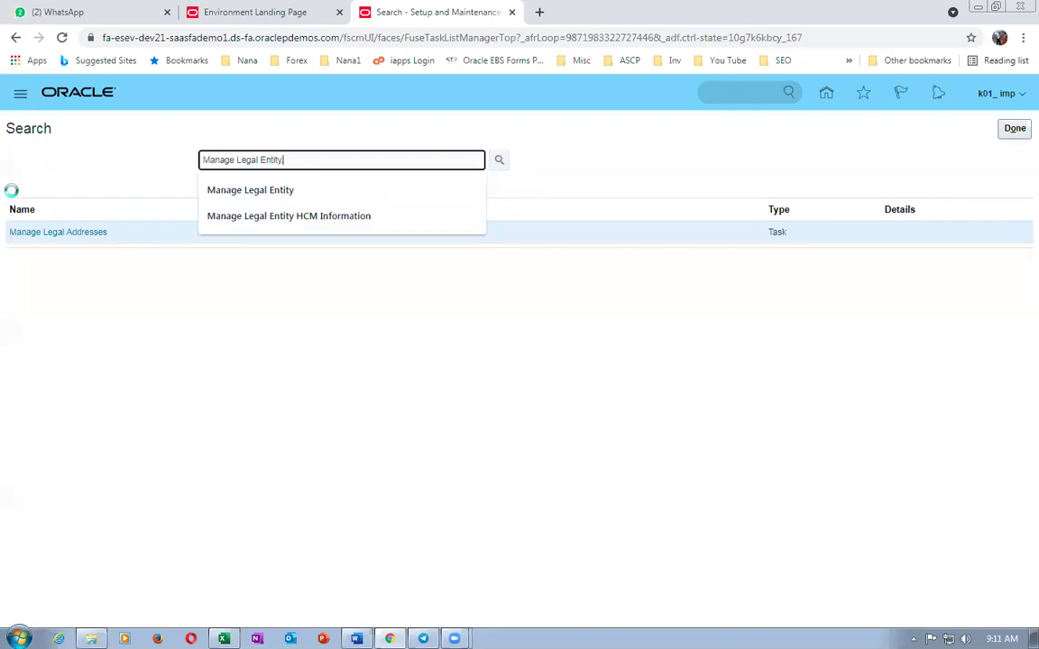
drag(290, 159, 116, 171)
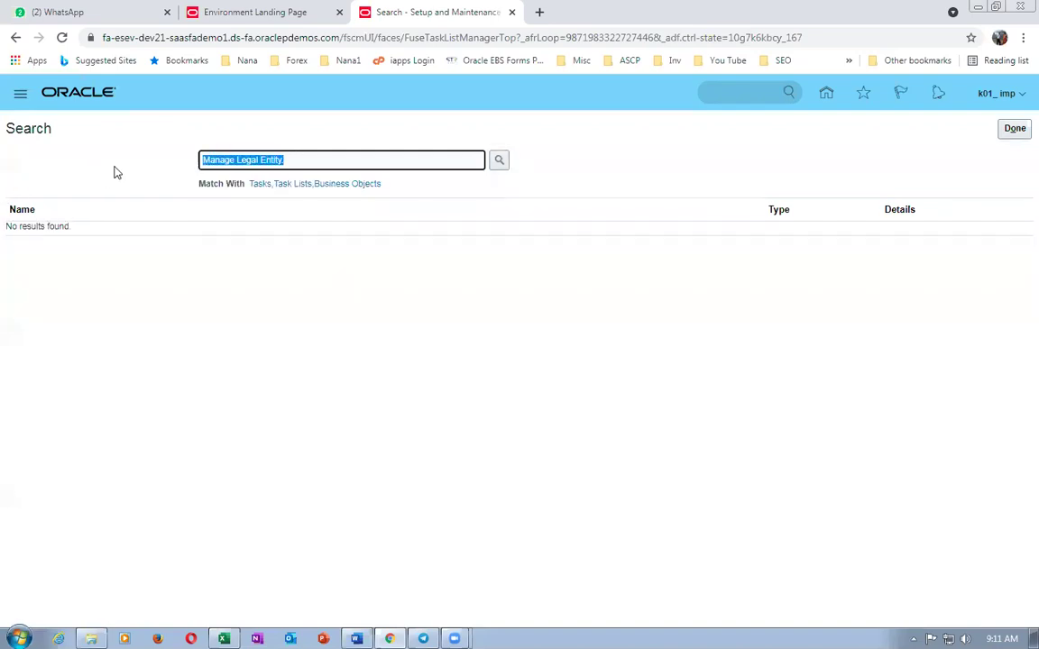
key(Return)
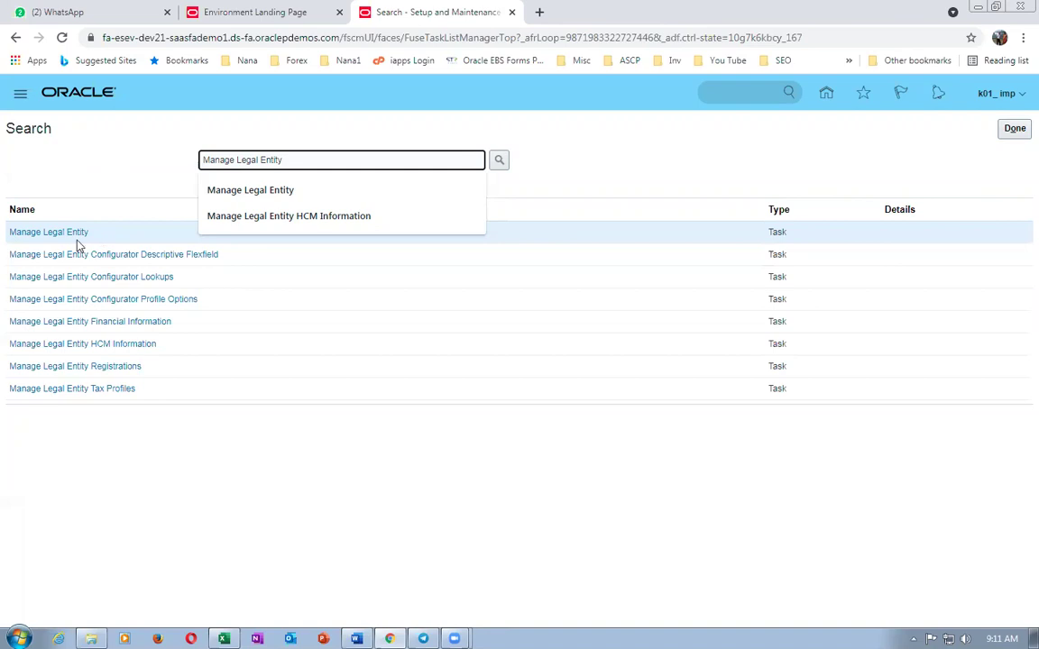
click(76, 237)
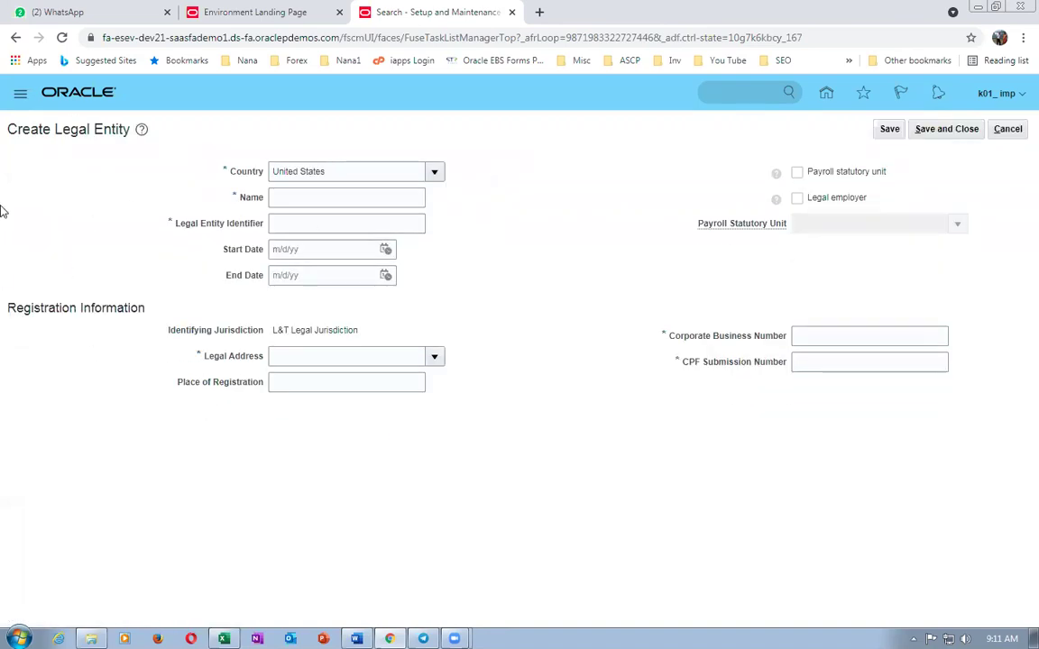
- Enter name k01_legal_entity, identifier k01_legal_ident and legal address k01 legal addr 1
click(349, 198)
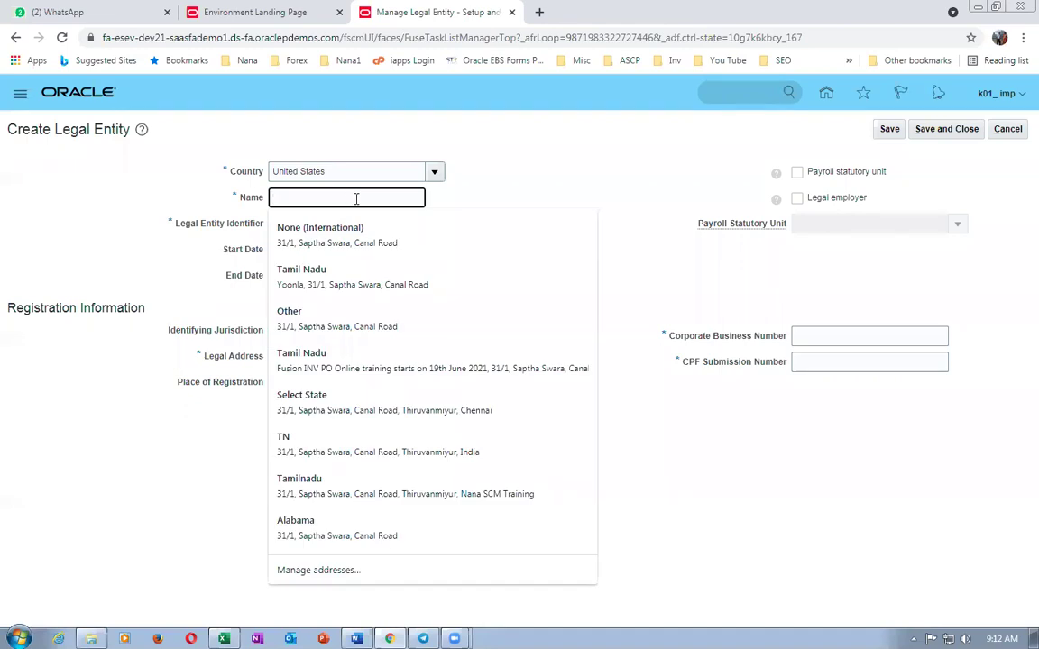
text(k01_legal_entity)
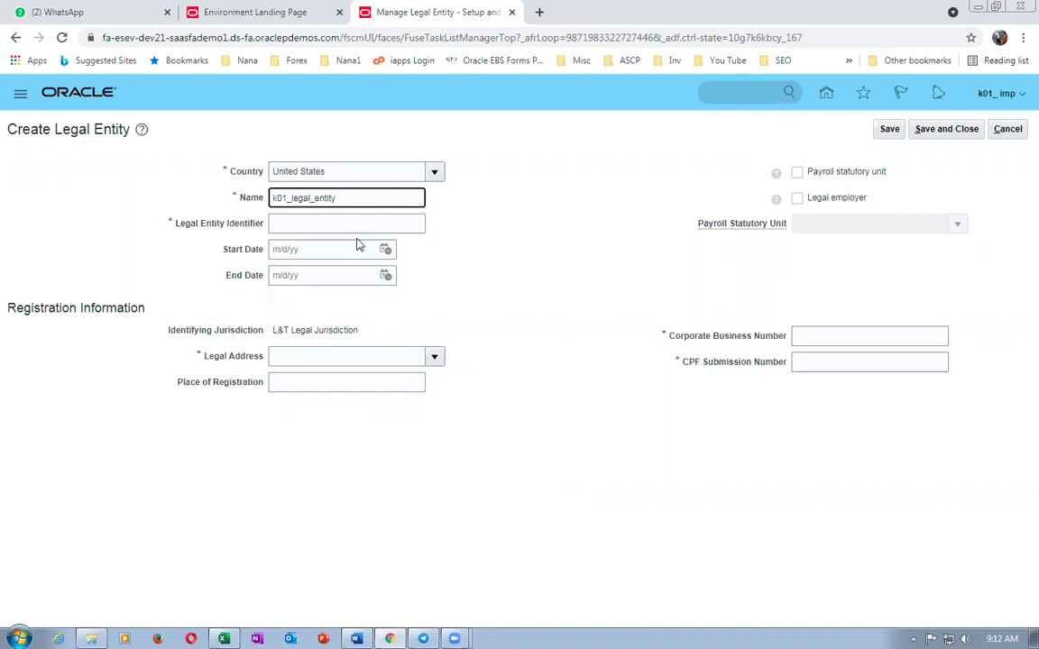
click(359, 227)
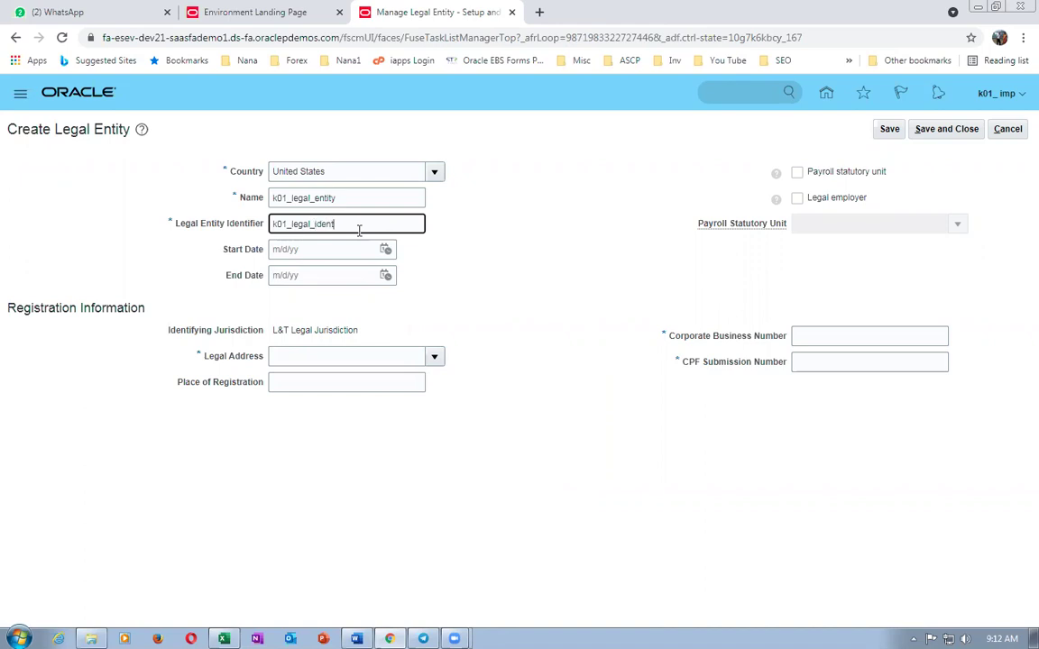
click(330, 356)
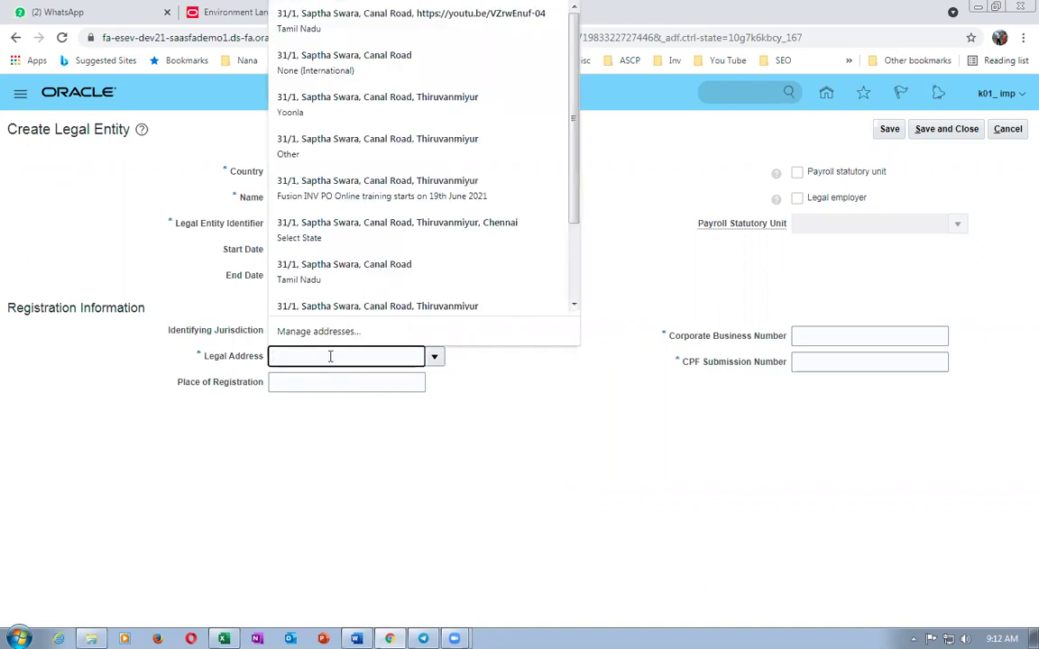
click(330, 356)
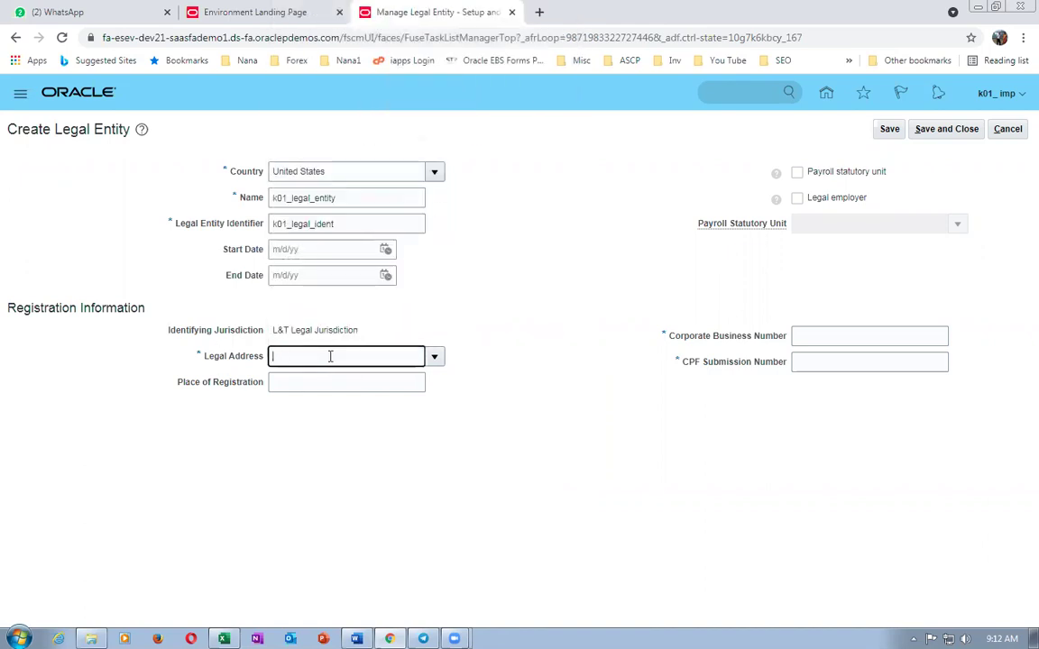
key(Tab)
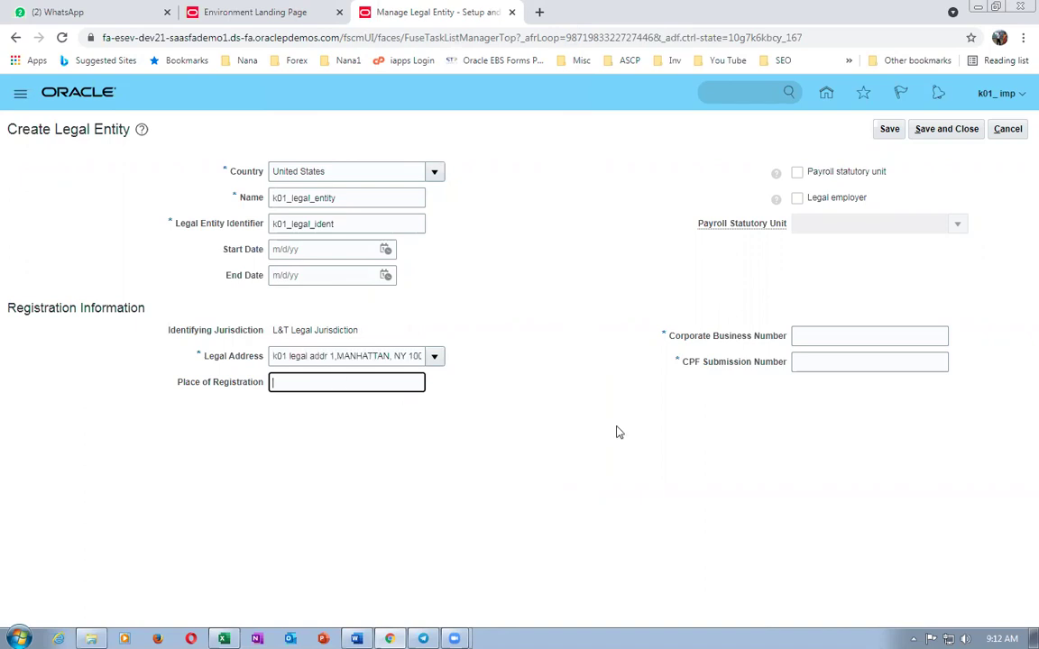
- Mark it payroll statutory unit and legal employer, add registration numbers in New York, and save
click(798, 172)
click(799, 198)
click(813, 338)
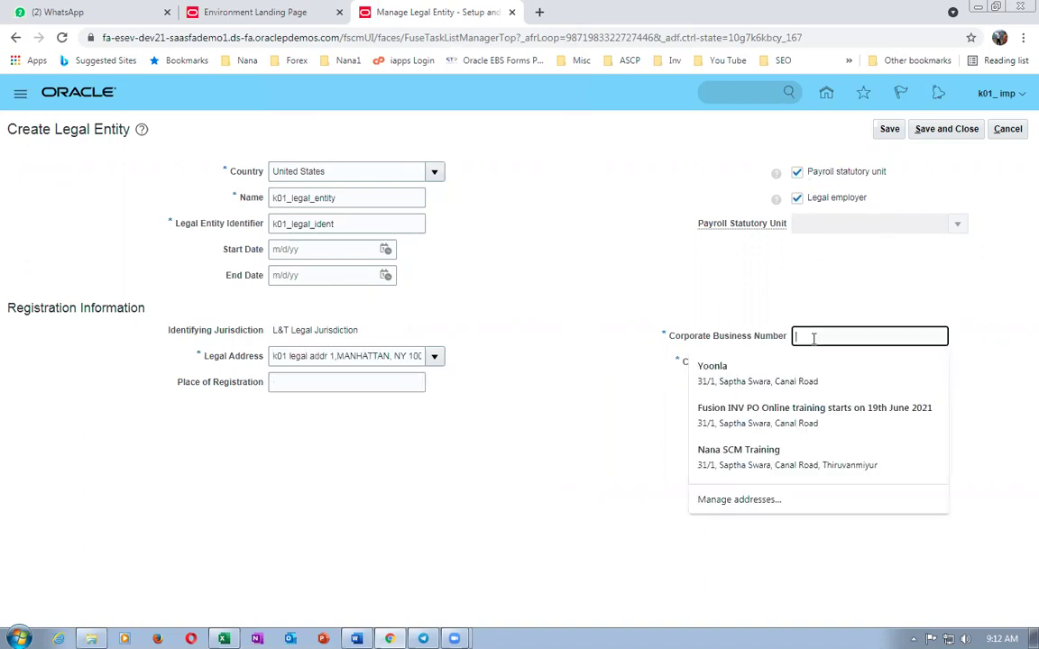
text(k01_123)
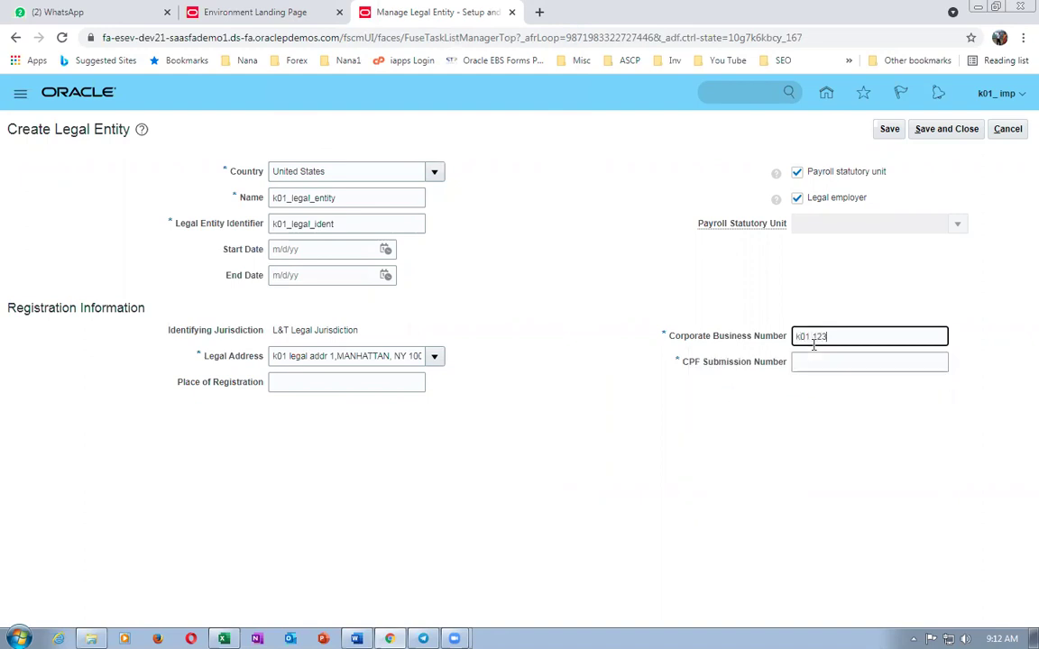
key(Tab)
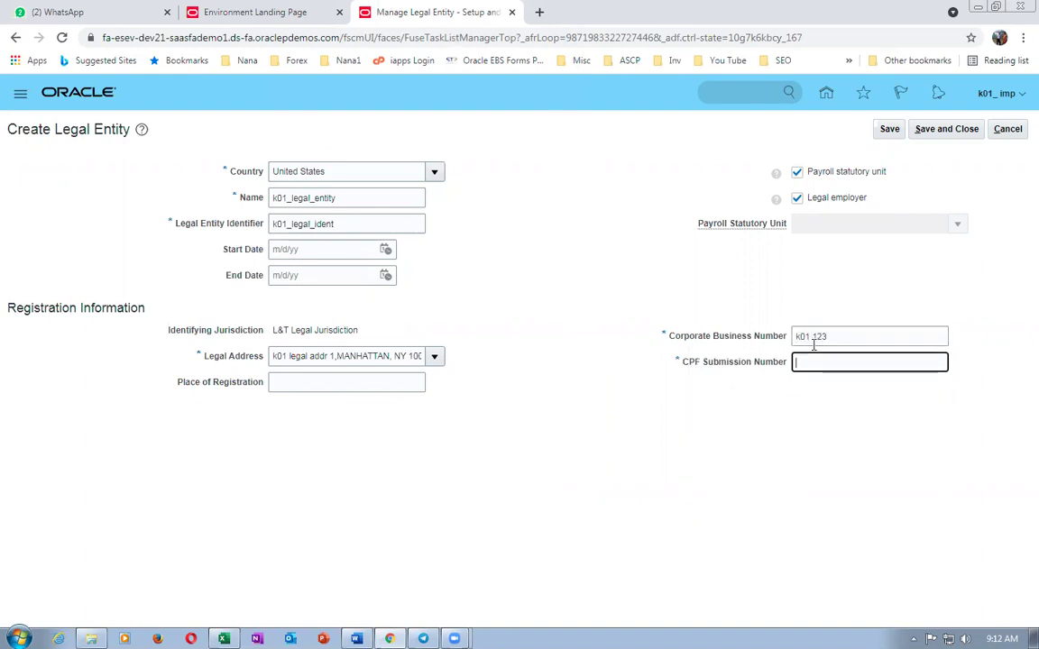
text(k0 m1)
key(Delete)
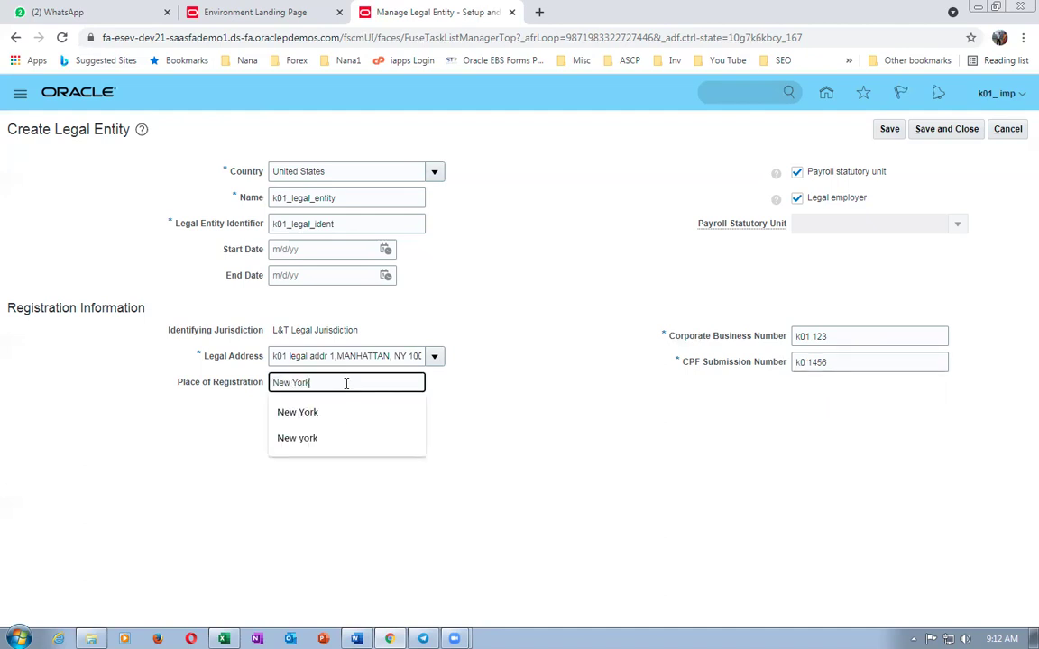
key(Tab)
click(946, 129)
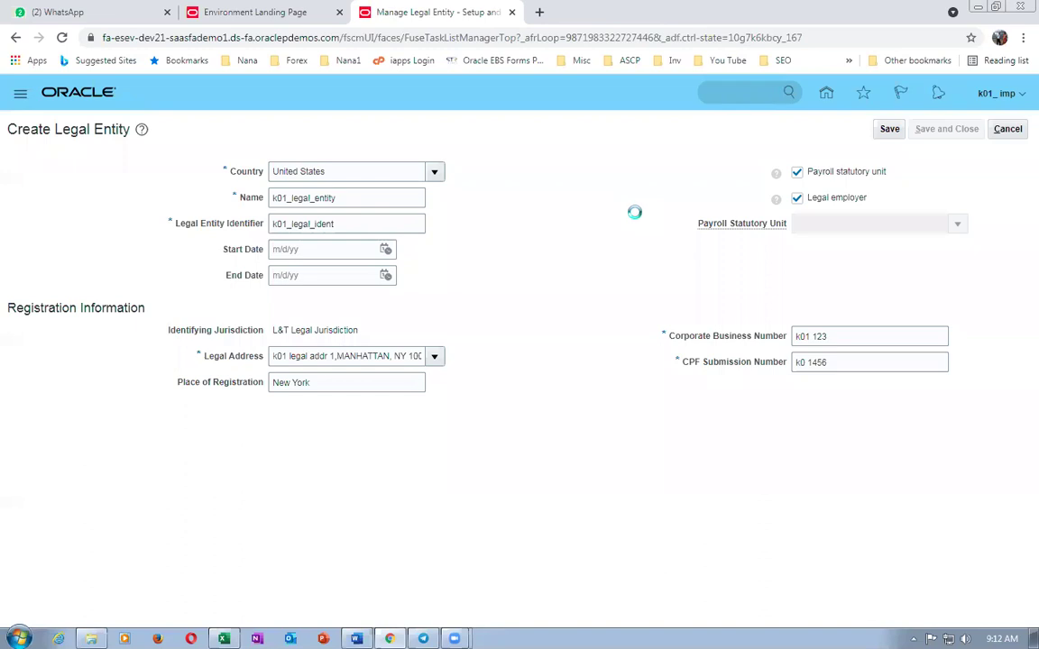
key(alt+Tab)
click(464, 511)
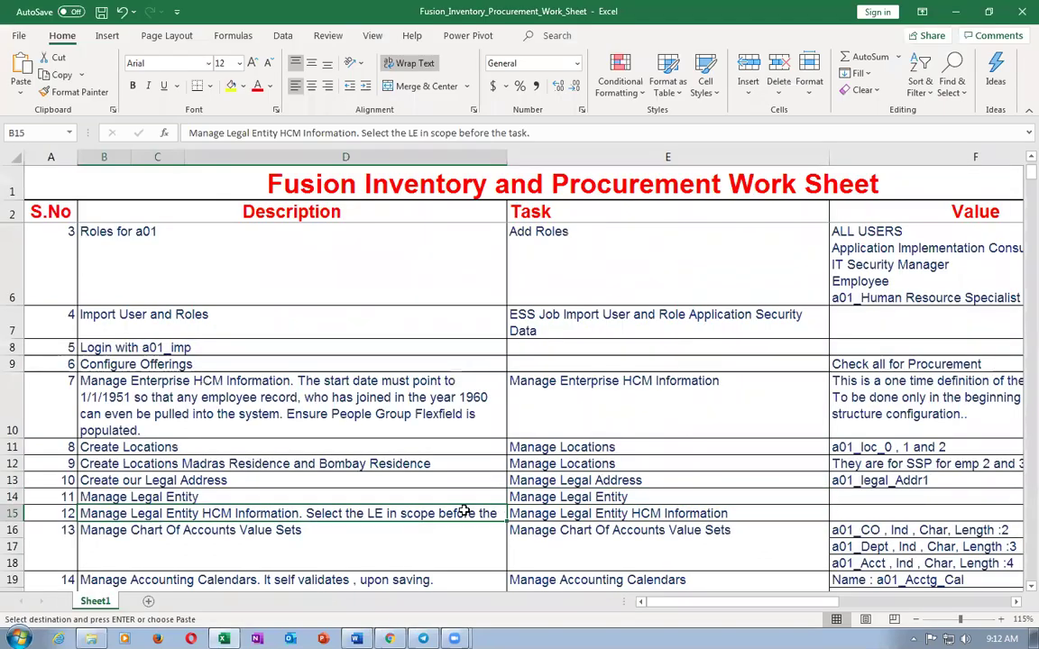
- Copy Manage Legal Entity HCM Information from the worksheet and open that task in Oracle
key(Right)
key(ctrl+c)
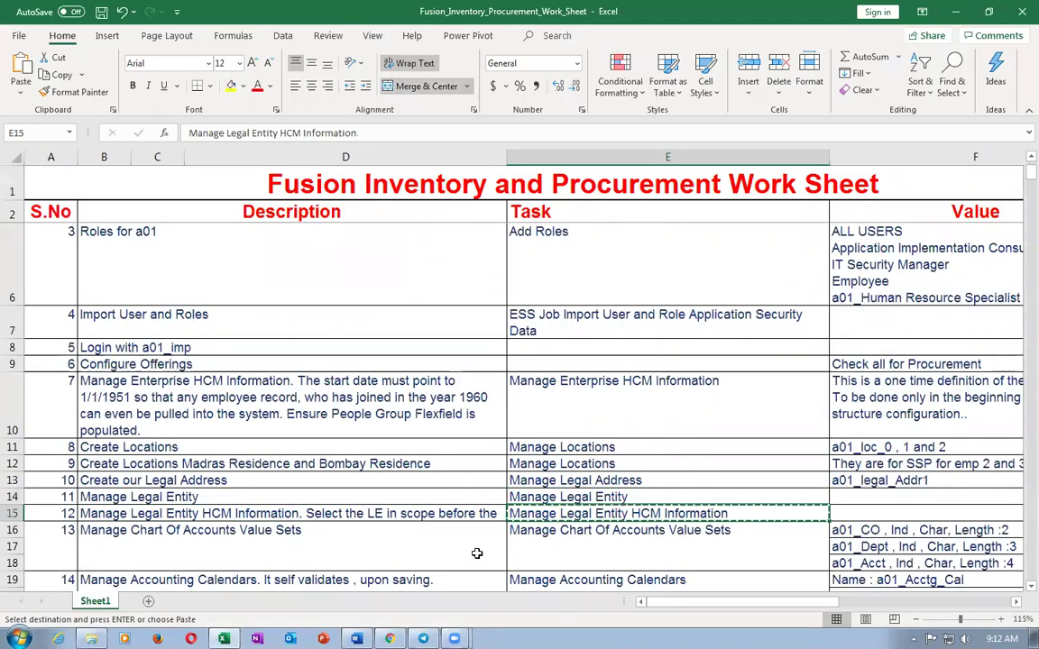
key(alt+Tab)
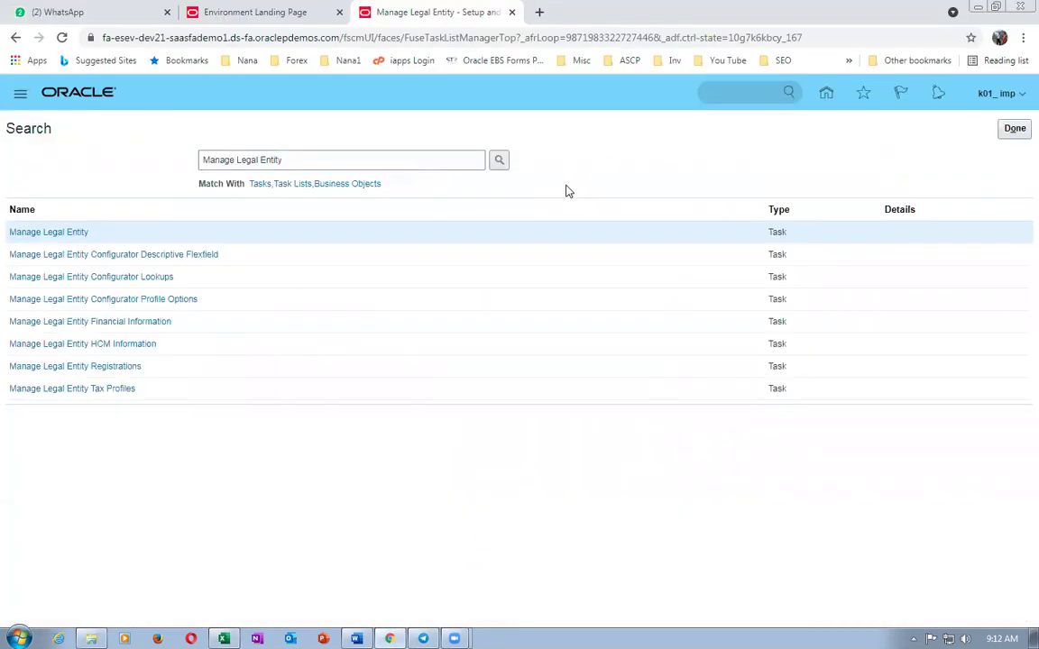
click(1014, 129)
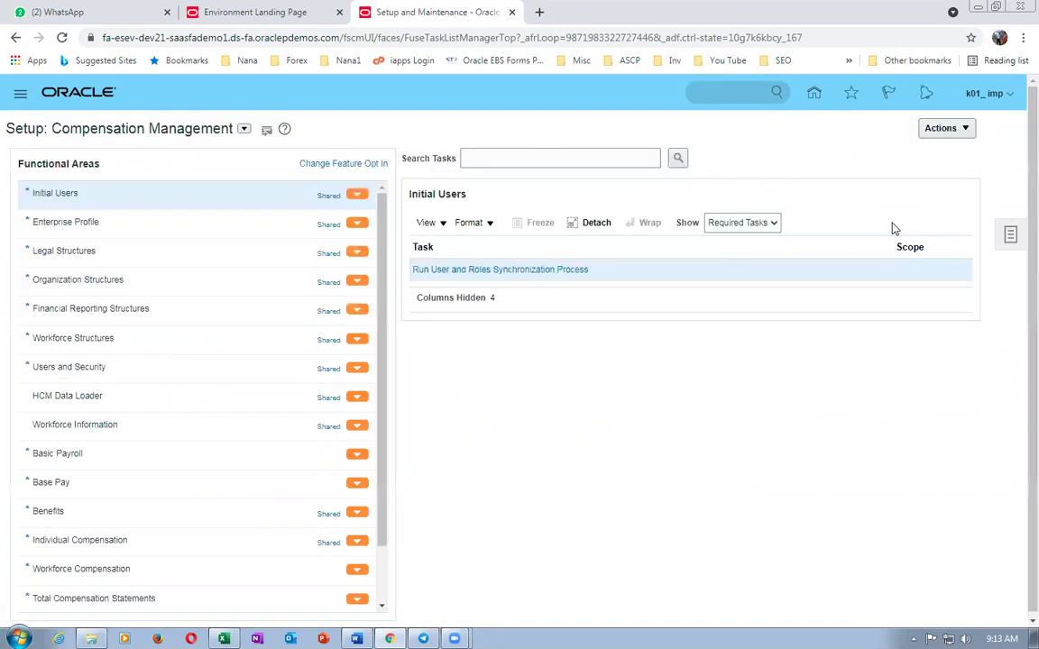
click(1010, 235)
click(900, 262)
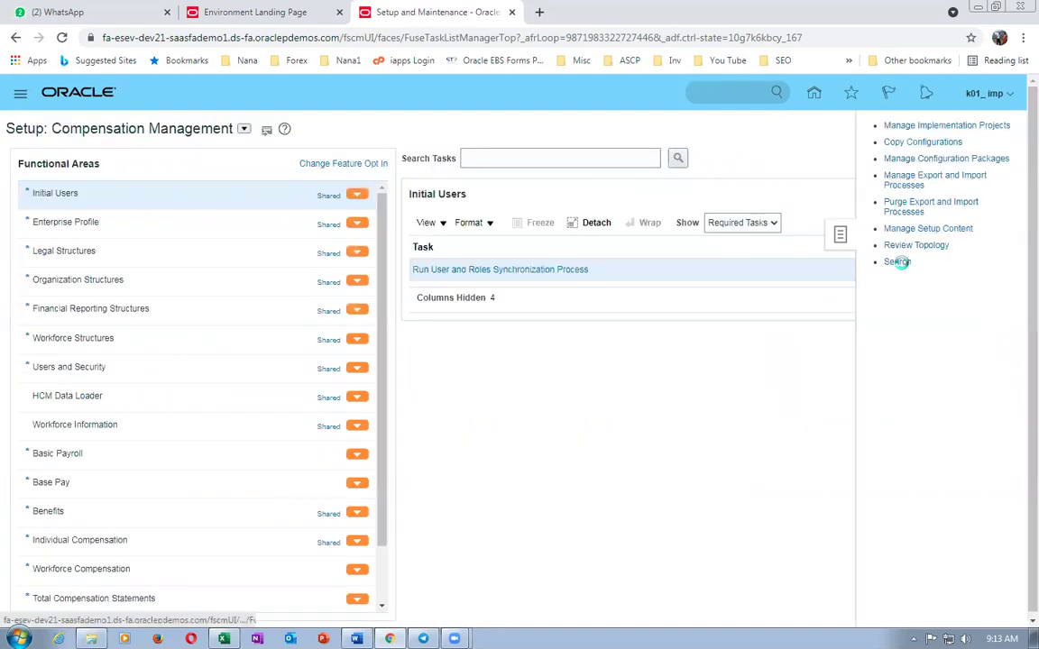
click(285, 160)
key(ctrl+v)
key(Return)
click(101, 232)
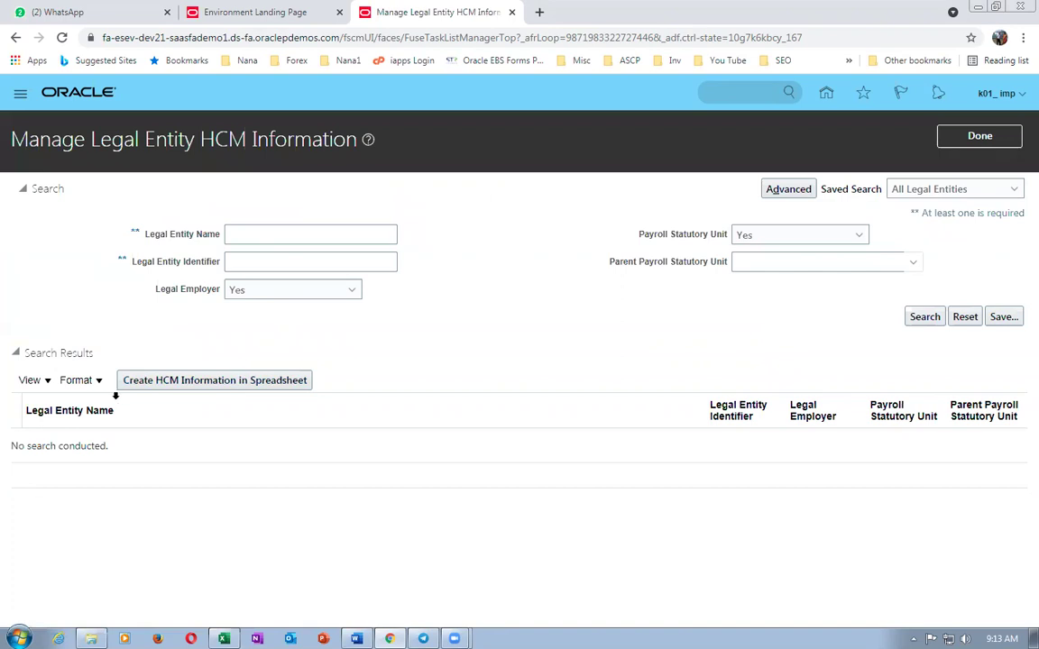
- Find k01_legal_entity and start an update on its Payroll Statutory Unit details
click(239, 231)
text(k0)
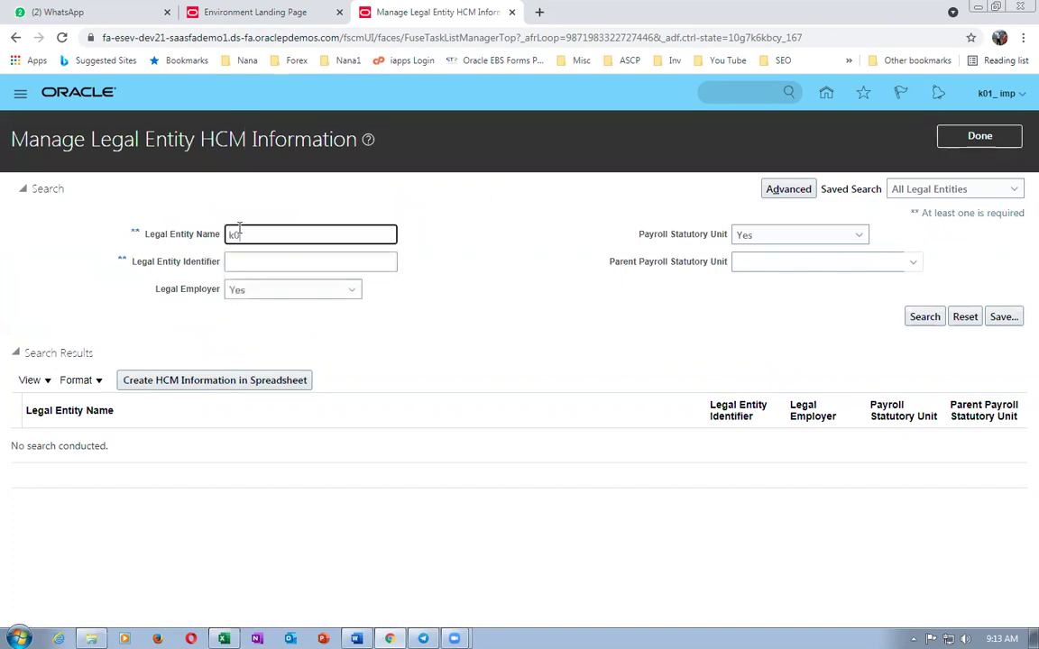
text(1)
key(Return)
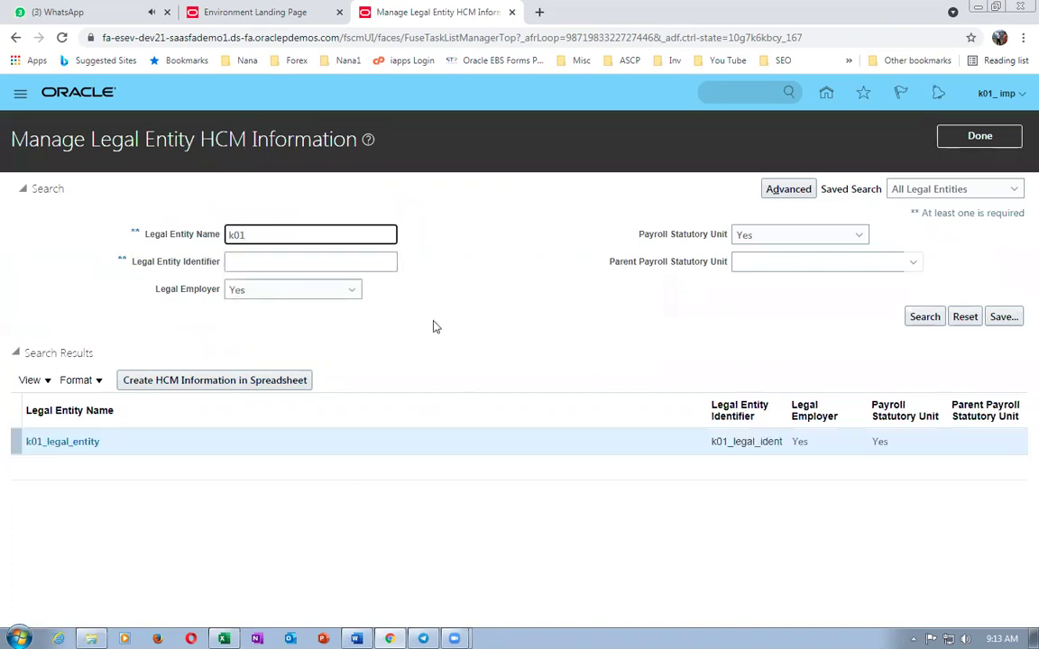
click(77, 442)
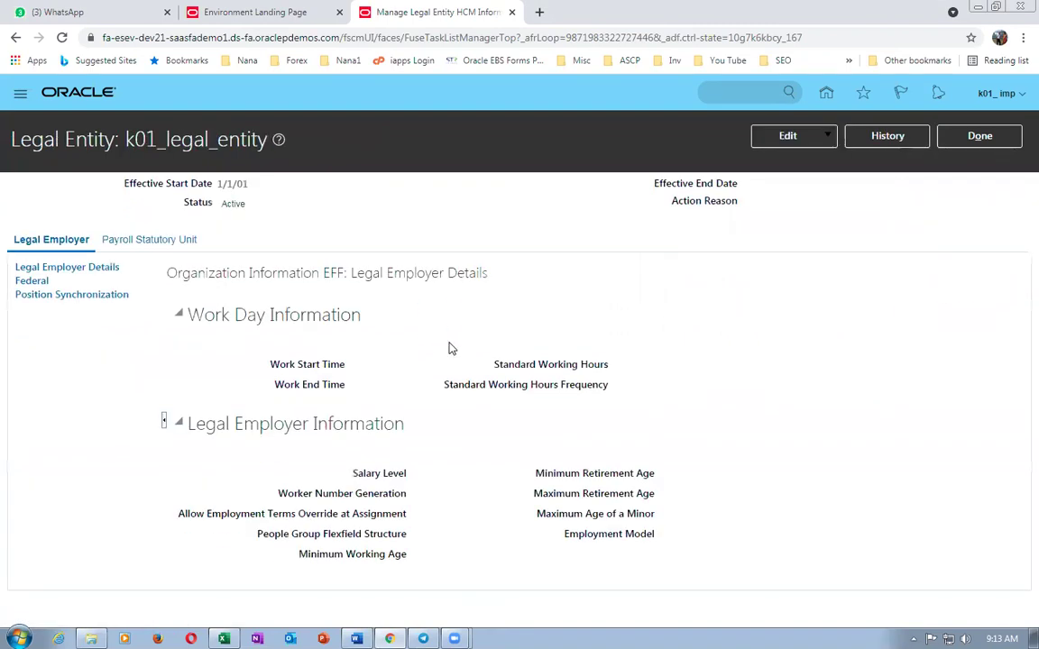
click(810, 143)
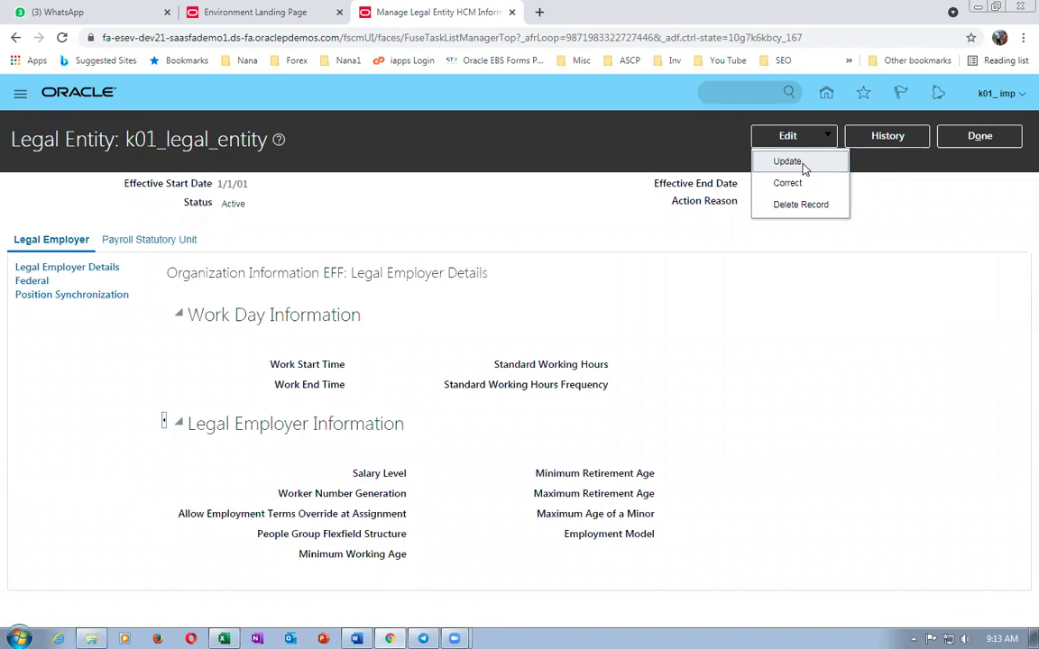
click(805, 166)
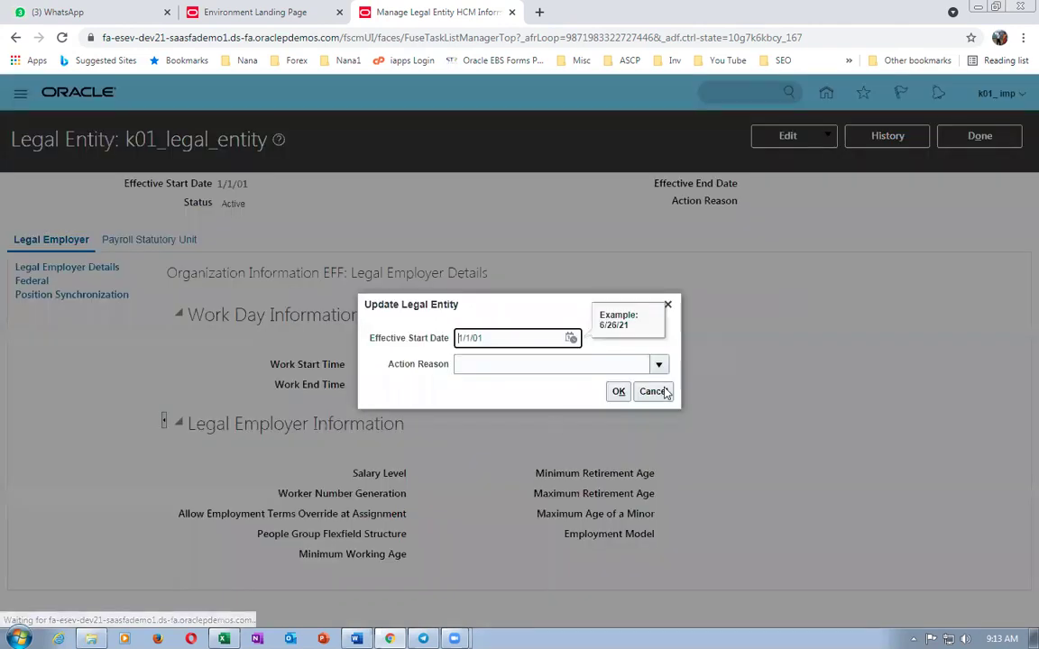
click(619, 392)
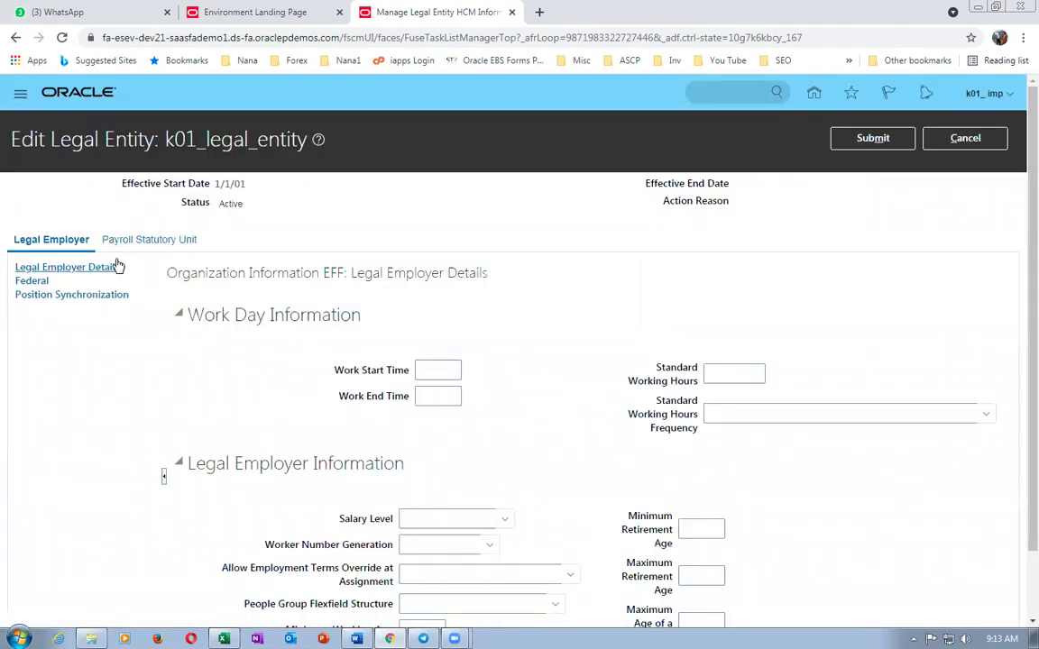
click(137, 240)
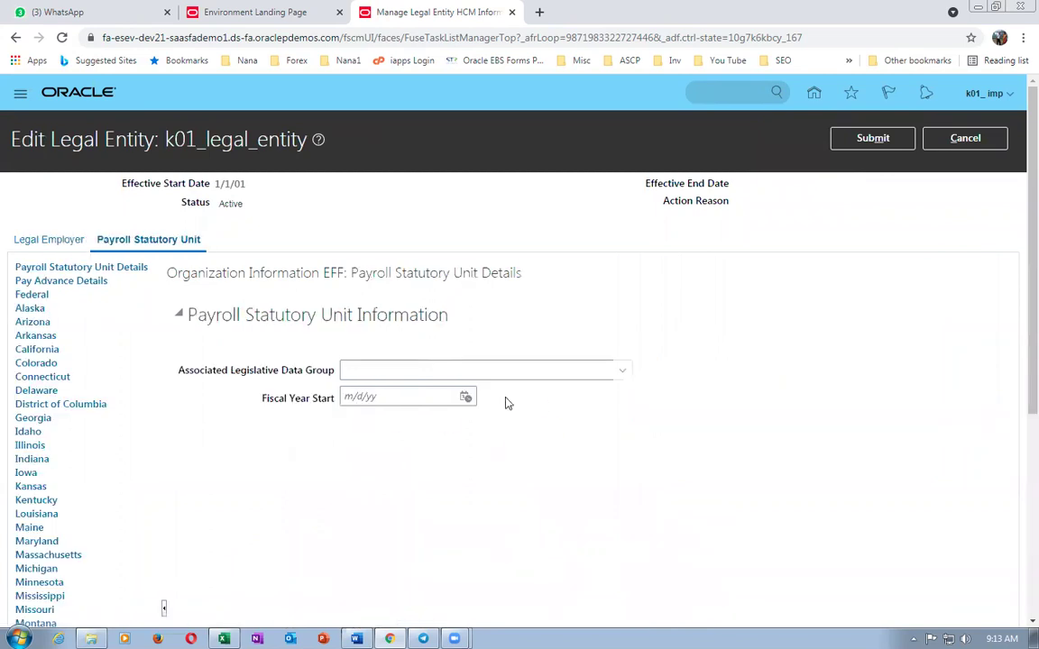
- Assign US Legislative Data Group and submit the legal entity update
click(622, 370)
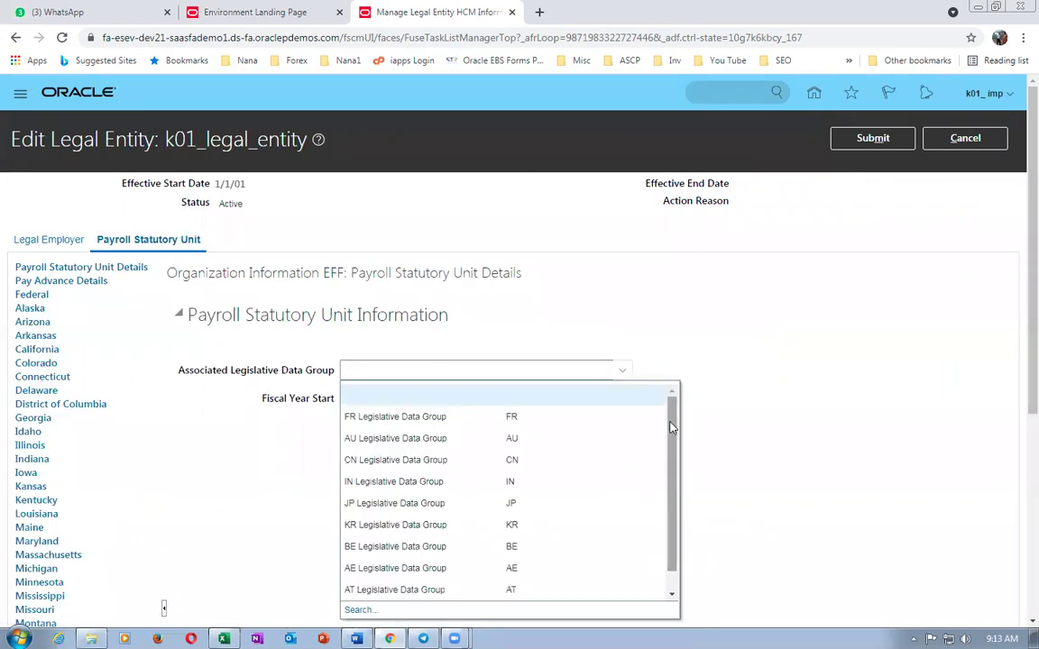
drag(678, 426, 683, 489)
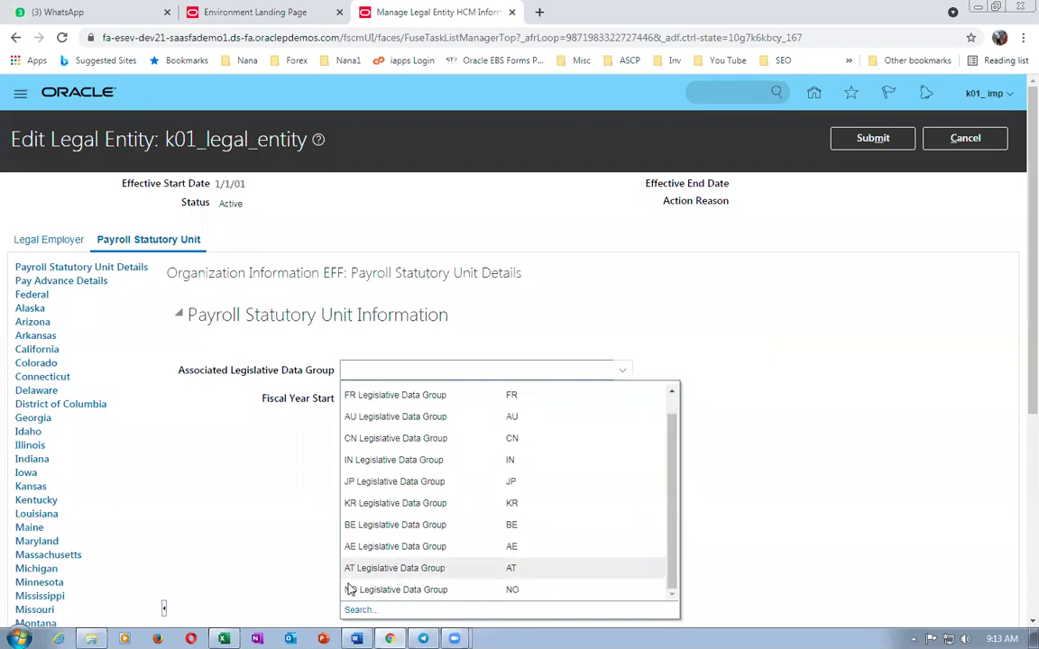
click(359, 610)
click(532, 327)
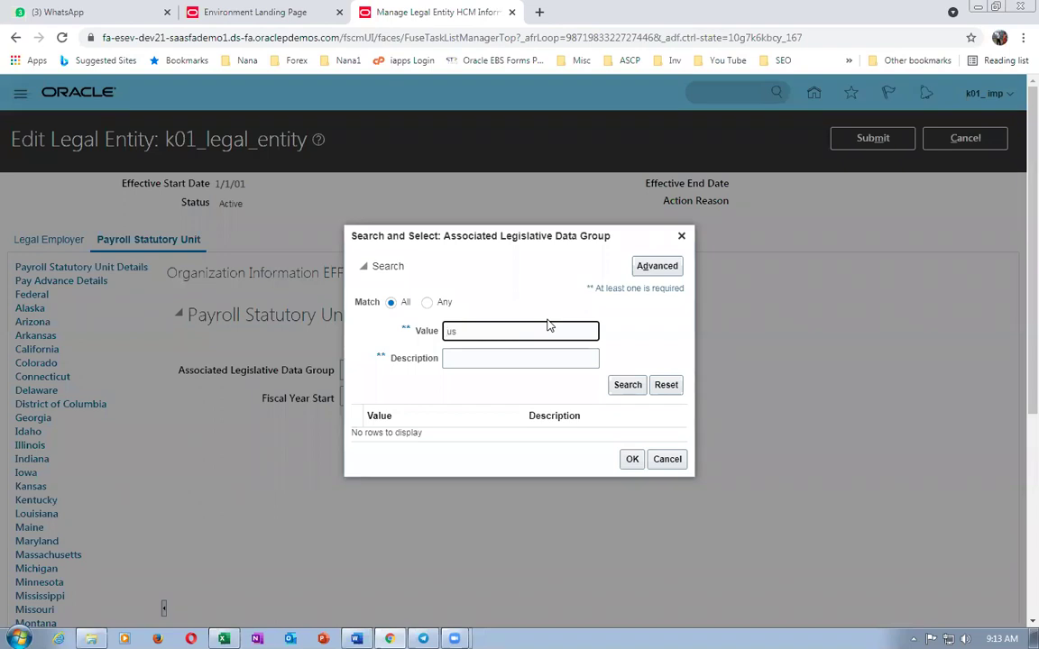
text(us)
key(Return)
click(431, 411)
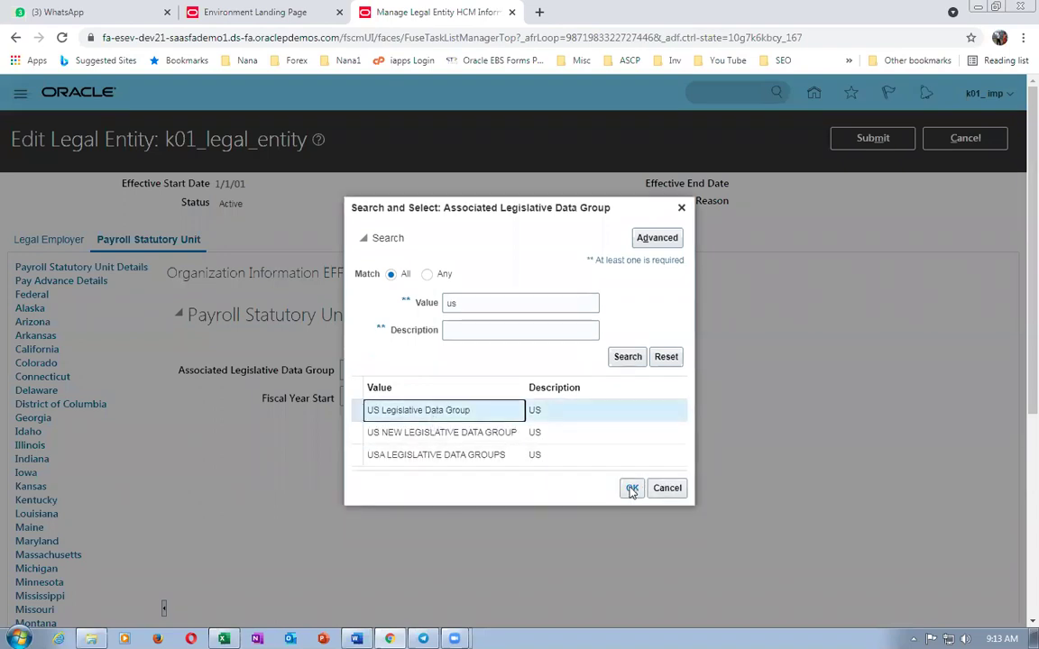
click(633, 488)
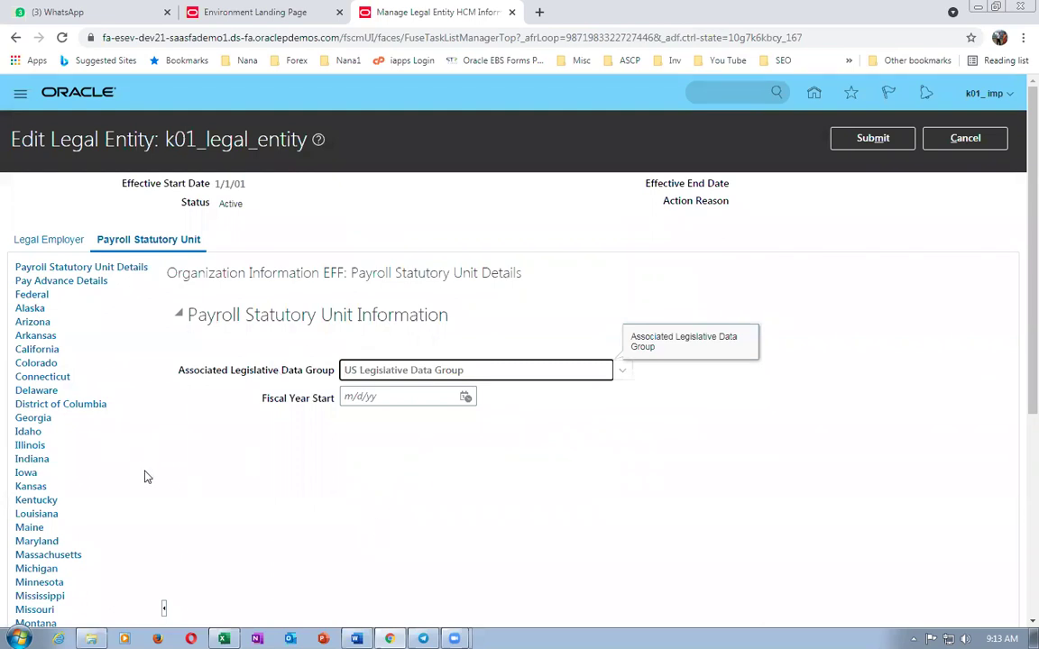
click(899, 135)
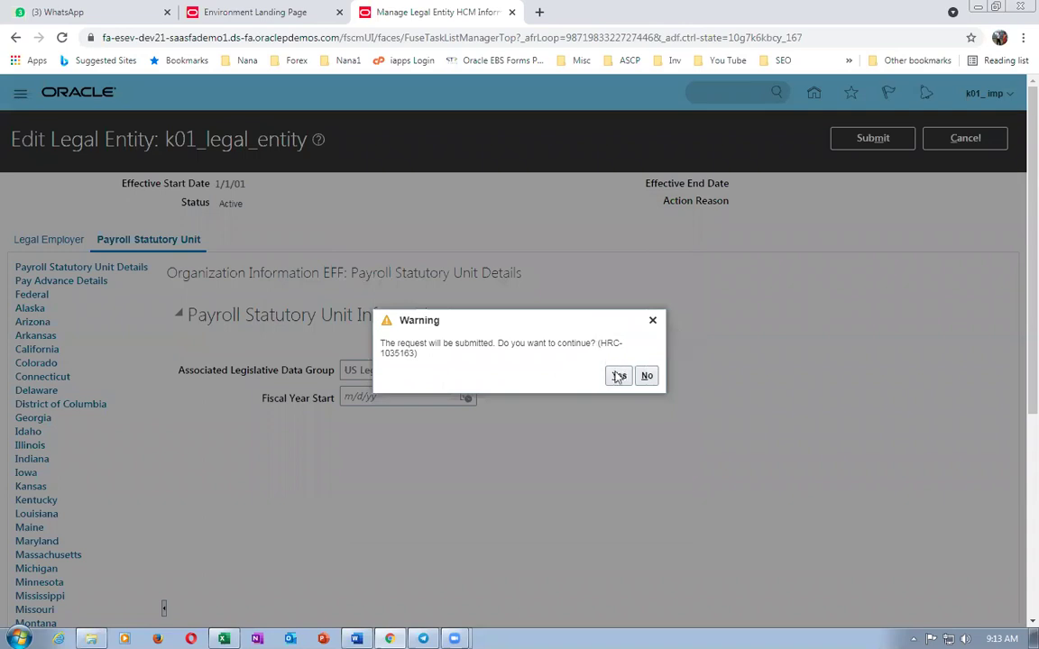
click(619, 376)
click(566, 377)
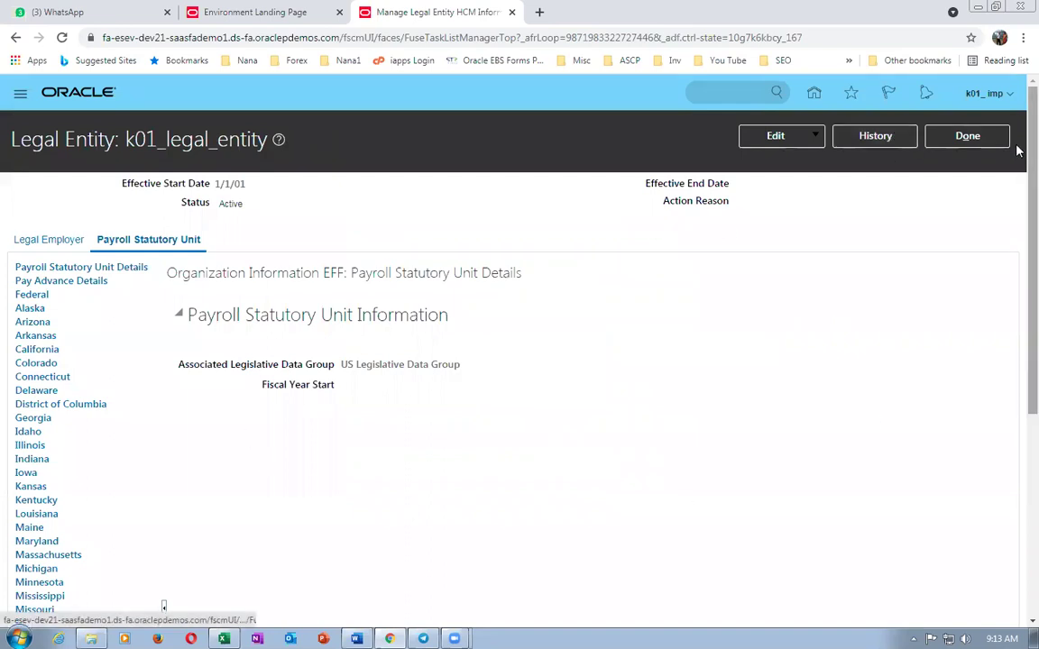
- Reopen k01_legal_entity to verify its Legal Employer and Payroll Statutory Unit details
click(1003, 139)
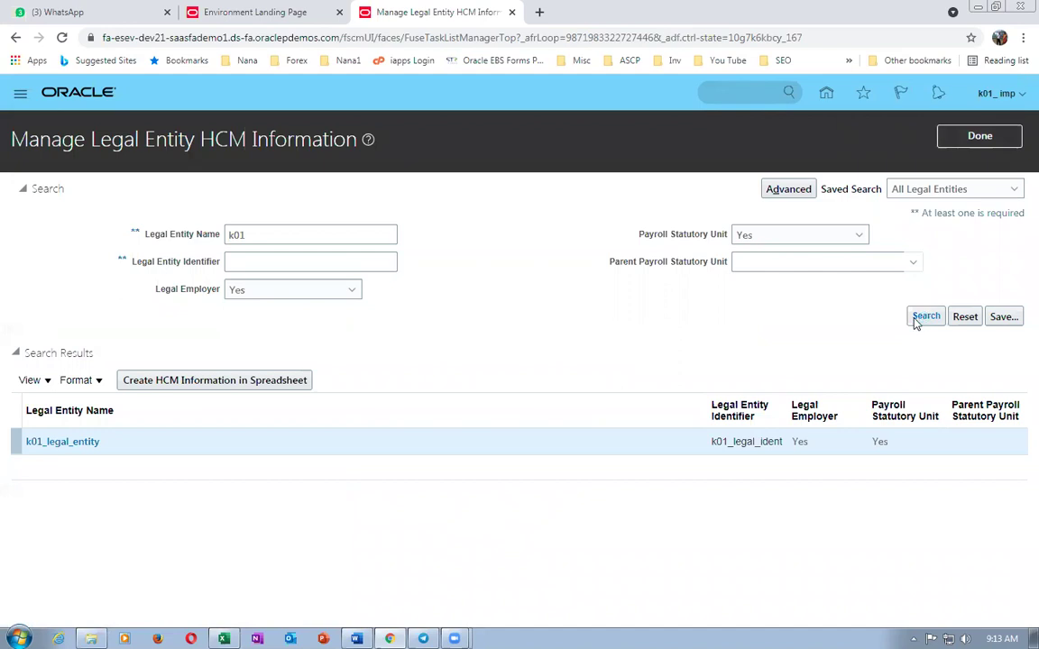
click(45, 446)
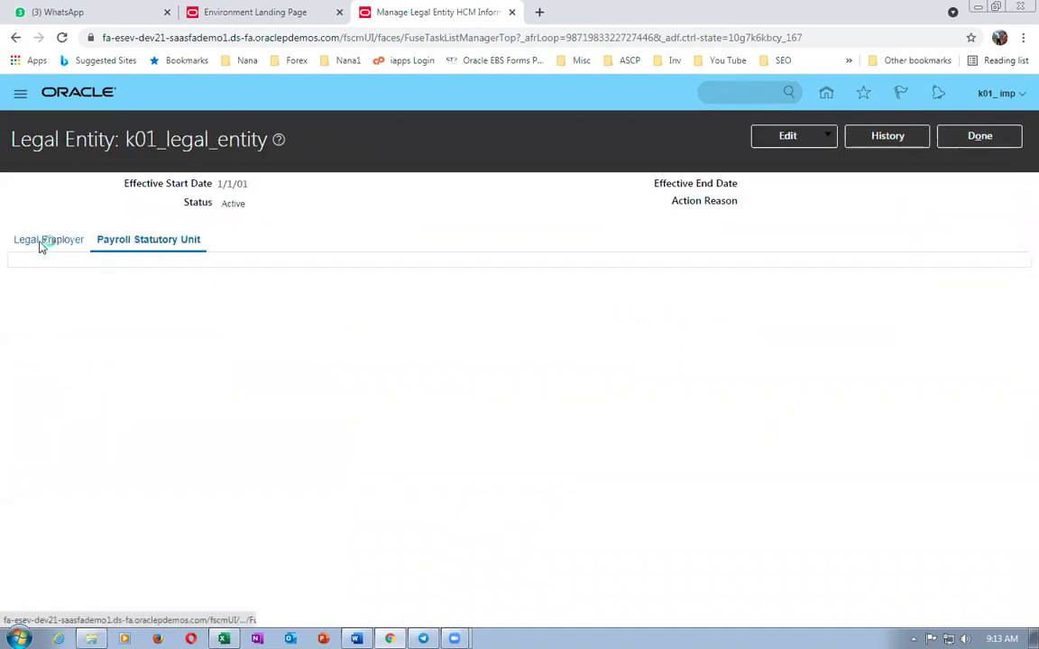
click(45, 240)
click(124, 240)
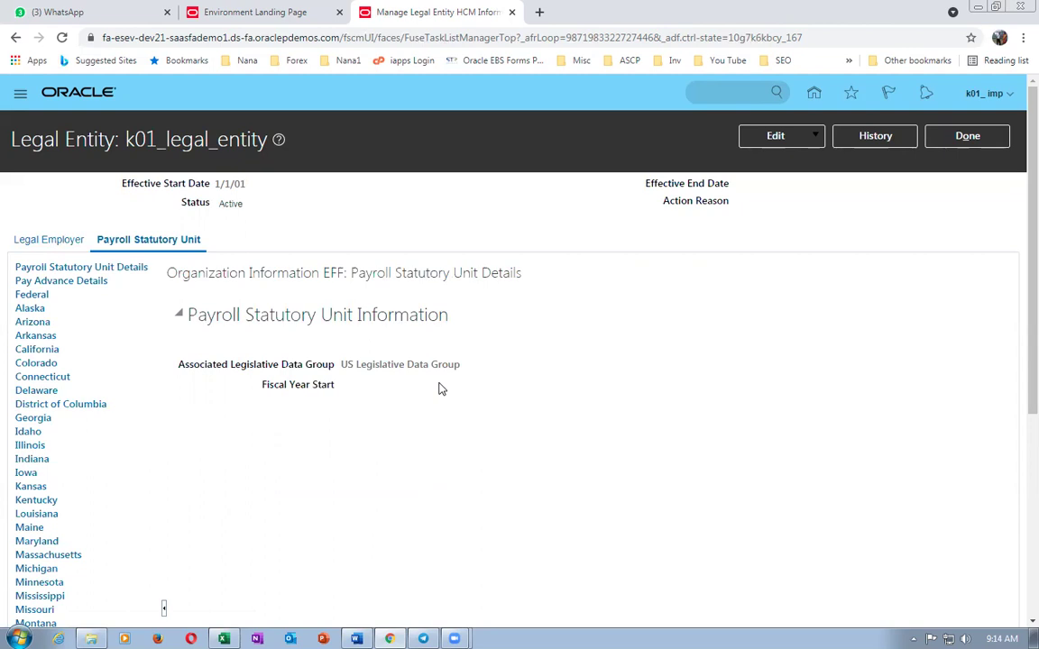
click(979, 137)
- Check the worksheet's next task, Manage Chart Of Accounts Value Sets, and return to task search
key(alt+Tab)
scroll(365, 532, down, 3)
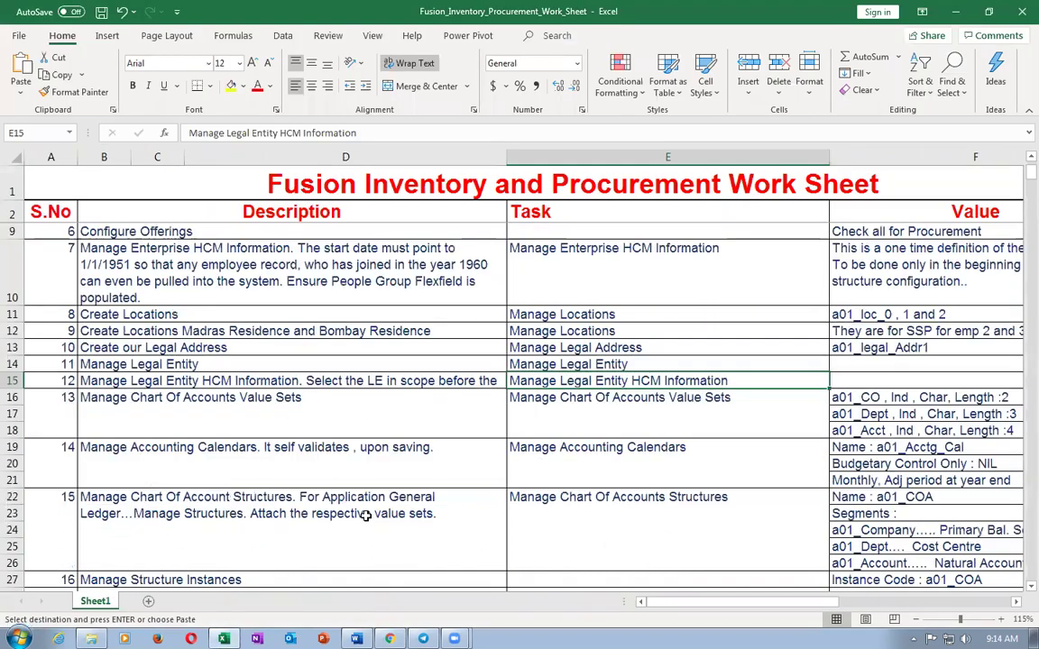
key(Down)
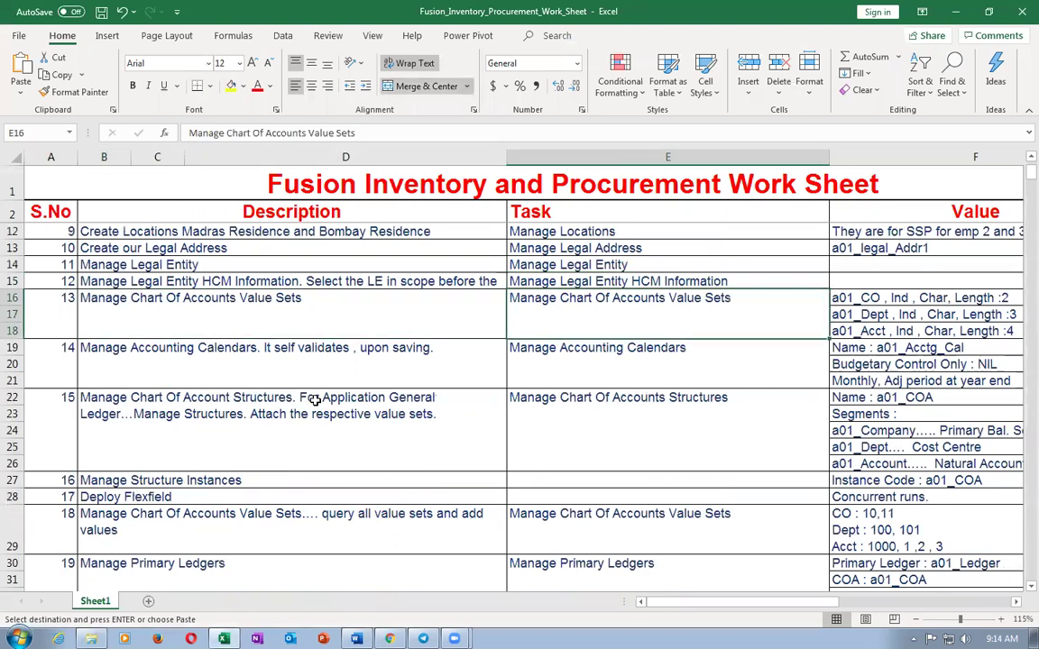
key(alt+Tab)
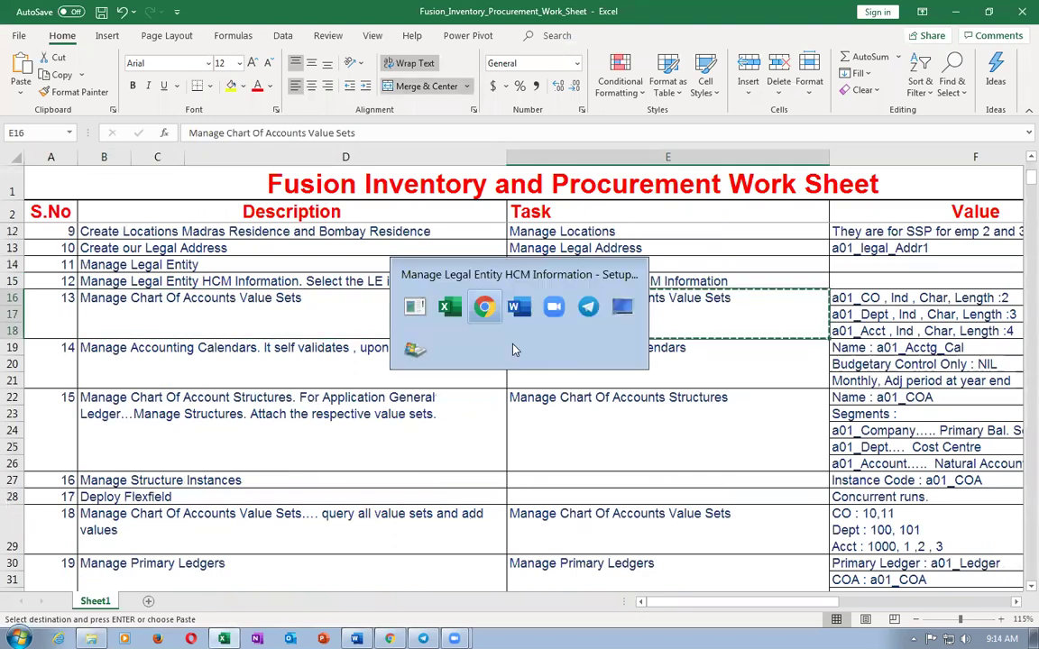
click(1012, 137)
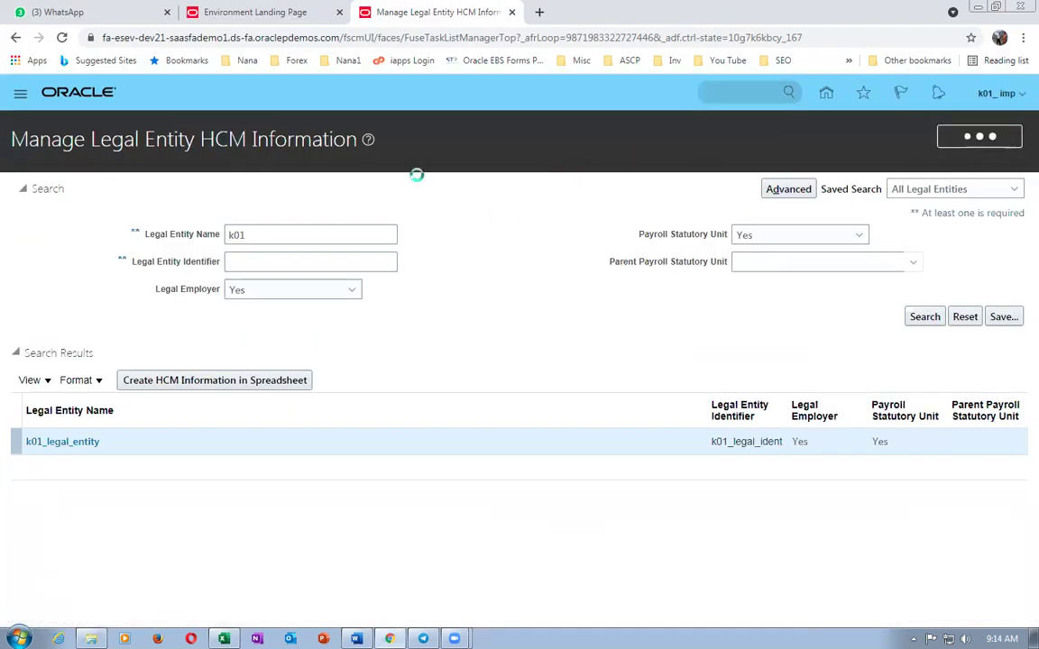
- Search for Manage Chart Of Accounts Value Sets, open it, and create a new value set
key(ctrl+a)
text(Manage Chart Of Accounts Value Sets)
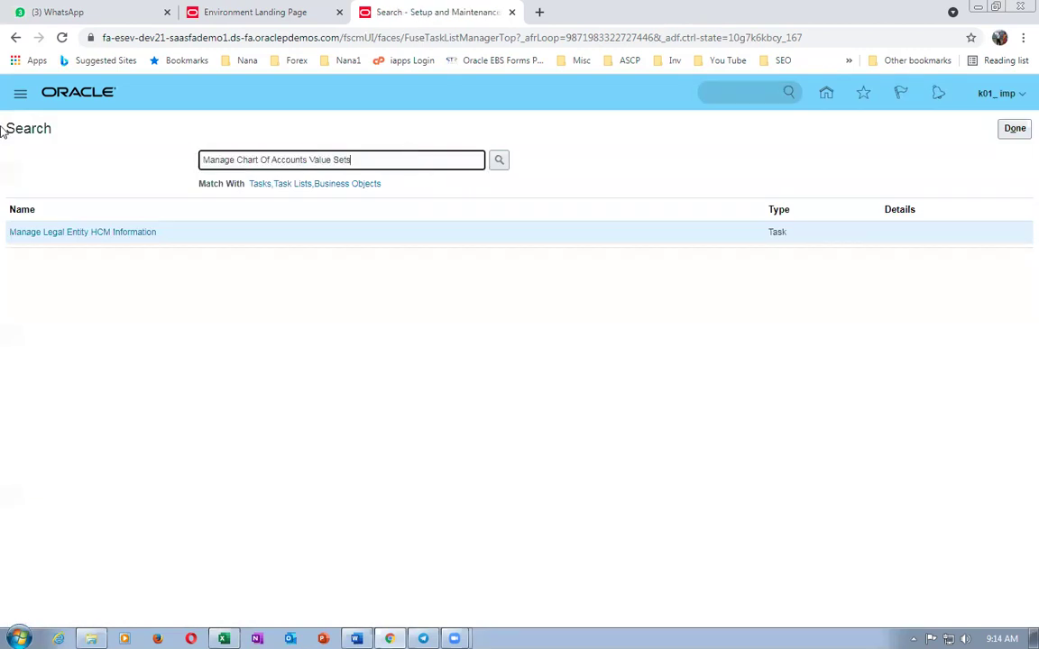
key(Return)
click(51, 232)
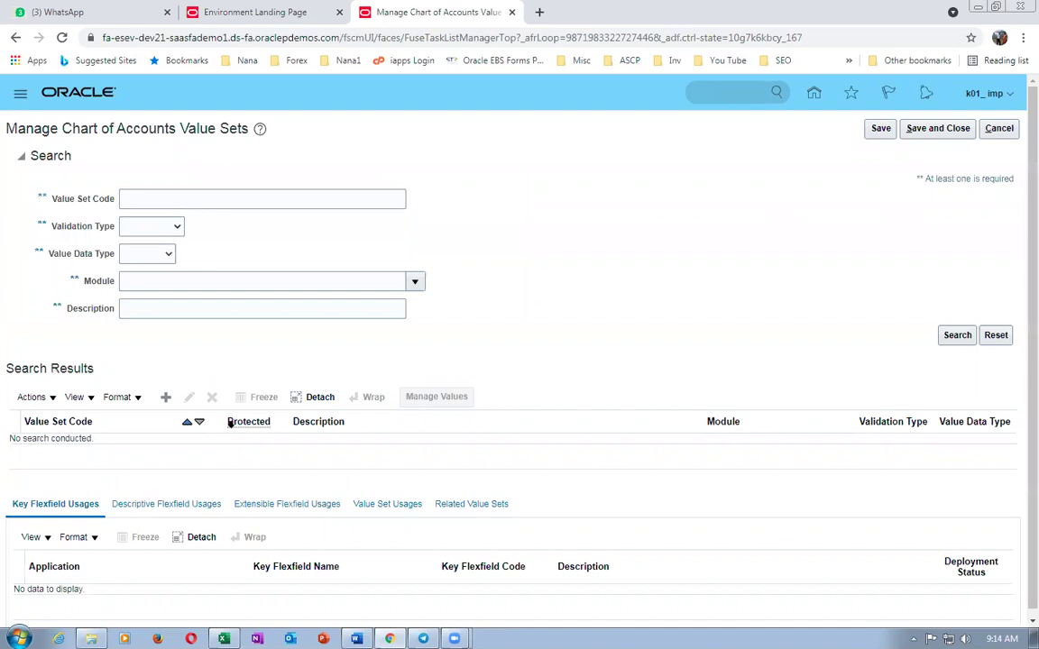
click(168, 396)
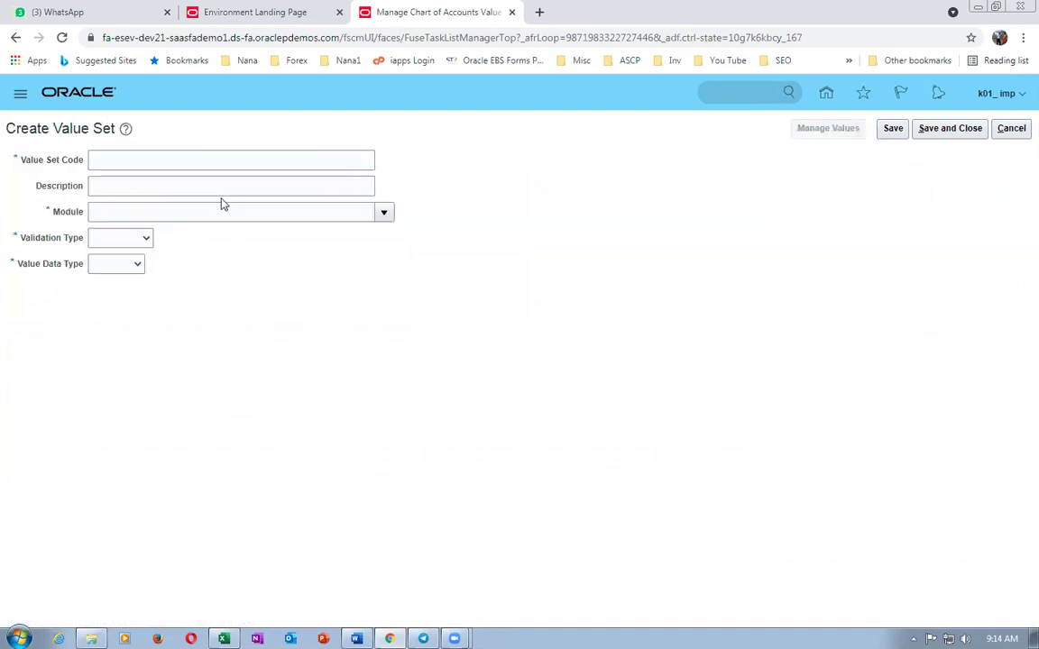
- Enter k01_Company_VS1 as value set code and description, with module General Ledger
click(299, 157)
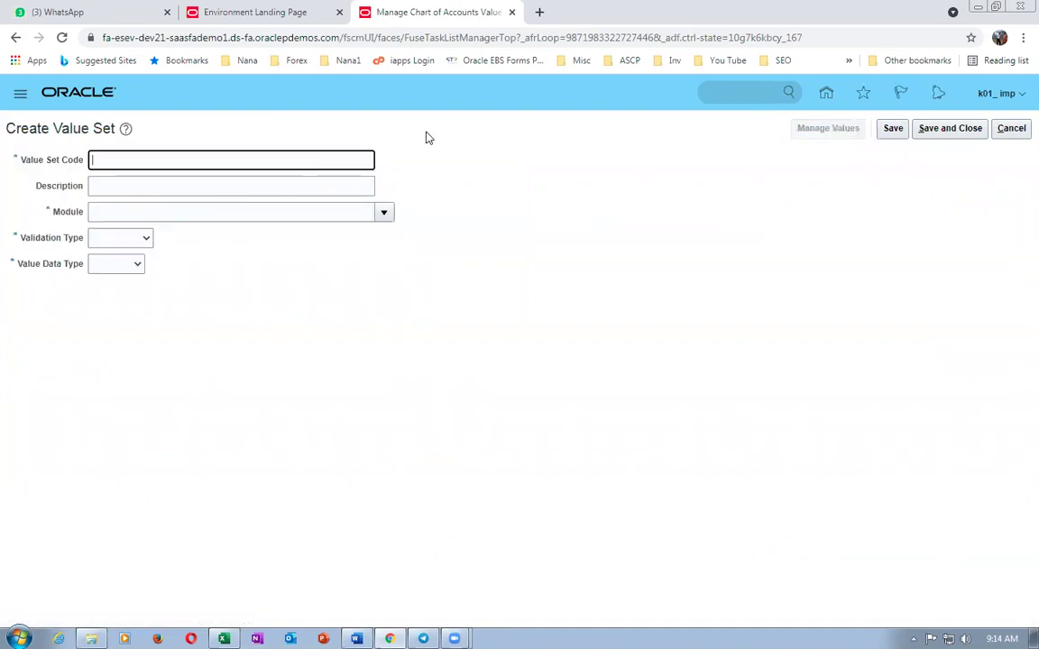
text(k01_Company_VS1)
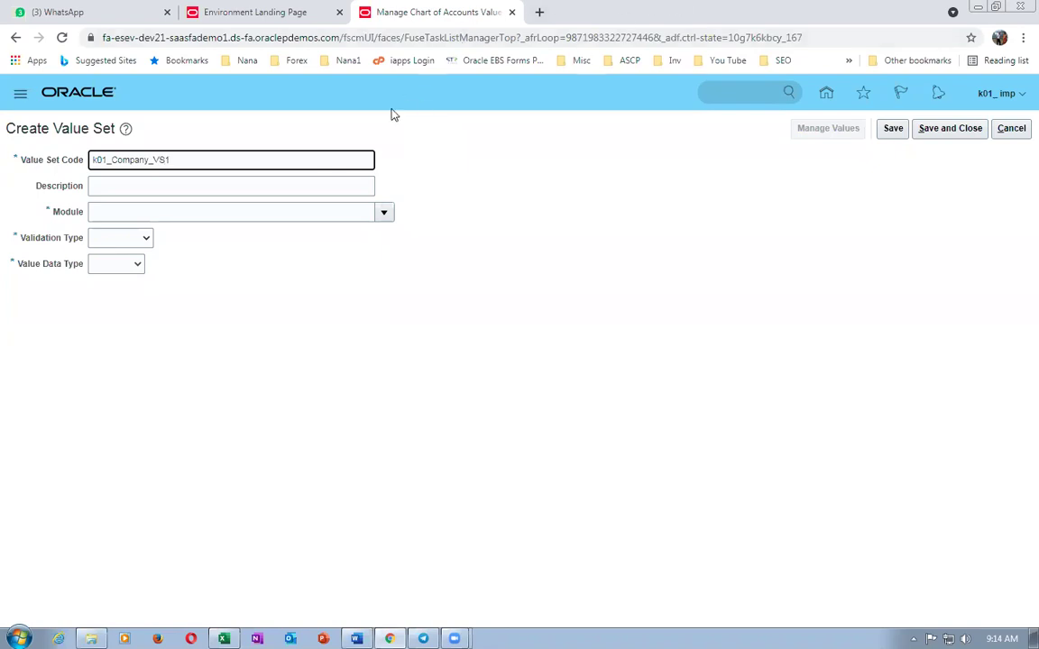
drag(209, 162, 3, 158)
key(ctrl+c)
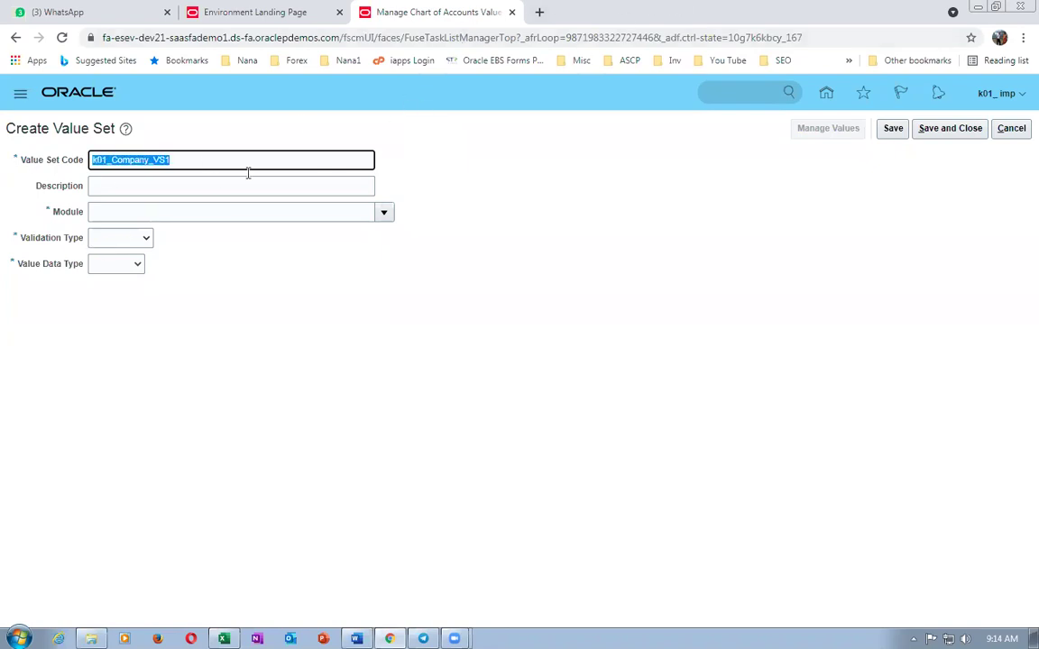
click(196, 187)
key(ctrl+v)
click(384, 212)
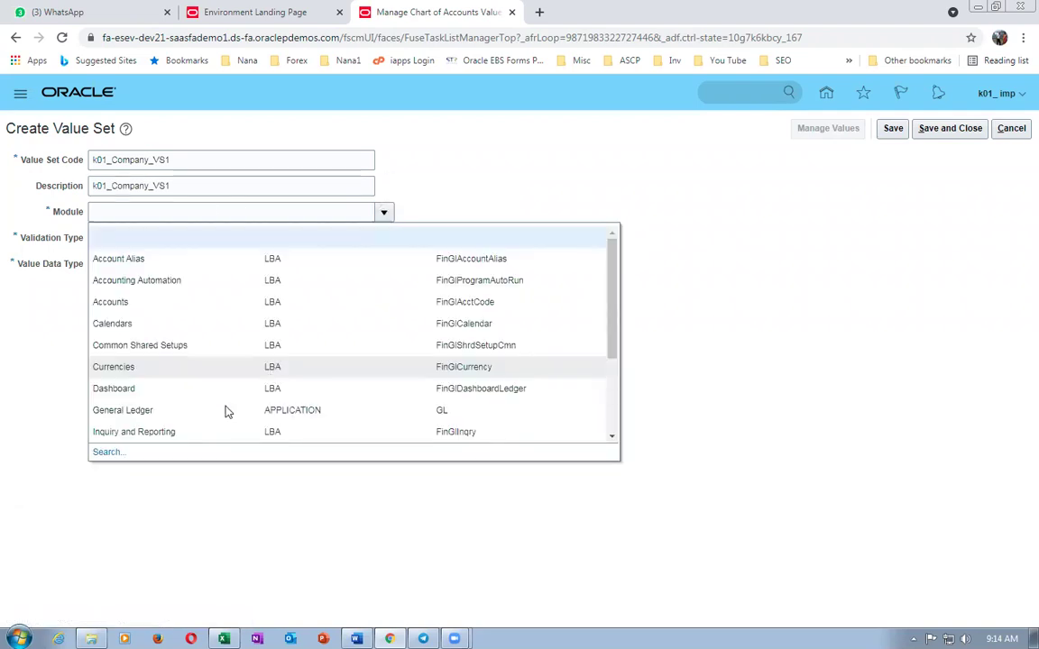
click(209, 413)
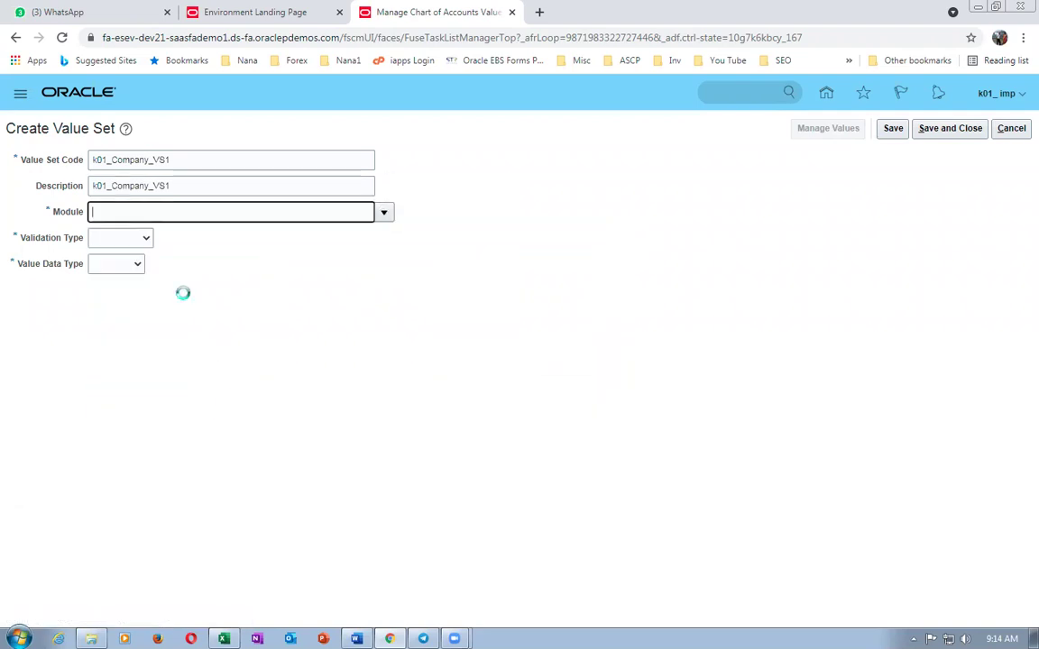
- Make it Independent, Character, Text subtype with maximum length 2, and save it
click(124, 240)
click(115, 276)
click(155, 269)
click(160, 290)
click(108, 376)
click(104, 402)
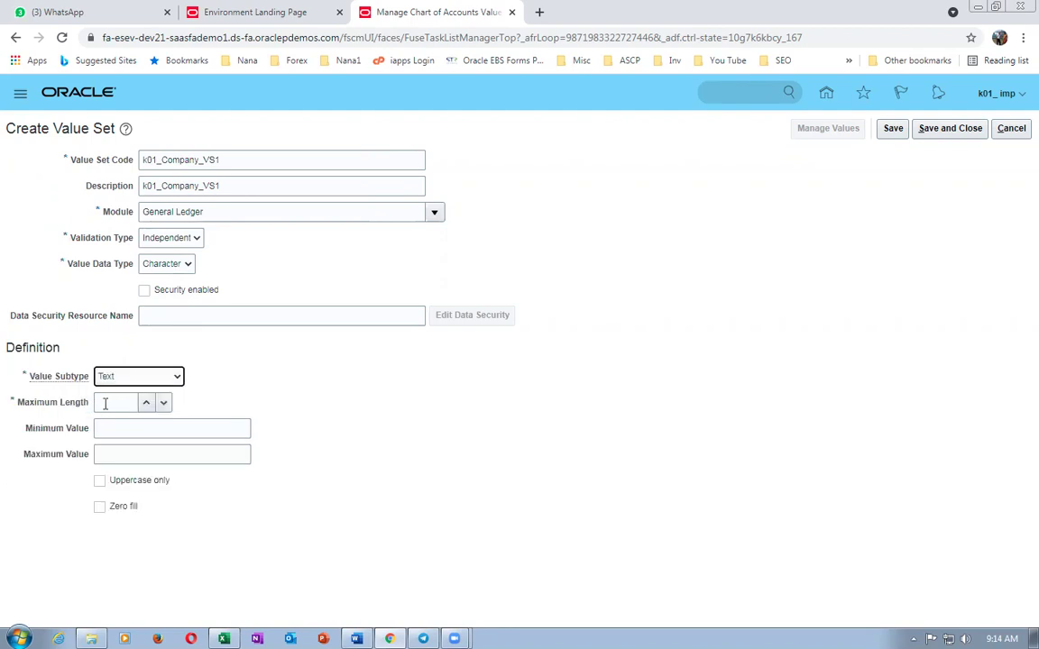
click(107, 402)
text(2)
click(974, 129)
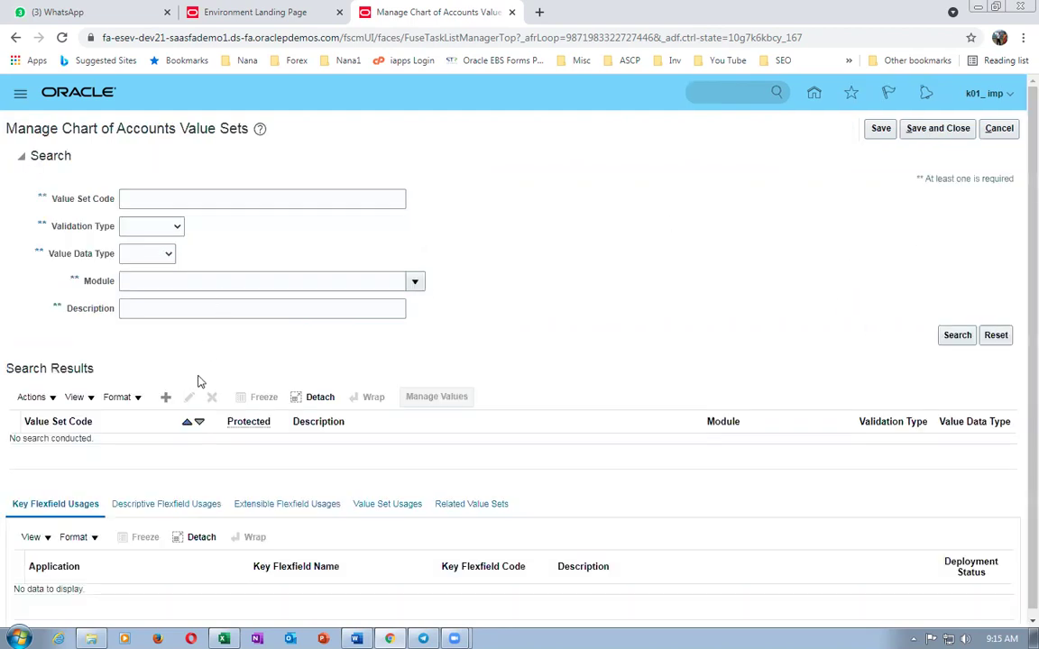
- Enter k01_Dept_VS2 as value set code and description, with module General Ledger
click(225, 155)
text(K0)
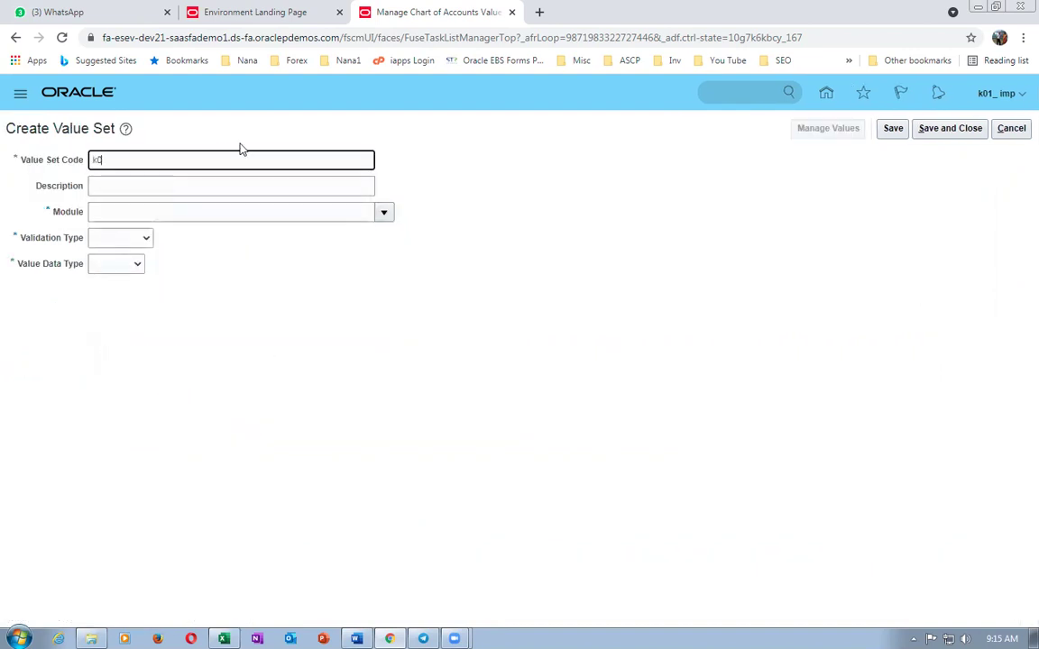
text(1_Dept_VS2)
drag(158, 160, 2, 155)
key(ctrl+c)
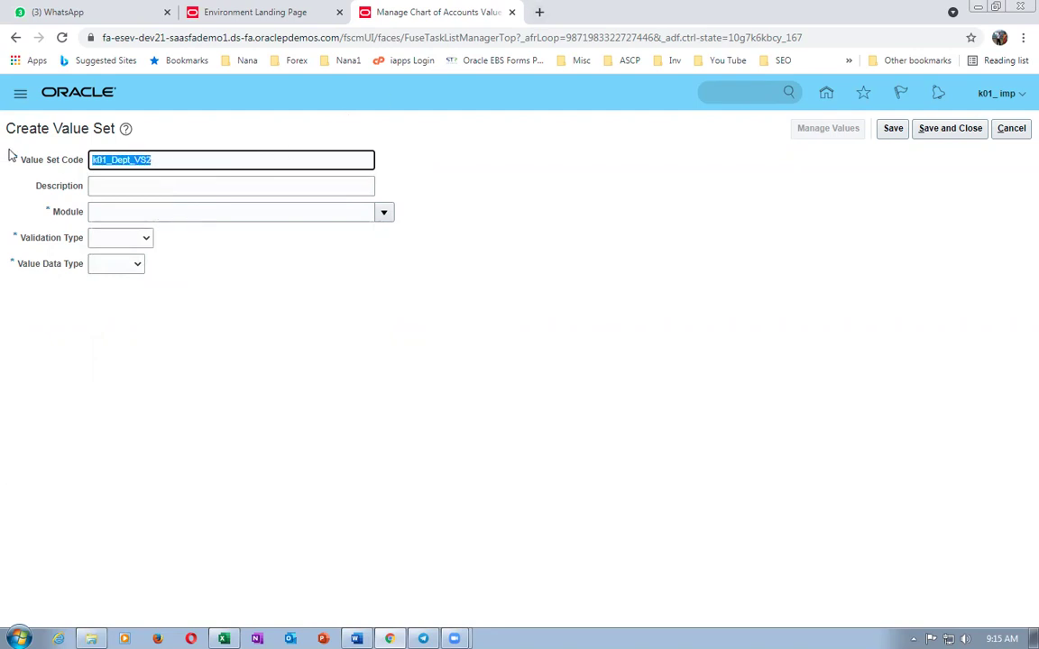
click(155, 183)
key(ctrl+v)
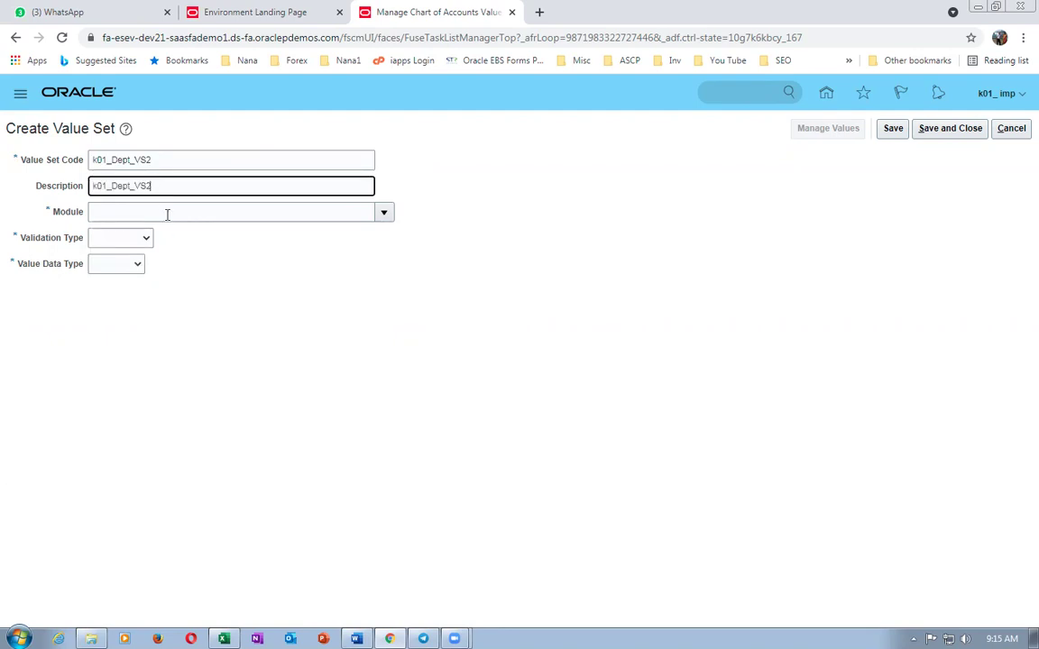
click(166, 214)
click(383, 212)
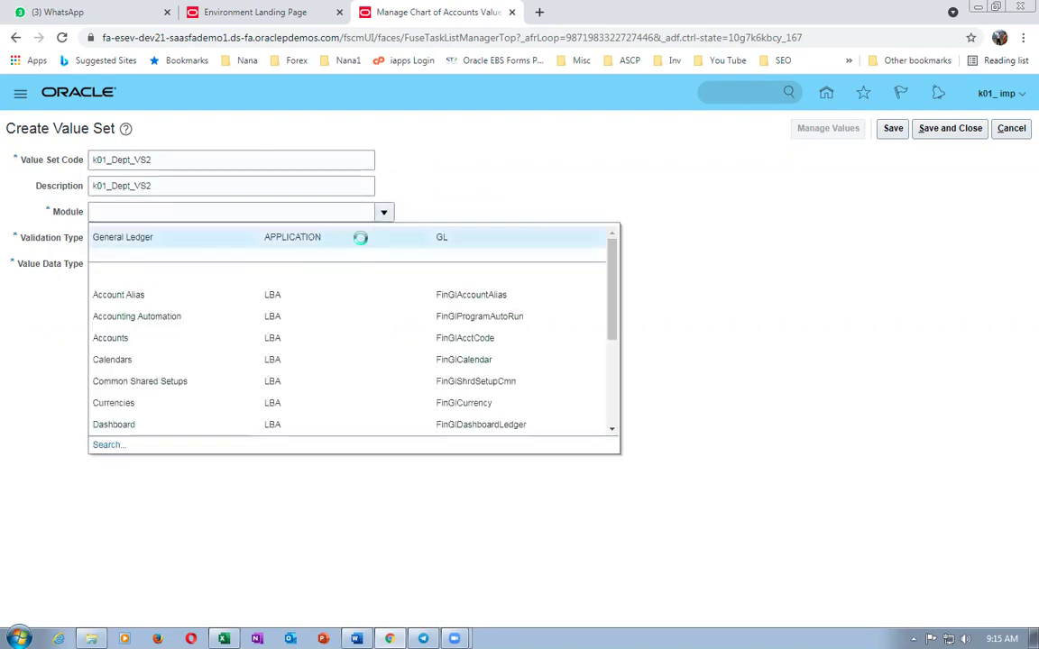
click(360, 237)
- Make it Independent, Character, Text with maximum length 3, save, and start a new value set
click(108, 239)
click(116, 279)
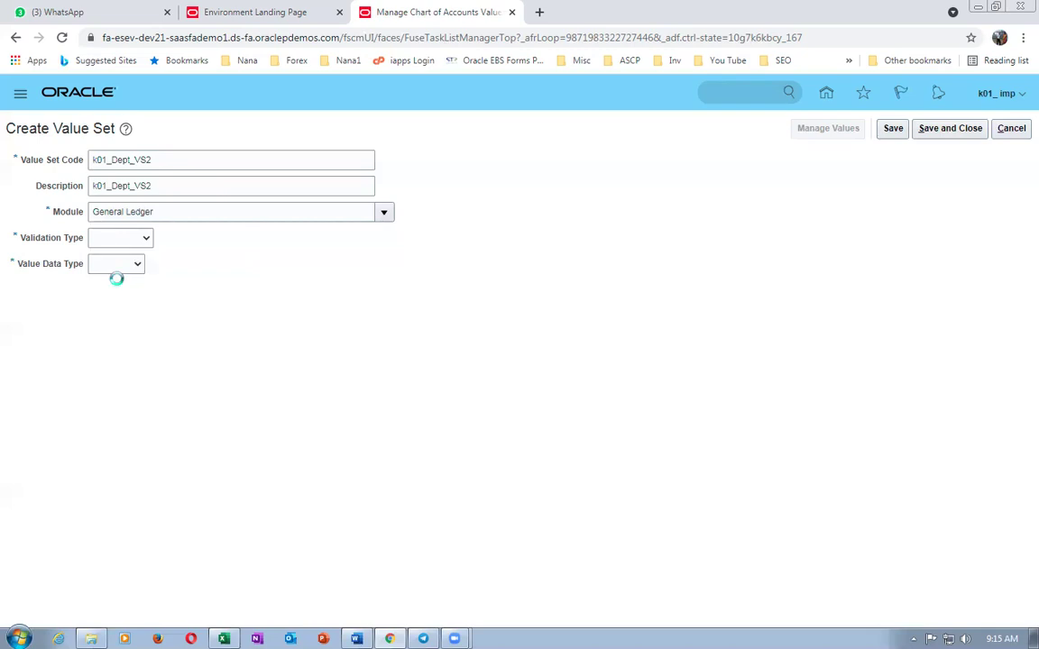
click(156, 267)
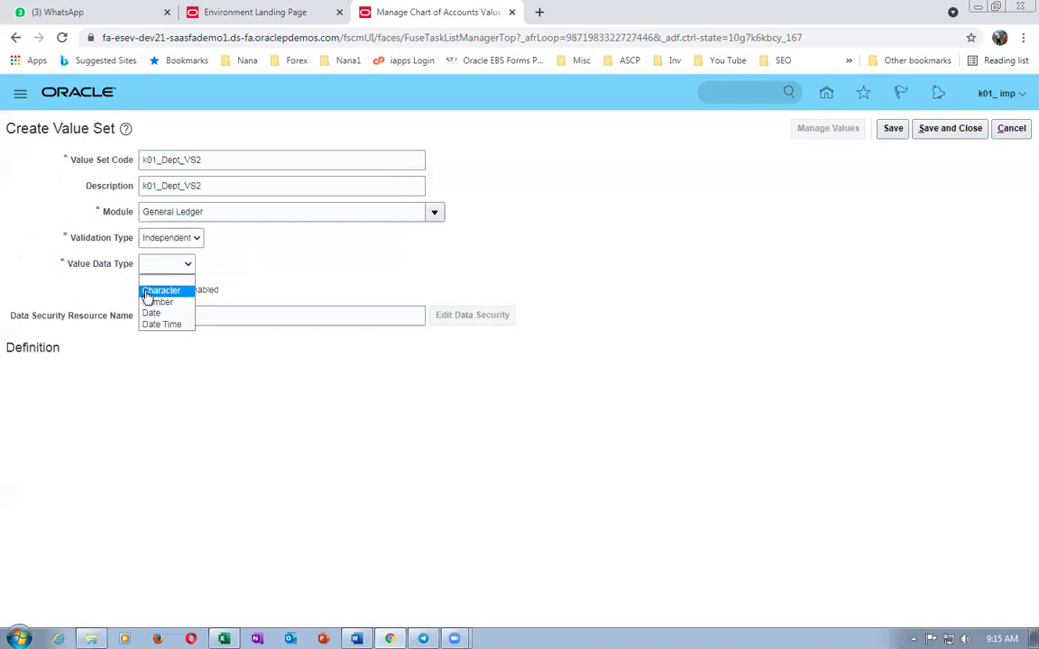
click(147, 291)
click(113, 376)
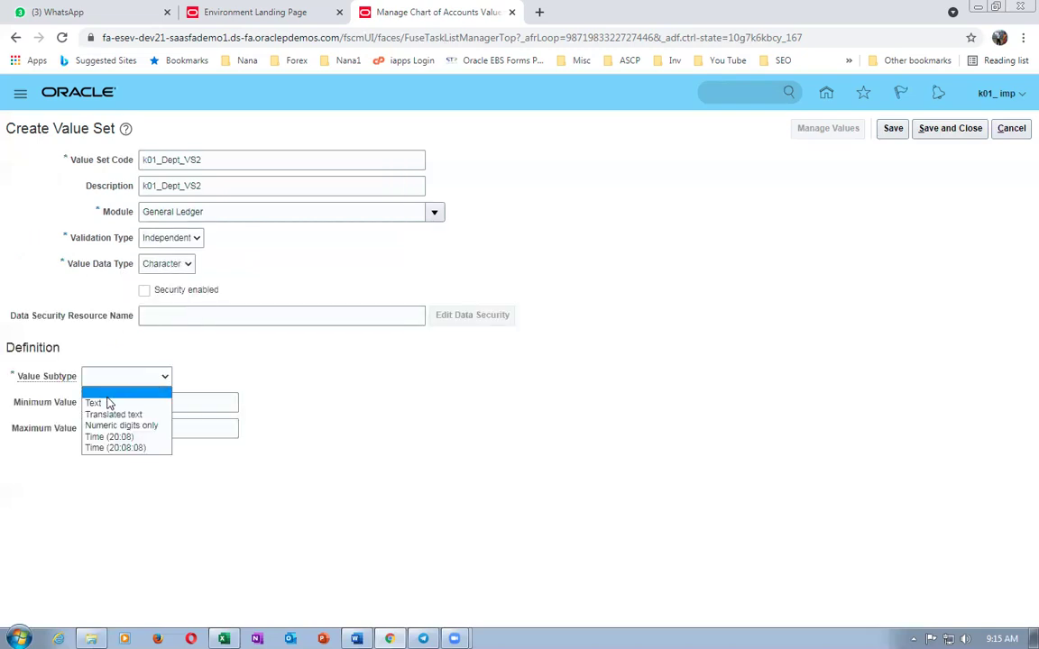
click(116, 379)
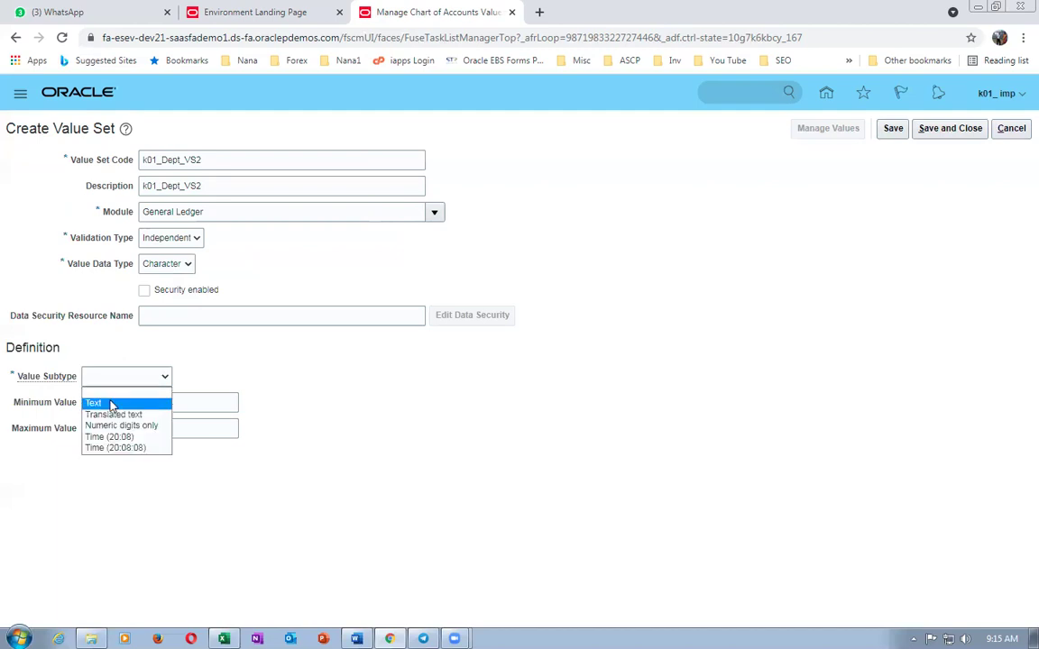
click(110, 403)
click(112, 402)
text(3)
click(931, 134)
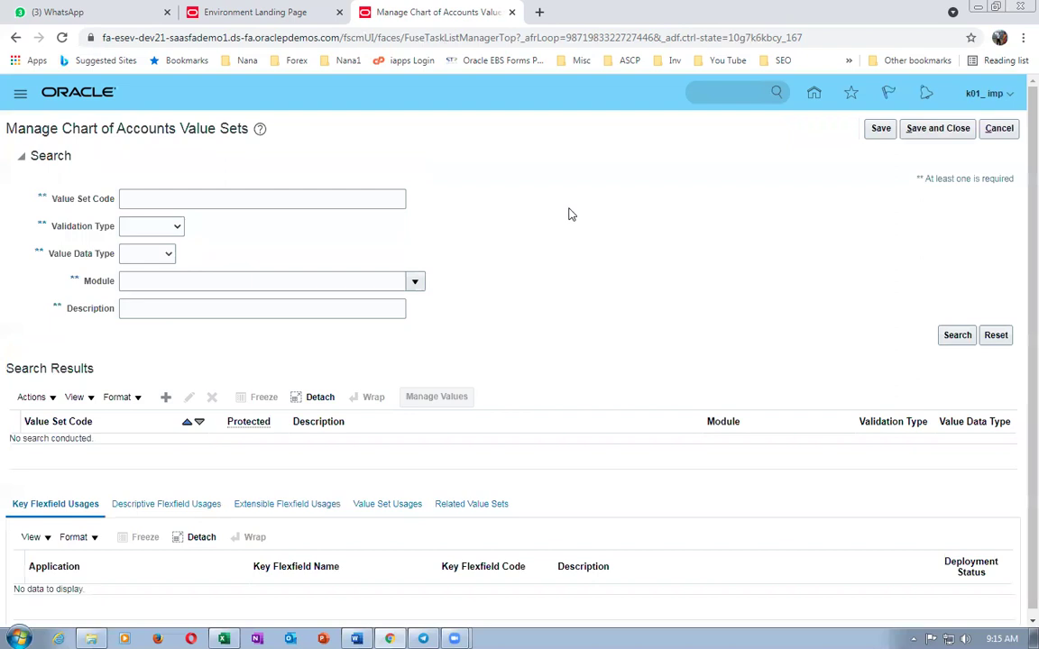
click(165, 397)
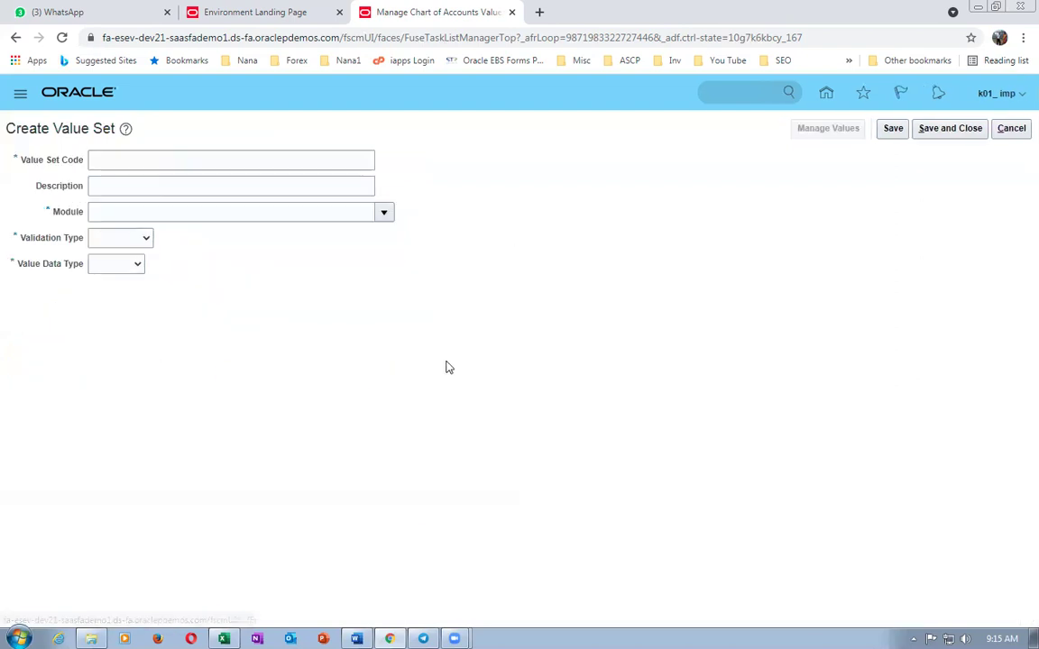
- Enter k01_Acct_VS3 as value set code and description, with module General Ledger
click(165, 161)
text(k01)
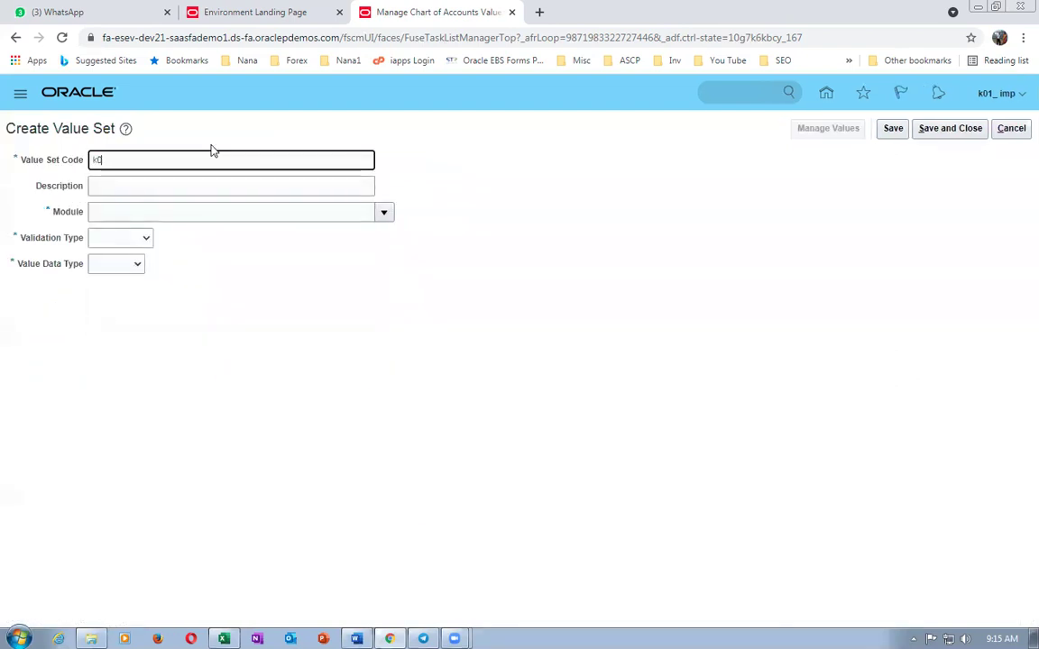
text(_Acc)
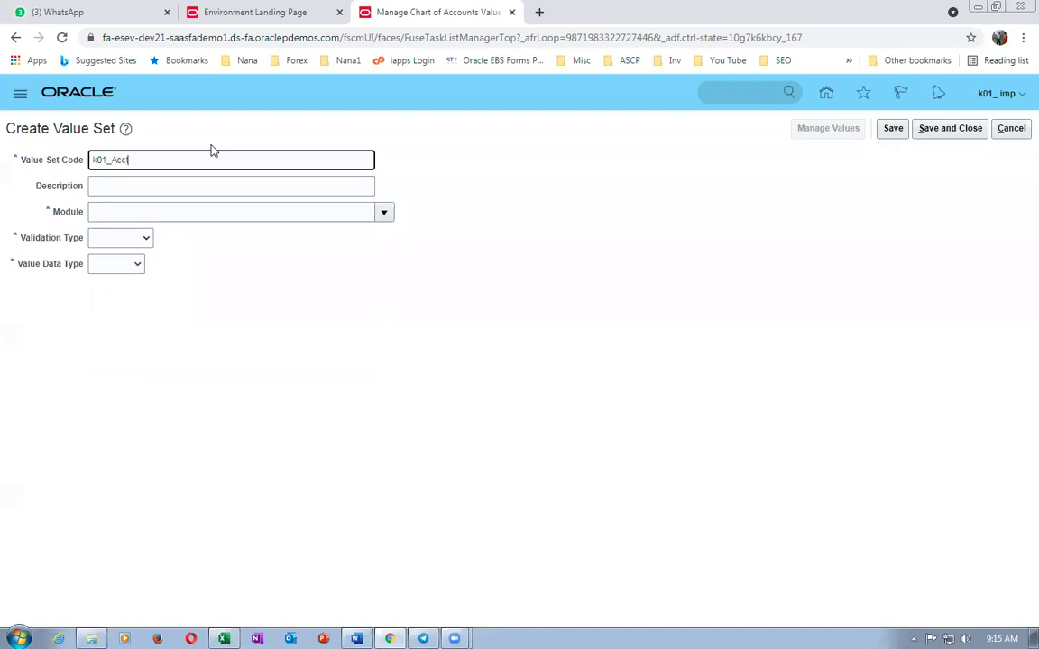
text(t_VS3)
drag(185, 154, 3, 147)
key(ctrl+c)
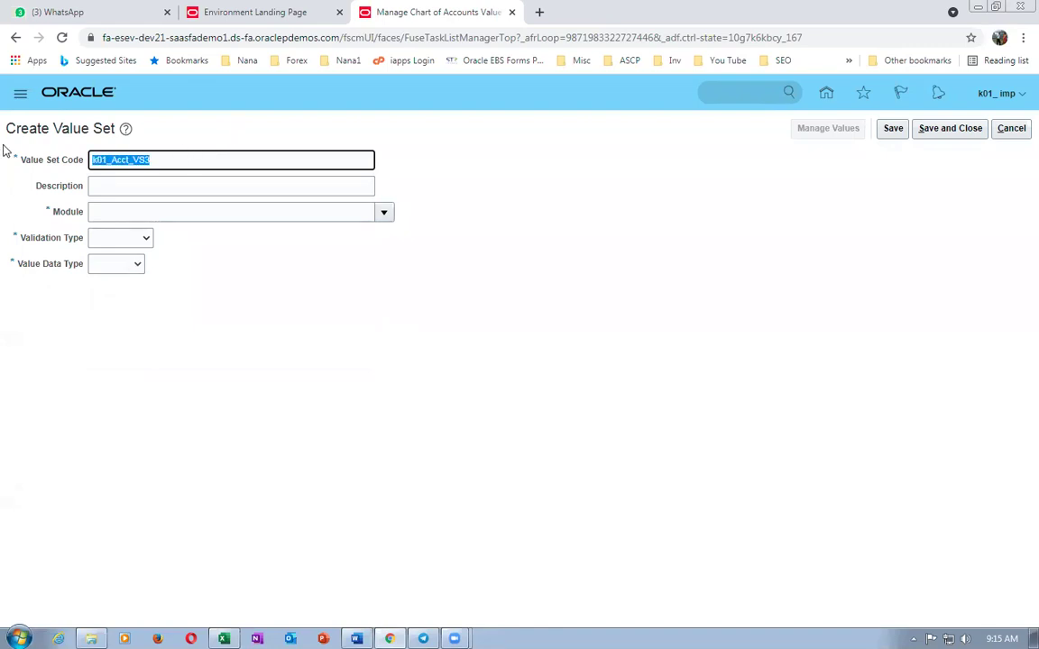
click(157, 185)
key(ctrl+v)
click(174, 212)
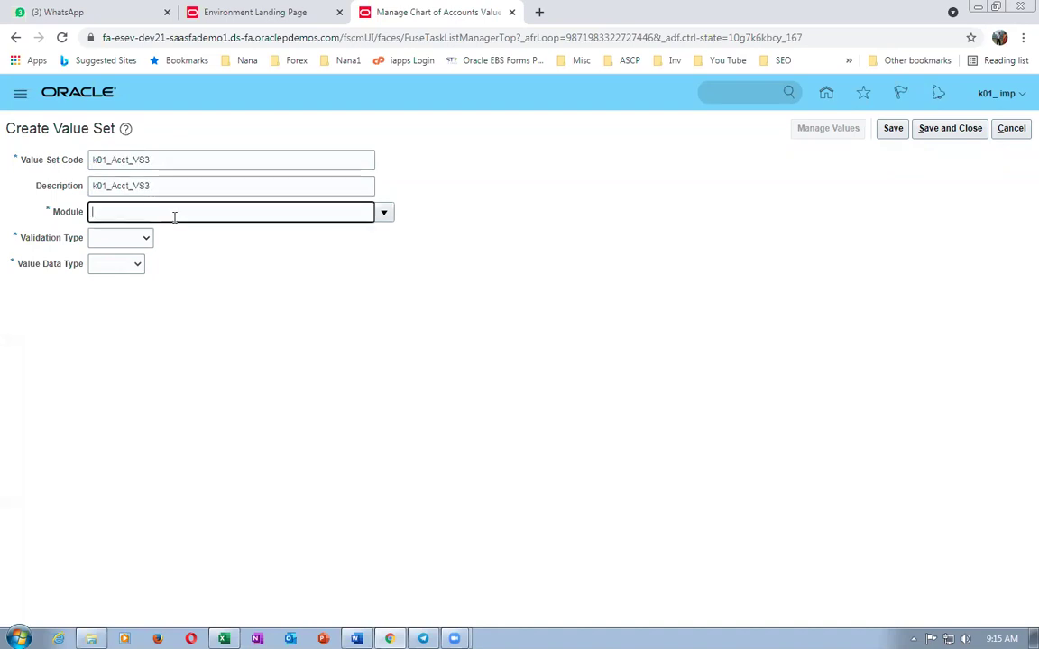
click(384, 212)
click(352, 241)
- Make it Independent, Character, Text subtype with maximum length 4, and save it
click(99, 239)
click(110, 274)
click(142, 265)
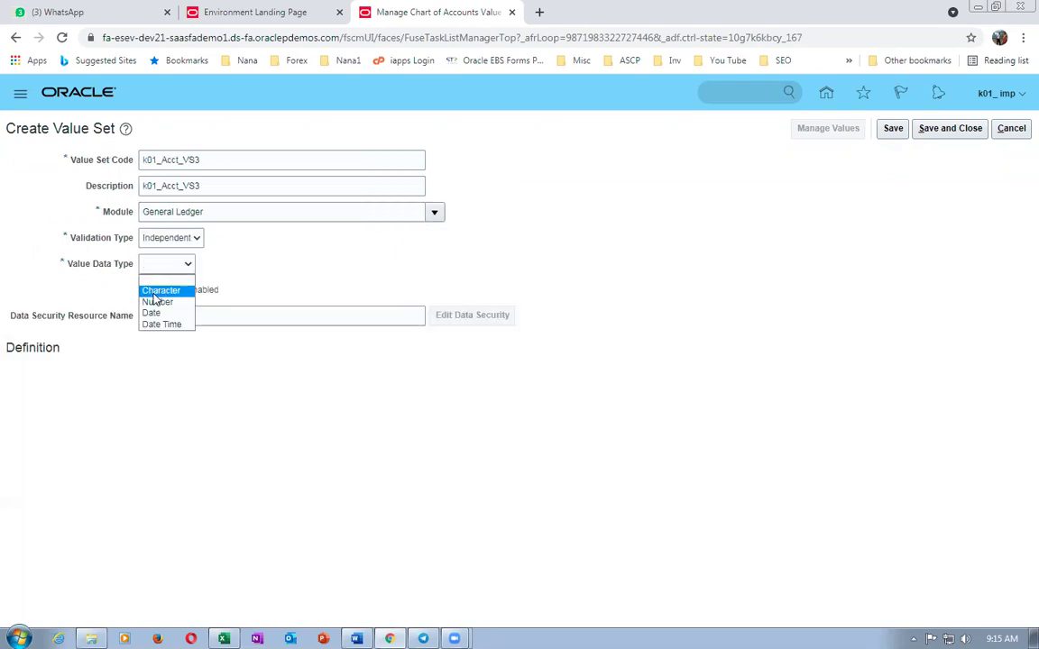
click(155, 290)
click(101, 380)
click(99, 397)
click(100, 378)
click(103, 402)
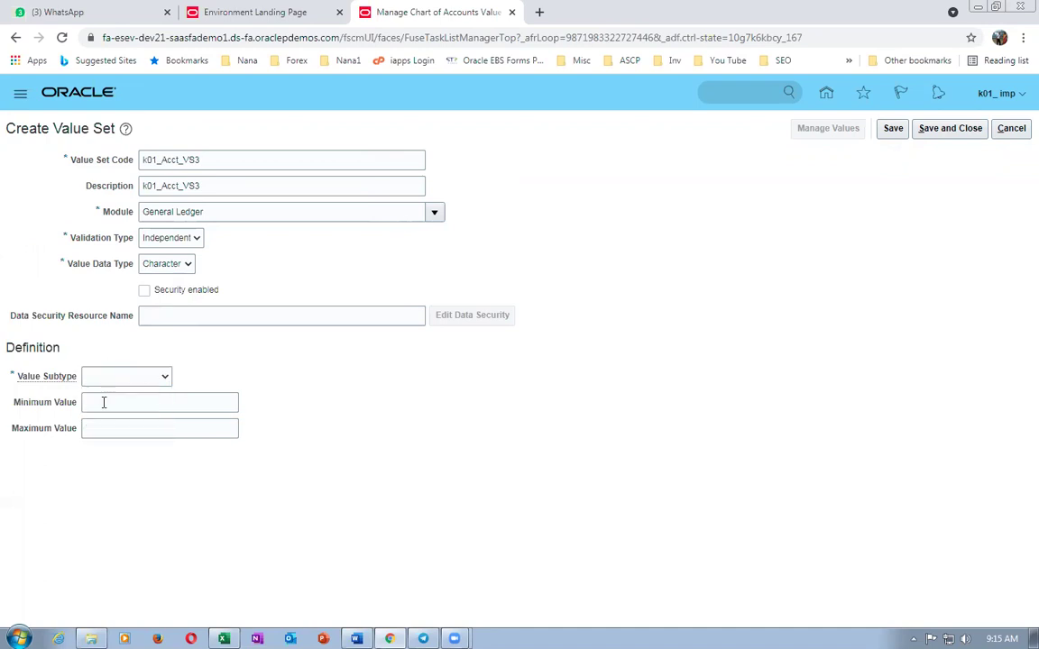
click(104, 402)
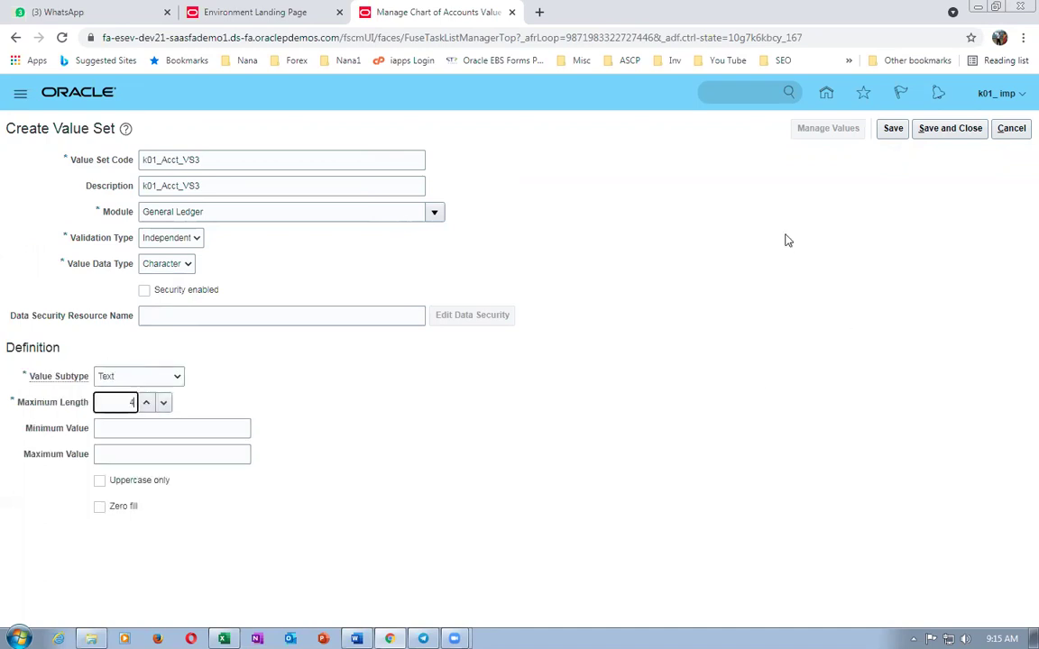
click(949, 128)
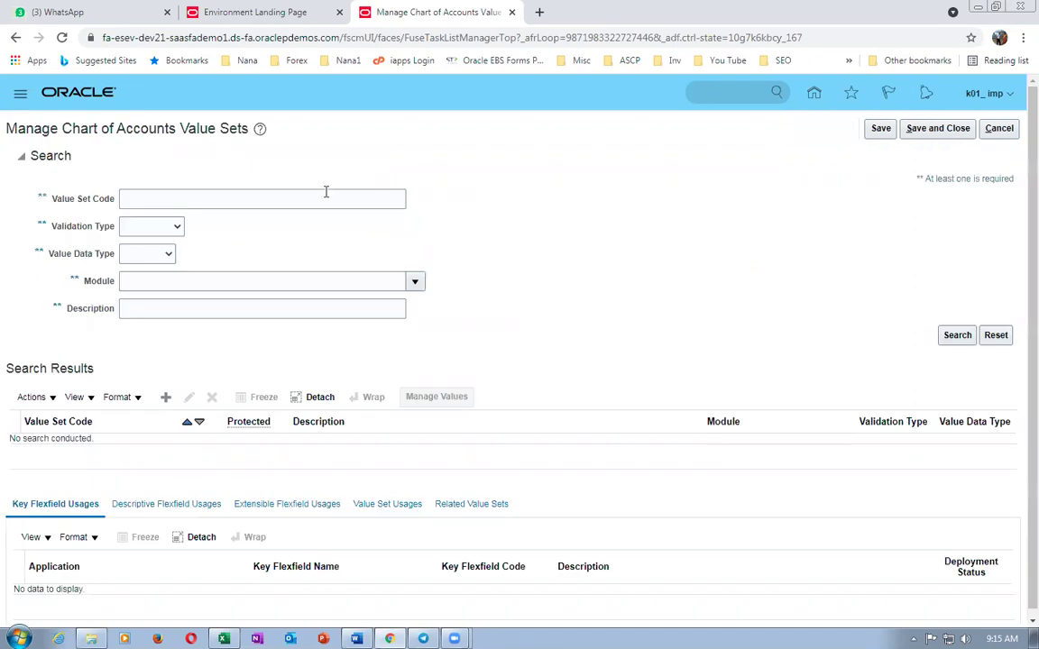
- Search value set codes for k01 to confirm all three sets, then return to Excel
click(330, 198)
text(k01)
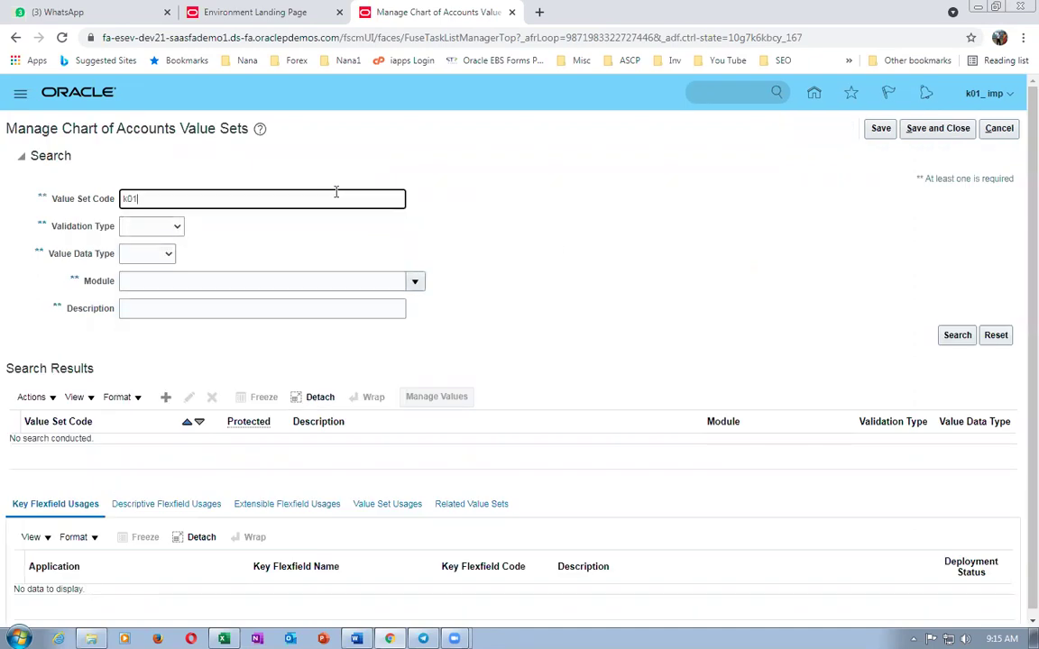
scroll(330, 338, down, 1)
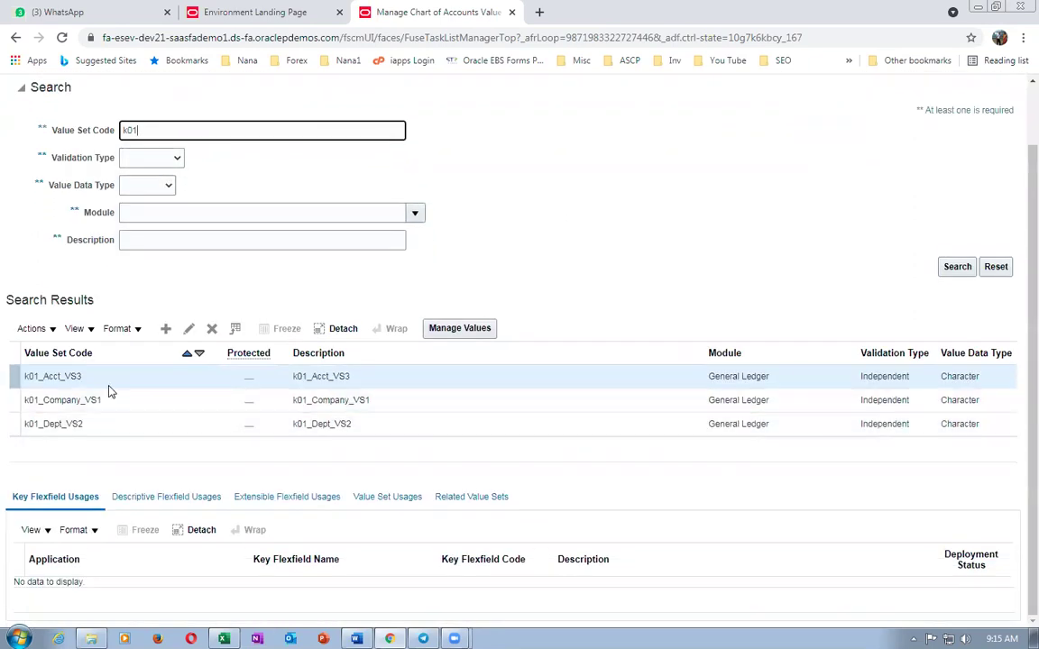
scroll(595, 253, up, 1)
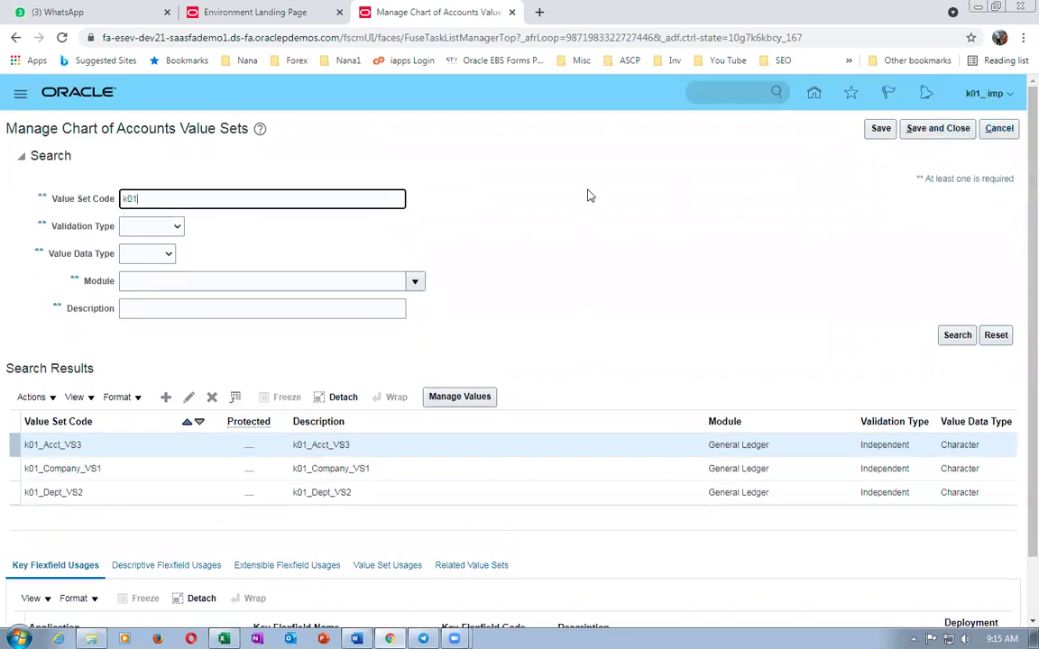
click(955, 129)
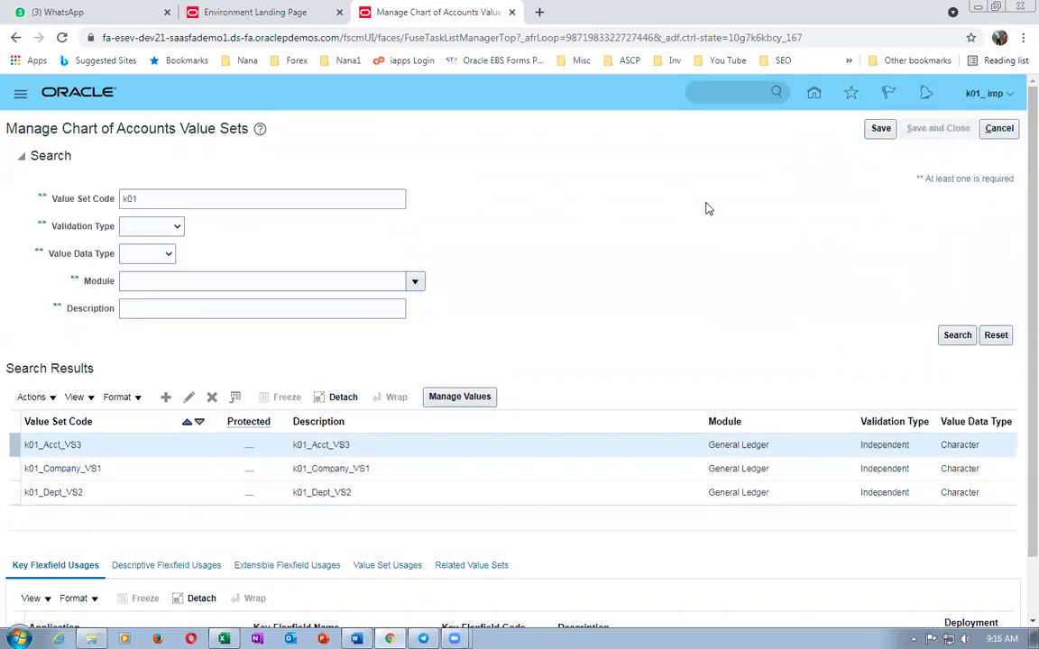
key(alt+Tab)
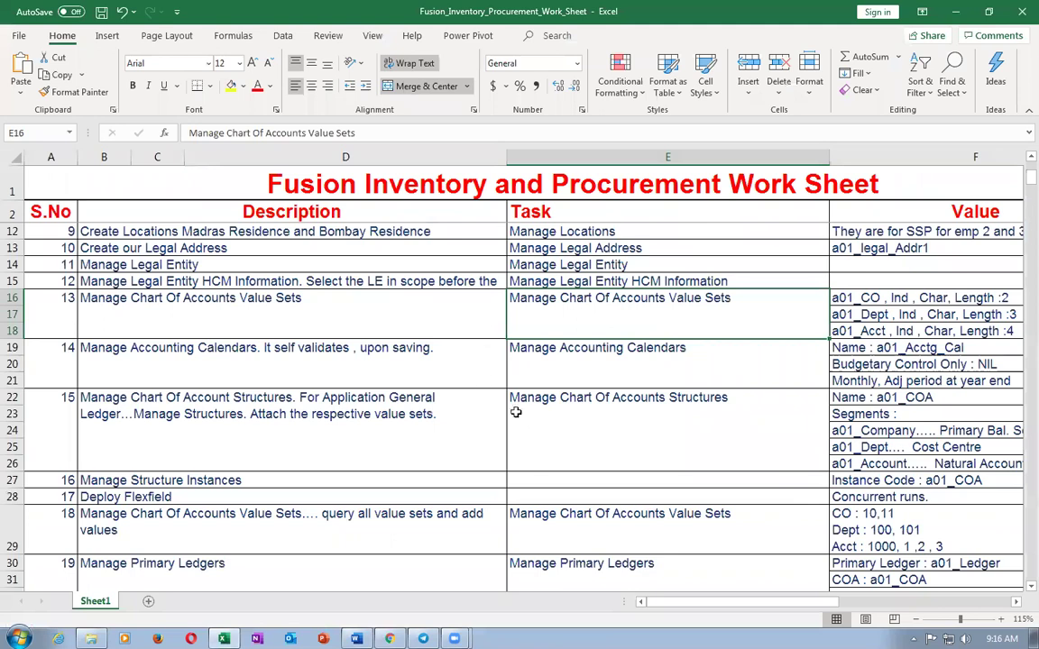
- Copy Manage Accounting Calendars from cell E19 into the Oracle task search and open it
scroll(460, 370, down, 3)
scroll(397, 334, up, 2)
click(290, 314)
click(222, 365)
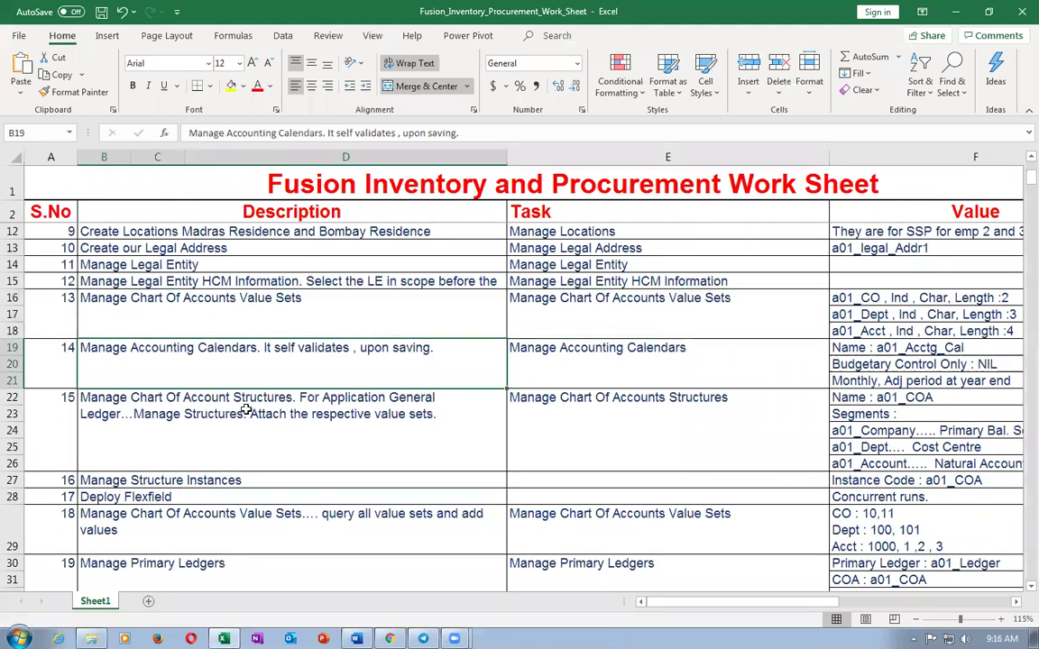
key(Tab)
key(ctrl+c)
key(alt+Tab)
key(ctrl+a)
key(ctrl+v)
key(Return)
click(69, 233)
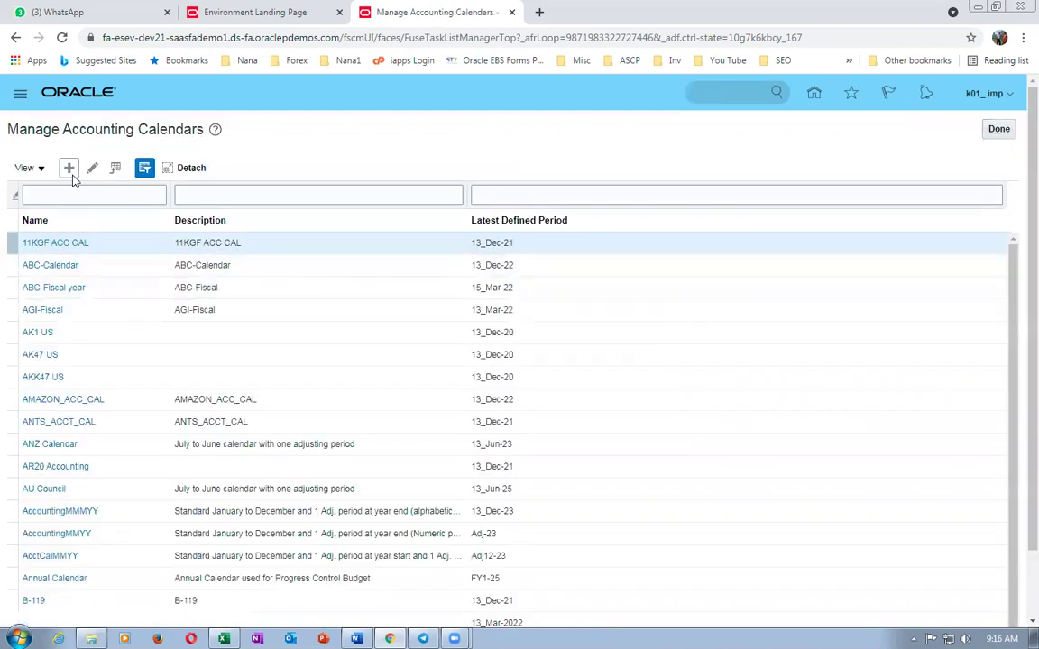
- Define calendar k01_acct_cal with matching description, start date 1/1/21, adjusting period once at year end
click(333, 181)
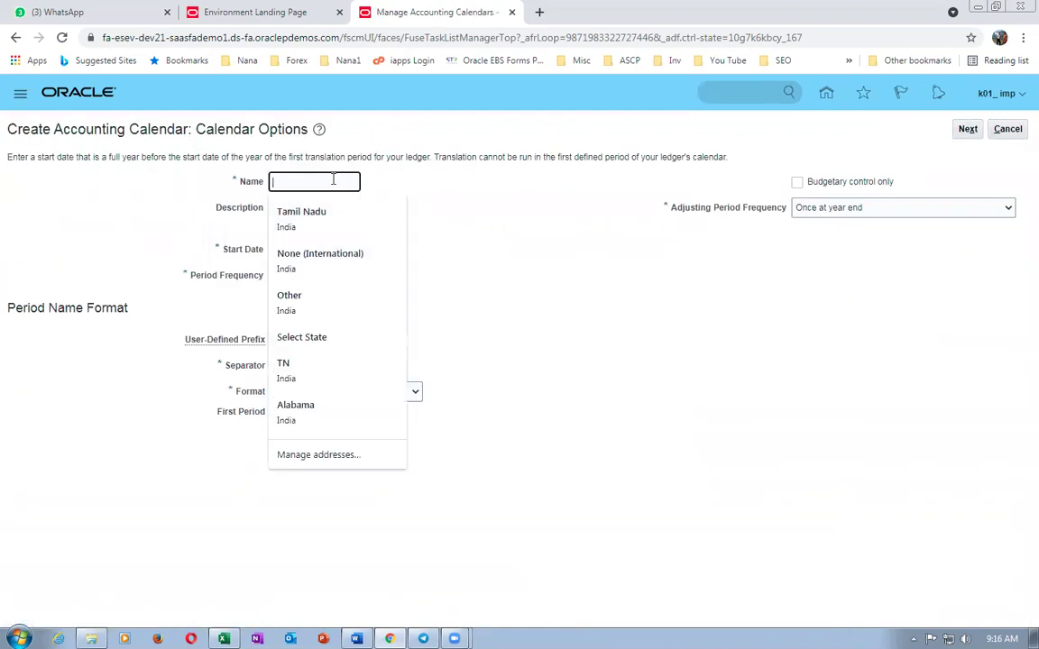
text(k)
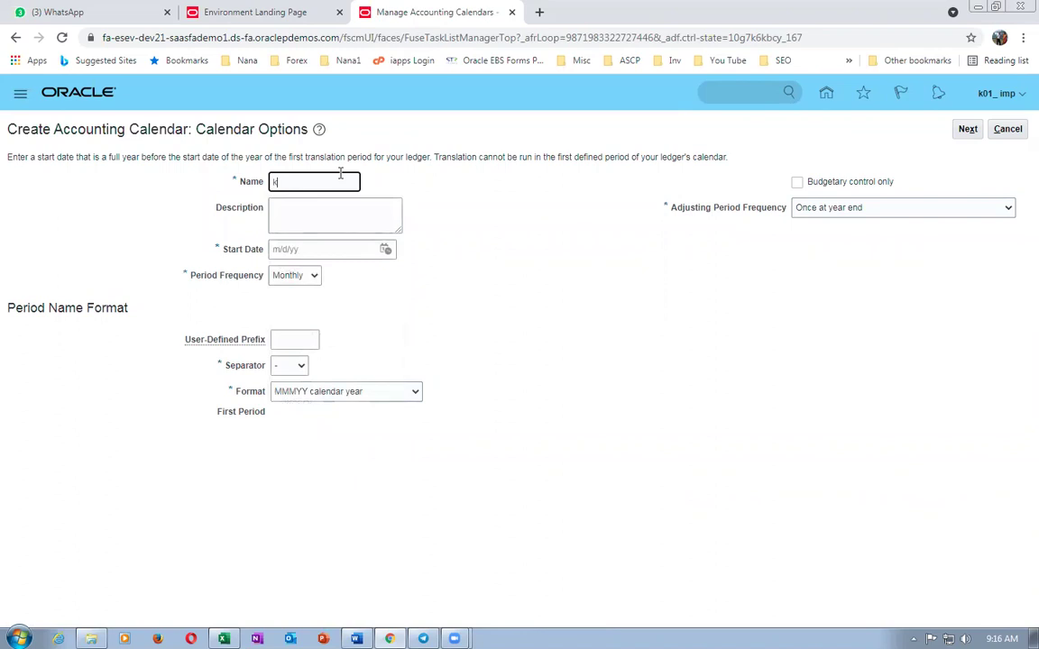
text(01_acct_cal)
key(ctrl+a)
key(BackSpace)
click(290, 219)
key(ctrl+v)
click(309, 249)
text(1)
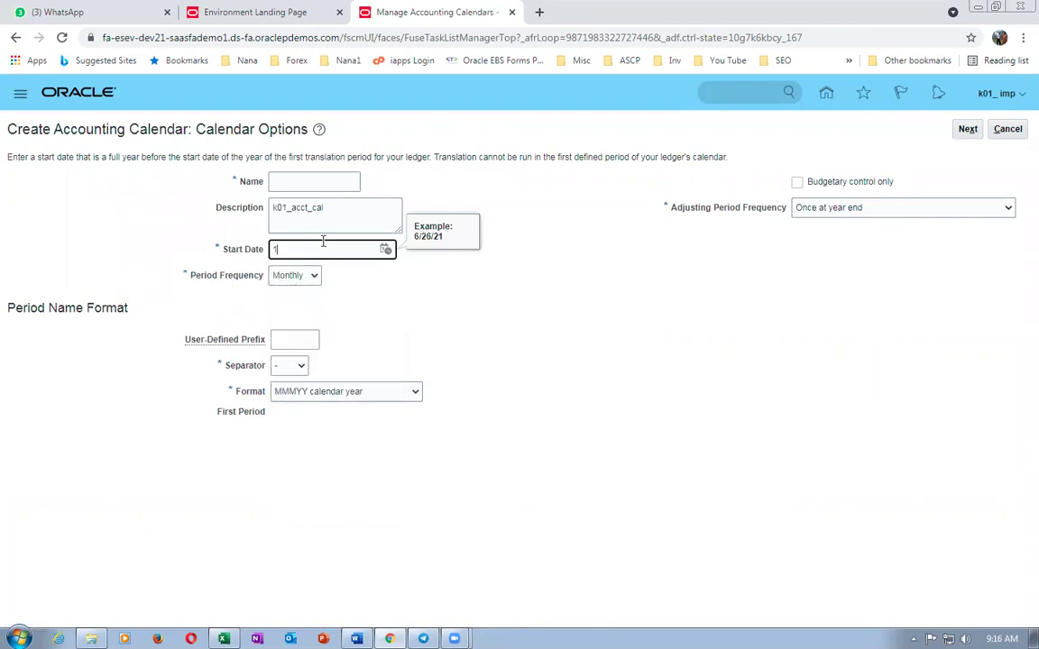
text(/1/21)
key(Tab)
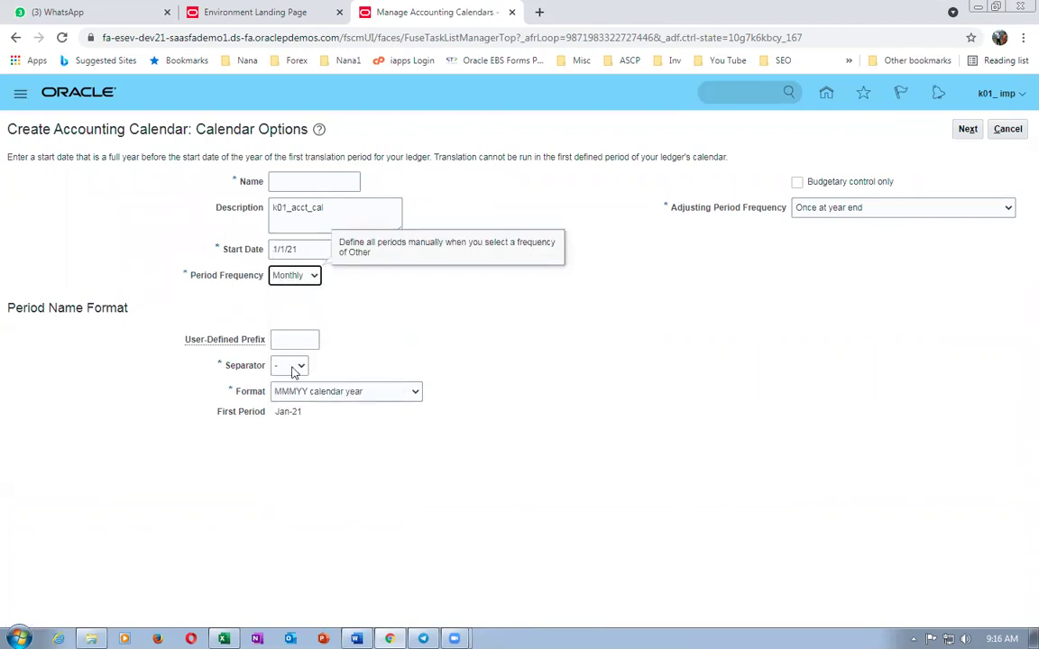
click(830, 209)
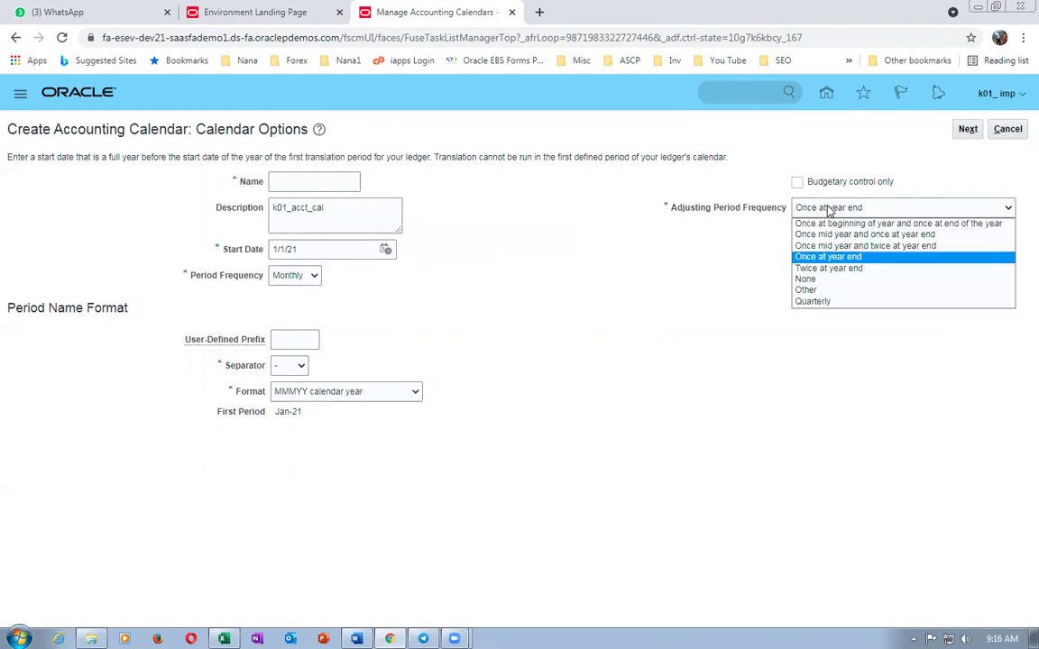
click(829, 209)
click(970, 133)
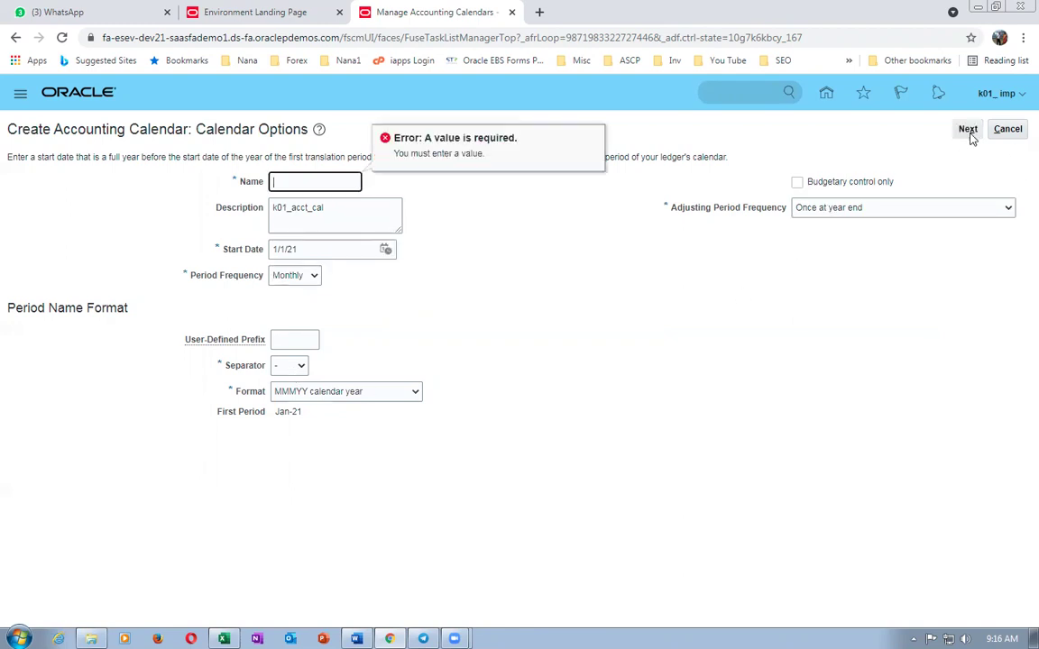
- Restore the name k01_acct_cal, generate the period details, and save the calendar
click(320, 181)
key(ctrl+v)
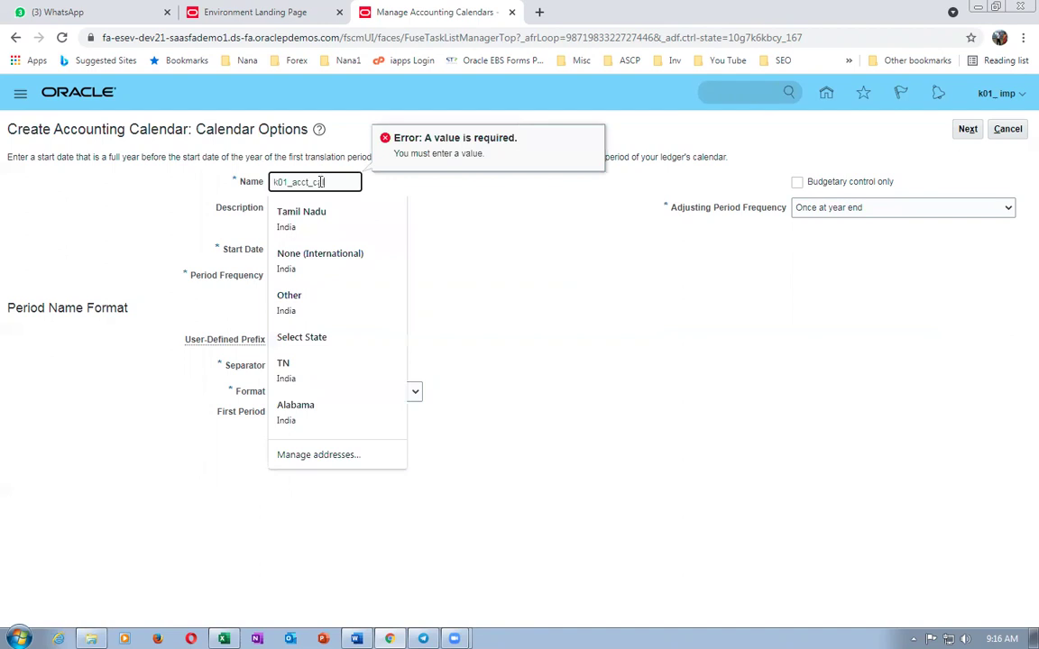
click(968, 129)
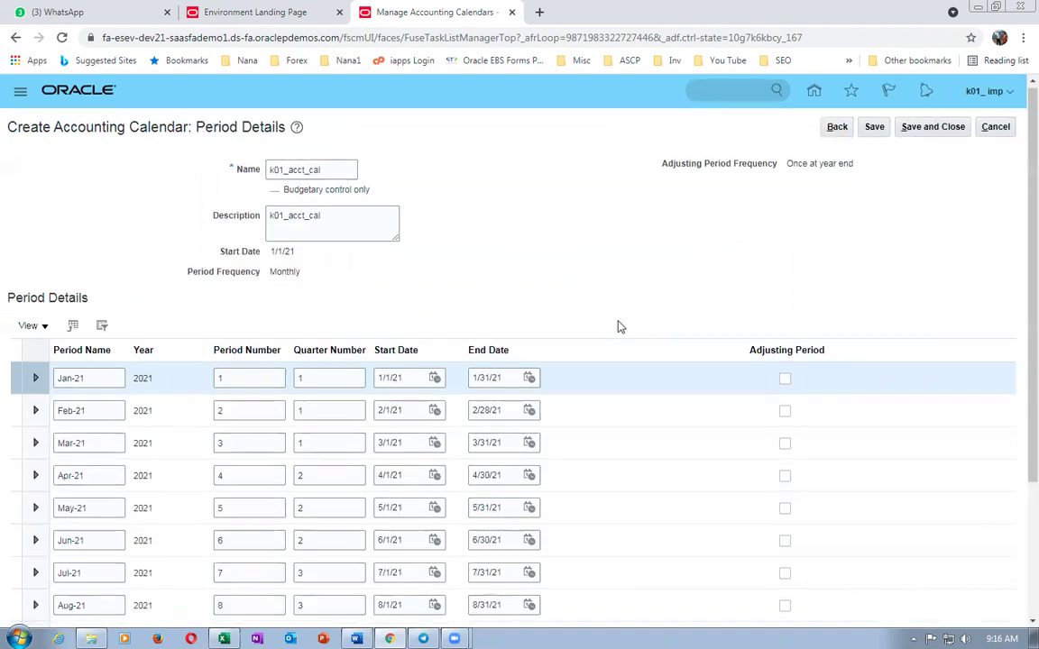
scroll(621, 325, down, 2)
scroll(811, 199, up, 3)
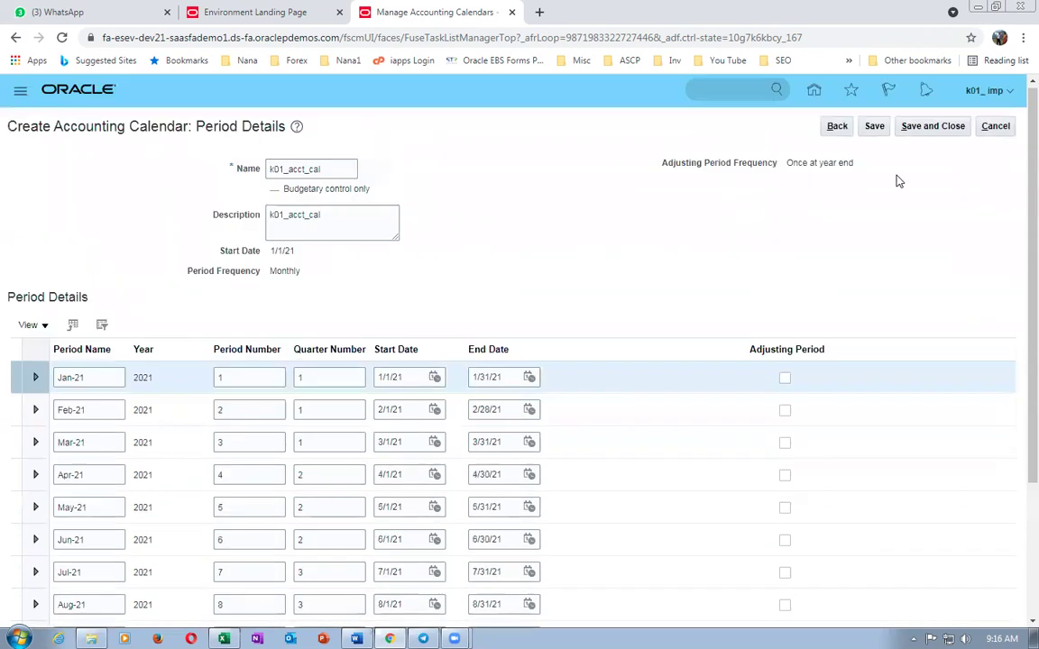
click(929, 131)
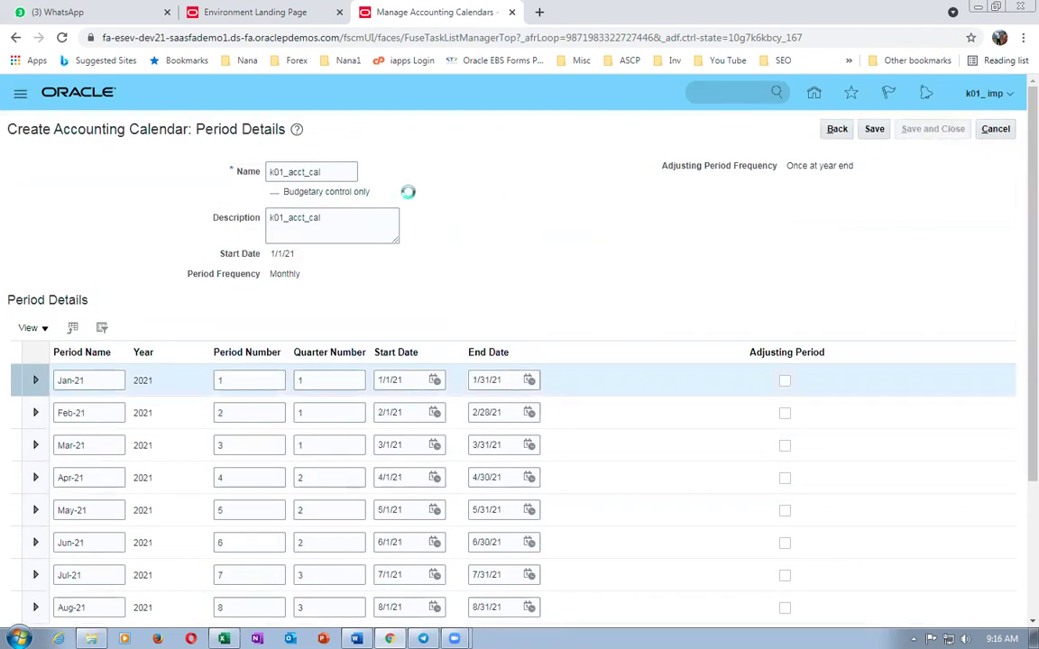
- Copy the Manage Chart Of Accounts Structures task name from the Excel worksheet
key(alt+Tab)
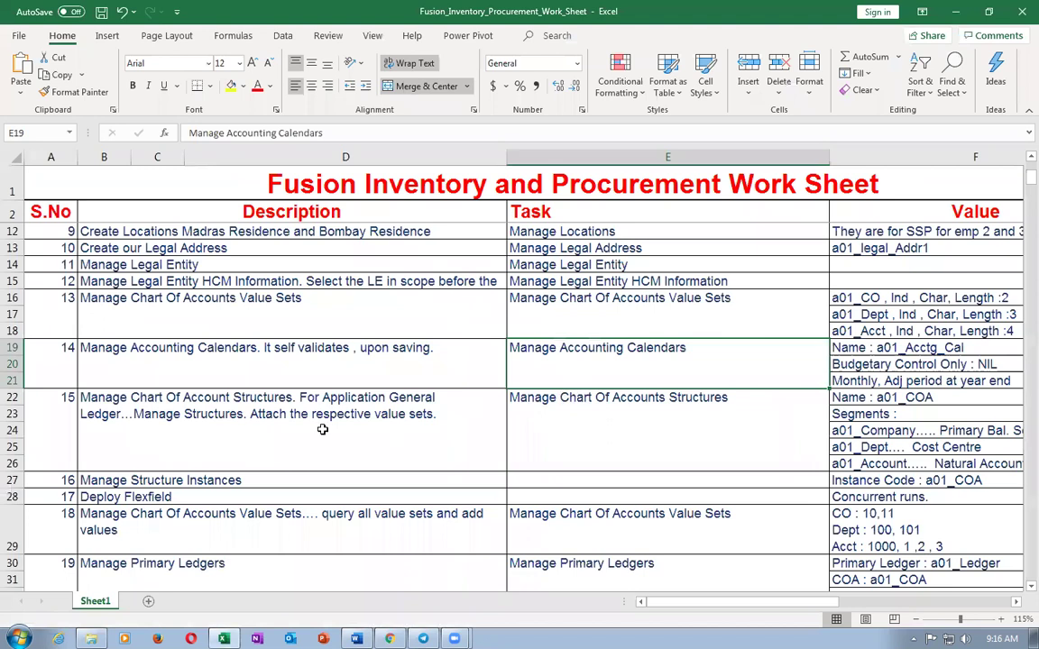
key(Down)
key(Down)
key(ctrl+c)
key(alt+Tab)
click(996, 128)
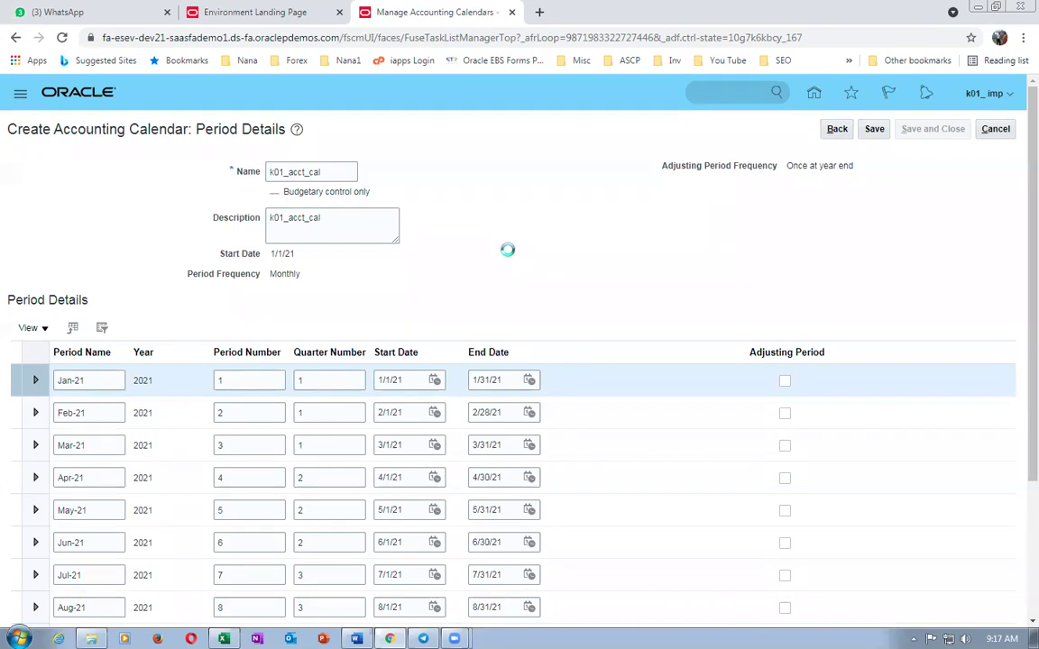
- Search for Manage Chart of Accounts Structures and create a new GL# Accounting Flexfield structure
click(998, 128)
triple_click(379, 160)
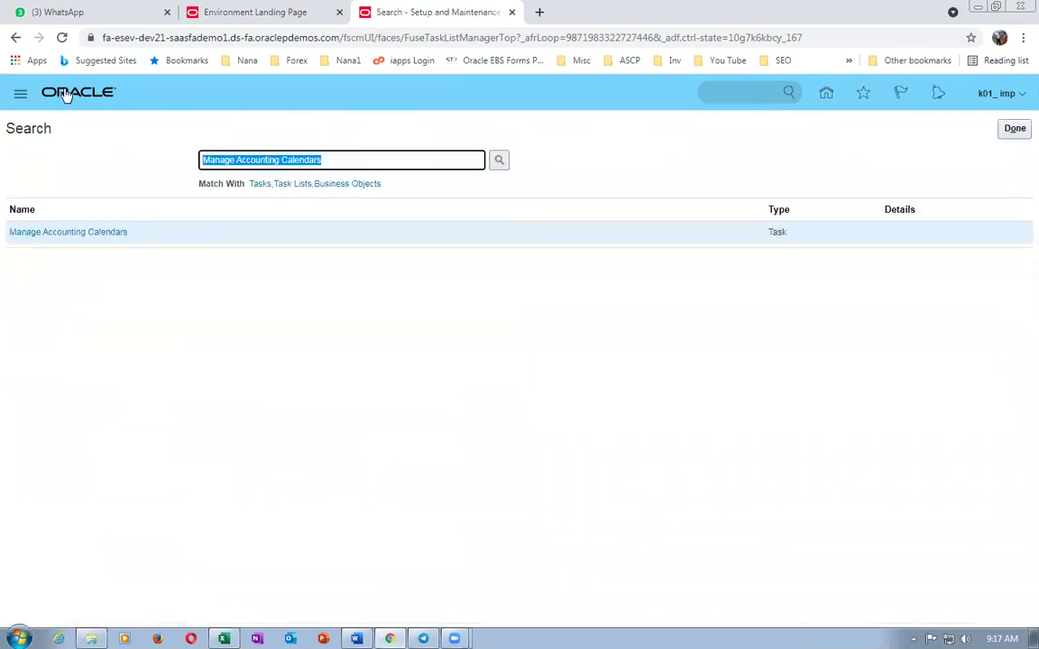
key(ctrl+v)
key(Return)
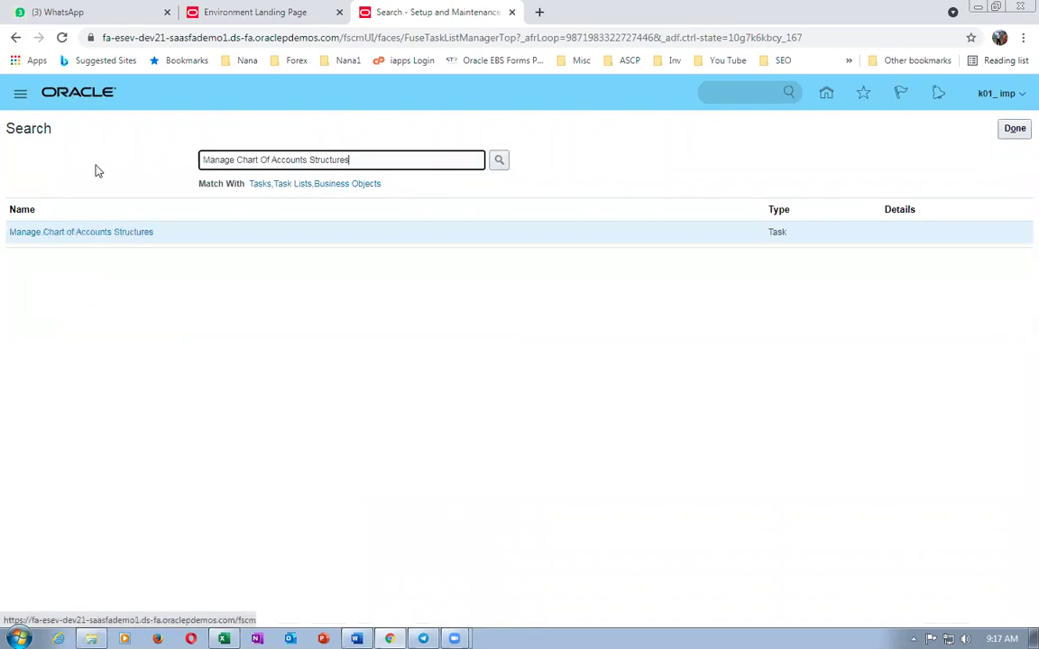
click(102, 231)
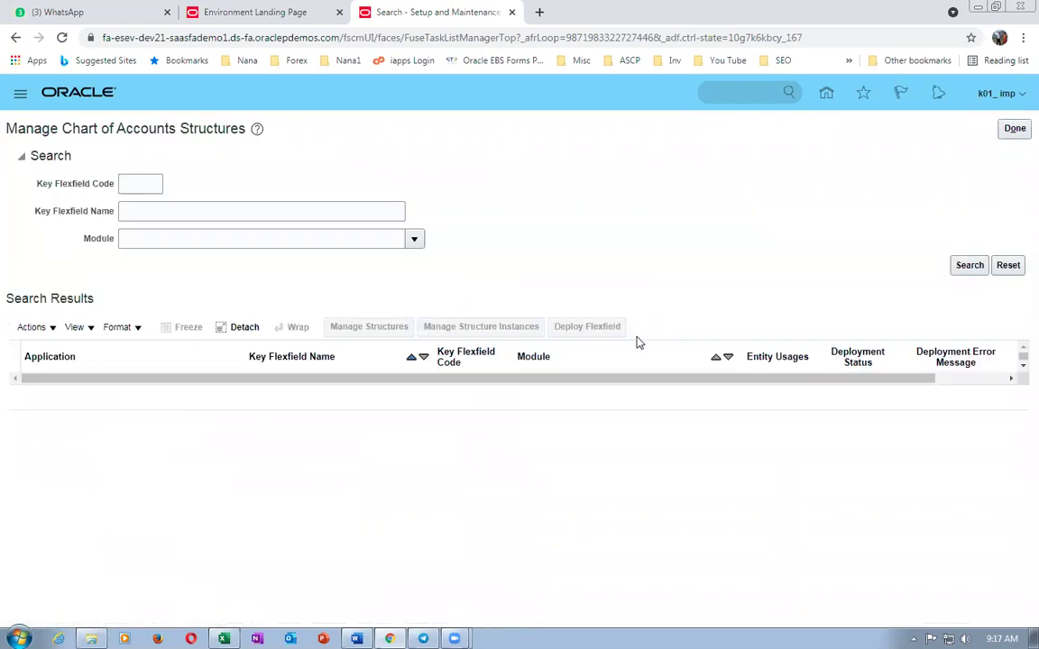
click(966, 265)
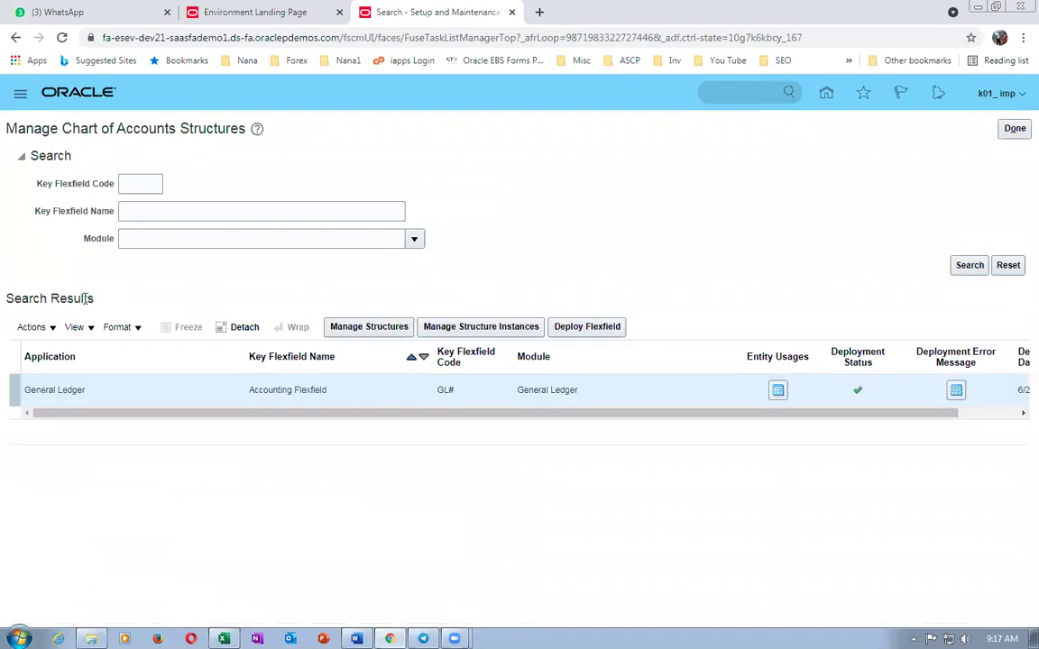
click(370, 328)
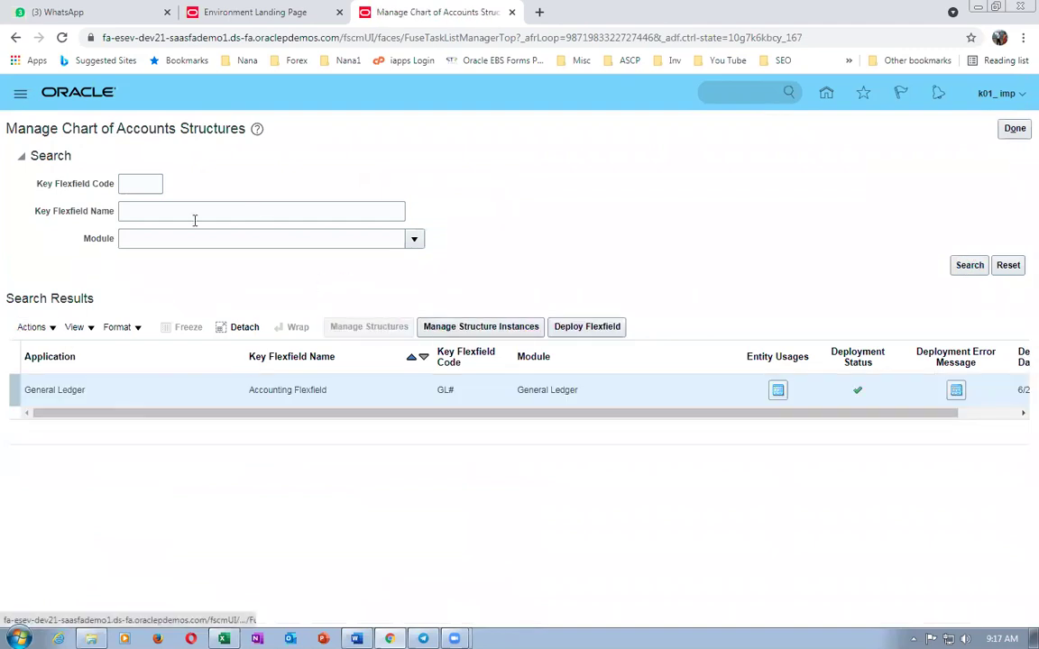
click(165, 309)
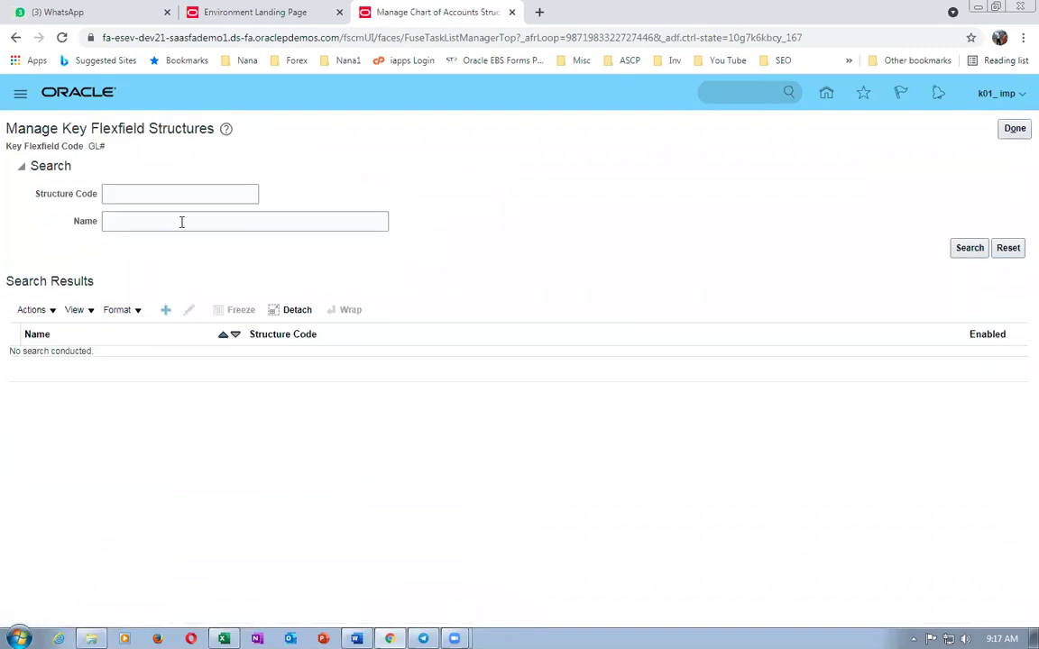
- Enter k01_Structure as structure code, name and description, with a hyphen delimiter
click(140, 170)
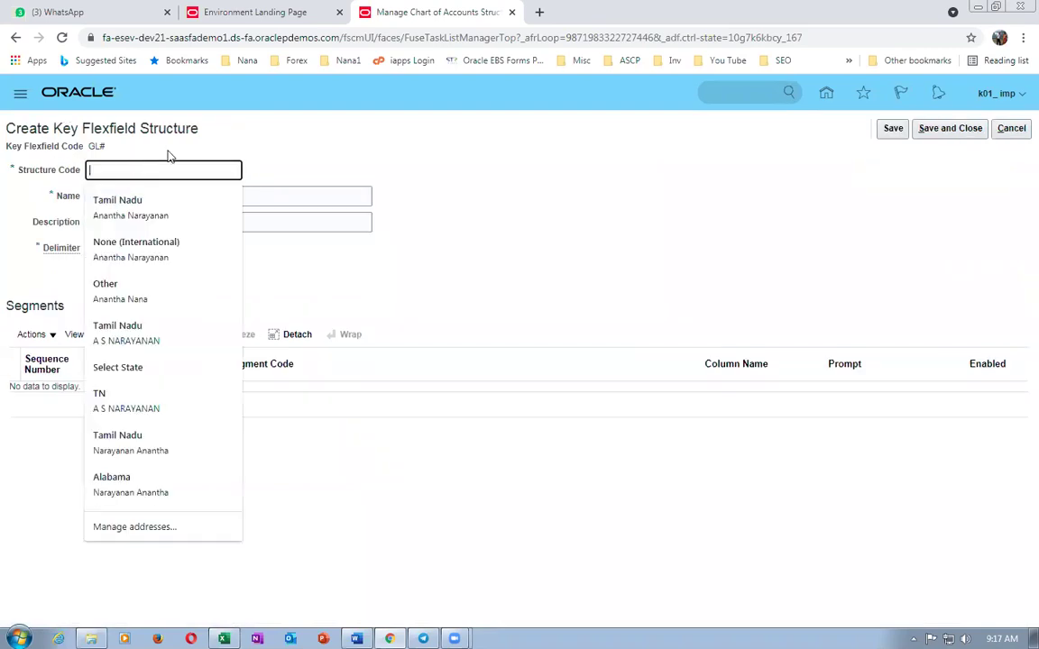
text(k01_Structure)
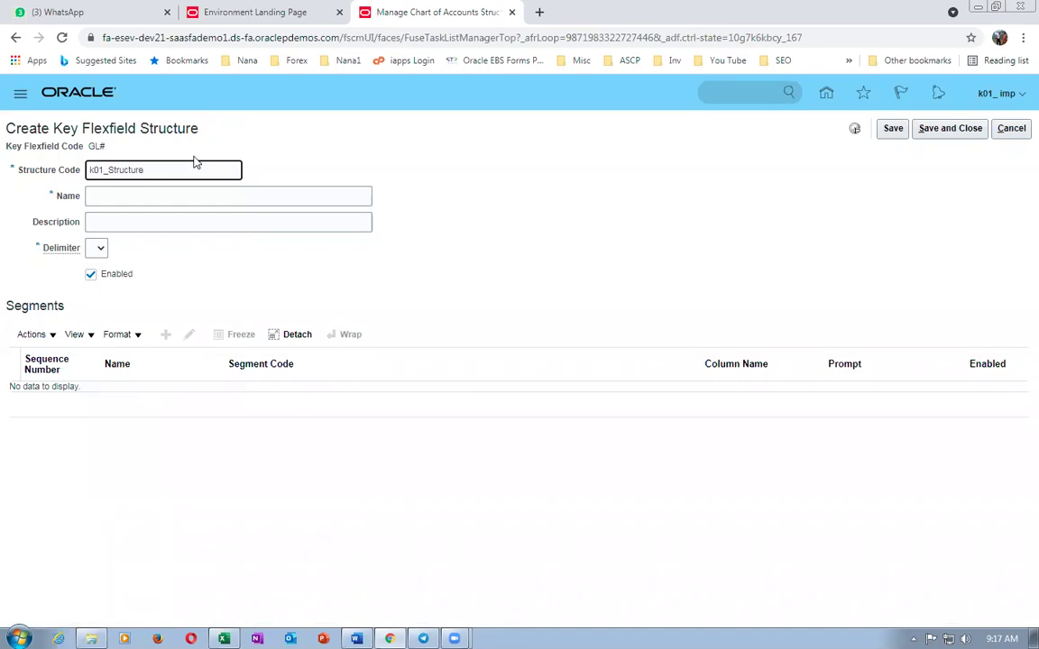
drag(194, 166, 3, 164)
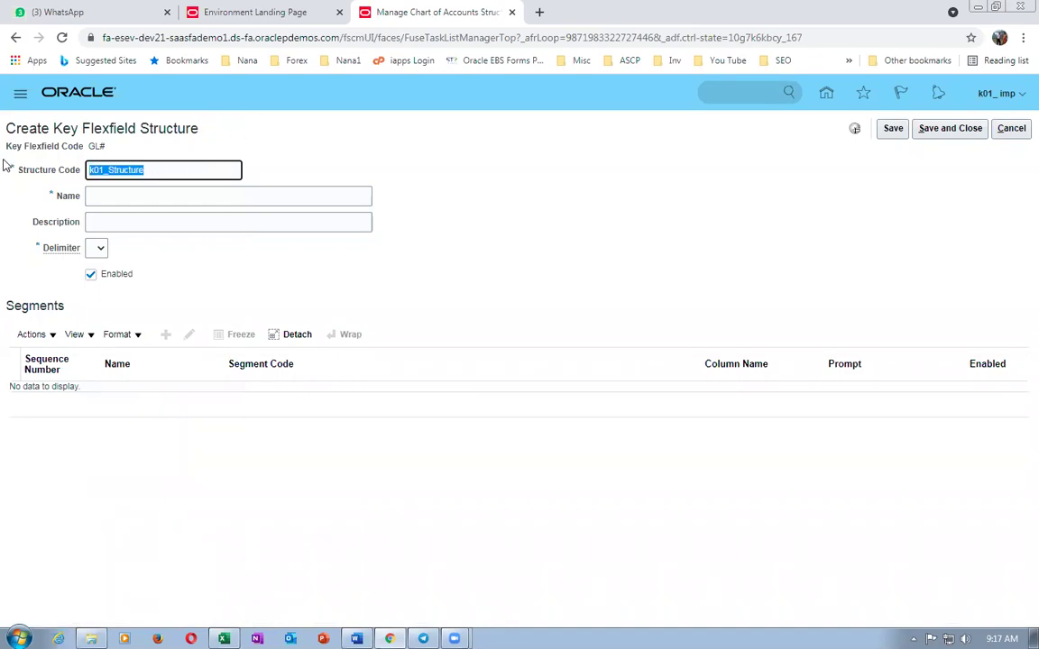
click(167, 195)
key(ctrl+v)
click(173, 223)
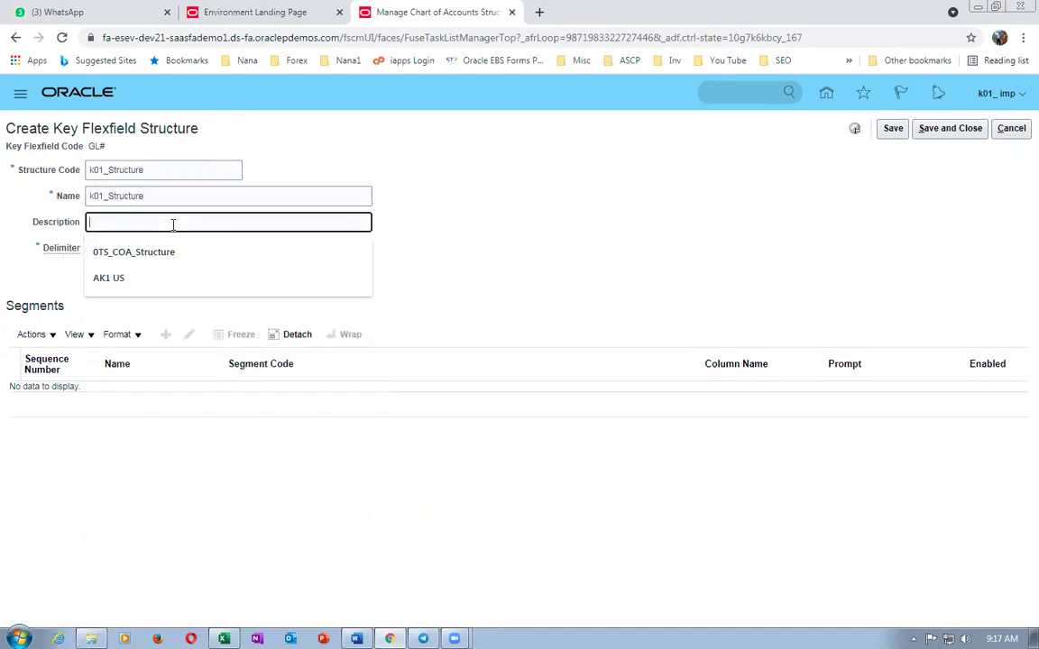
key(ctrl+v)
click(99, 252)
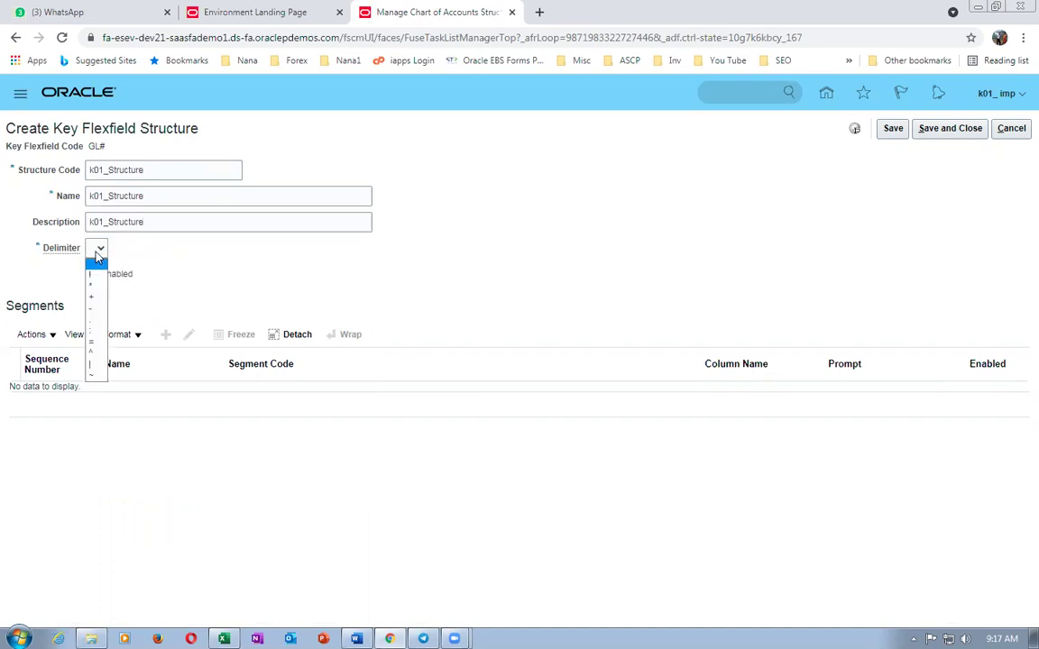
click(100, 283)
click(98, 253)
click(92, 297)
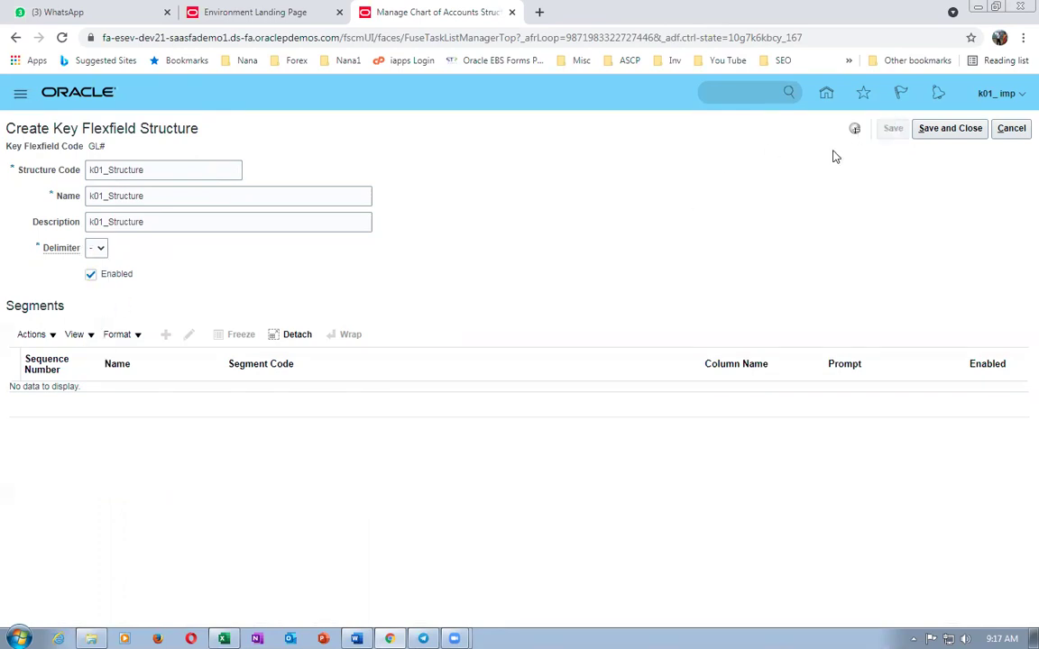
click(167, 330)
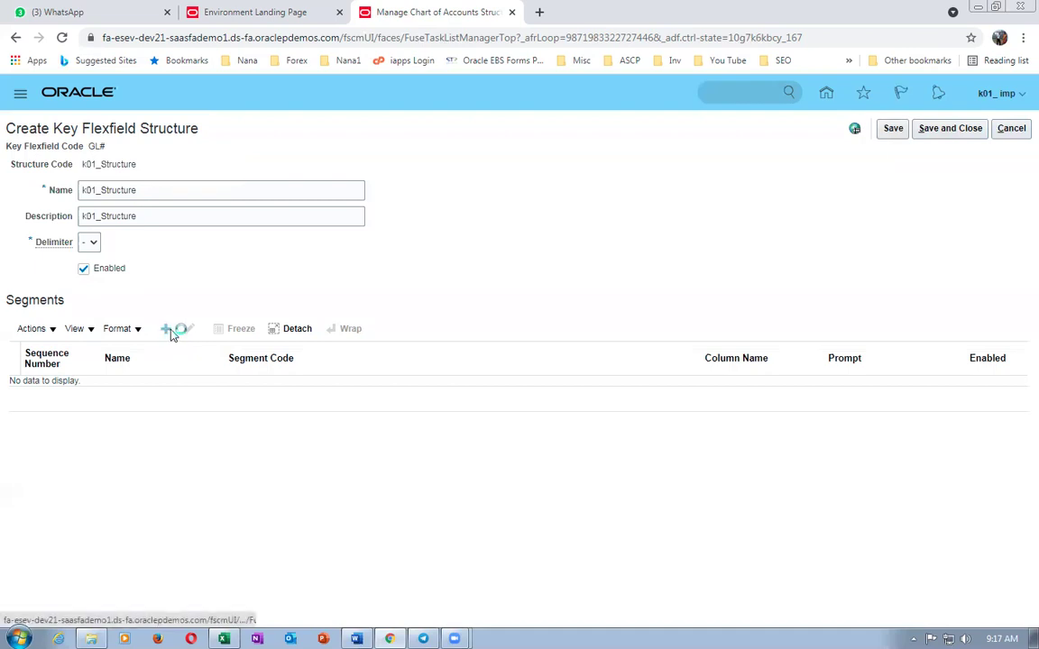
- Enter k01_Company as segment code, name, description, prompt and short prompt, with sequence 1
click(178, 203)
text(k01_Company)
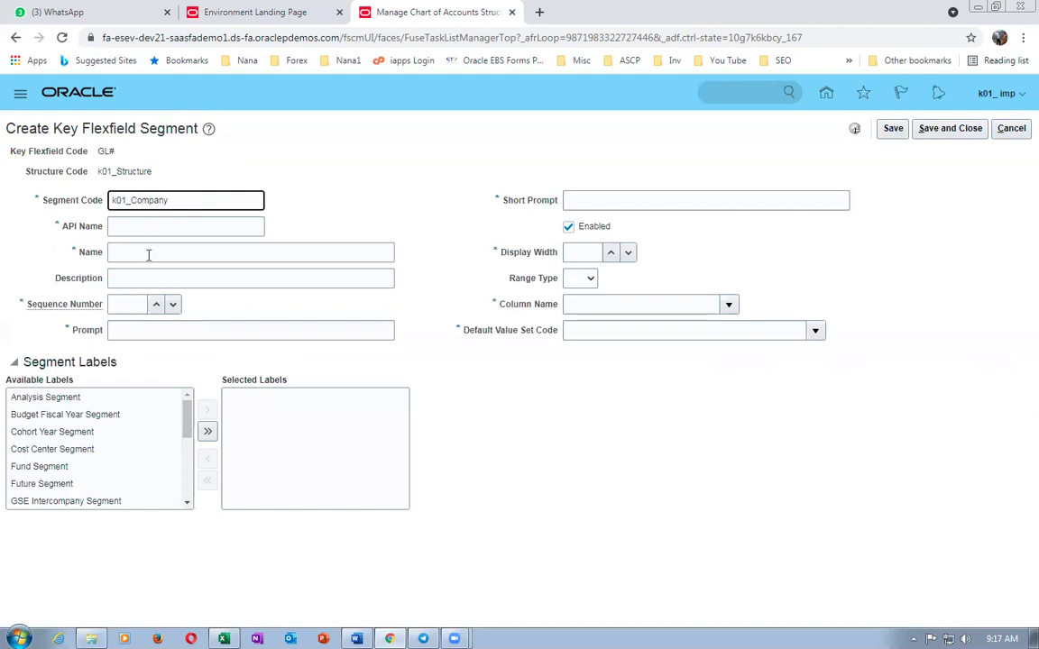
key(ctrl+a)
key(ctrl+c)
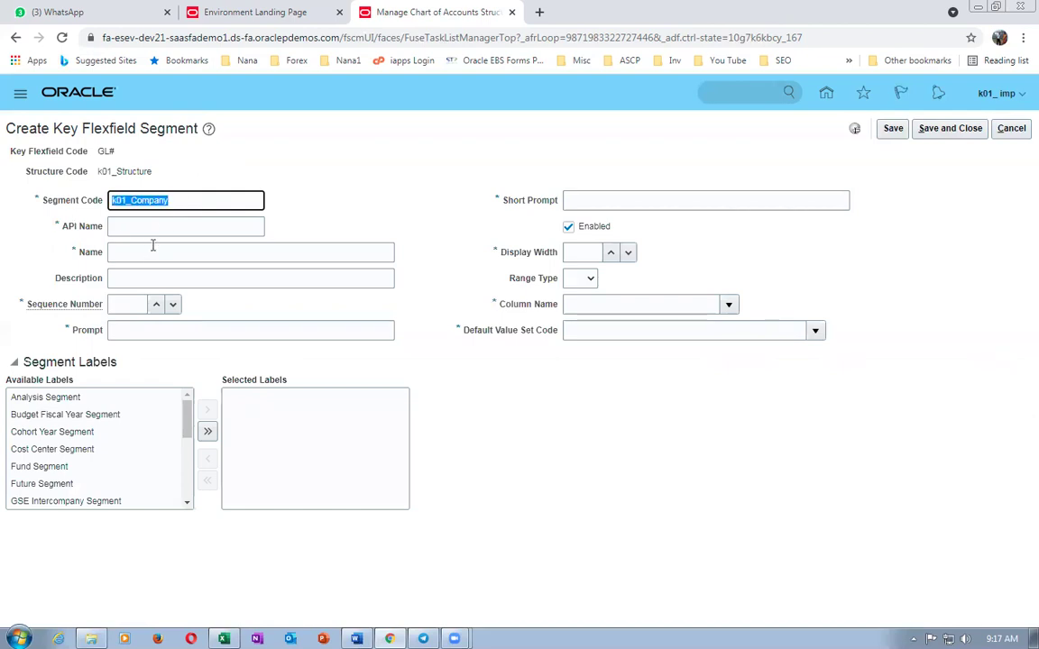
click(151, 226)
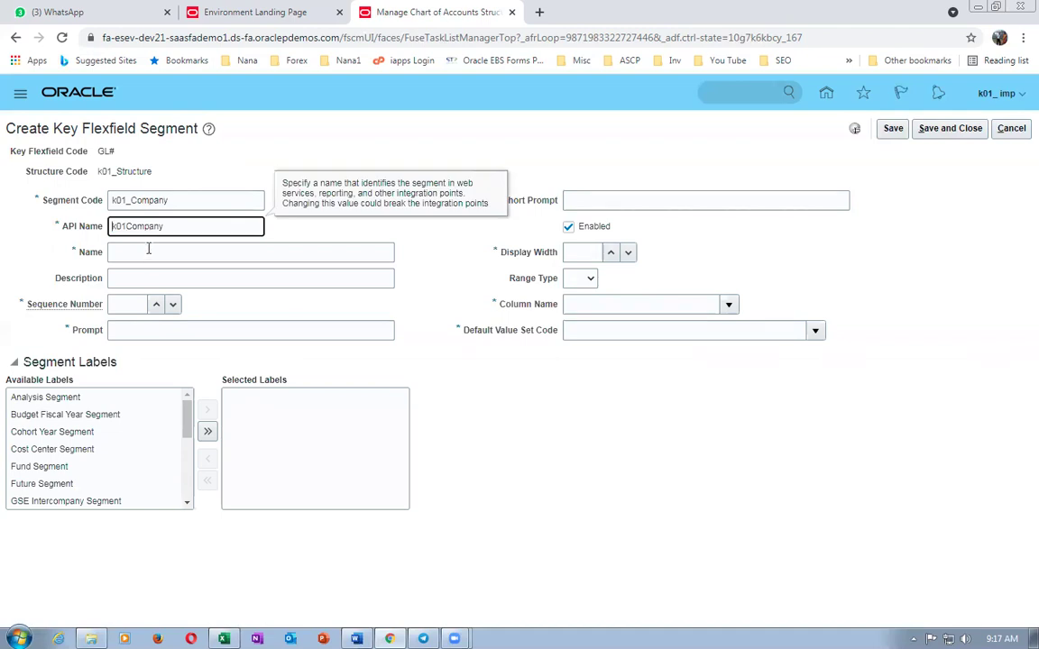
click(148, 252)
key(ctrl+v)
click(157, 277)
key(ctrl+v)
click(127, 304)
text(1)
click(140, 329)
key(ctrl+v)
click(581, 199)
key(ctrl+v)
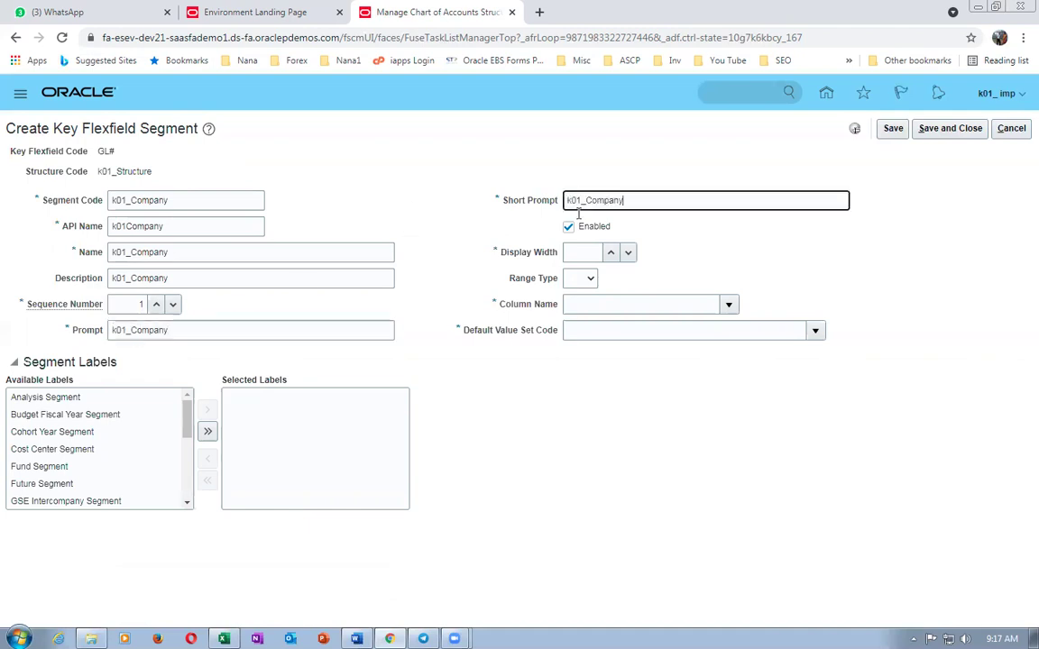
- Set display width 20, column SEGMENT1 and default value set k01_Company_VS1
click(576, 247)
text(20)
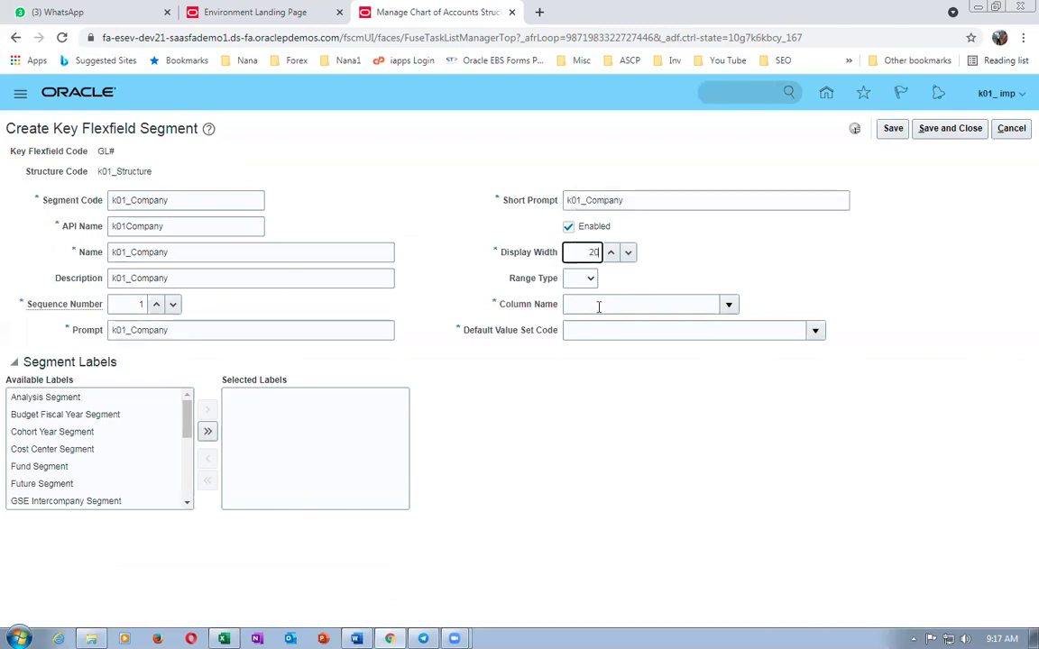
click(727, 303)
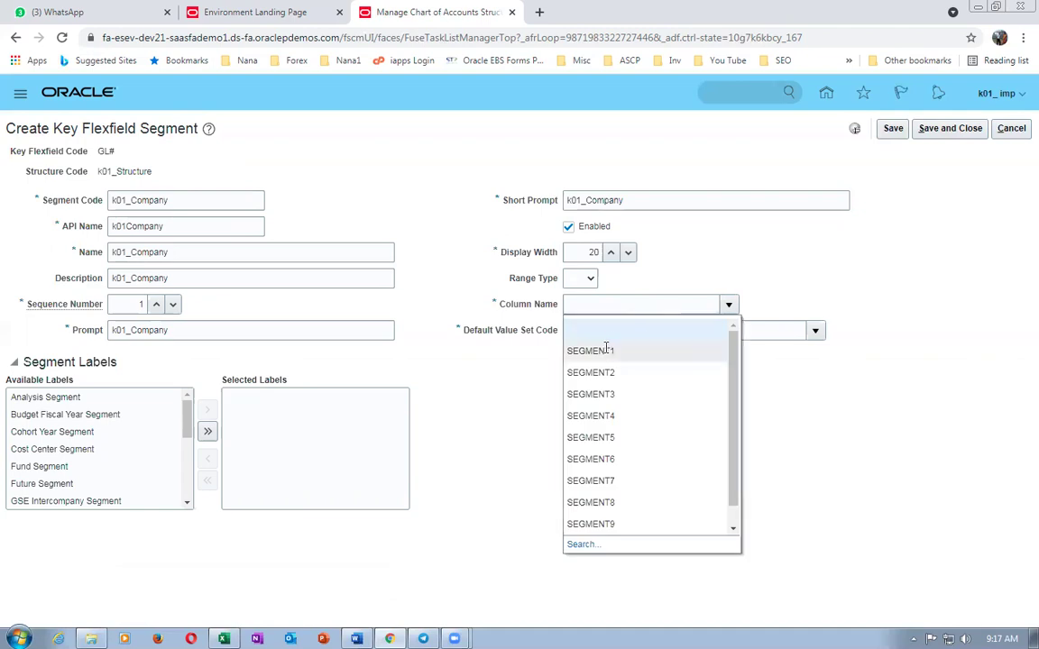
click(604, 351)
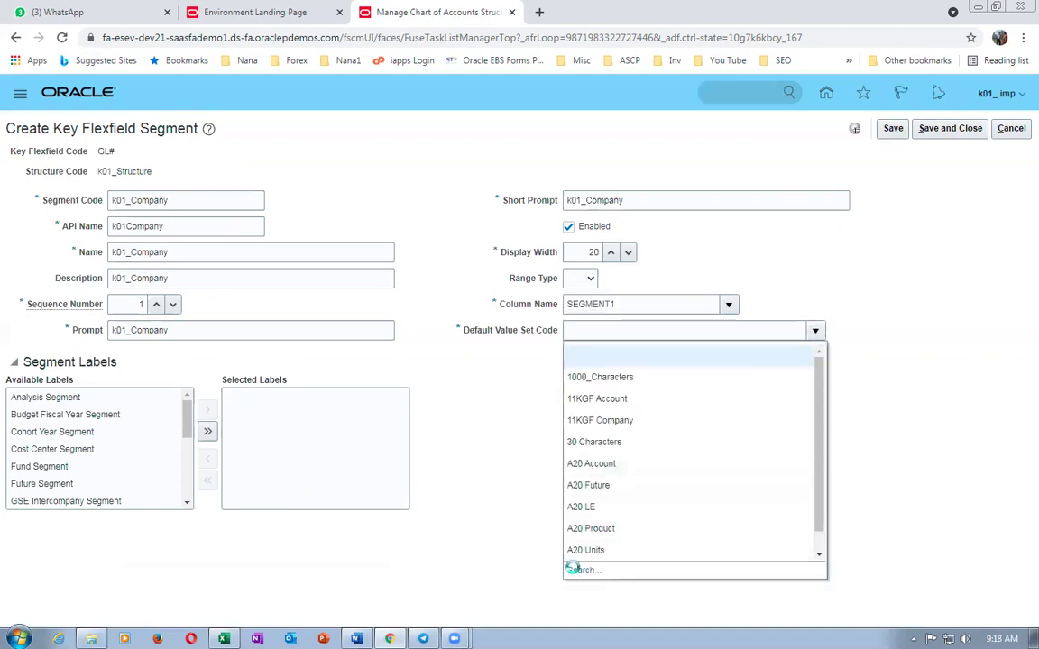
click(580, 569)
click(294, 283)
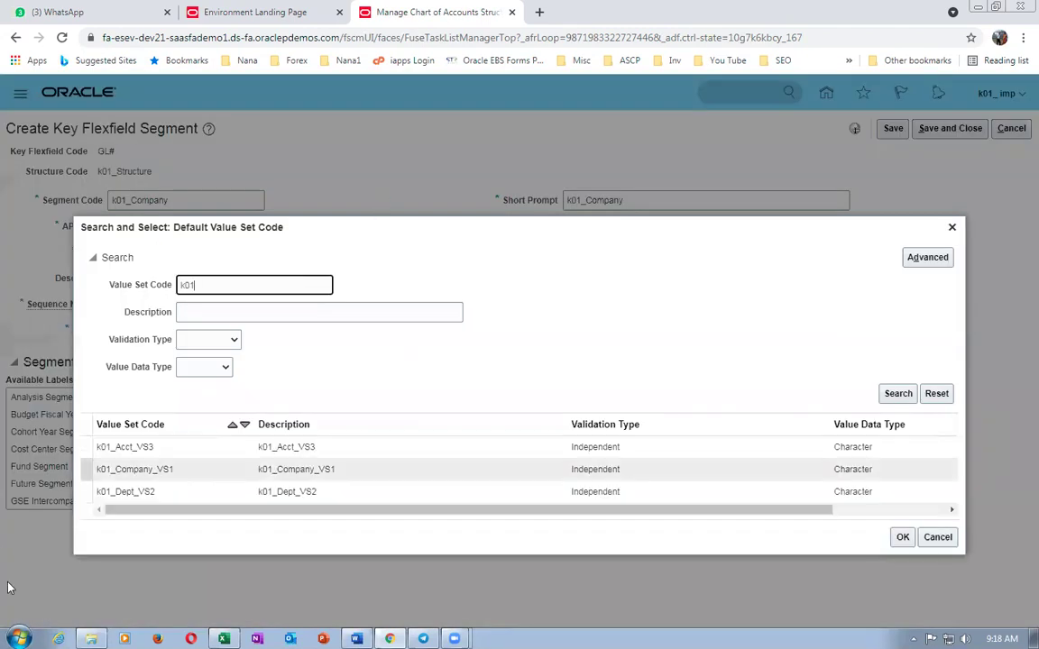
click(79, 435)
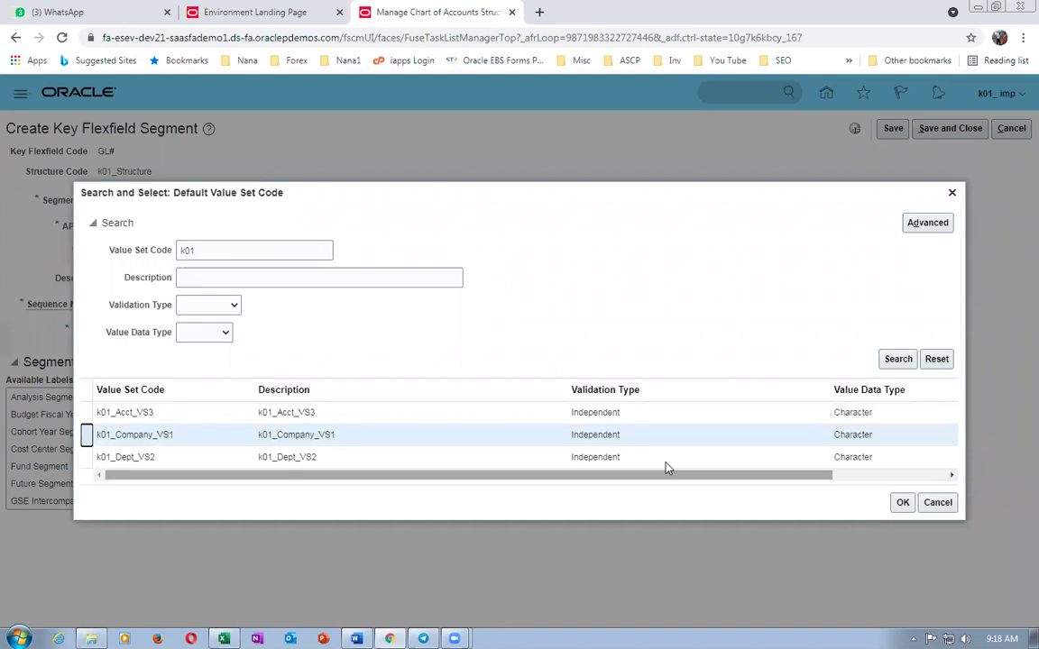
click(901, 504)
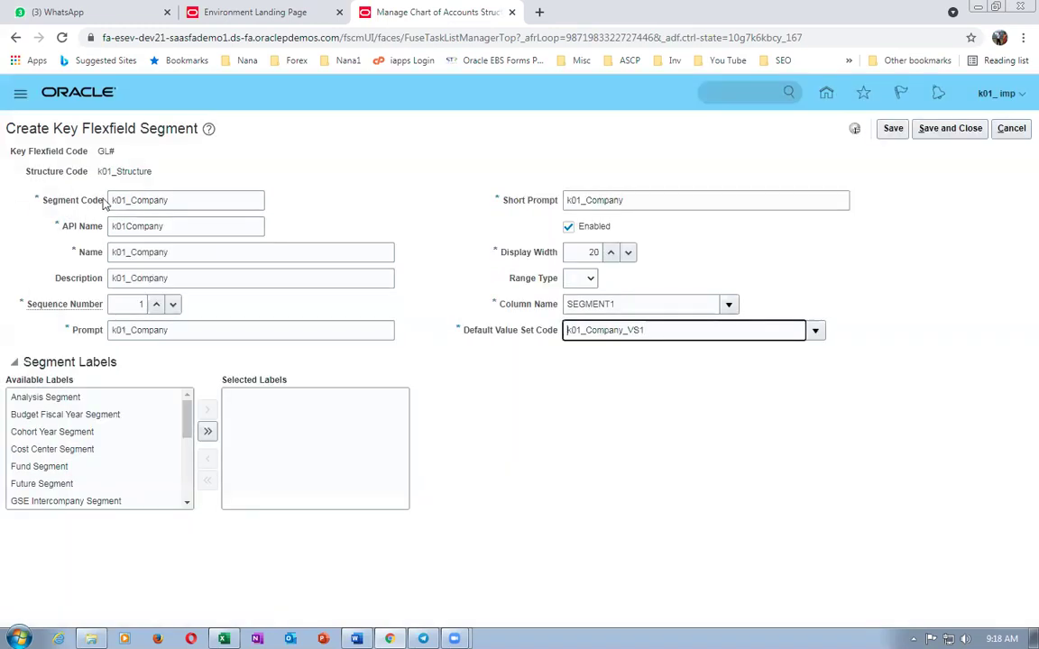
- Assign the Primary Balancing Segment label, save the segment, and start another
drag(186, 424, 205, 478)
click(153, 485)
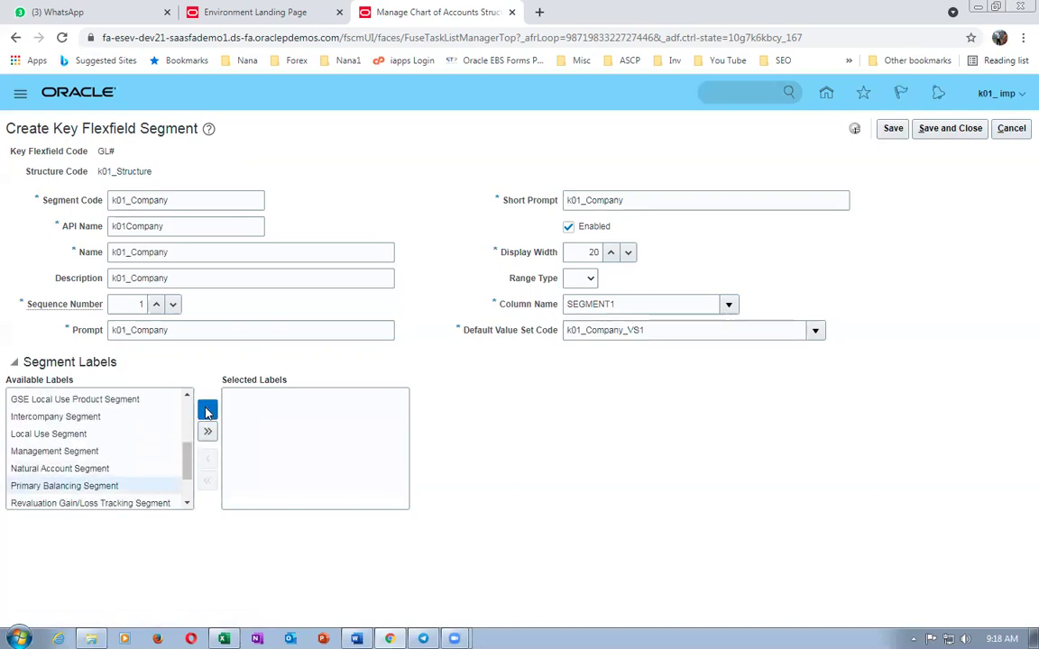
click(208, 410)
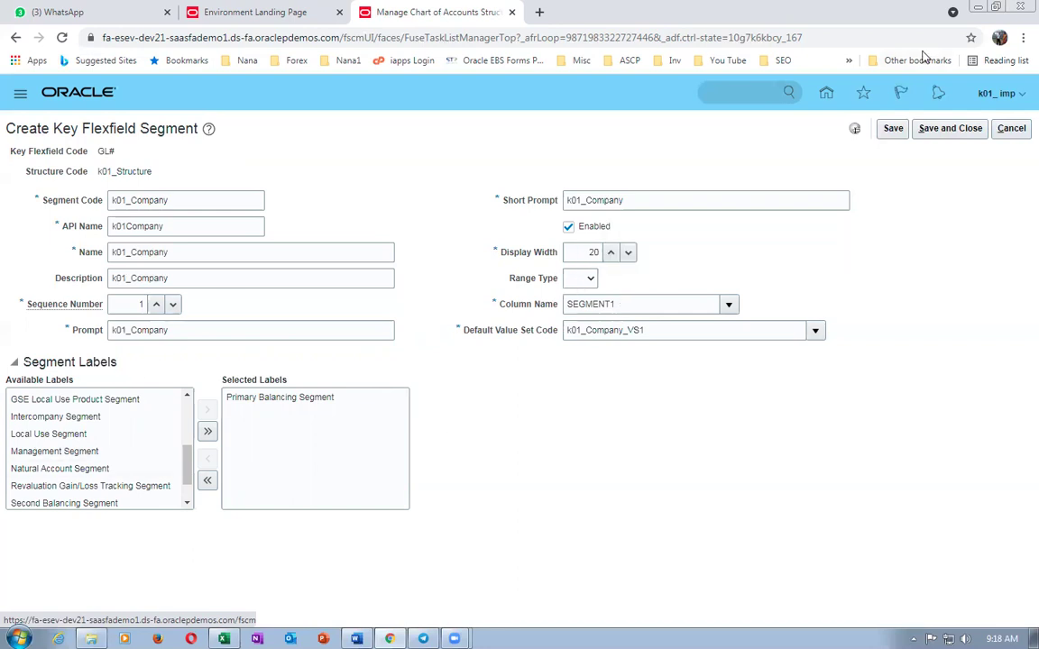
click(931, 128)
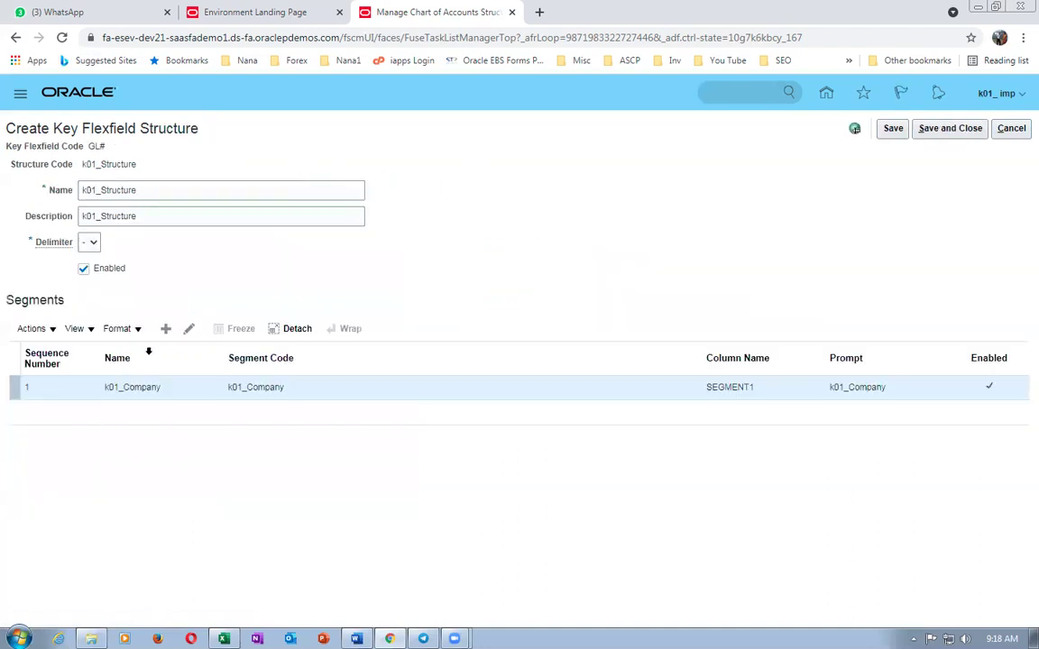
click(165, 330)
- Enter k01_Dept as segment code, name, description, prompt and short prompt, with sequence 2
click(149, 199)
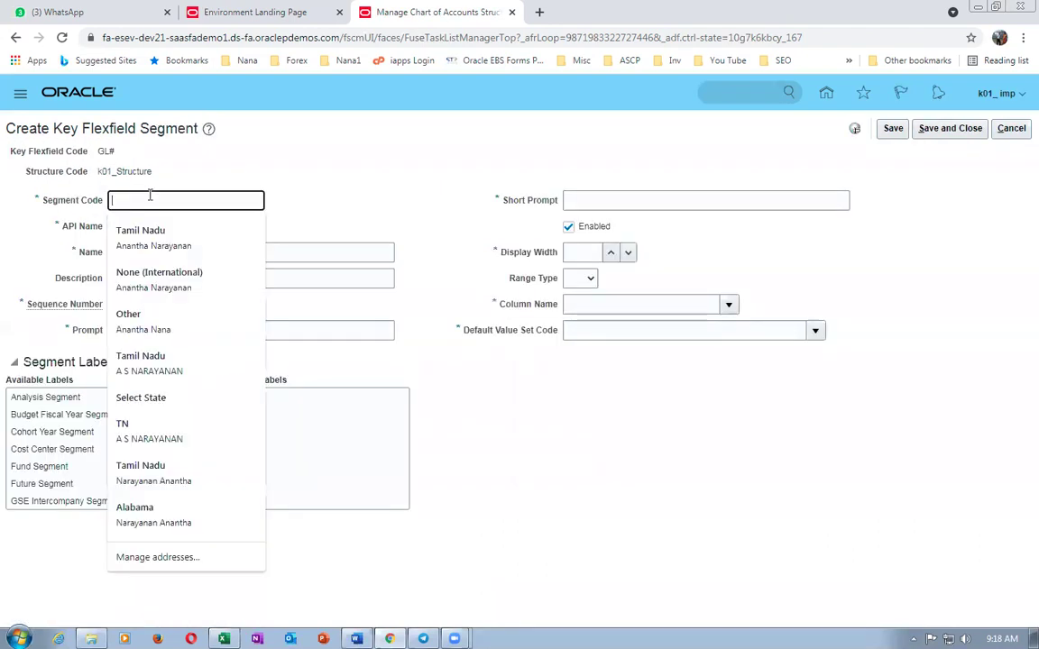
text(k01_)
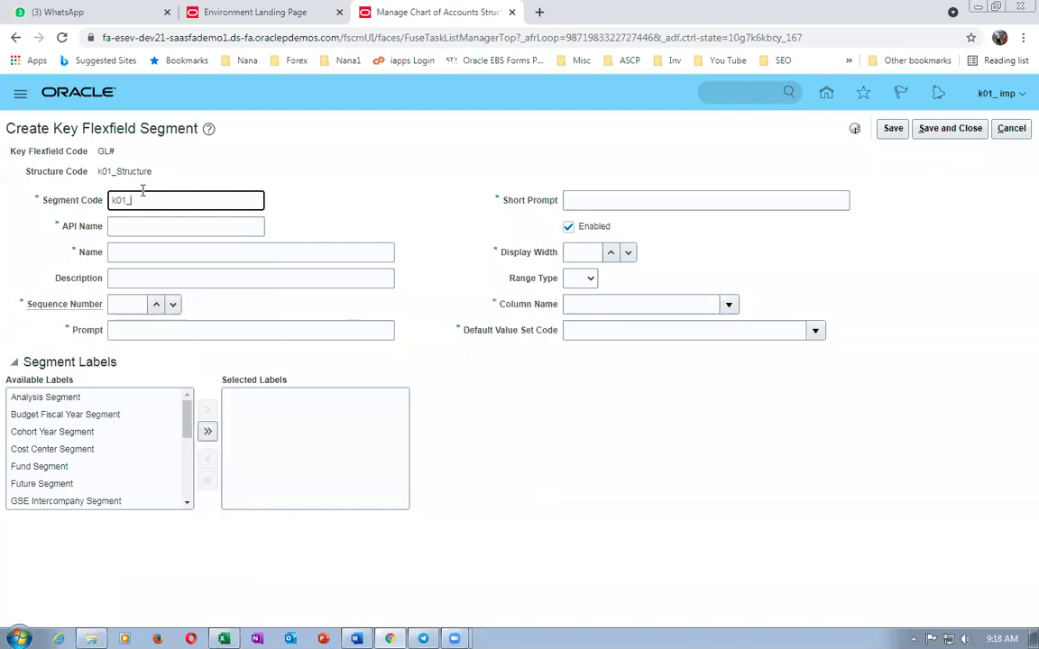
text(Dept)
drag(174, 201, 19, 192)
key(ctrl+c)
key(Tab)
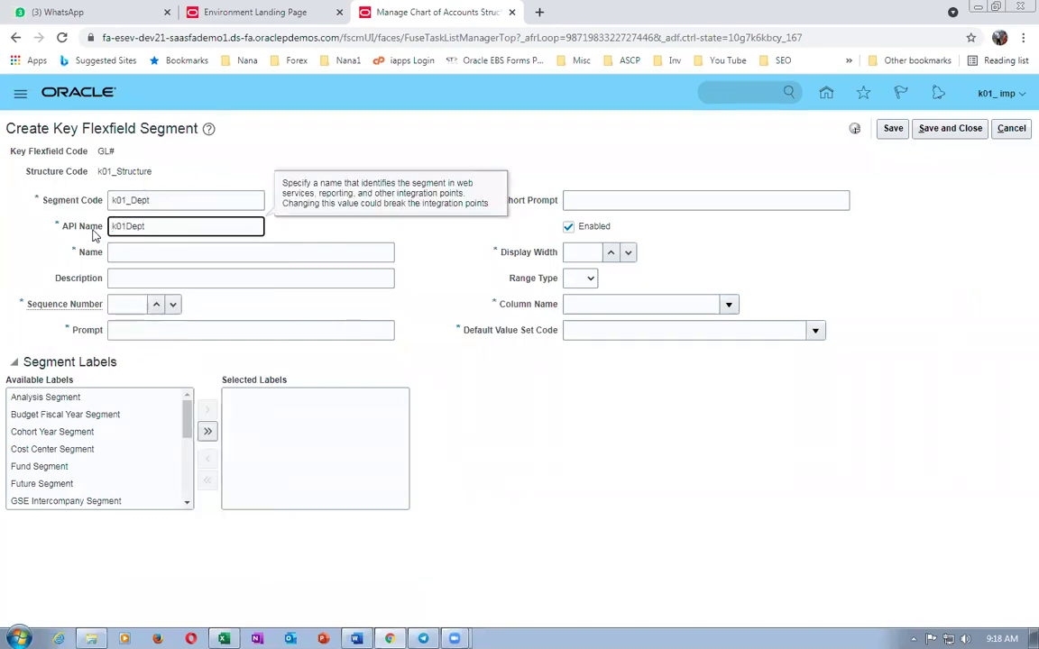
click(125, 252)
key(ctrl+v)
click(146, 279)
key(ctrl+v)
click(125, 306)
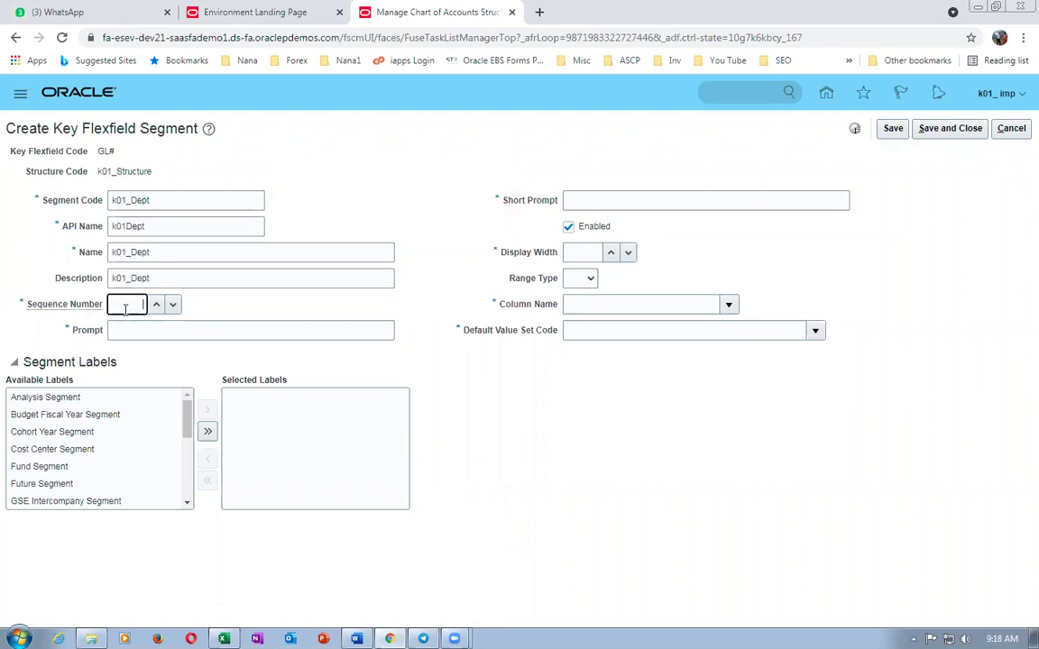
text(2)
click(128, 332)
key(ctrl+v)
click(597, 201)
key(ctrl+v)
- Assign column SEGMENT2, value set k01_Dept_VS2 and the Cost Center Segment label, then save
click(571, 251)
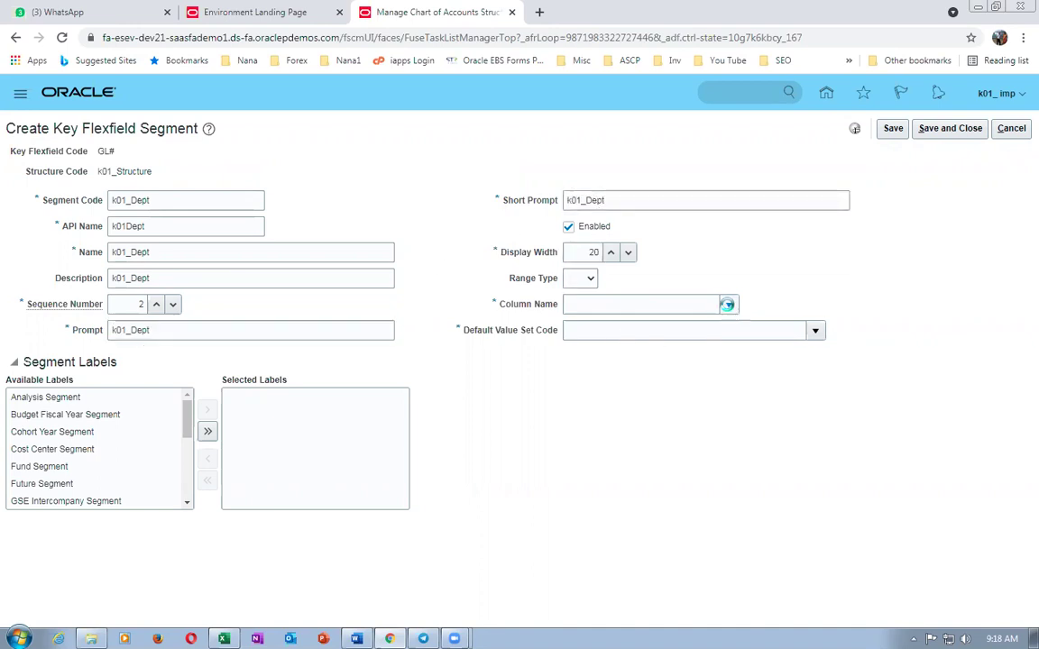
click(727, 303)
click(639, 374)
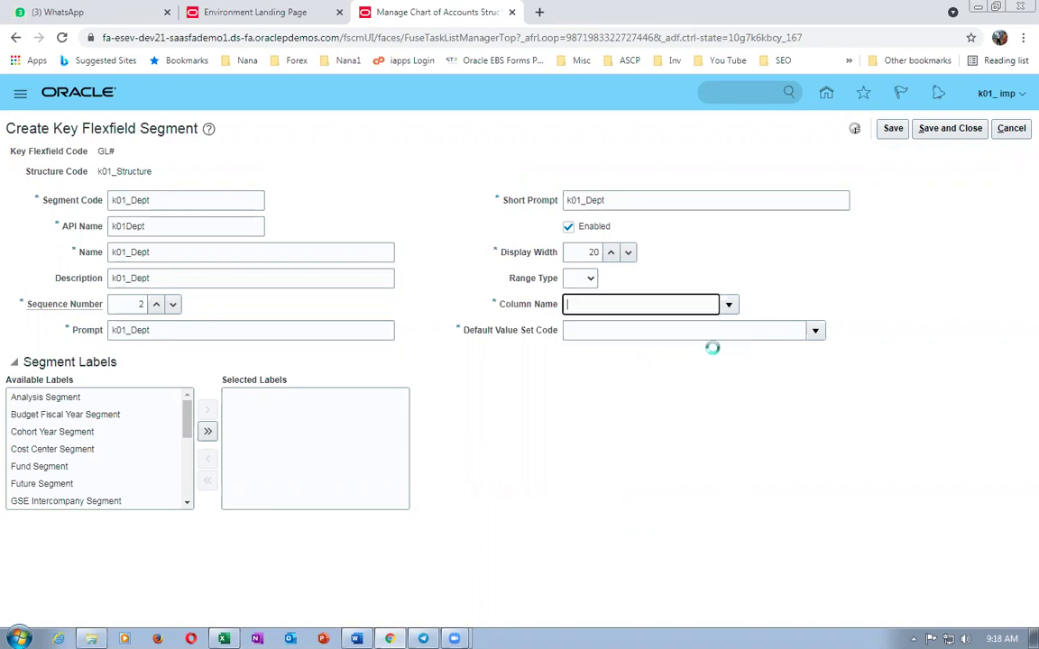
click(814, 330)
click(582, 569)
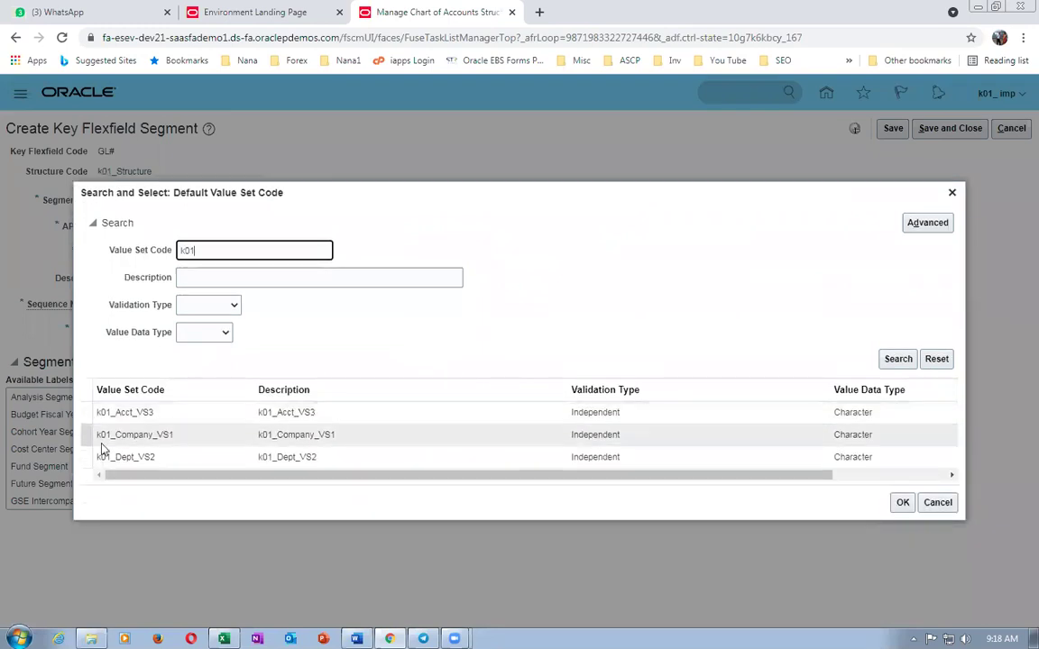
click(807, 460)
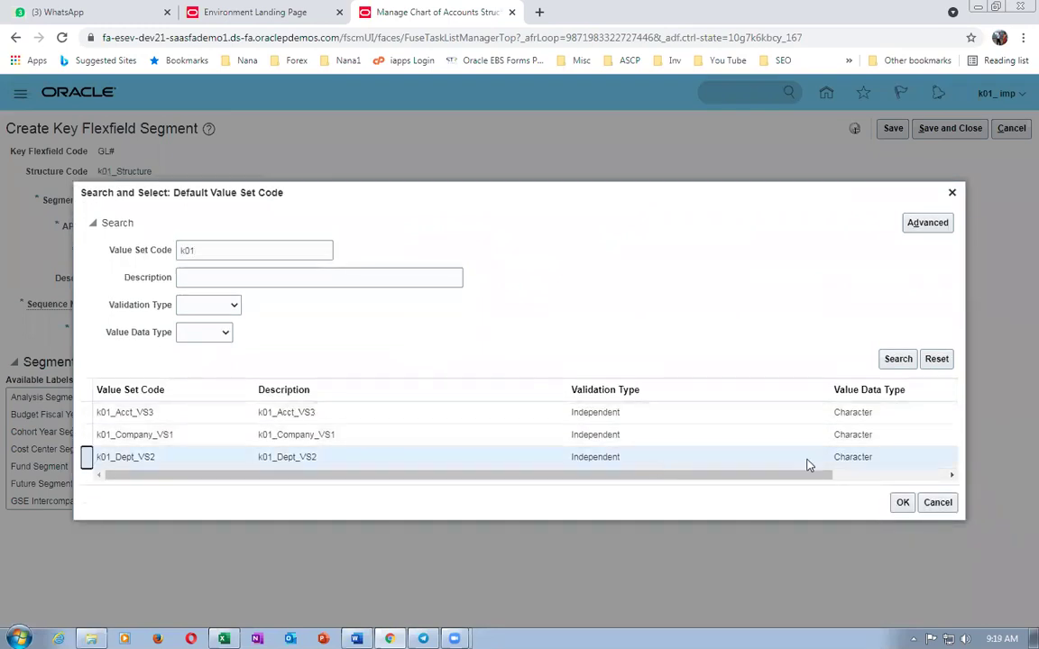
click(897, 503)
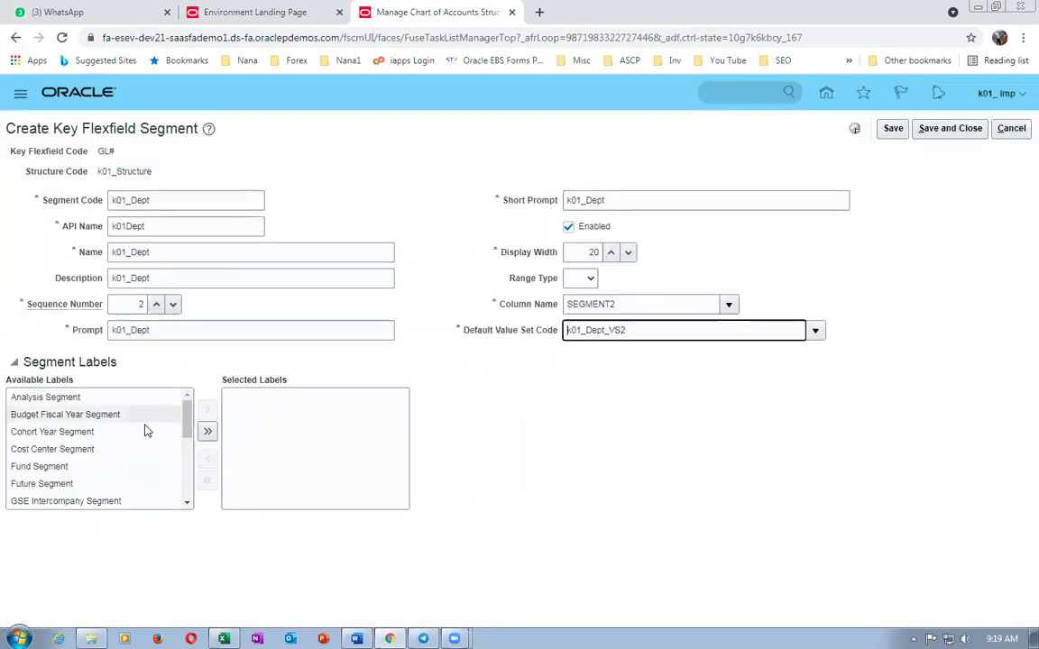
click(71, 451)
click(207, 410)
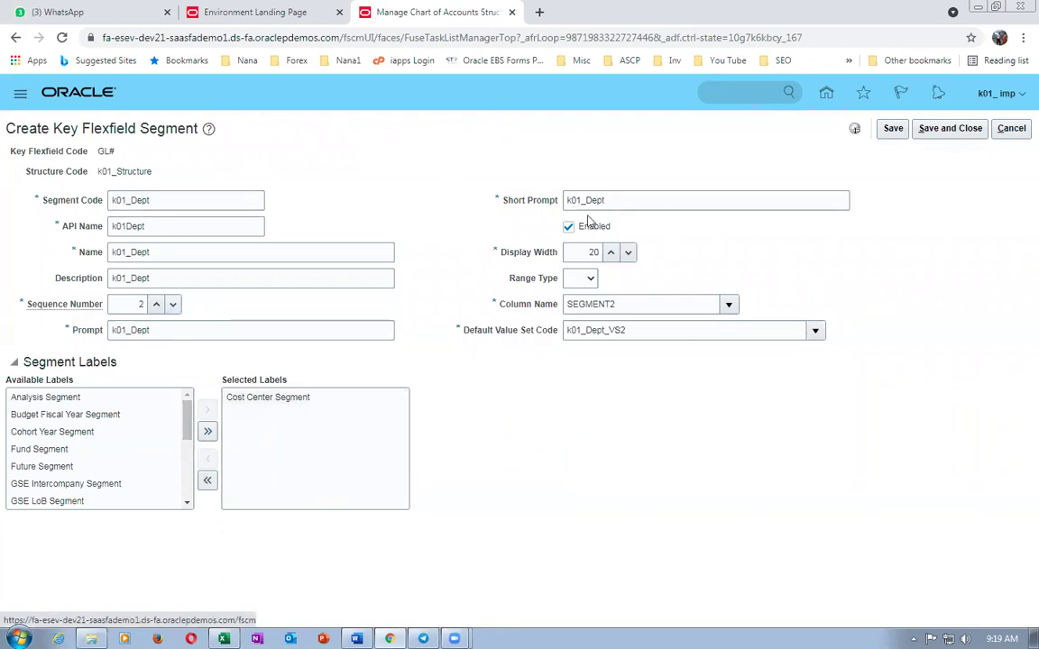
click(949, 128)
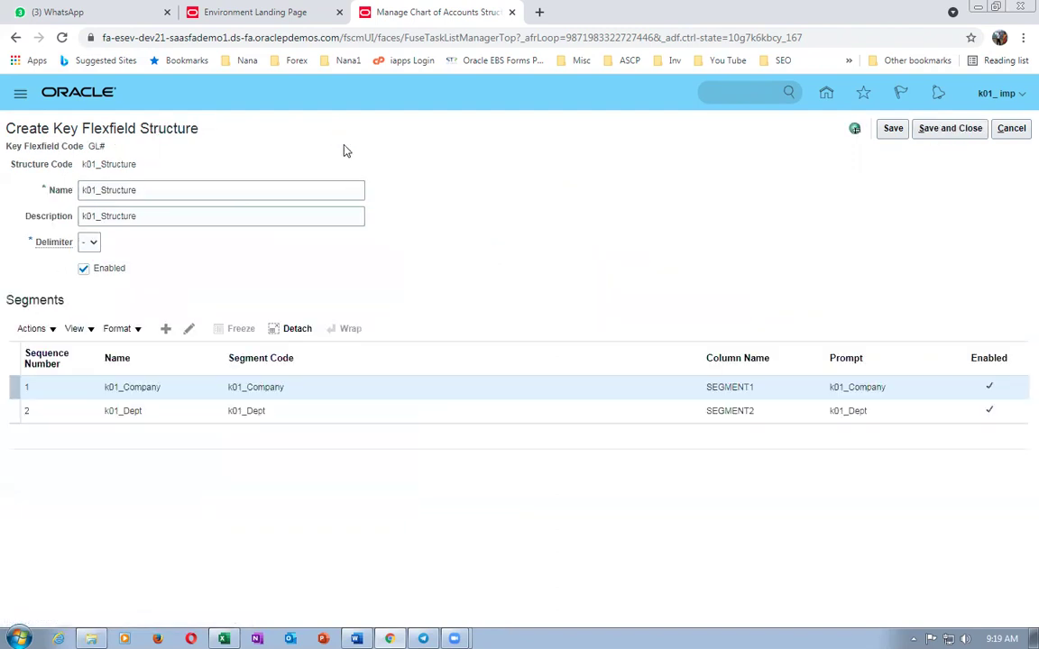
- Add segment k01_Accounting with matching name, description, prompt and short prompt, and sequence 3
click(165, 328)
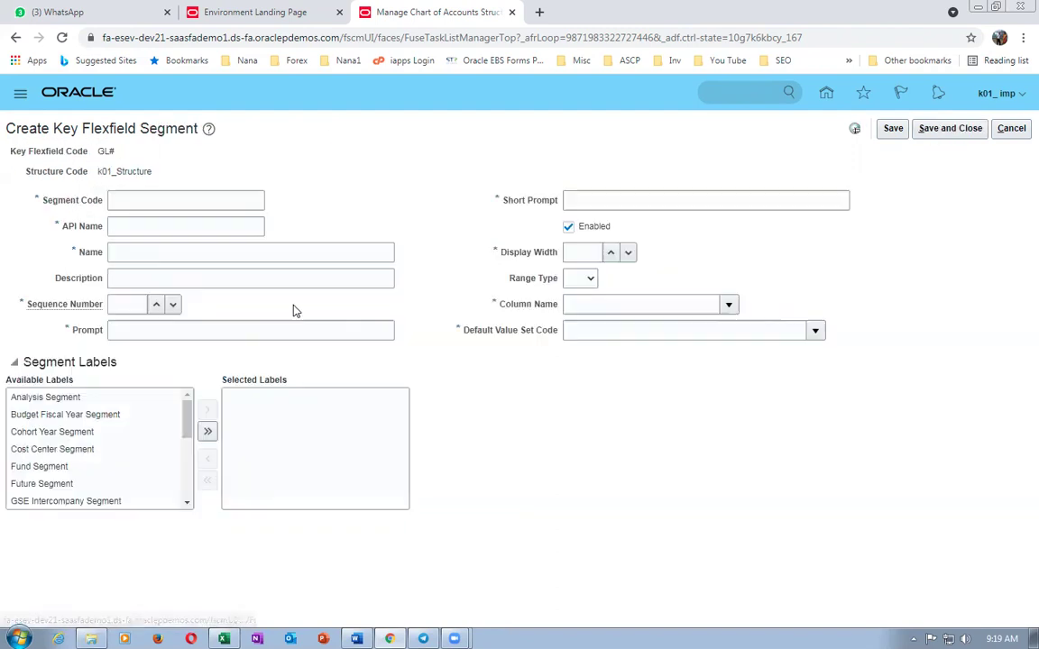
click(133, 200)
text(k01_Accounting)
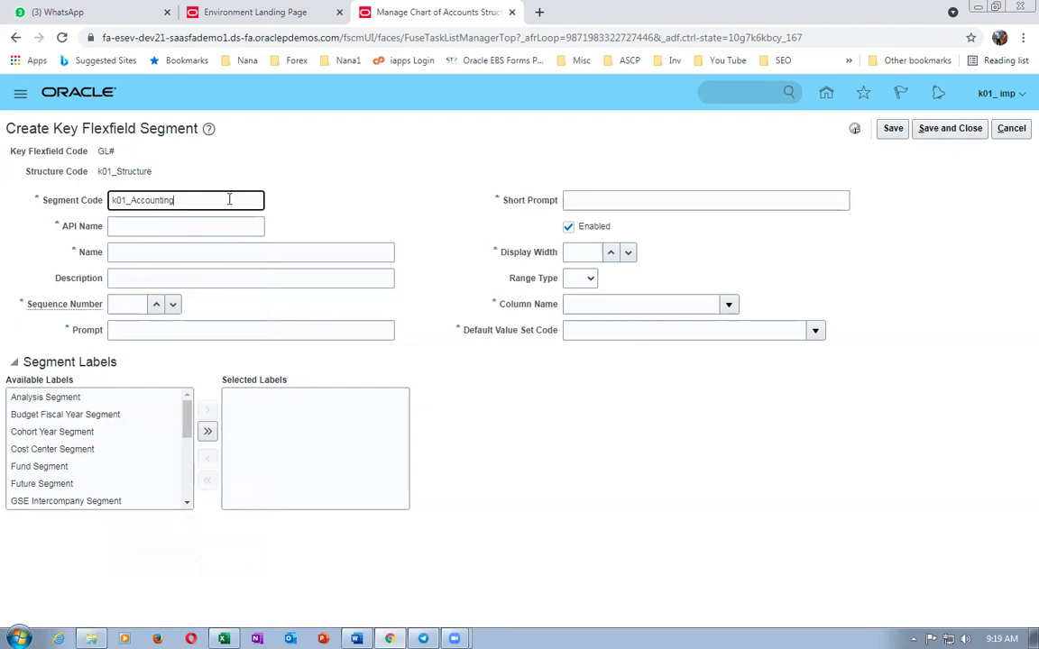
drag(229, 199, 4, 223)
key(ctrl+c)
click(138, 227)
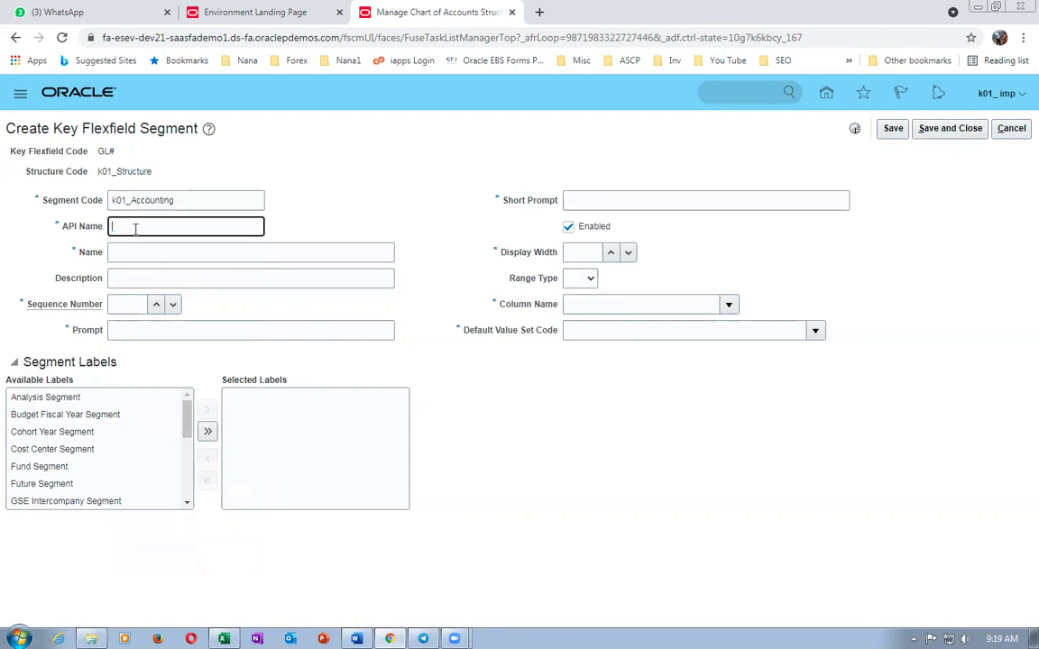
click(144, 251)
key(ctrl+v)
click(156, 276)
key(ctrl+v)
click(111, 304)
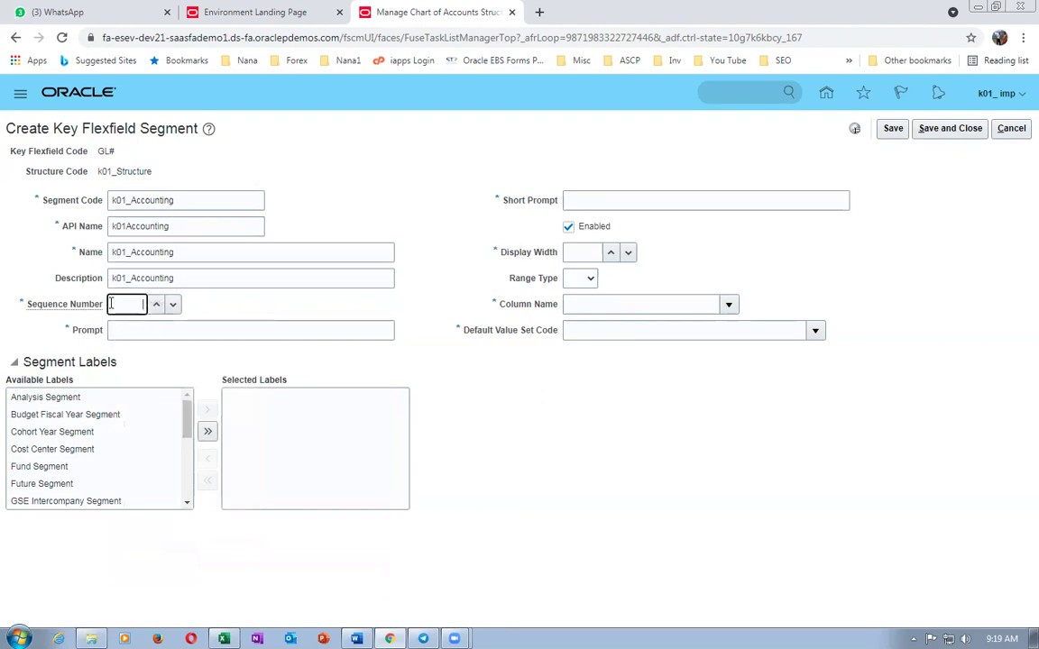
text(3)
click(121, 330)
key(ctrl+v)
click(622, 200)
key(ctrl+v)
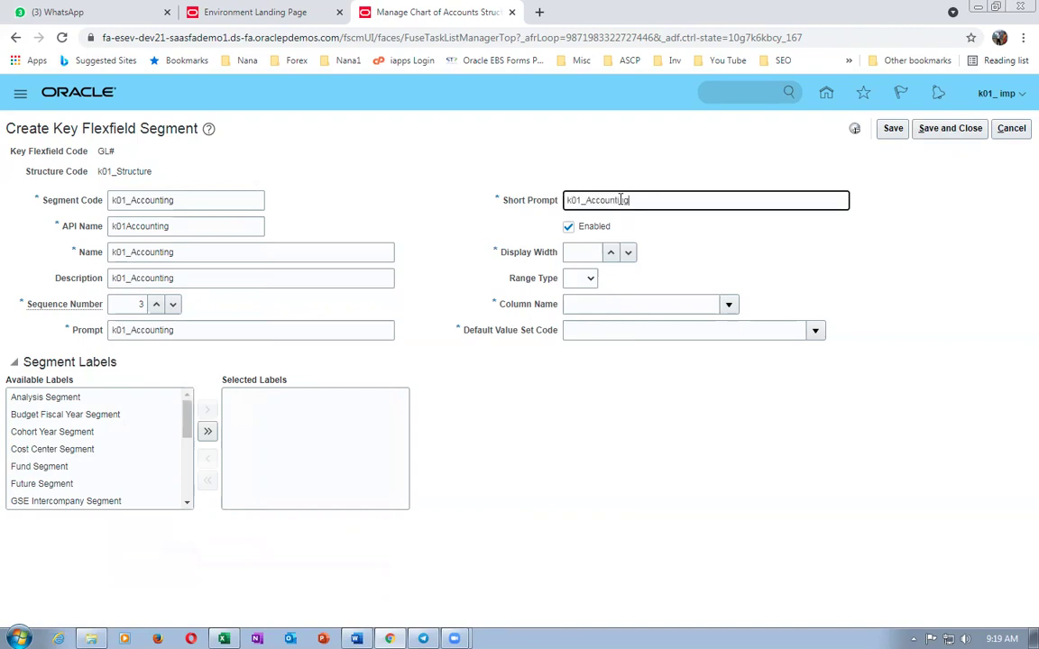
- Set width 20, column SEGMENT3 and default value set k01_Acct_VS3, found by searching k01
click(583, 255)
text(20)
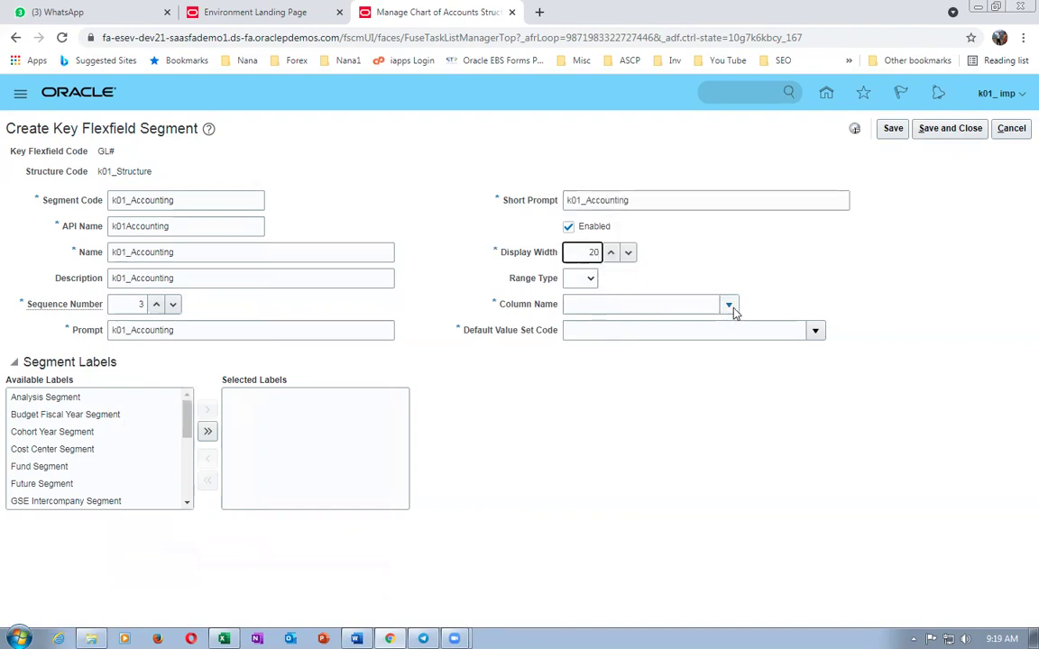
click(726, 304)
click(623, 394)
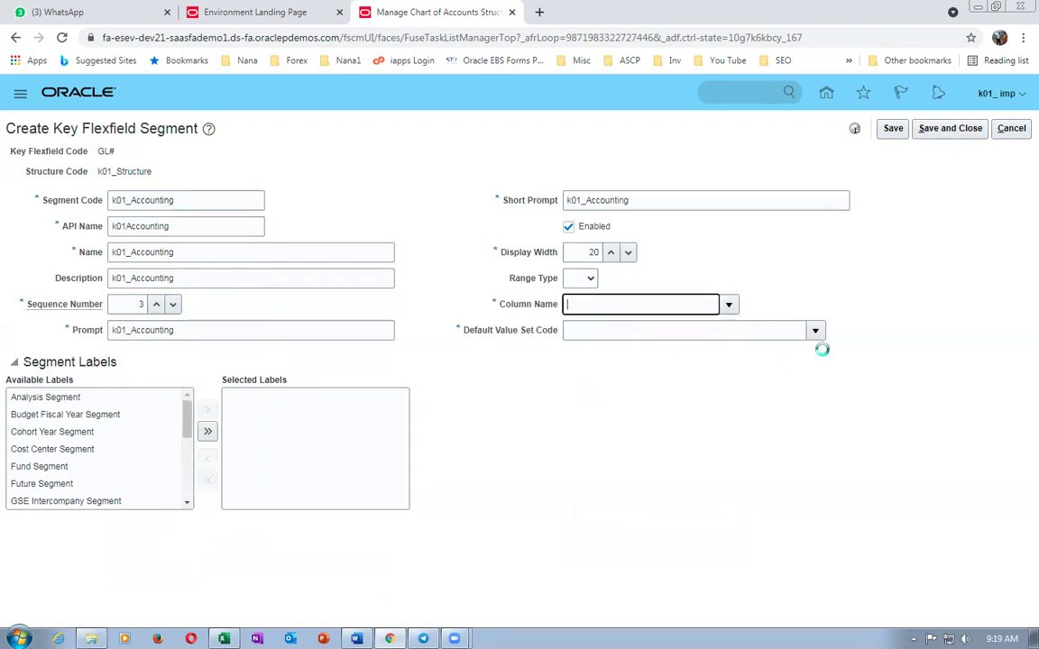
click(814, 330)
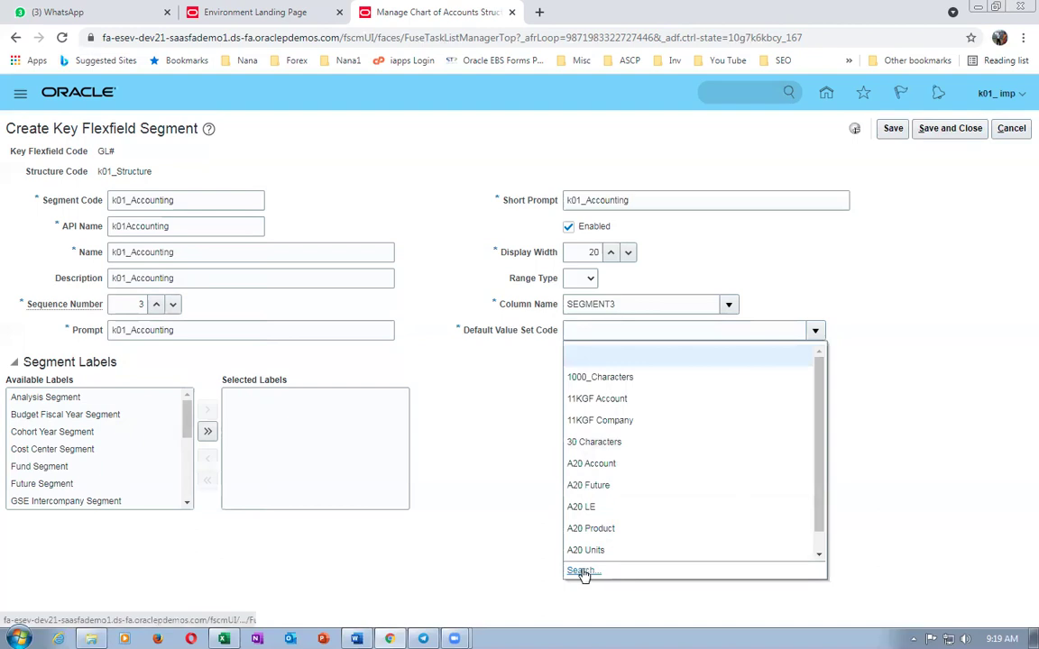
click(580, 571)
click(273, 283)
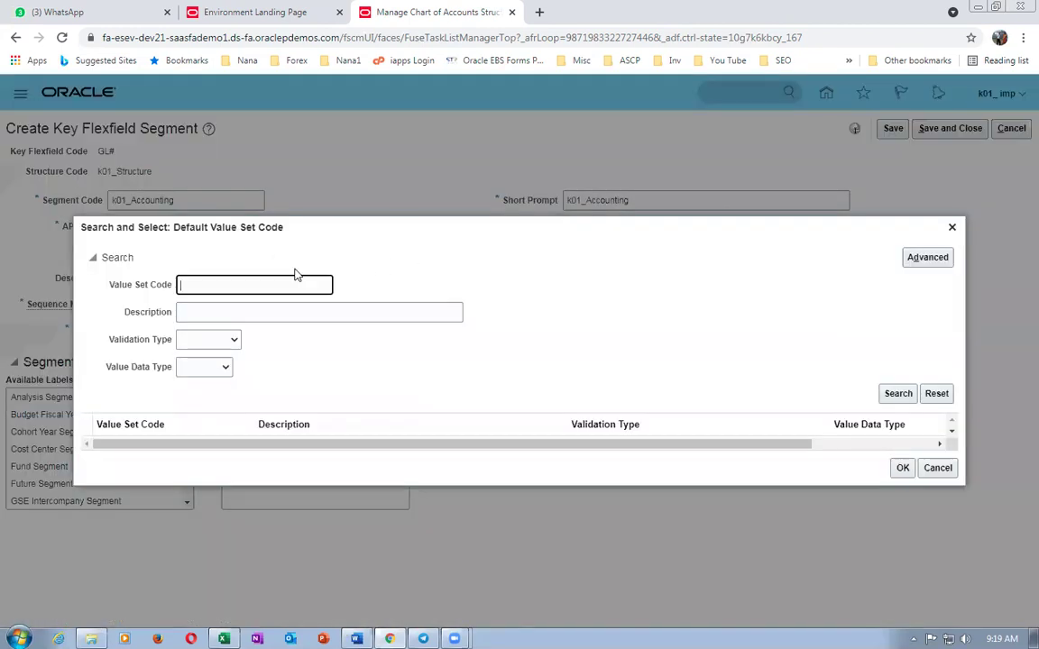
text(k01)
key(Return)
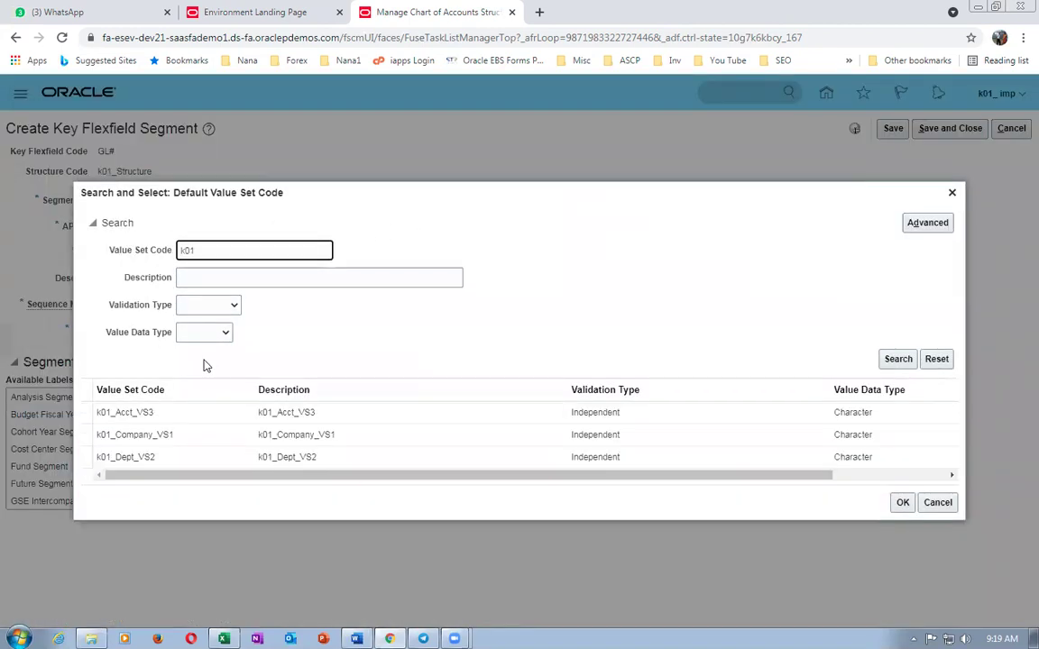
click(85, 416)
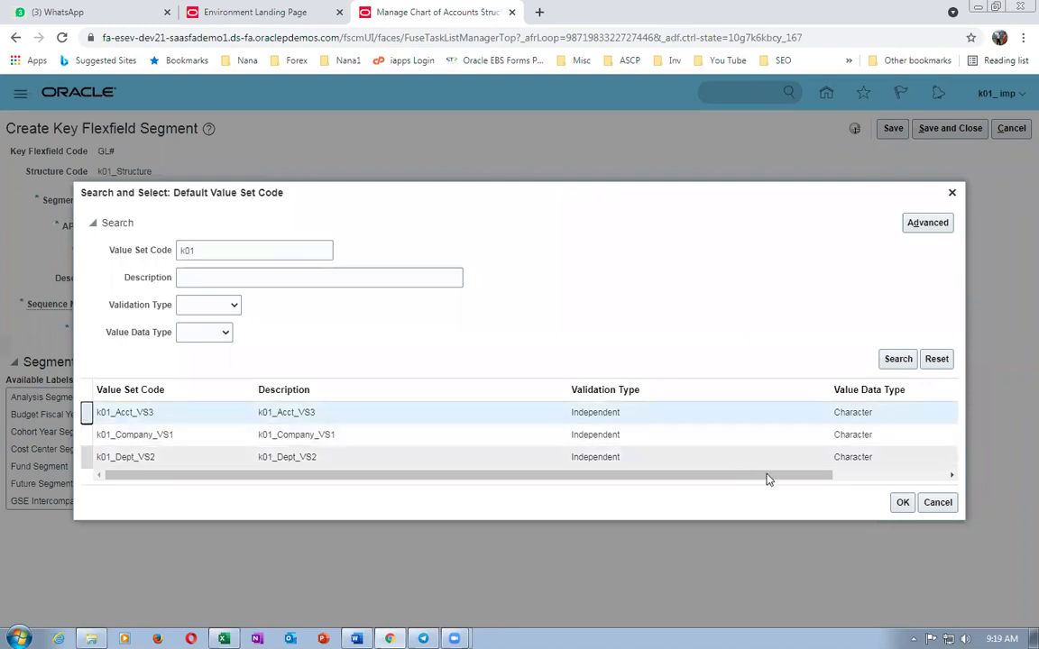
click(902, 502)
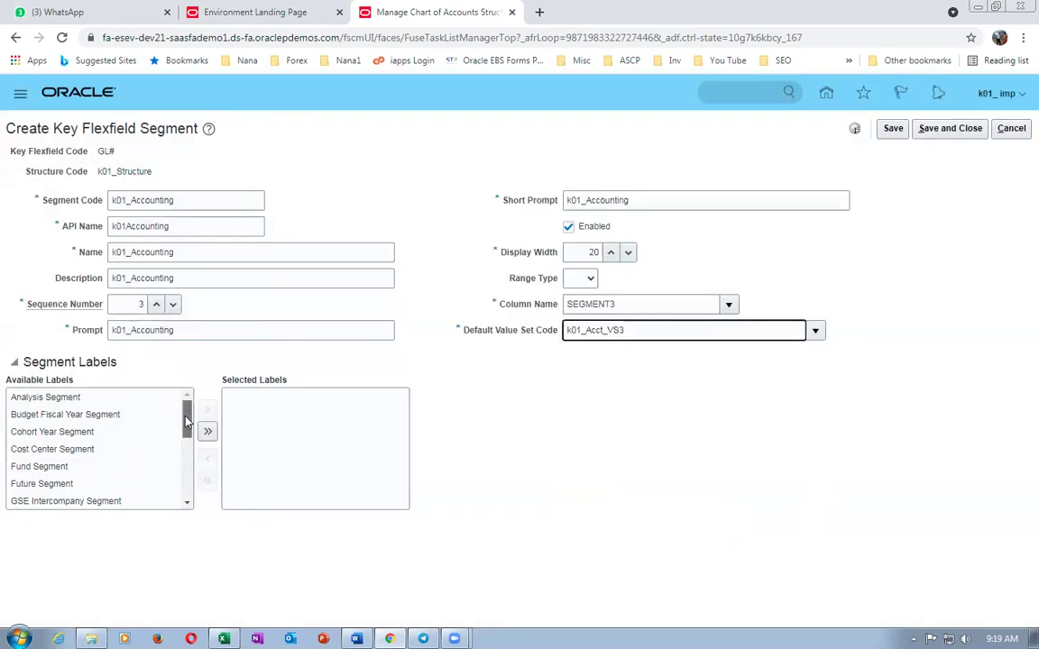
- Add the Natural Account Segment label, save the segment, and save the structure
drag(181, 416, 183, 467)
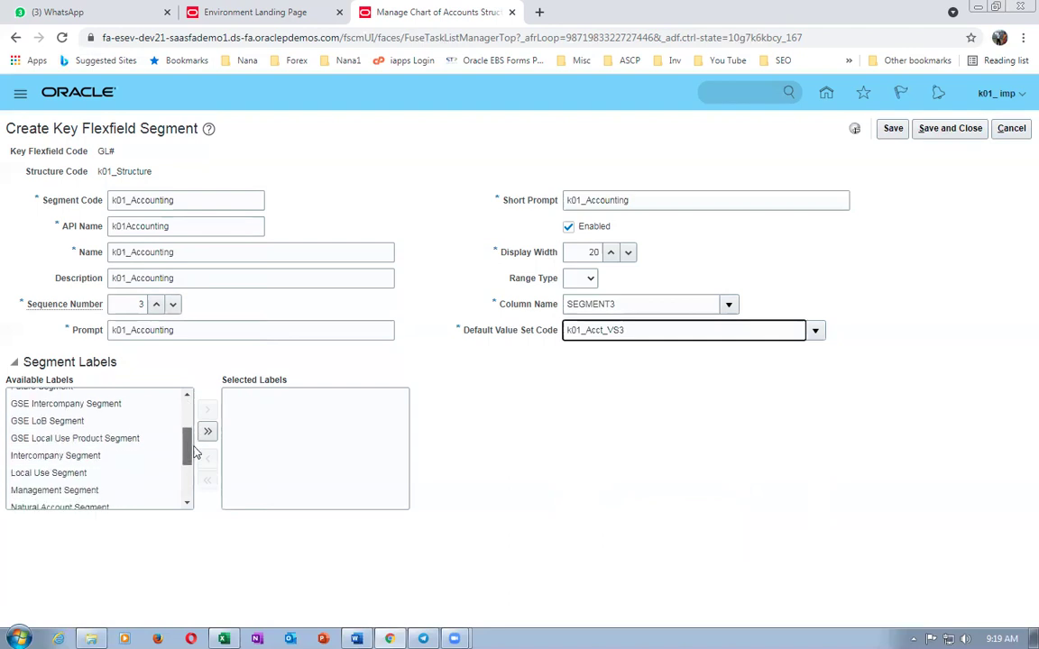
click(144, 505)
click(206, 412)
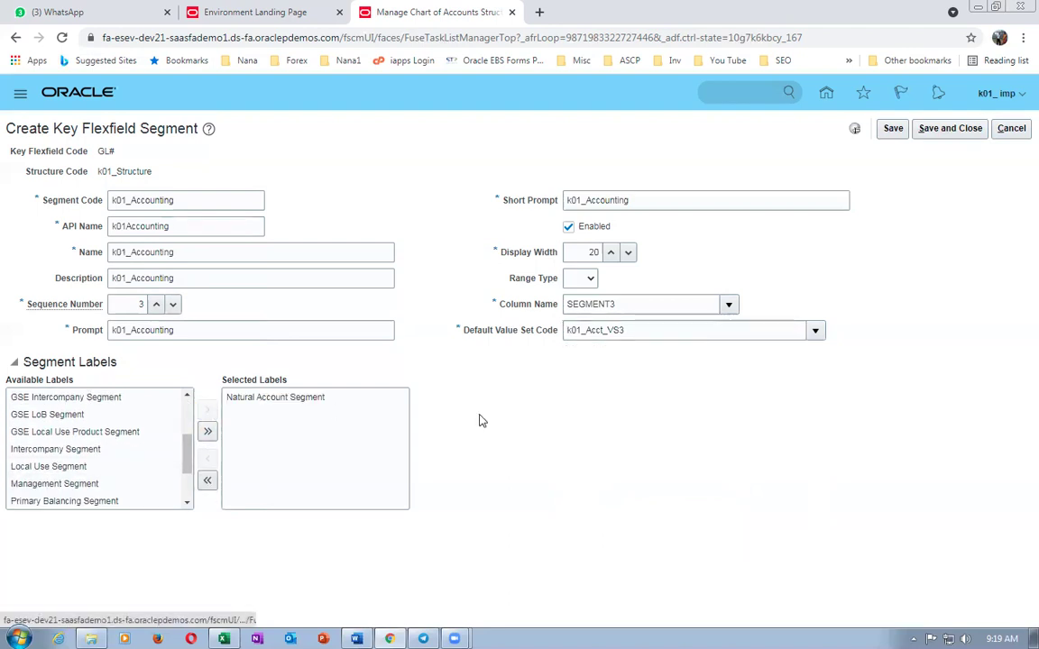
click(949, 128)
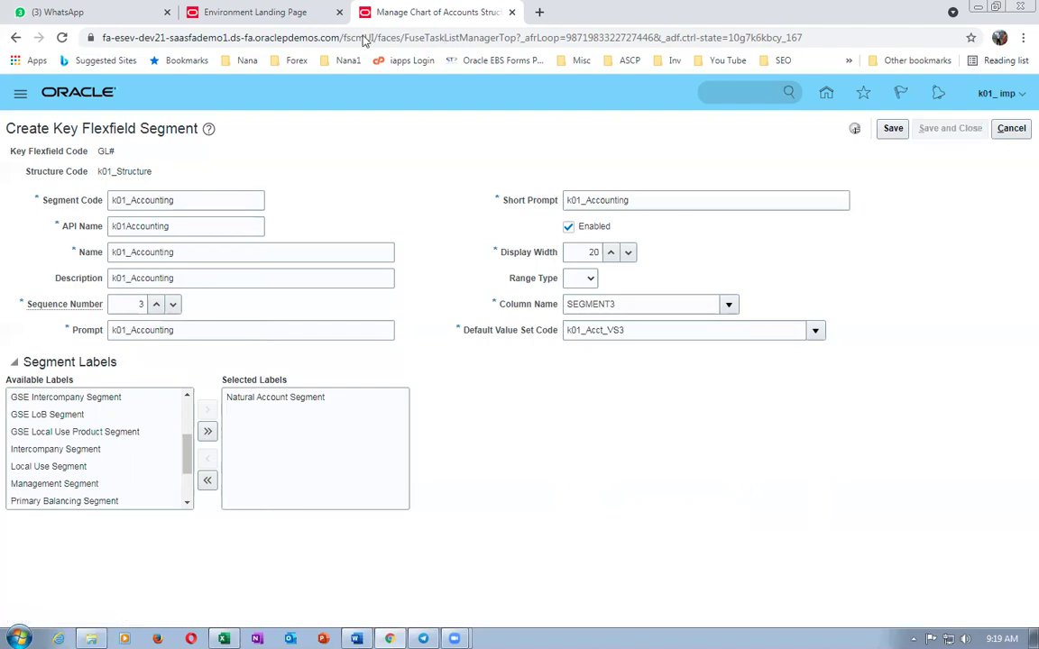
click(948, 128)
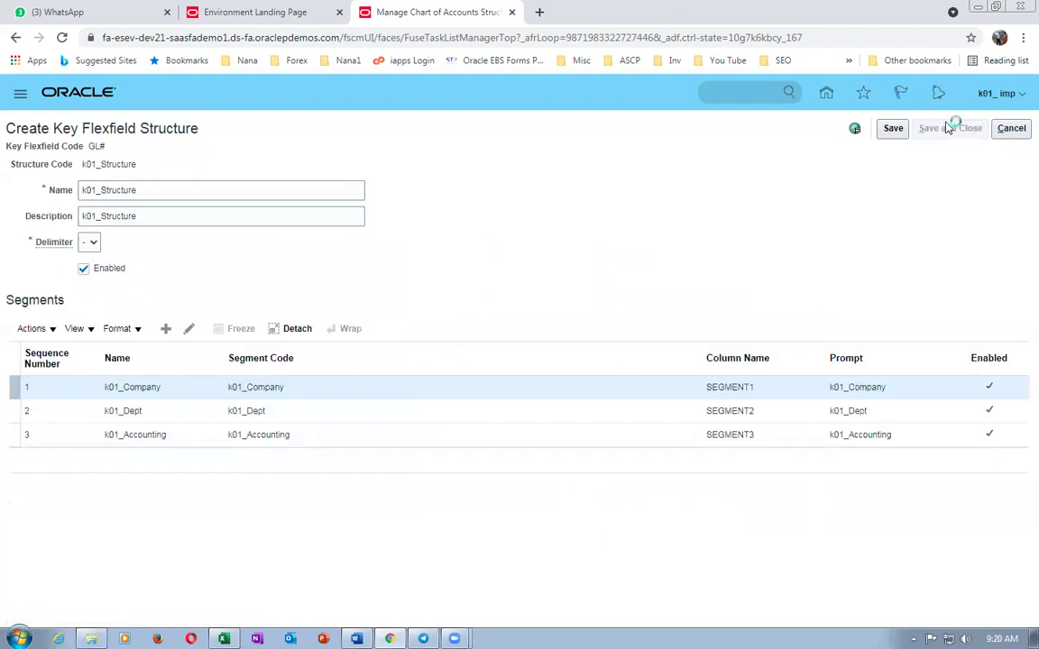
- Search structure codes for k01 and open k01_Structure to review its segments
click(160, 193)
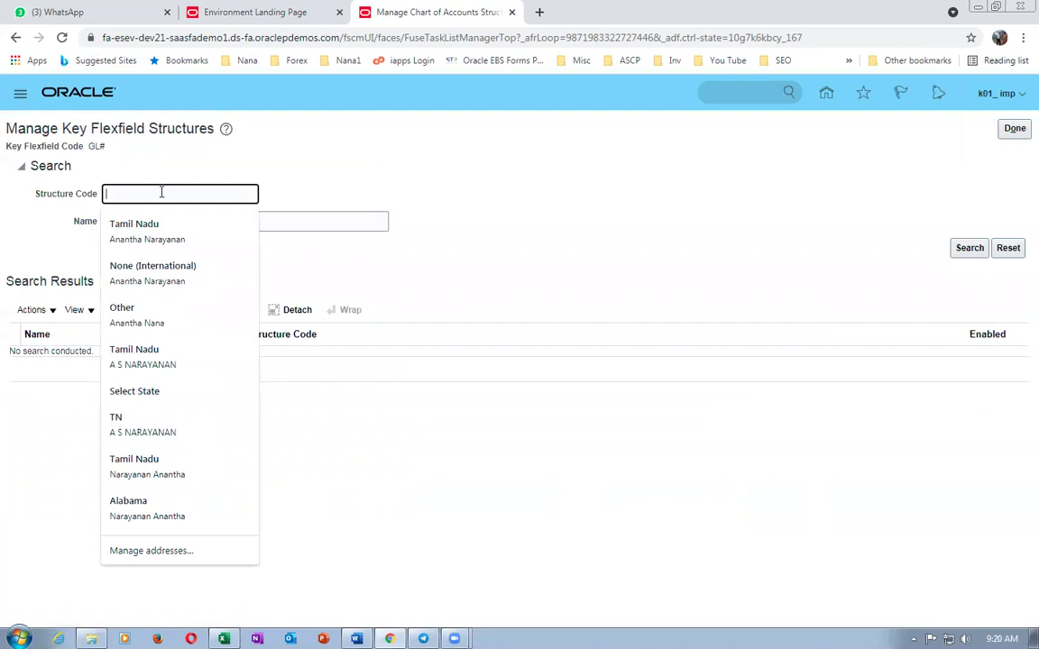
text(k0)
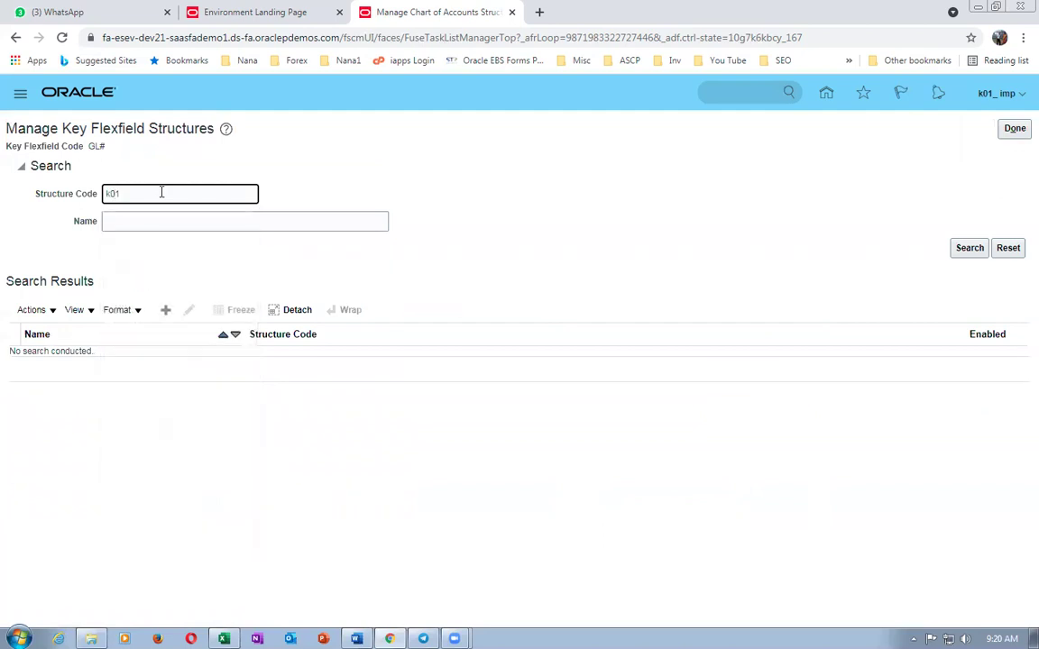
text(1)
key(Return)
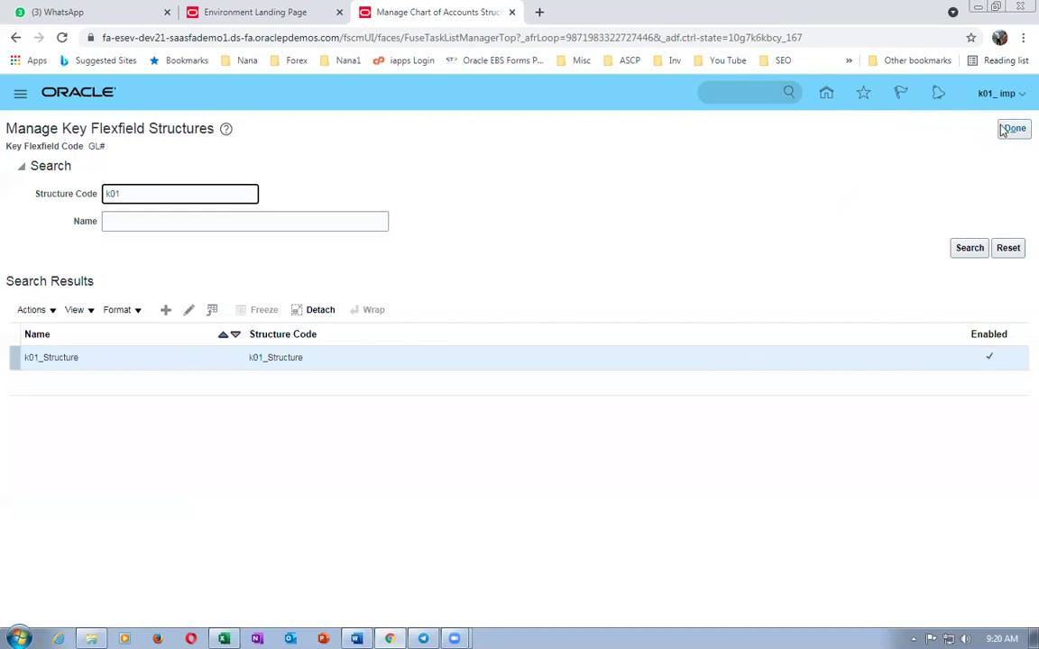
click(188, 311)
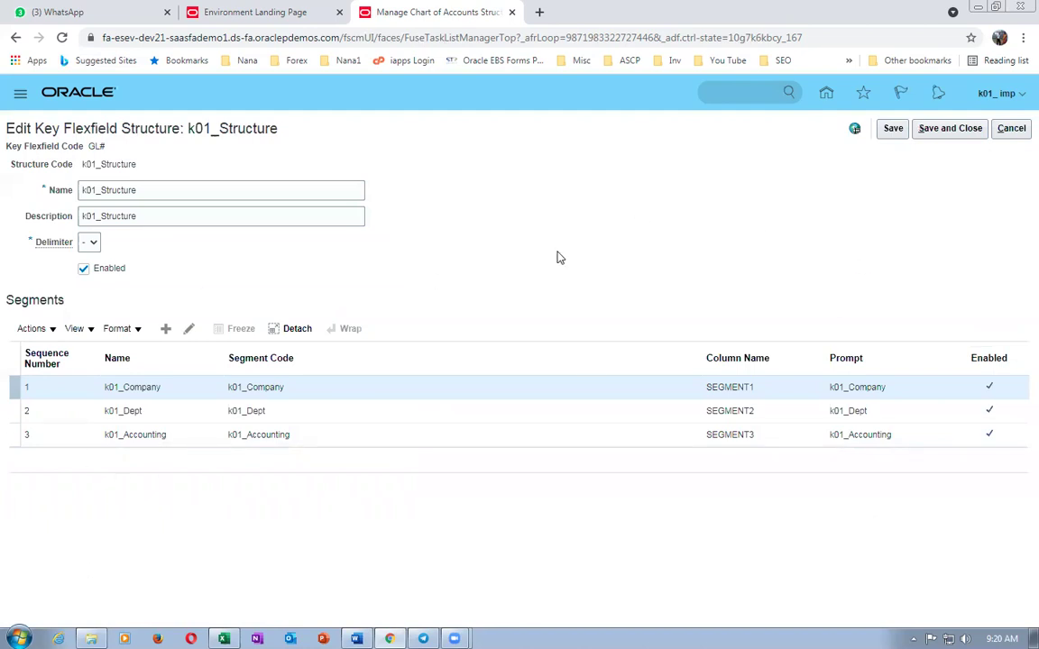
- Leave k01_Structure unchanged and go to the GL# structure instances page
click(1010, 128)
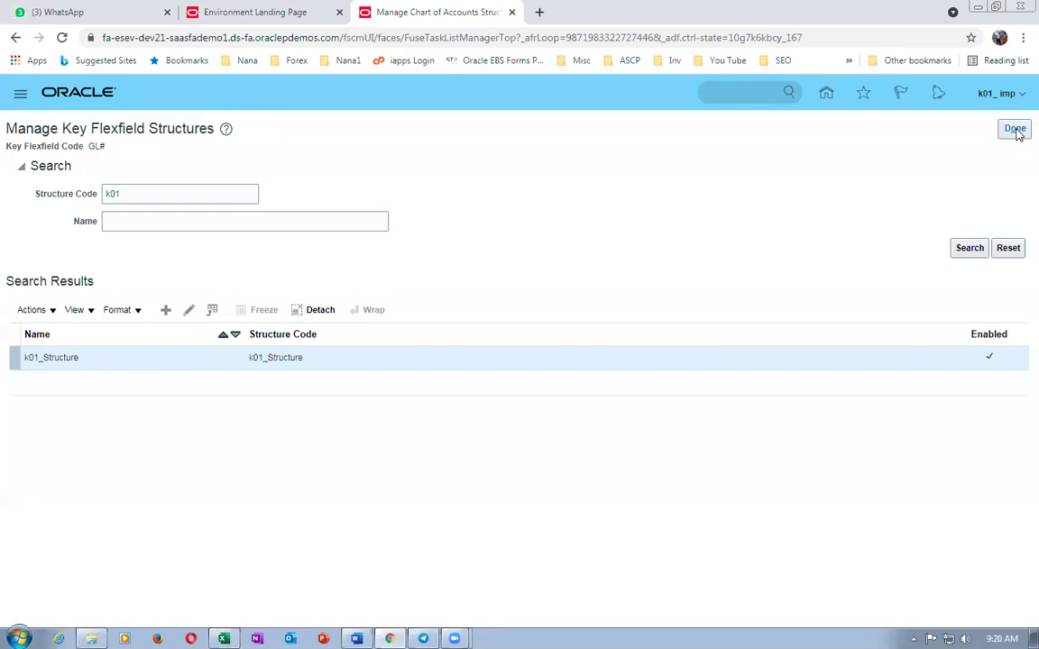
click(1015, 129)
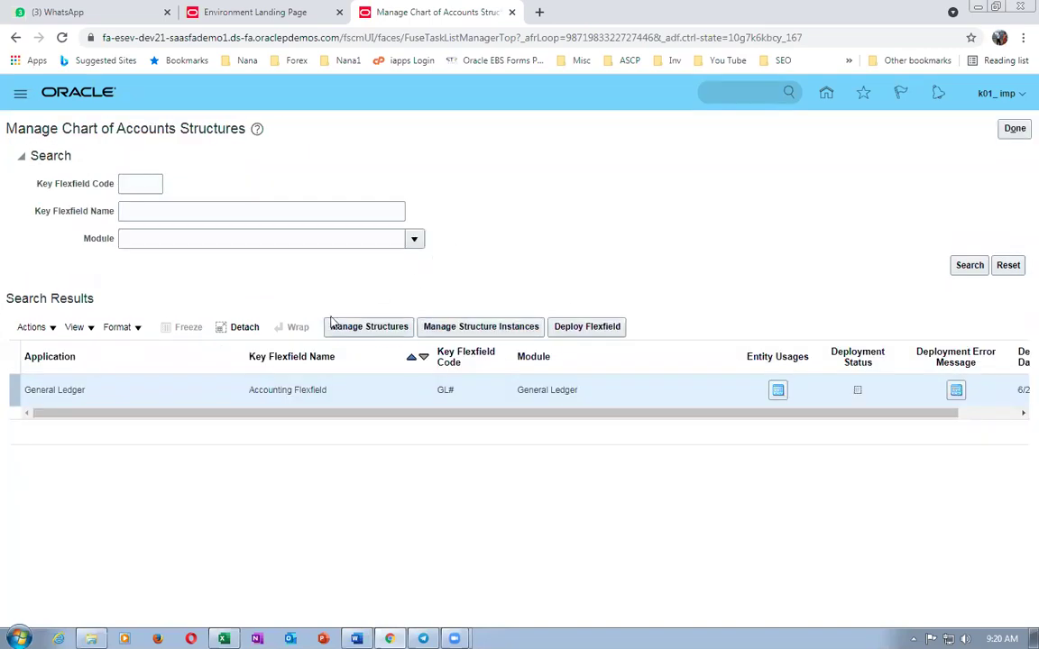
click(460, 326)
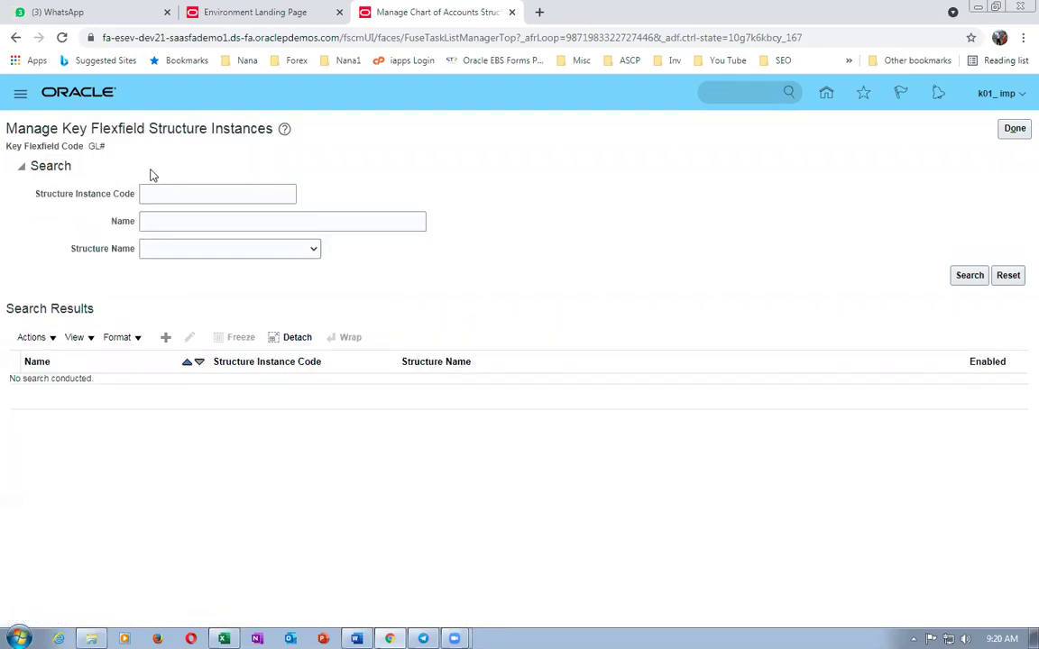
- Create a structure instance k01_COA with API name K01Coa and description k01_COA
click(165, 339)
click(241, 162)
text(K0)
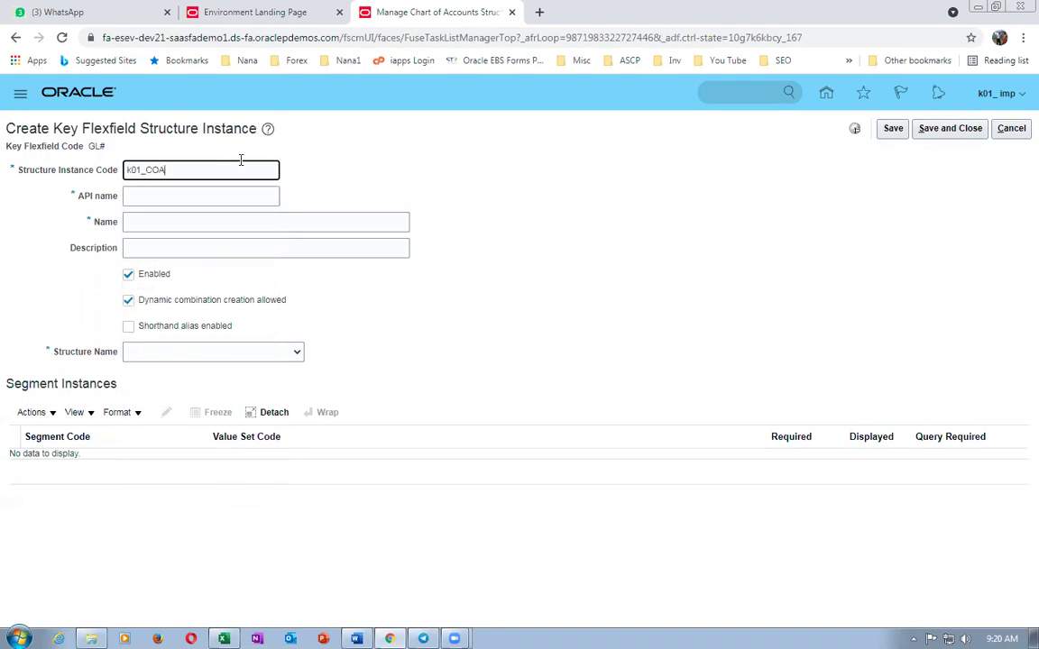
drag(180, 169, 5, 171)
key(ctrl+c)
click(157, 198)
text(K01Coa)
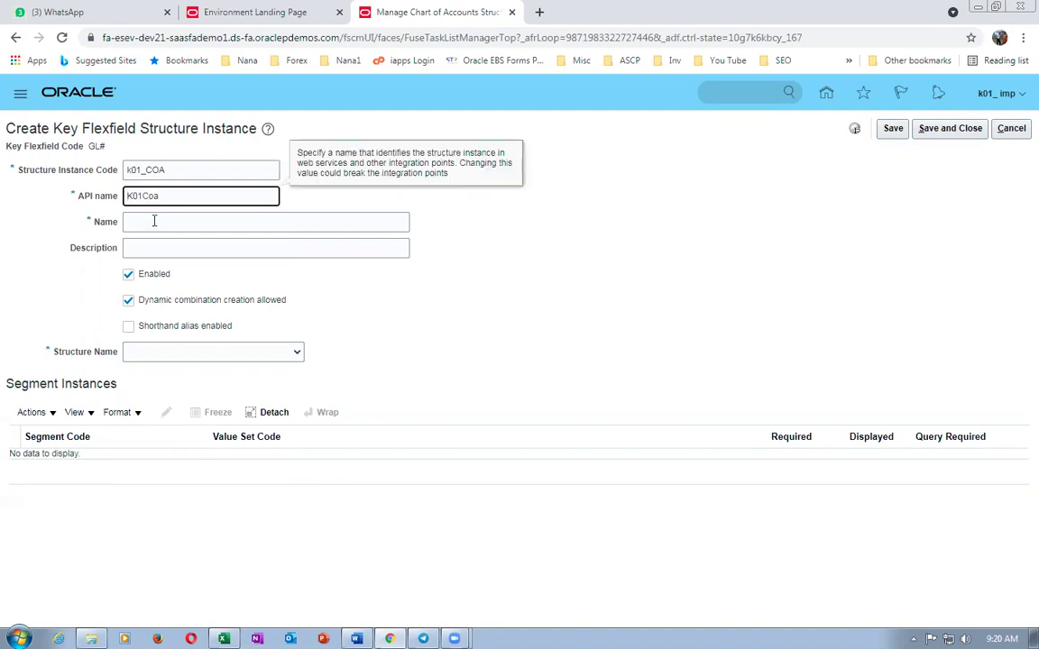
click(153, 223)
key(ctrl+v)
click(150, 247)
key(ctrl+v)
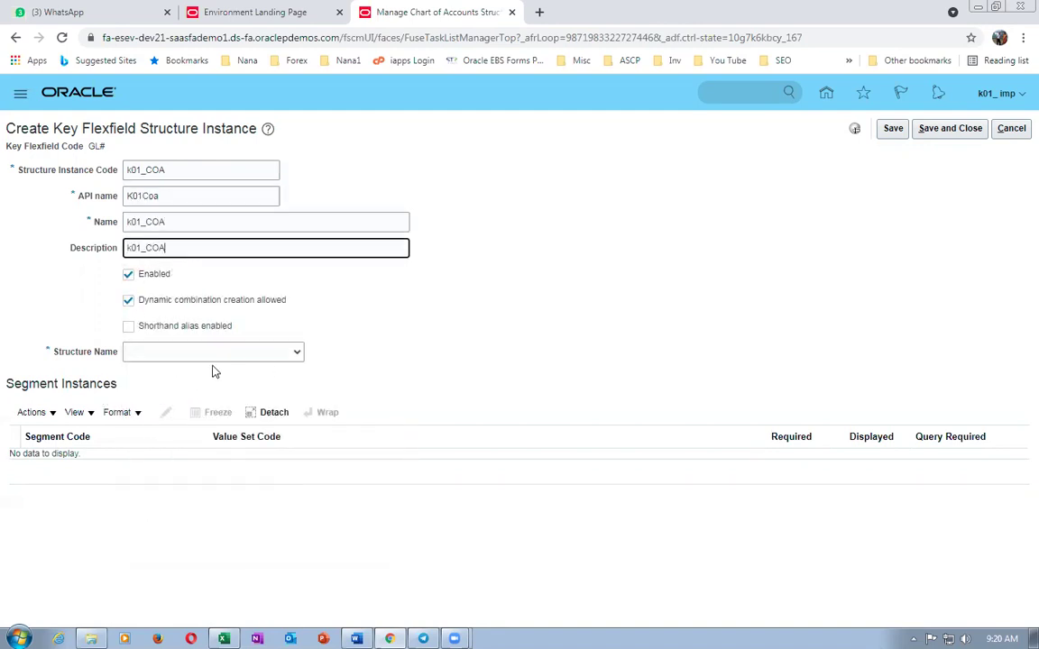
- Base the k01_COA instance on k01_Structure
click(225, 353)
drag(295, 385, 301, 564)
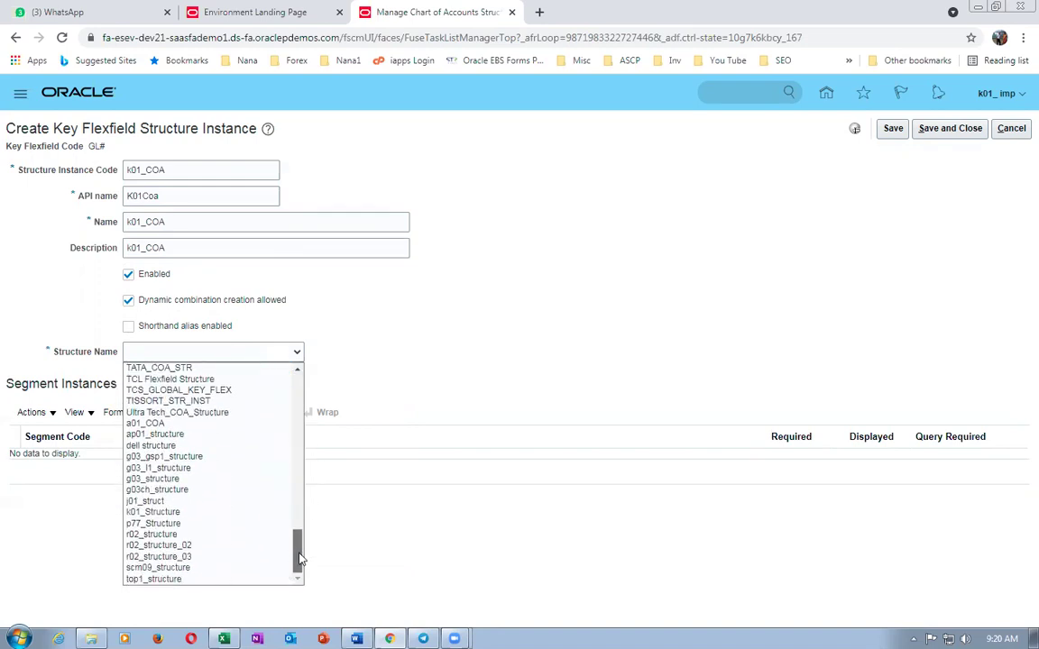
click(200, 512)
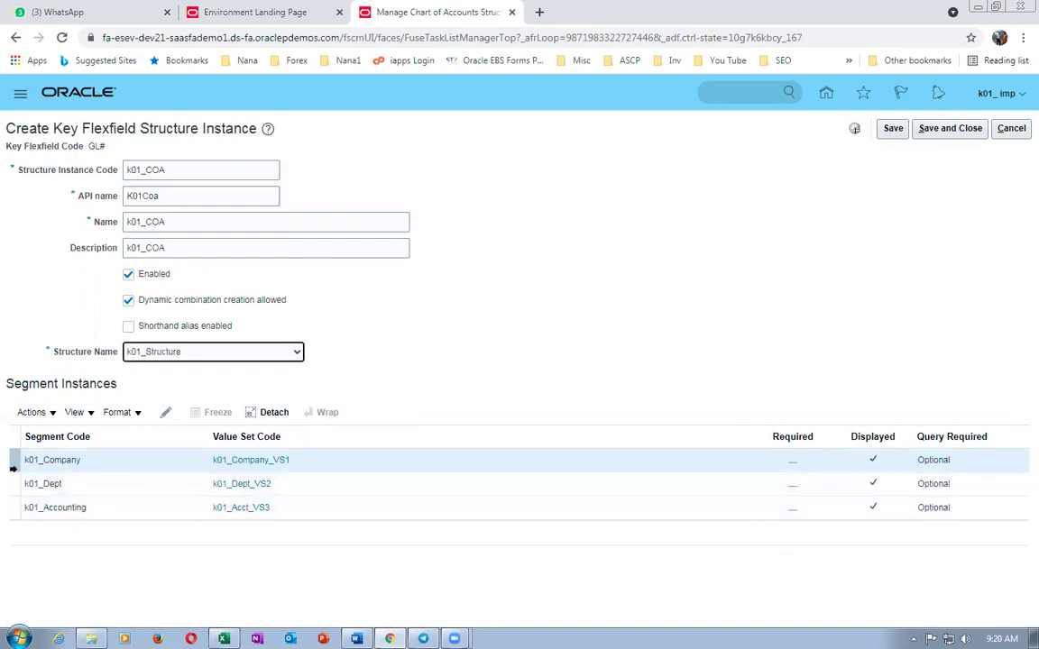
- Mark the k01_Company and k01_Dept segment instances as required
click(165, 412)
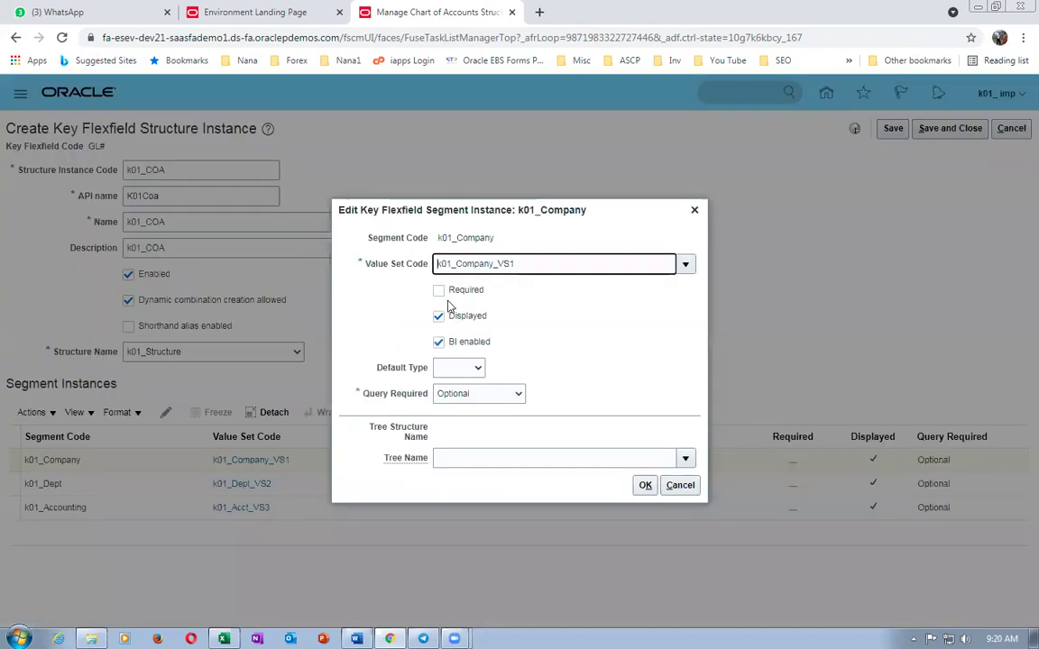
click(438, 290)
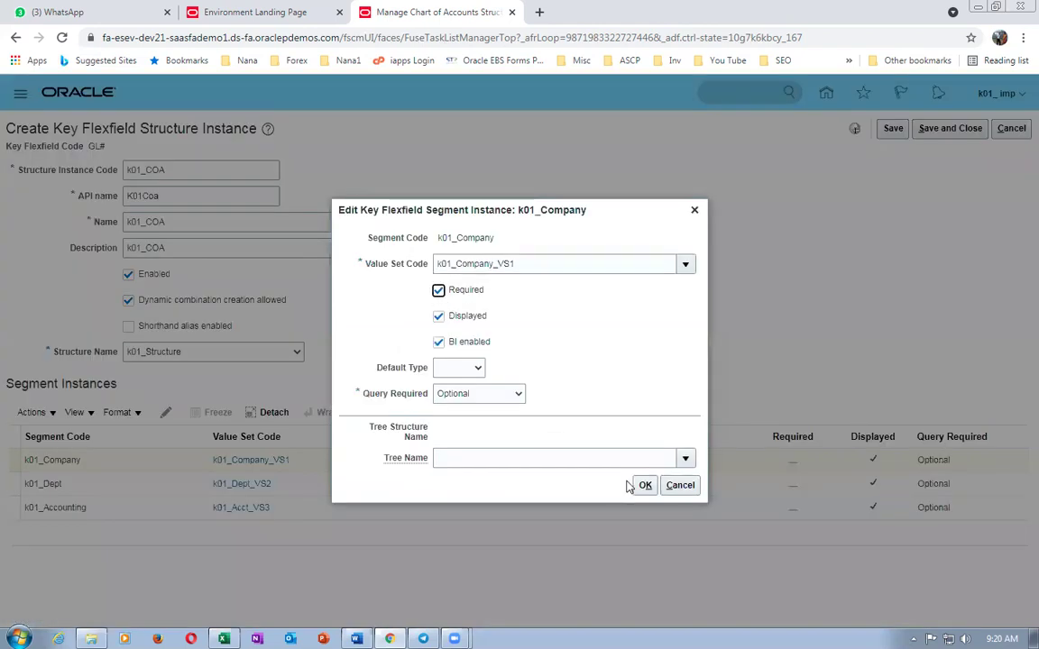
click(645, 485)
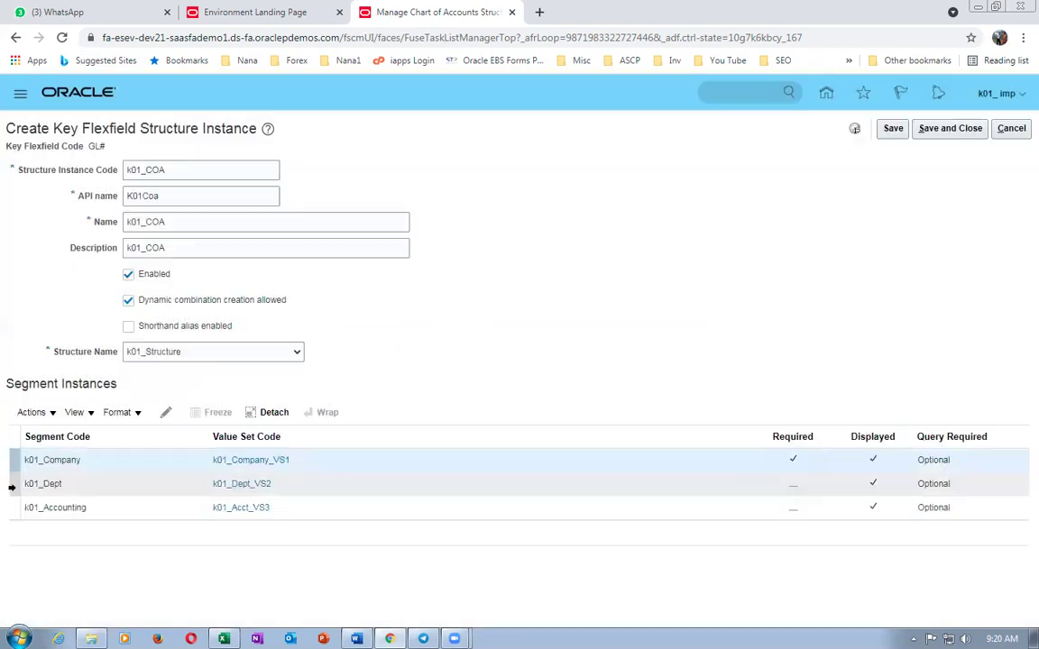
click(12, 485)
click(167, 413)
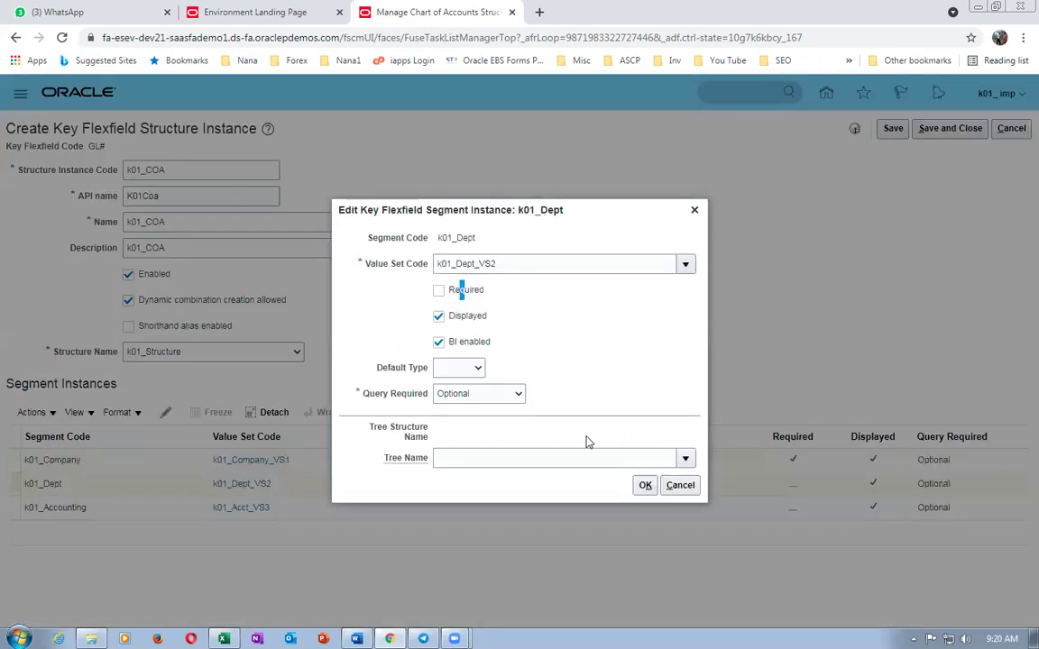
click(438, 290)
click(646, 485)
- Mark k01_Accounting as required, then save and close the k01_COA instance
click(12, 508)
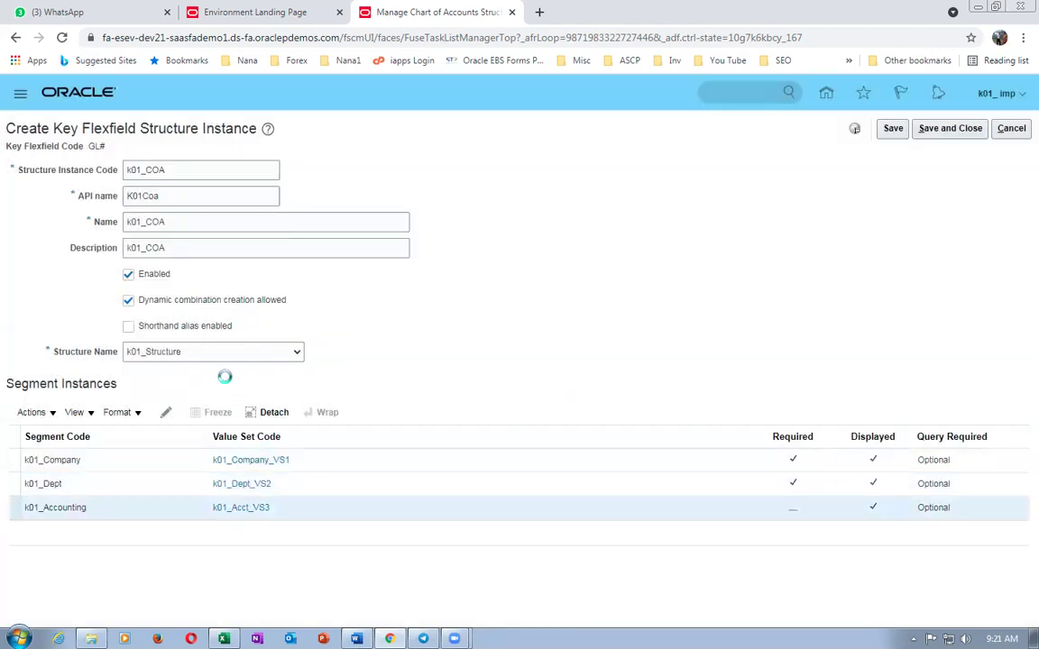
click(166, 412)
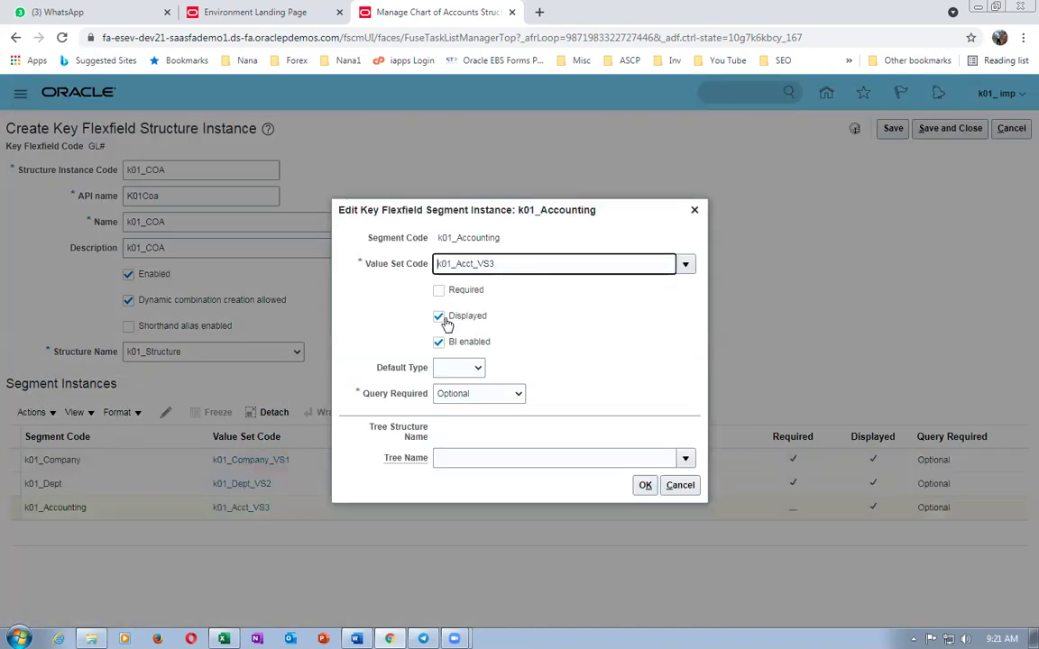
click(438, 290)
click(645, 486)
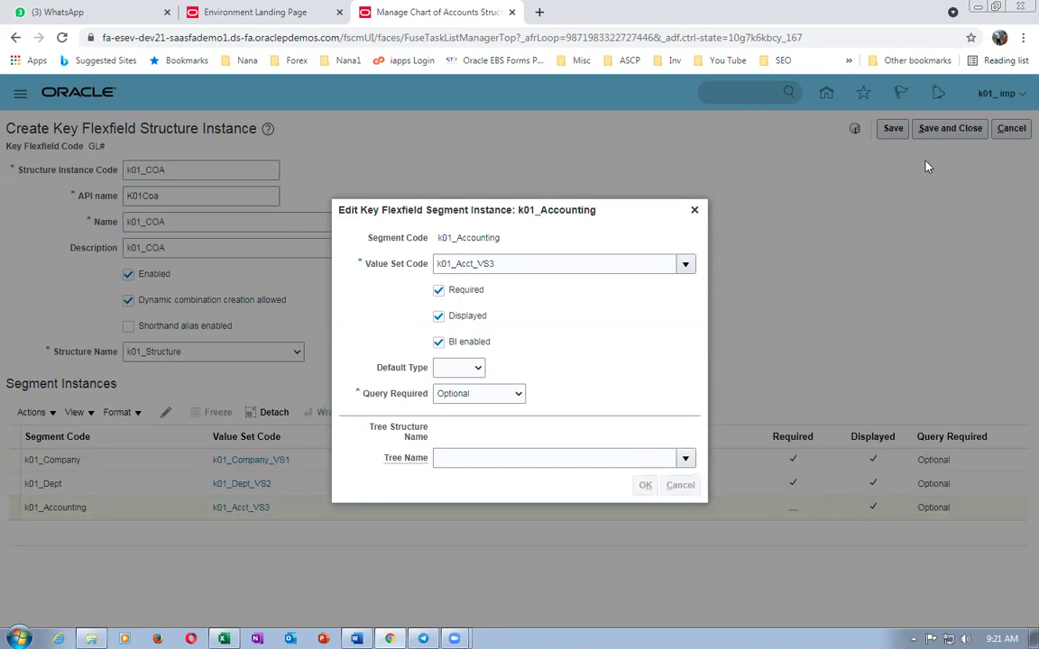
click(946, 129)
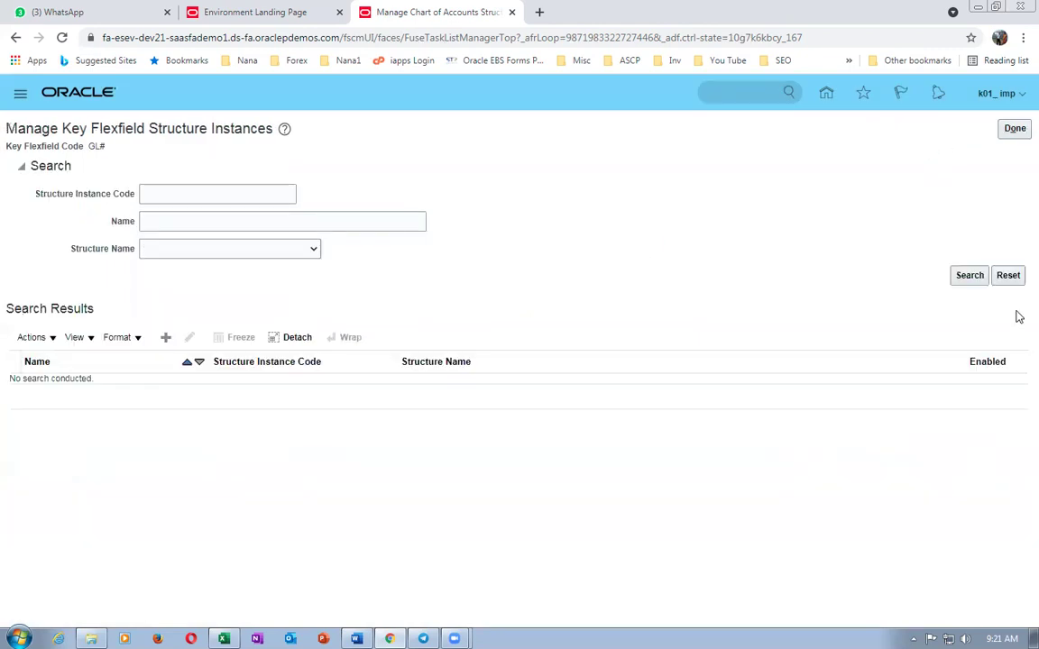
click(1014, 129)
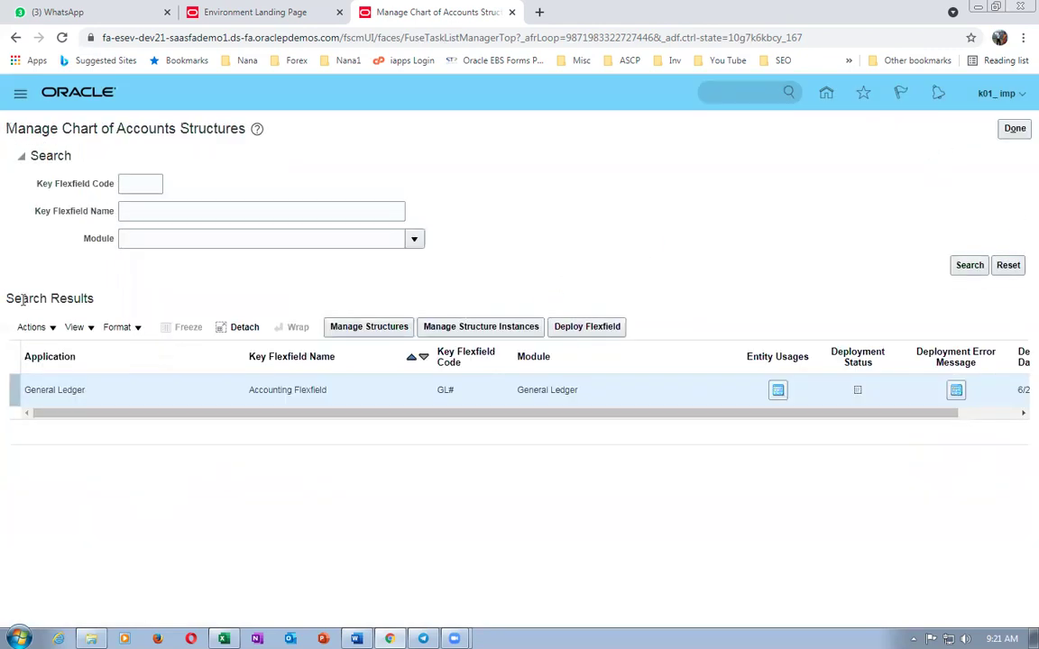
- Deploy the GL# flexfield, duplicate the browser tab, and switch to the Excel worksheet
click(598, 330)
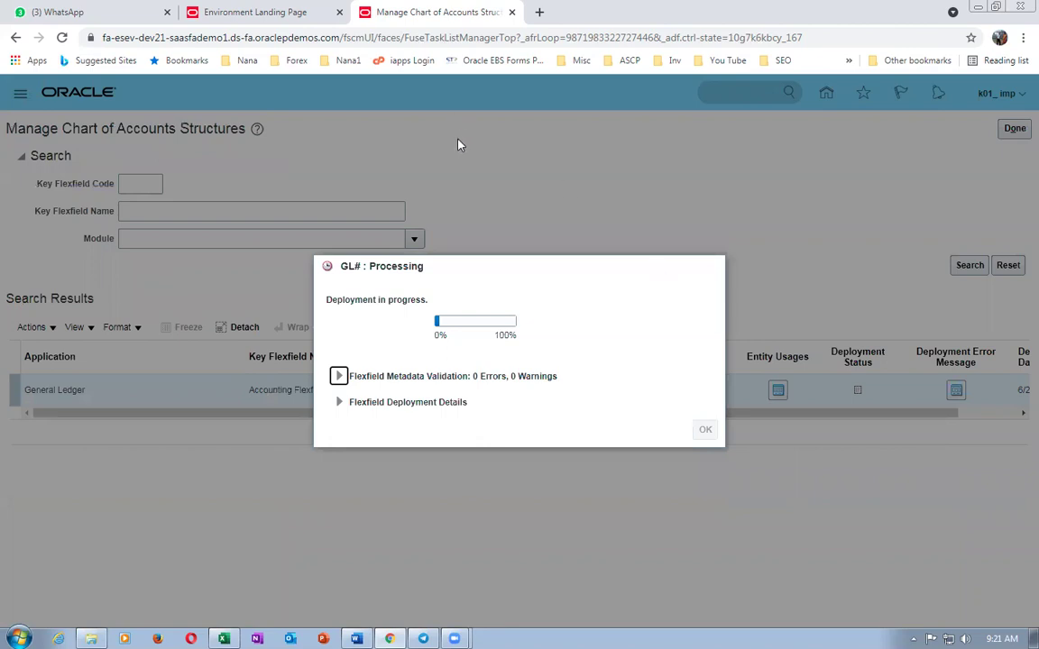
right_click(442, 10)
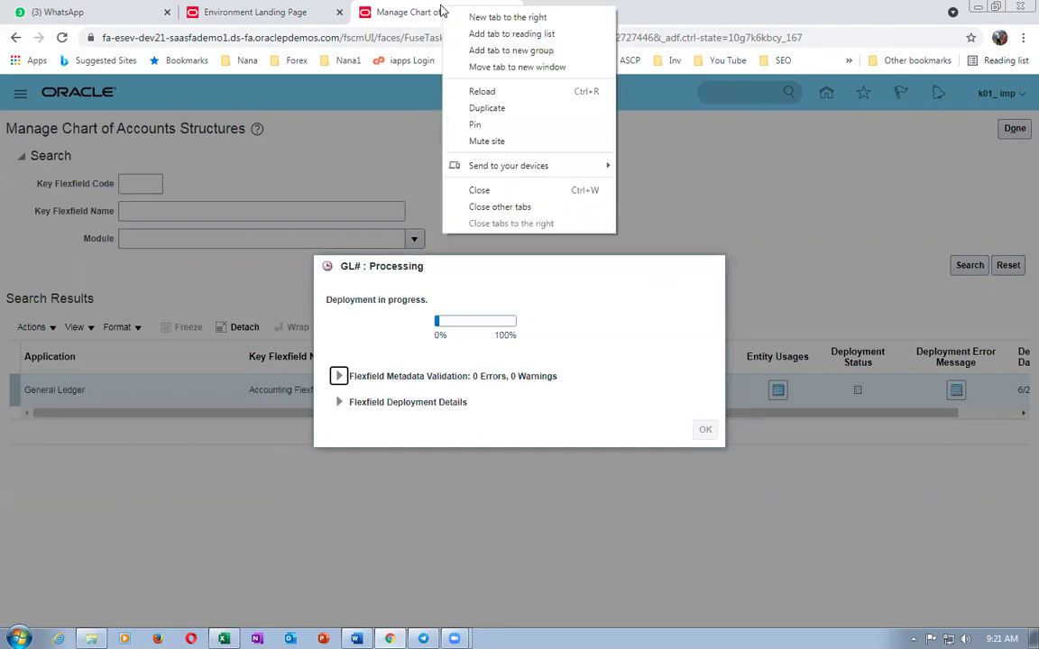
click(486, 107)
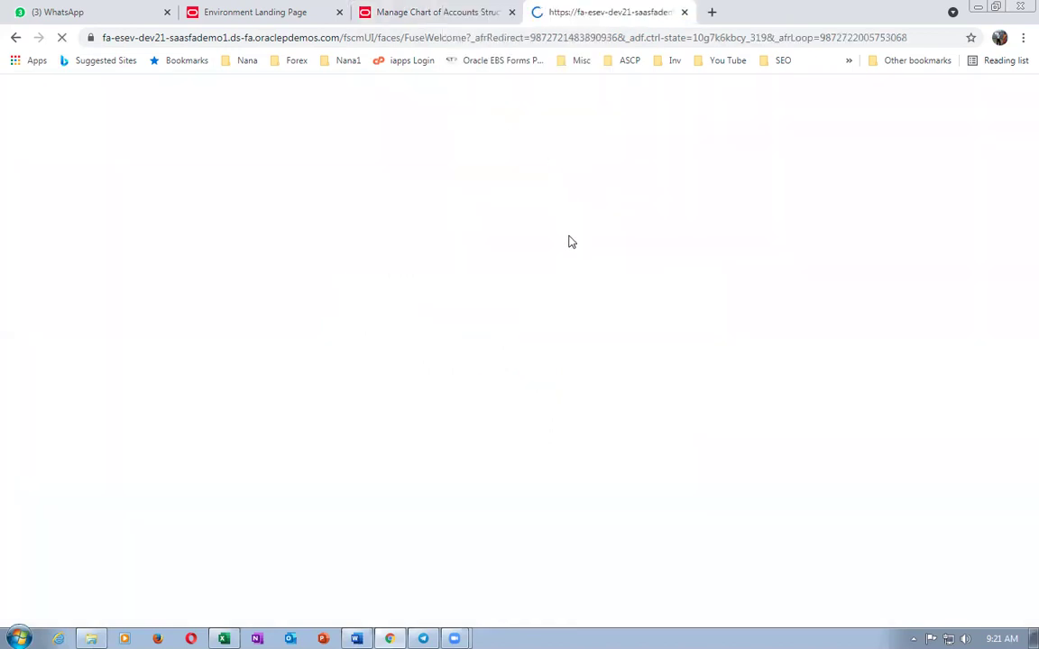
key(alt+Tab)
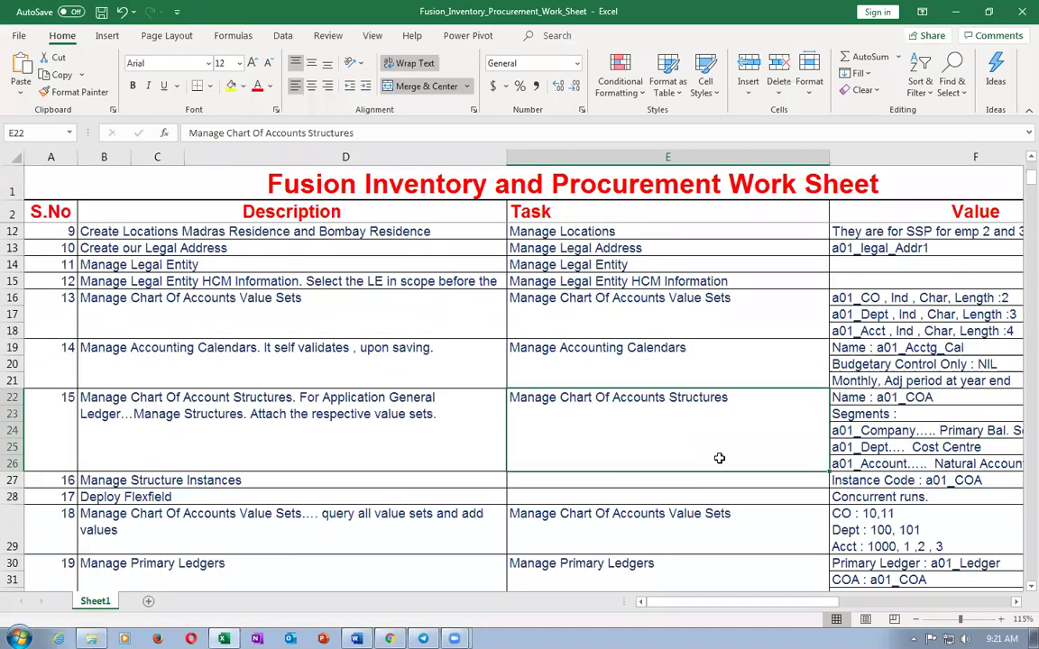
- Copy the Manage Facility Shifts task name from cell E52 in row 52
scroll(583, 402, down, 3)
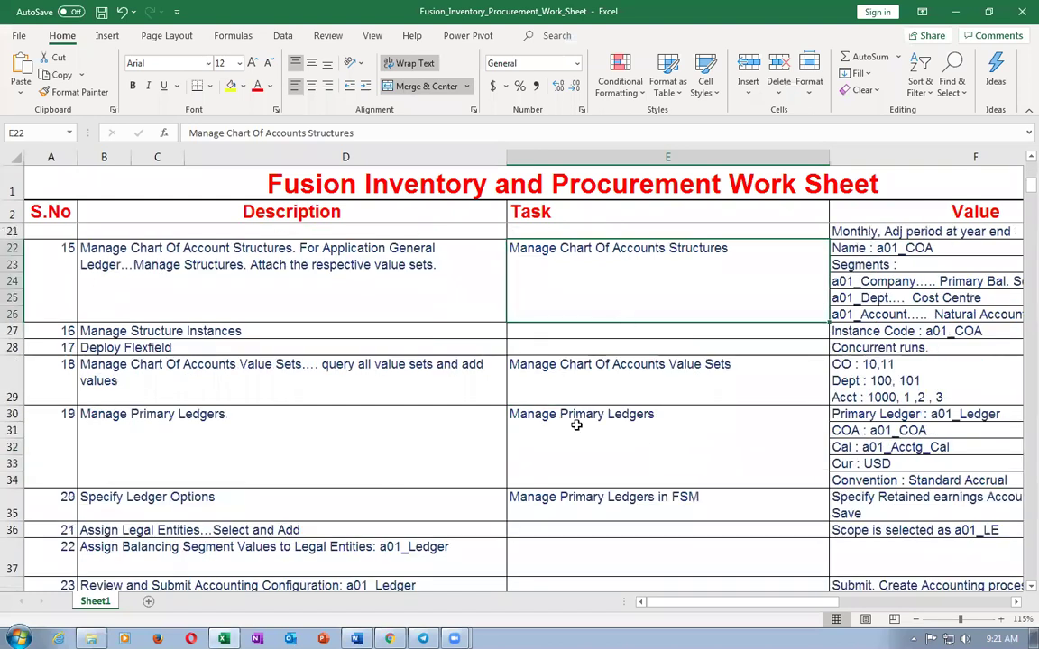
scroll(579, 414, down, 4)
scroll(577, 423, down, 5)
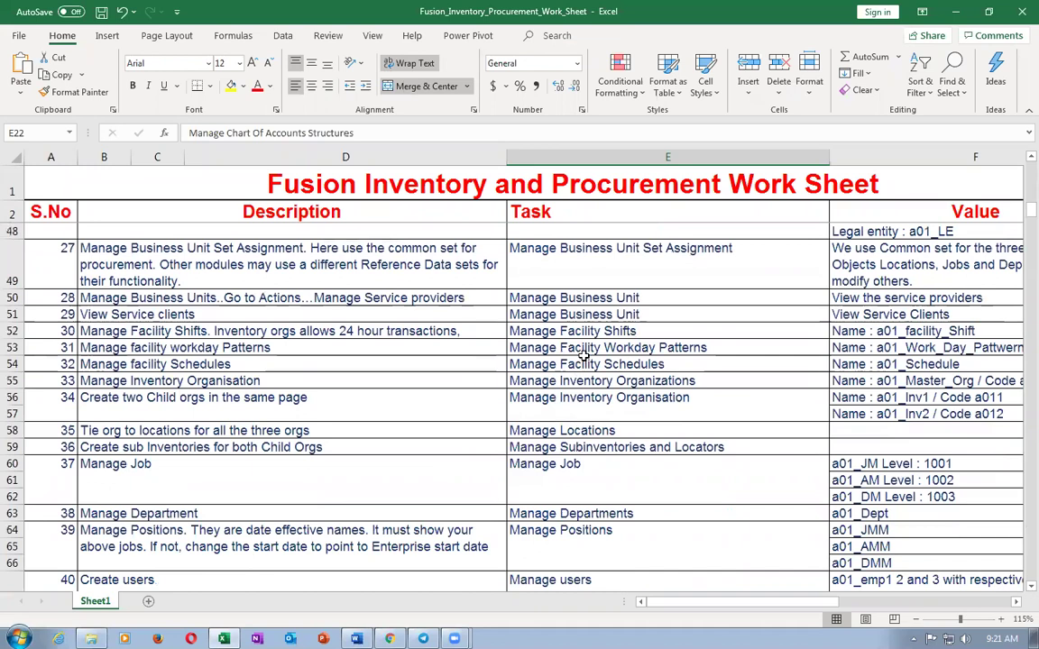
scroll(583, 360, up, 4)
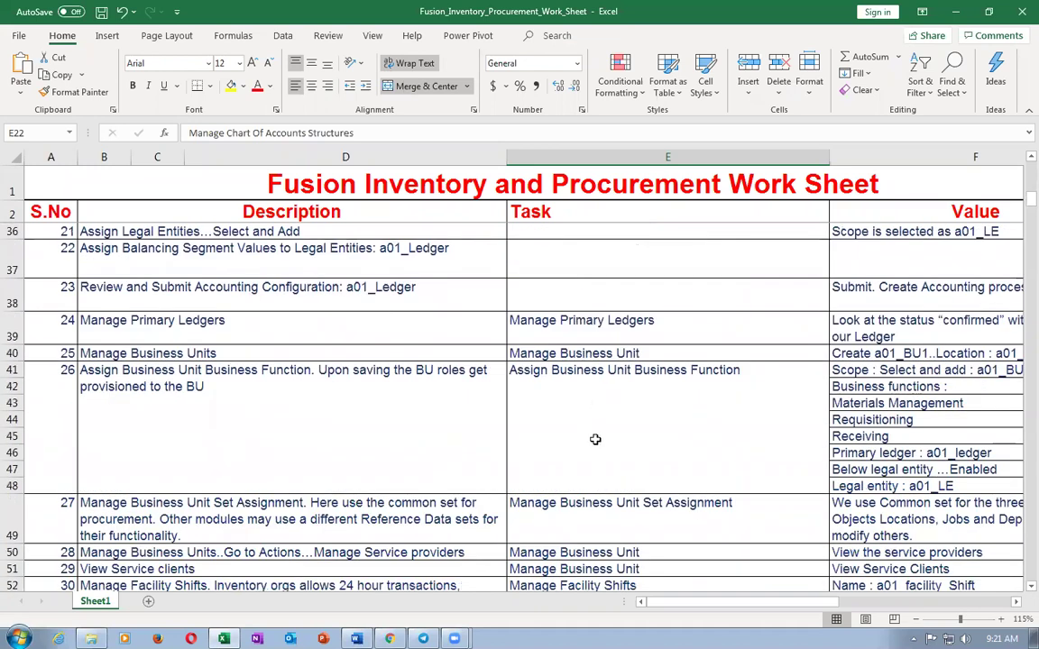
scroll(595, 439, down, 2)
scroll(595, 440, down, 1)
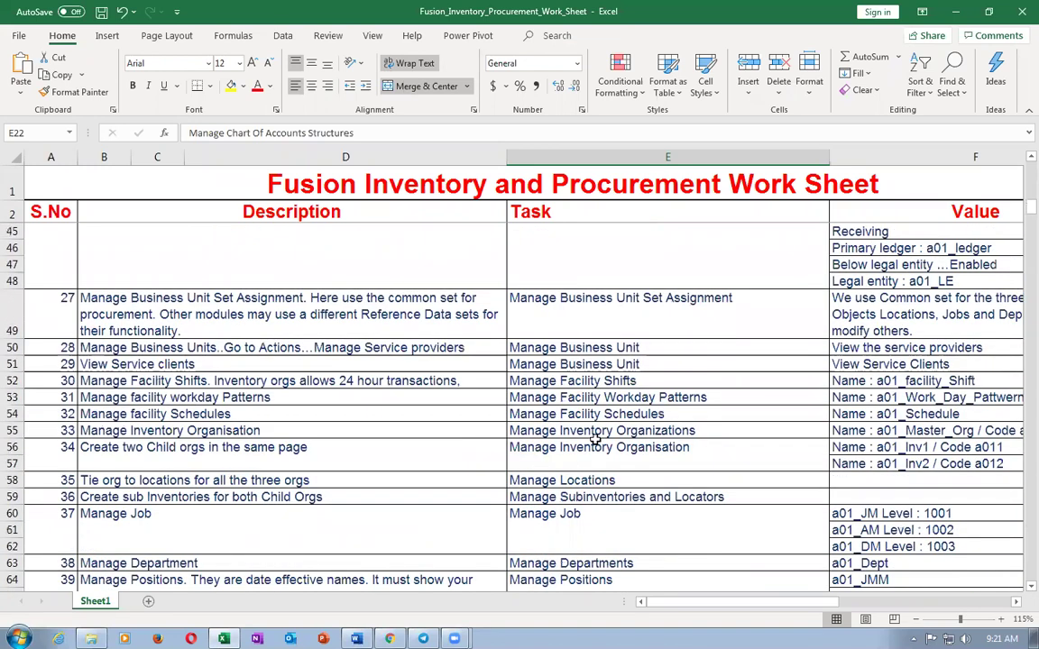
scroll(595, 439, down, 1)
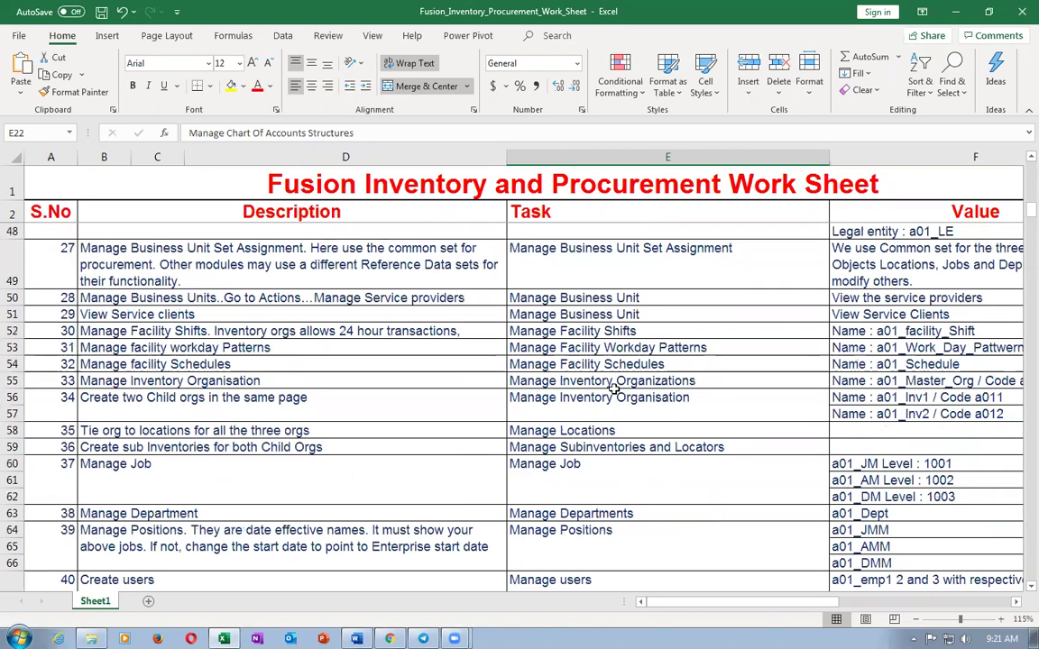
click(404, 331)
key(Right)
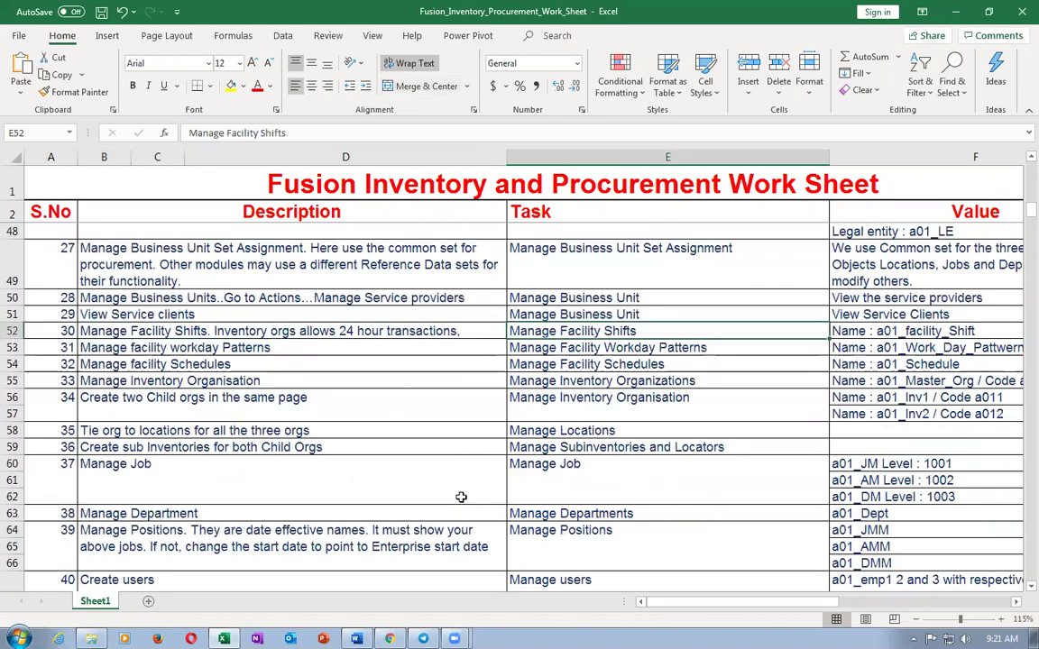
key(ctrl+c)
key(alt+Tab)
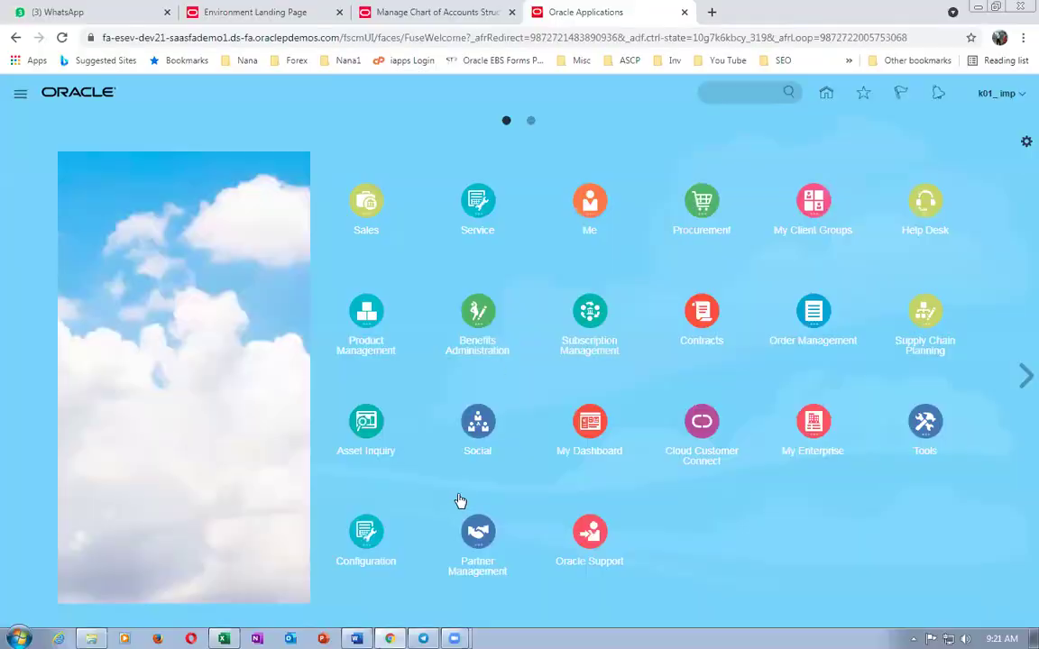
- In Setup and Maintenance, search tasks for Manage Facility Shifts and open it
click(1003, 93)
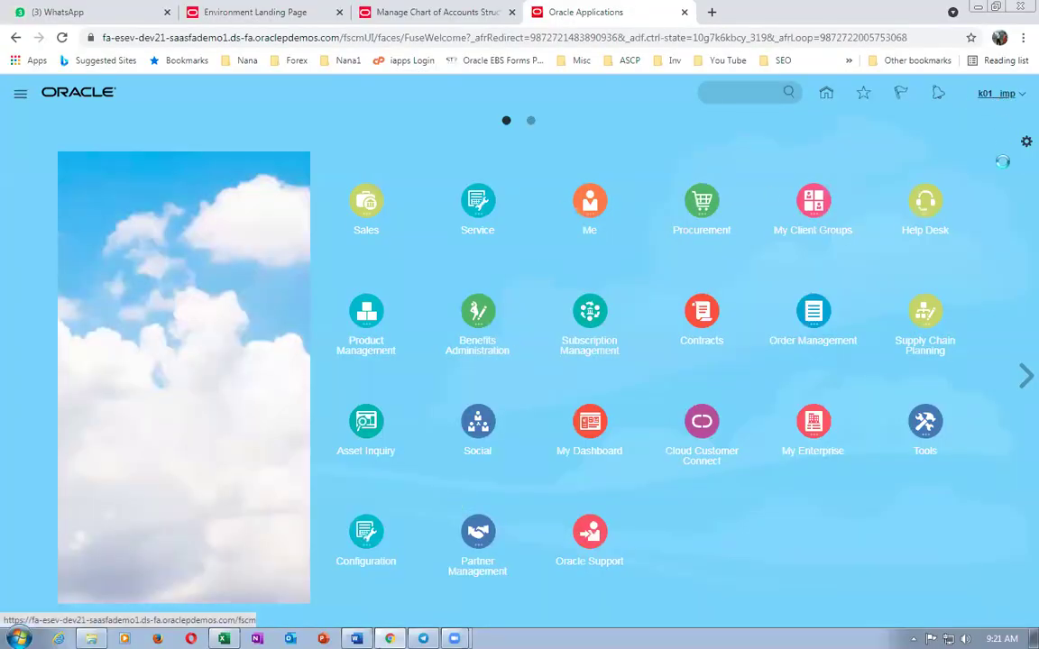
click(790, 311)
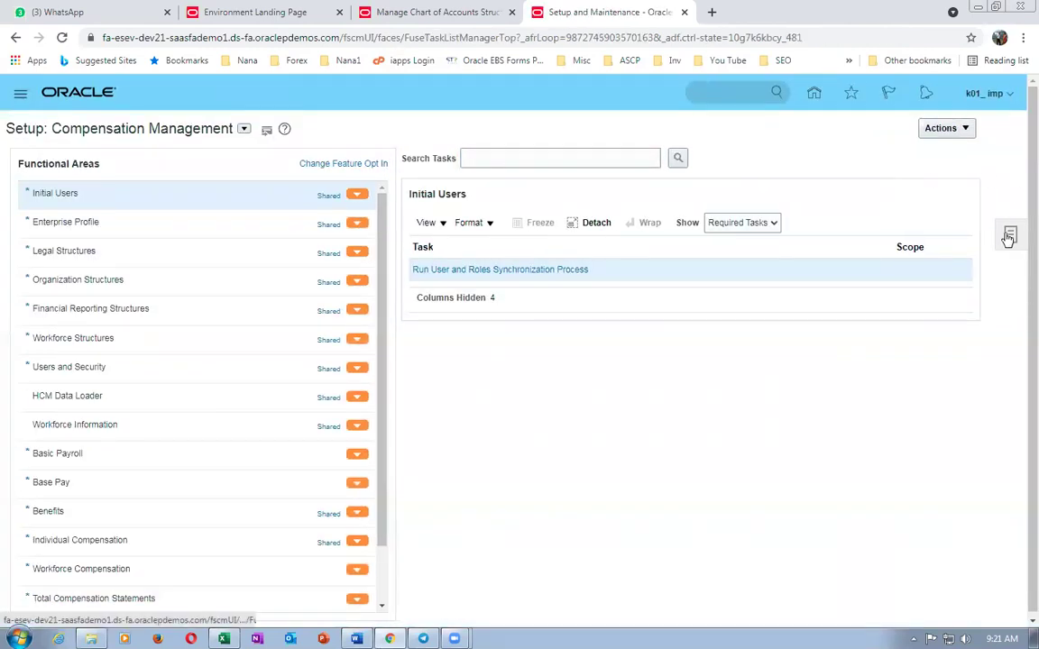
click(1008, 236)
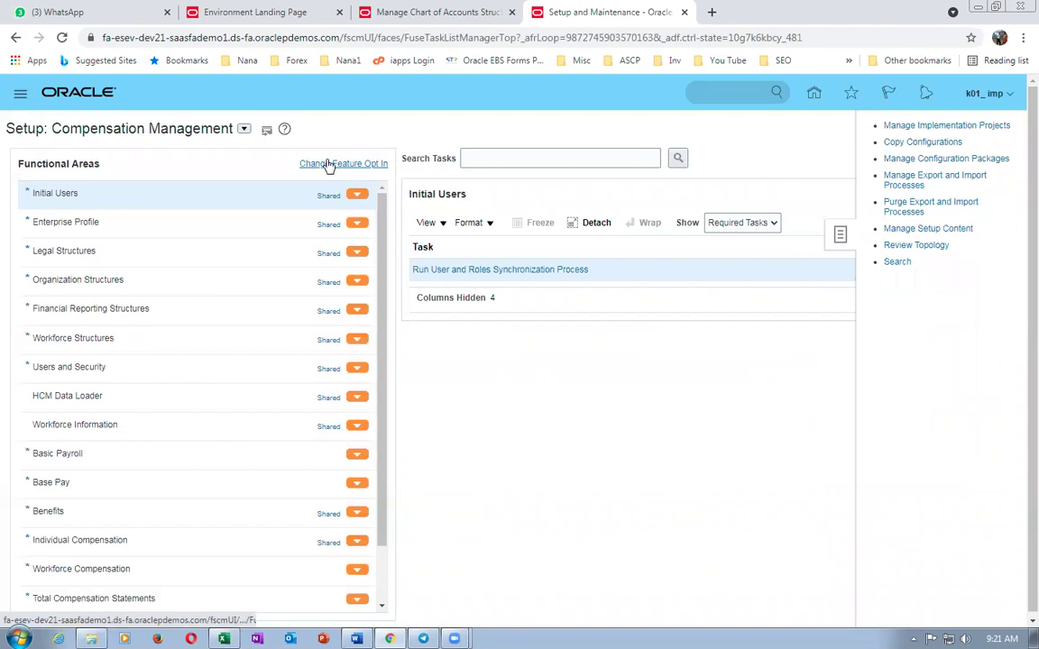
click(358, 153)
key(ctrl+v)
key(Return)
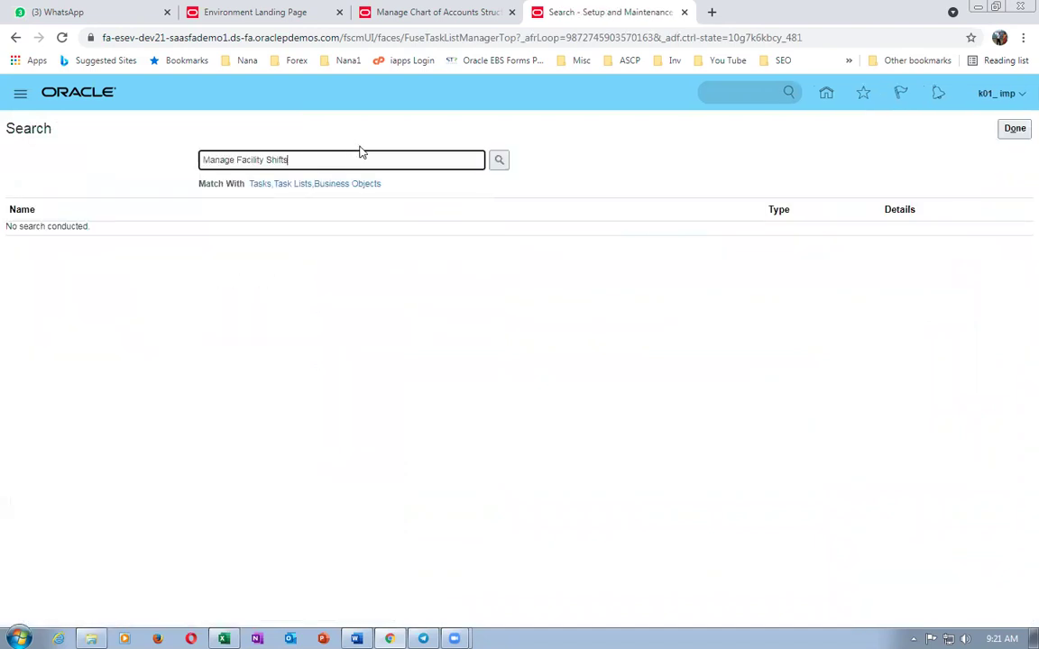
click(49, 234)
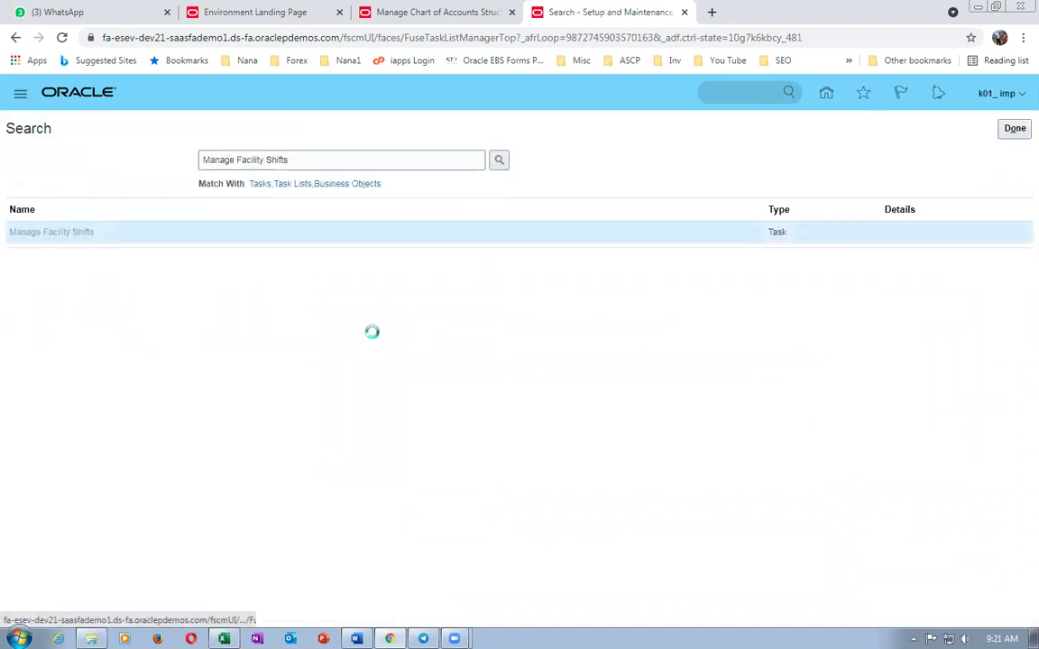
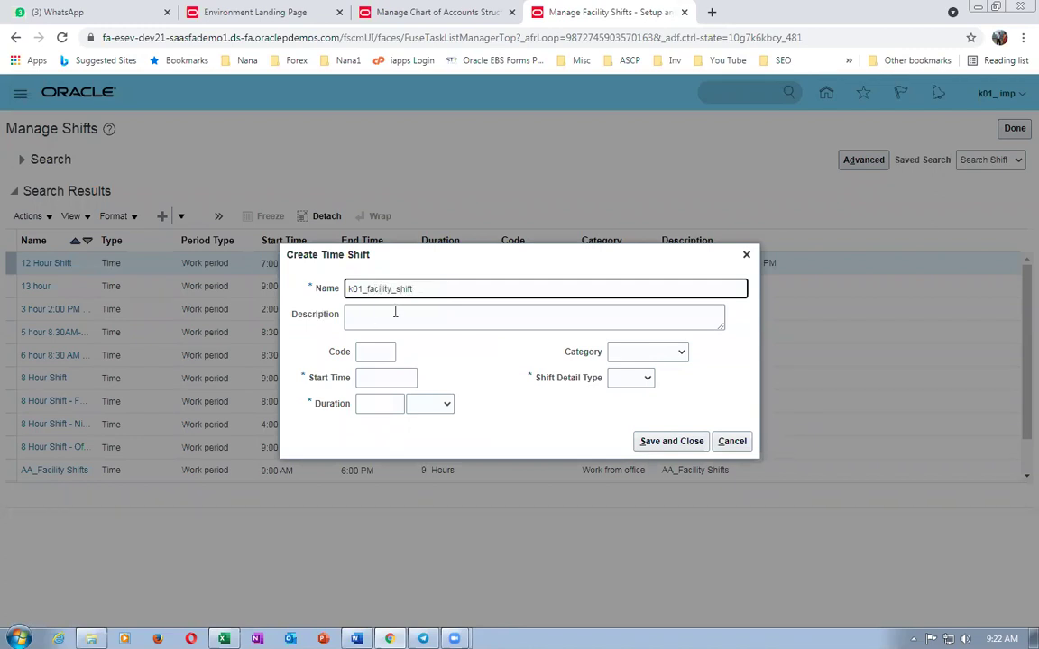
- Copy the shift name into Description, set code k01 and start time 8:00 AM
drag(447, 286, 273, 269)
key(ctrl+c)
click(424, 313)
key(ctrl+v)
click(393, 351)
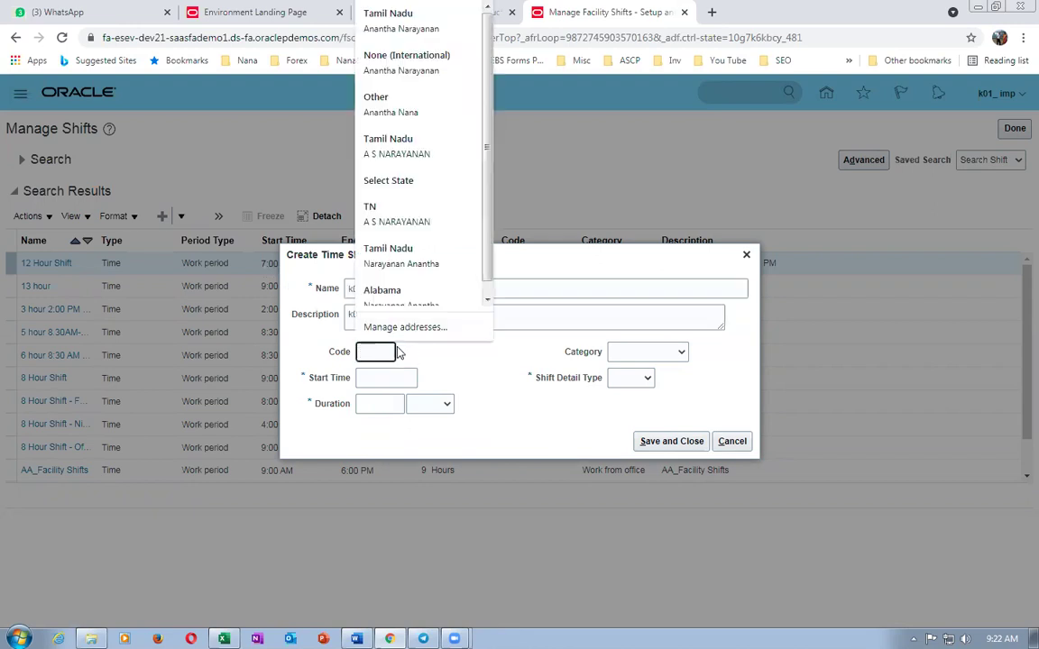
text(k01)
click(363, 378)
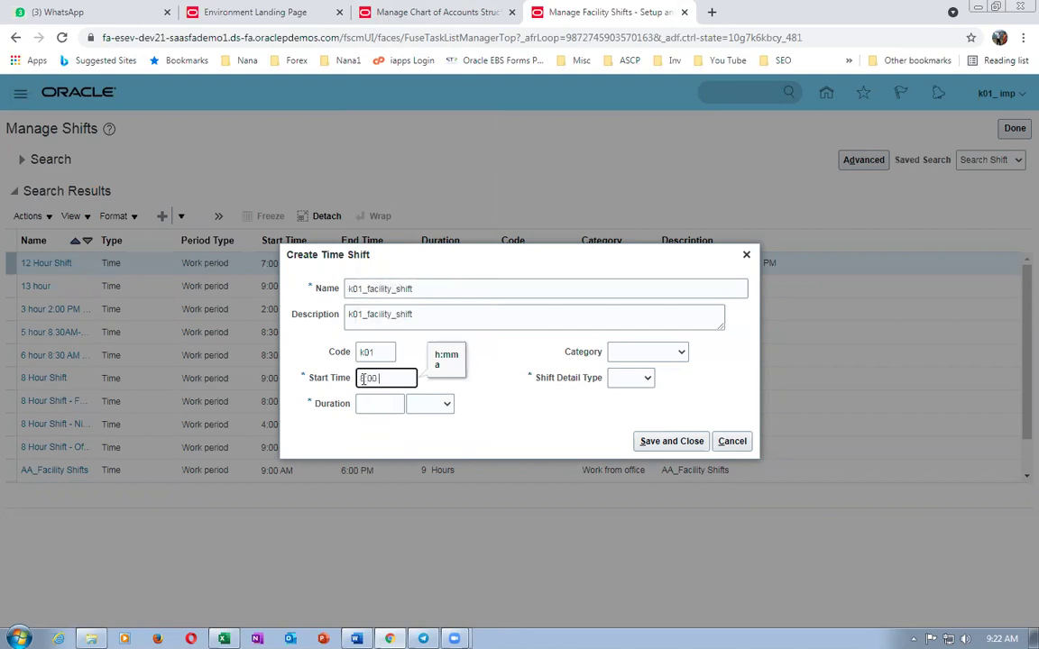
- Set duration 8 Hours, category Work from office, detail type None, and save the shift
click(359, 404)
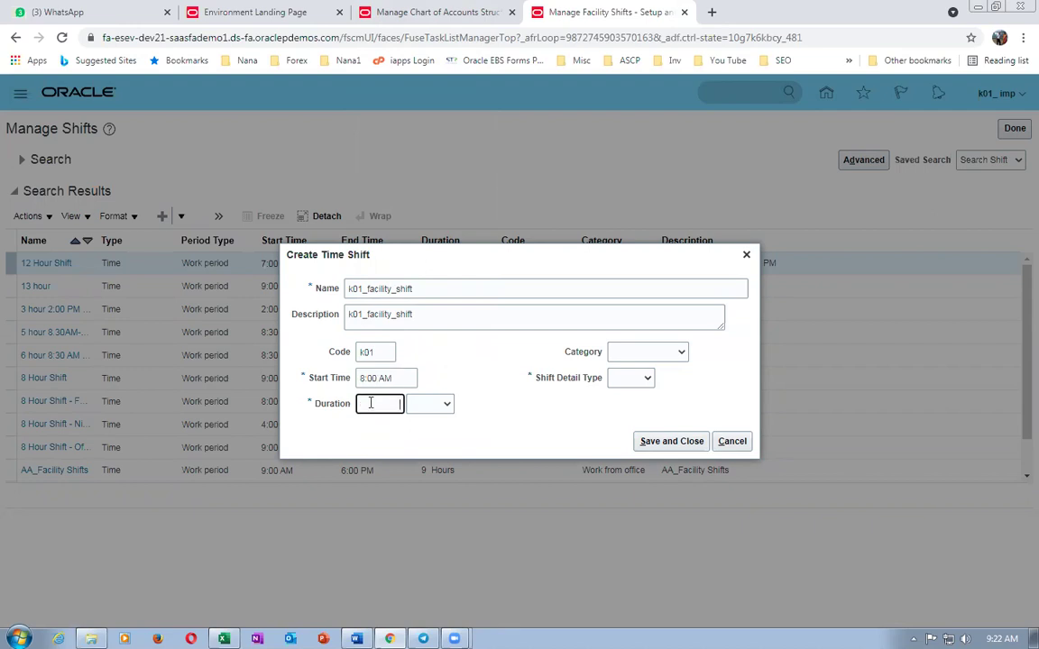
click(442, 405)
click(424, 448)
click(681, 353)
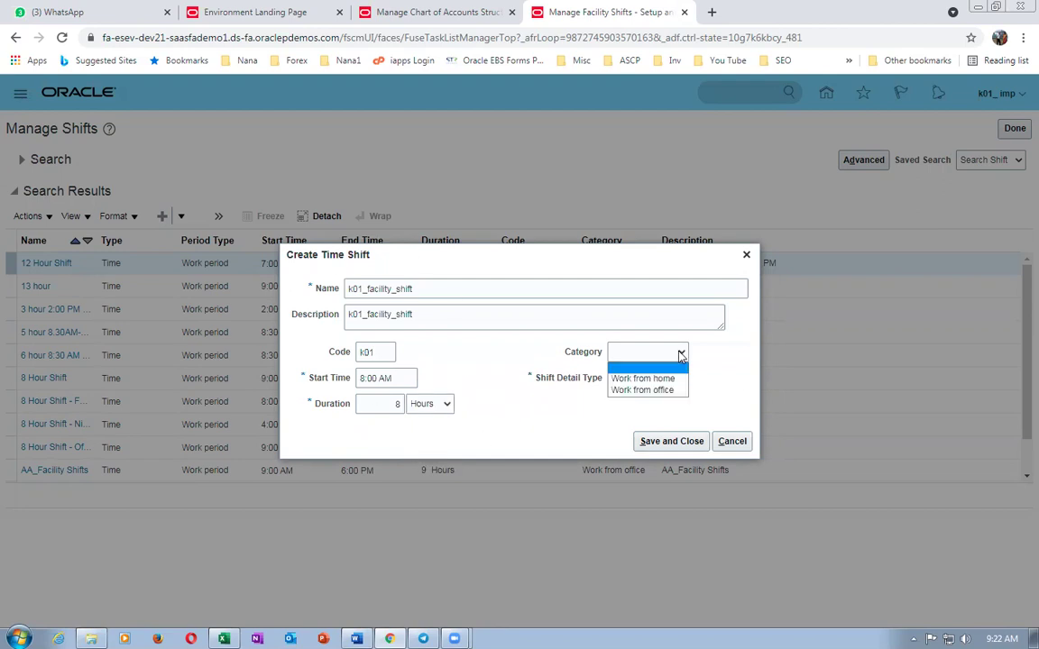
click(642, 389)
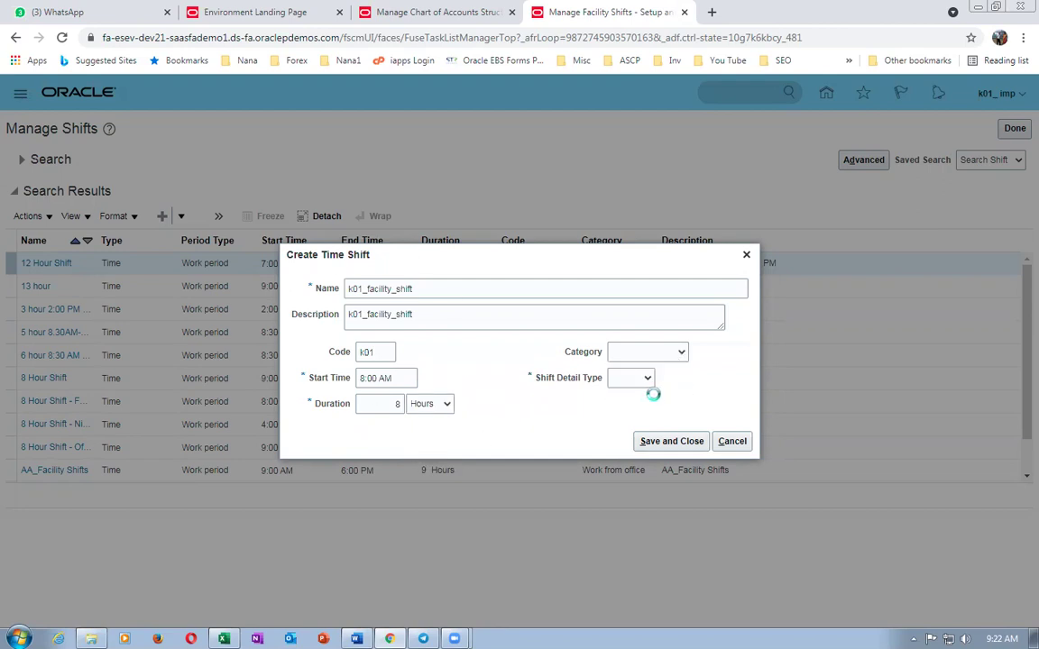
click(642, 382)
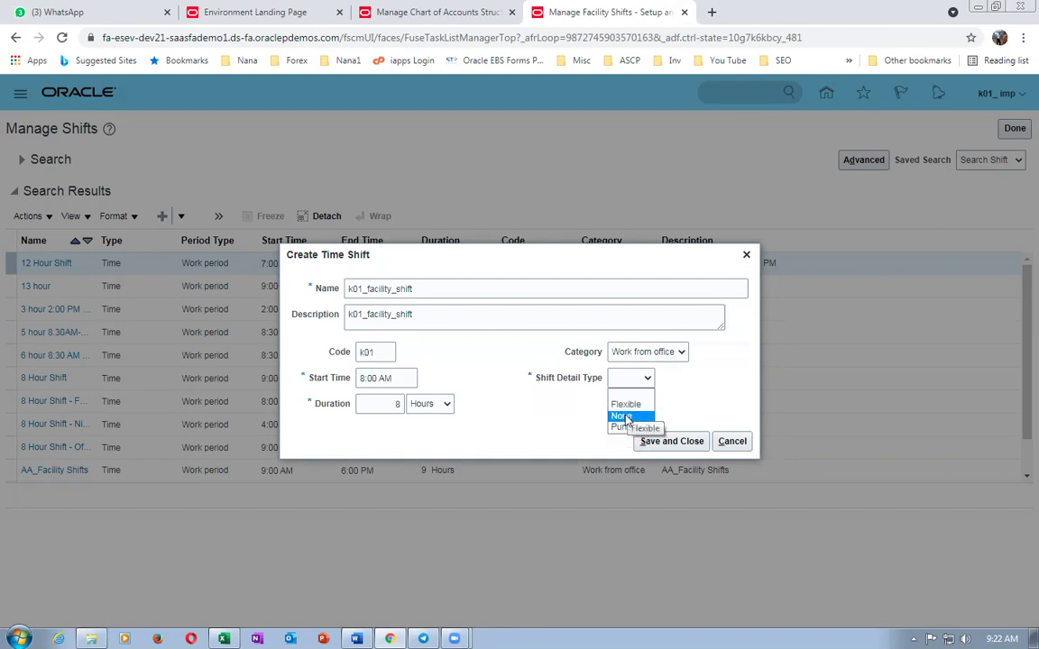
click(618, 416)
click(663, 441)
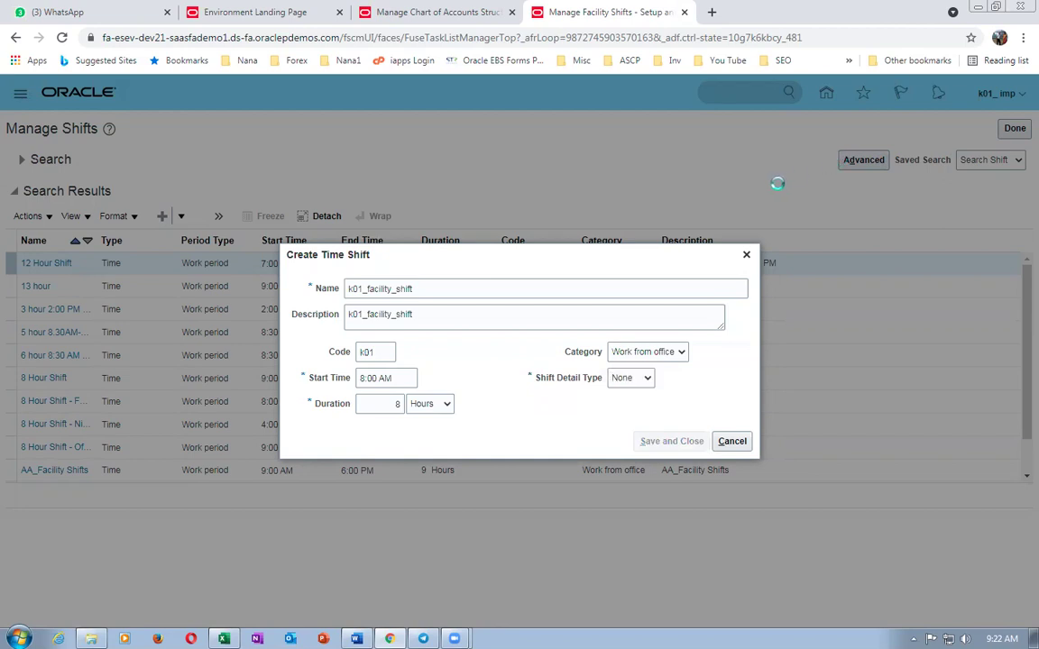
- Copy the Manage Facility Workday Patterns task name from the Excel worksheet
key(alt+Tab)
click(532, 347)
key(ctrl+c)
key(alt+Tab)
click(673, 440)
- Finish the shifts task, then search for and open Manage Facility Workday Patterns
click(424, 12)
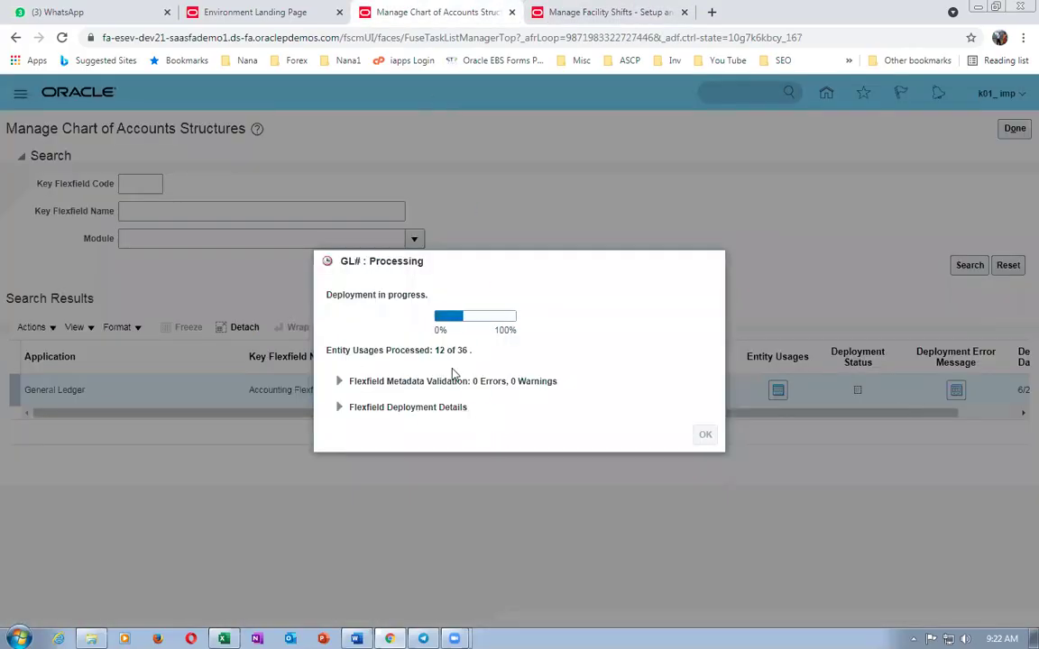
click(577, 12)
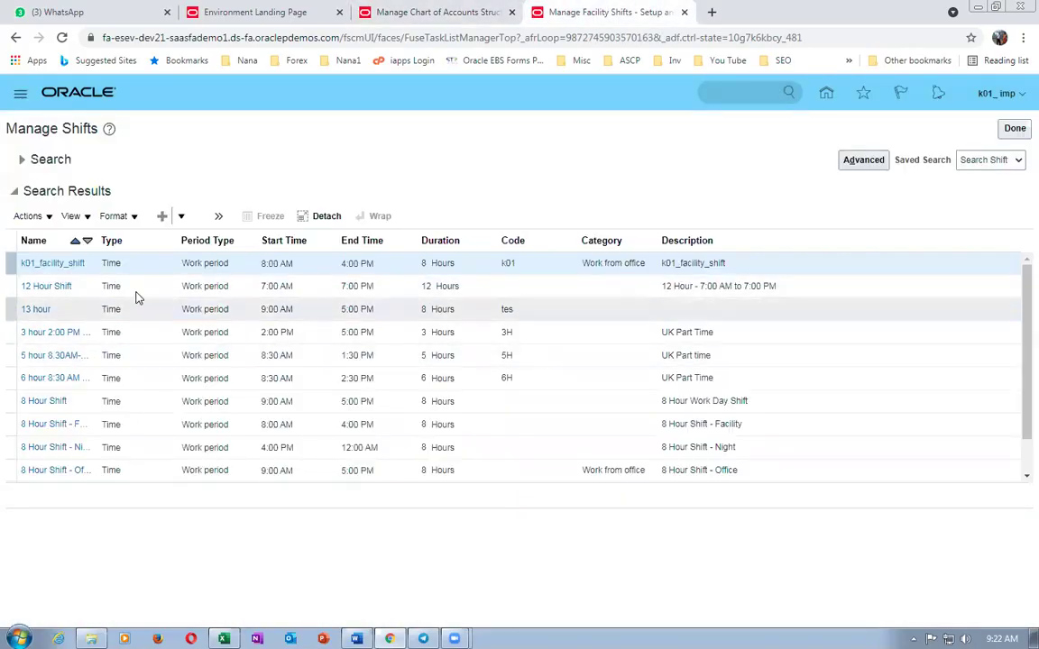
click(1014, 128)
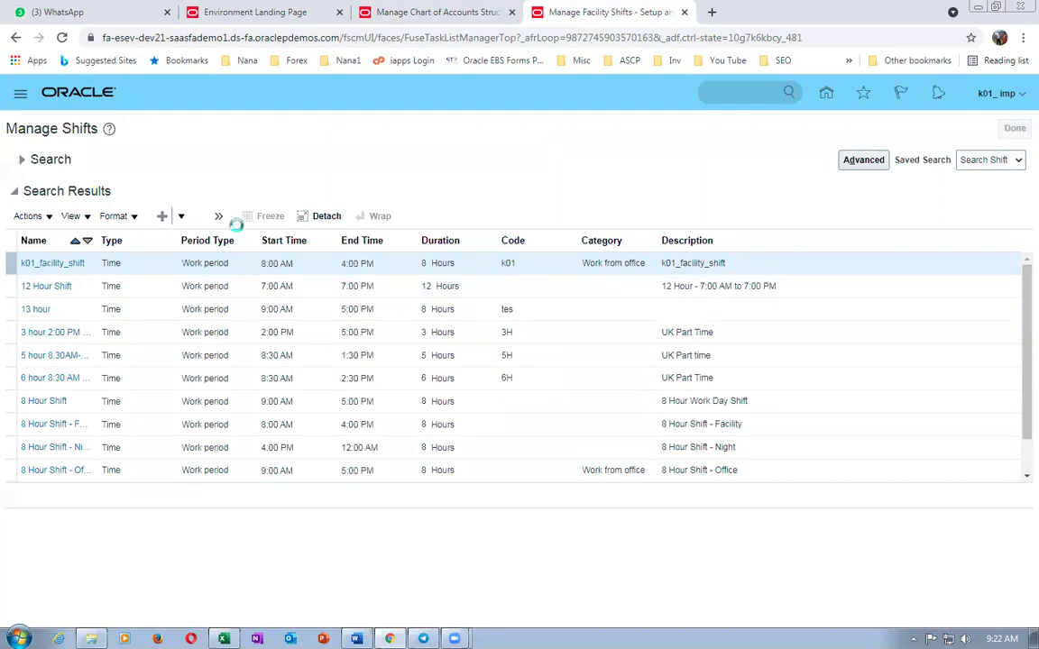
key(ctrl+v)
key(Return)
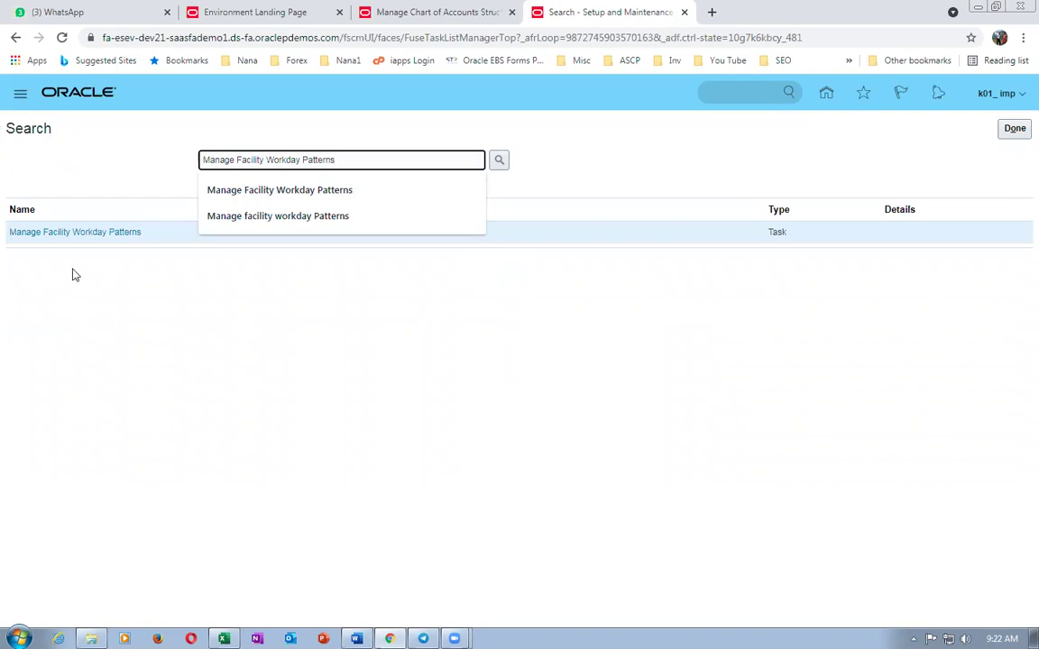
click(90, 232)
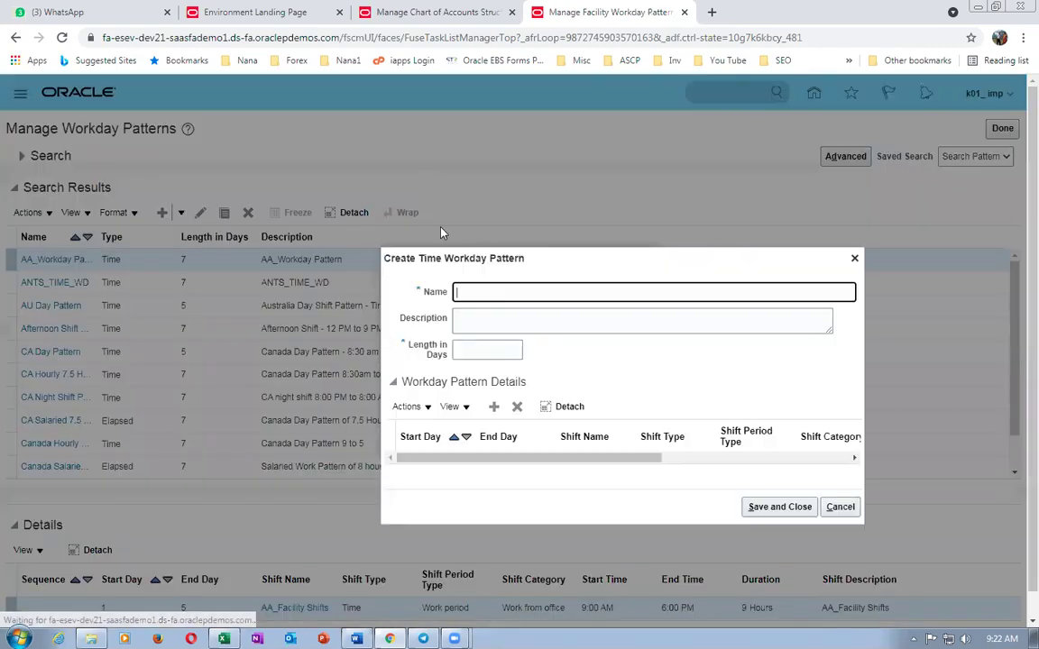
- Name the pattern k01_WDP, reuse it as Description, and set length to 7 days
key(BackSpace)
key(BackSpace)
key(BackSpace)
key(BackSpace)
text(_WDP)
double_click(521, 291)
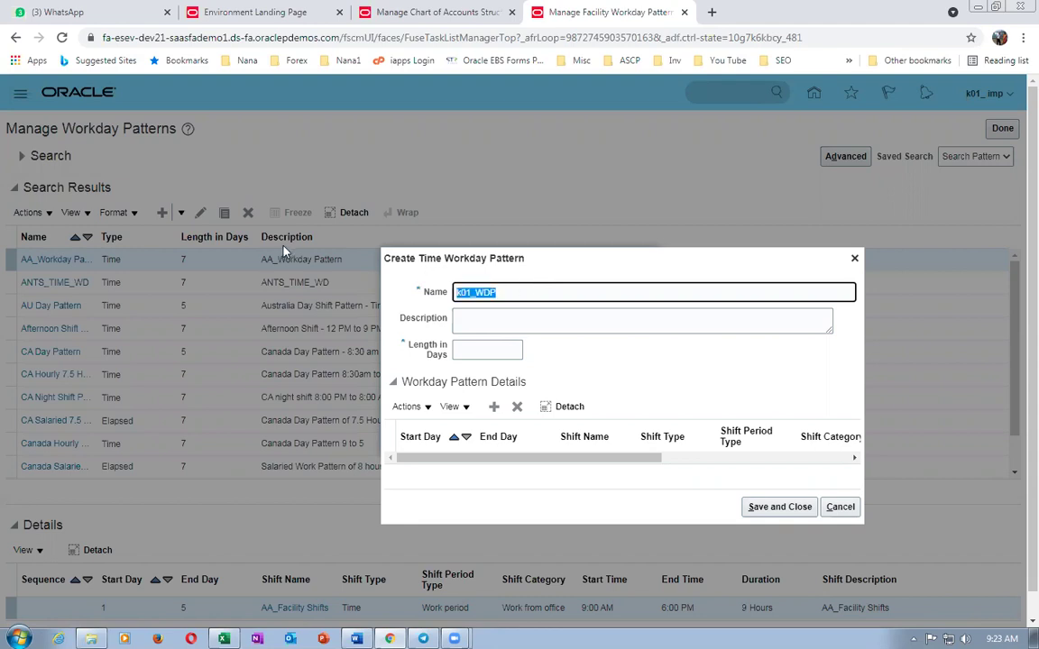
click(484, 311)
key(ctrl+v)
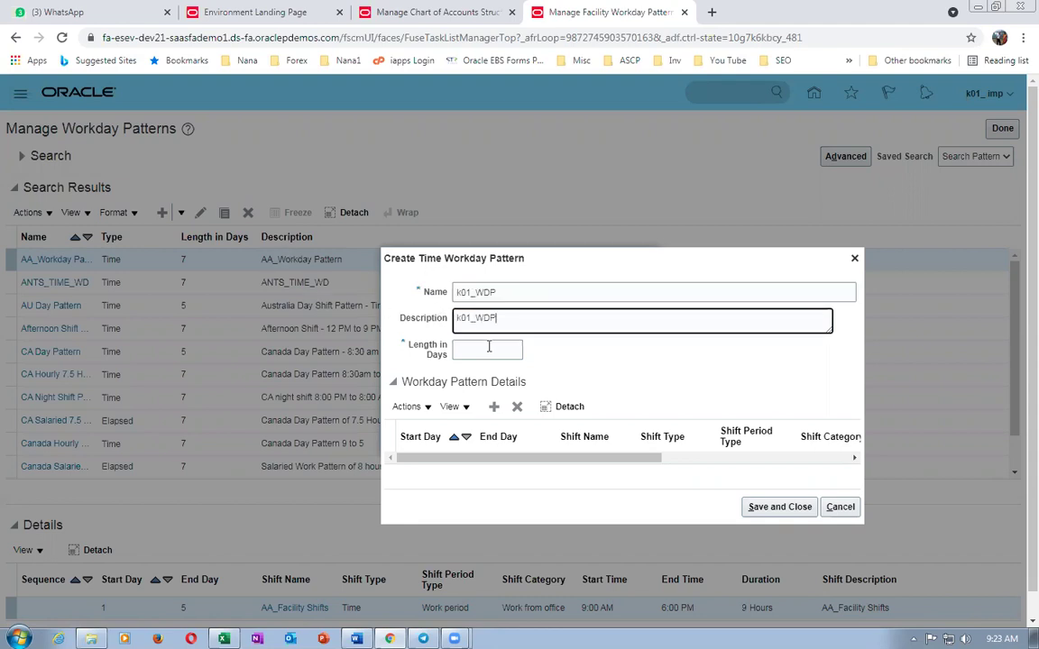
click(487, 349)
text(7)
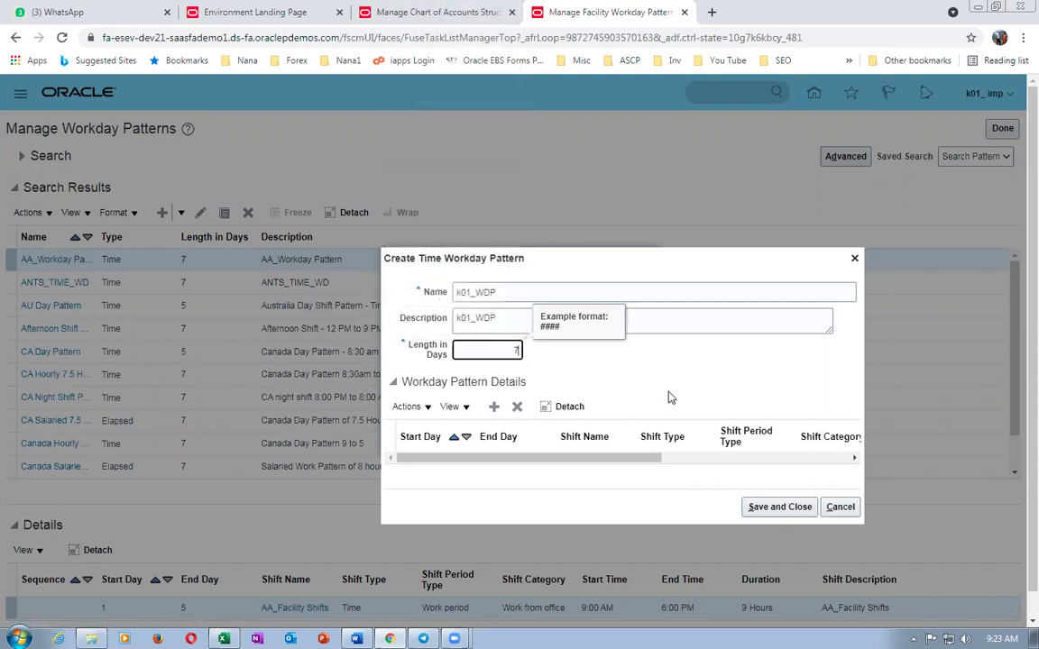
- Add a day 1–7 row using shift k01_facility_shift and save the pattern
click(495, 408)
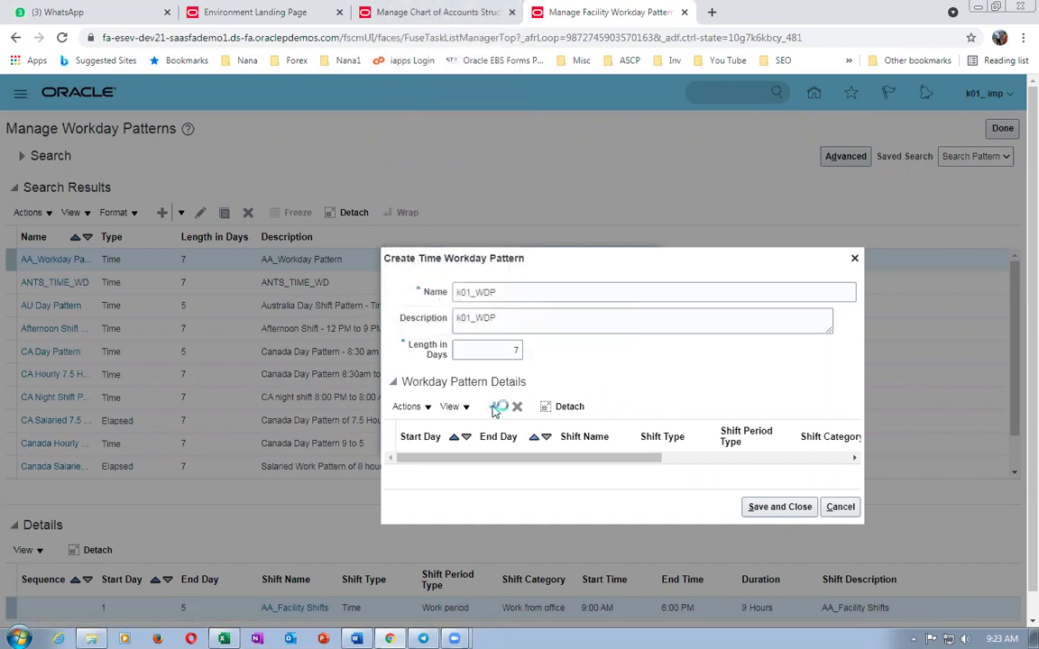
click(422, 472)
text(1)
key(Tab)
text(7)
key(Tab)
text(k01)
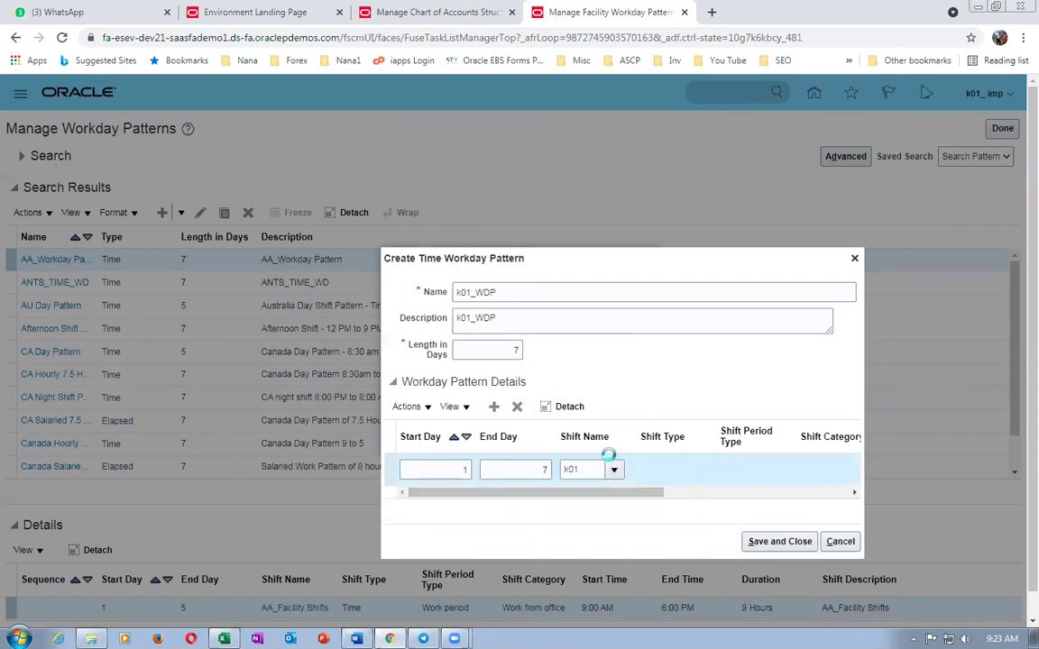
key(Tab)
click(780, 541)
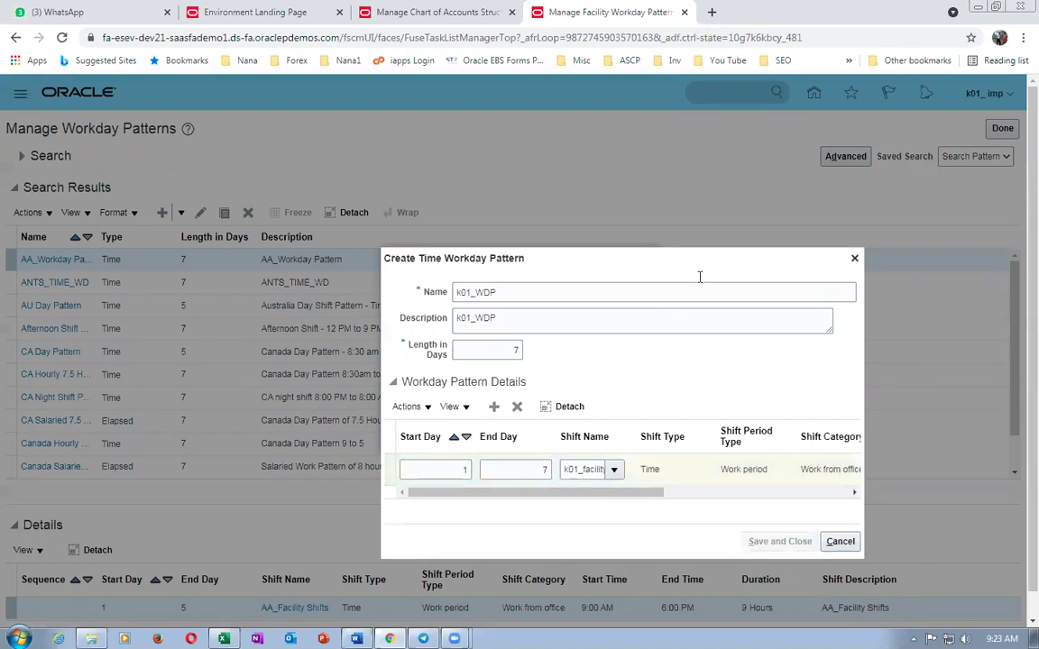
- Copy the Manage Facility Schedules task name from the worksheet
key(alt+Tab)
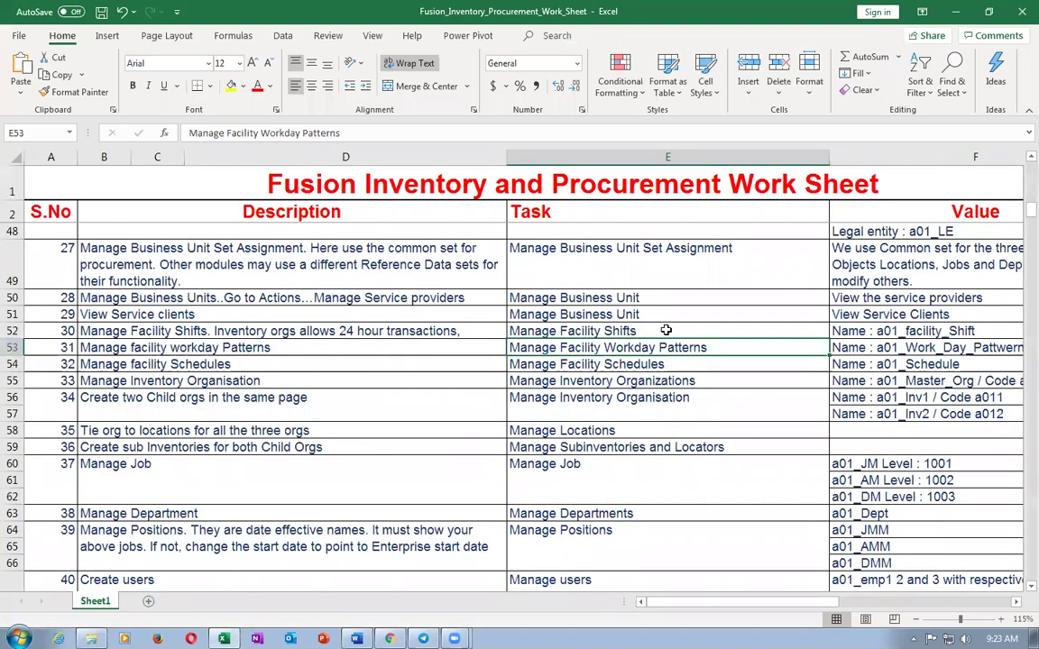
click(436, 365)
key(ctrl+c)
key(alt+Tab)
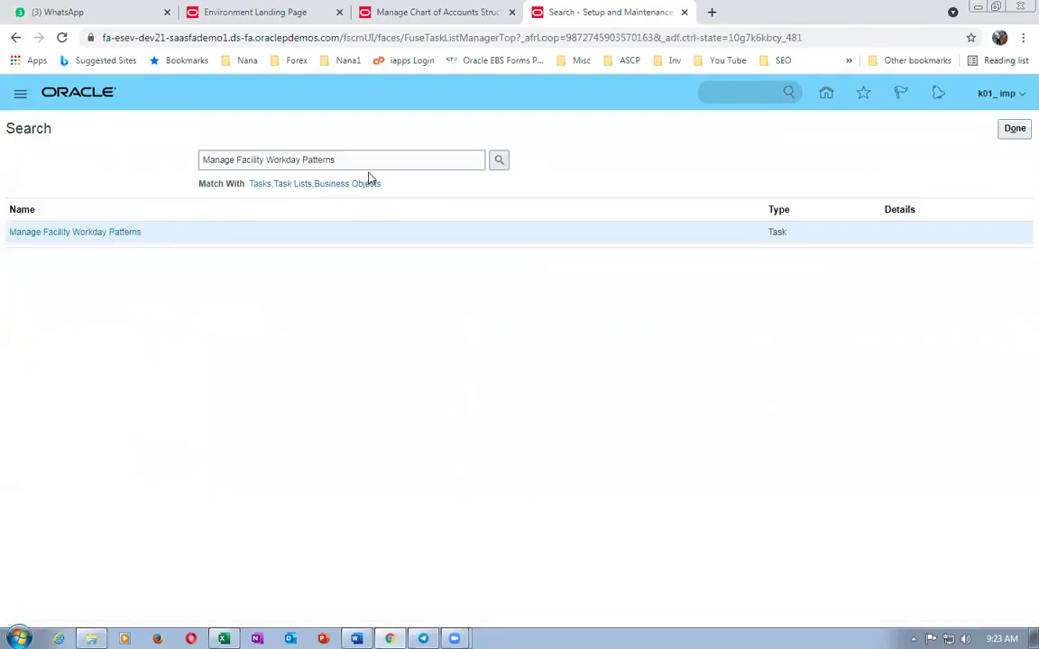
- Open the Manage Facility Schedules task and start a new schedule
drag(361, 159, 154, 156)
key(ctrl+v)
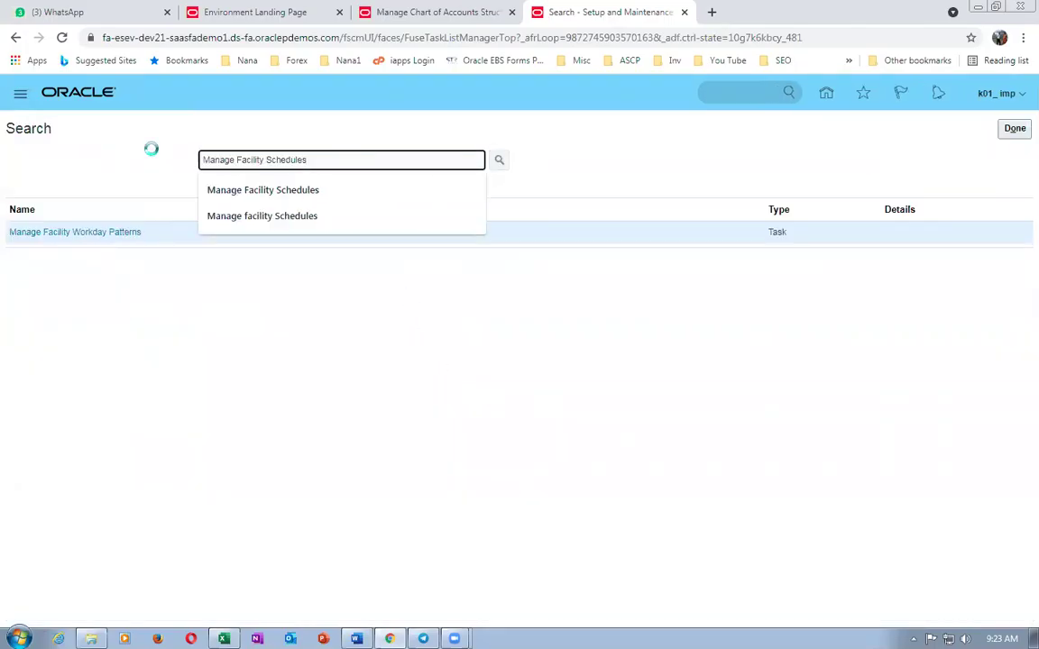
click(95, 233)
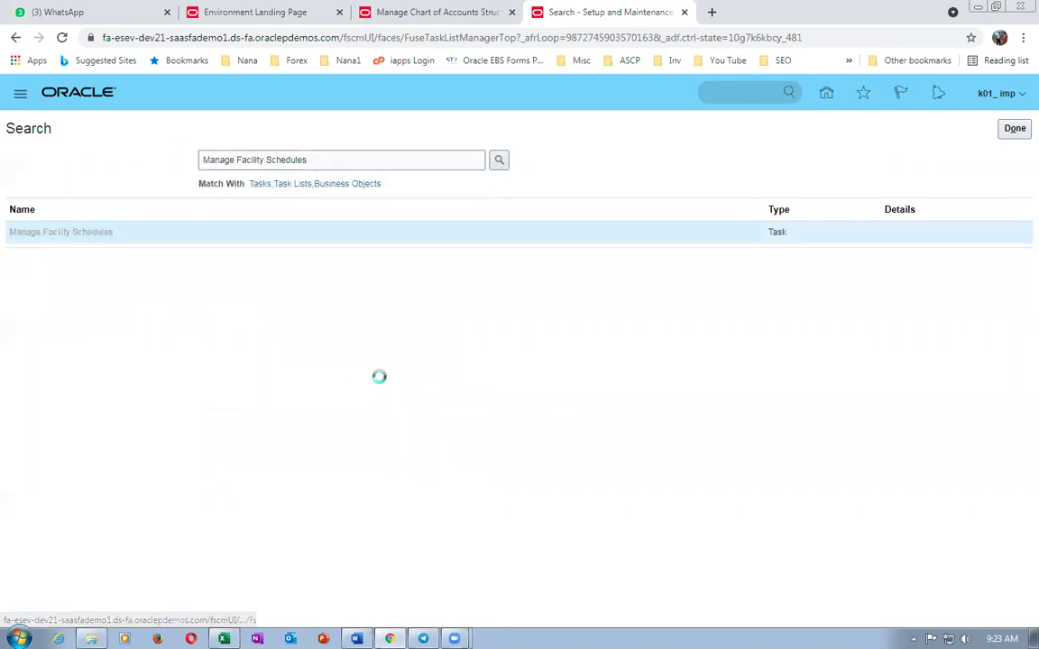
click(162, 212)
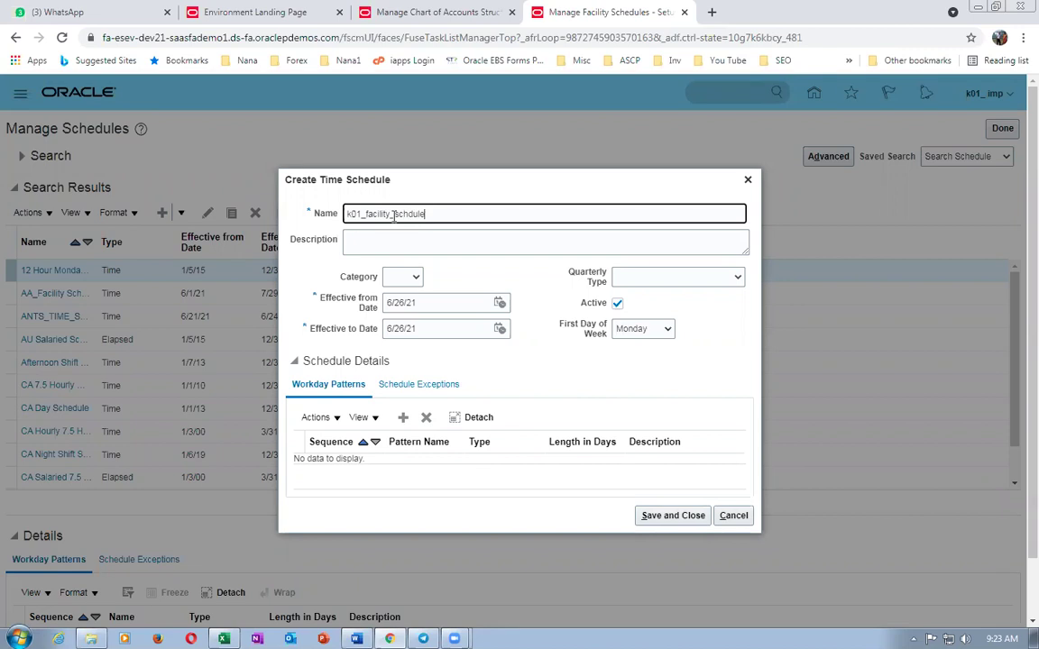
- Copy the name to Description, set category Work, quarterly type 4-4-5 Weeks, and edit the end date
double_click(417, 213)
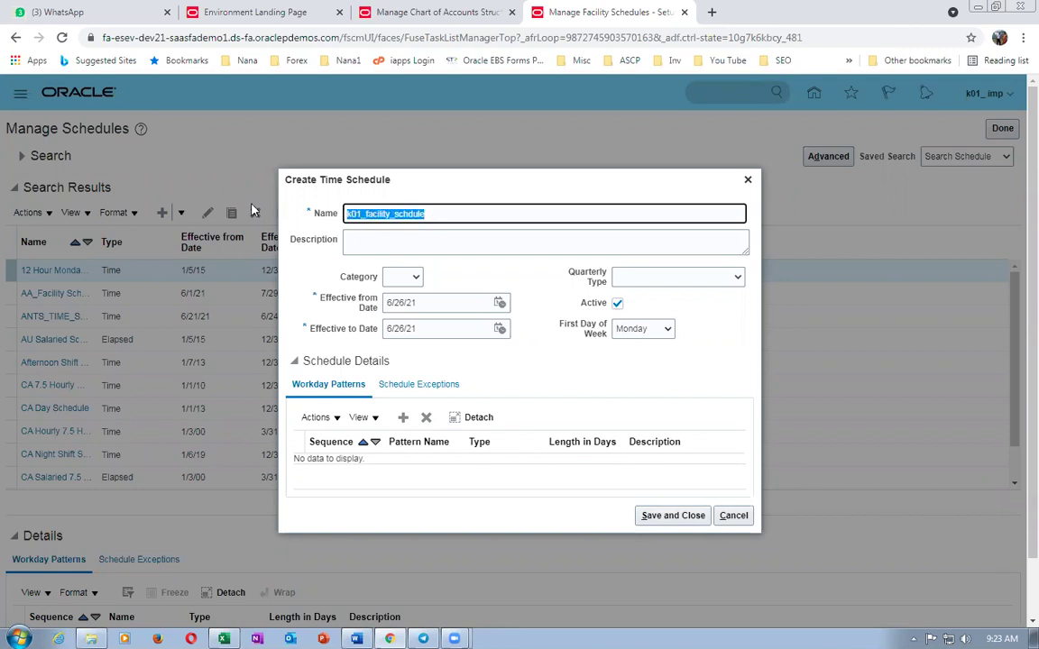
click(358, 244)
key(ctrl+v)
click(401, 277)
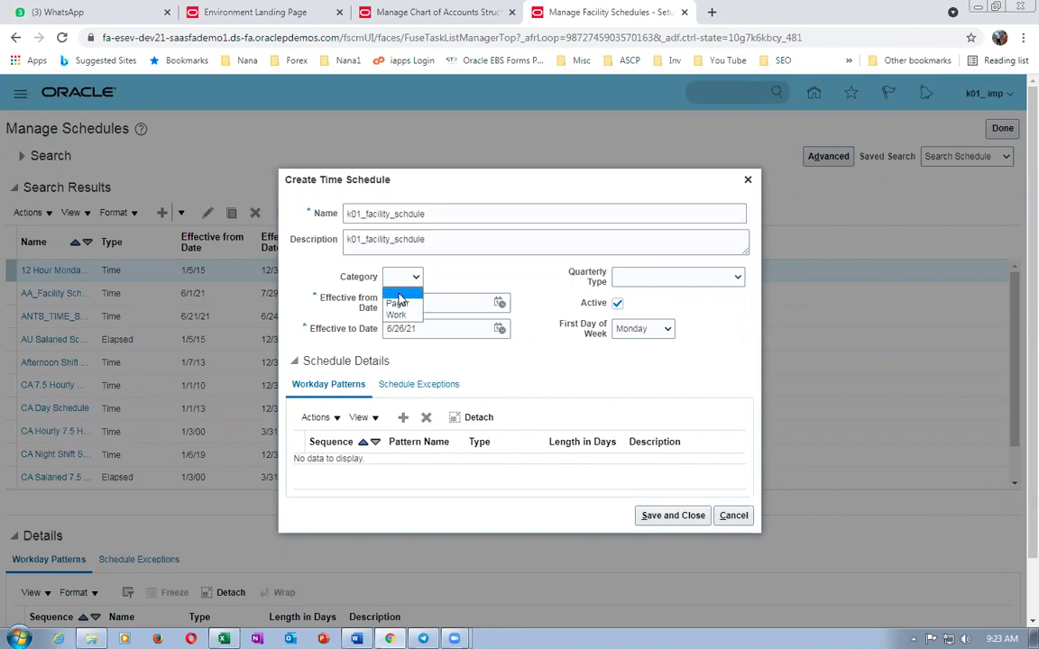
click(396, 316)
click(678, 279)
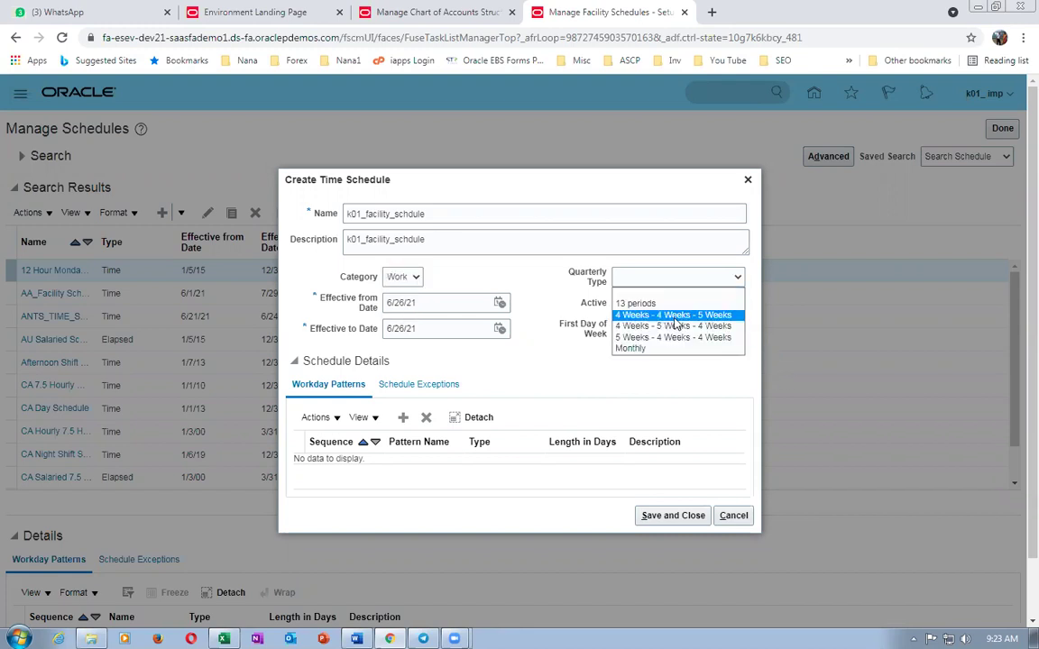
click(674, 317)
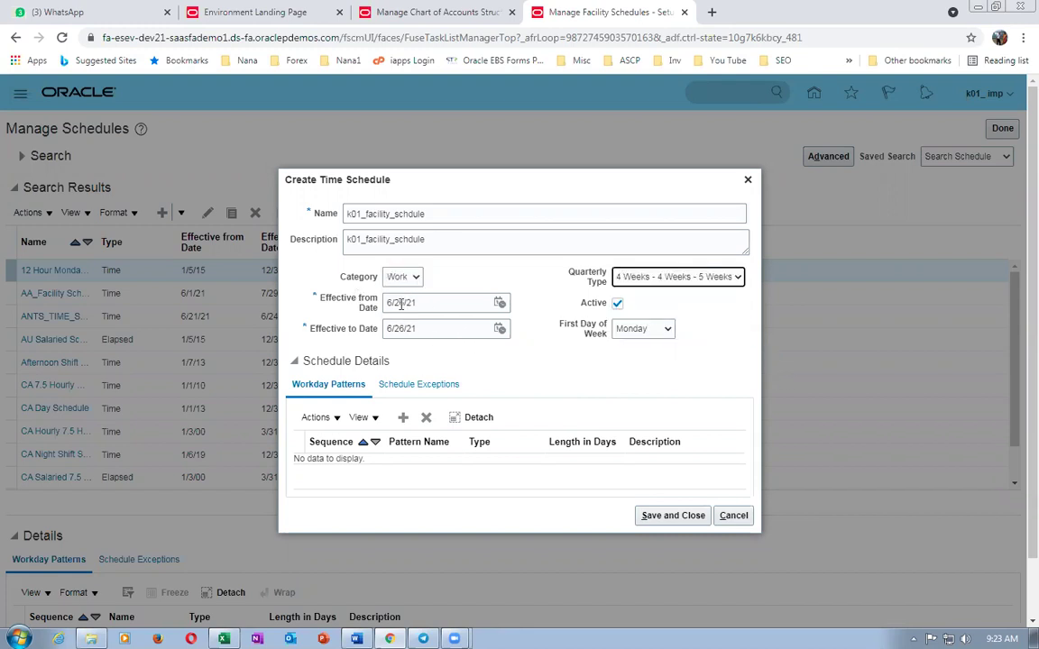
click(441, 330)
key(BackSpace)
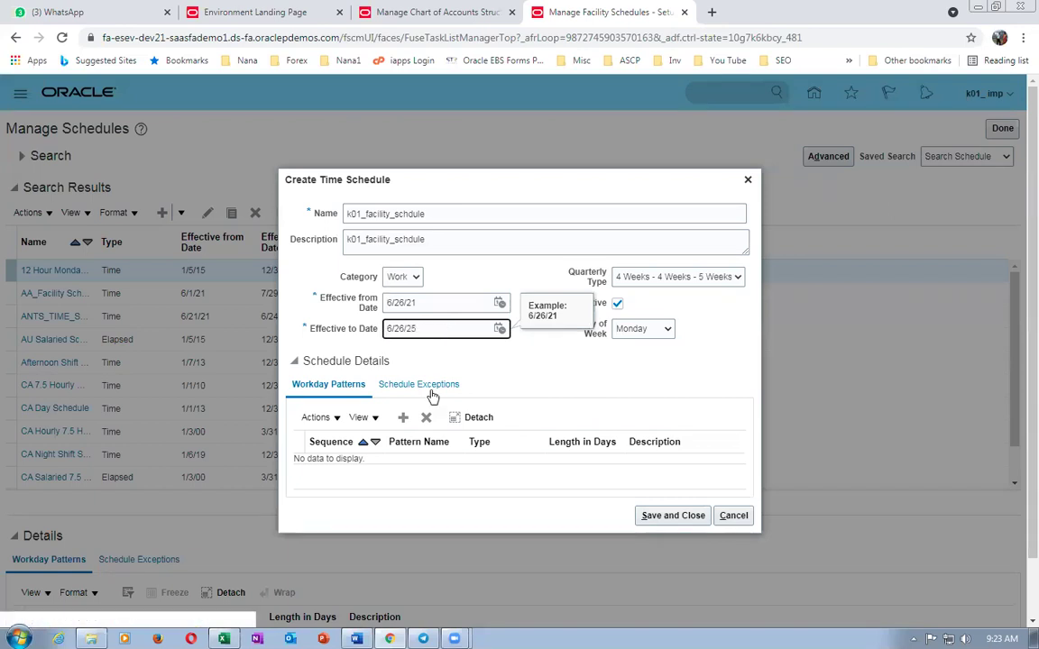
- Add sequence 1 row with workday pattern k01_WDP and save the schedule
click(403, 417)
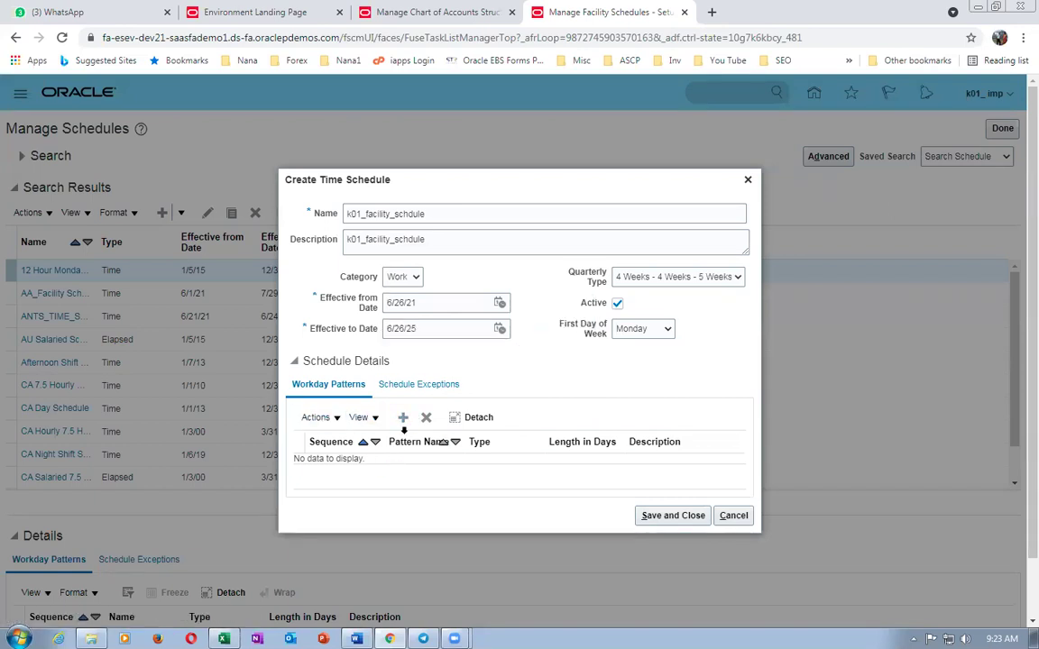
click(332, 459)
text(1)
key(Tab)
text(k01)
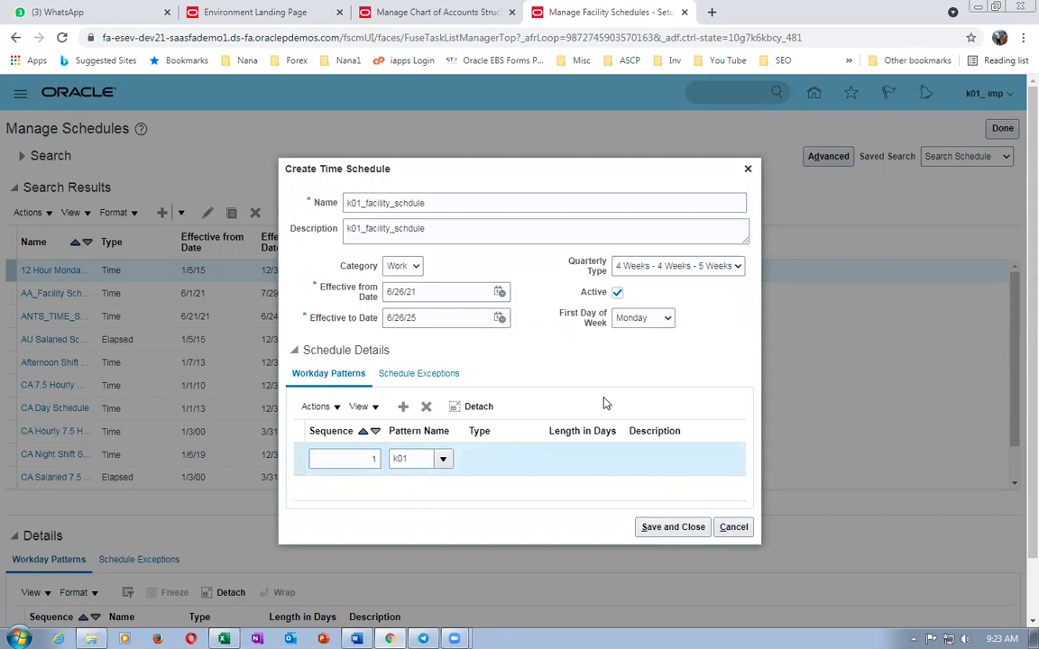
click(442, 459)
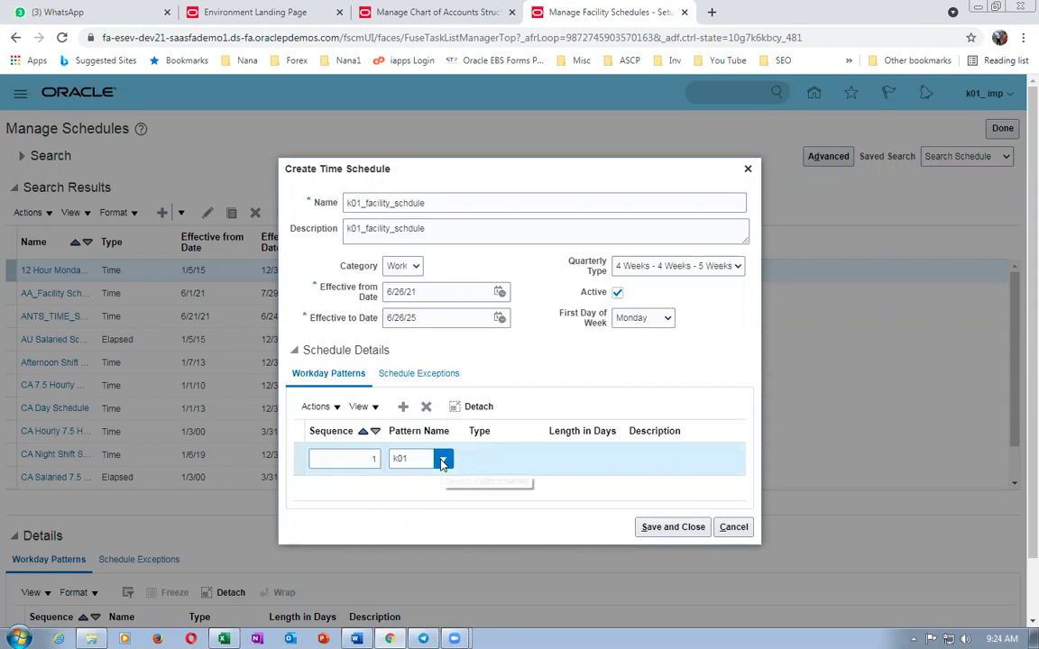
click(407, 435)
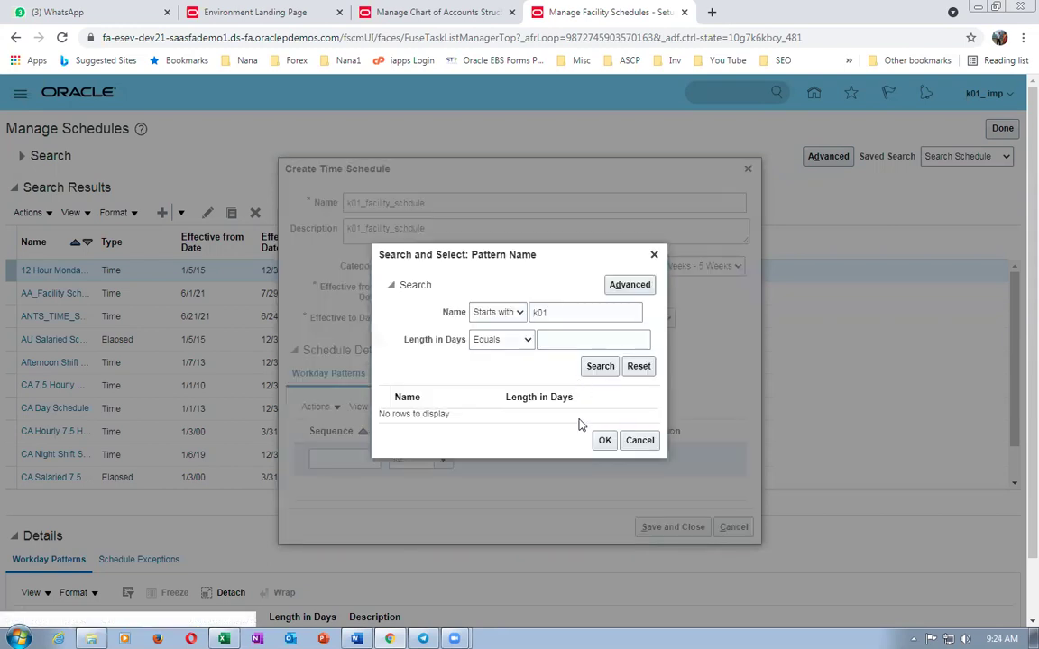
click(612, 368)
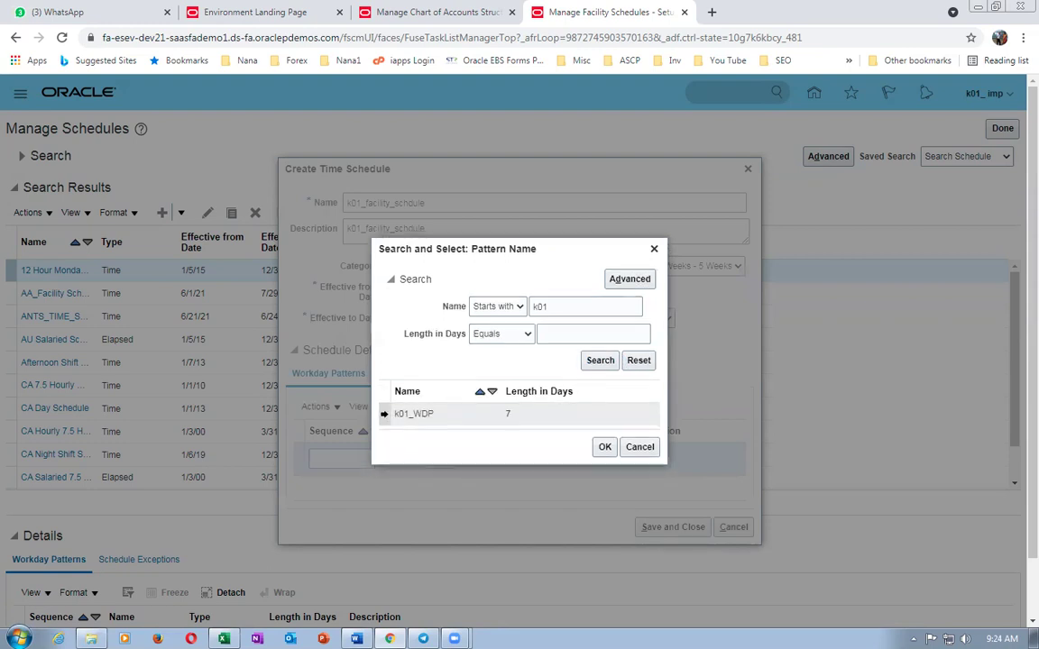
click(604, 446)
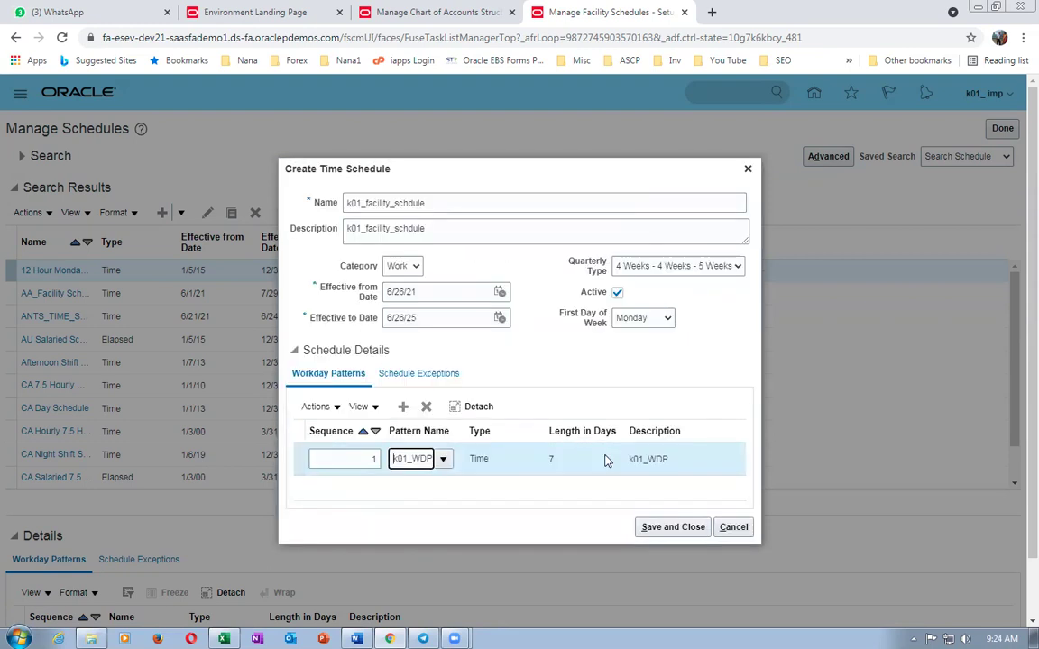
click(671, 527)
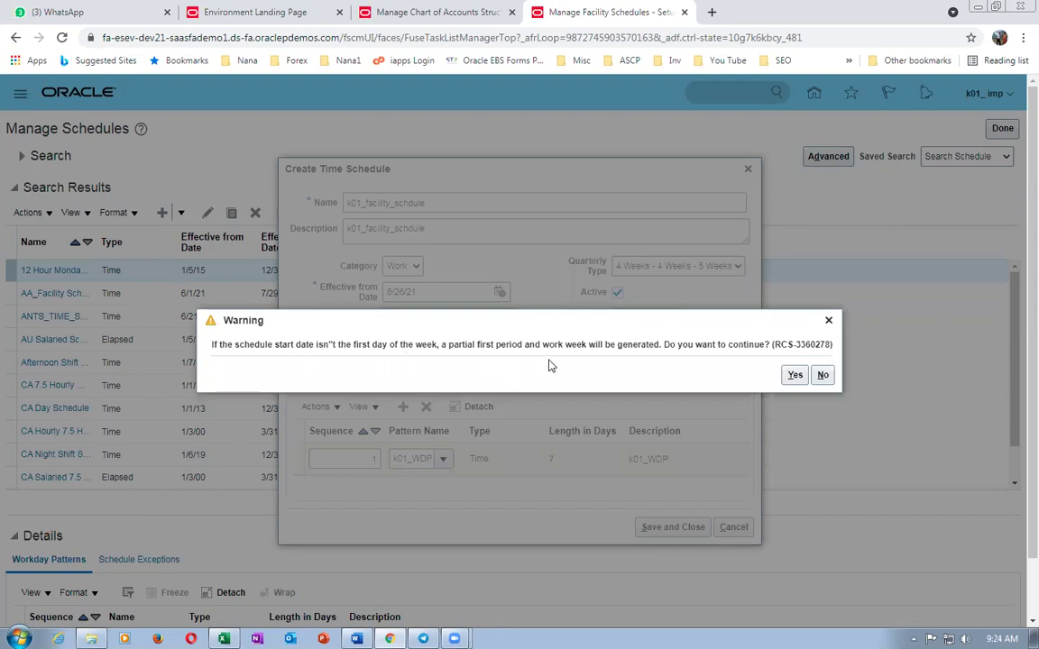
- Accept the partial-first-period warning and check the next worksheet task, Manage Inventory Organizations
drag(314, 344, 735, 354)
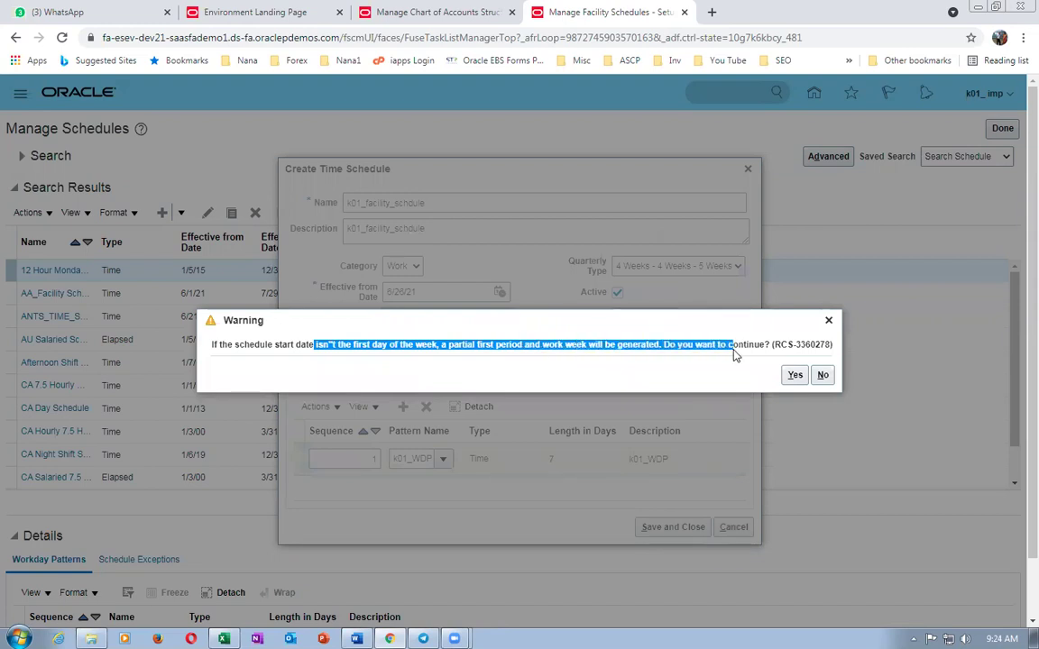
click(793, 375)
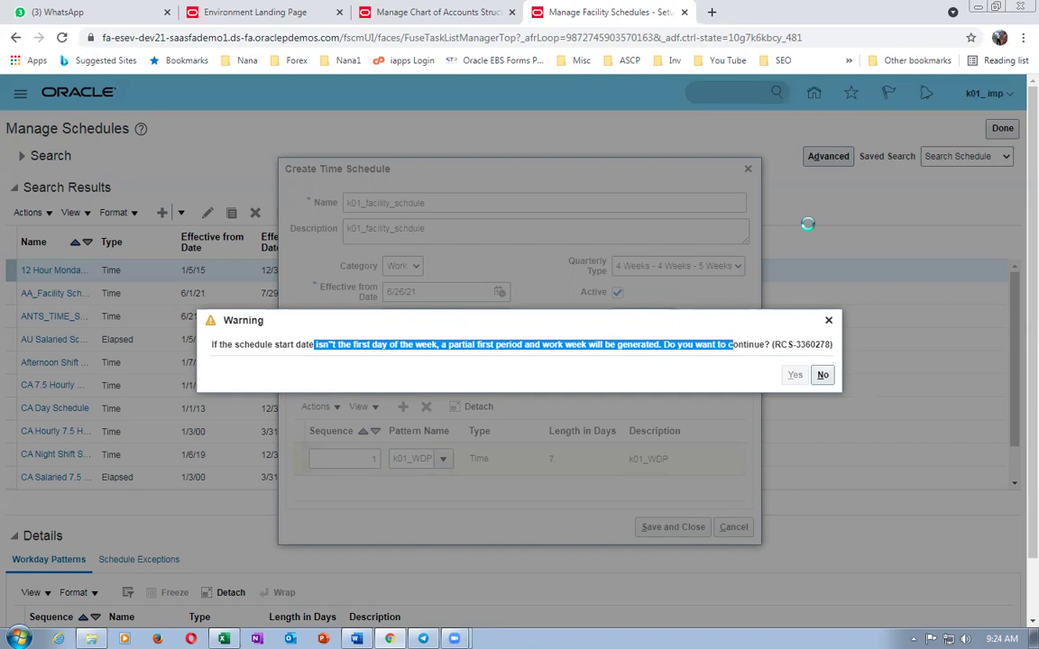
key(alt+Tab)
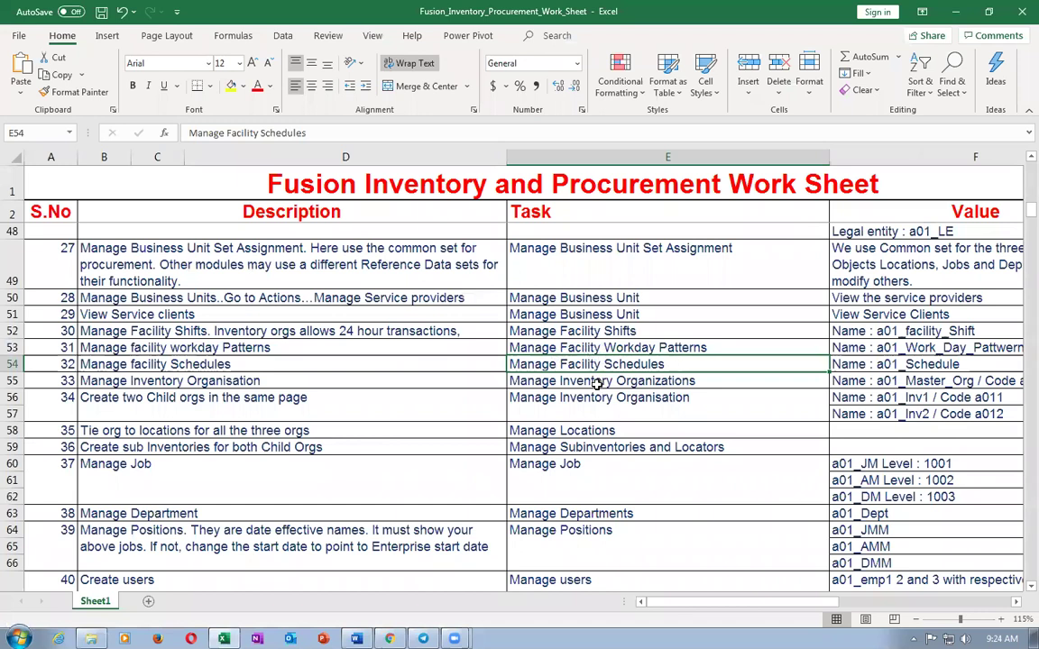
click(591, 383)
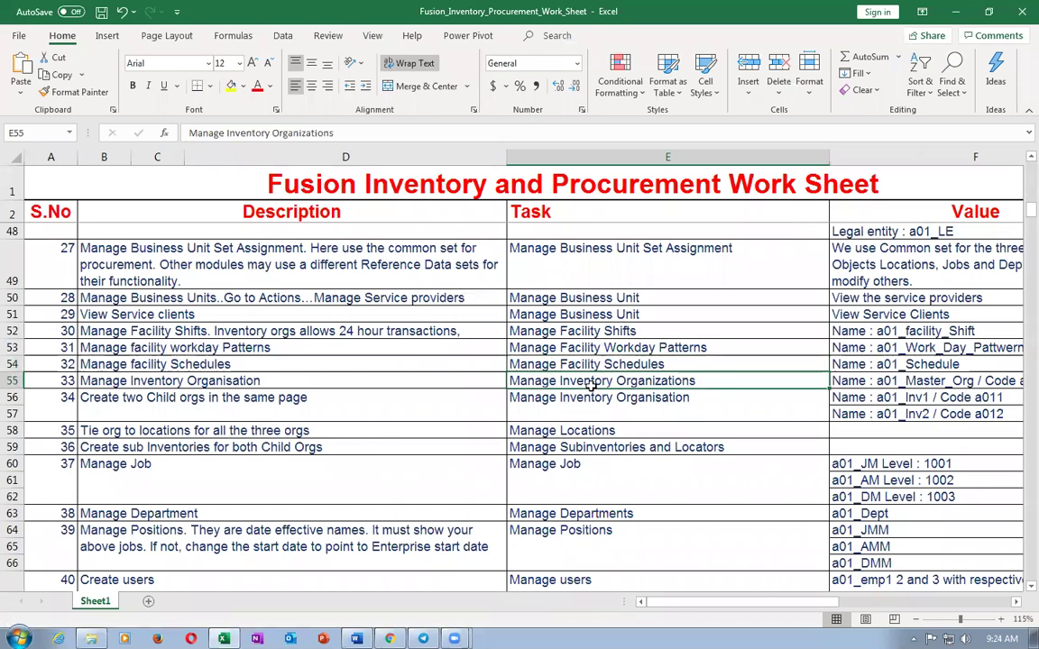
key(alt+Tab)
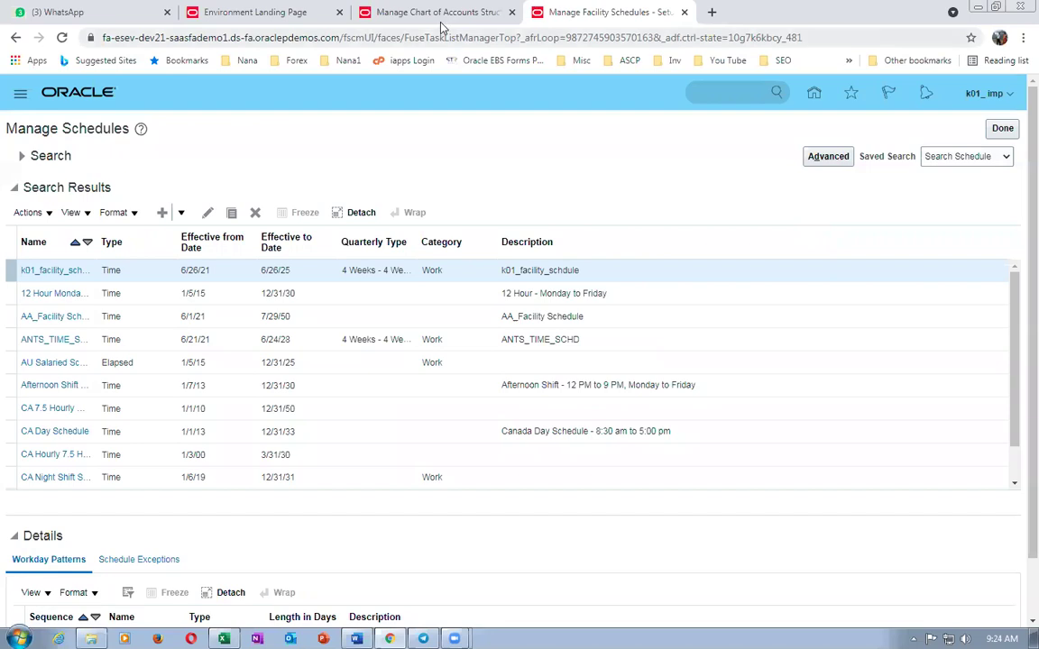
- Check the chart of accounts deployment, then close the facility schedules task with Done
click(437, 13)
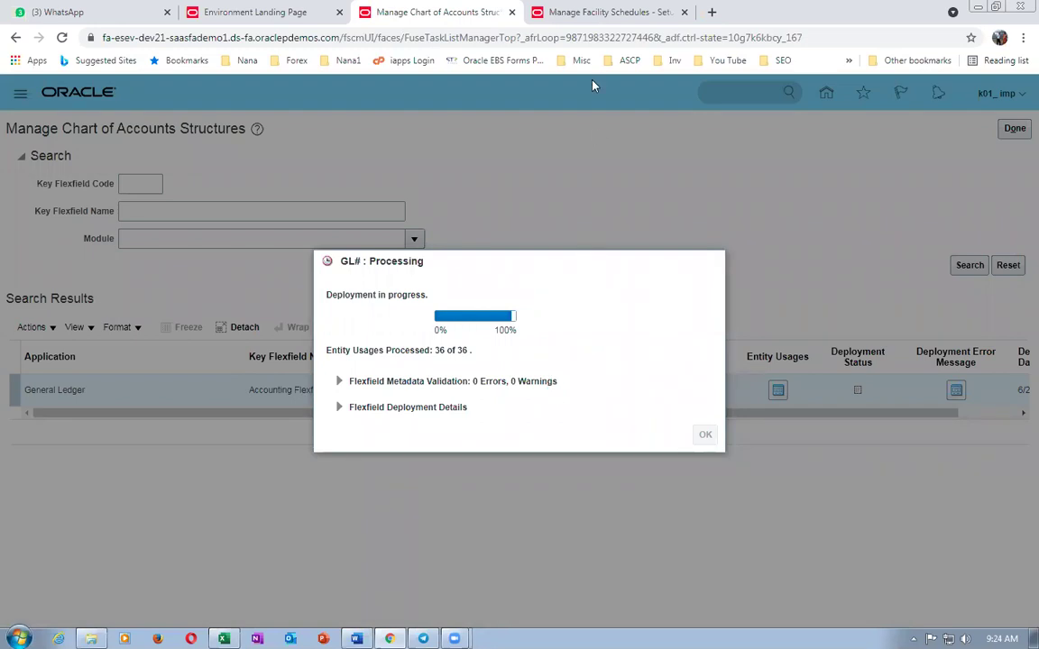
click(596, 16)
click(1001, 131)
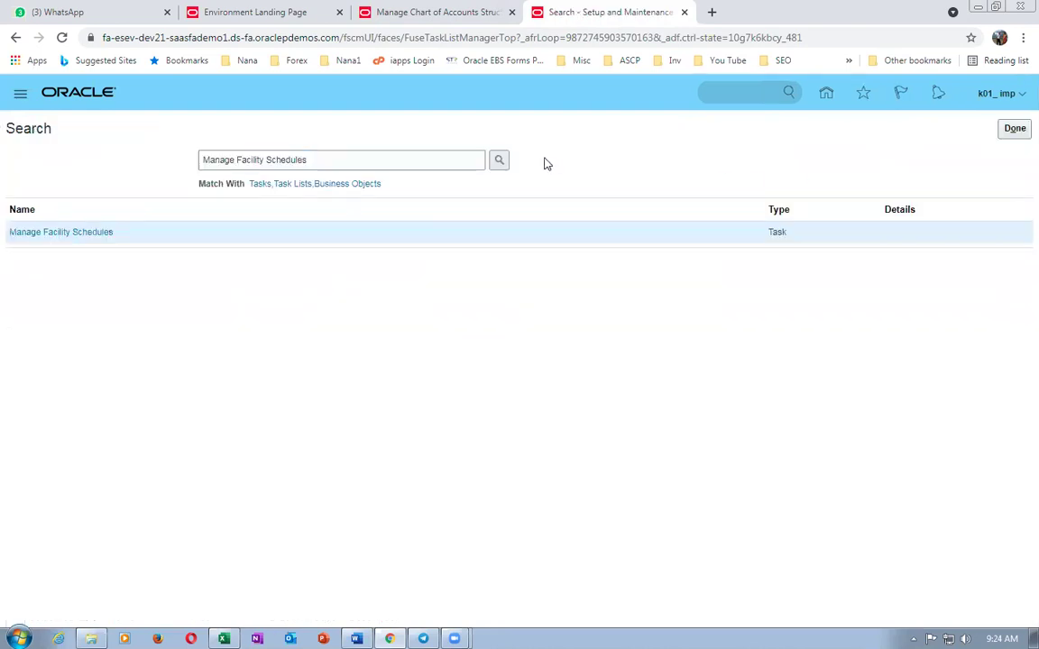
key(alt+Tab)
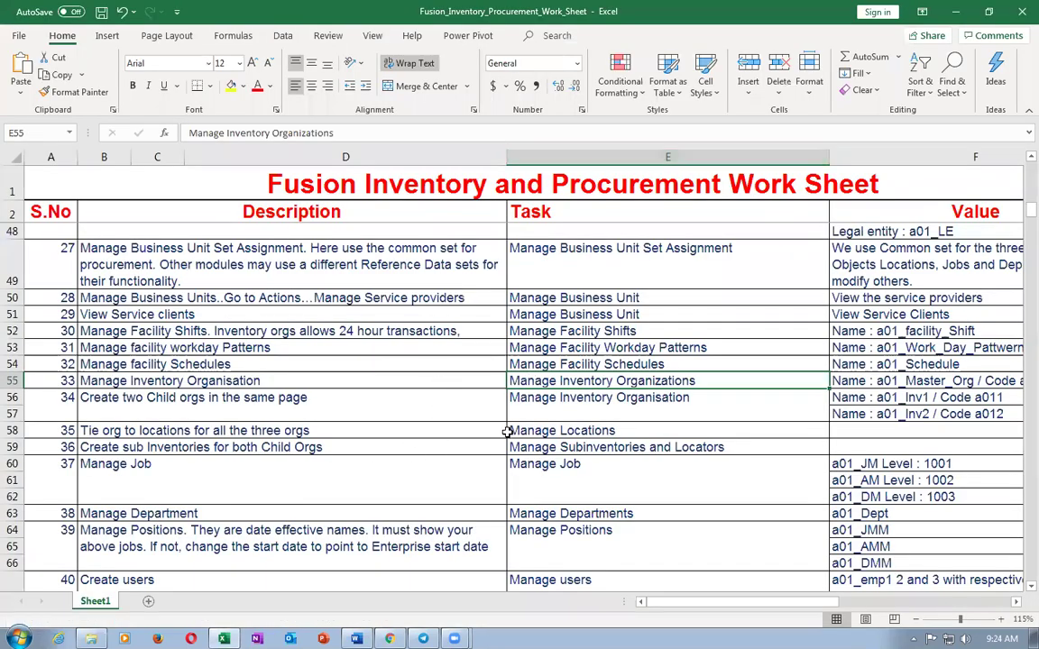
- Copy the Manage Chart Of Accounts Value Sets task name from cell E29
scroll(144, 415, up, 8)
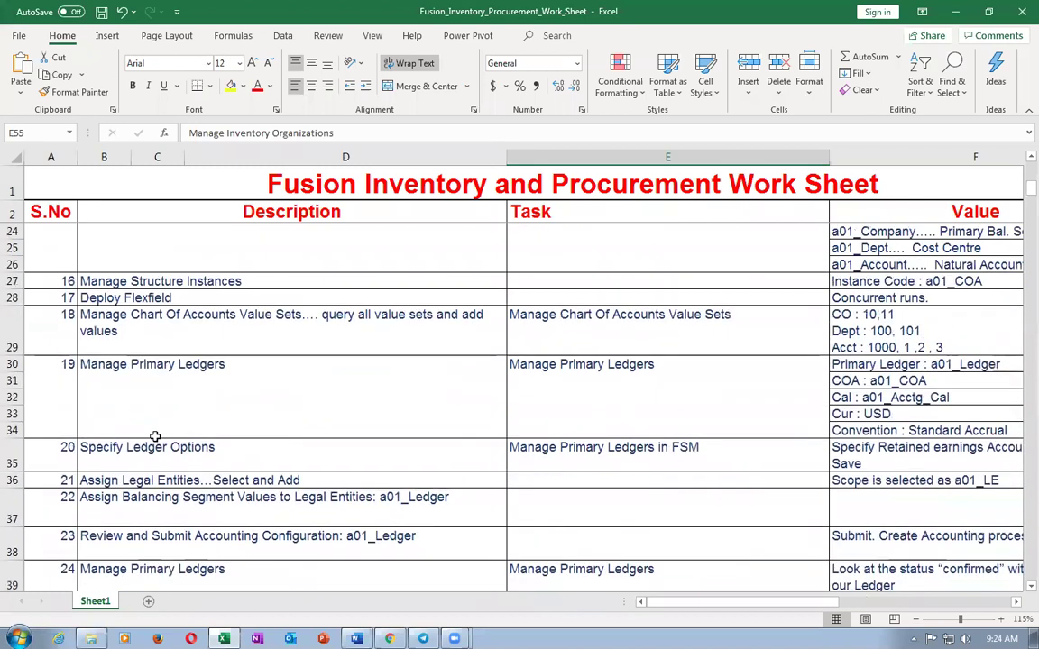
scroll(155, 437, up, 2)
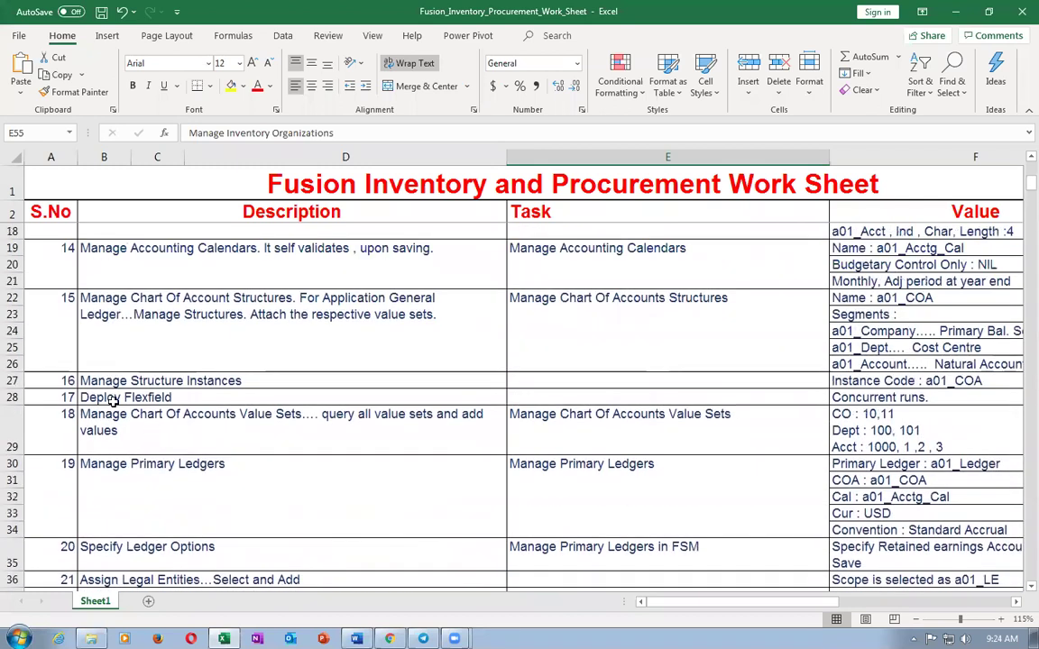
click(116, 416)
click(557, 435)
key(ctrl+c)
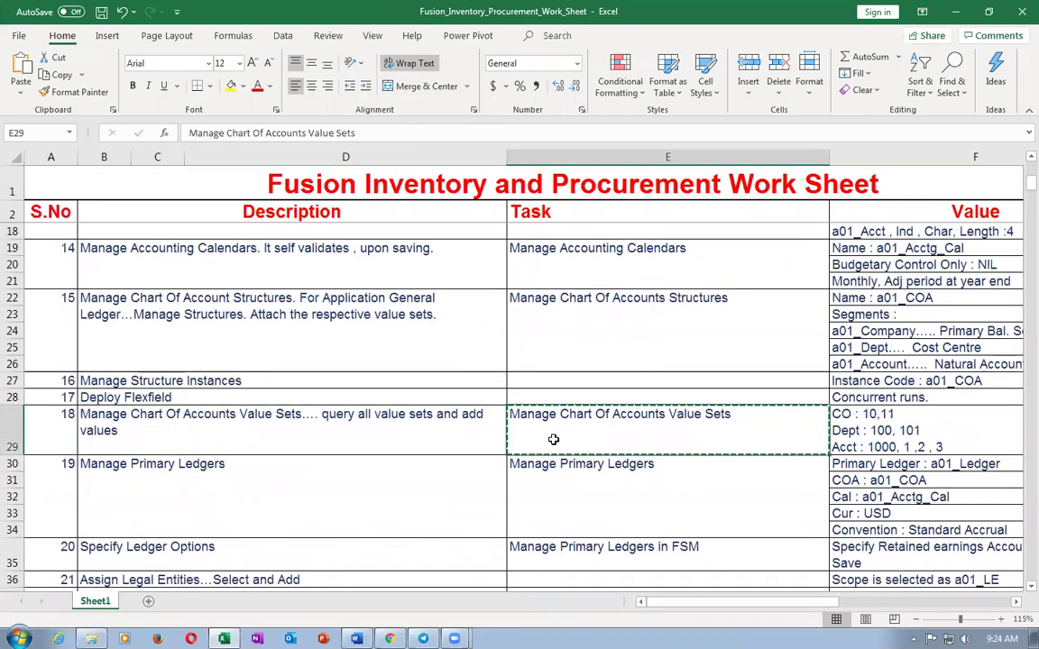
- Check the GL# deployment progress in the browser, then scroll the worksheet back down
key(alt+Tab)
click(471, 16)
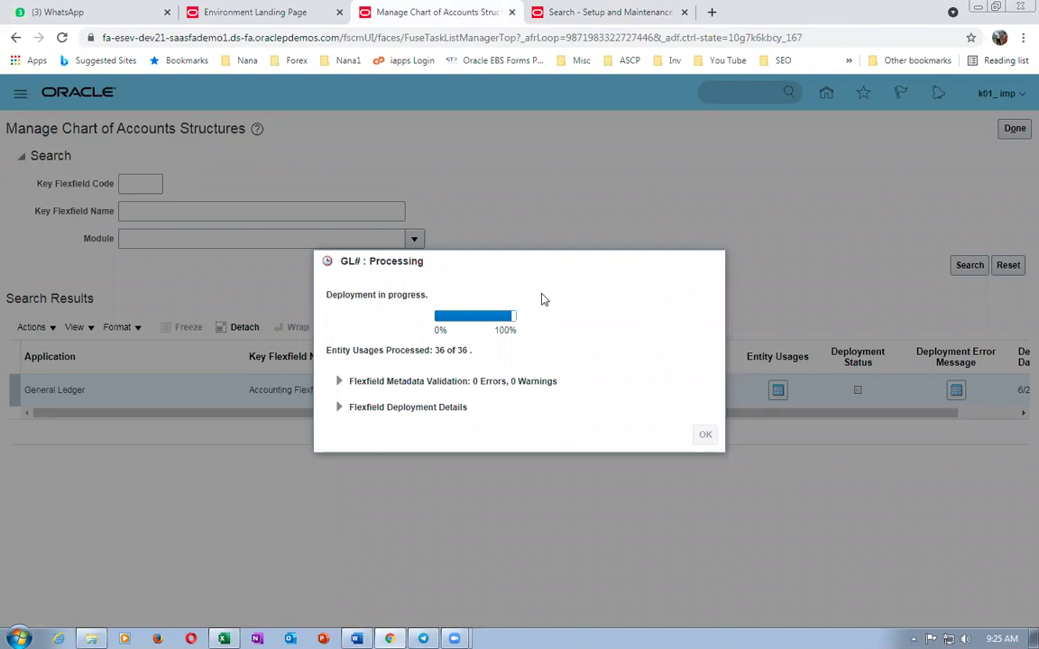
key(alt+Tab)
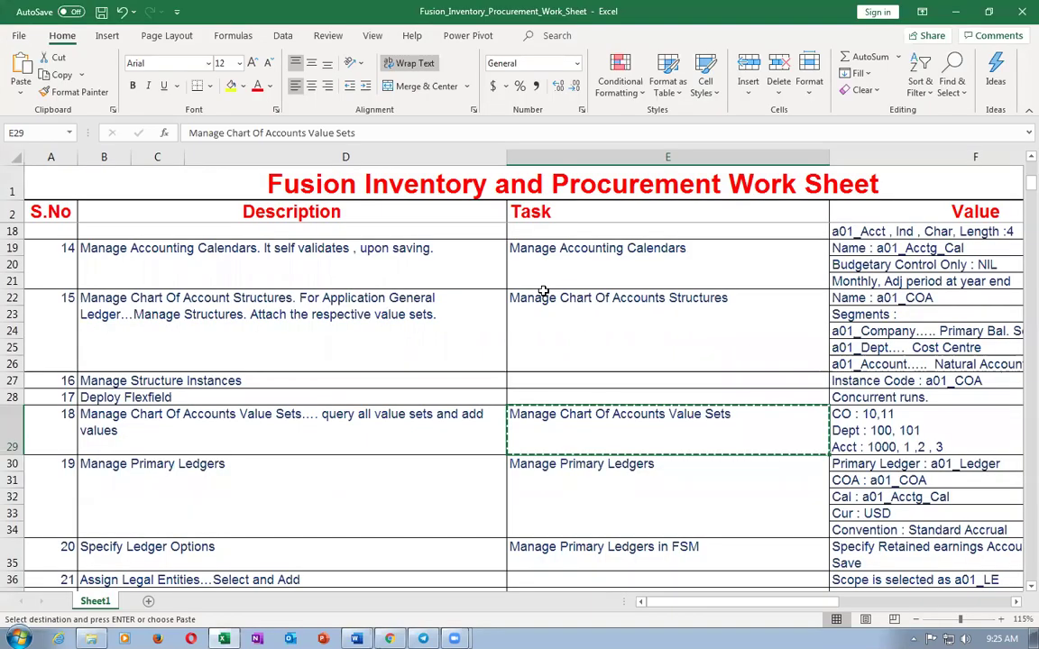
scroll(594, 352, down, 2)
scroll(593, 354, down, 1)
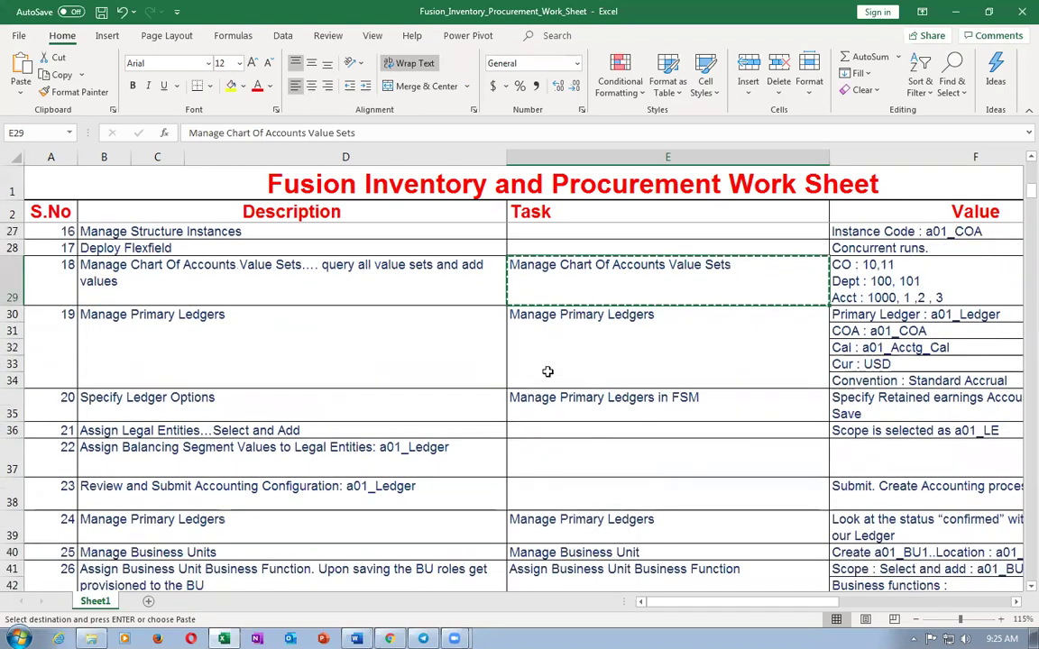
key(alt+Tab)
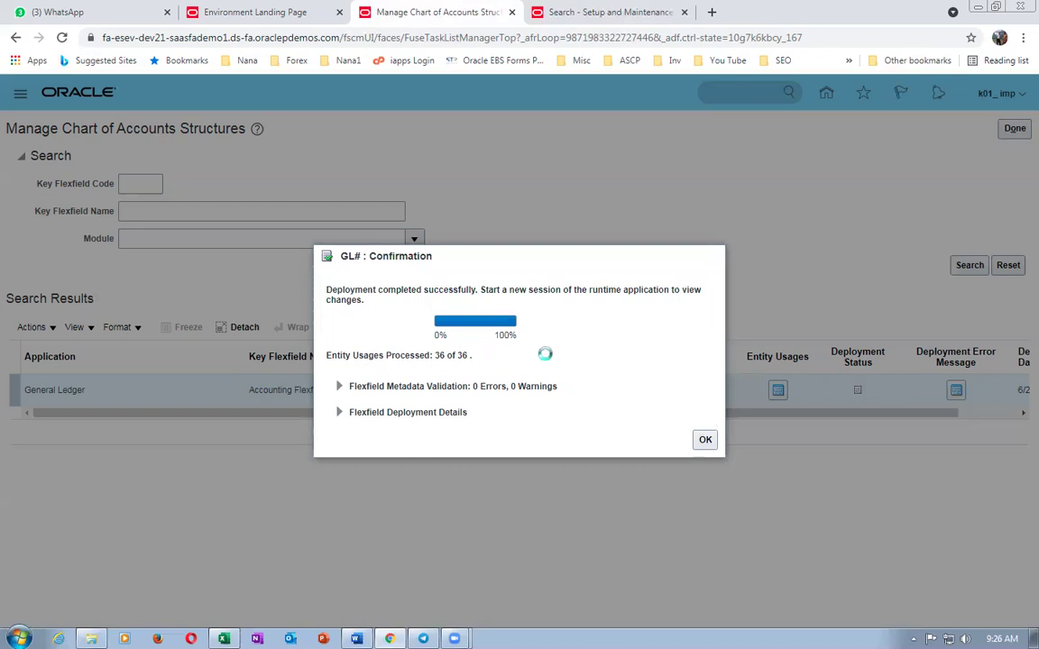
- Dismiss the GL# deployment confirmation with OK and return to the search tab
click(703, 439)
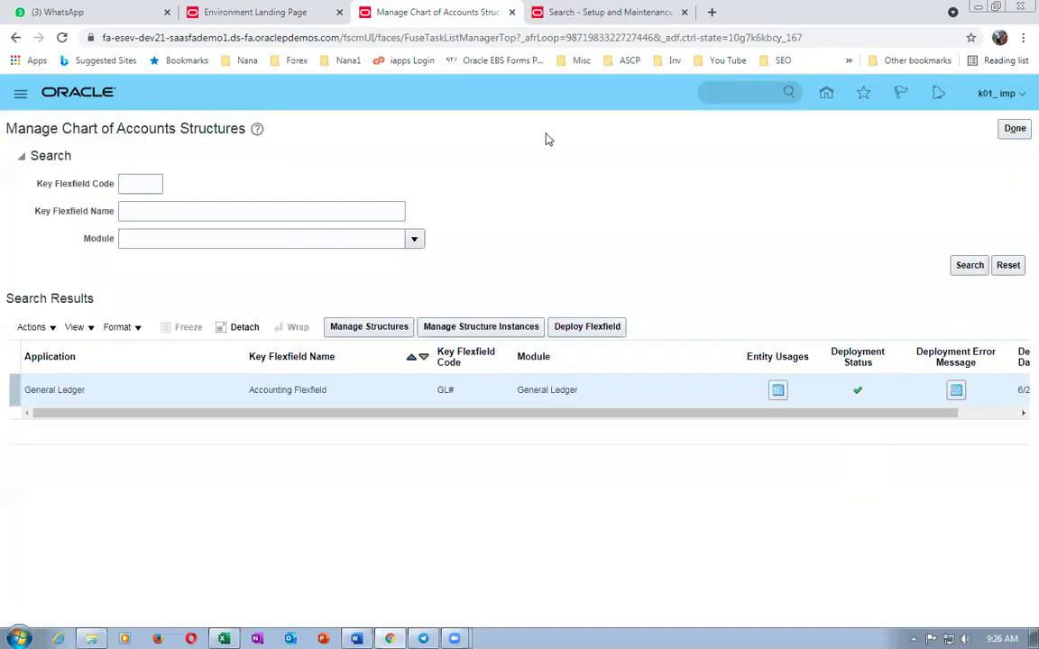
click(586, 11)
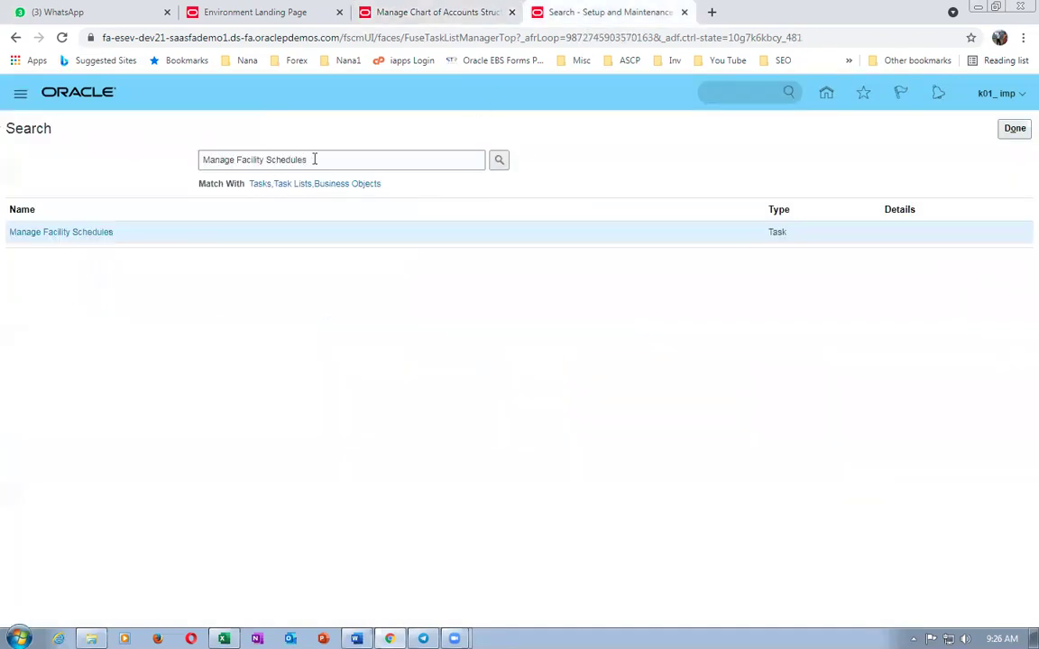
- Open Manage Chart Of Accounts Value Sets, find k01 sets, and open k01_Company_VS1 values
click(313, 159)
key(ctrl+v)
key(Return)
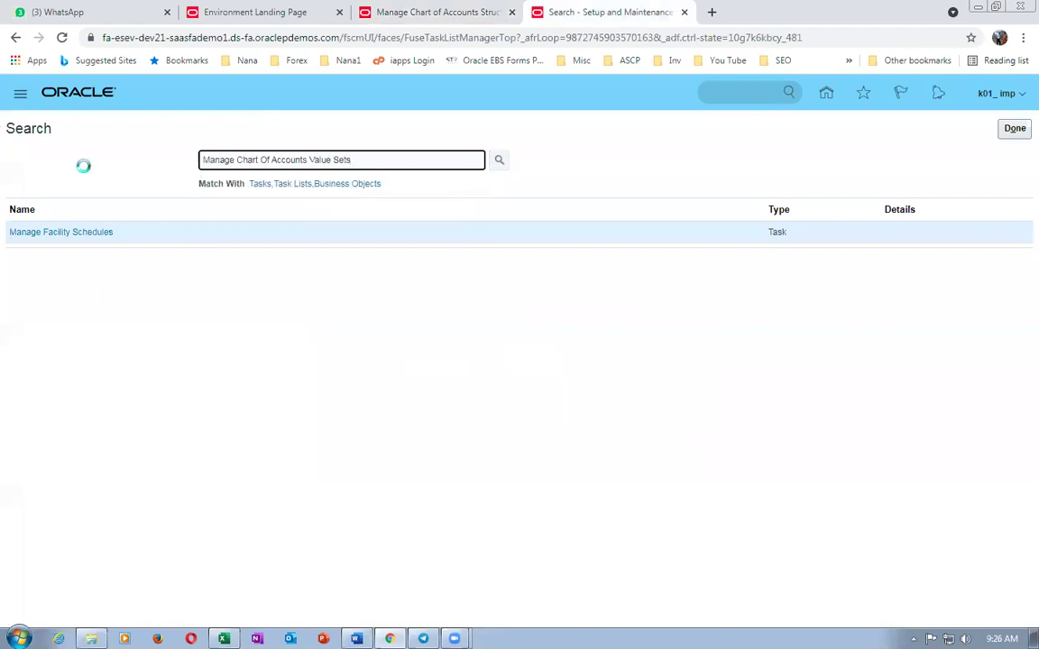
click(131, 233)
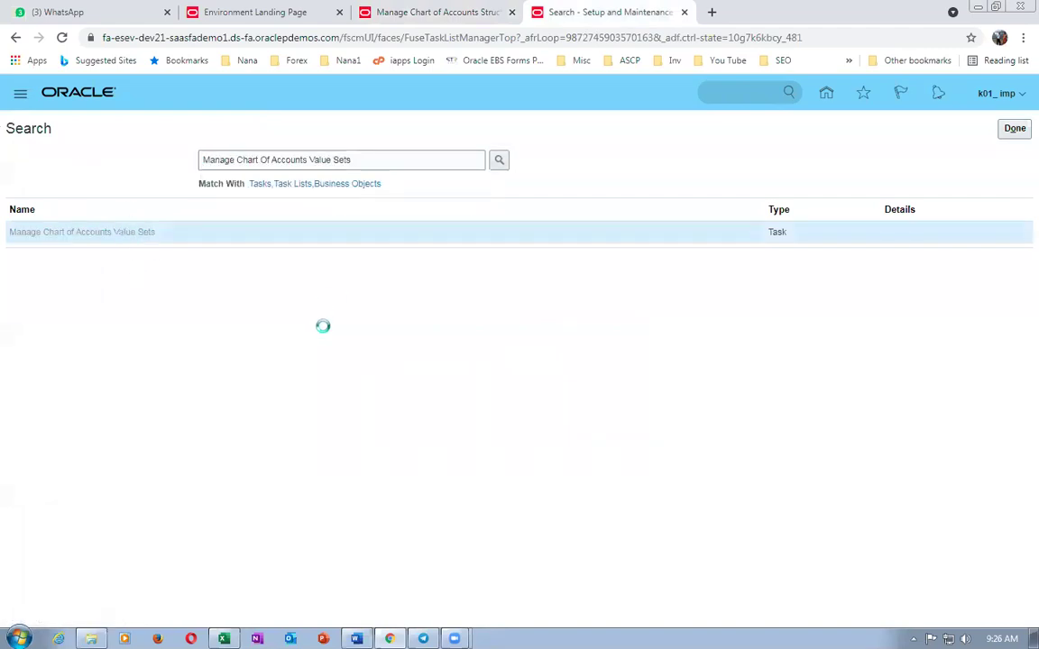
click(176, 198)
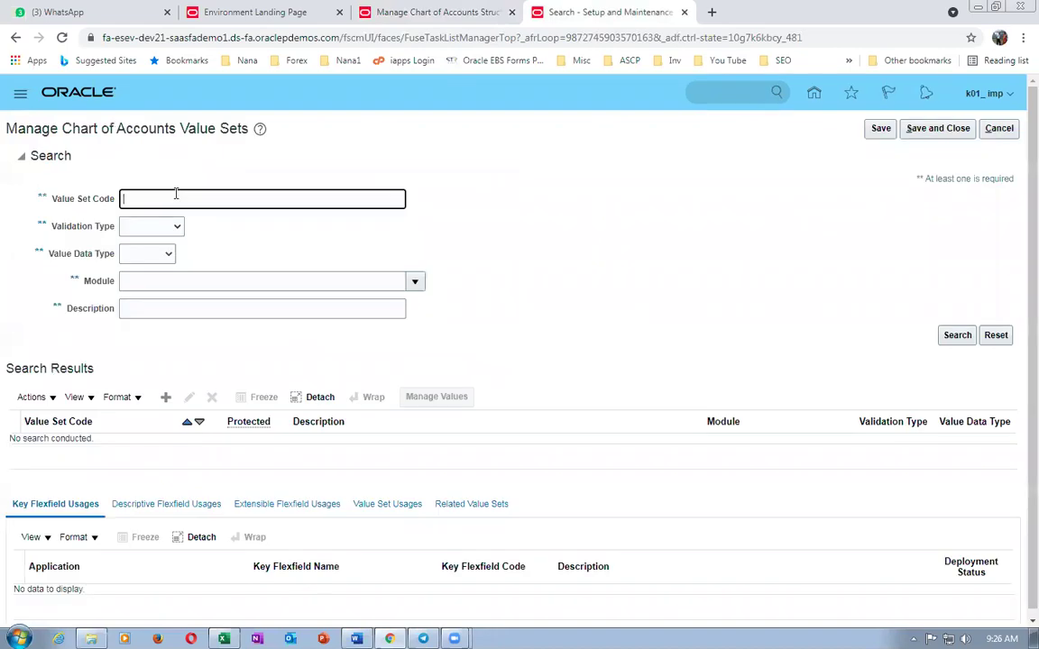
text(k01)
key(Return)
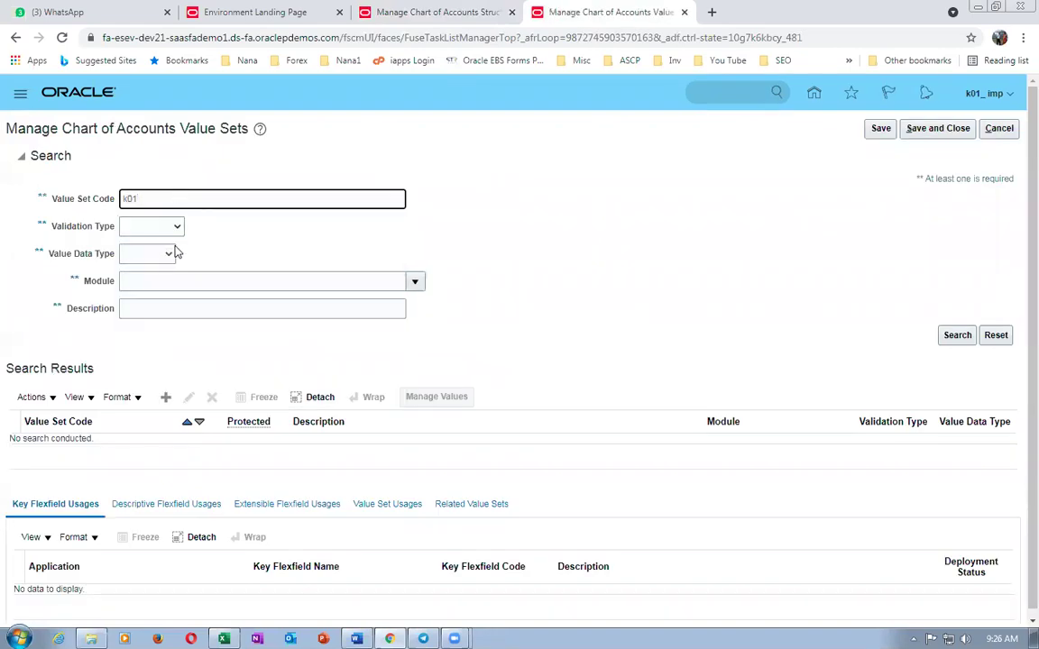
scroll(135, 510, down, 1)
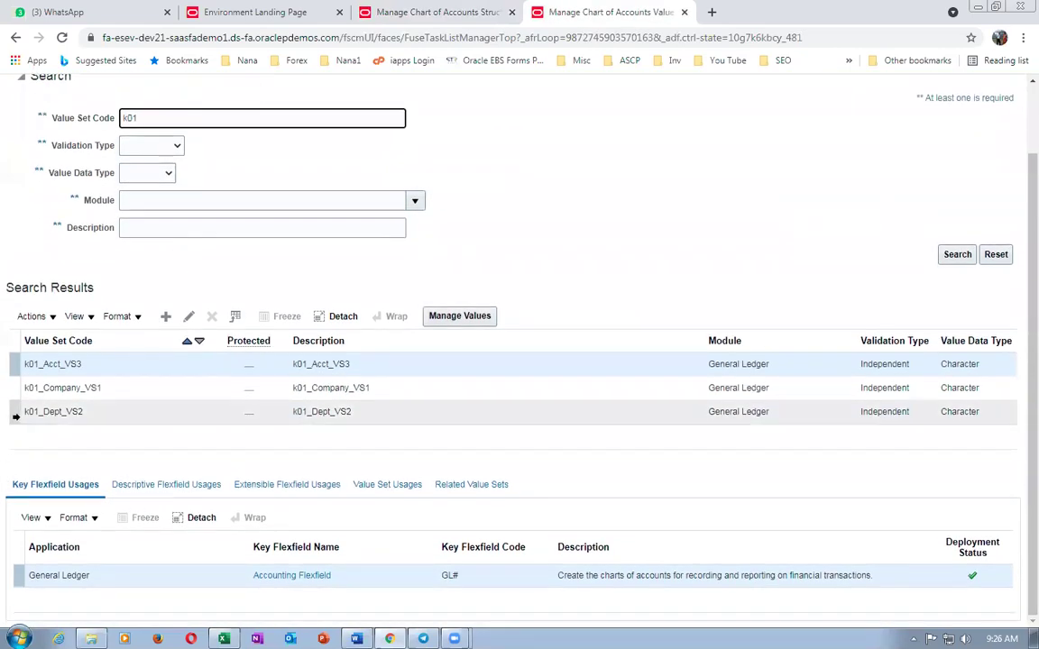
click(15, 413)
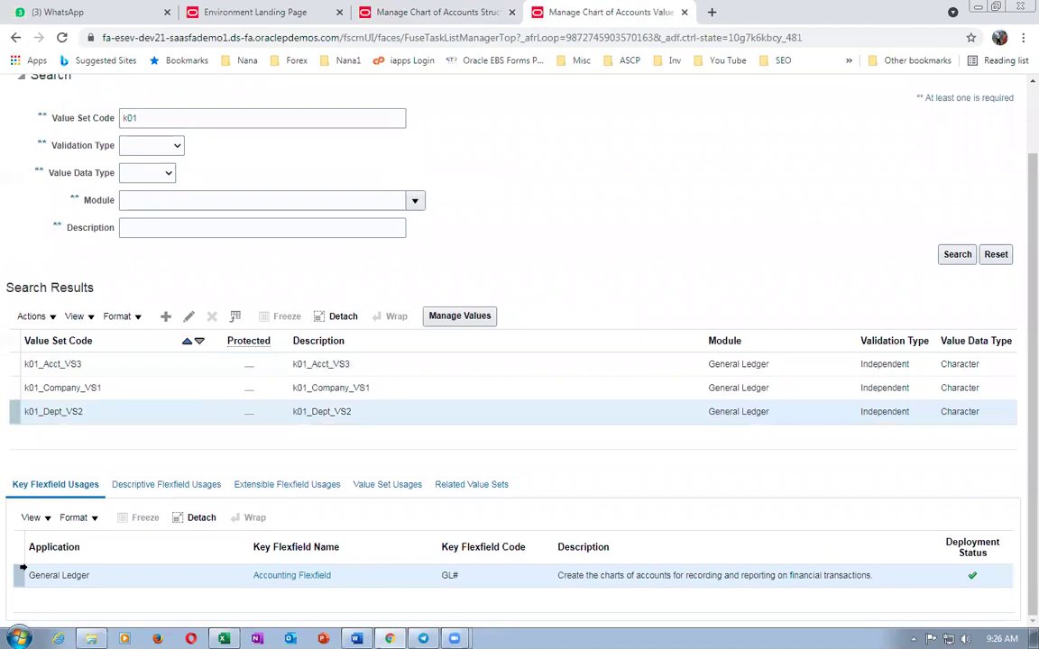
click(14, 388)
click(459, 317)
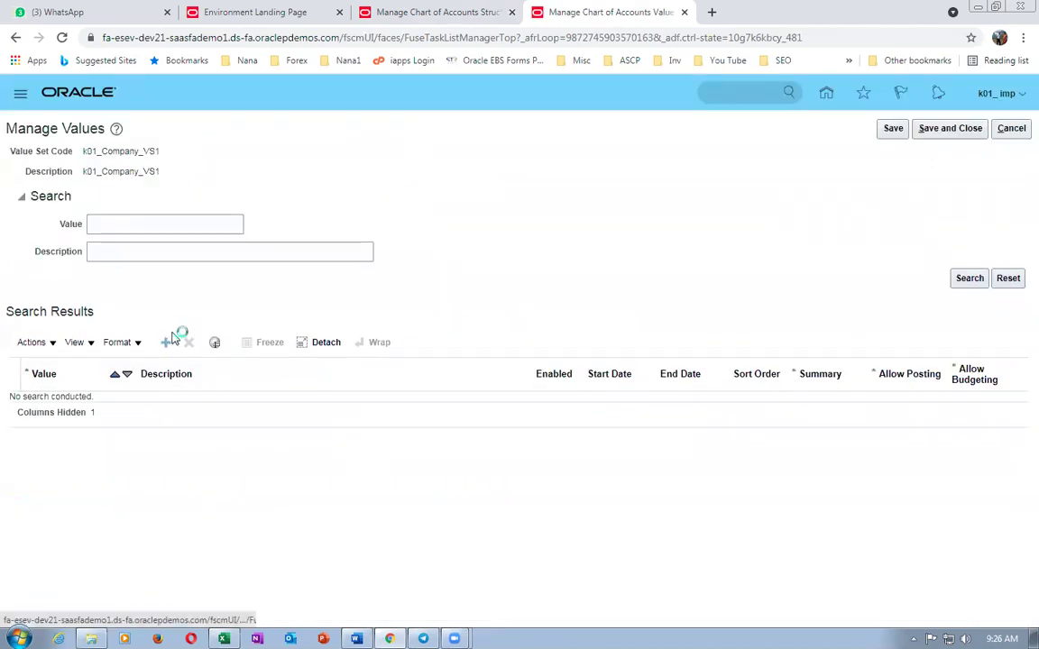
- Add company values 10 and 11 and save the value set
click(81, 404)
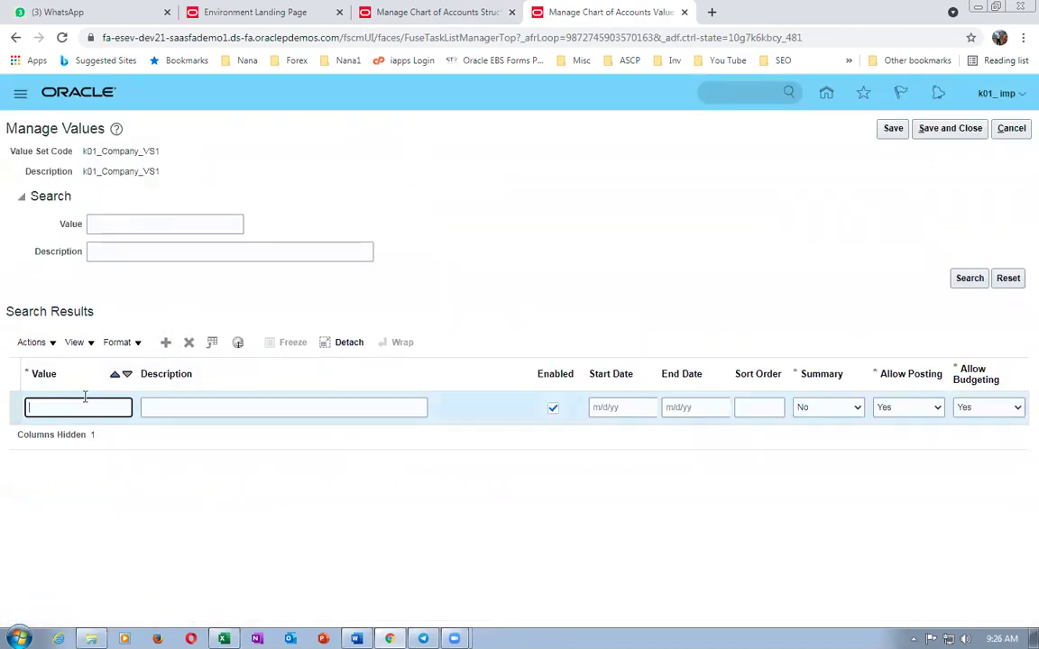
text(10)
key(Tab)
text(10)
key(Tab)
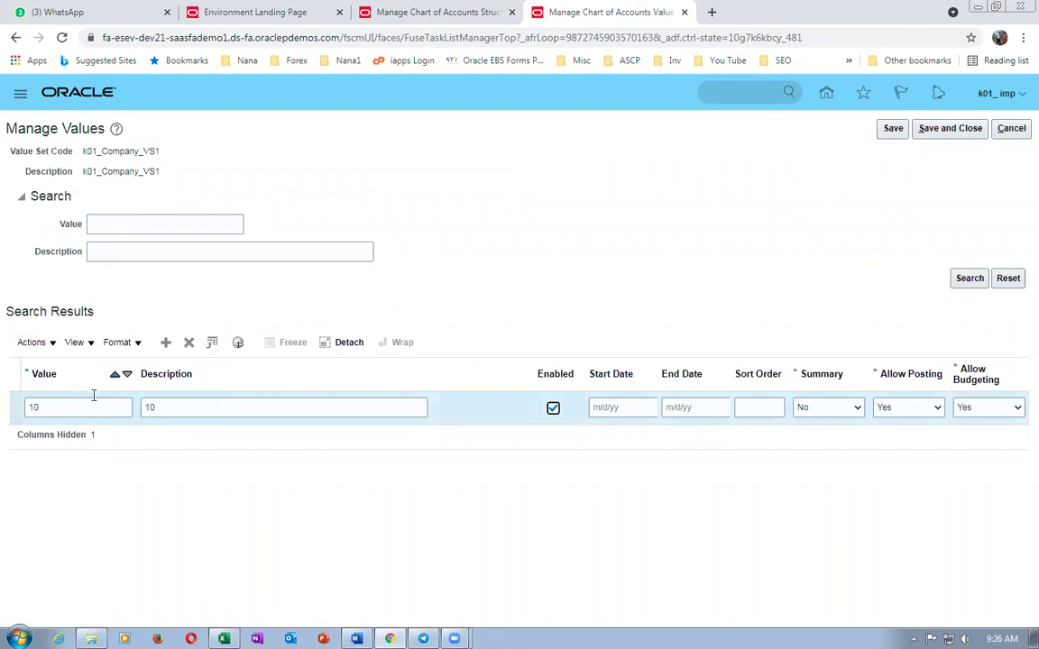
click(165, 341)
click(88, 407)
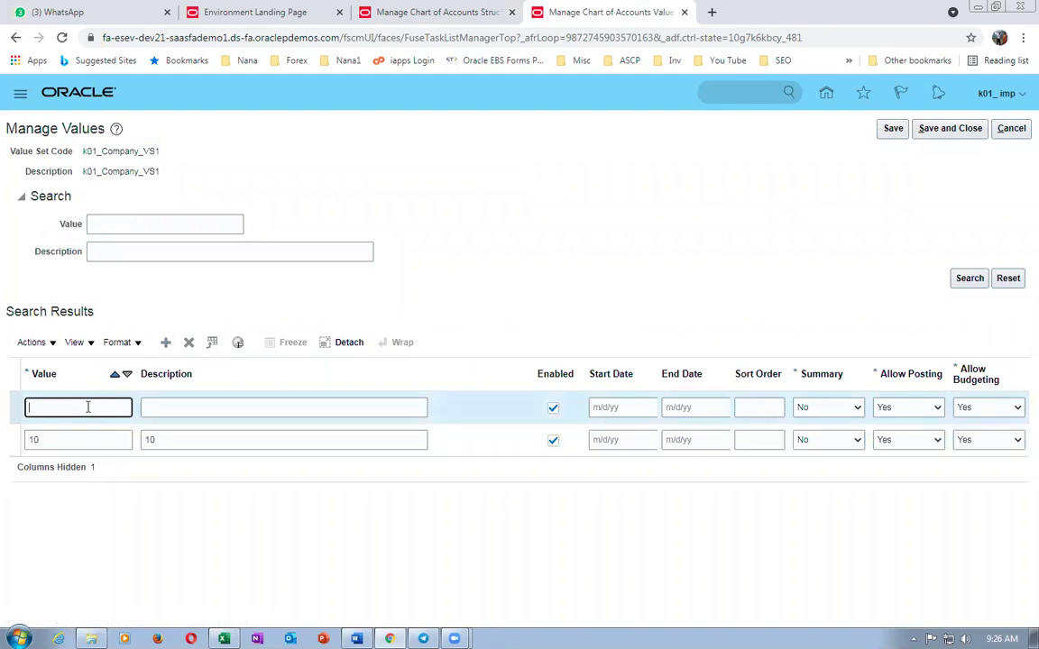
text(11)
key(Tab)
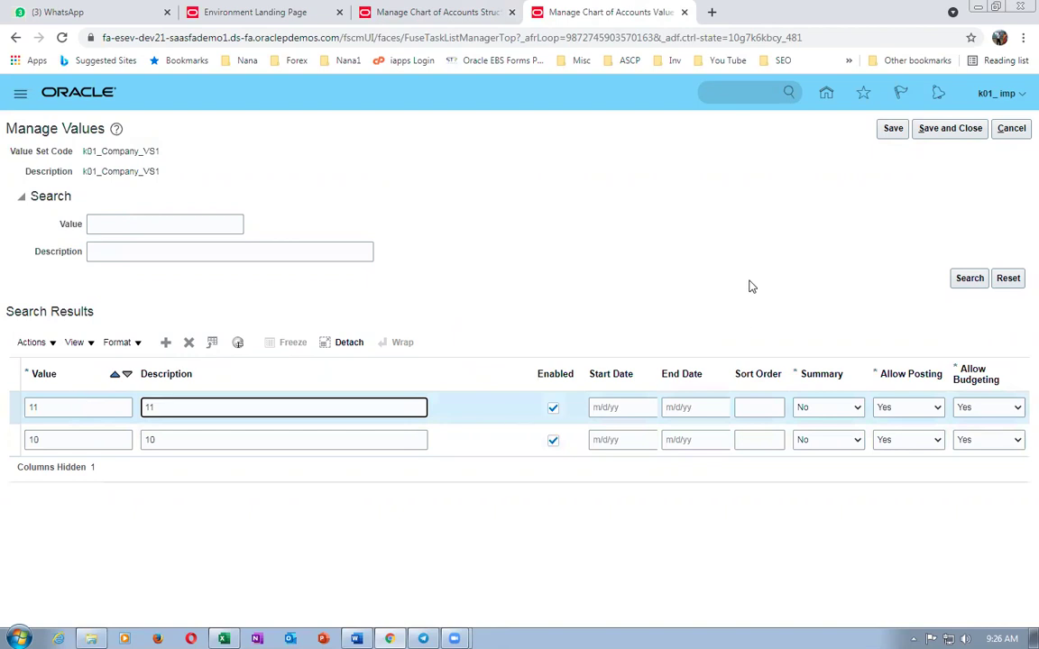
click(947, 130)
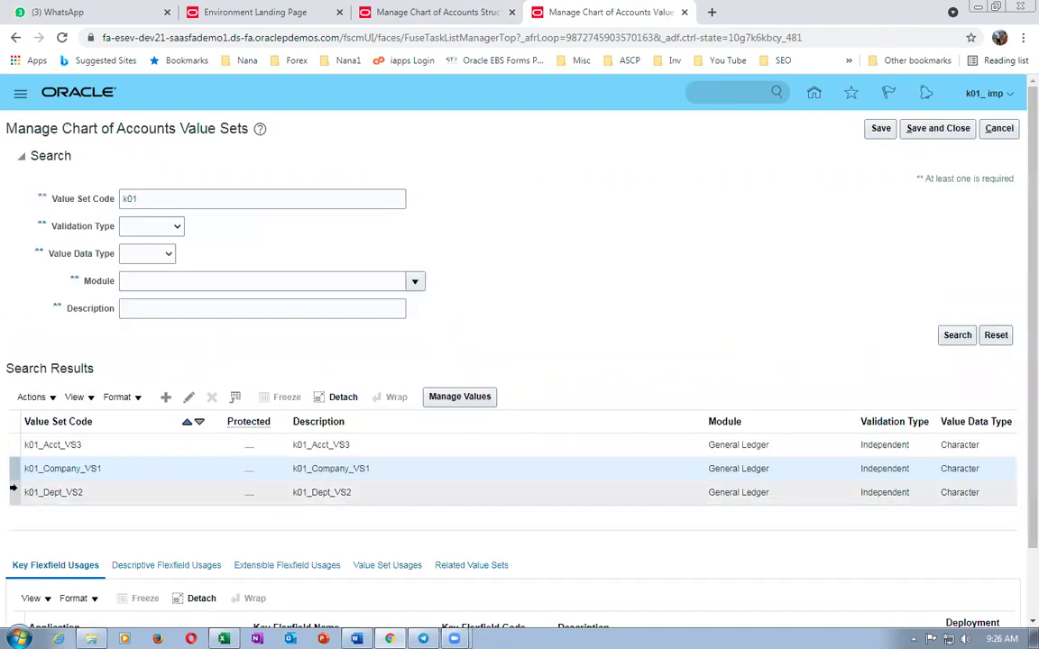
- Open k01_Dept_VS2 values, add 100 and 101 with matching descriptions, and save
click(12, 492)
click(469, 397)
click(165, 342)
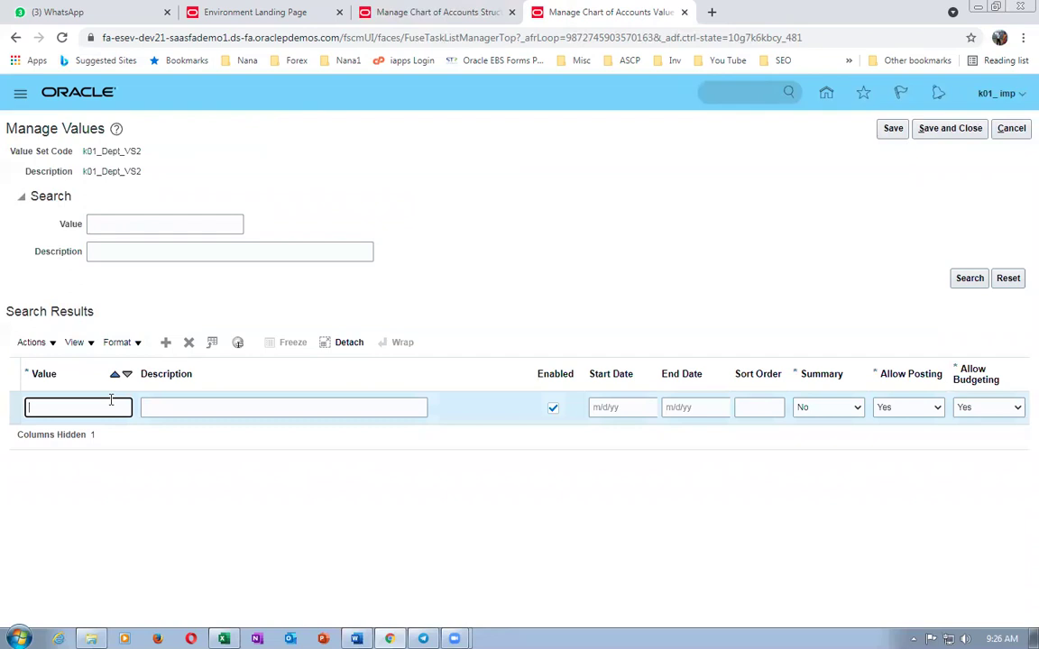
text(100)
key(Tab)
text(100)
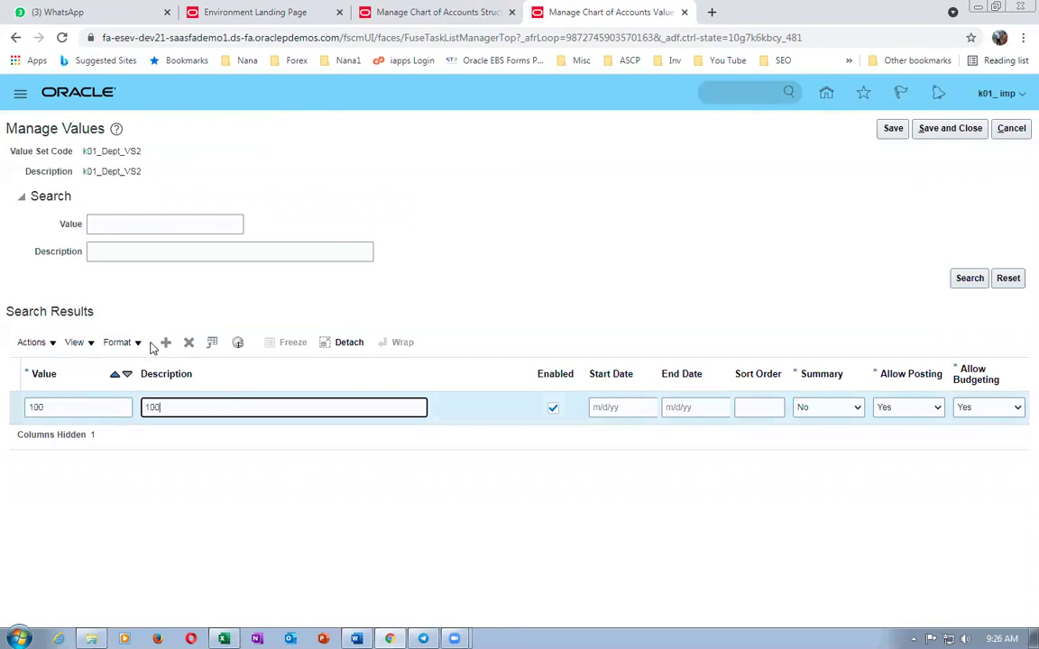
click(165, 342)
click(81, 407)
text(101)
key(Tab)
text(1)
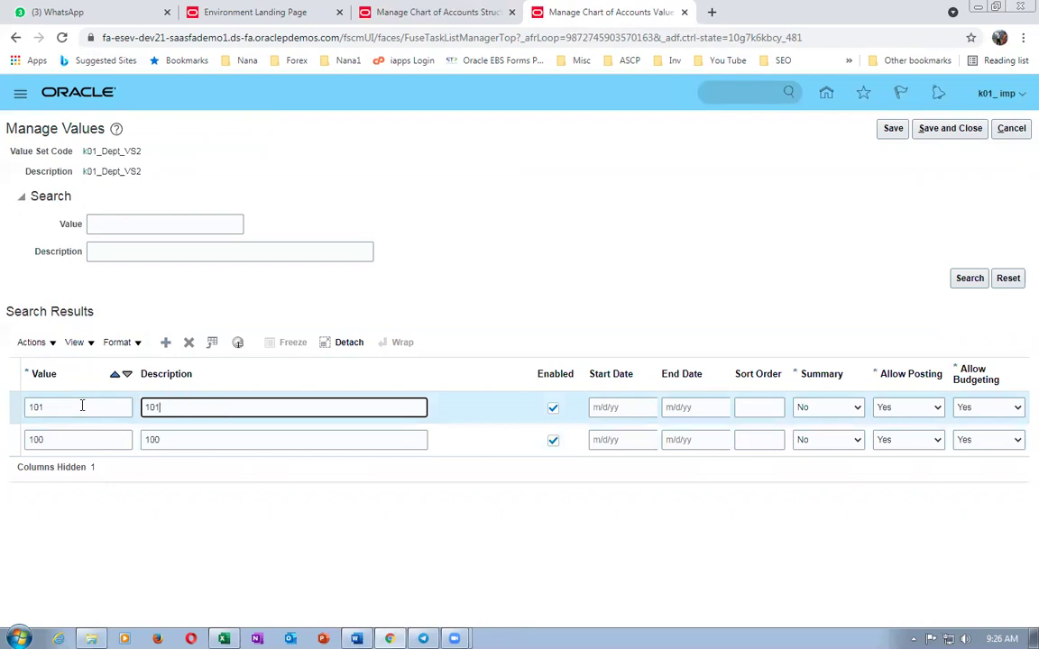
click(950, 128)
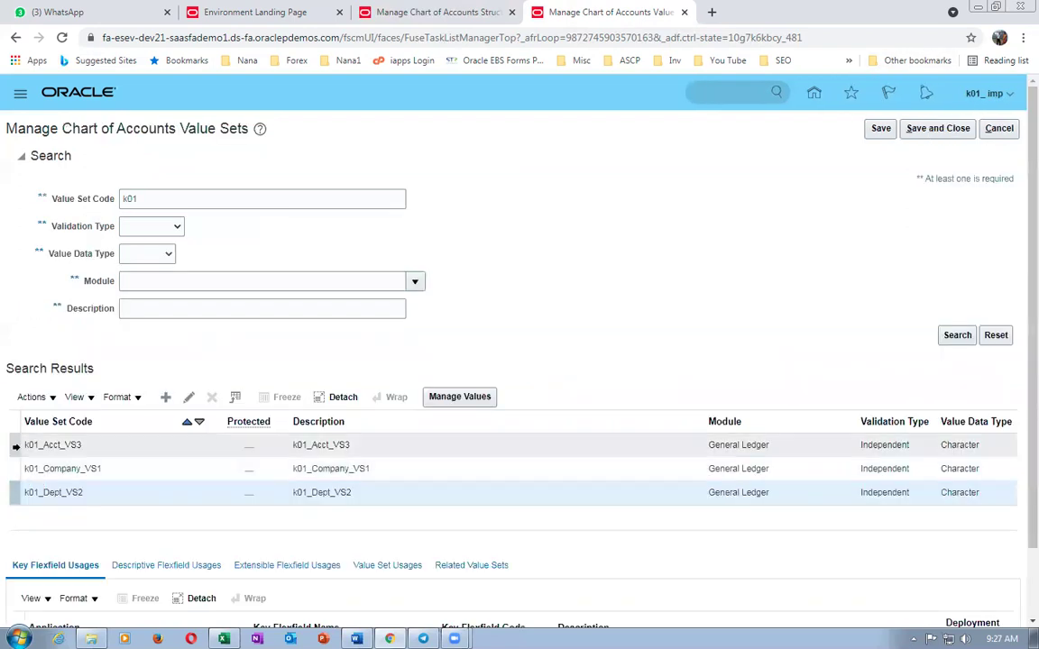
click(15, 446)
- Add account values 1000 (Asset) and 1001 (Liability) to k01_Acct_VS3
click(441, 398)
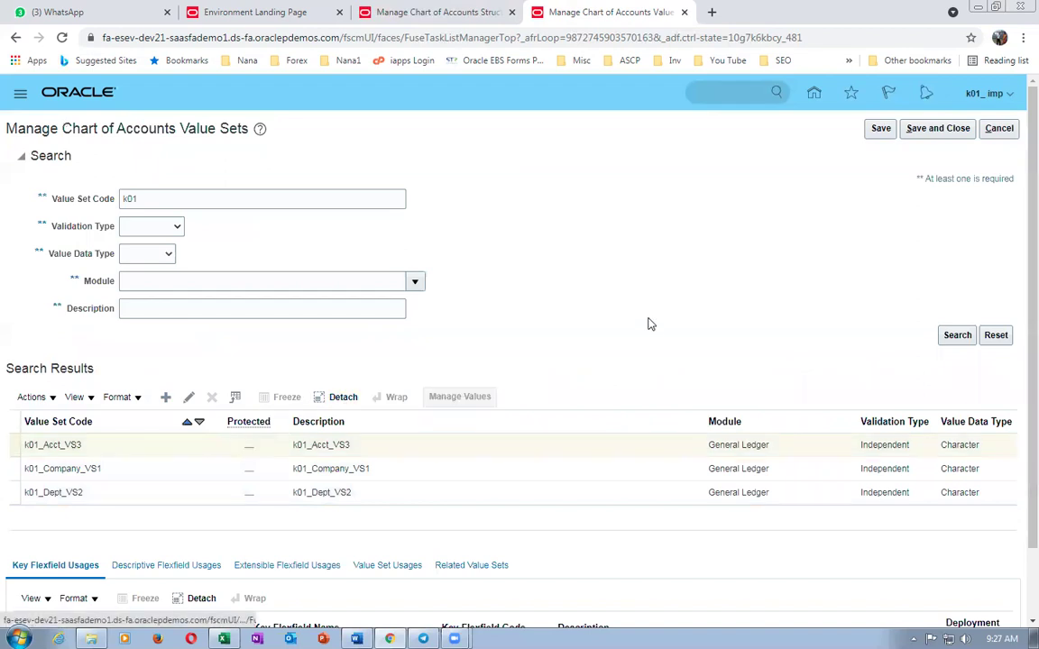
click(165, 341)
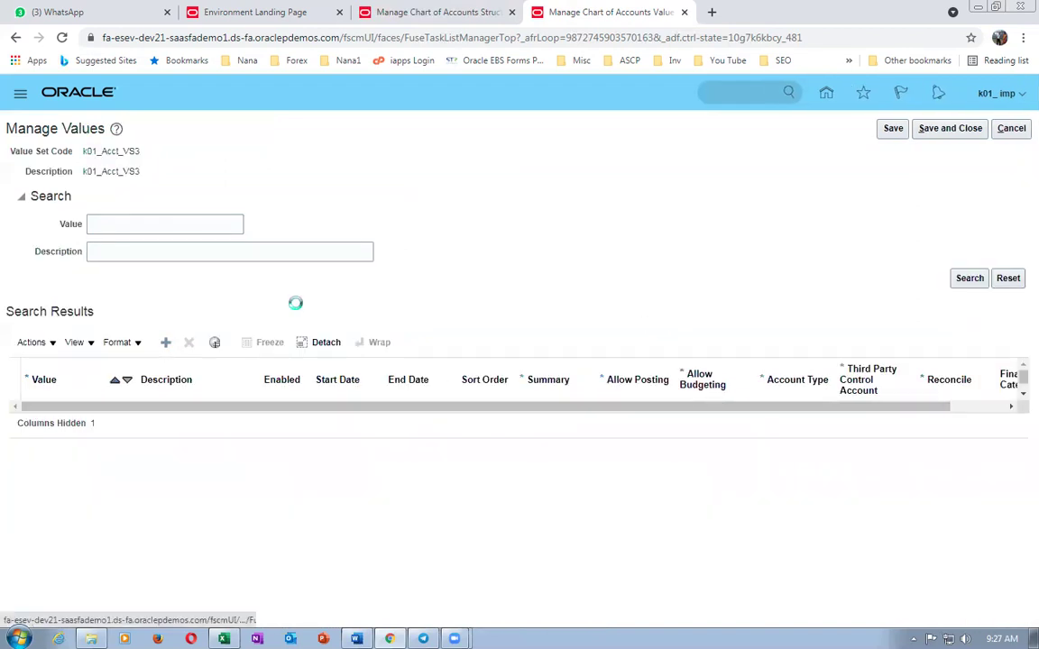
click(65, 417)
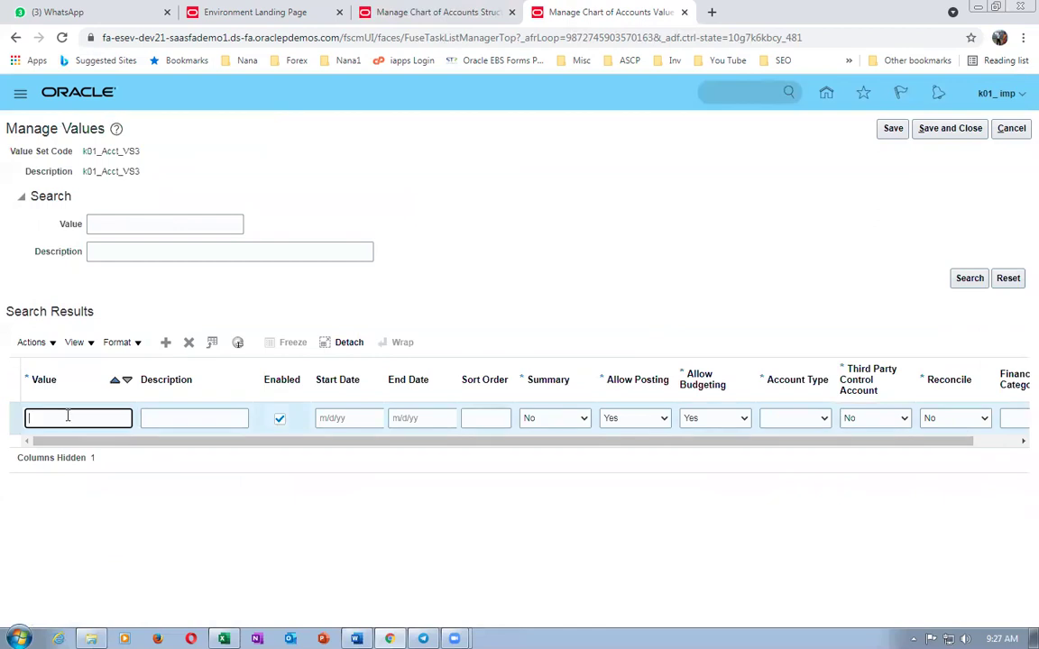
key(Tab)
text(1000)
click(780, 419)
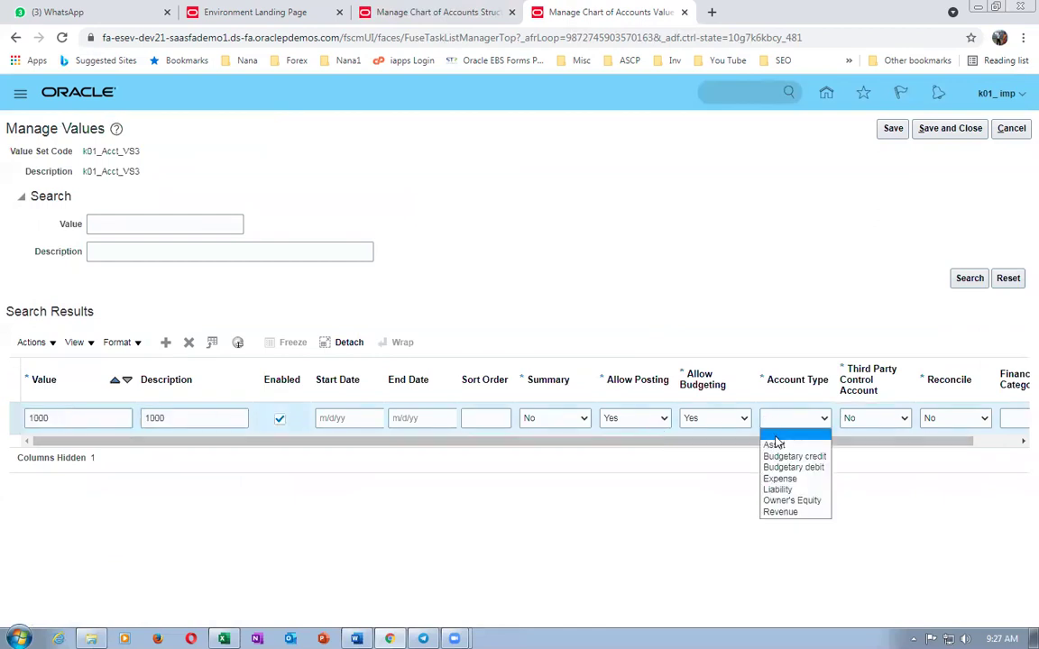
click(776, 444)
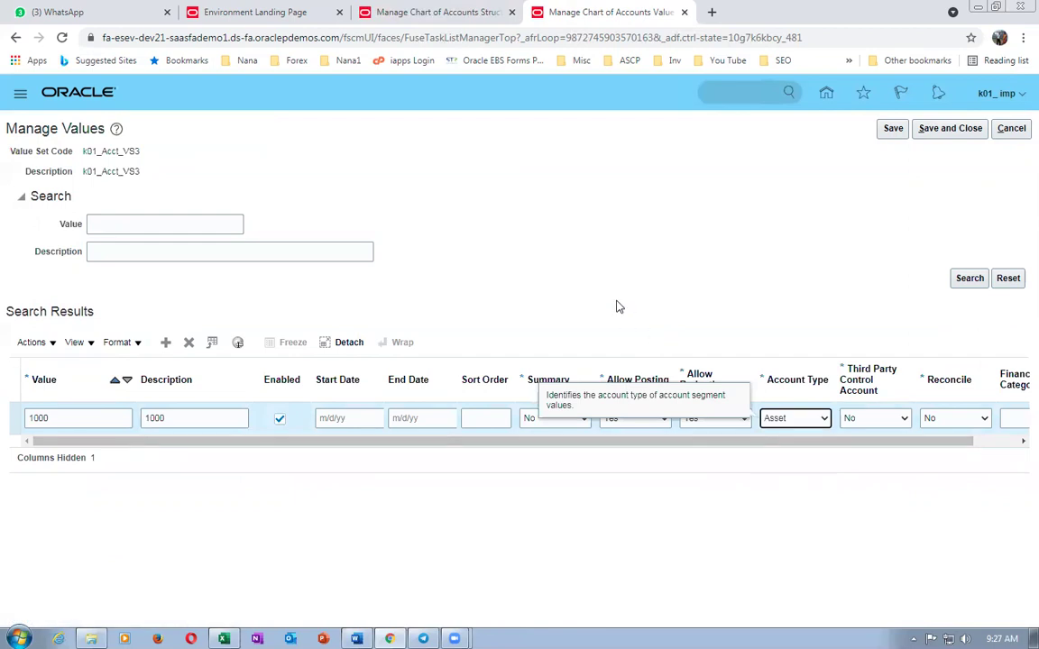
click(165, 341)
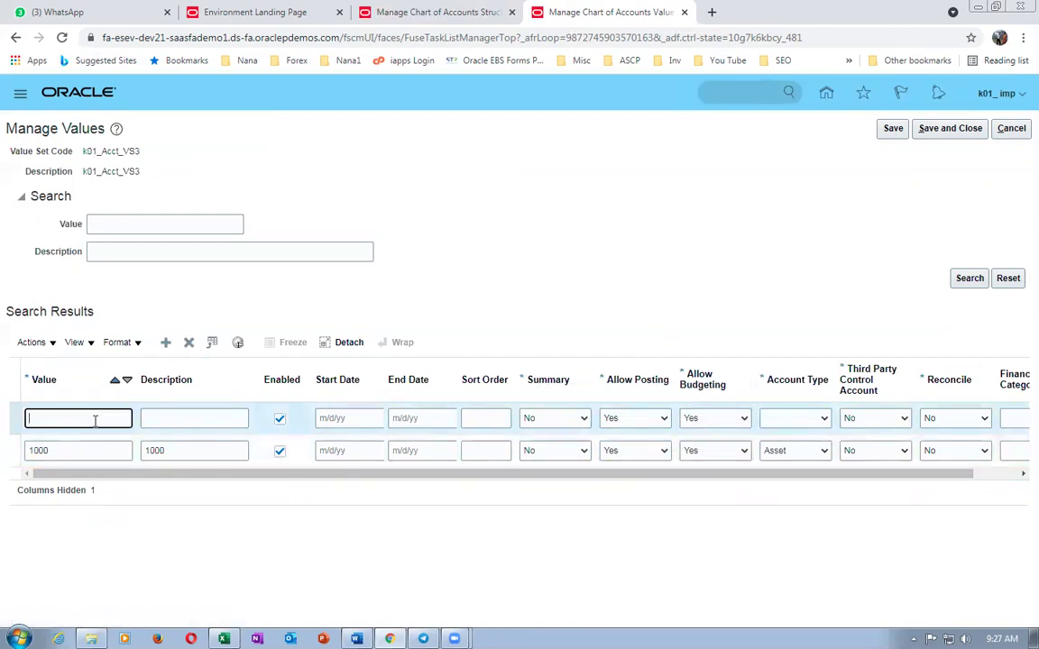
key(Tab)
text(1)
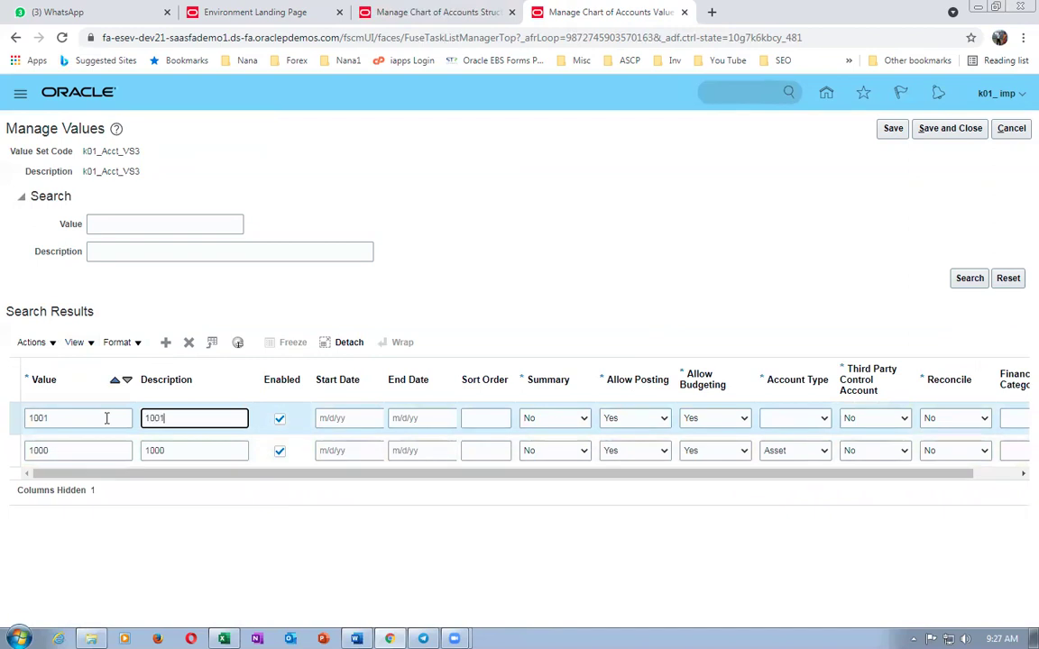
click(776, 418)
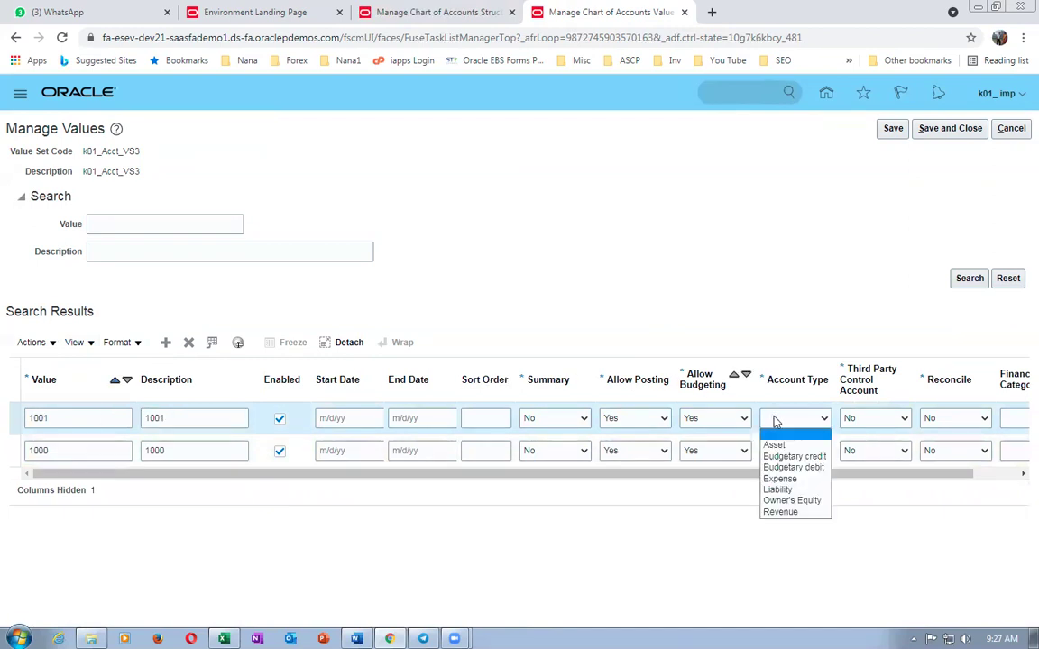
click(779, 490)
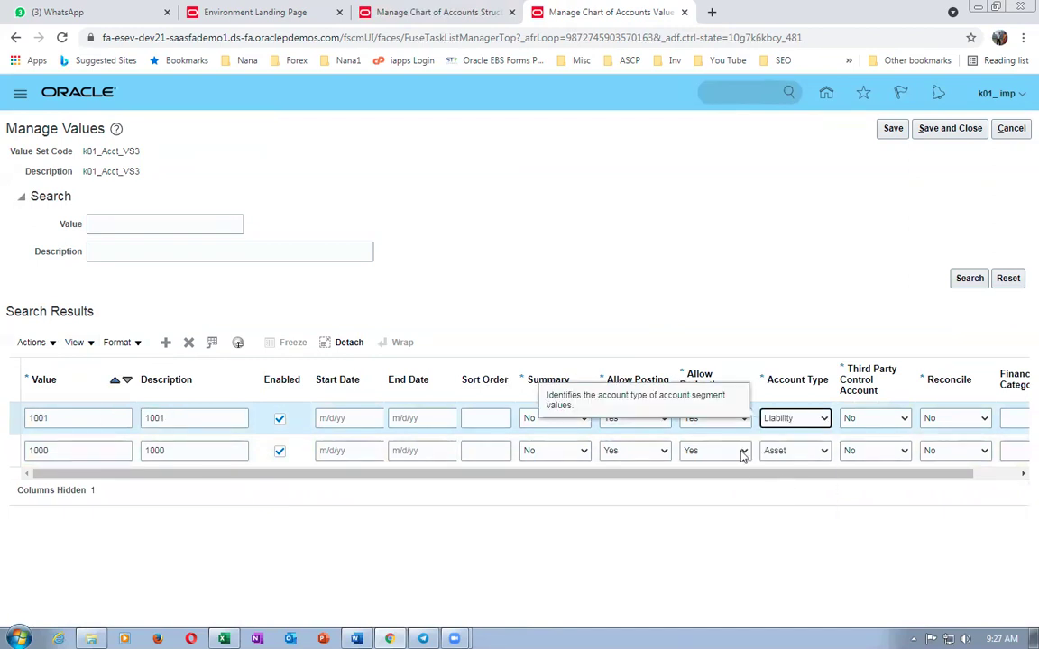
- Add account value 1002 with description 1002 and account type Expense
click(166, 342)
click(103, 419)
text(1002)
key(Tab)
text(1002)
key(Tab)
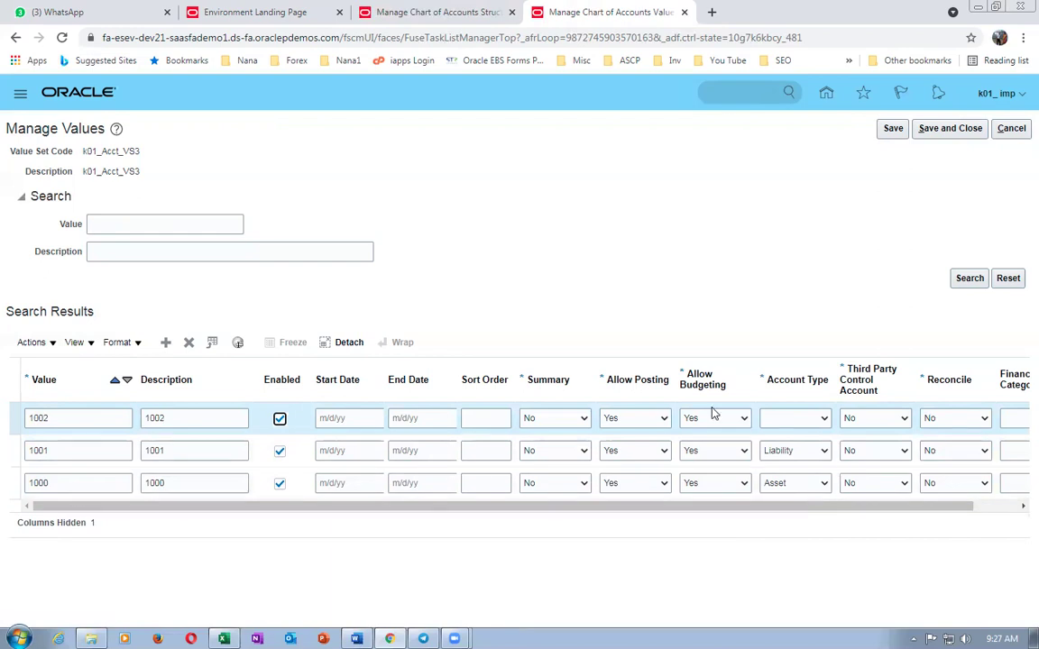
click(773, 424)
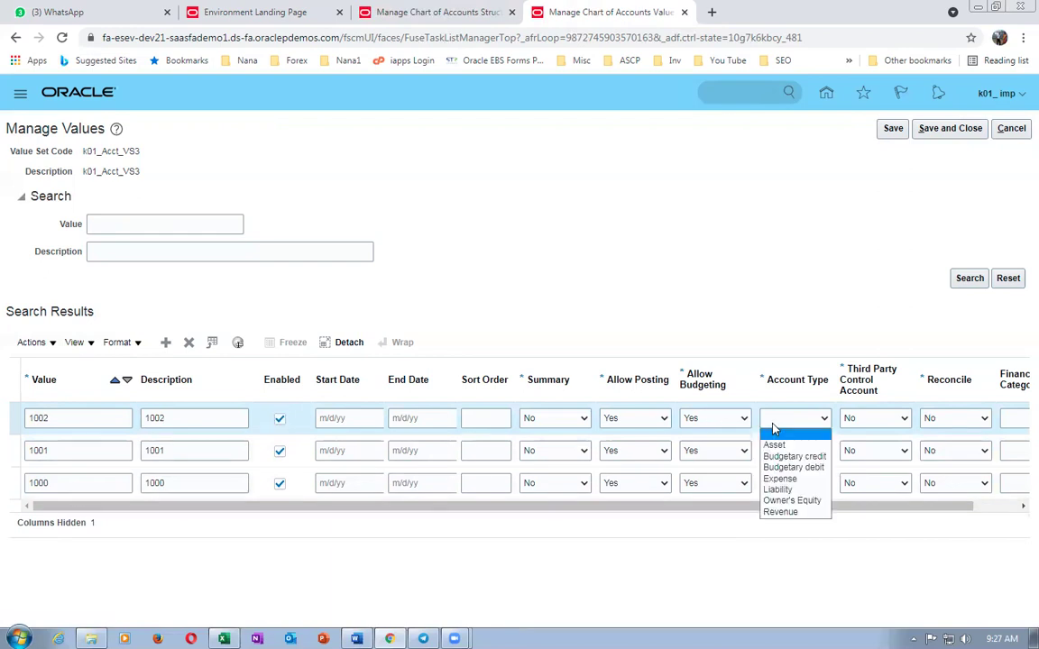
click(785, 480)
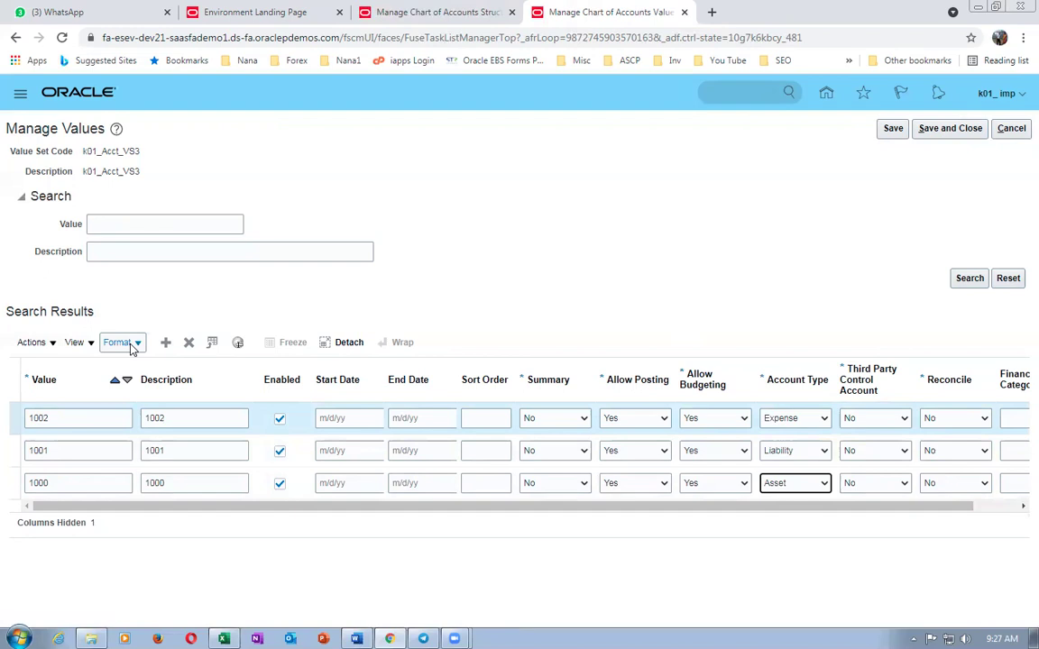
- Add account value 1003 as Owner's Equity and save the values
click(166, 344)
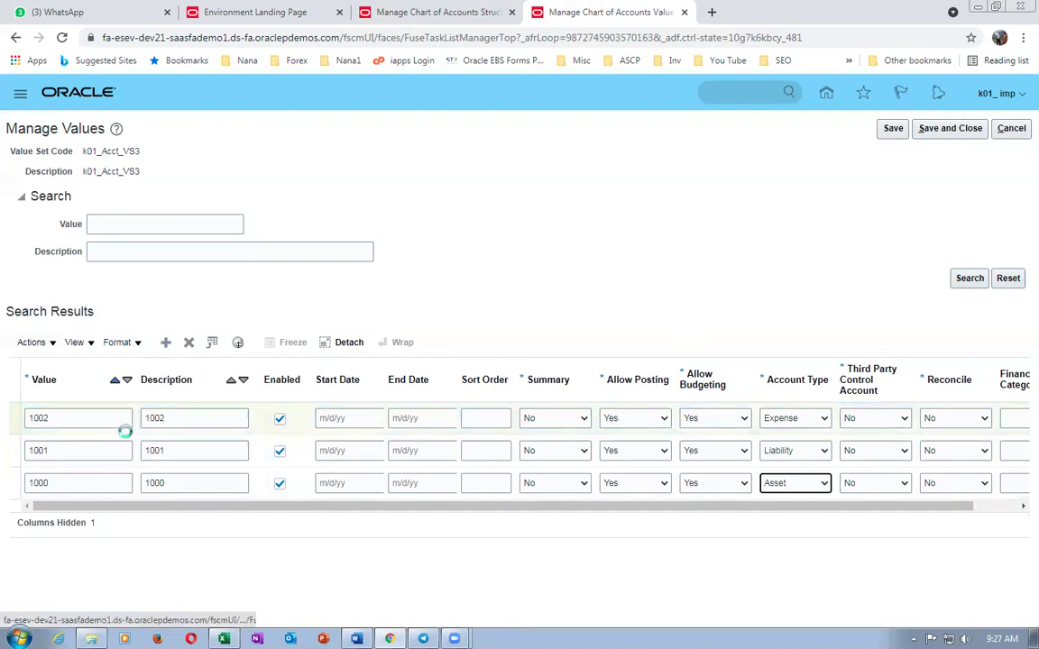
text(1003)
key(Tab)
text(1003)
key(Tab)
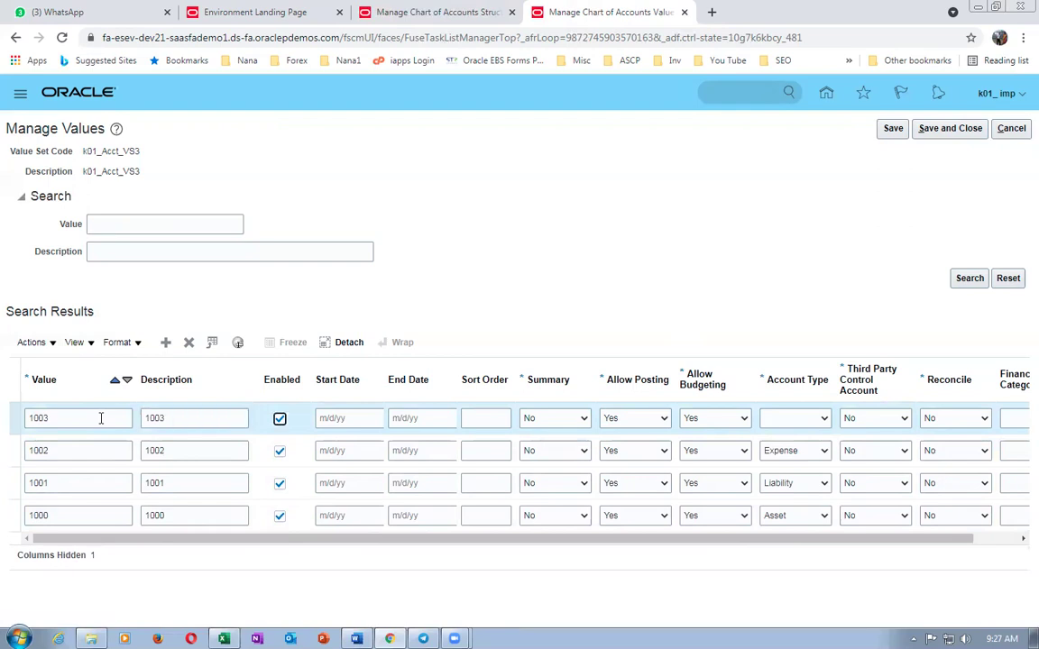
click(803, 419)
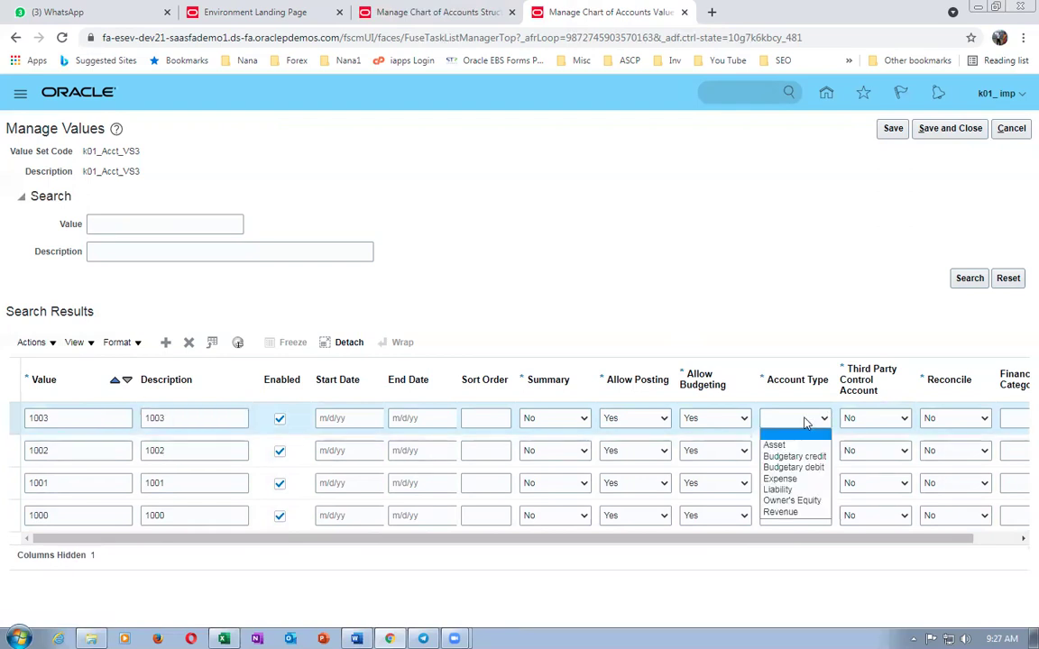
click(795, 503)
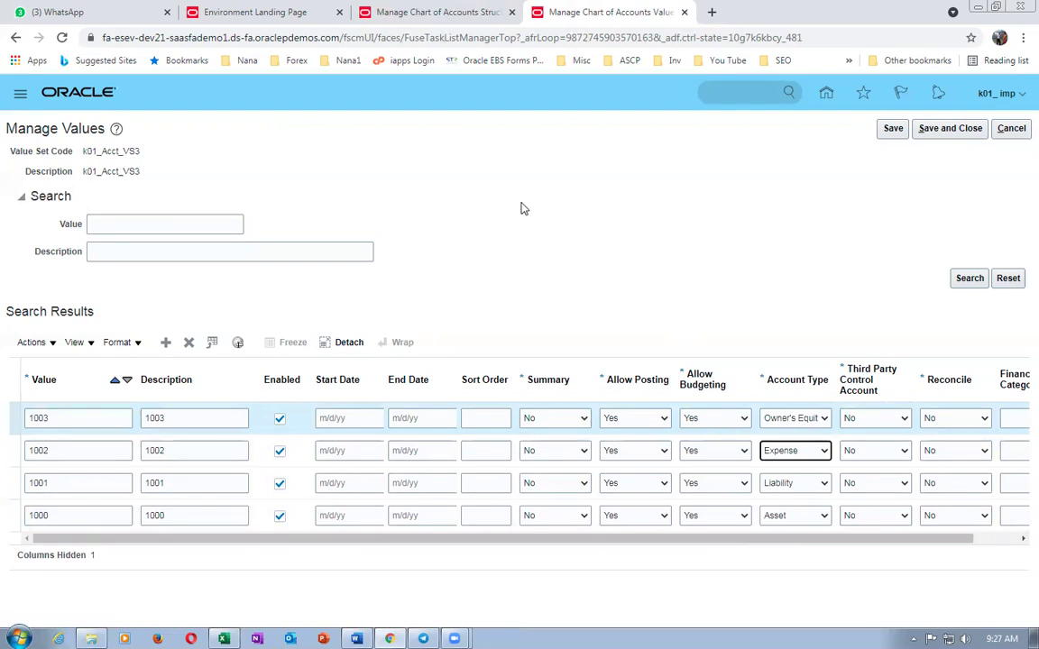
click(949, 131)
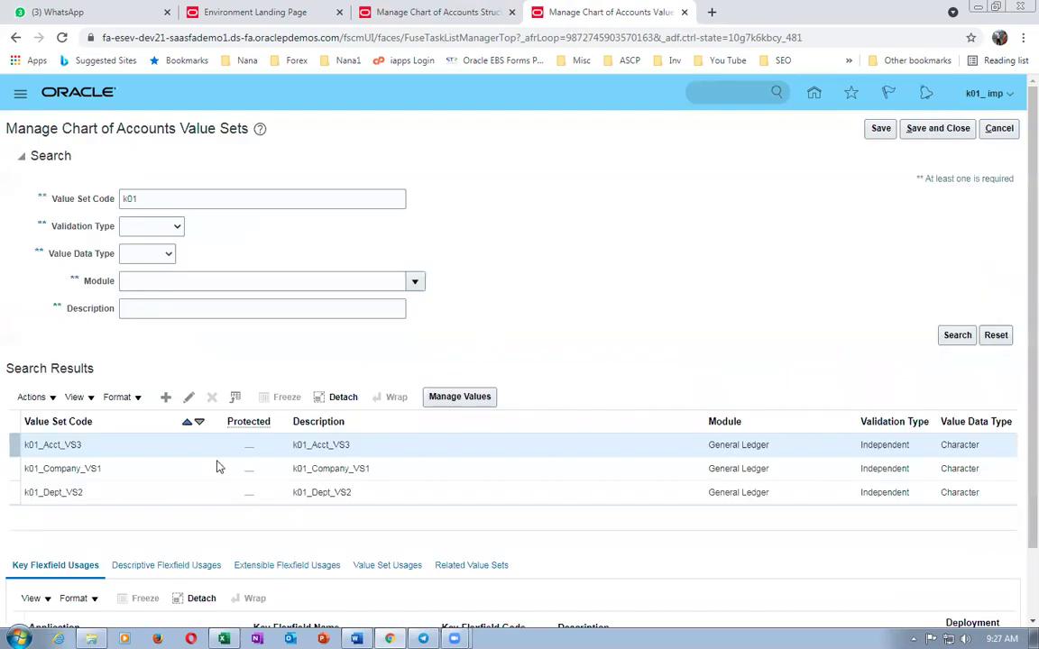
- Close the value sets page and copy the Manage Primary Ledgers task name from Excel
click(933, 132)
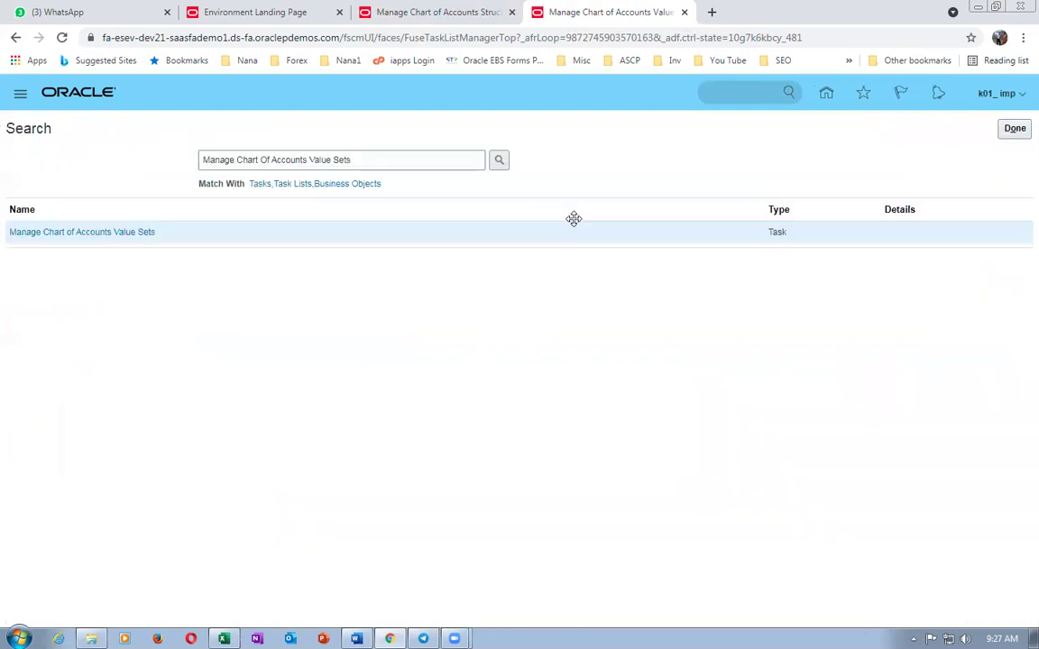
key(alt+Tab)
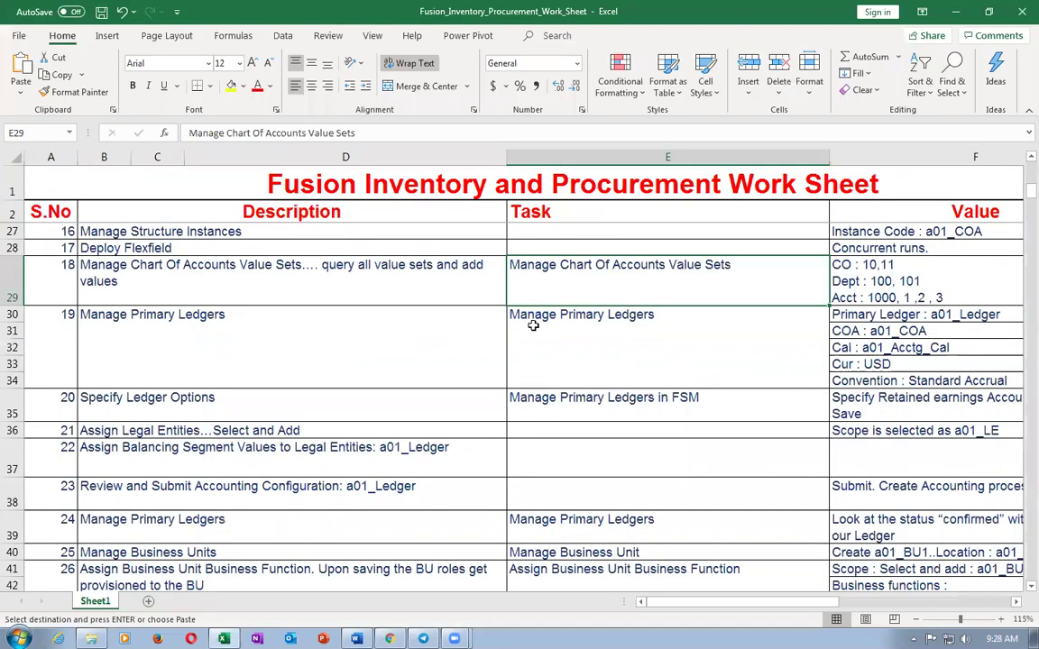
scroll(475, 332, up, 2)
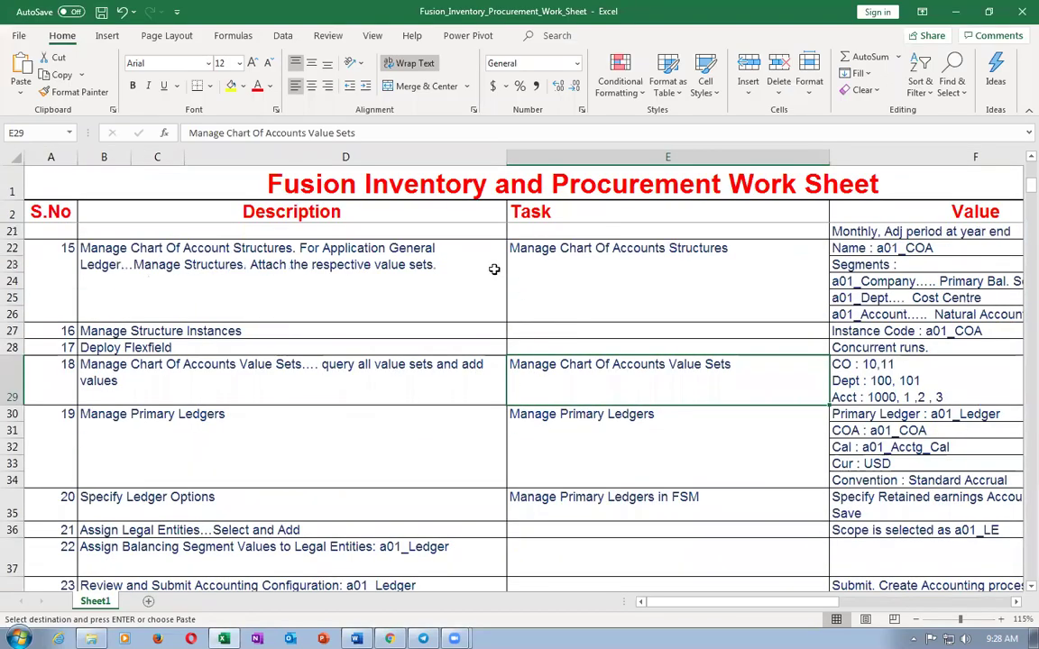
scroll(455, 290, up, 1)
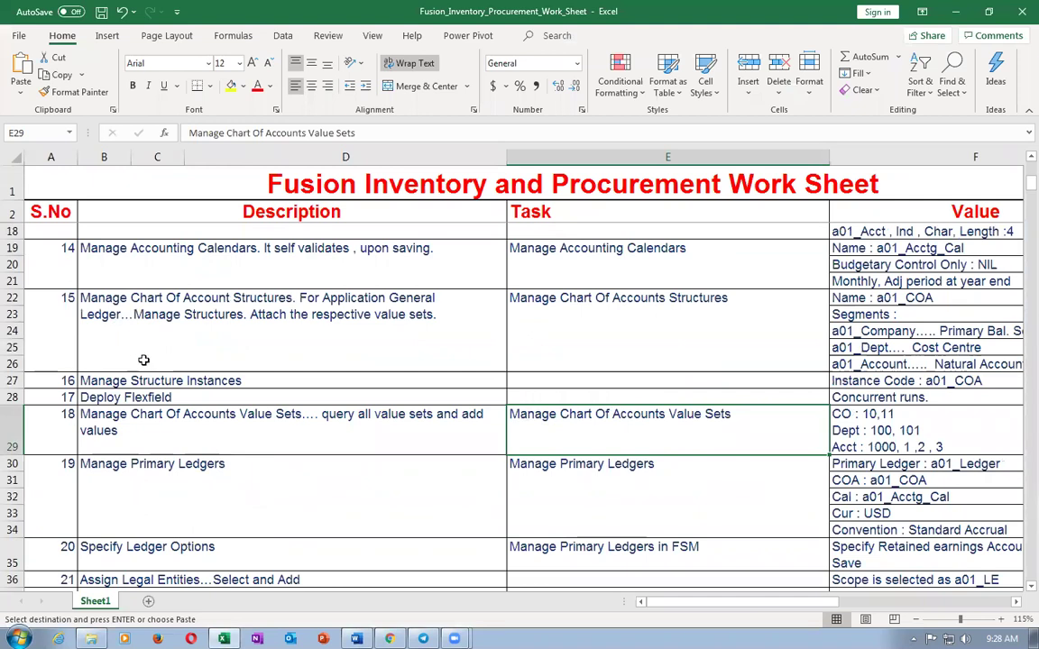
click(146, 433)
click(559, 431)
click(536, 501)
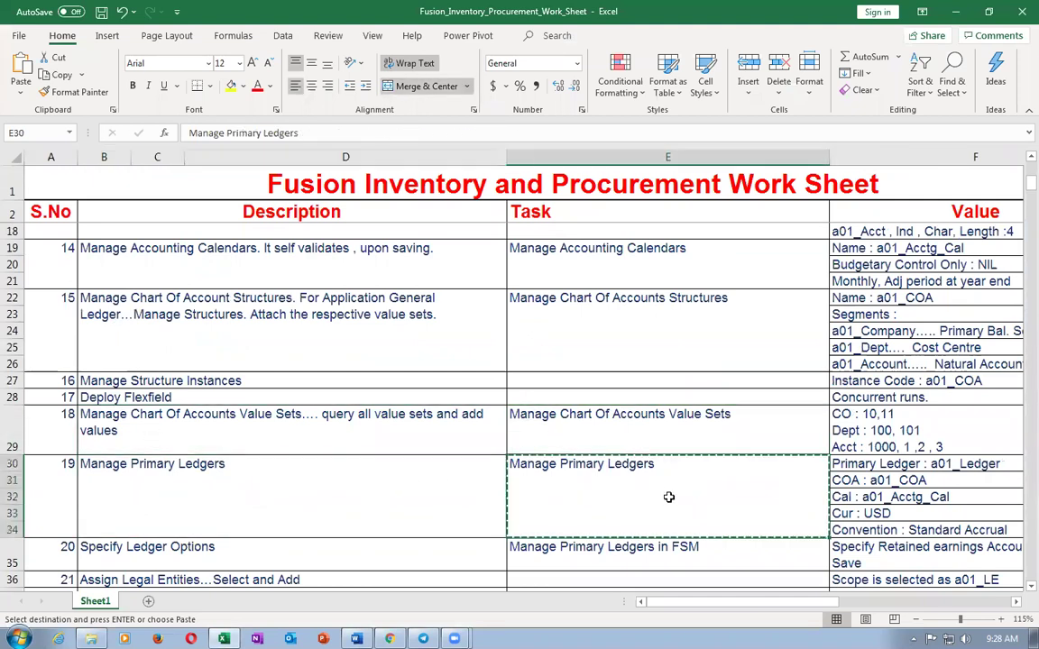
key(alt+Tab)
- Search for and open the Manage Primary Ledgers task in Fusion
key(ctrl+a)
text(Manage Primary Ledgers)
key(Return)
click(41, 234)
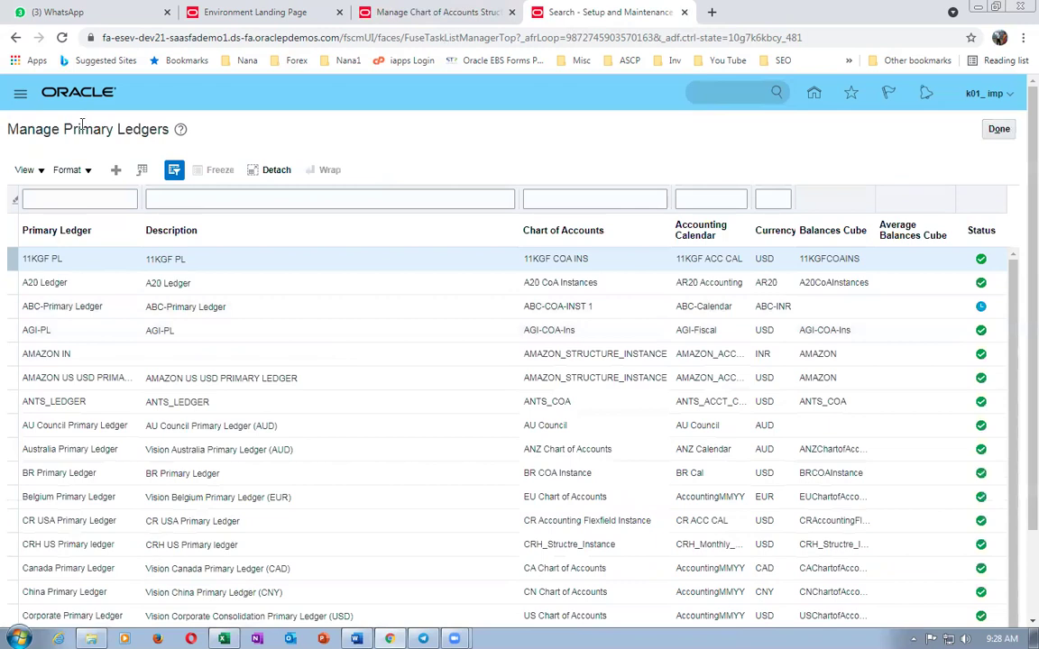
- Create a primary ledger named k01_primary_ledger with the same text as description
click(115, 169)
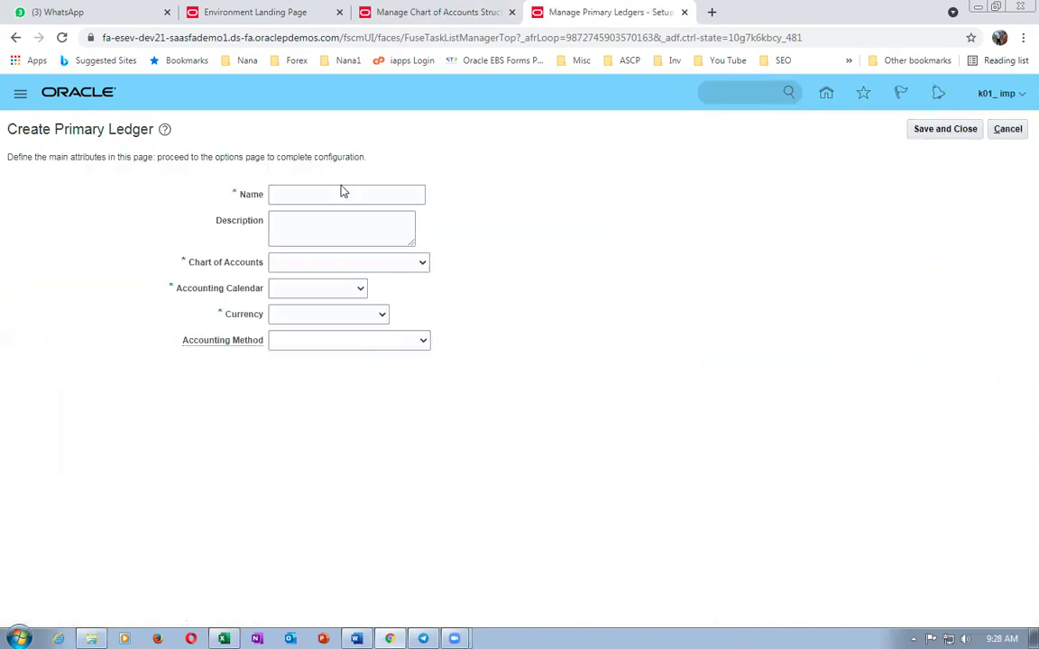
click(344, 190)
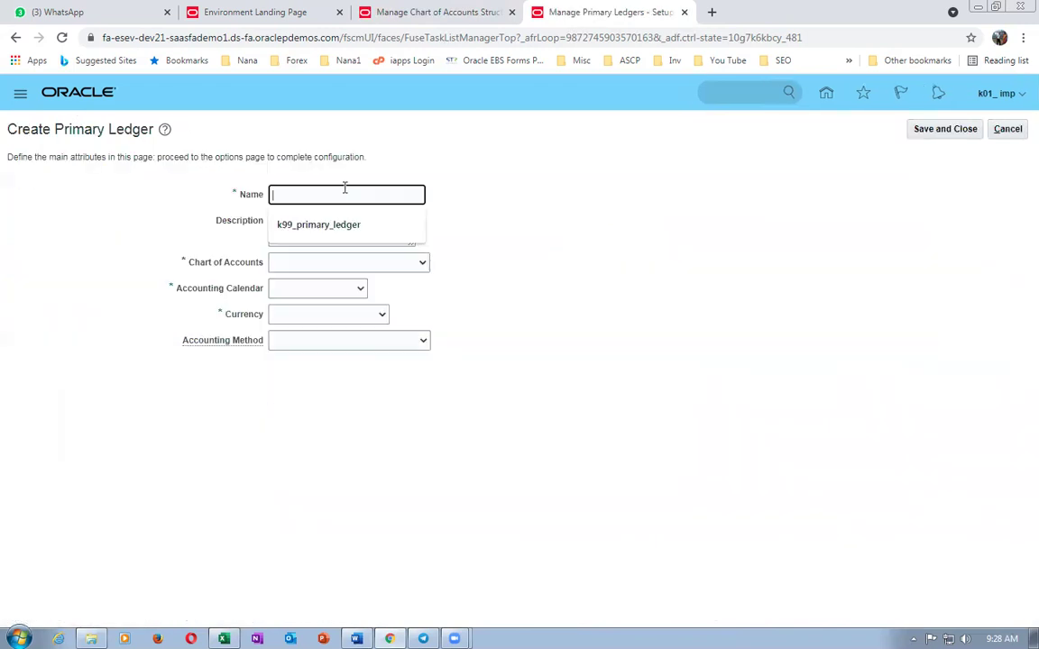
text(k01_prima)
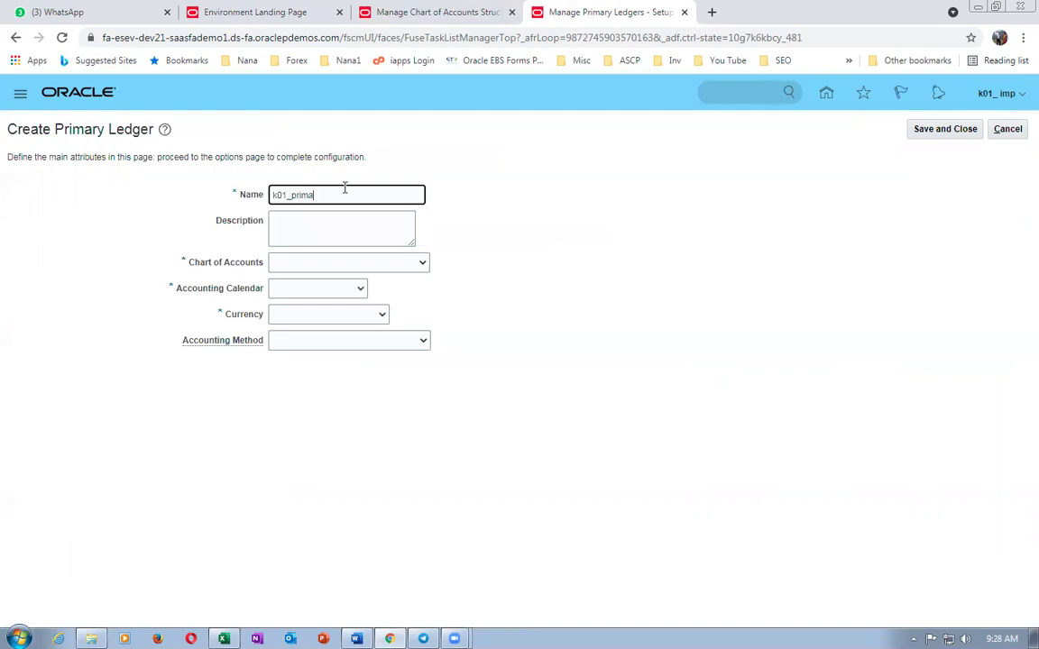
text(ry_ledger)
drag(406, 193, 166, 199)
key(ctrl+c)
click(295, 225)
key(ctrl+v)
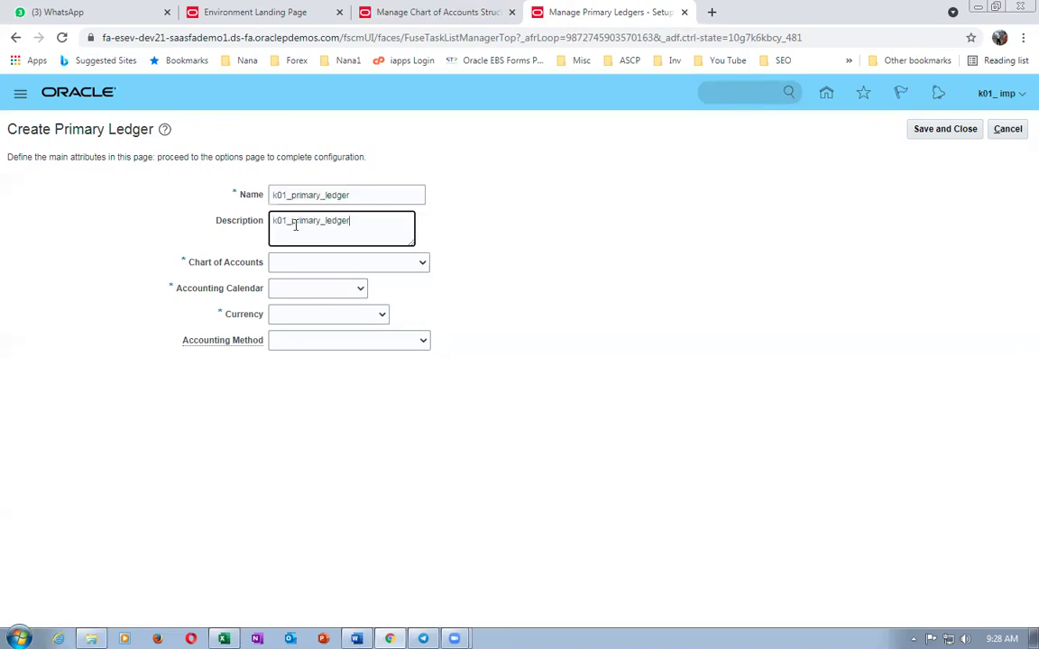
- Set the ledger's chart of accounts to k01_COA
click(345, 264)
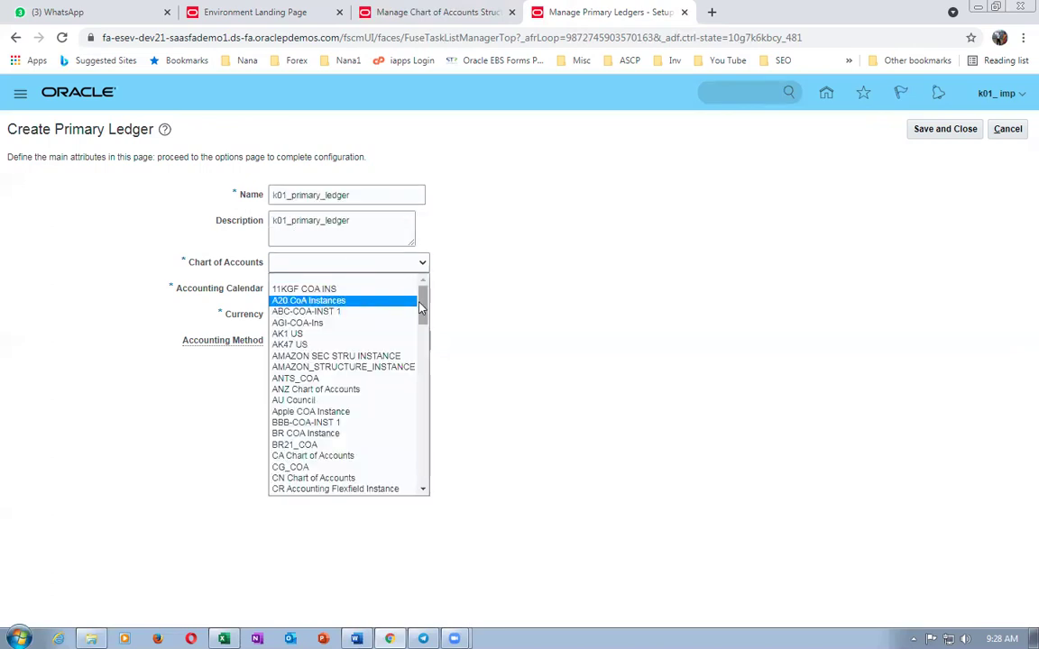
drag(422, 312, 428, 502)
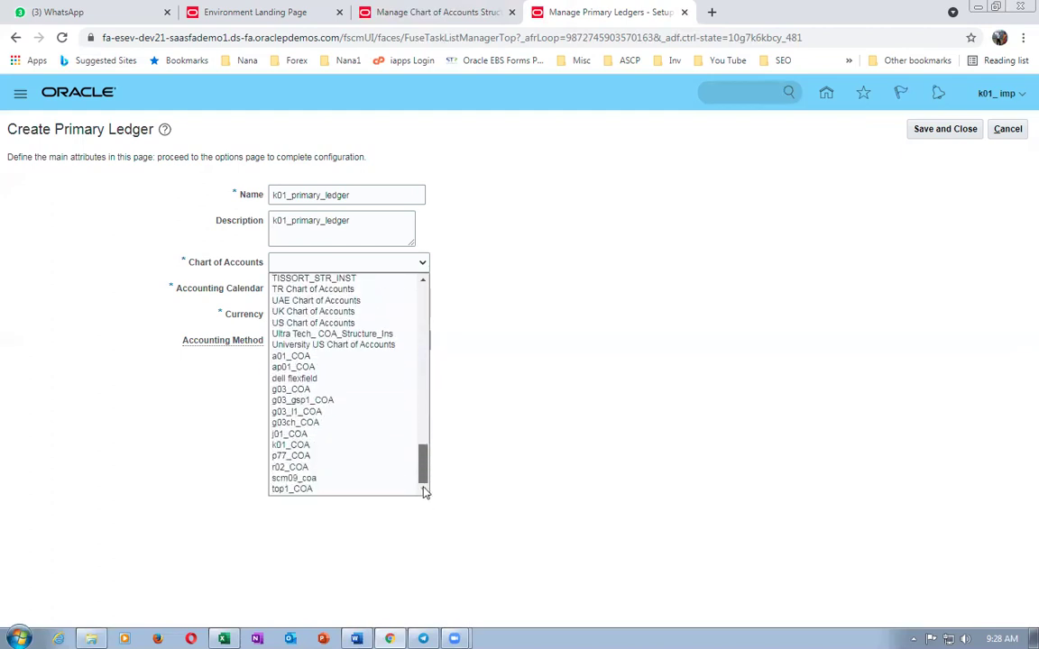
drag(426, 491, 430, 467)
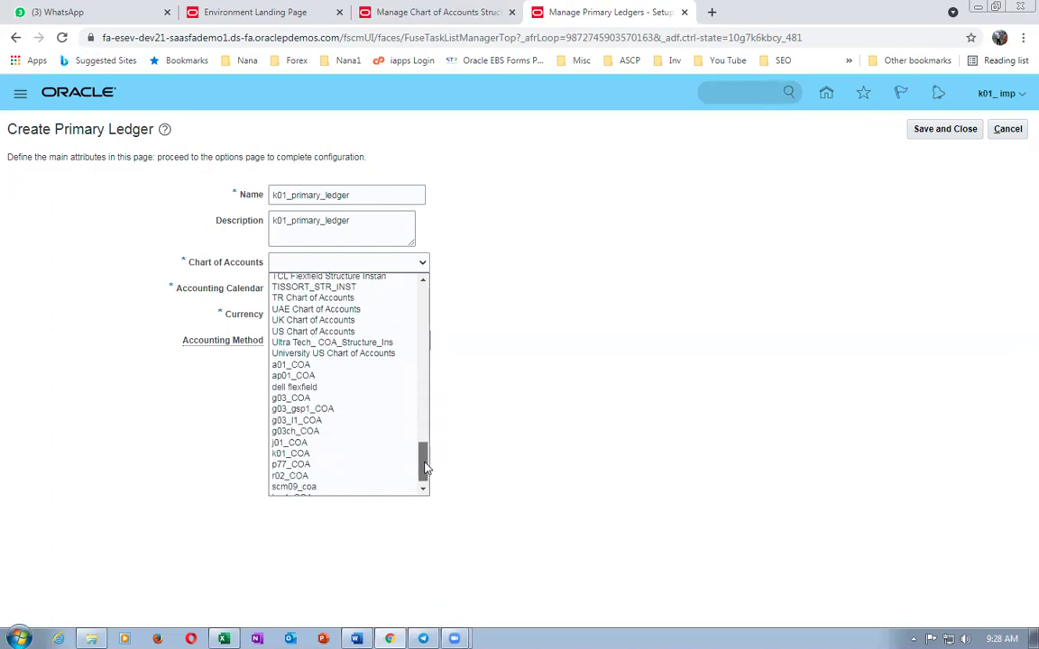
click(365, 445)
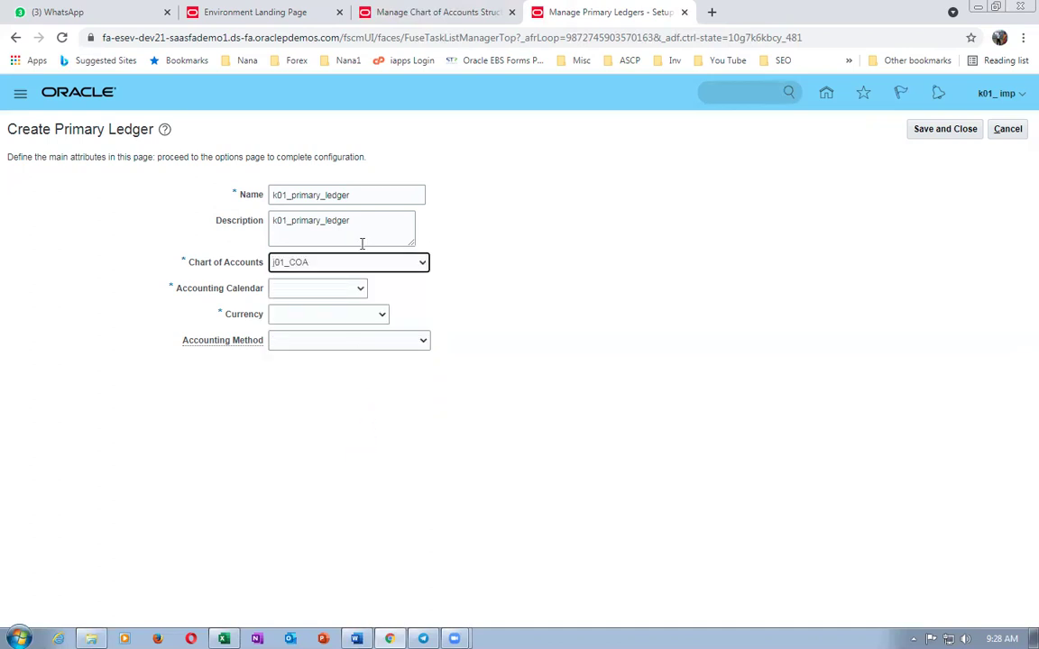
click(351, 262)
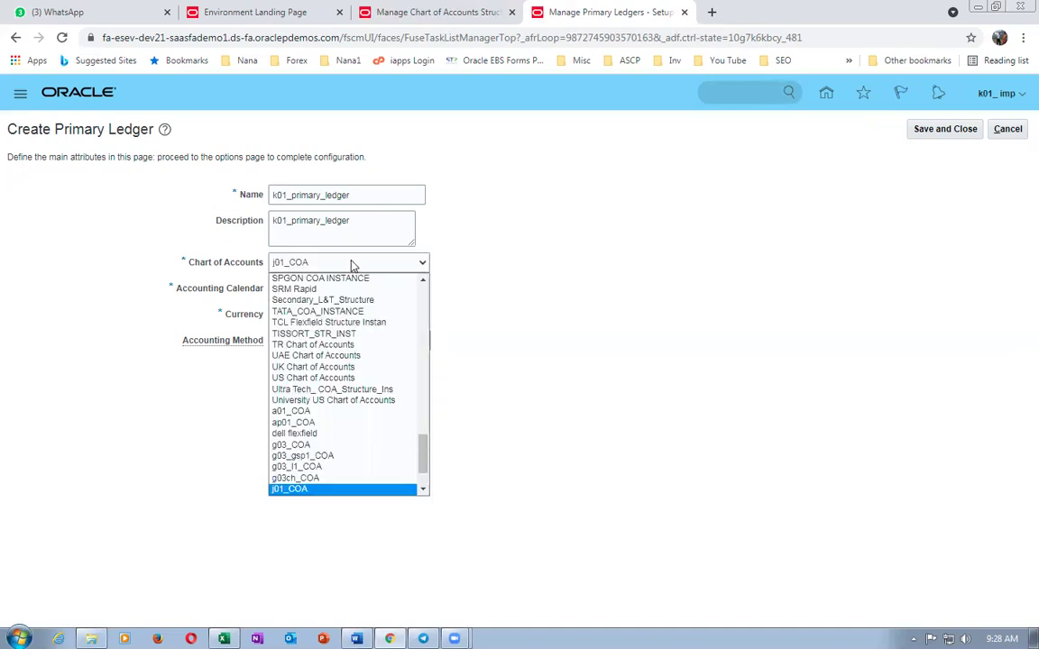
drag(421, 446, 427, 485)
click(302, 443)
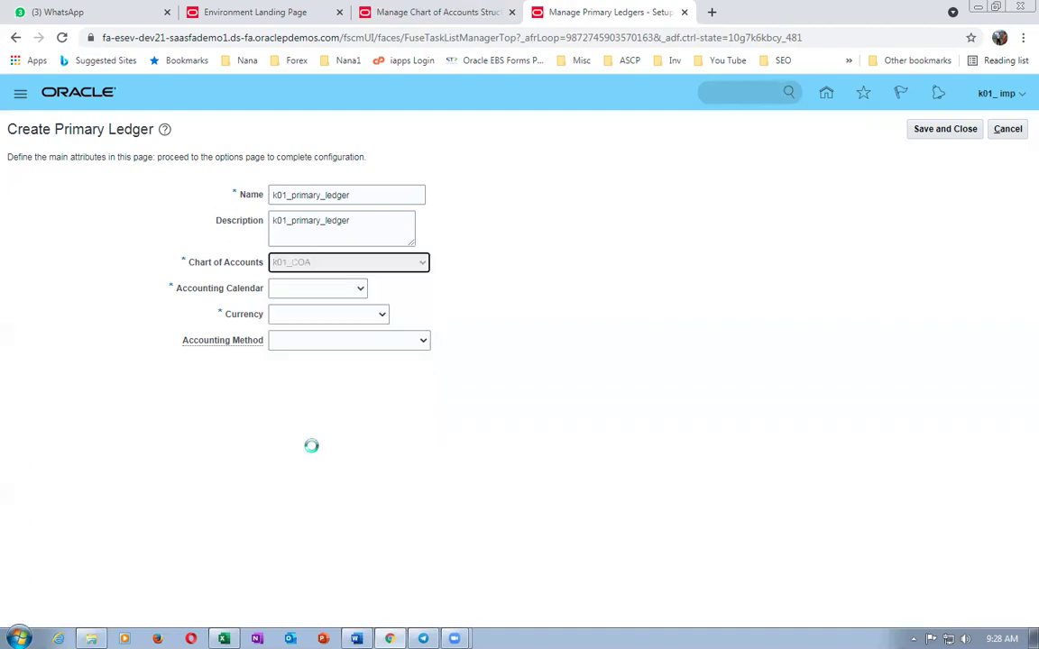
- Choose calendar k01_acct_cal, currency USD - US Dollar and Standard Accrual, then save
click(308, 288)
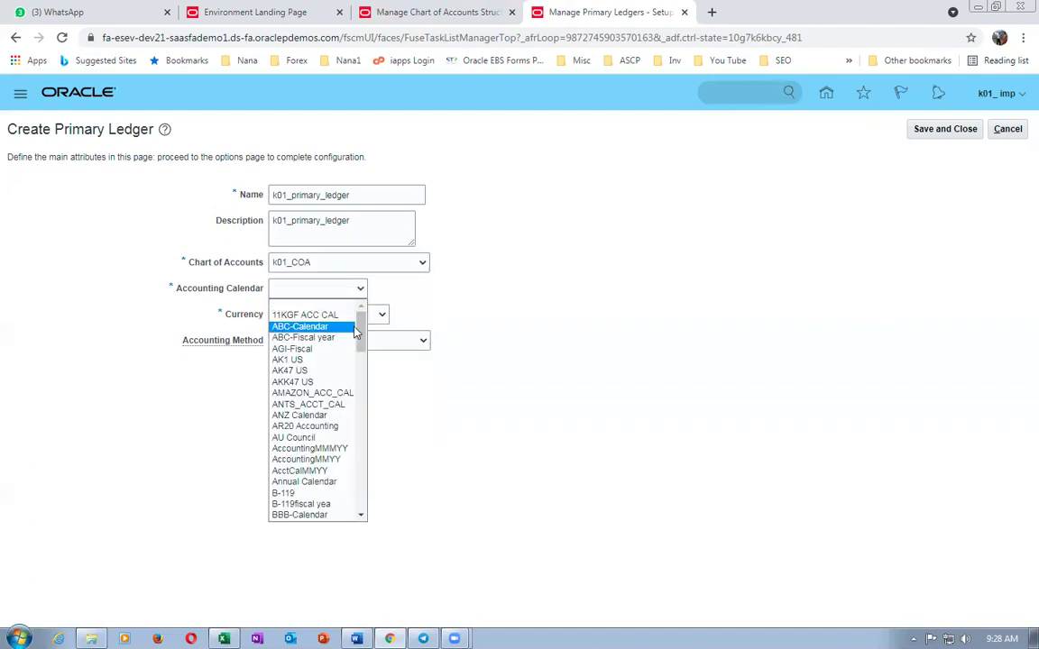
drag(361, 338, 365, 508)
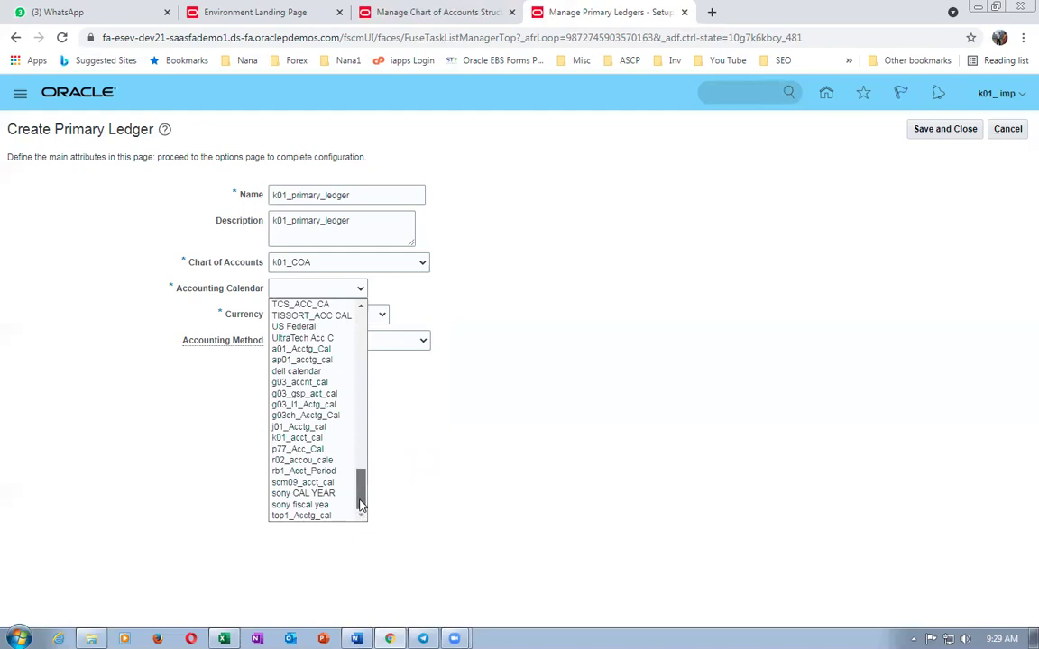
mouse_move(360, 492)
mouse_down()
mouse_move(343, 413)
mouse_move(363, 428)
mouse_move(350, 496)
mouse_up()
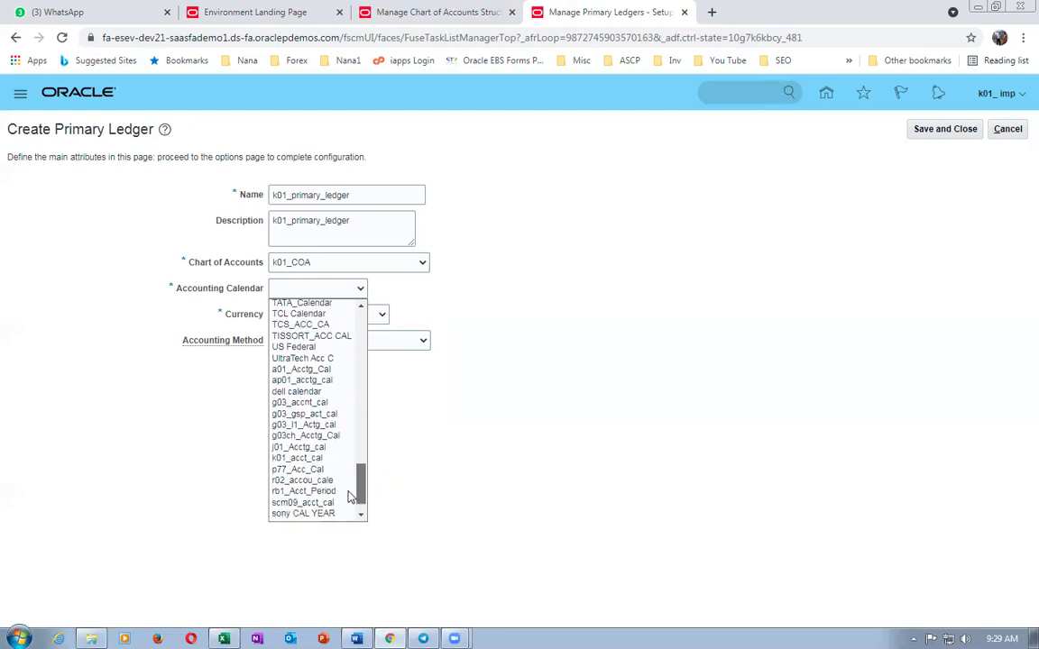
scroll(316, 447, up, 1)
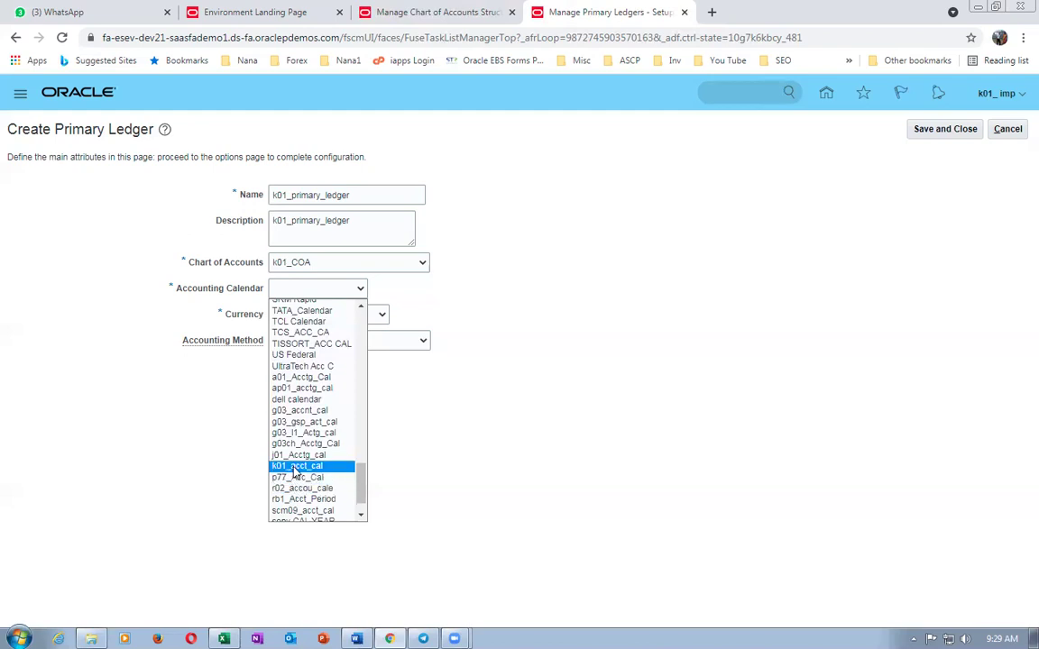
click(294, 466)
click(313, 323)
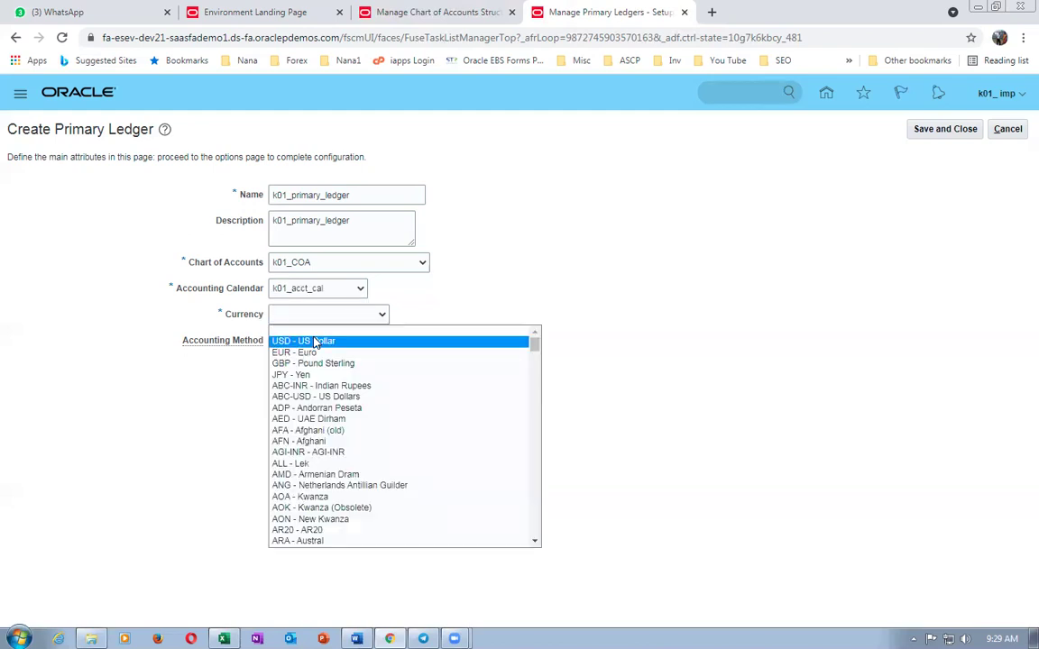
click(313, 333)
click(316, 341)
click(309, 368)
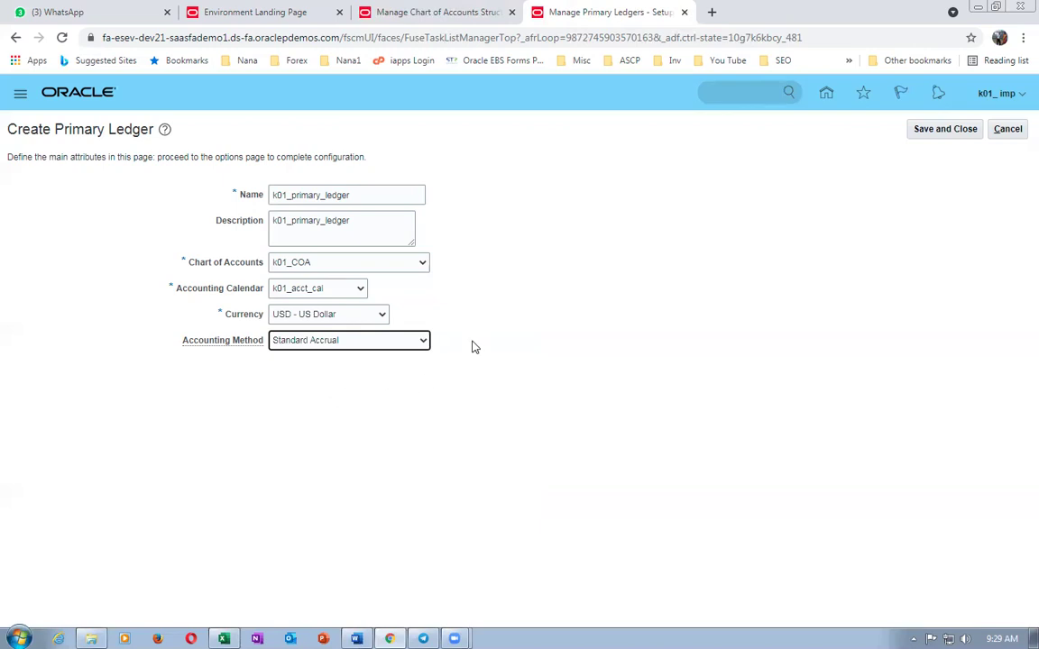
click(929, 133)
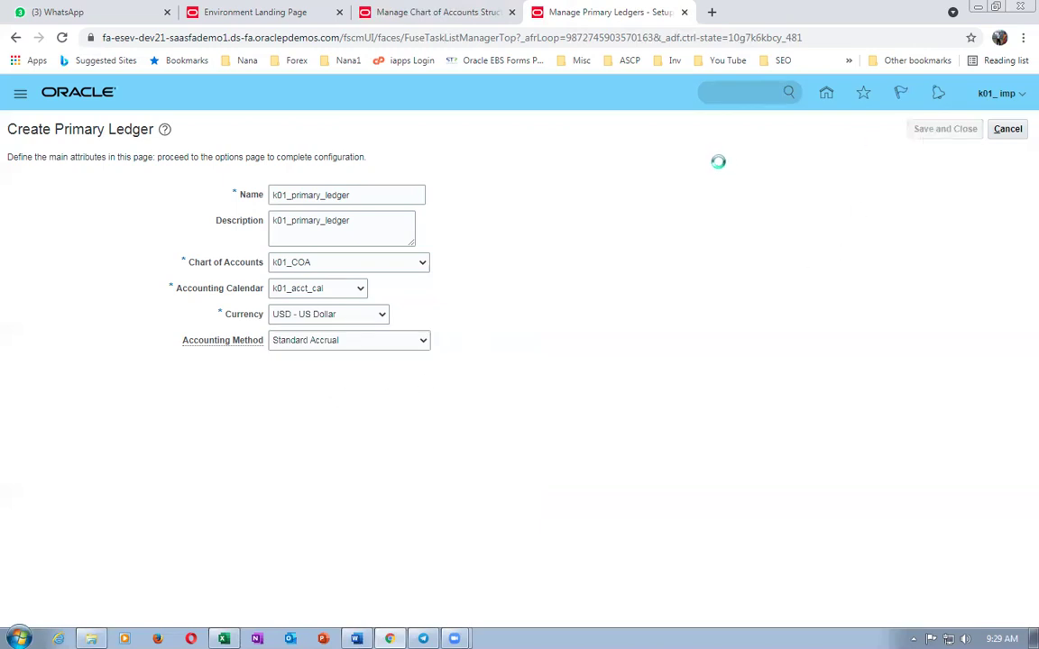
- Copy the Manage Primary Ledgers task name from Excel and return to the setup offerings page
key(alt+Tab)
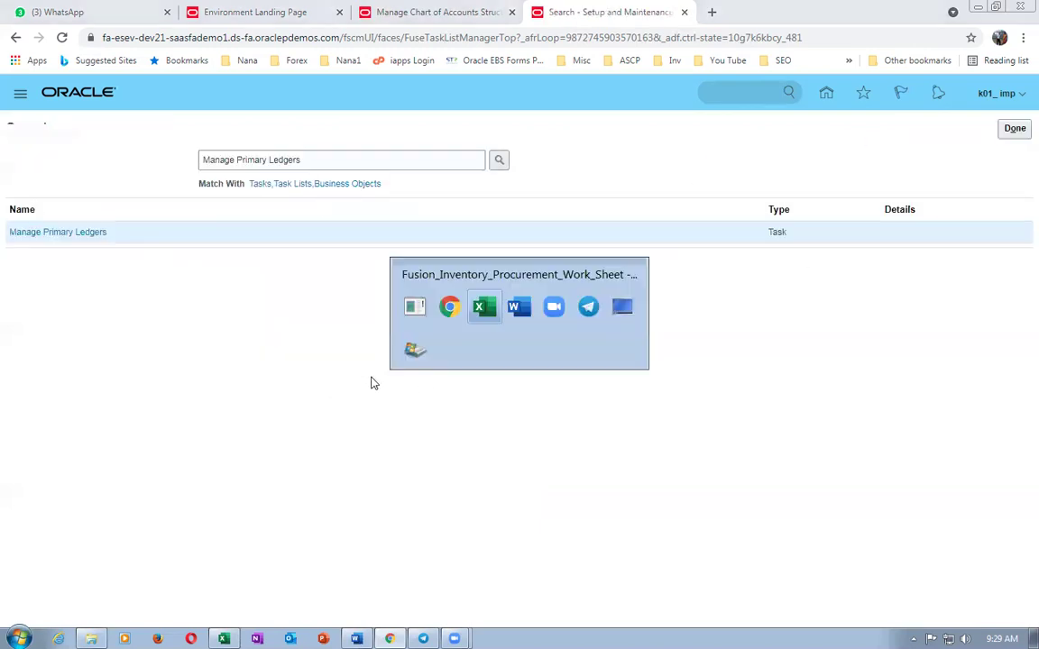
scroll(303, 525, down, 1)
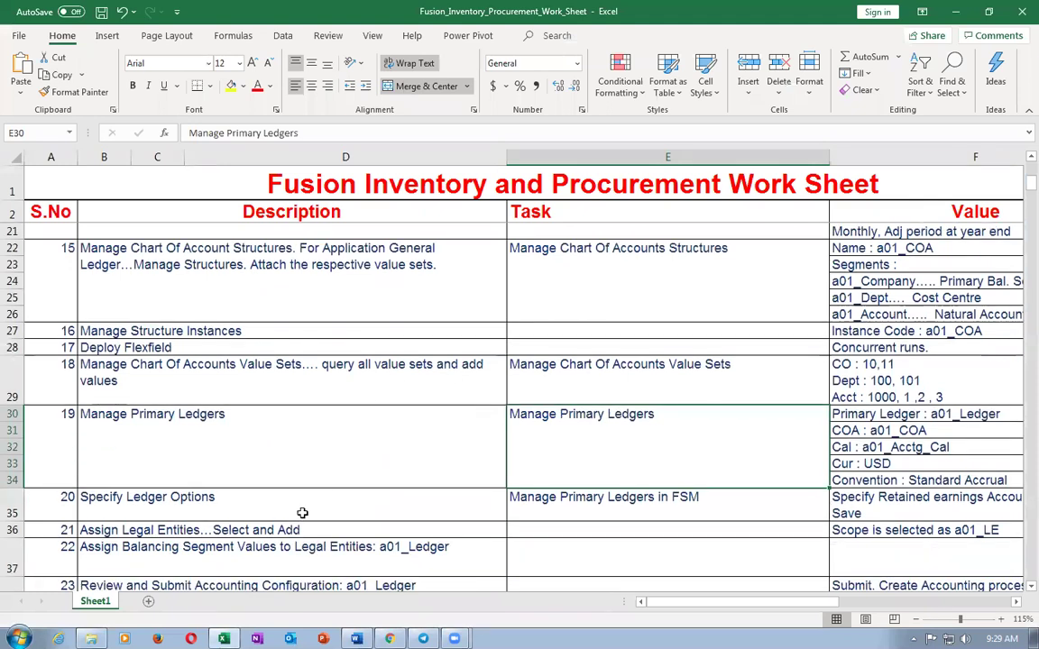
click(202, 504)
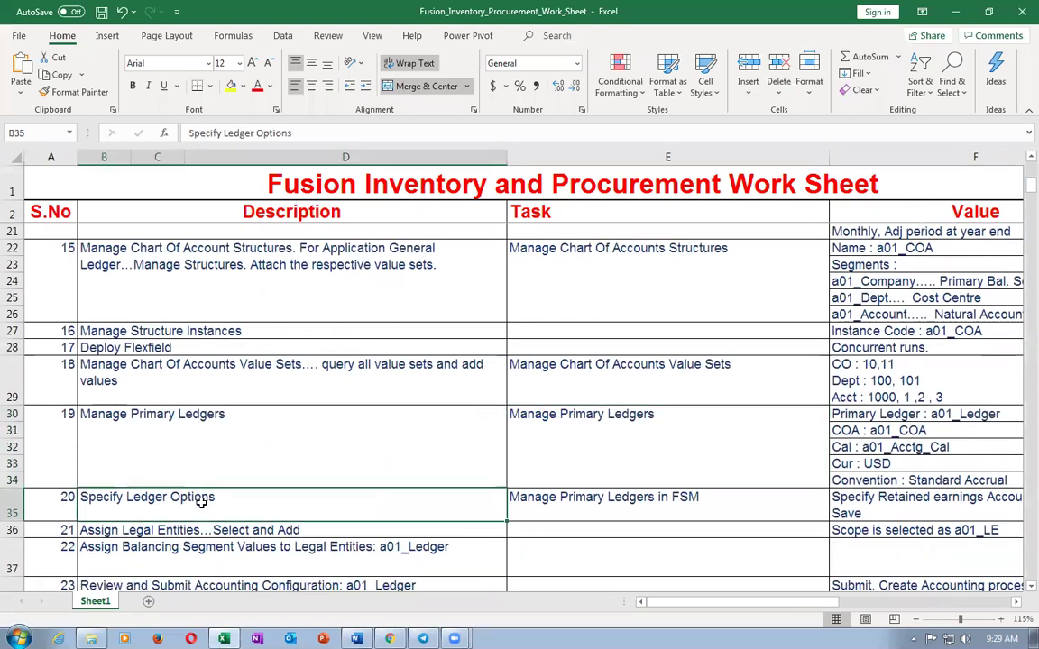
click(561, 446)
key(ctrl+c)
key(alt+Tab)
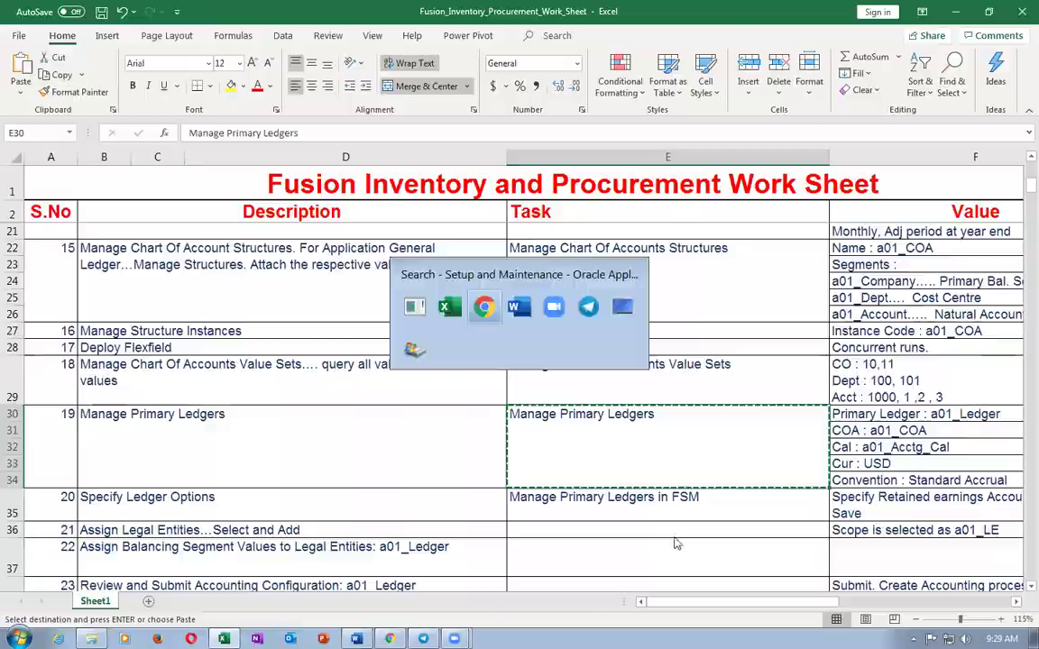
click(1015, 129)
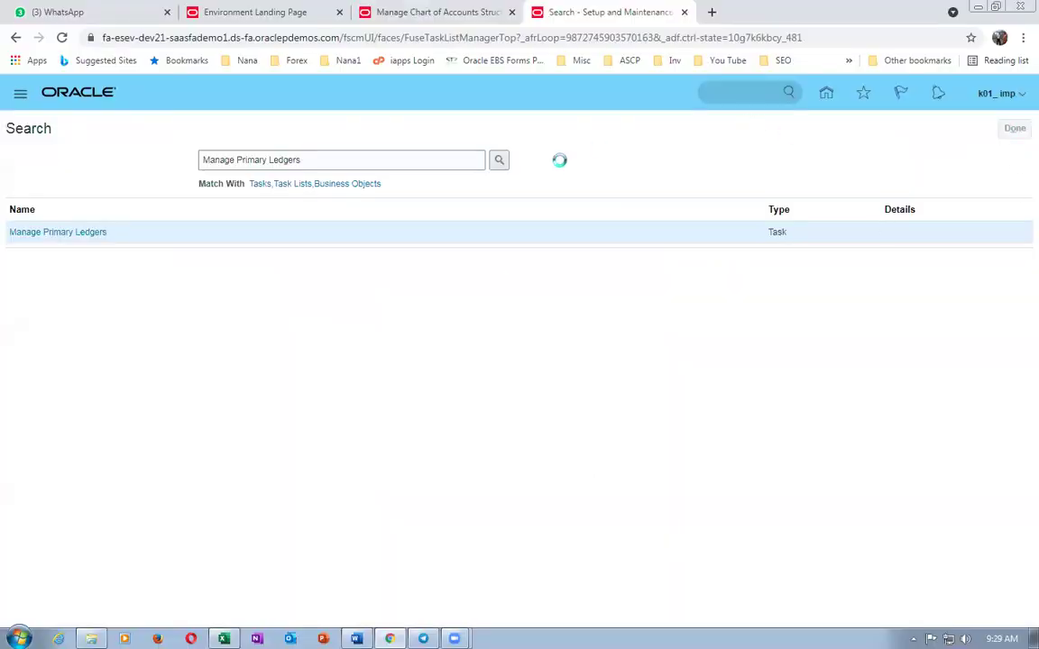
click(243, 129)
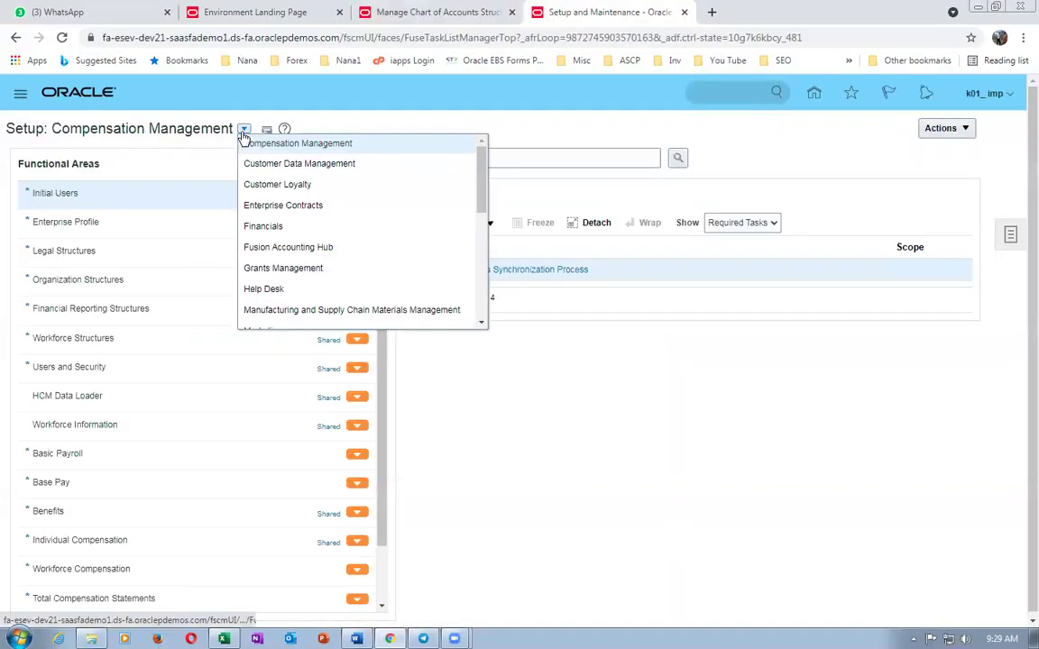
- Switch the offering to Financials and search for Manage Primary Ledgers
click(277, 227)
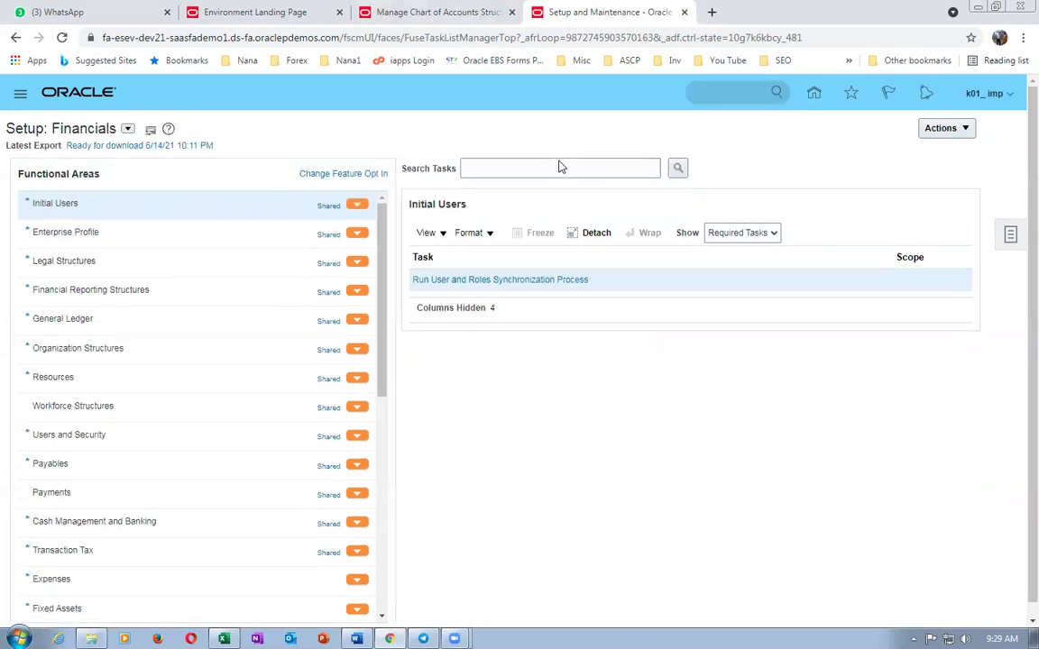
click(554, 170)
key(ctrl+v)
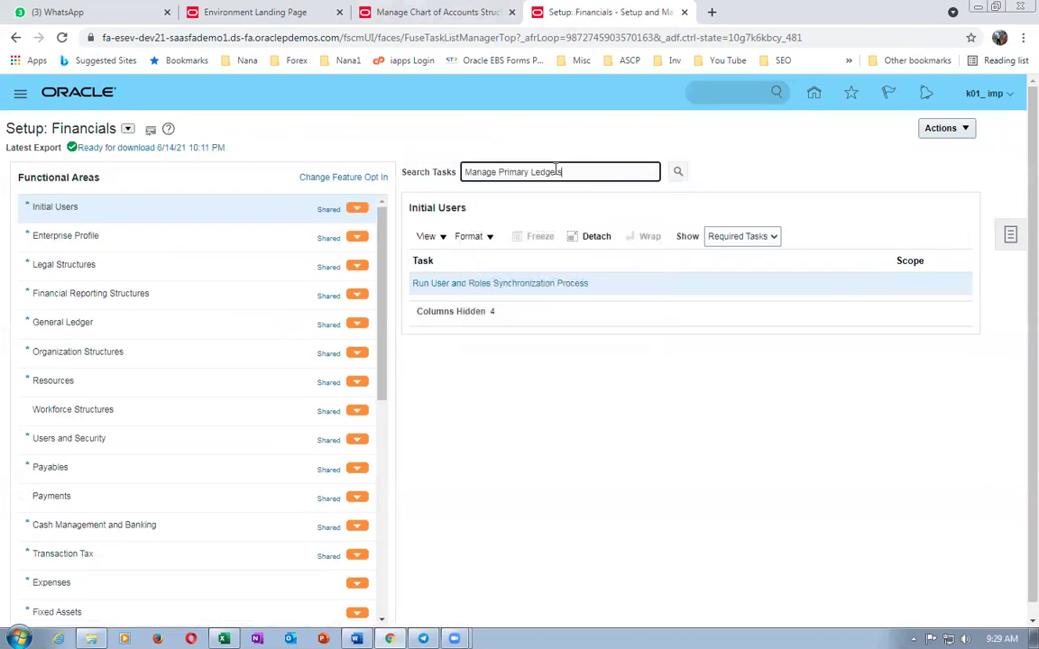
key(Return)
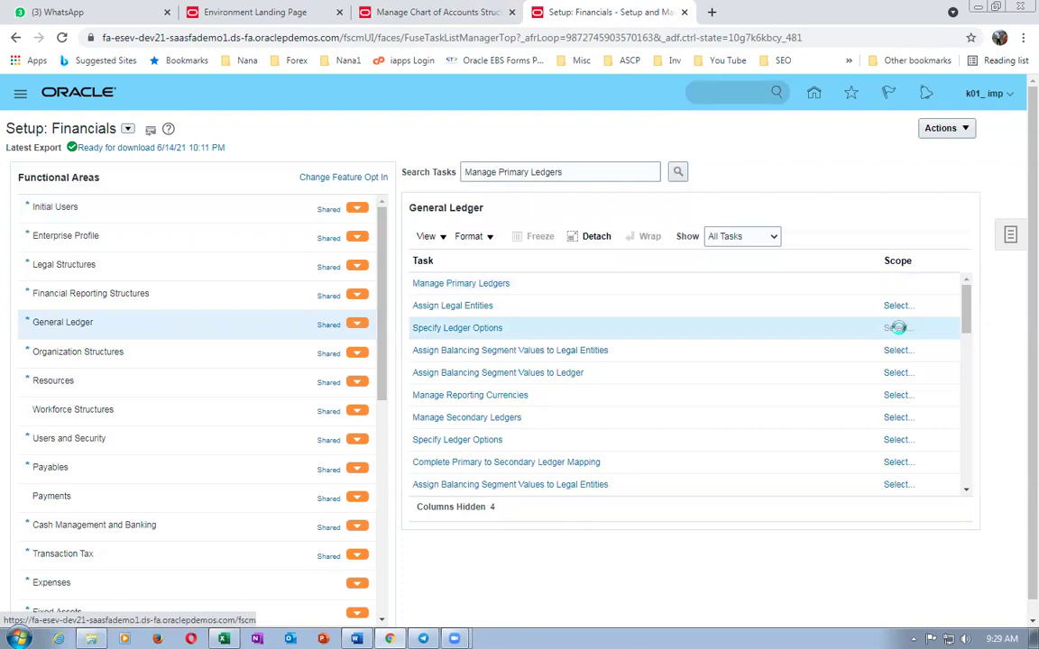
- Look up existing primary ledgers filtered by 'k01' for the Specify Ledger Options scope
click(898, 328)
click(514, 376)
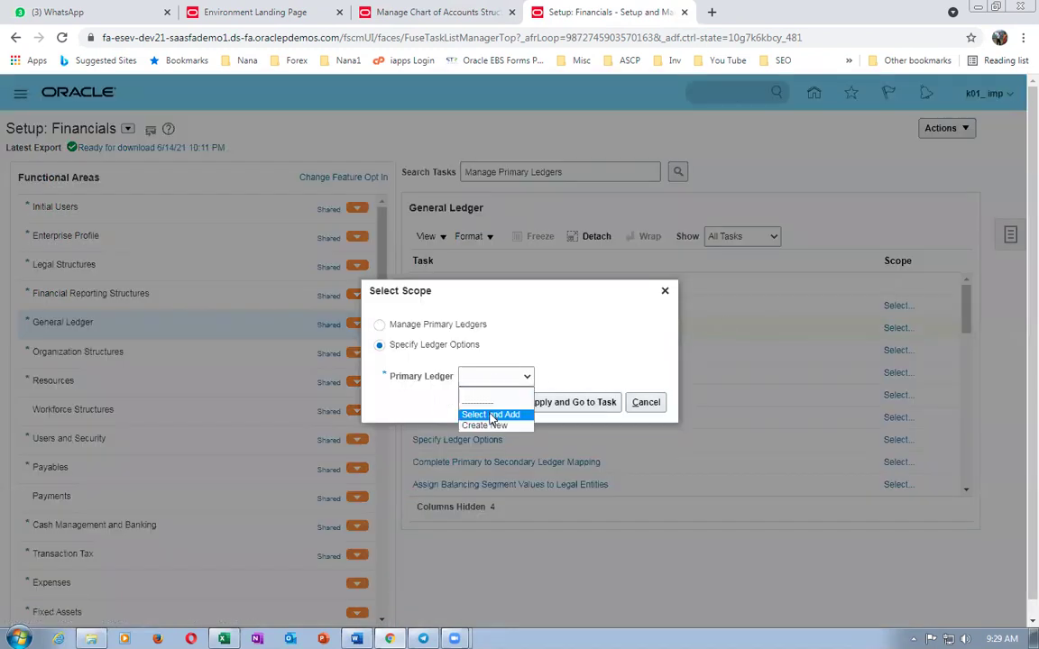
click(475, 410)
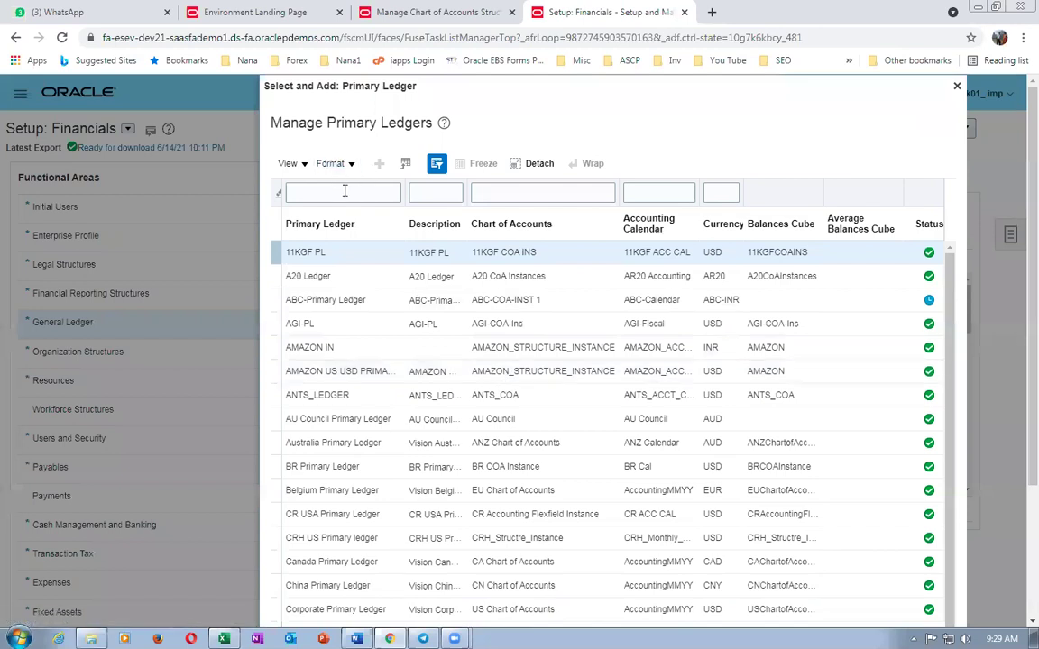
click(345, 192)
text(k01)
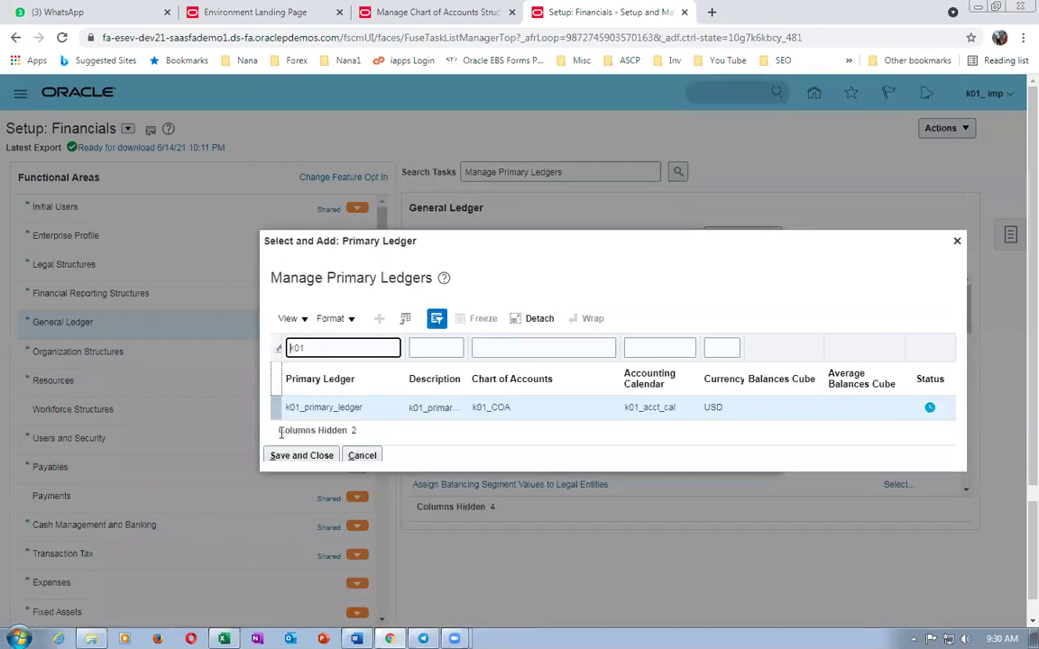
- Scope to k01_primary_ledger and save retained earnings 10-100-1003 with American English journals
click(300, 455)
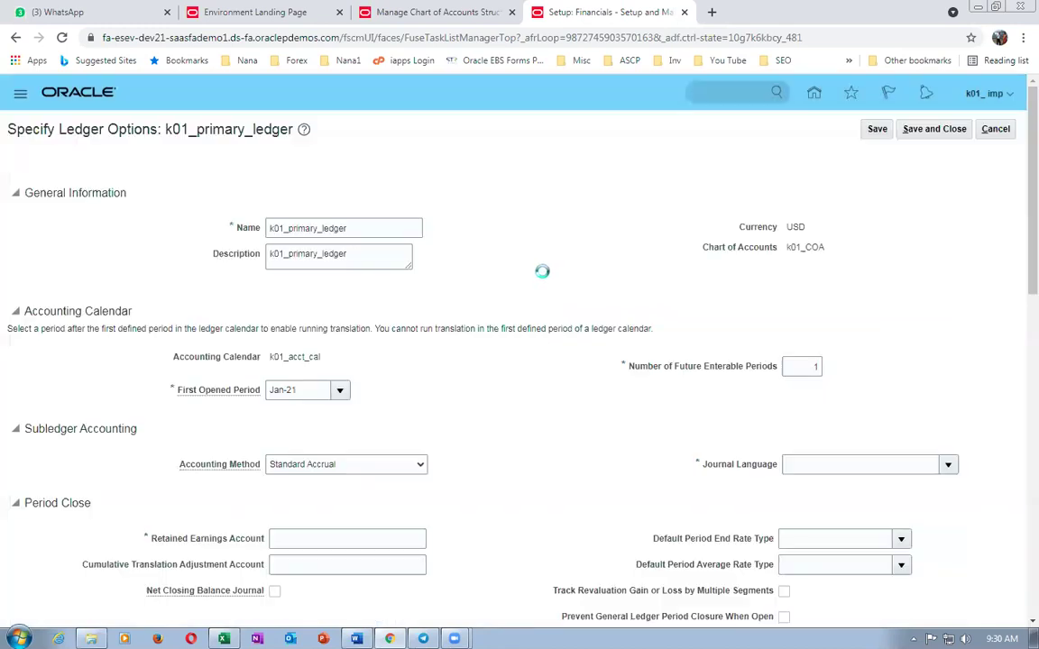
scroll(232, 383, down, 2)
click(311, 369)
text(10-100-1003)
key(Tab)
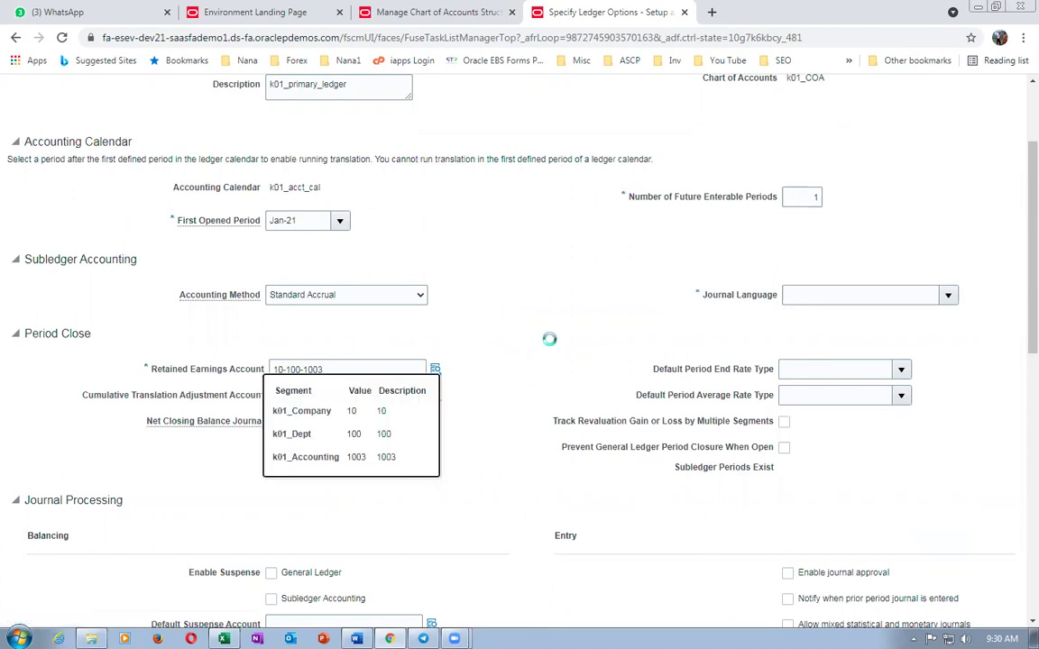
click(946, 295)
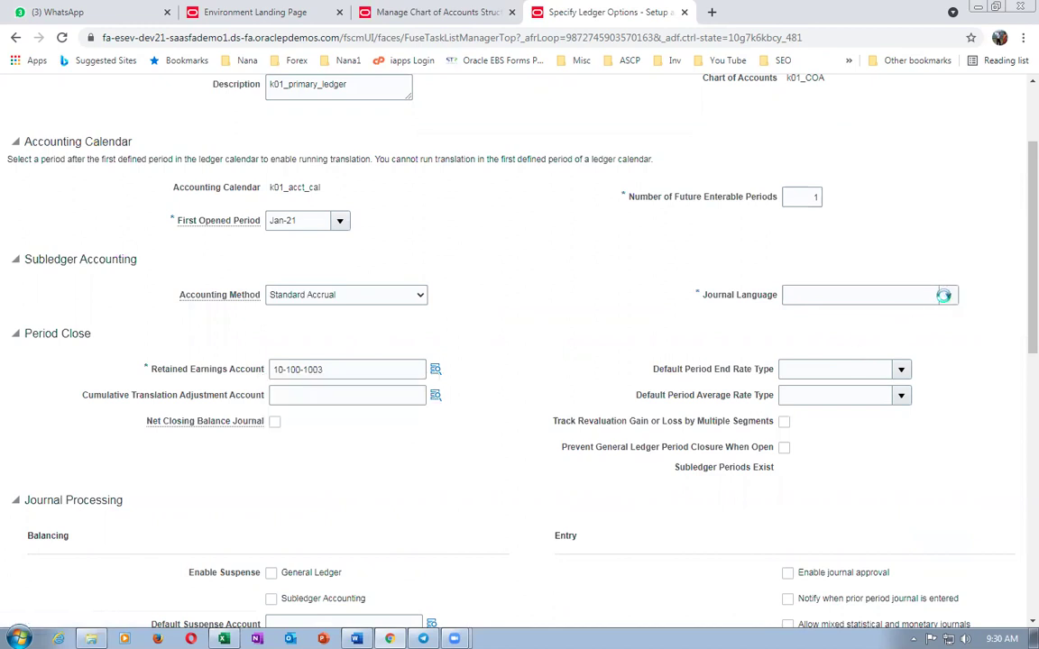
drag(948, 338, 949, 451)
click(860, 520)
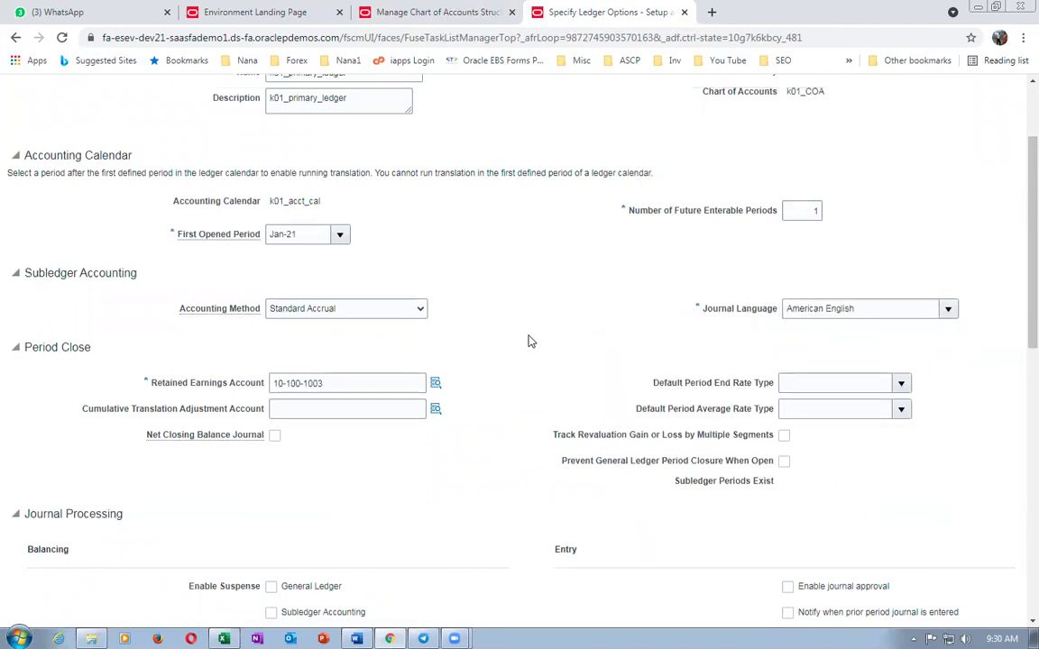
scroll(541, 334, up, 3)
click(949, 133)
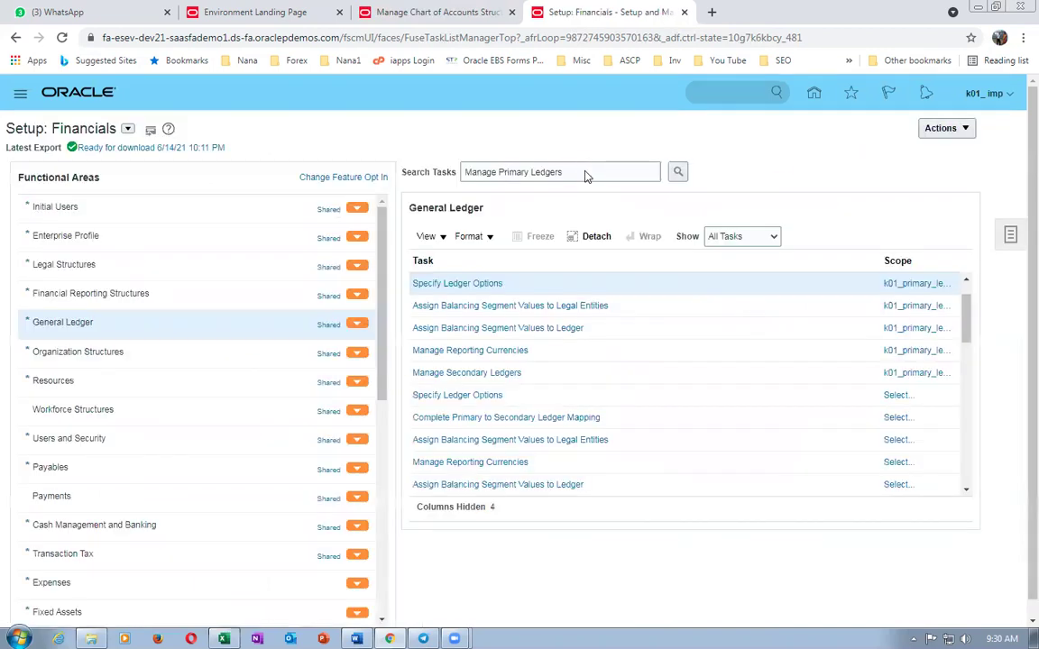
- Check the Manage Primary Ledgers and Assign Legal Entities rows in Excel, then return to Fusion
key(alt+Tab)
click(255, 422)
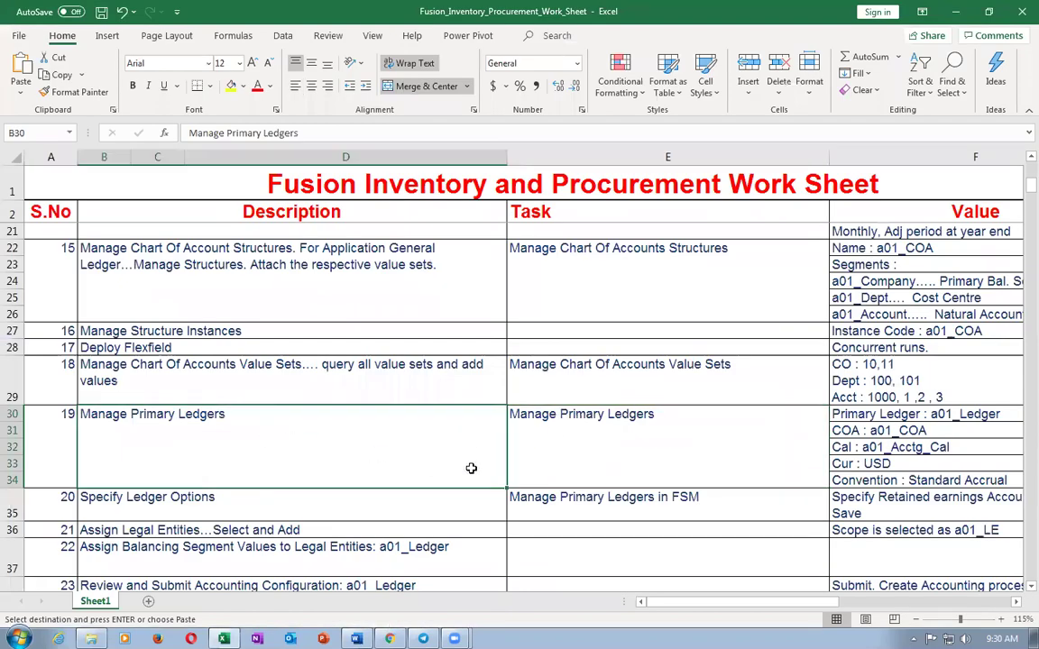
scroll(471, 466, down, 2)
click(170, 426)
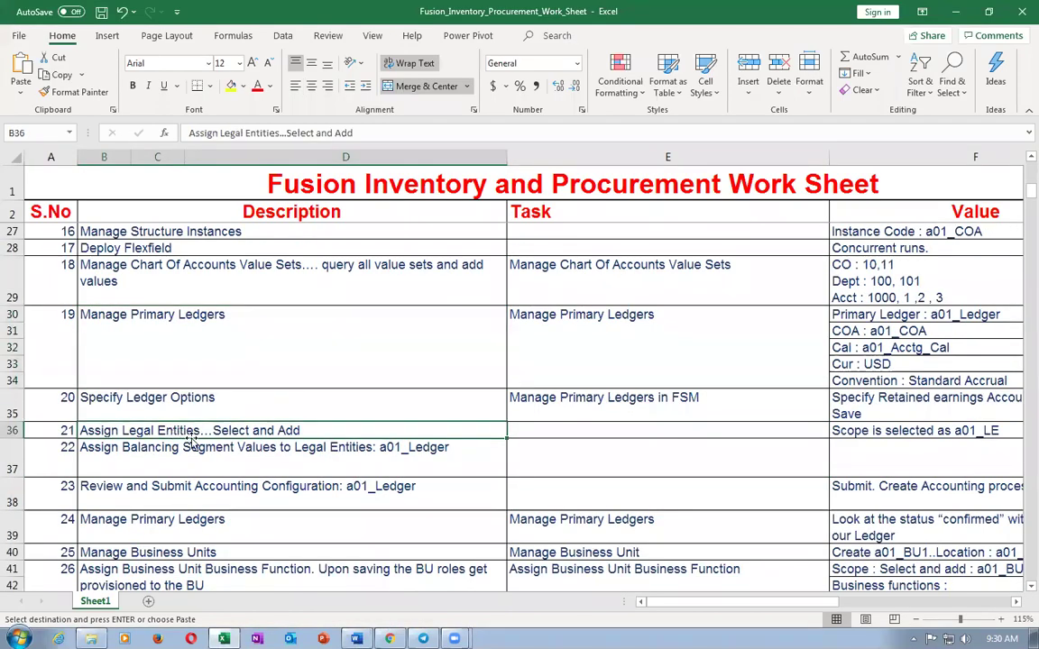
key(alt+Tab)
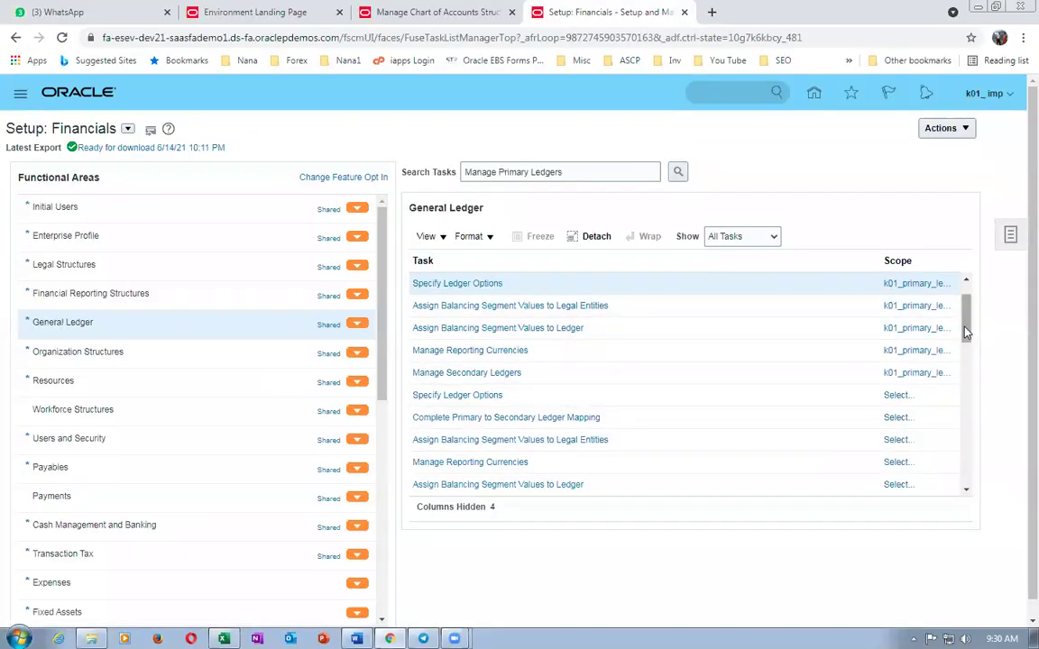
scroll(972, 307, up, 2)
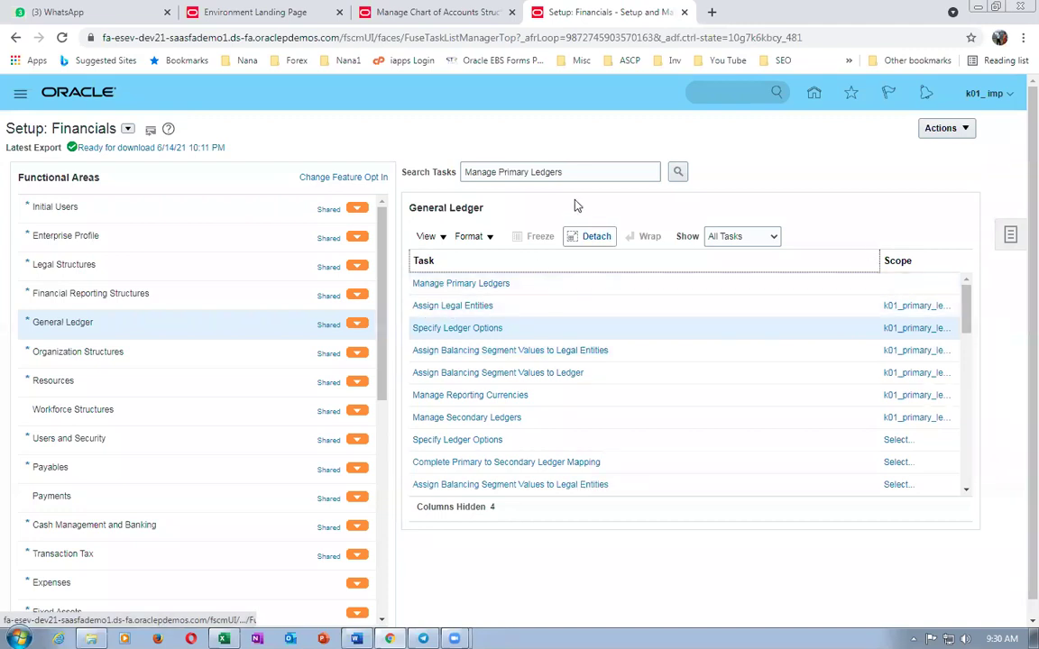
- Open the Assign Legal Entities task for k01_primary_ledger
click(592, 171)
key(ctrl+a)
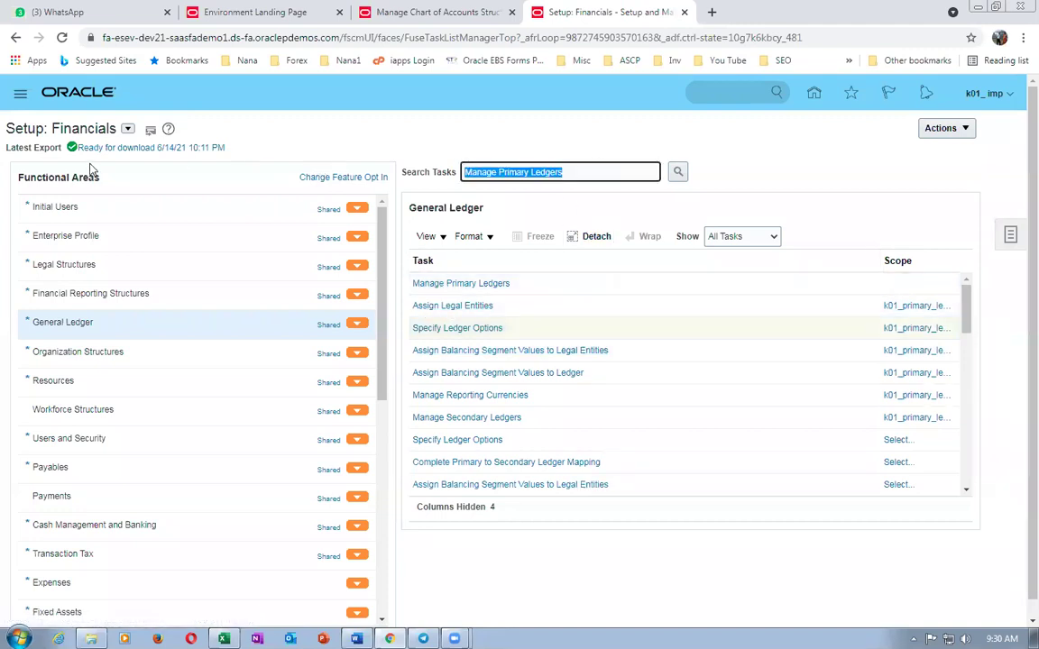
click(453, 305)
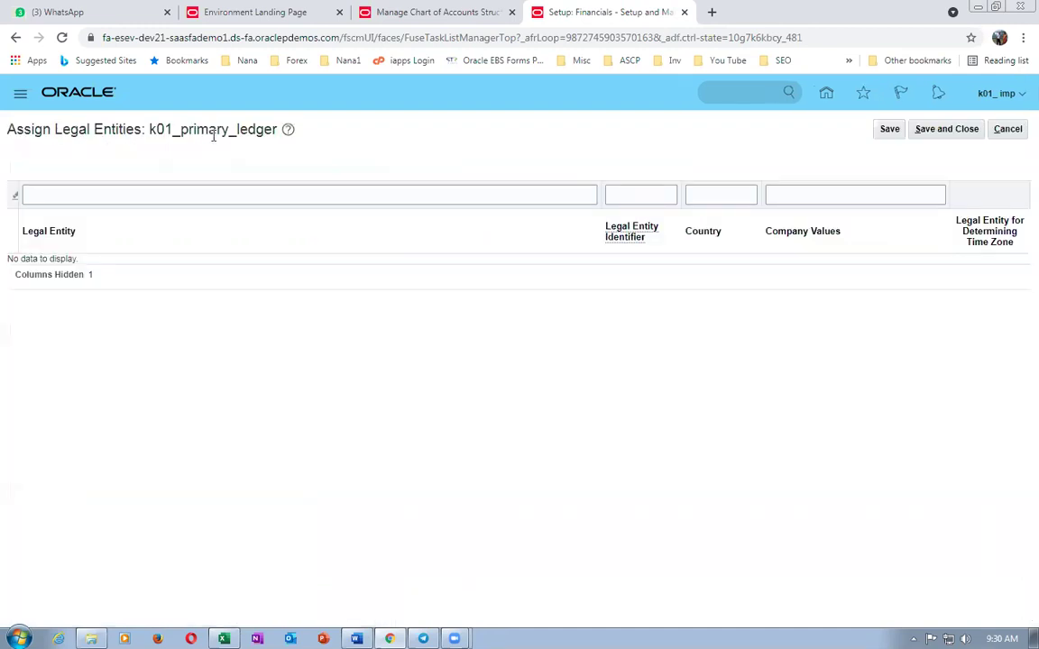
- Add k01_legal_entity to the ledger, save, and go to step 22 in Excel
click(115, 168)
click(294, 261)
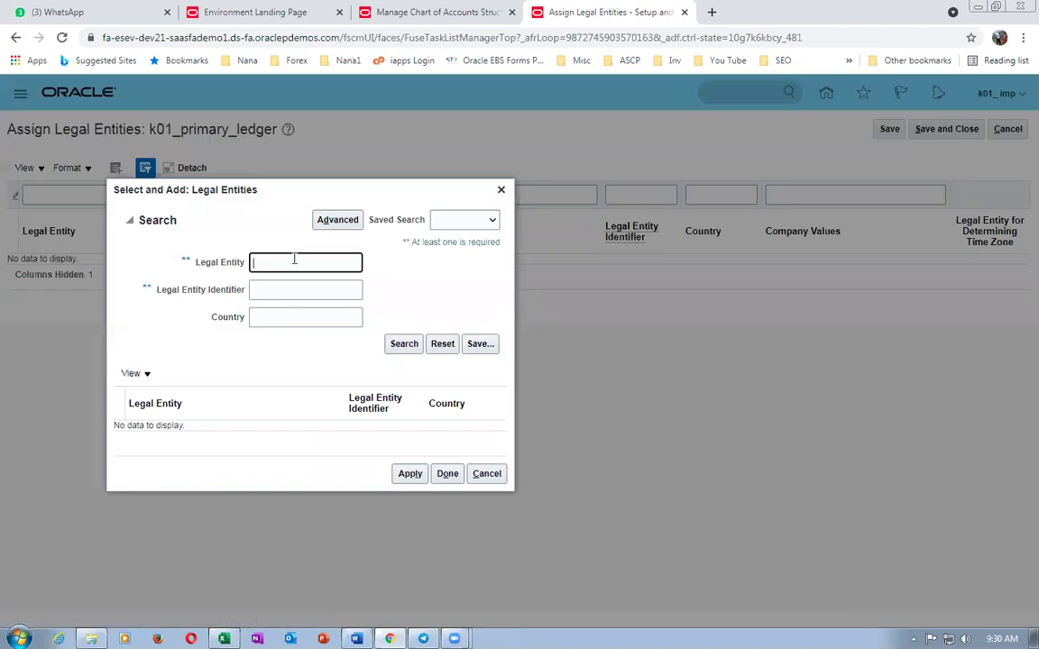
click(405, 343)
click(126, 432)
click(410, 487)
click(447, 487)
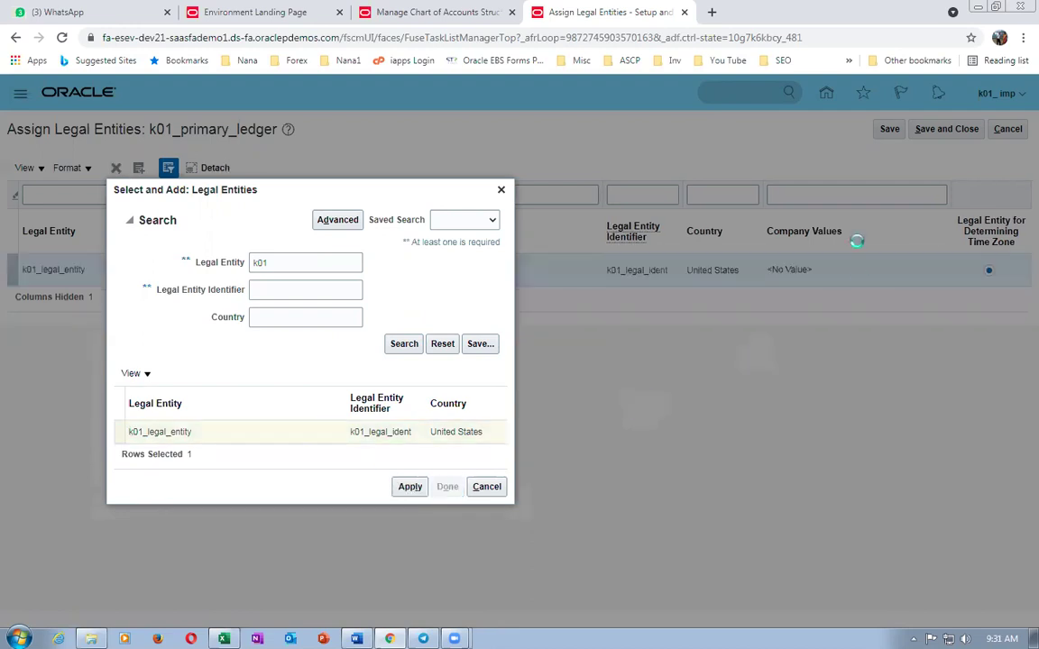
click(943, 128)
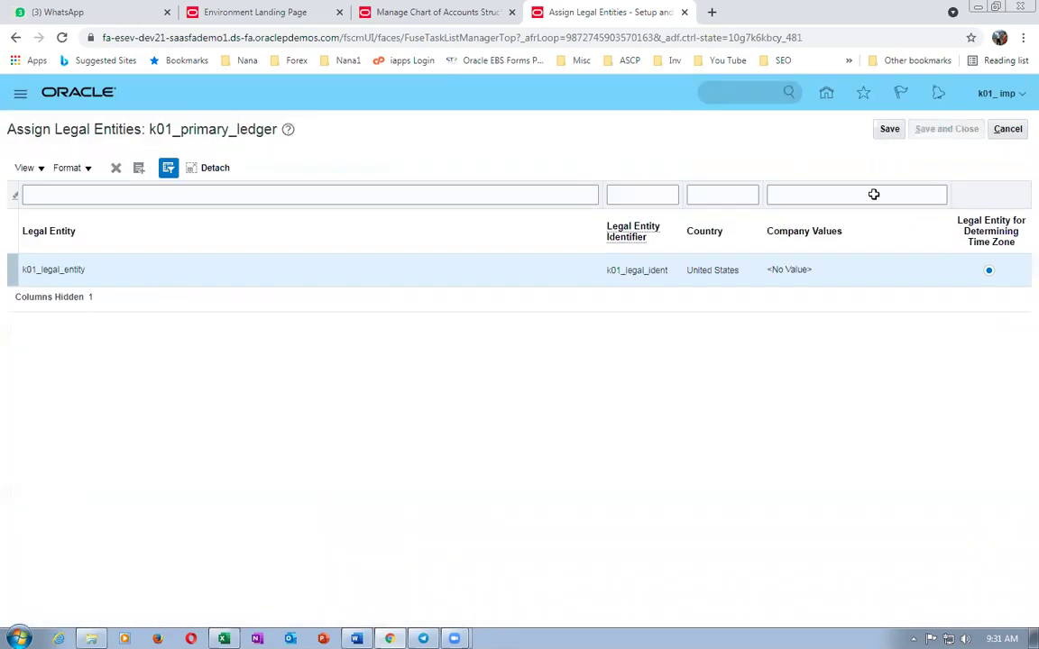
key(alt+Tab)
click(142, 458)
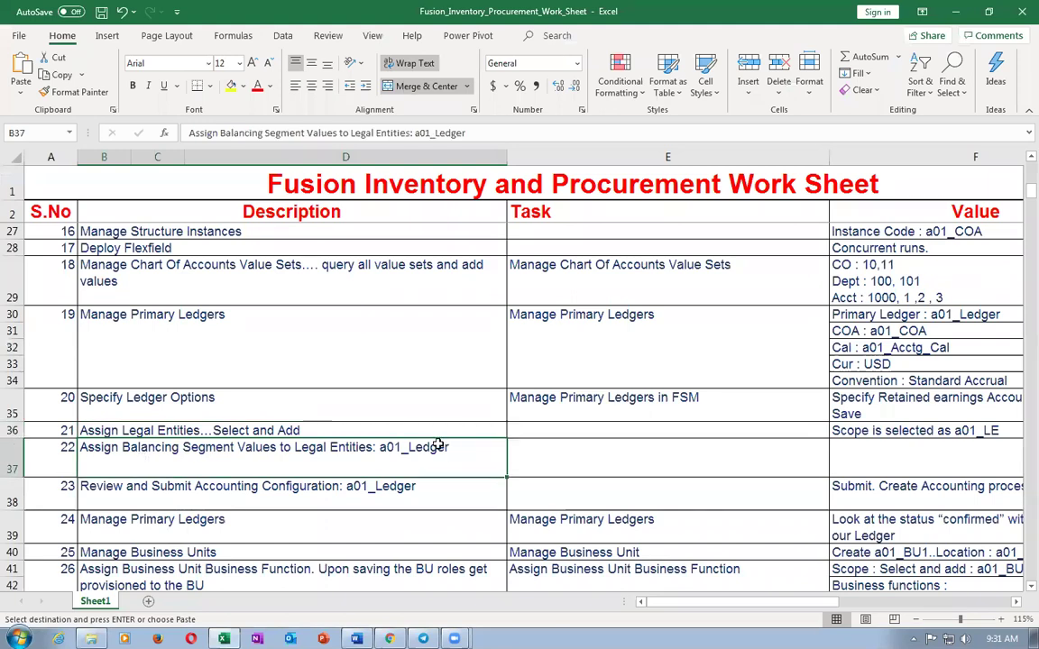
- Switch from Excel back to the Setup: Financials General Ledger task list
key(alt+Tab)
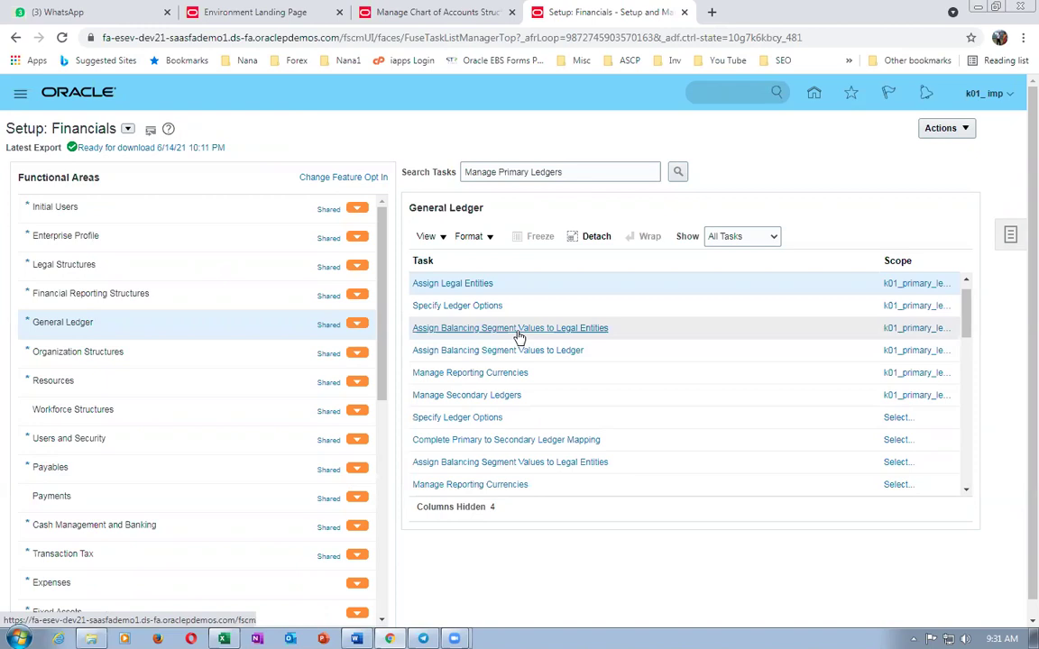
- Assign balancing segment company value 10 to k01_legal_entity, save, and return to Excel
click(516, 330)
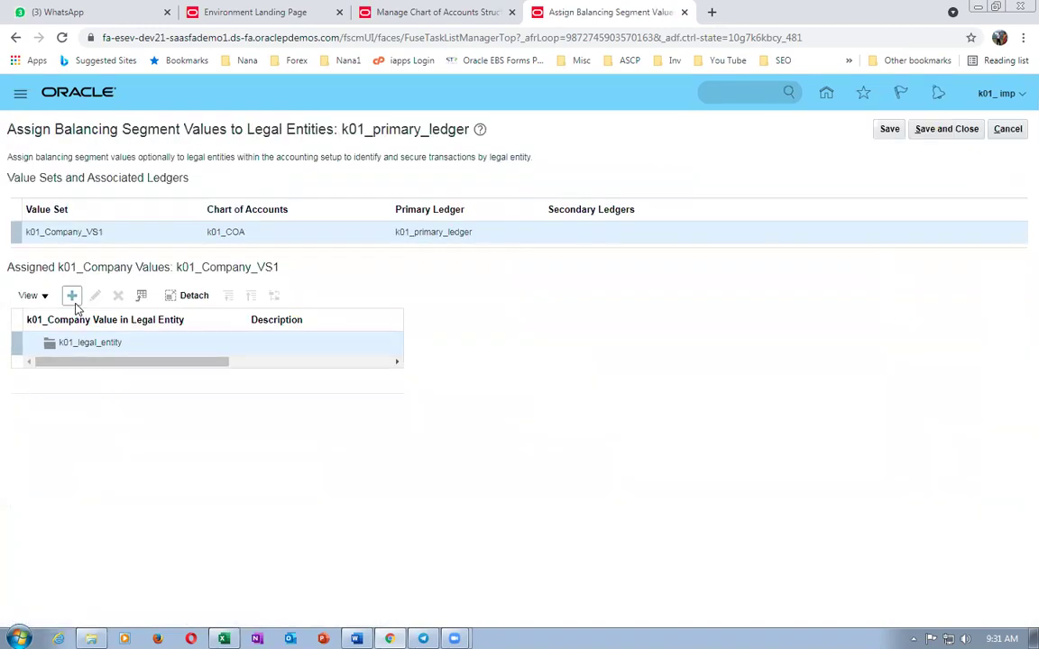
click(72, 295)
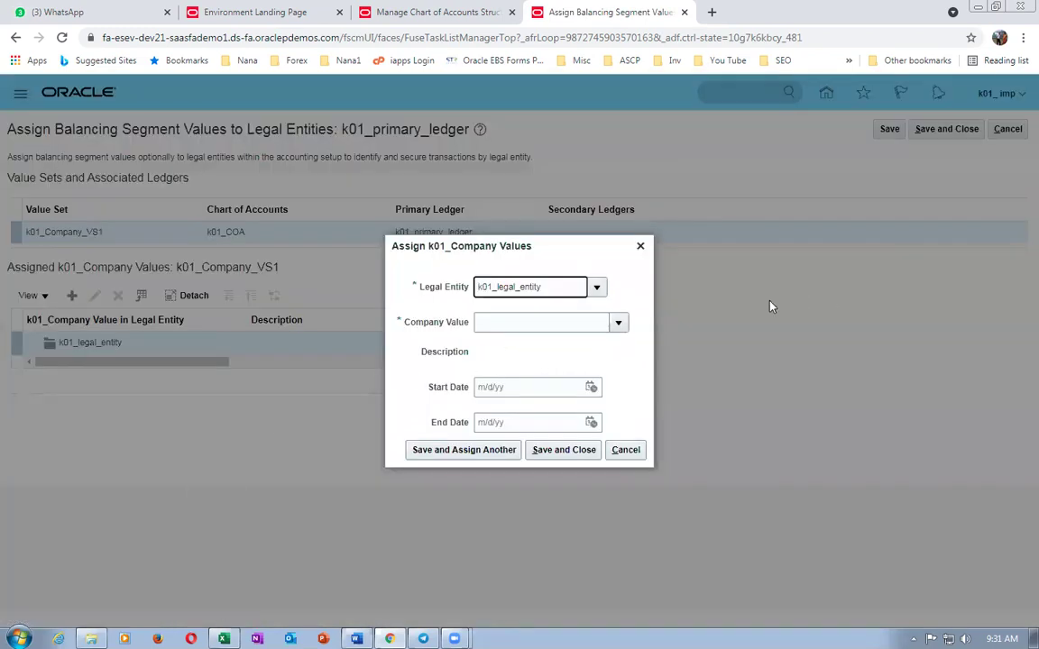
click(619, 323)
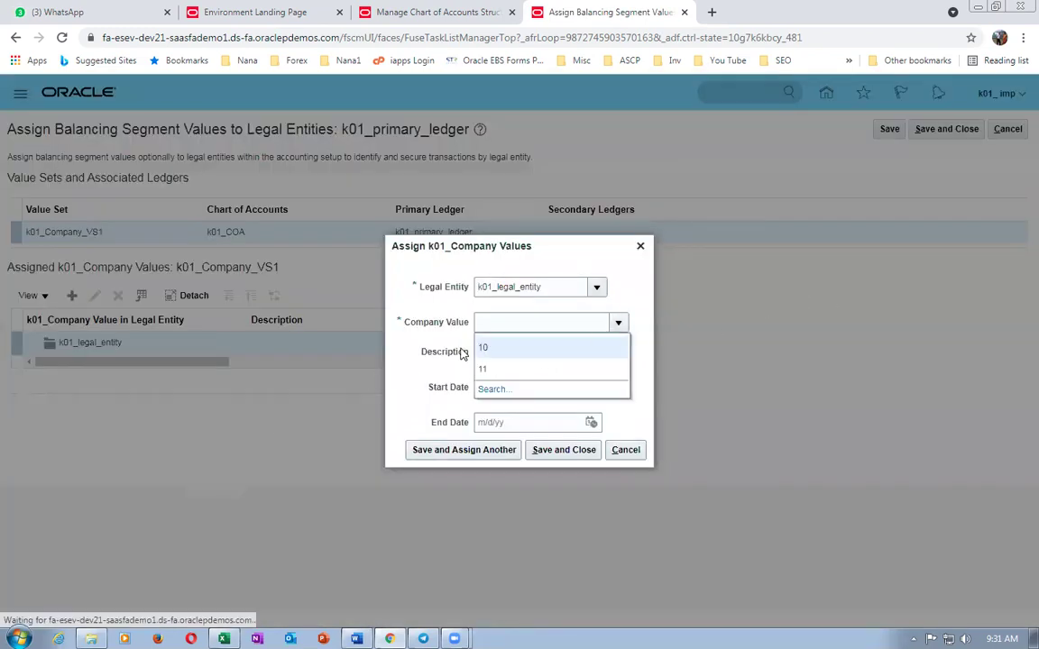
click(436, 320)
text(10)
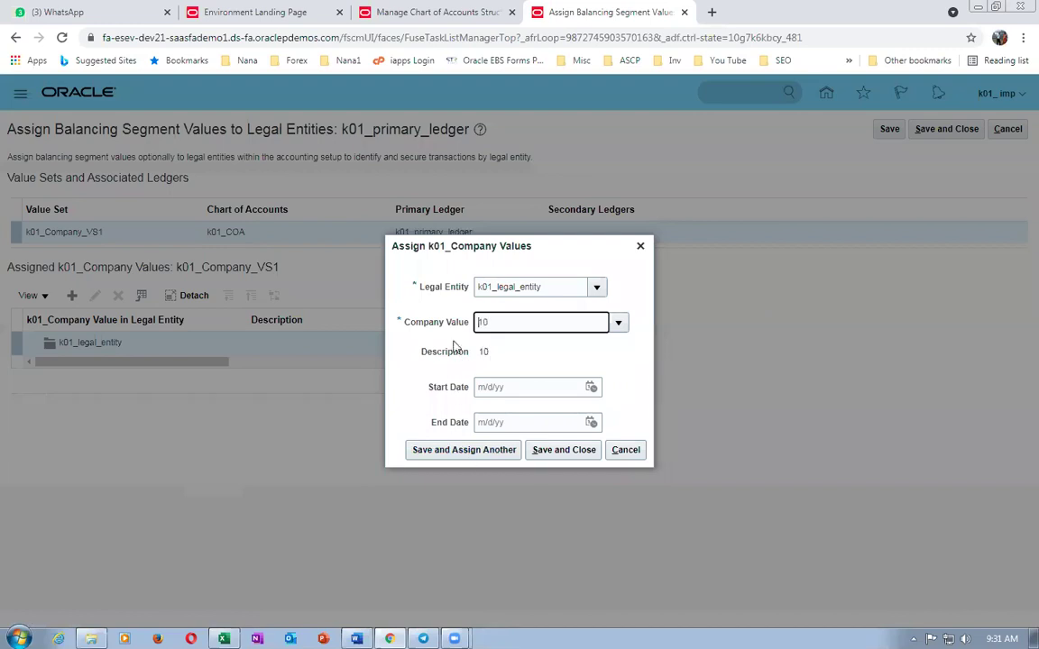
click(563, 449)
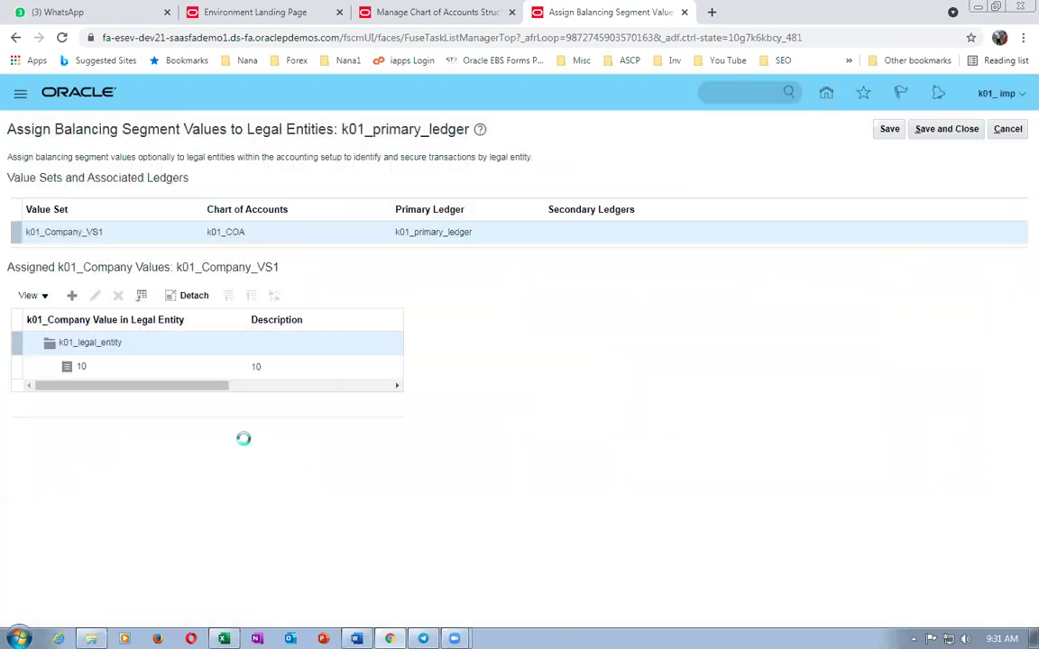
click(953, 133)
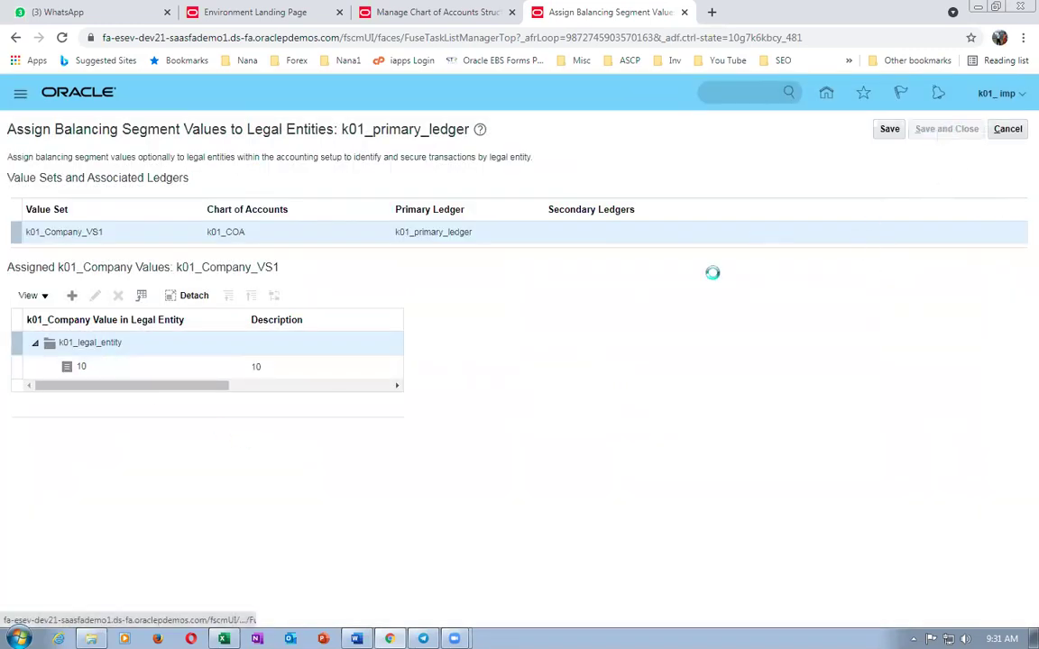
key(alt+Tab)
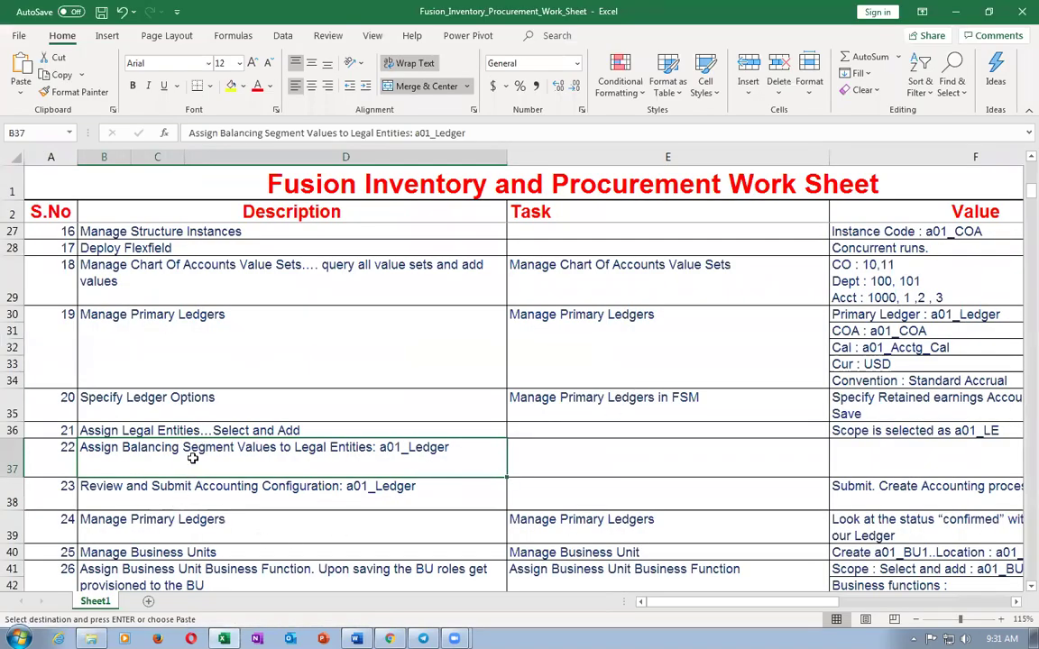
- Submit the k01_primary_ledger accounting configuration from Review and Submit and acknowledge the confirmation
click(200, 495)
key(alt+Tab)
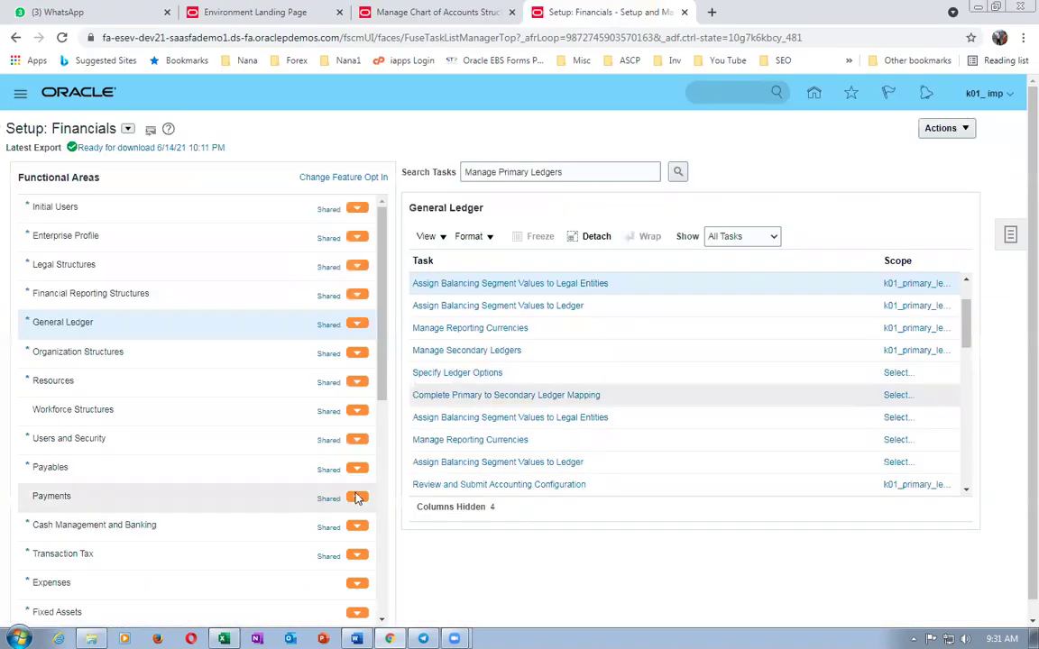
click(523, 485)
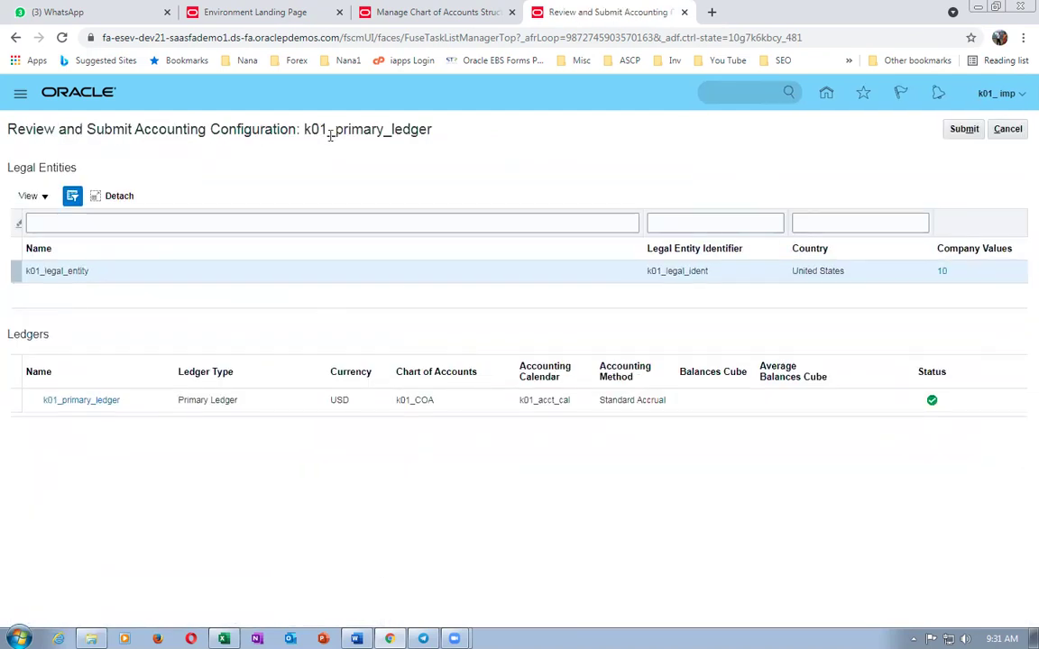
drag(330, 135, 380, 131)
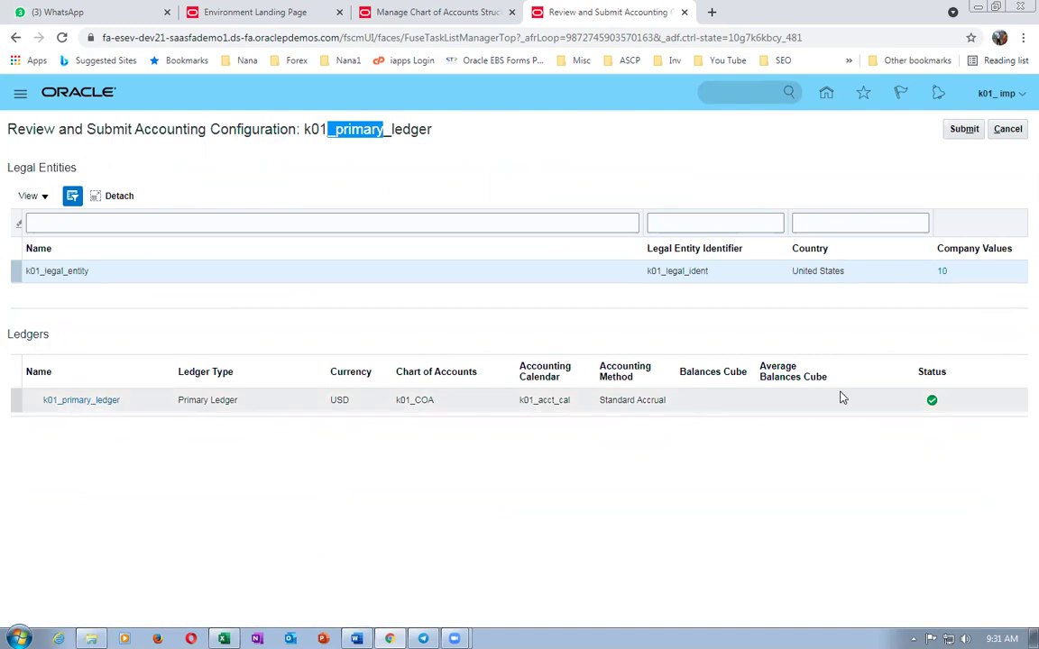
click(963, 131)
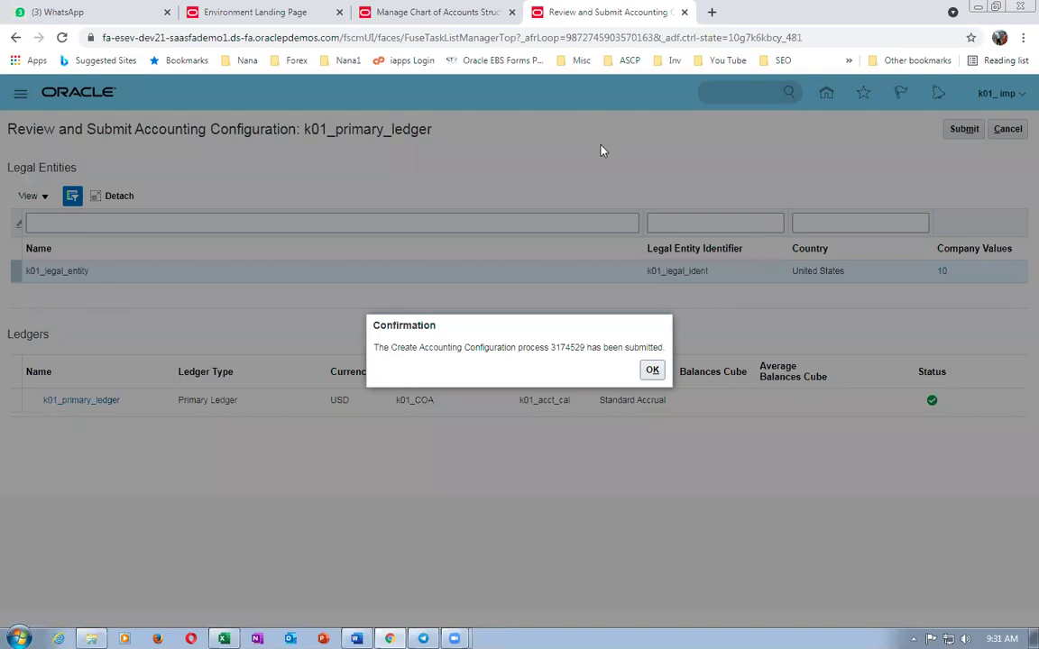
click(652, 370)
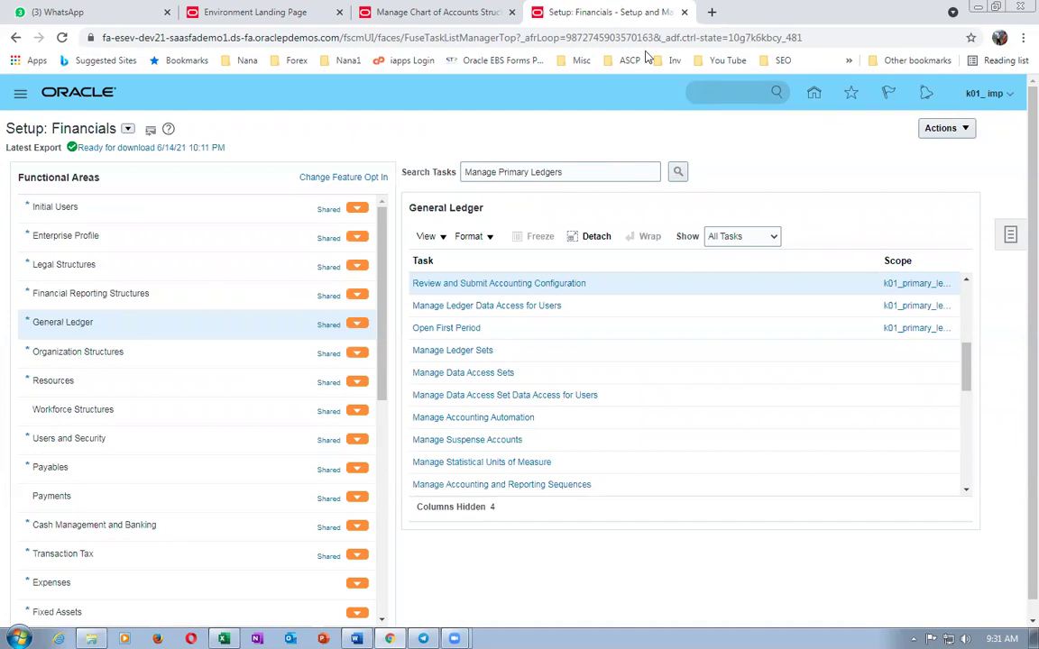
- Add Scheduled Processes from the Tools group to the home springboard
click(814, 94)
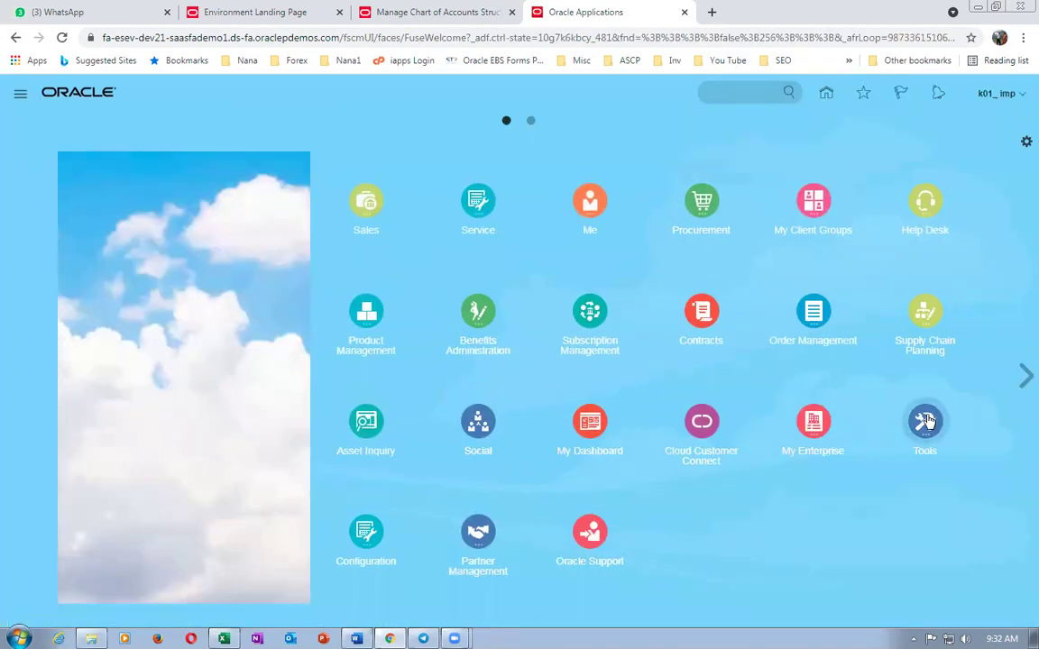
click(924, 423)
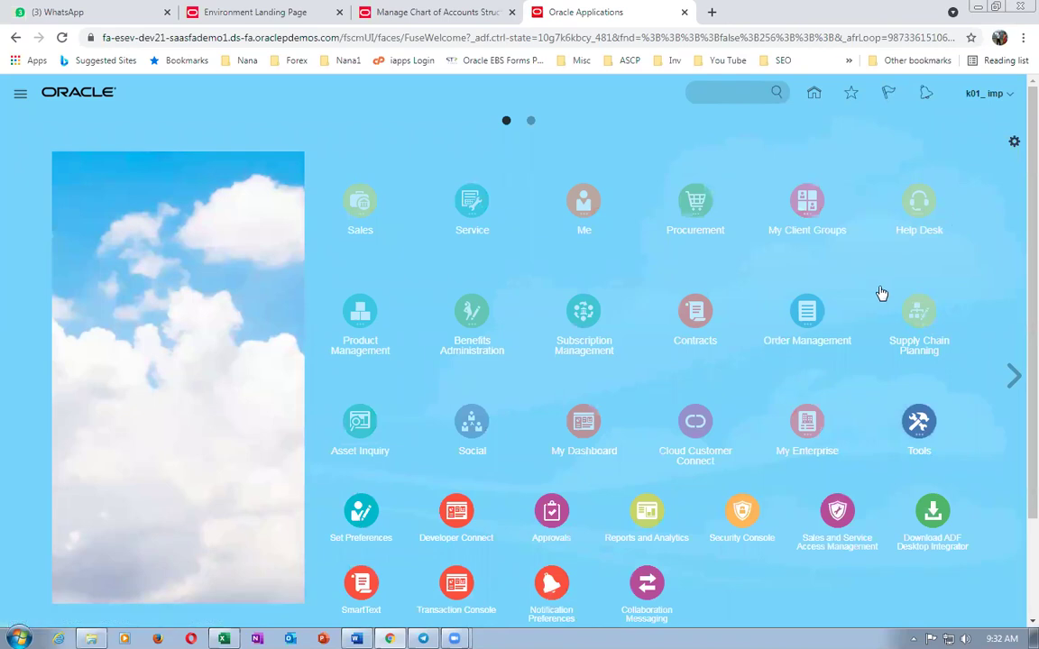
scroll(657, 428, down, 2)
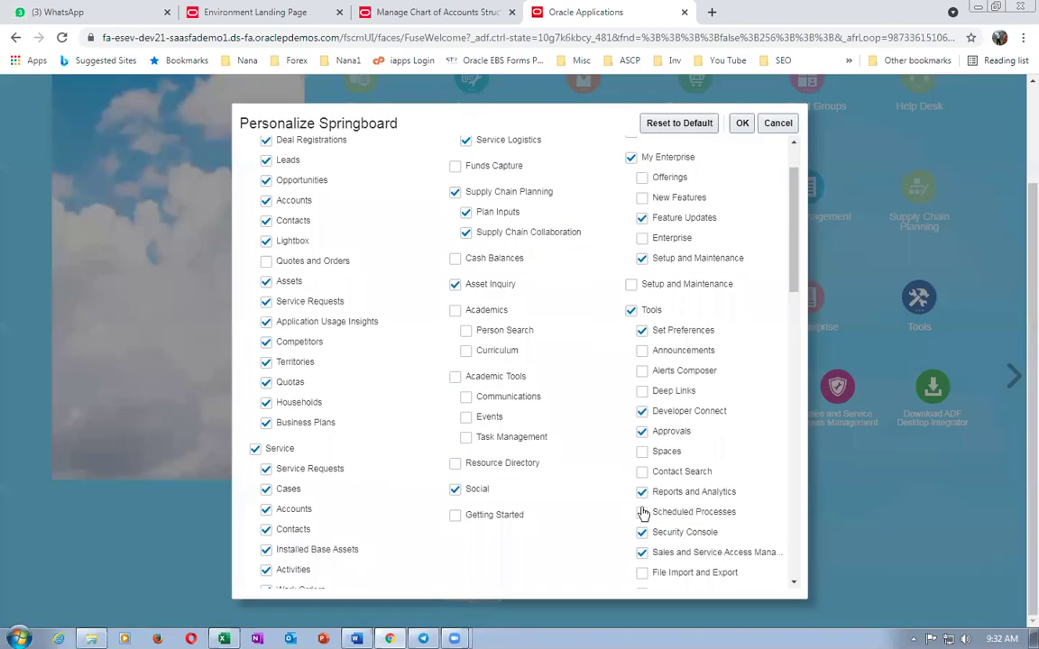
click(642, 512)
click(741, 123)
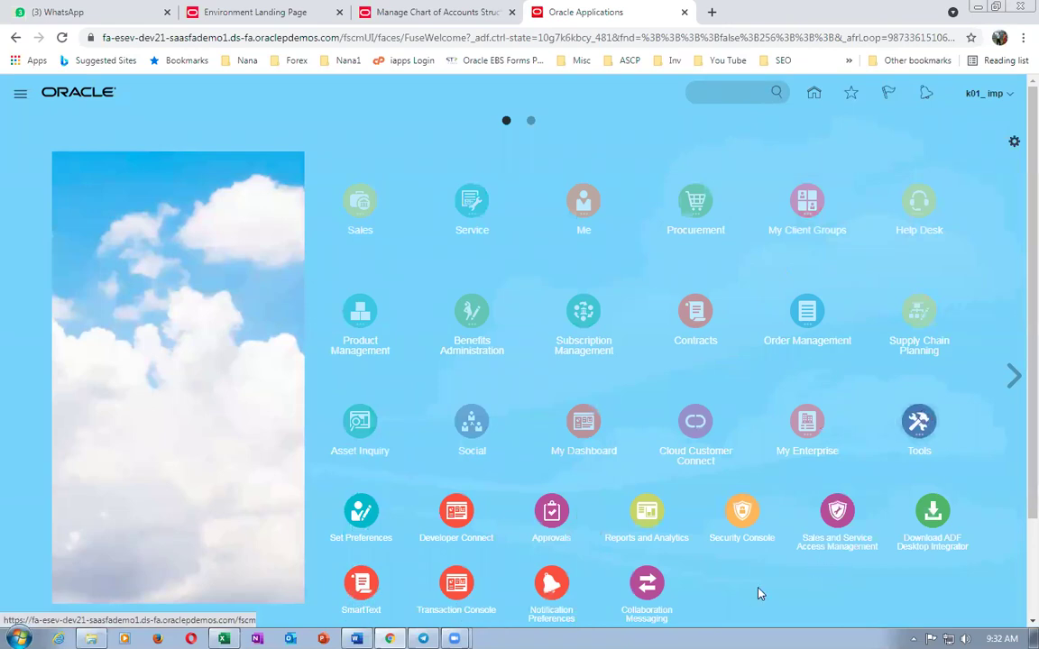
- Recheck the springboard personalization and the Tools group, leaving them unchanged
scroll(757, 594, down, 2)
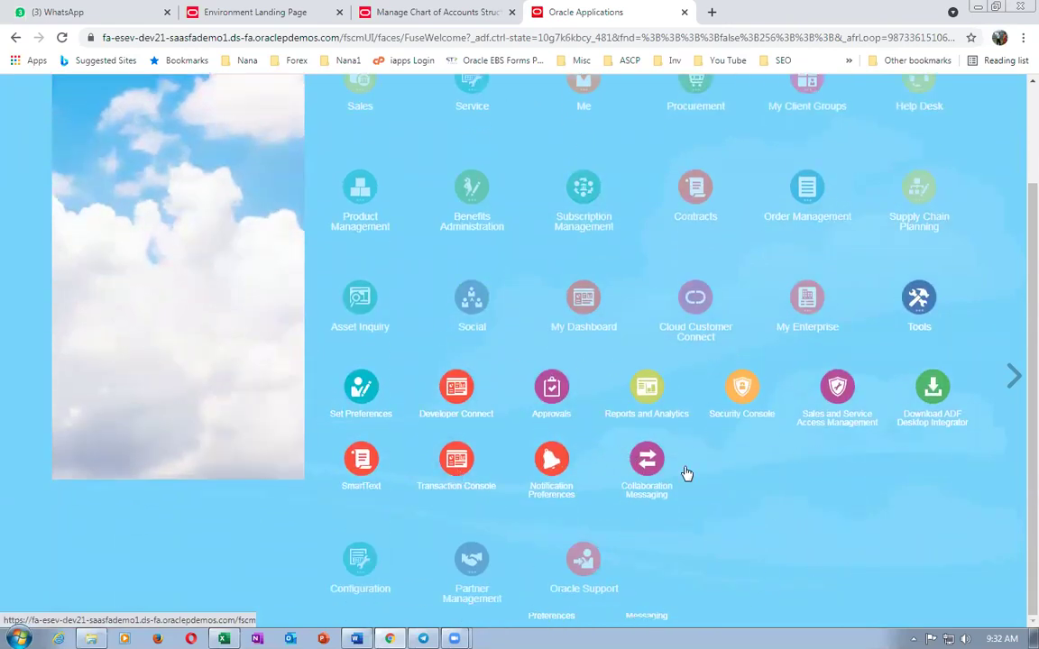
scroll(958, 260, up, 2)
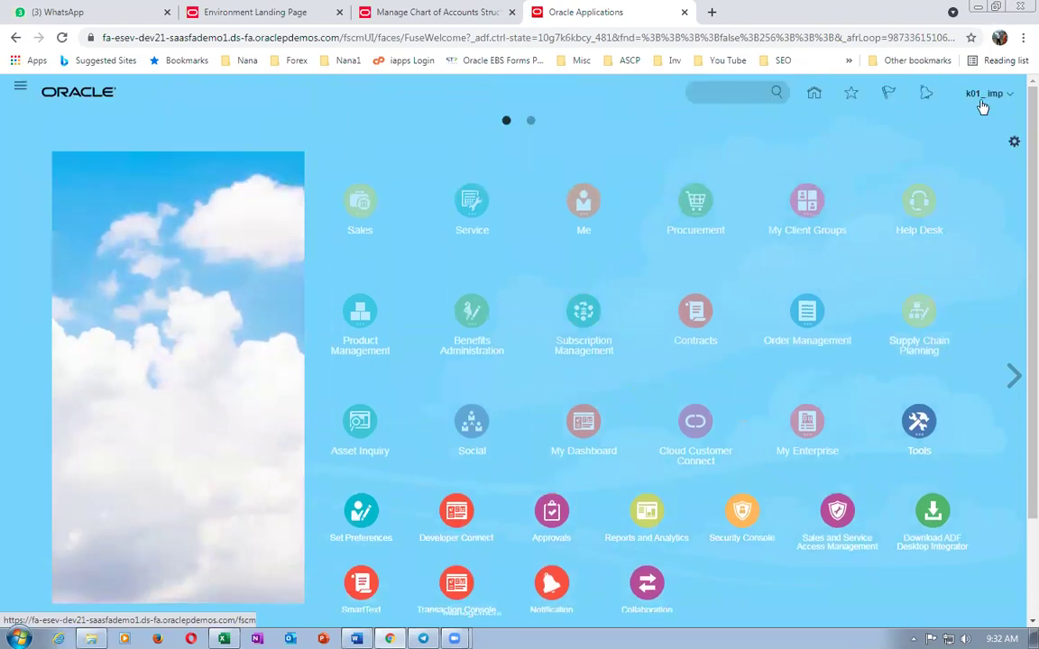
click(1013, 144)
scroll(793, 279, down, 2)
click(771, 121)
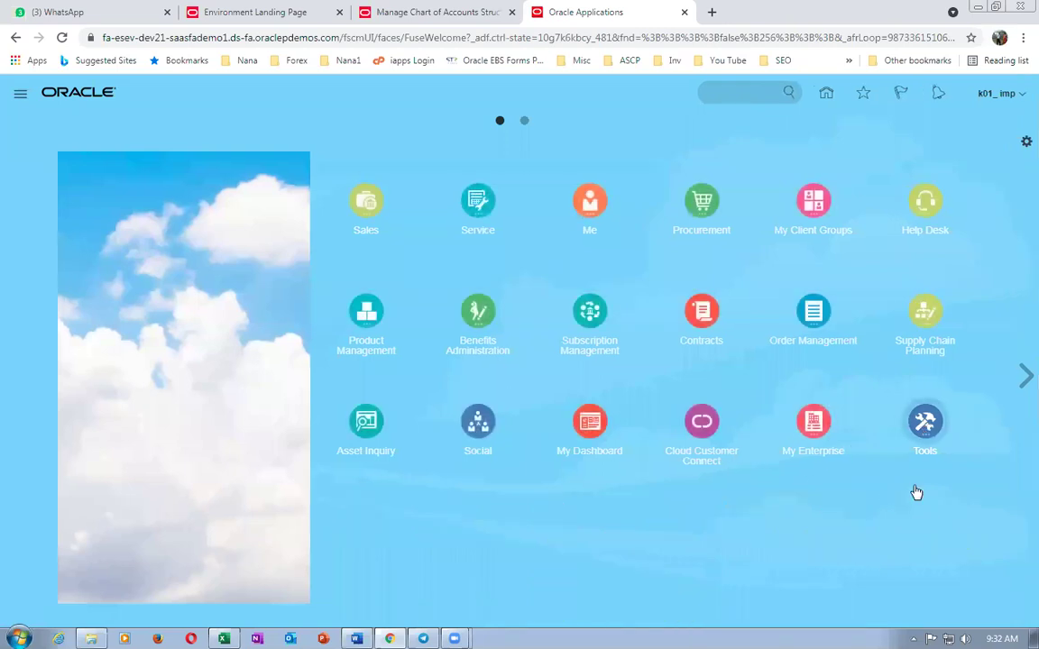
click(924, 422)
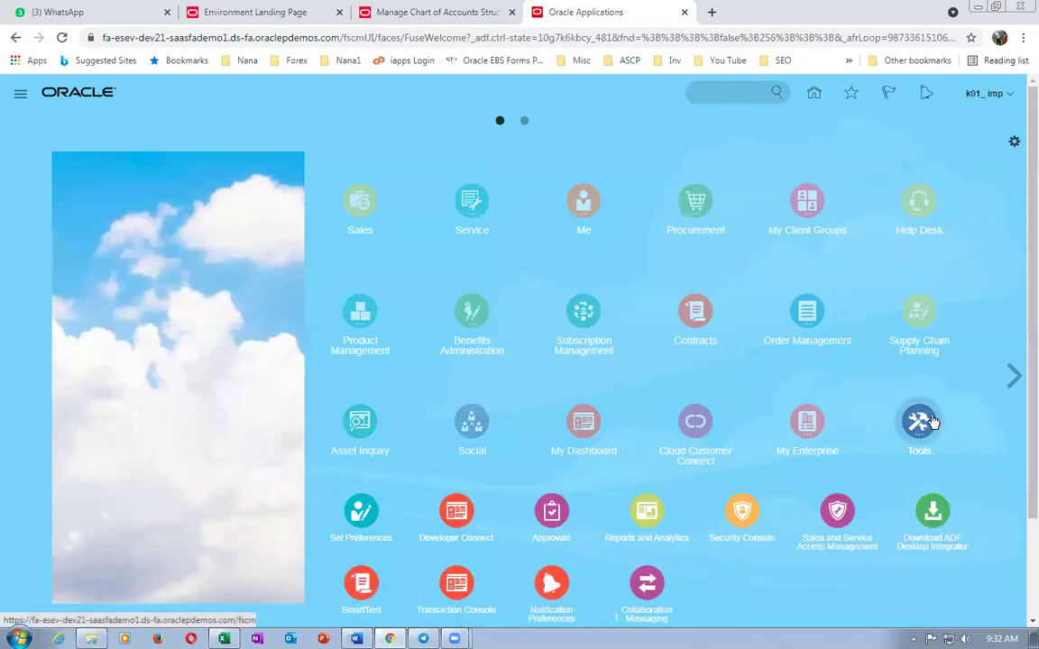
scroll(929, 422, down, 1)
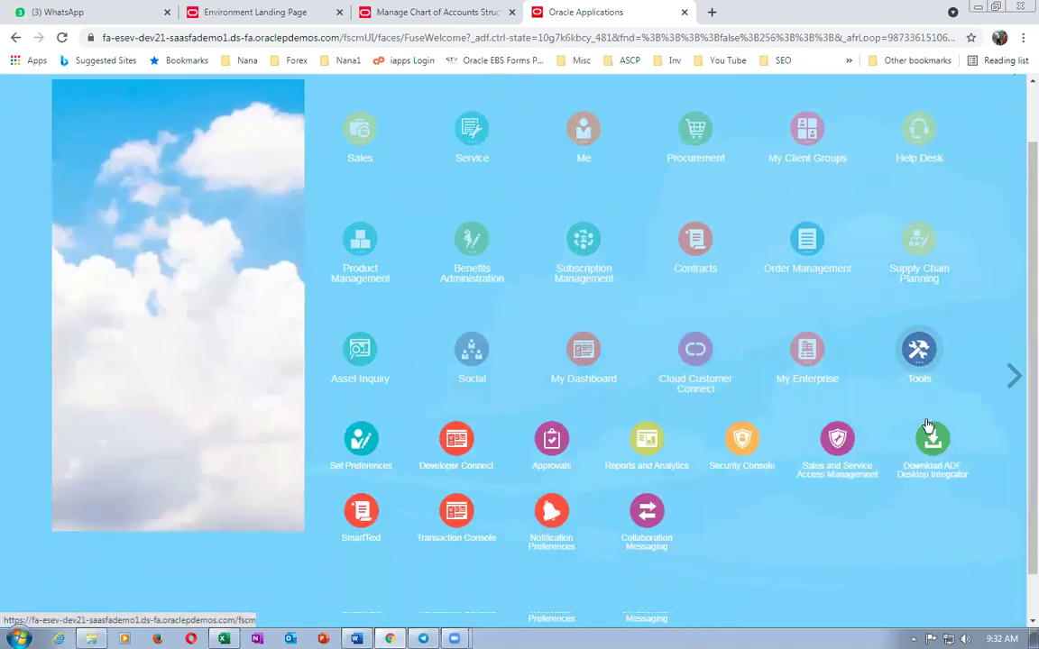
- Copy the Assign Business Unit Business Function task name from the Excel worksheet
key(alt+Tab)
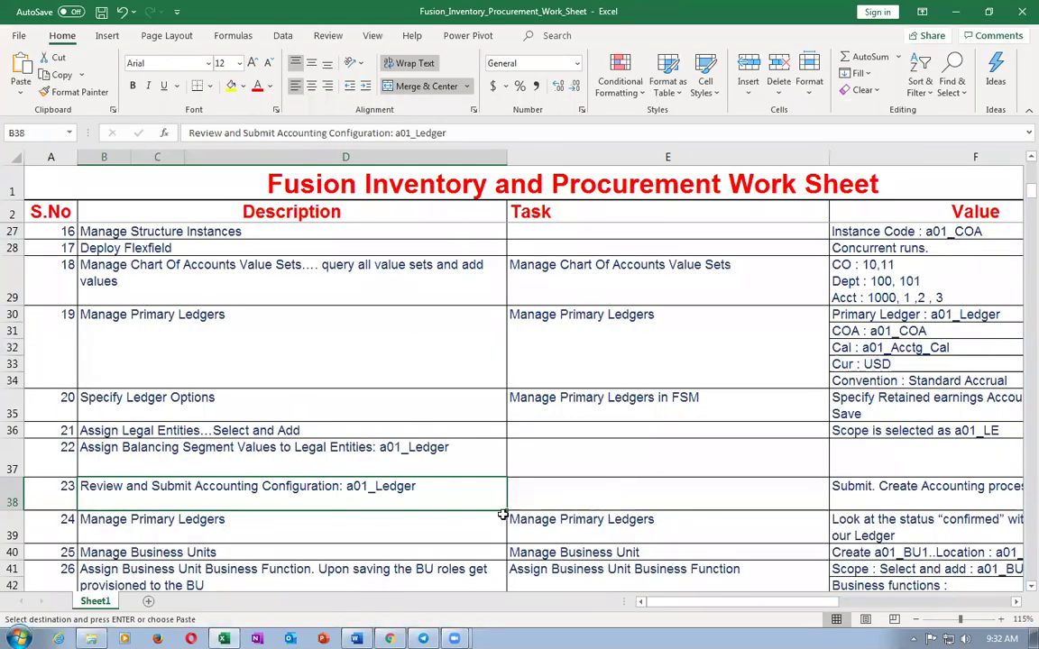
click(370, 531)
click(607, 532)
scroll(602, 532, down, 2)
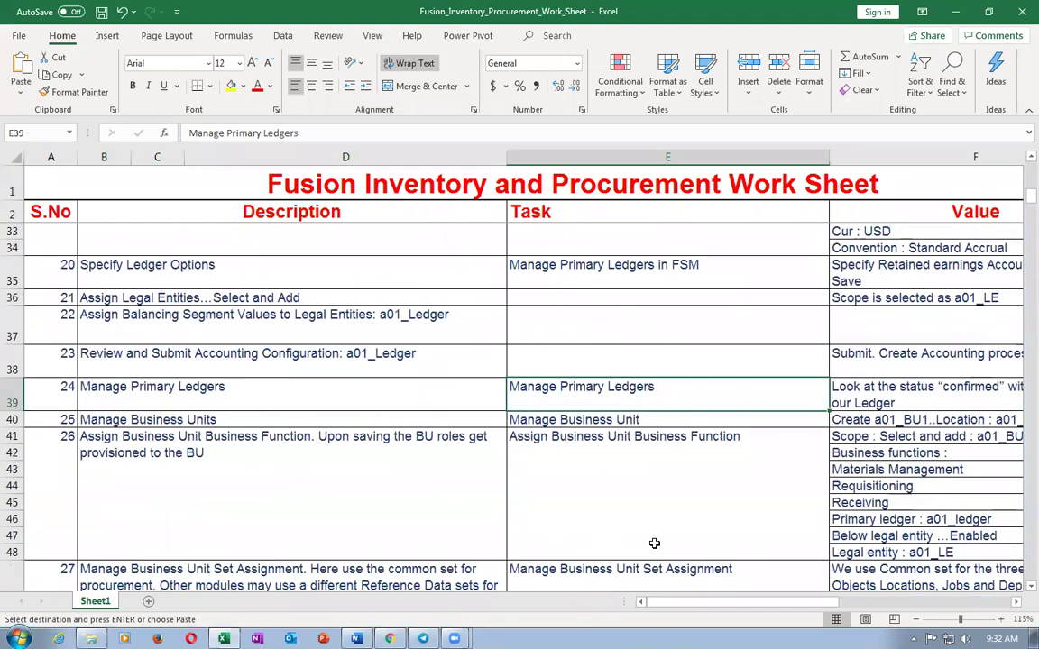
click(452, 453)
click(556, 479)
key(ctrl+c)
key(alt+Tab)
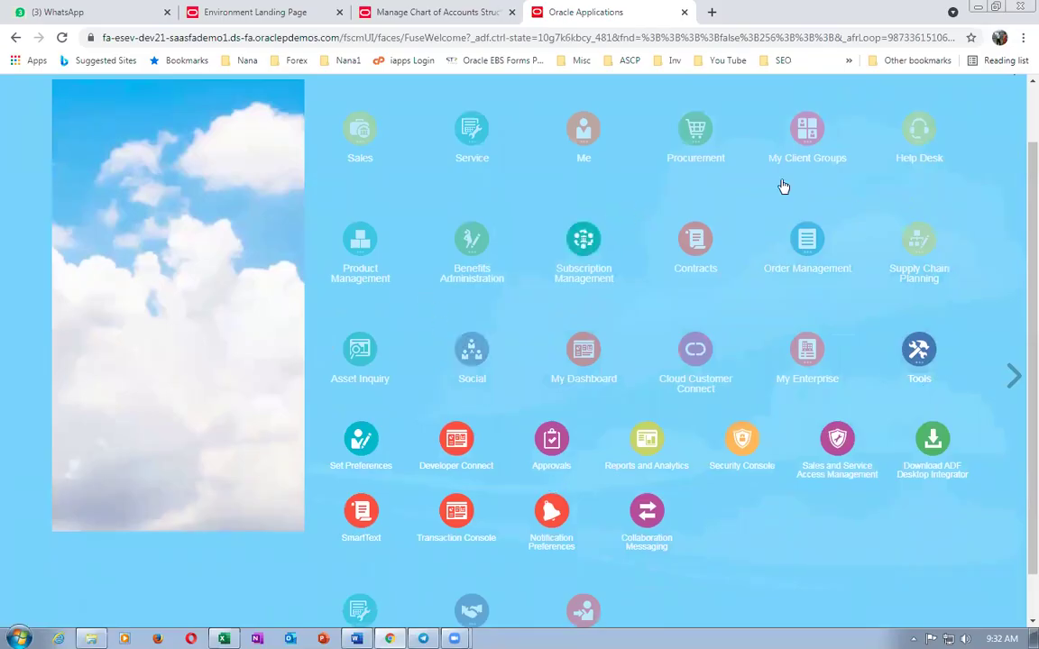
- Switch the setup offering to Financials and search for Assign Business Unit Business Function
click(438, 12)
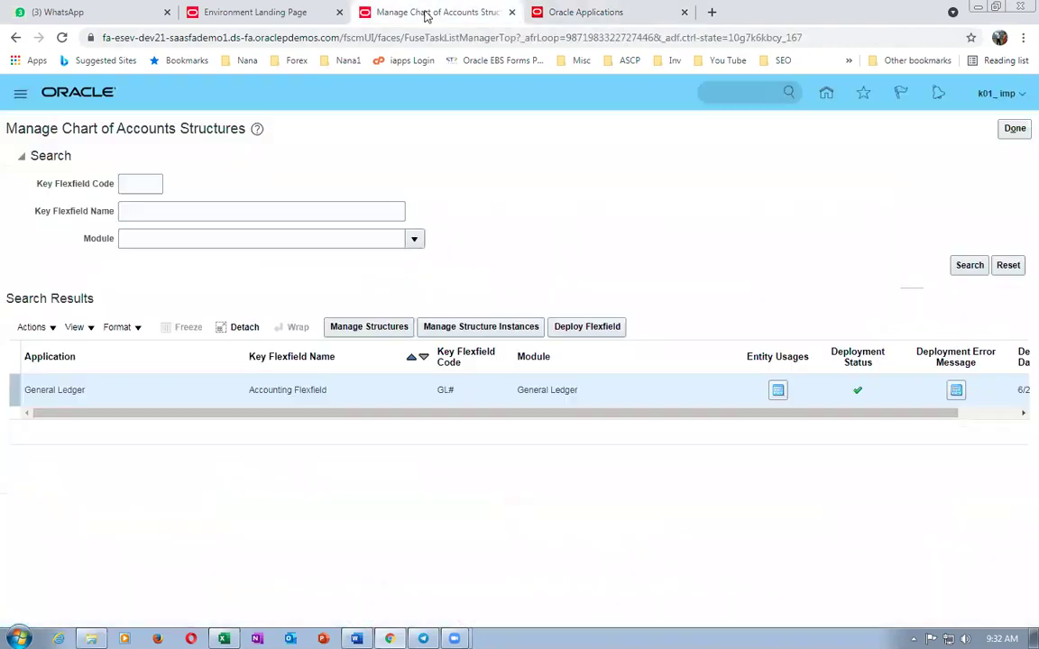
click(1014, 128)
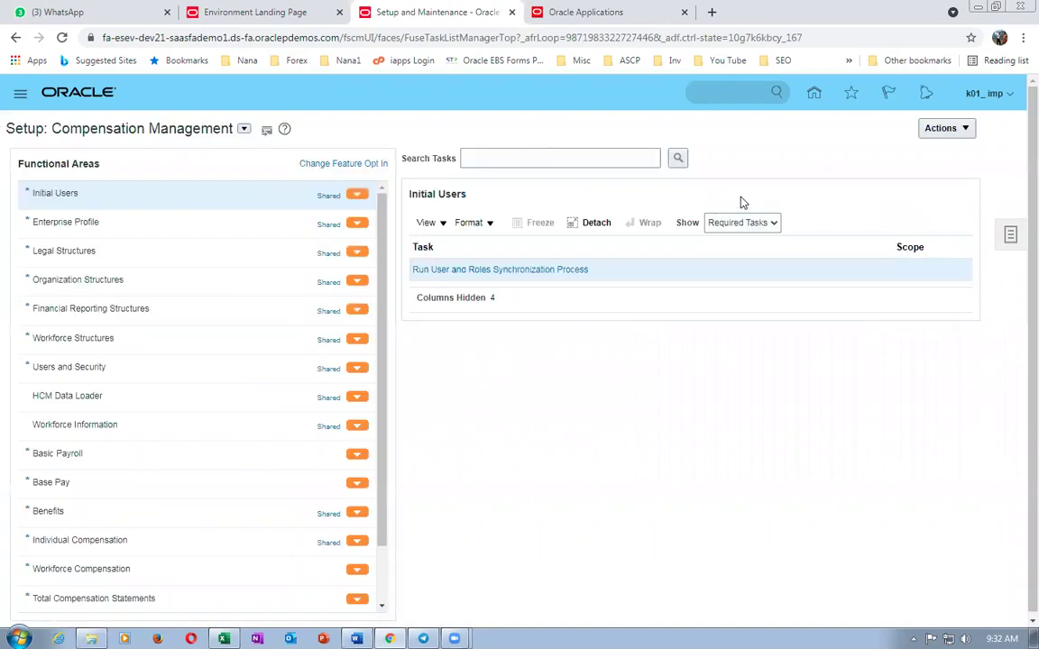
click(244, 129)
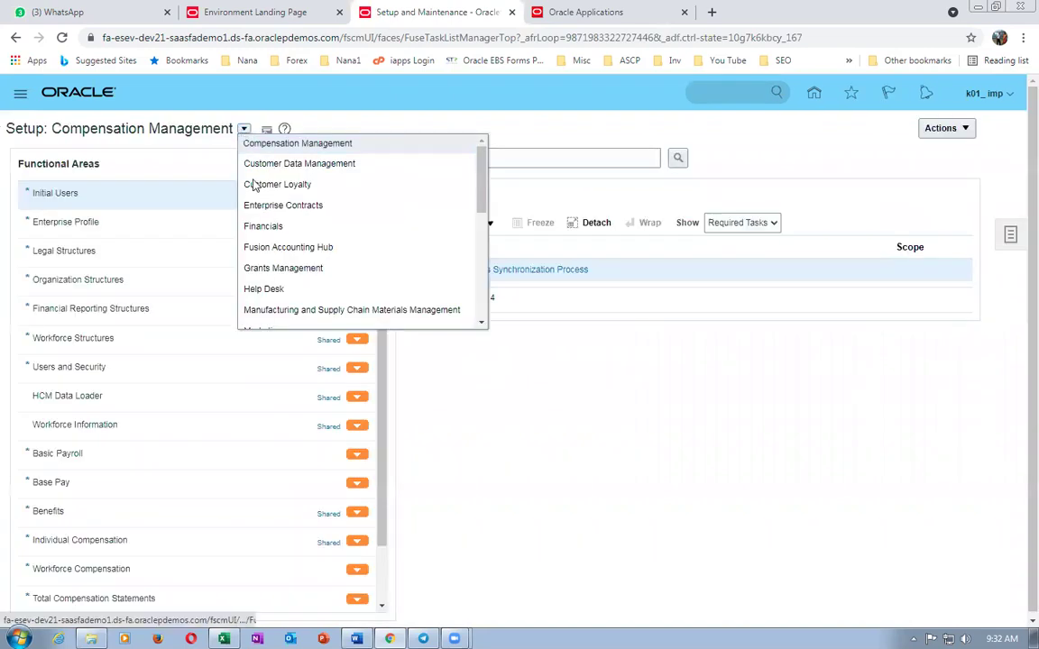
click(260, 227)
click(524, 160)
key(ctrl+v)
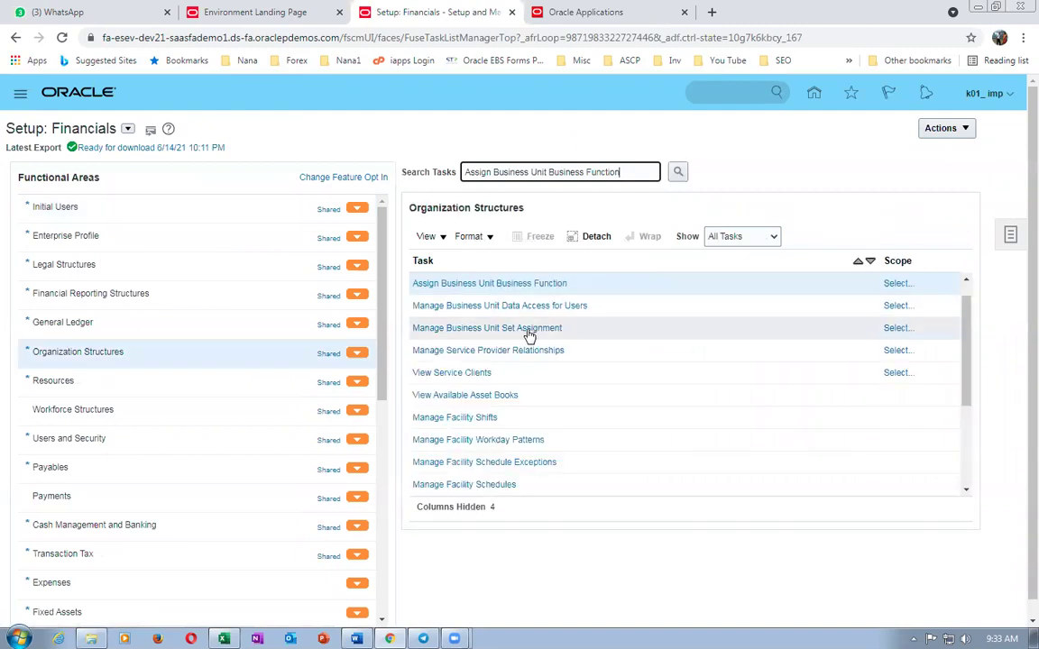
- Set the task scope to Select and Add, then search business units for 'k01', which finds none
click(896, 285)
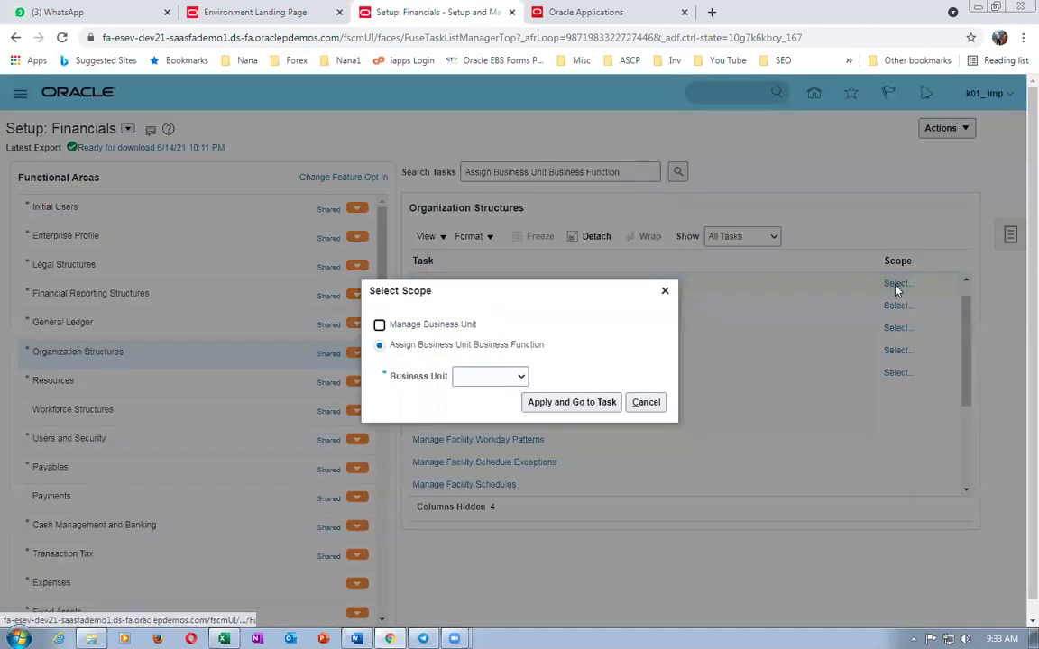
click(455, 379)
click(481, 413)
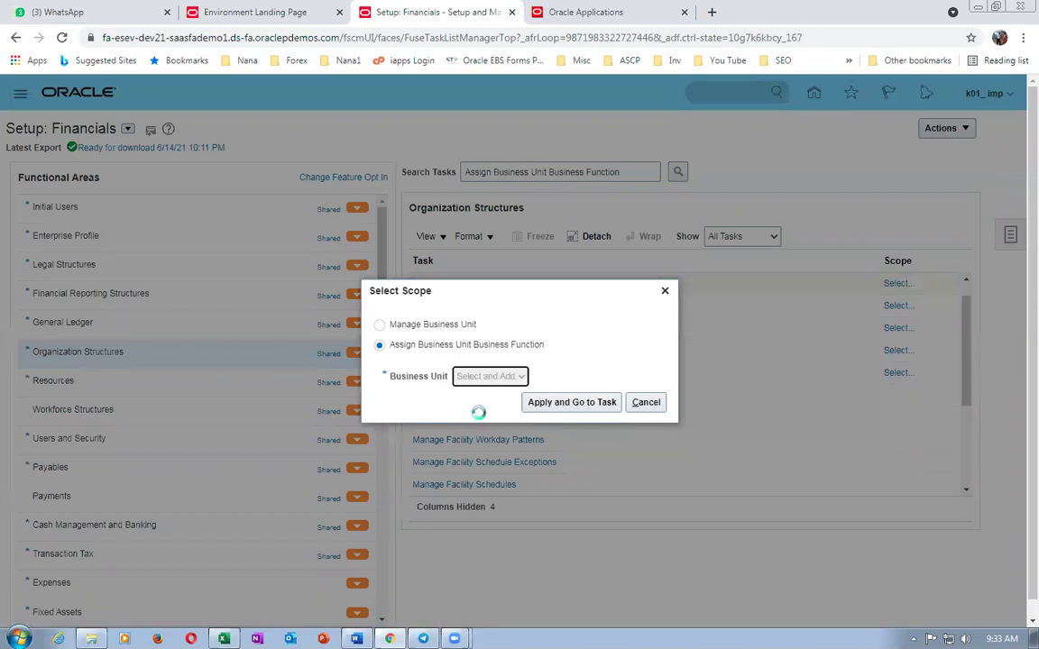
click(571, 404)
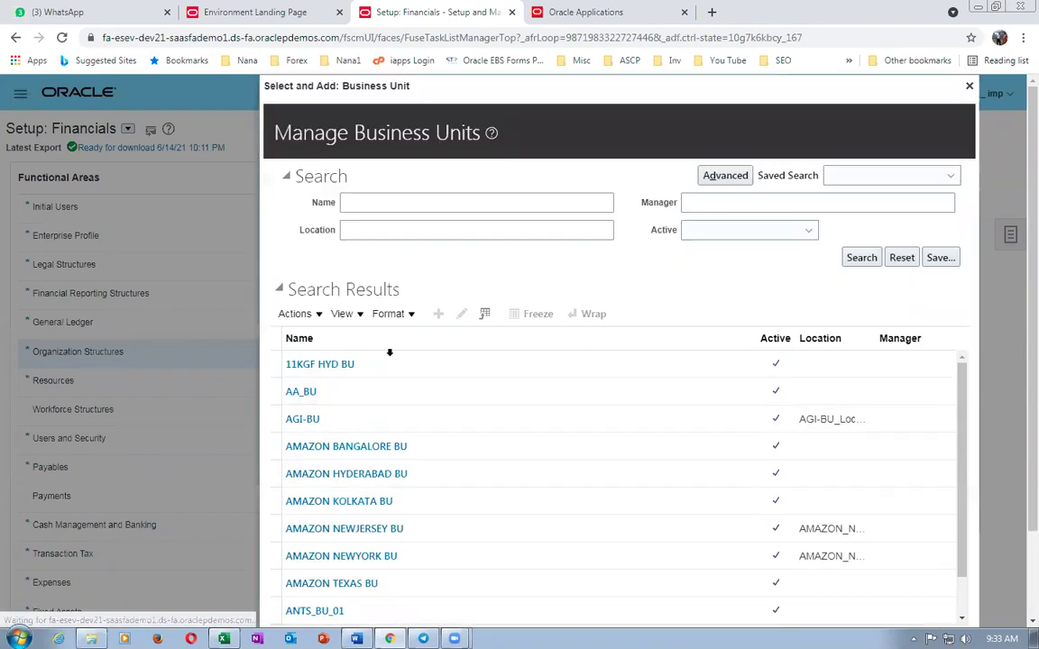
click(465, 201)
text(asi)
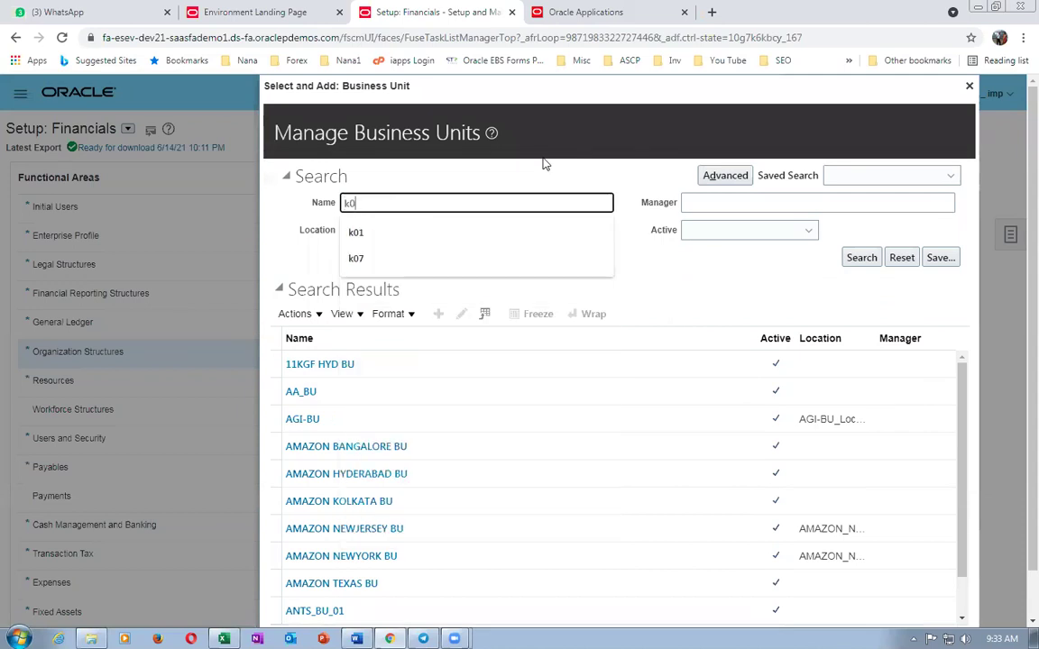
key(BackSpace)
key(BackSpace)
key(BackSpace)
text(k01)
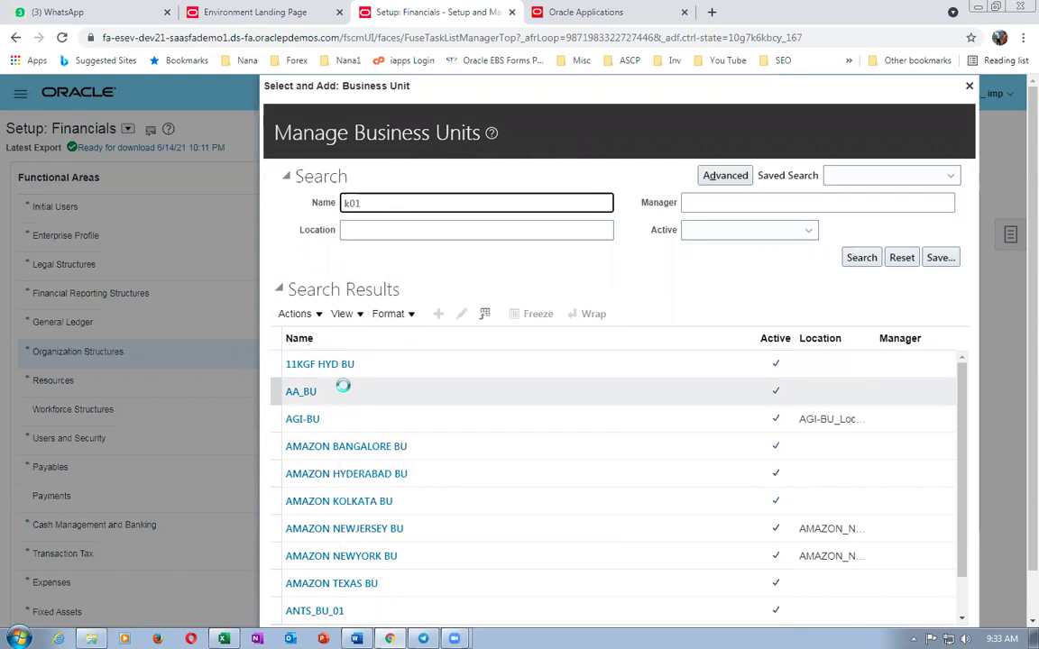
key(Return)
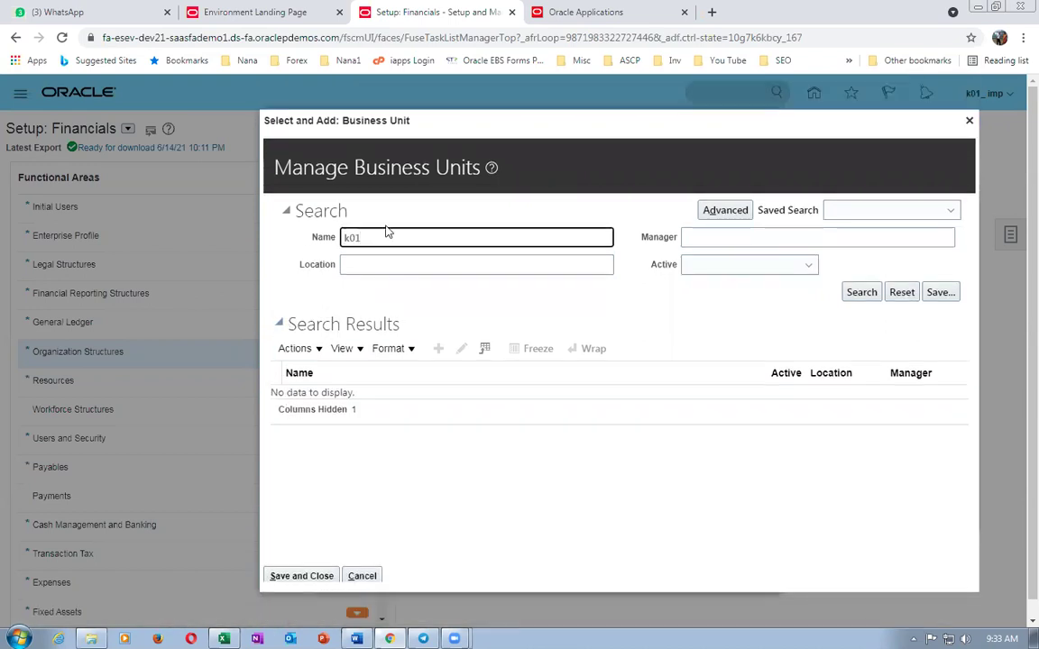
drag(381, 233, 216, 236)
key(alt+Tab)
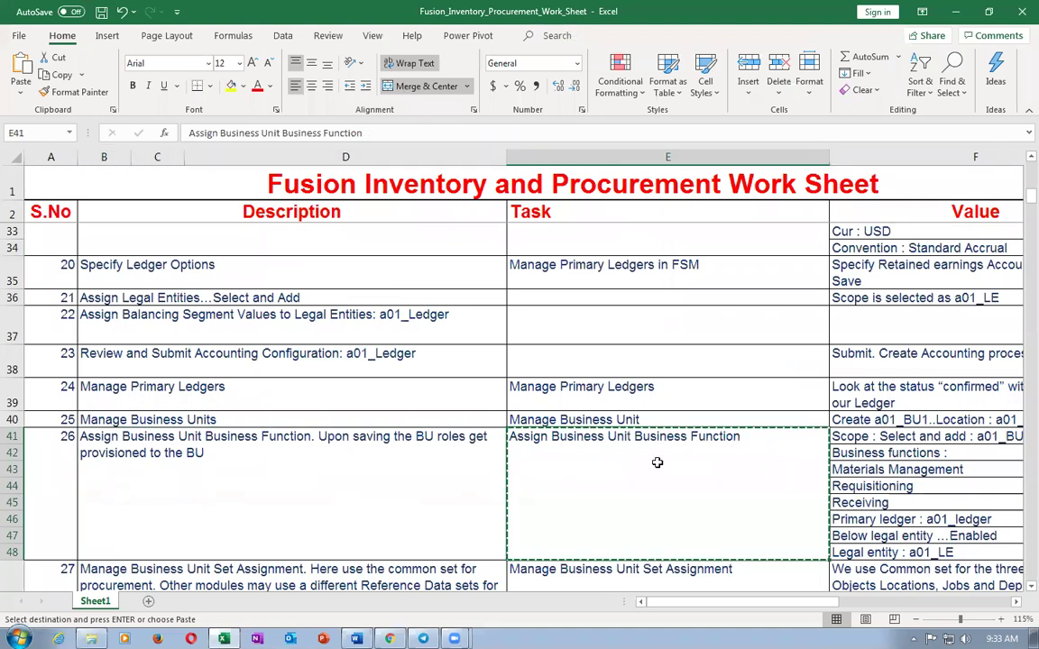
- Copy the Manage Business Unit task name from cell E40 and return to Oracle
click(628, 419)
click(336, 420)
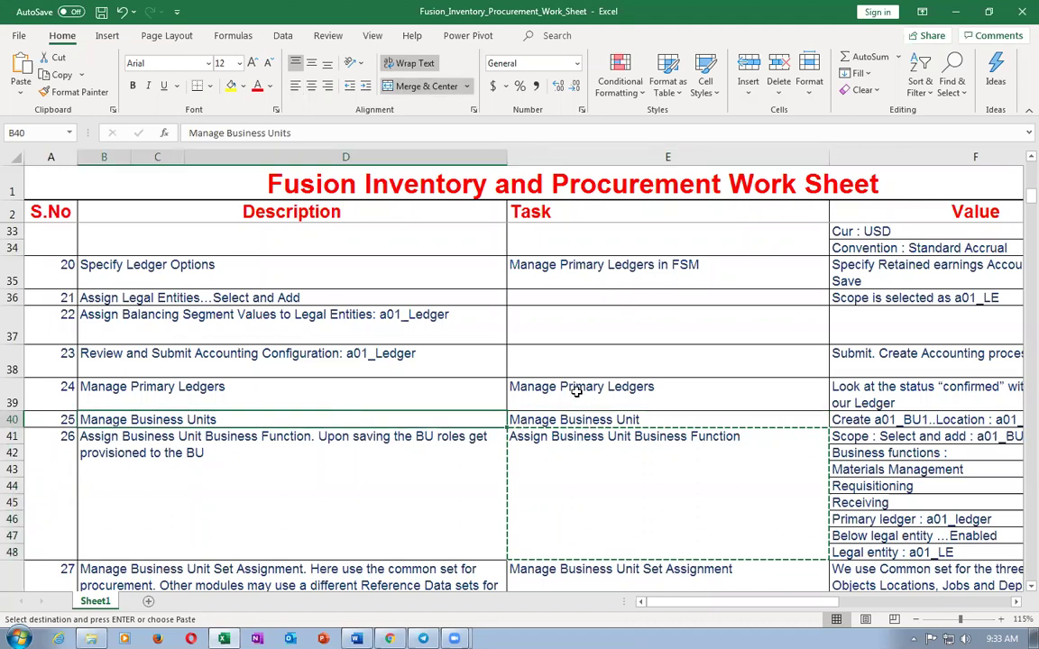
click(535, 387)
click(591, 437)
click(561, 397)
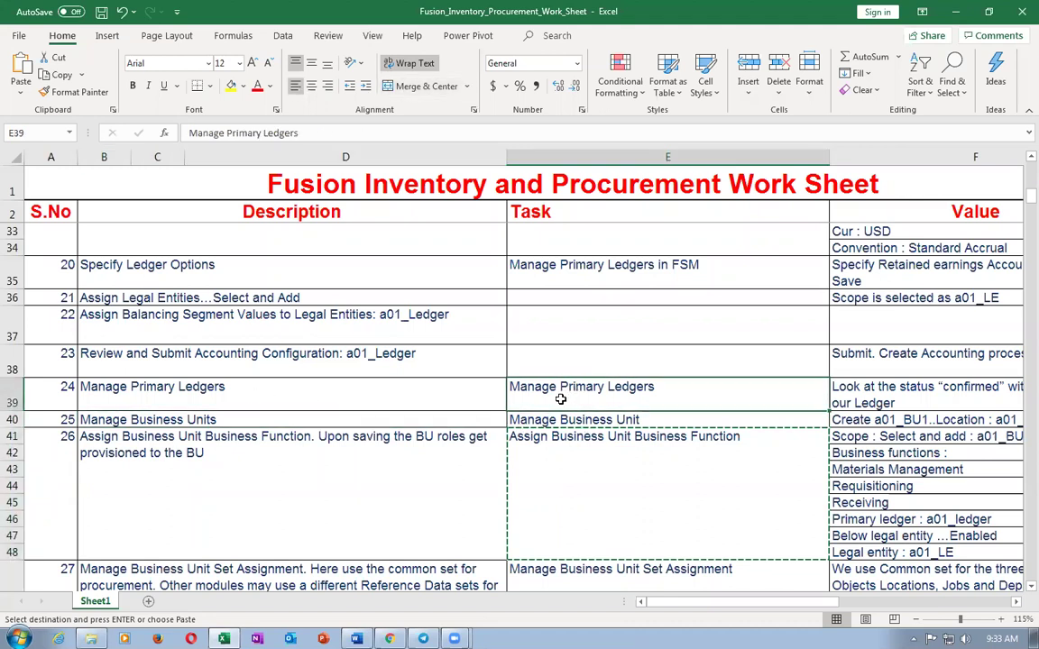
click(563, 420)
key(ctrl+c)
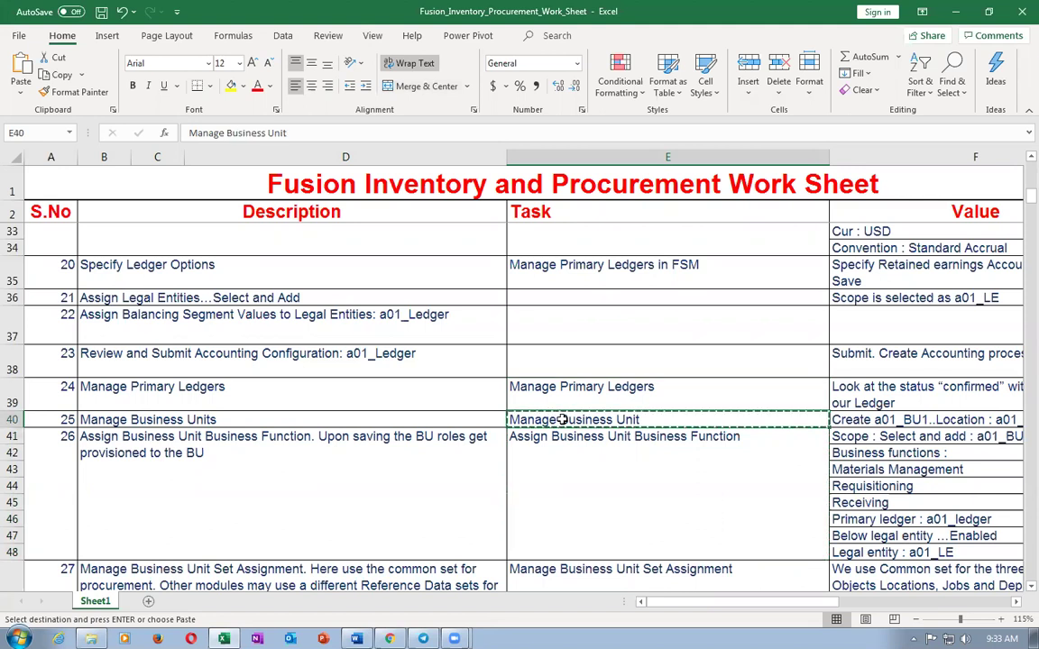
key(alt+Tab)
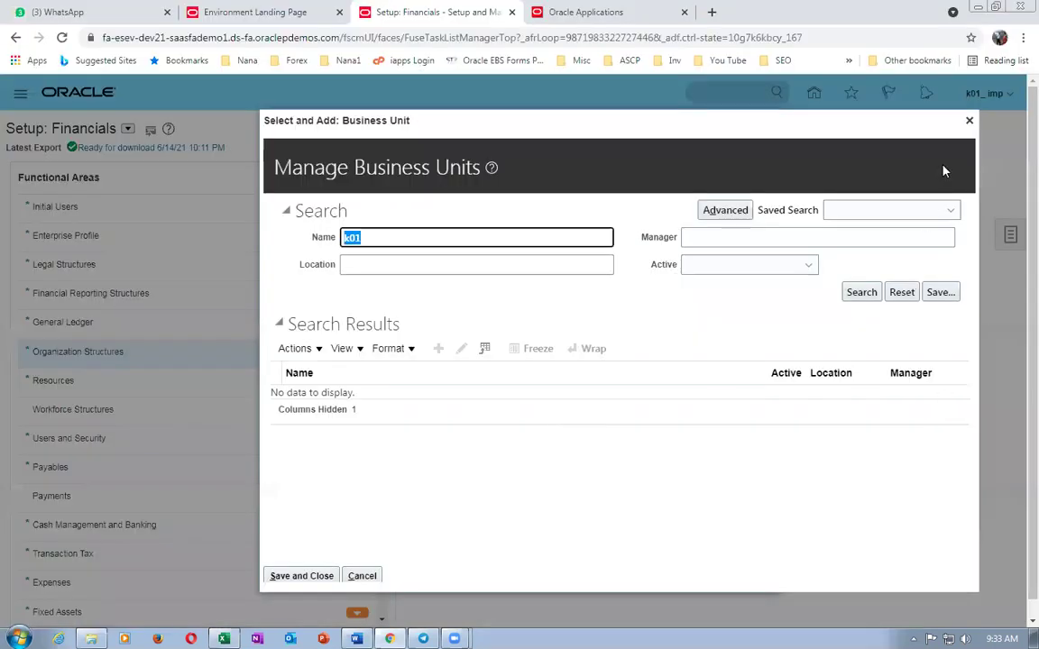
- Cancel the scope dialogs, find Manage Business Unit via task search, and start a new business unit
click(970, 120)
click(646, 404)
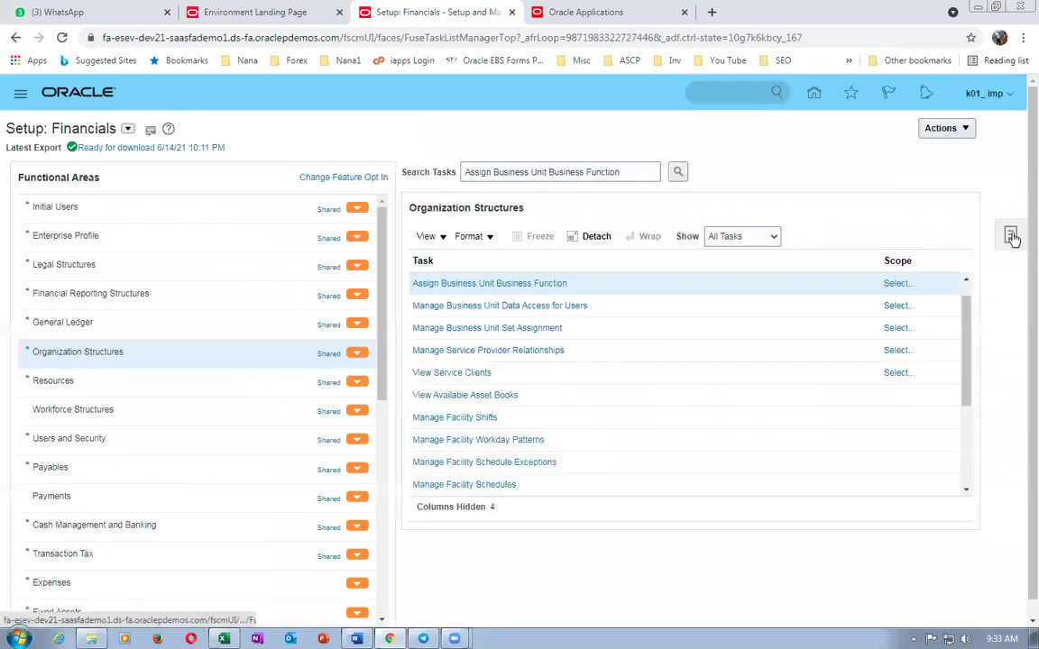
click(1011, 237)
click(898, 262)
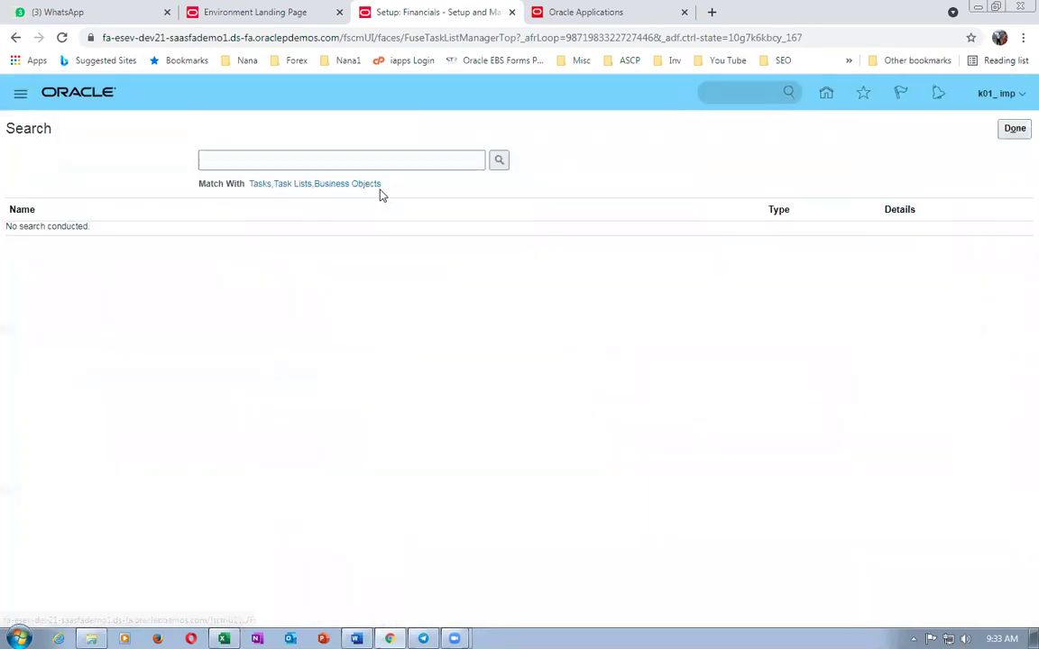
click(339, 158)
key(ctrl+v)
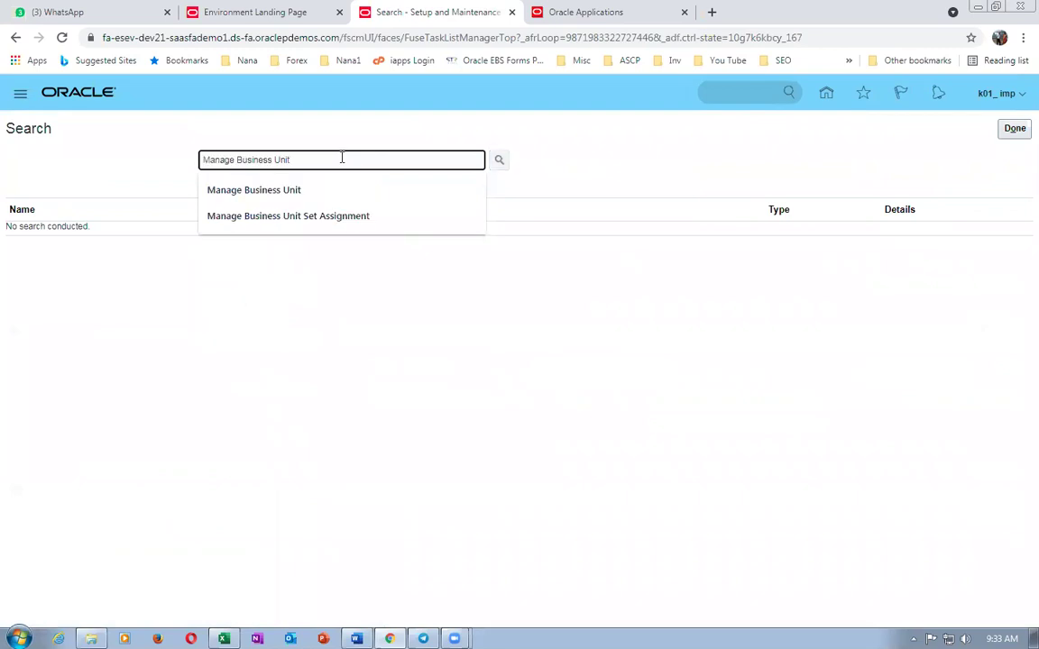
click(320, 190)
click(76, 234)
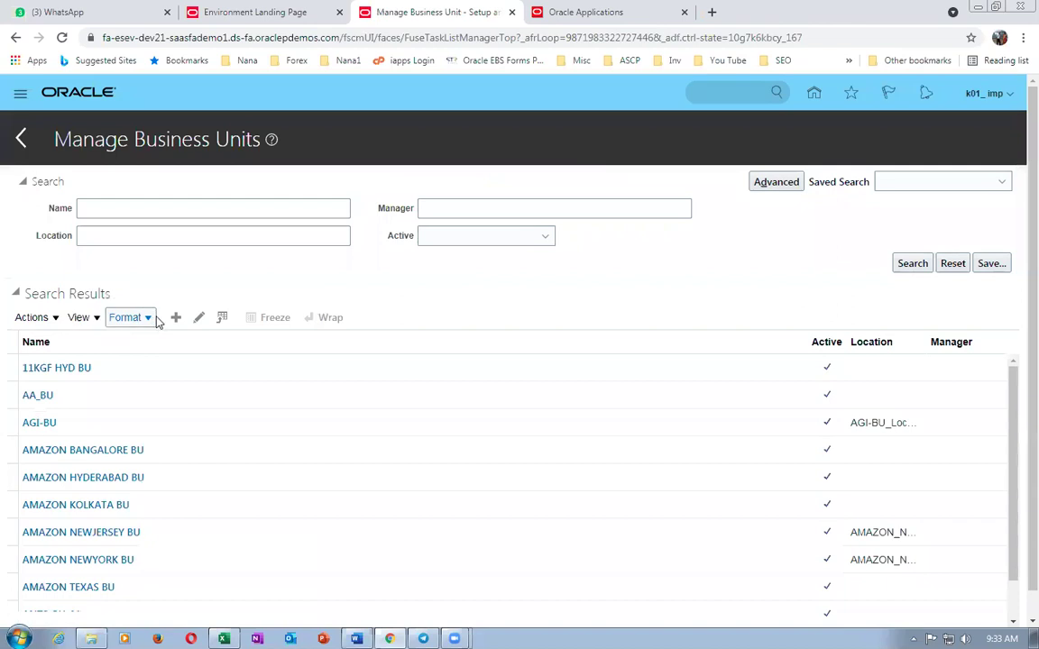
click(175, 319)
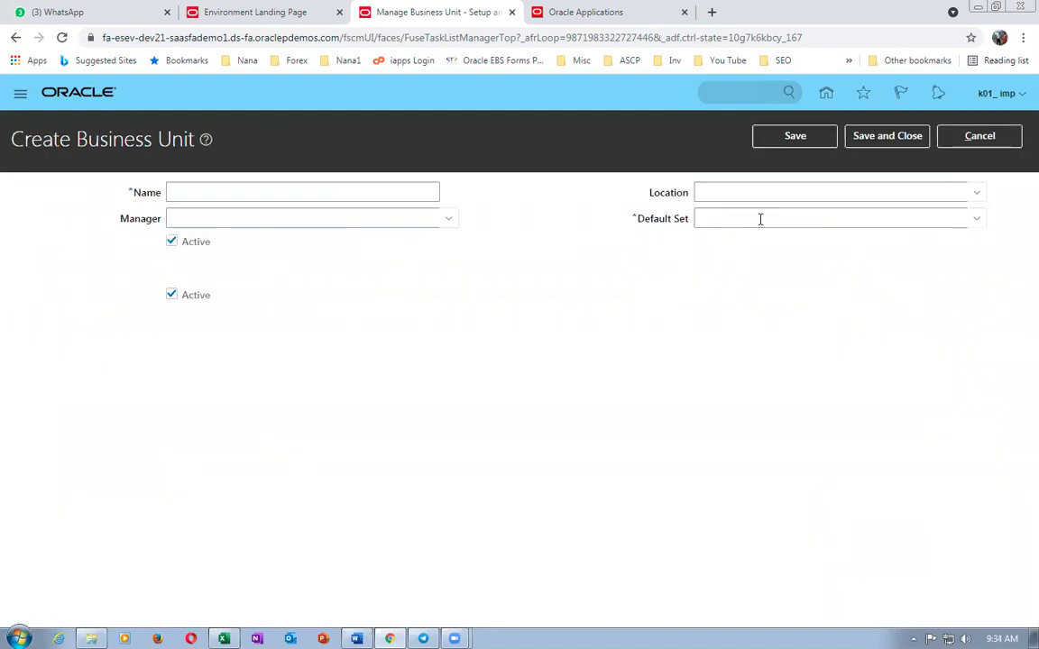
- Create a default reference data set with code, name and description K01_RDS
click(981, 221)
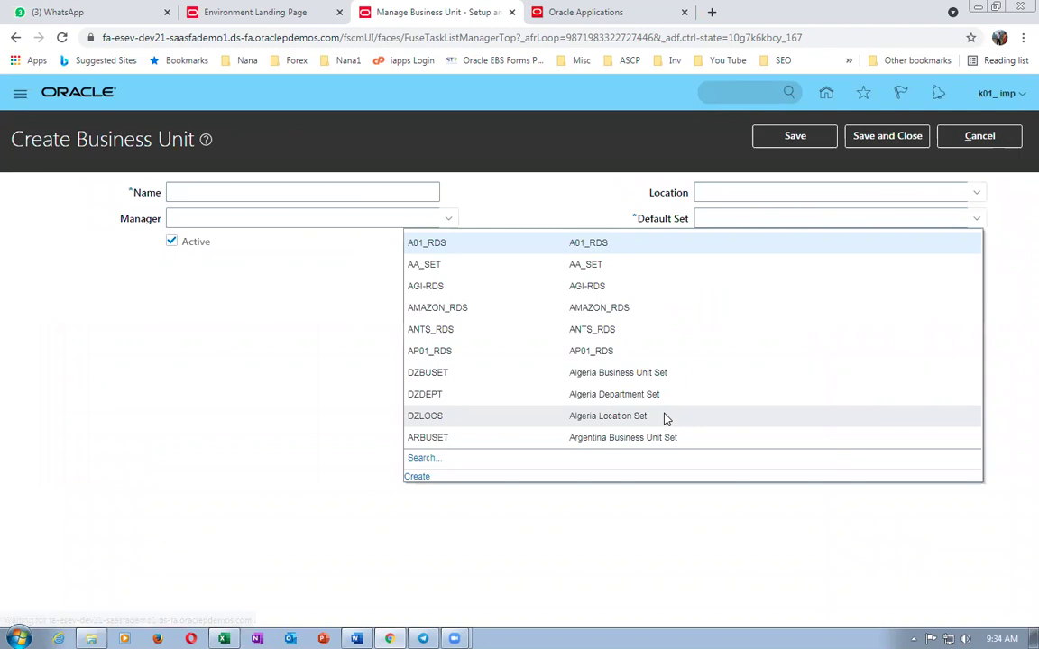
click(414, 476)
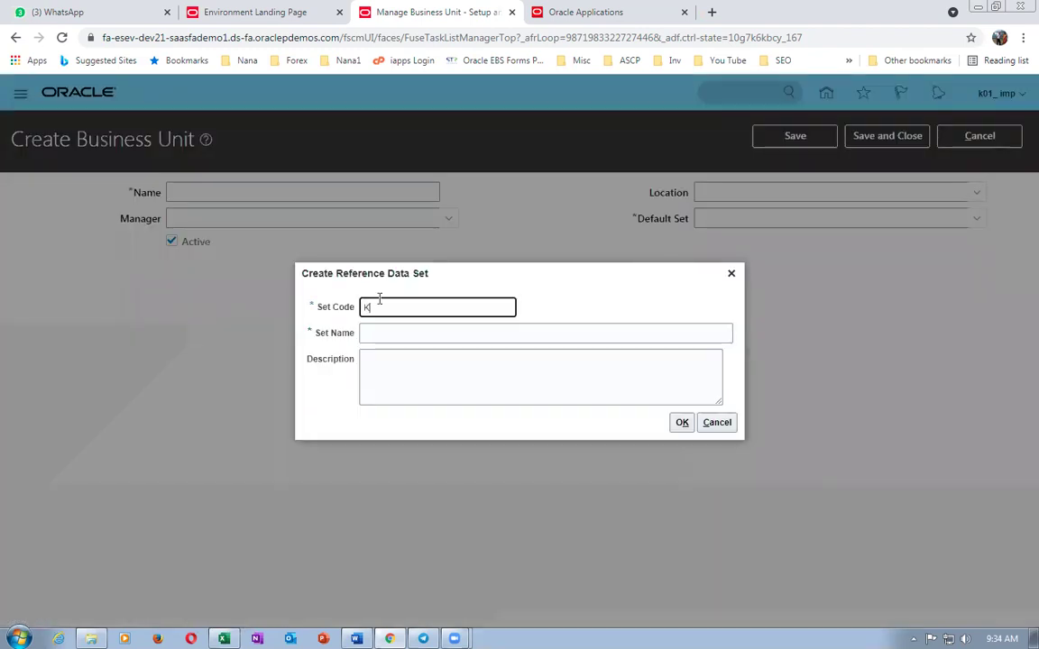
text(K01_RDS)
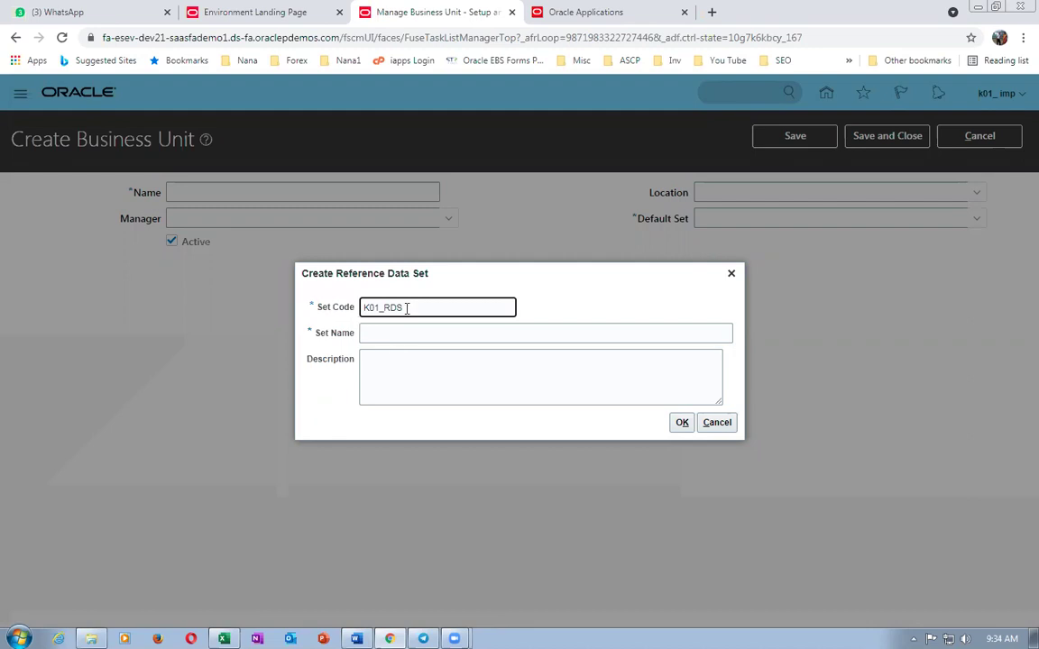
drag(406, 308, 321, 317)
click(406, 333)
key(ctrl+v)
click(410, 366)
key(ctrl+v)
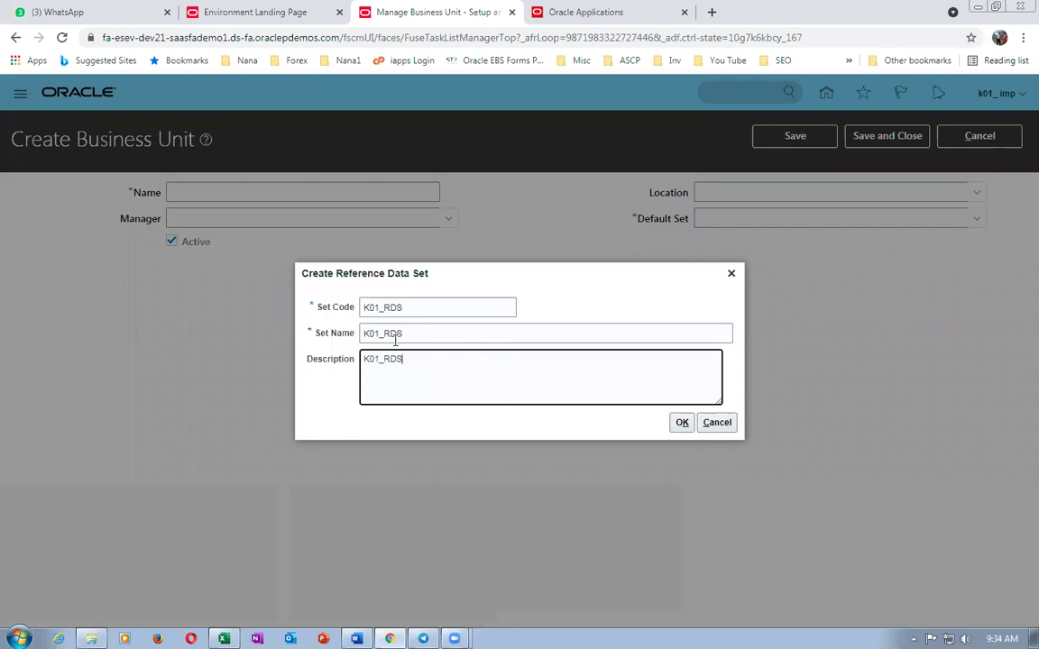
click(680, 423)
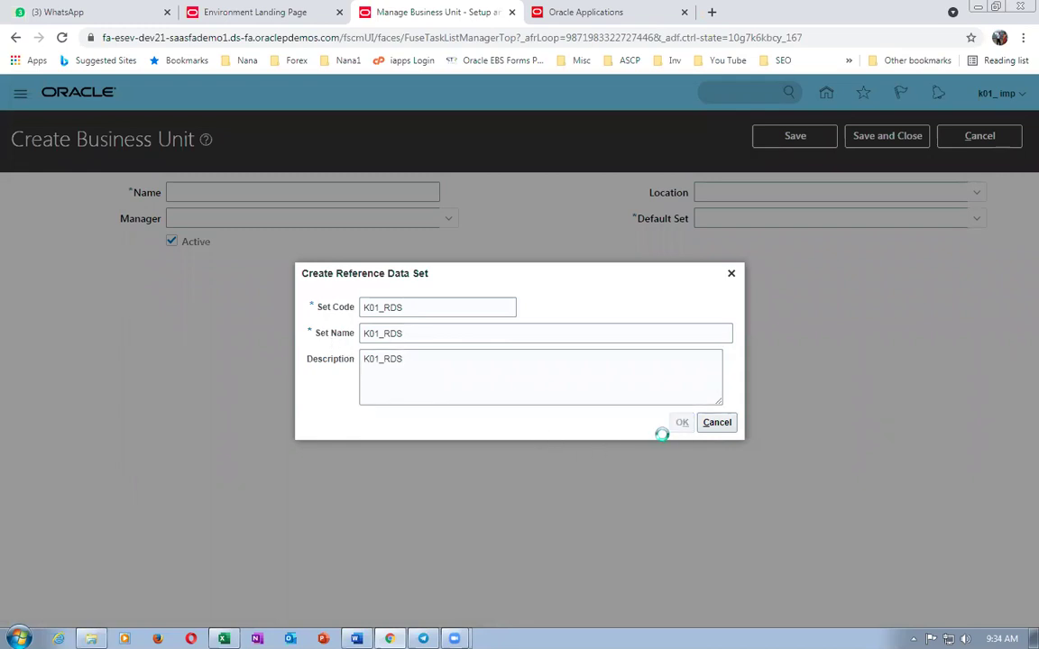
- Name the business unit k01_business_unit and save it
click(185, 191)
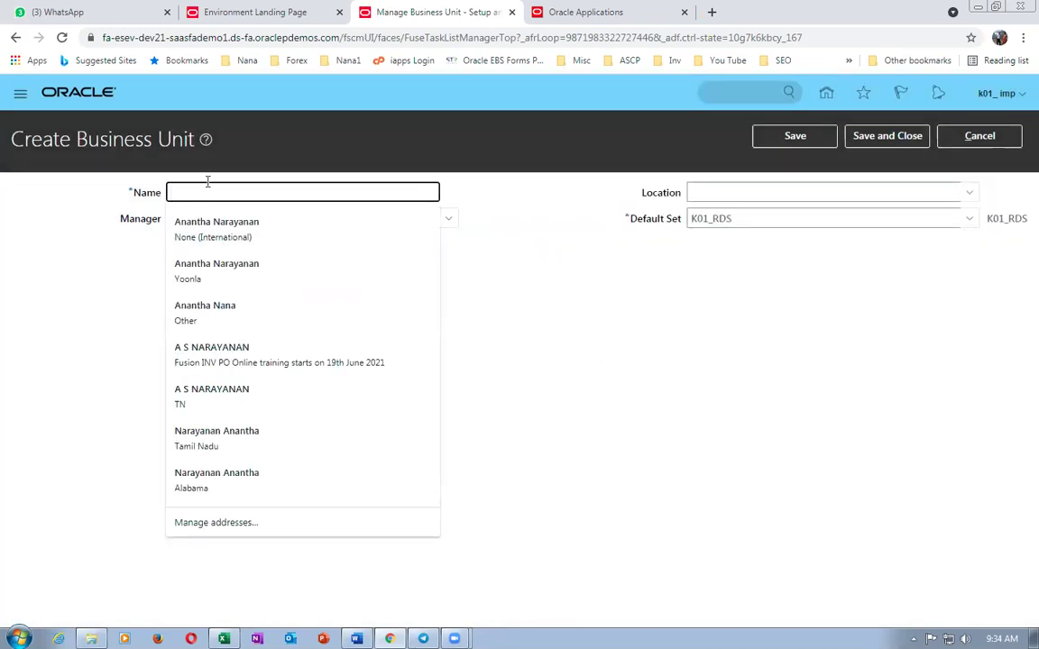
text(k01_business_unit)
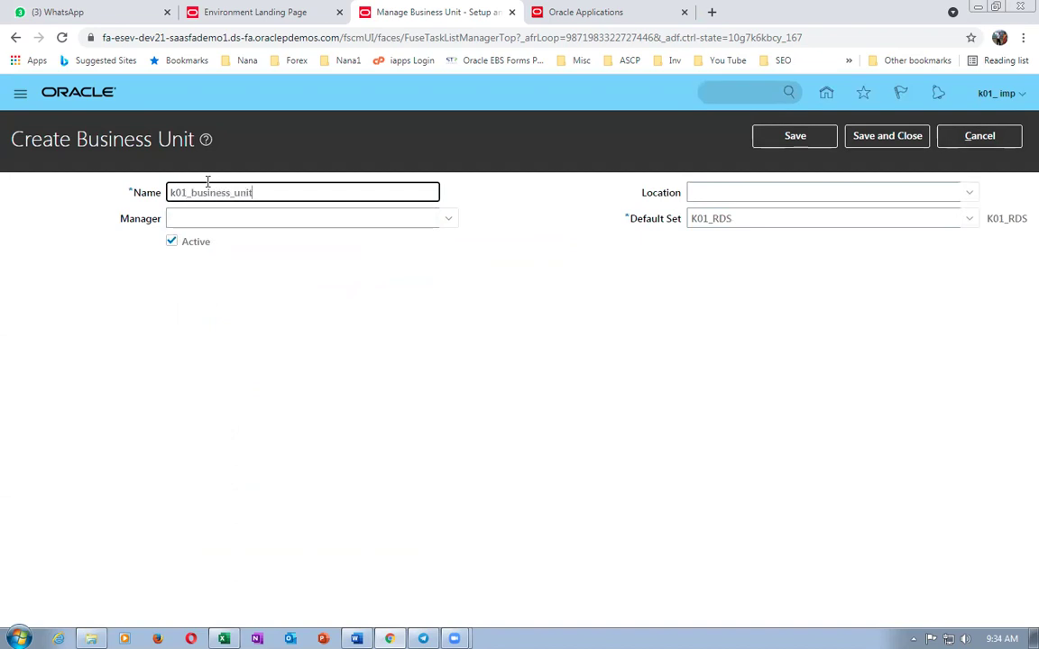
click(920, 136)
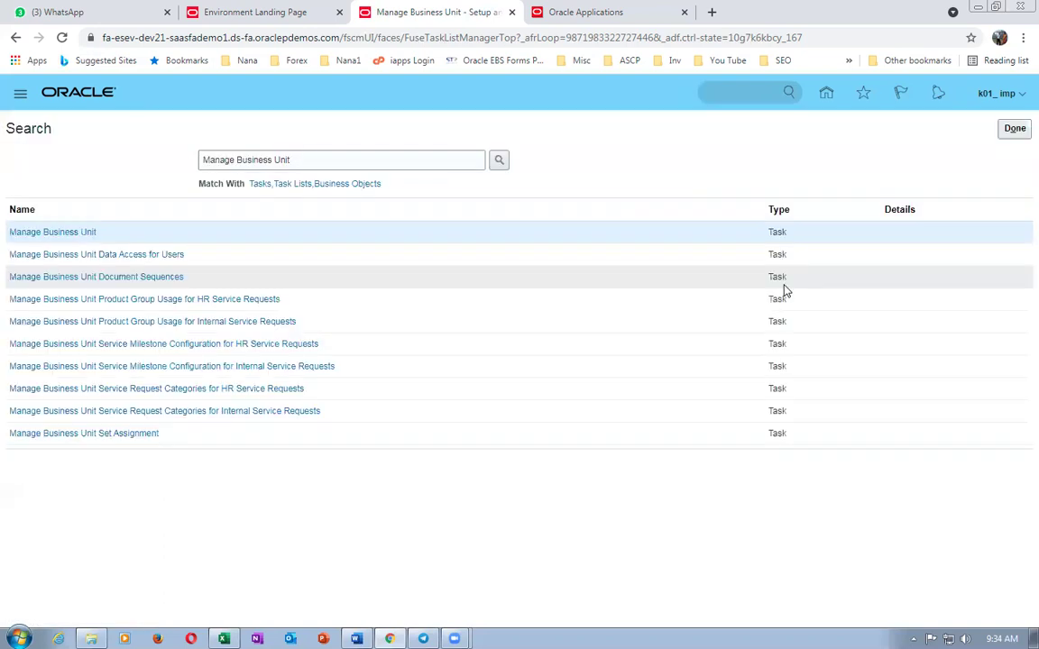
click(1012, 131)
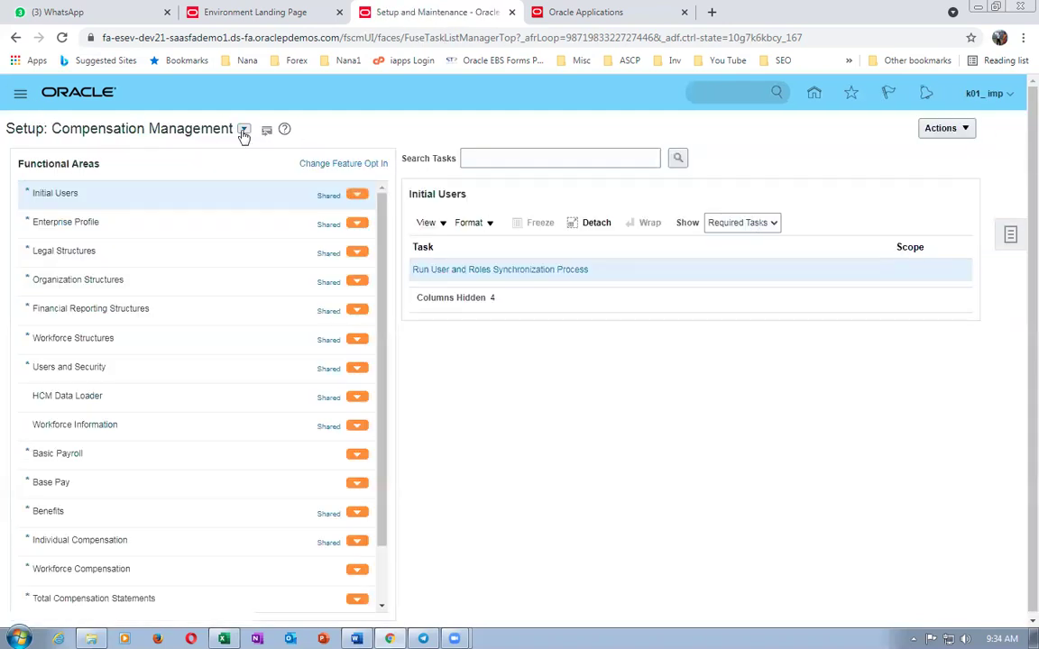
- Copy the Assign Business Unit Business Function task name and search for it in Financials setup
click(243, 129)
click(577, 155)
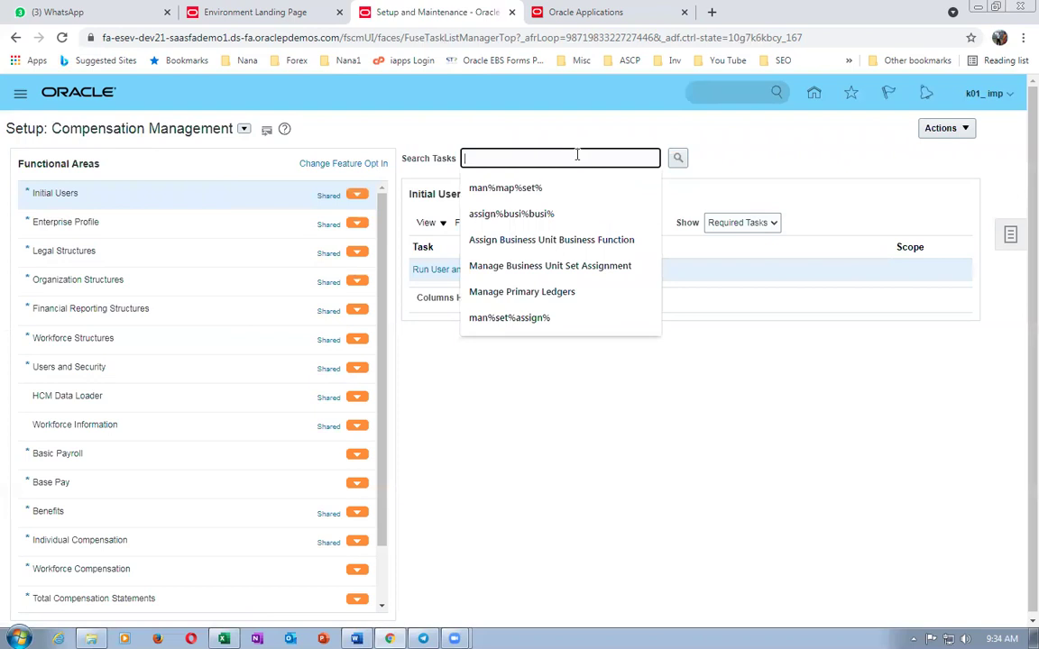
key(alt+Tab)
click(556, 441)
key(ctrl+c)
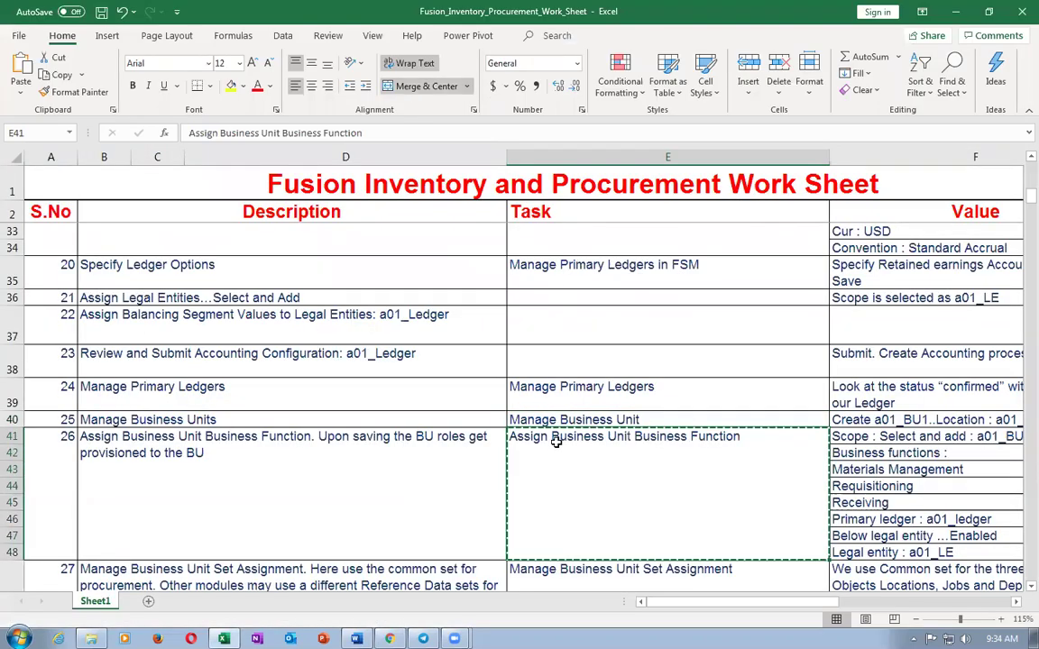
key(alt+Tab)
click(539, 171)
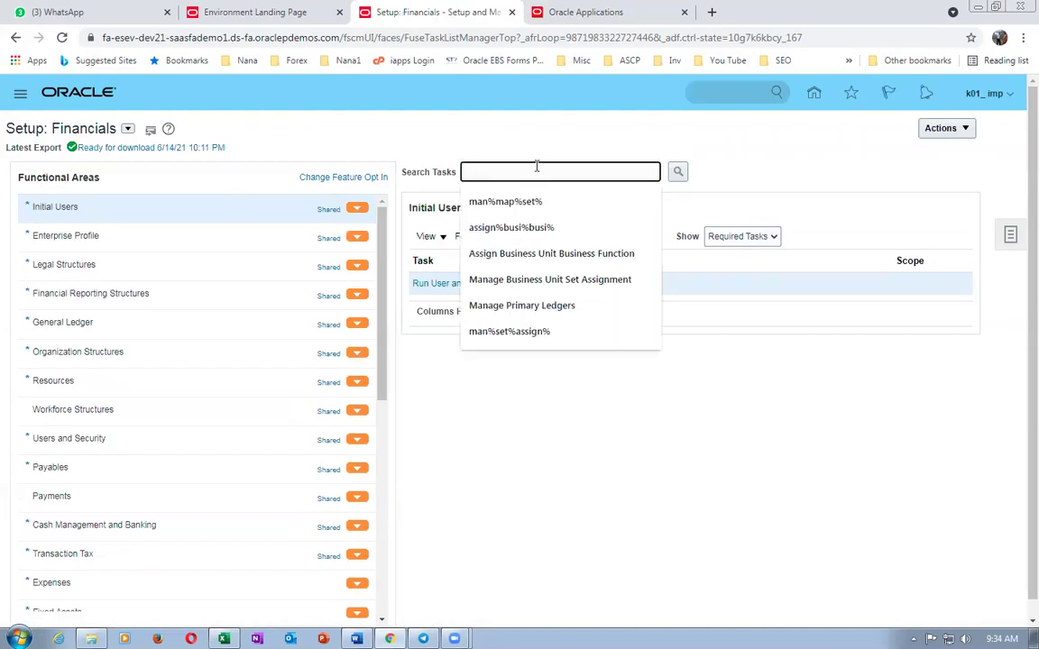
key(ctrl+v)
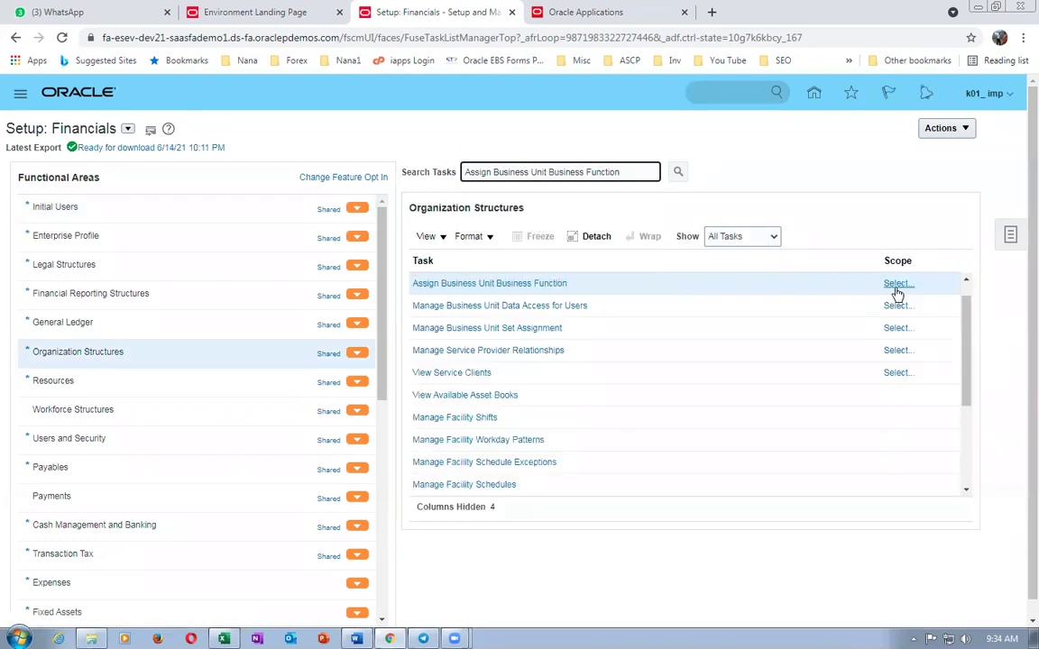
- Set the task scope to business unit k01_business_unit via Select and Add
click(897, 284)
click(487, 377)
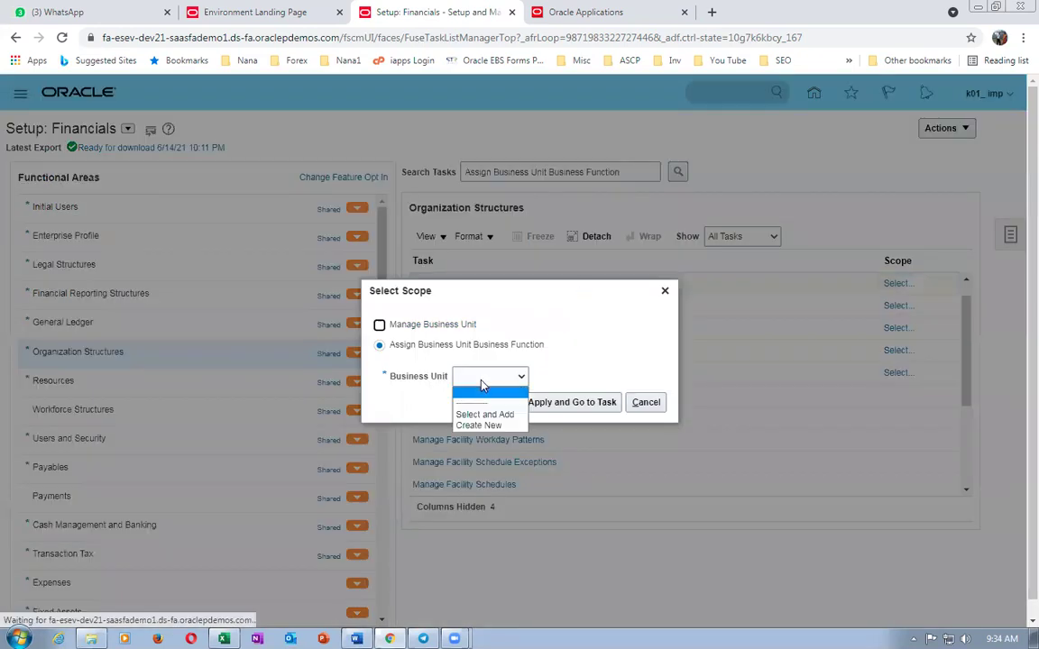
click(483, 413)
click(546, 404)
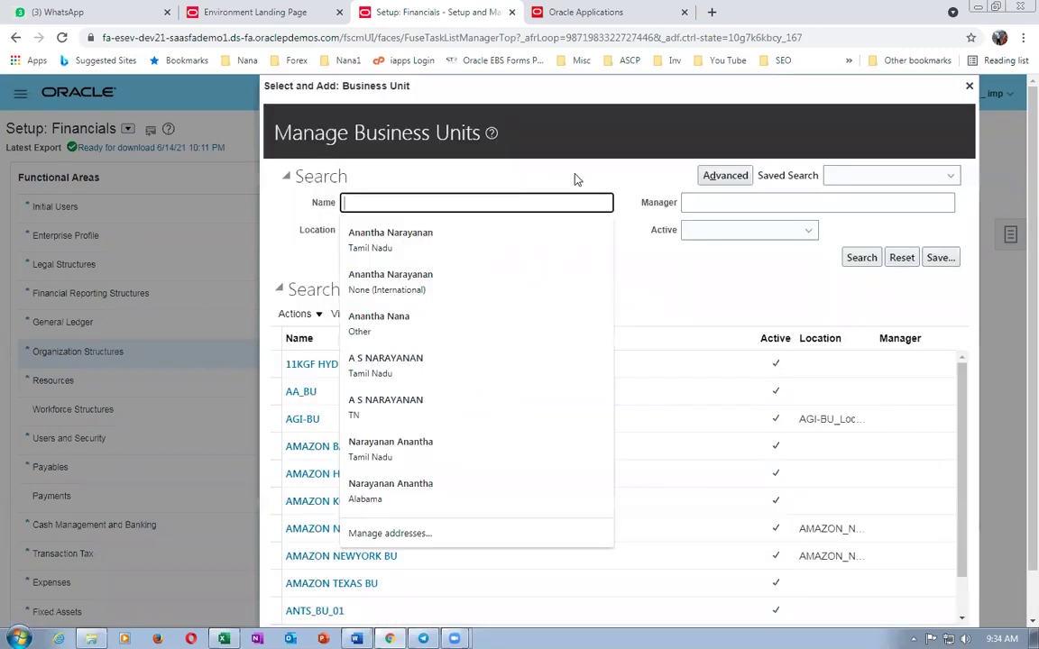
text(k01)
key(Return)
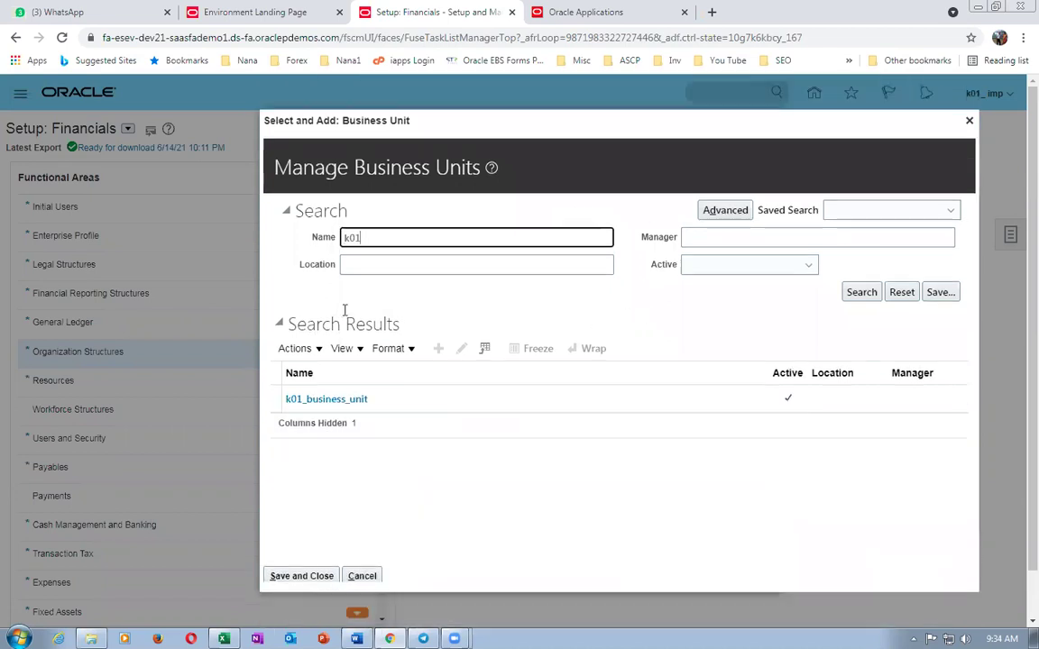
click(289, 398)
click(285, 577)
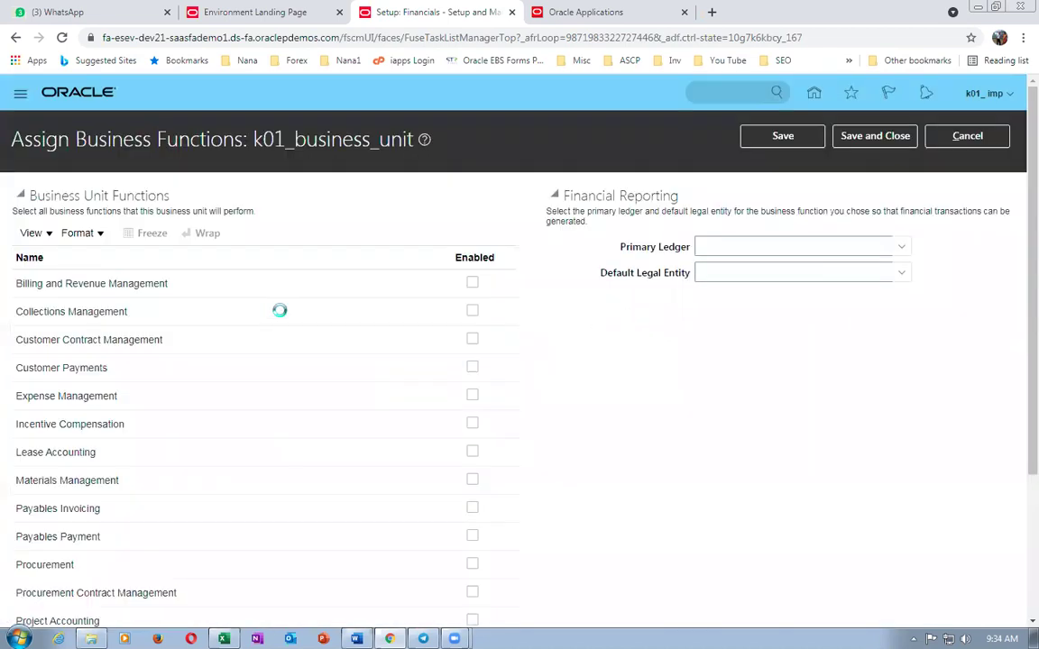
- Enable Materials Management, Payables Invoicing, Payables Payment, Procurement, Receiving and Requisitioning functions
scroll(32, 403, down, 3)
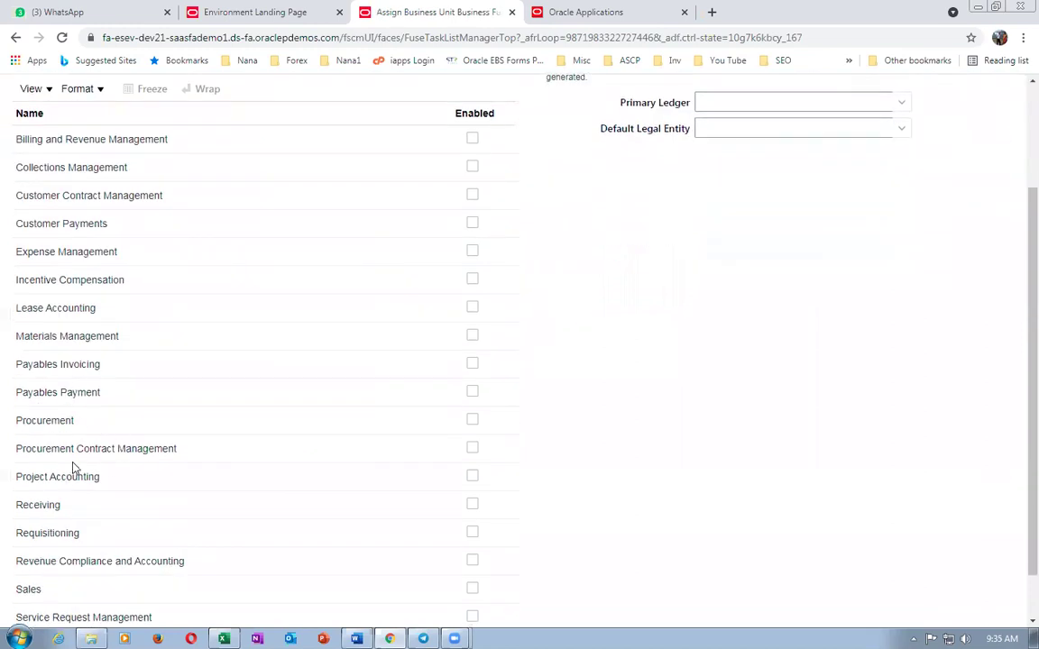
click(473, 336)
click(473, 363)
click(472, 392)
click(473, 420)
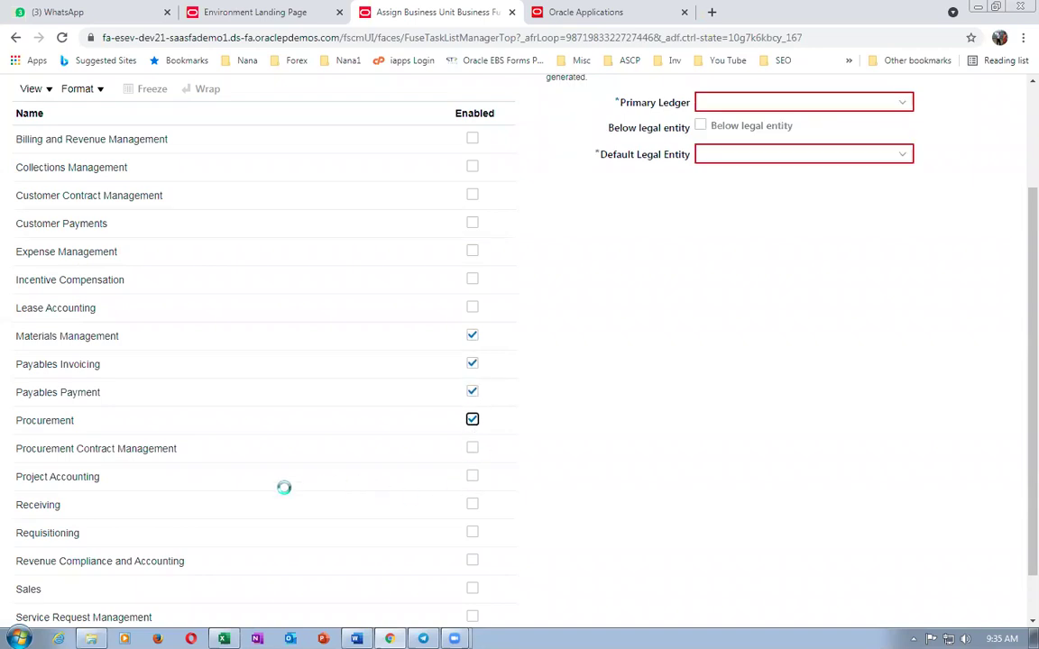
click(473, 505)
click(472, 533)
- Set primary ledger k01_primary_ledger, enable below legal entity, and save the assignments
click(723, 103)
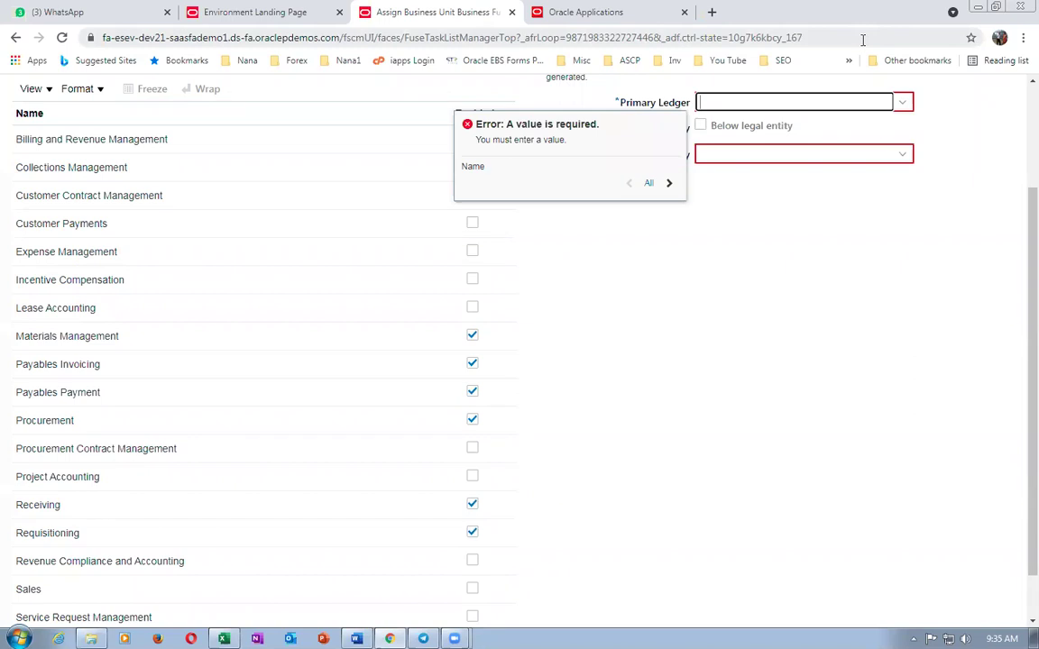
text(k01)
key(Tab)
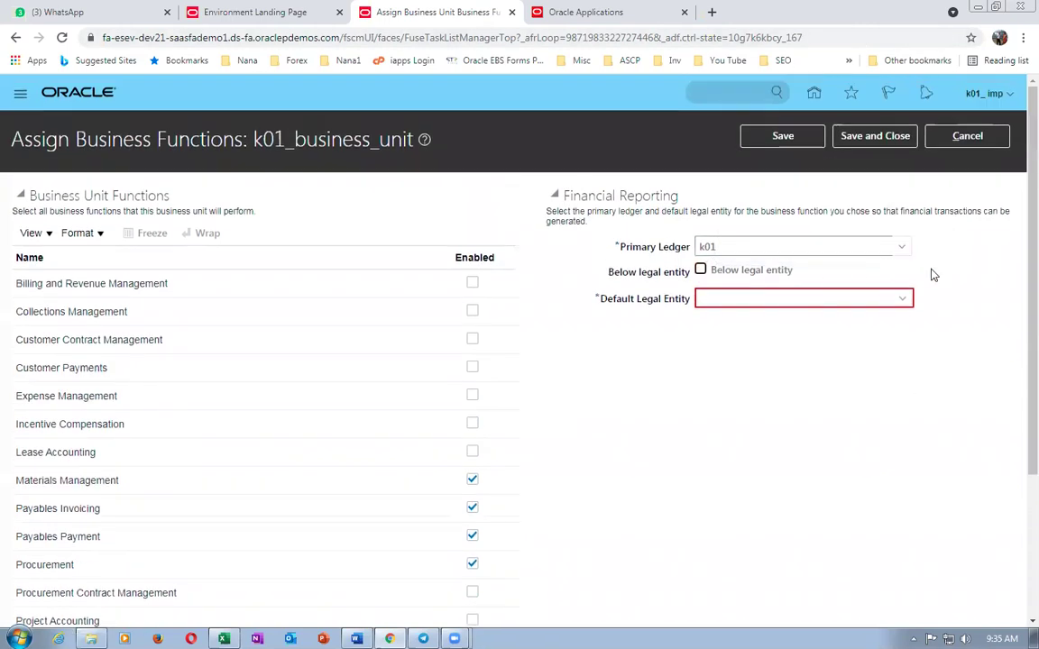
click(901, 246)
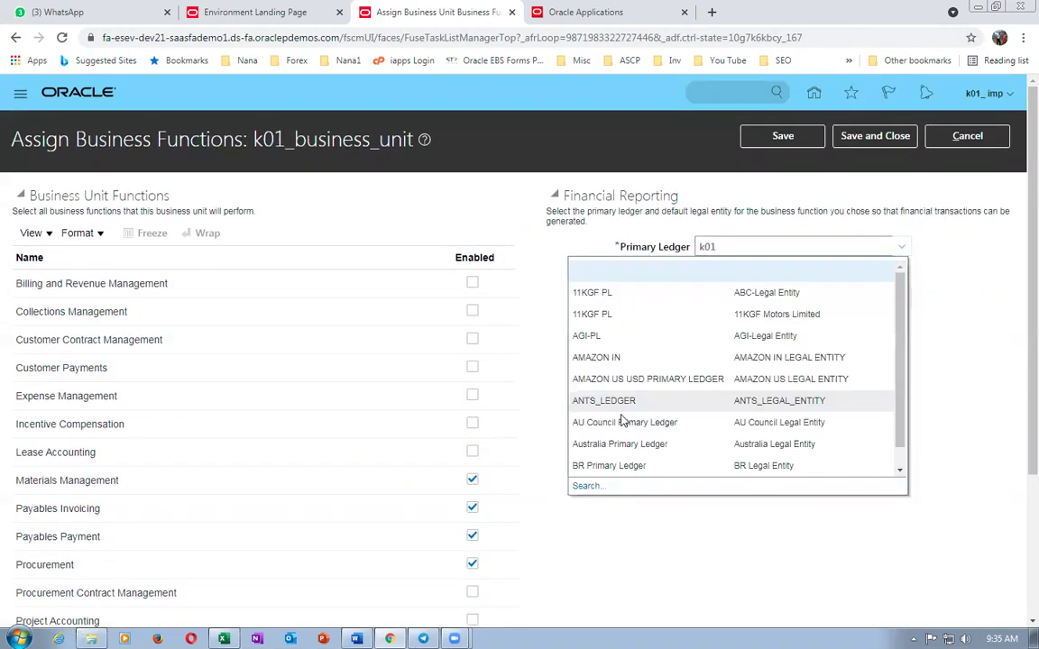
click(587, 486)
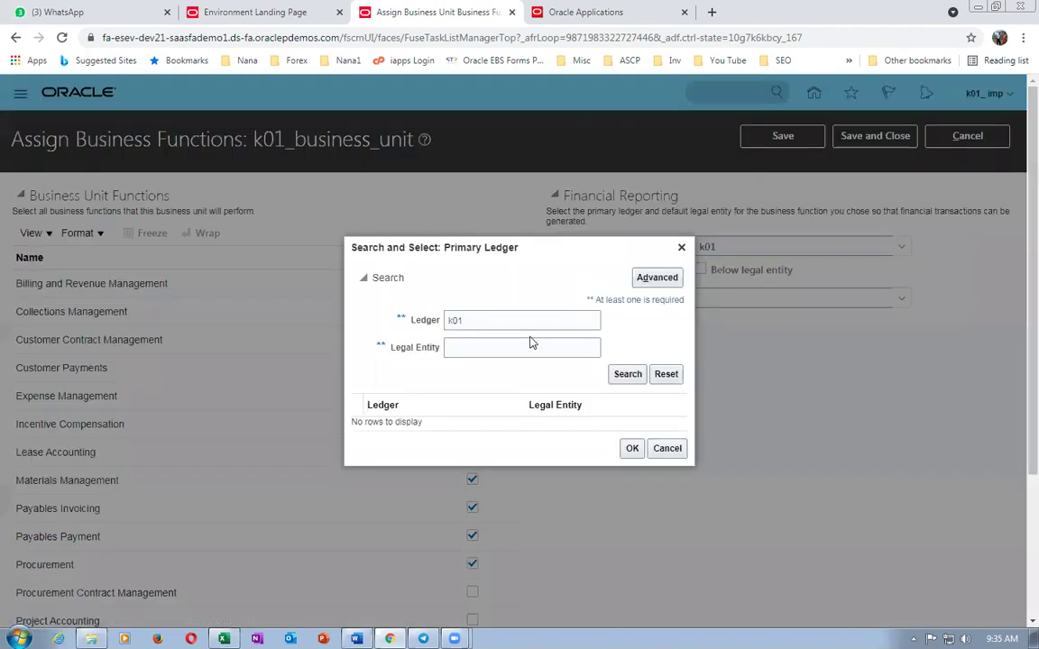
click(627, 373)
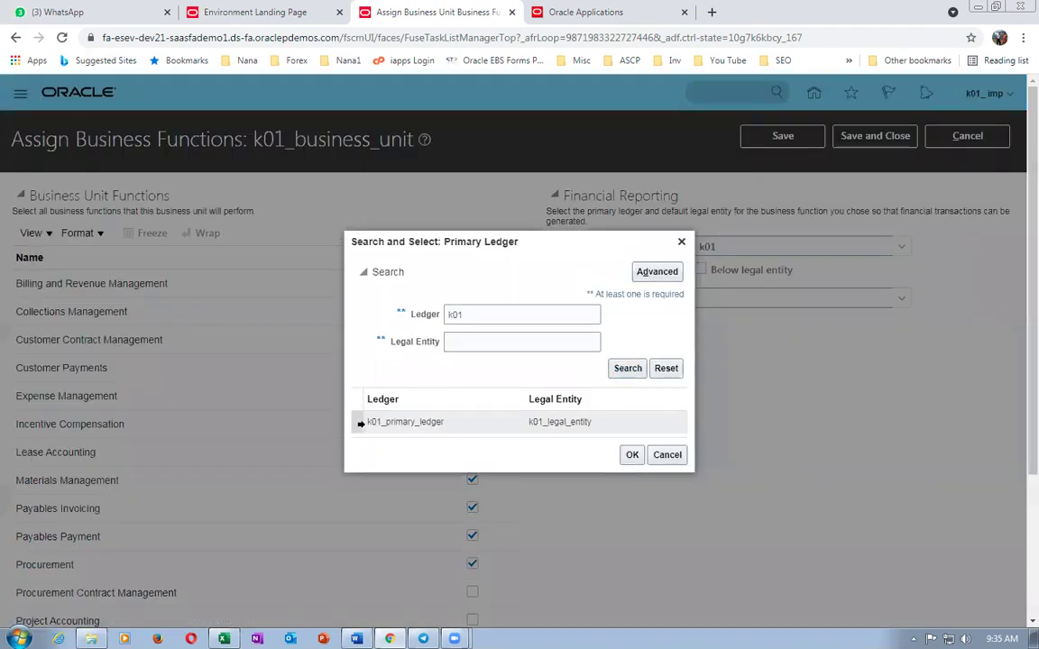
click(633, 455)
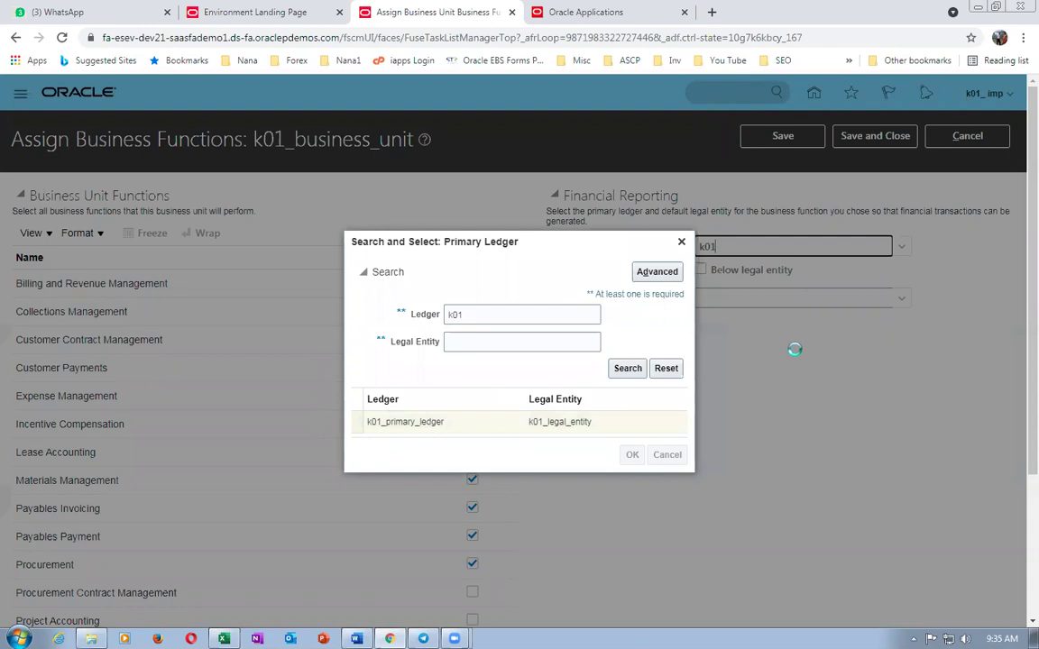
click(700, 269)
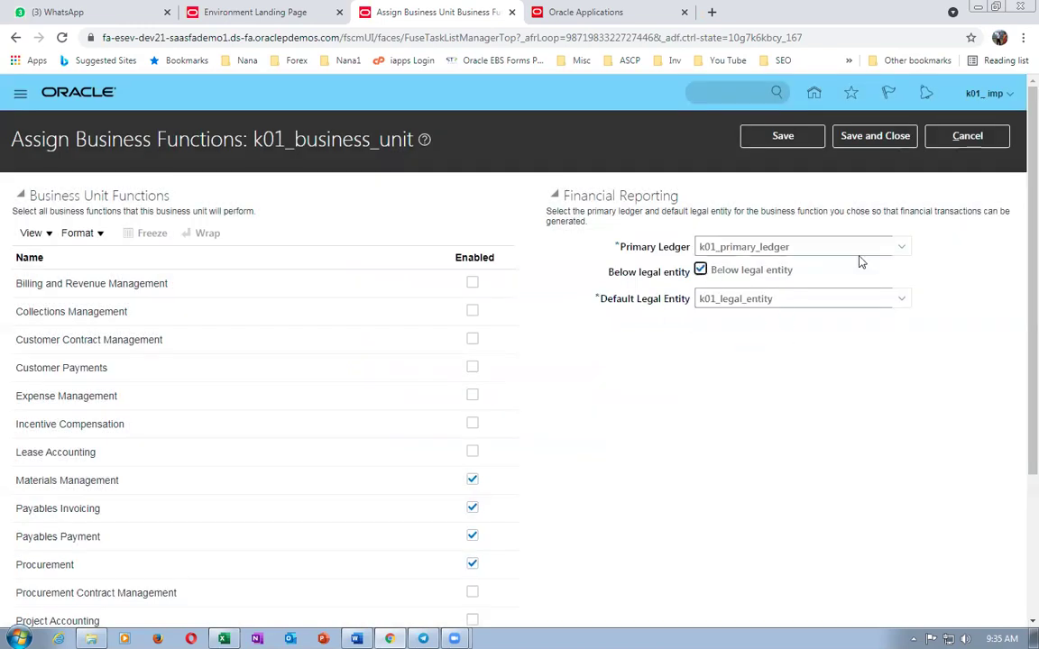
click(875, 141)
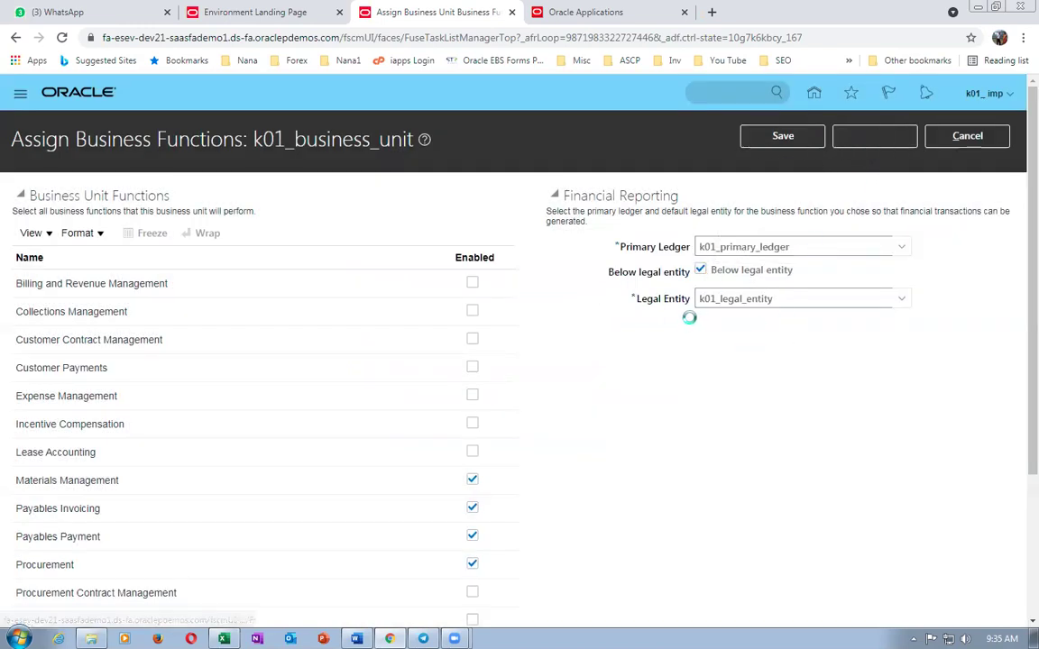
click(865, 375)
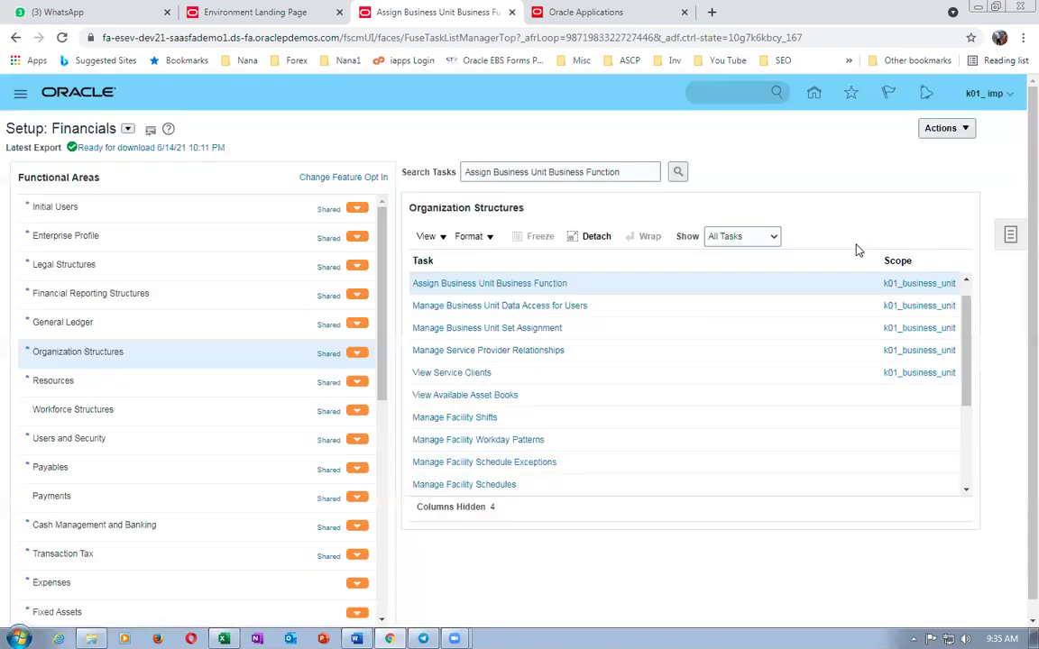
- Select the Manage Business Unit Set Assignment task name in the worksheet
key(alt+Tab)
click(397, 436)
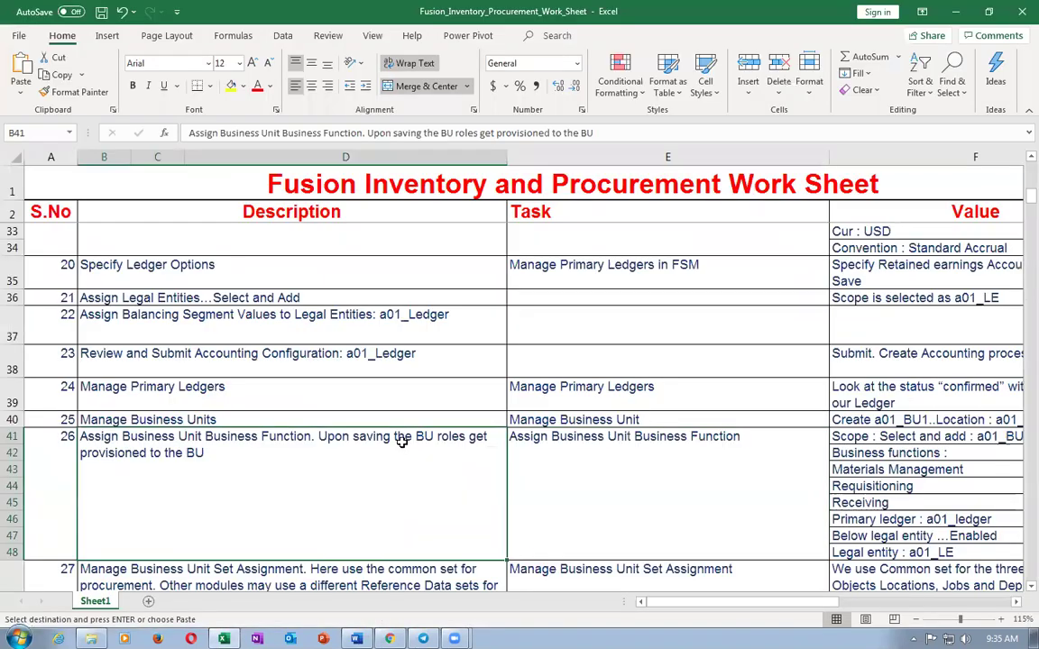
scroll(370, 415, down, 2)
click(361, 423)
click(604, 426)
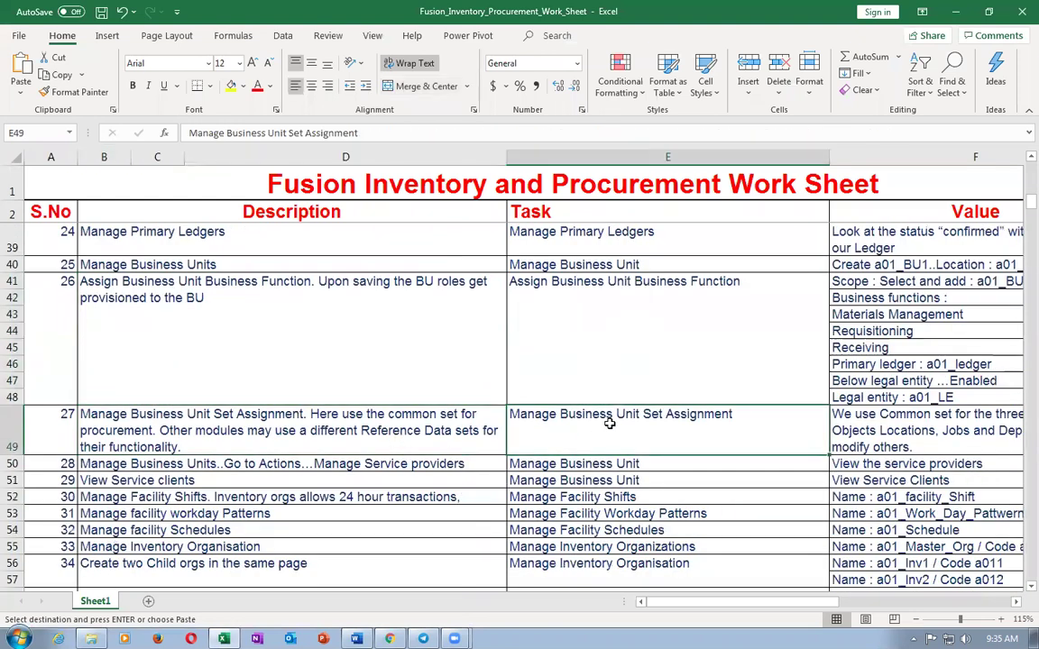
key(alt+Tab)
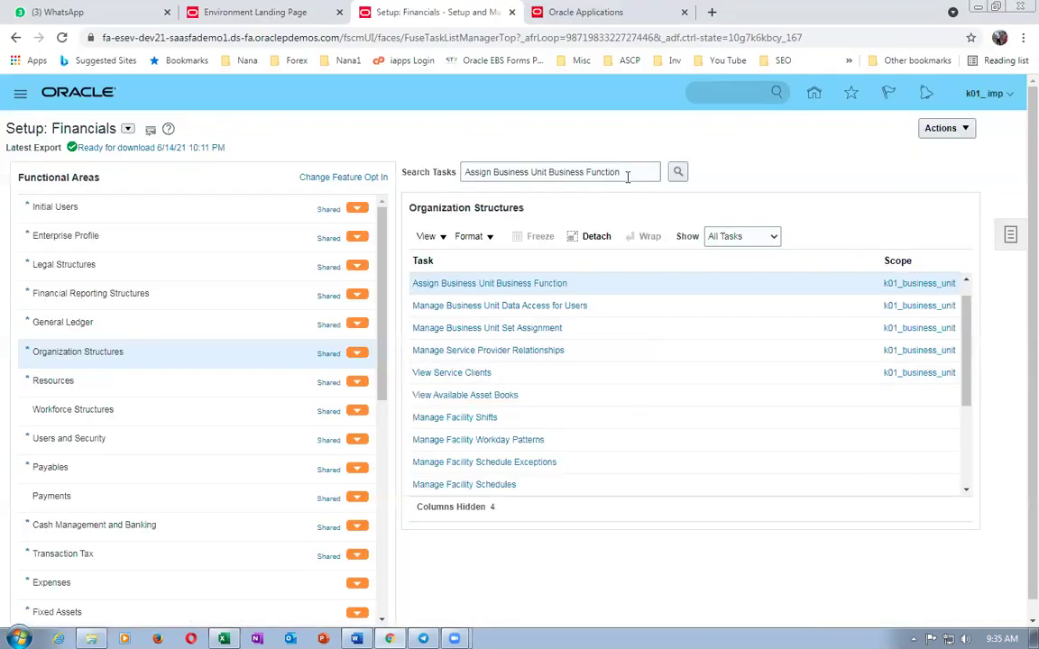
- Open Manage Business Unit Set Assignment and save k01_business_unit's K01_RDS set assignments
drag(625, 172, 328, 158)
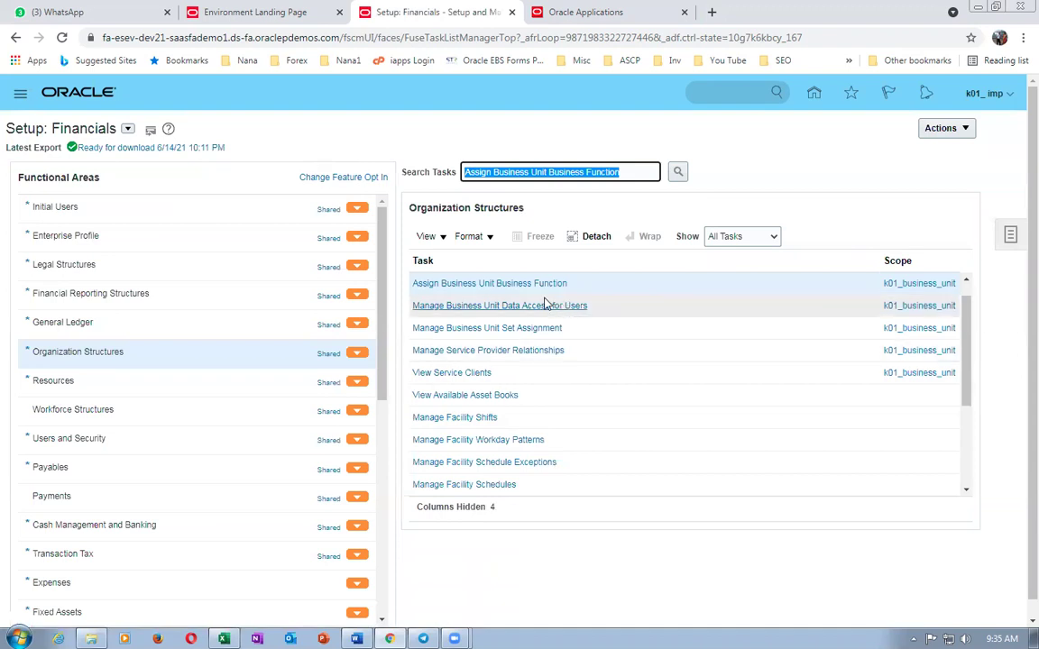
click(507, 333)
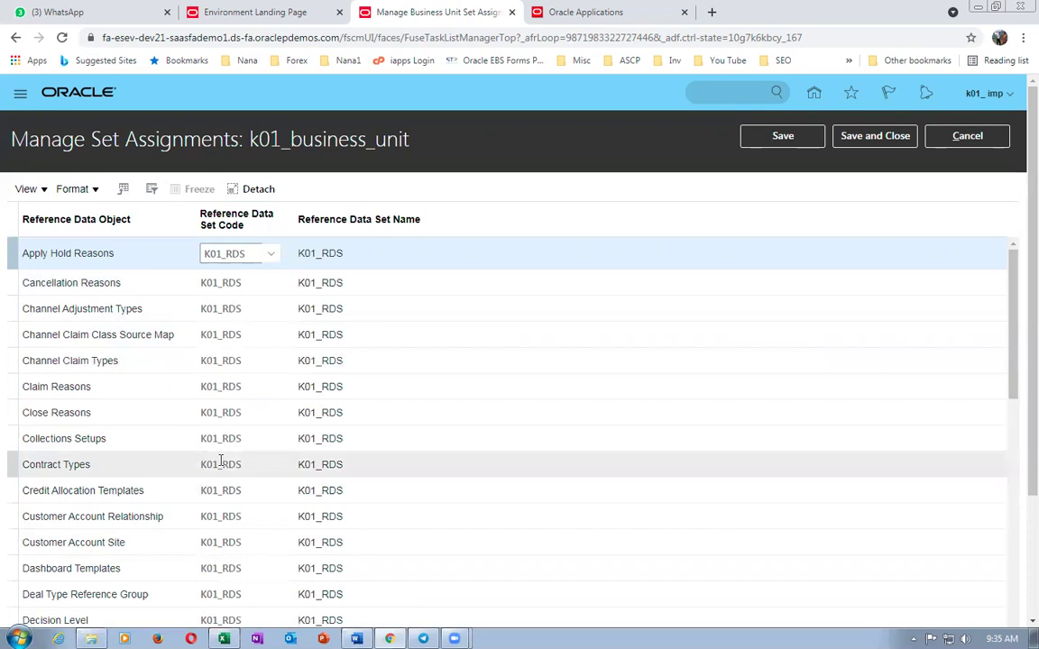
click(892, 134)
key(alt+Tab)
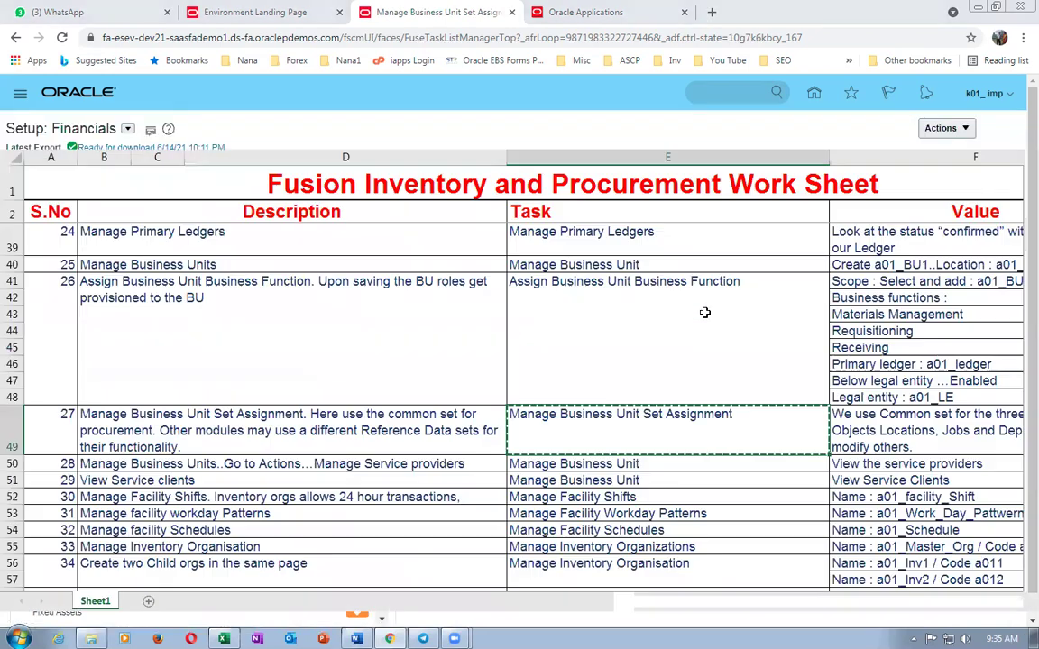
- Browse the worksheet steps from service providers down to facility schedules
click(435, 463)
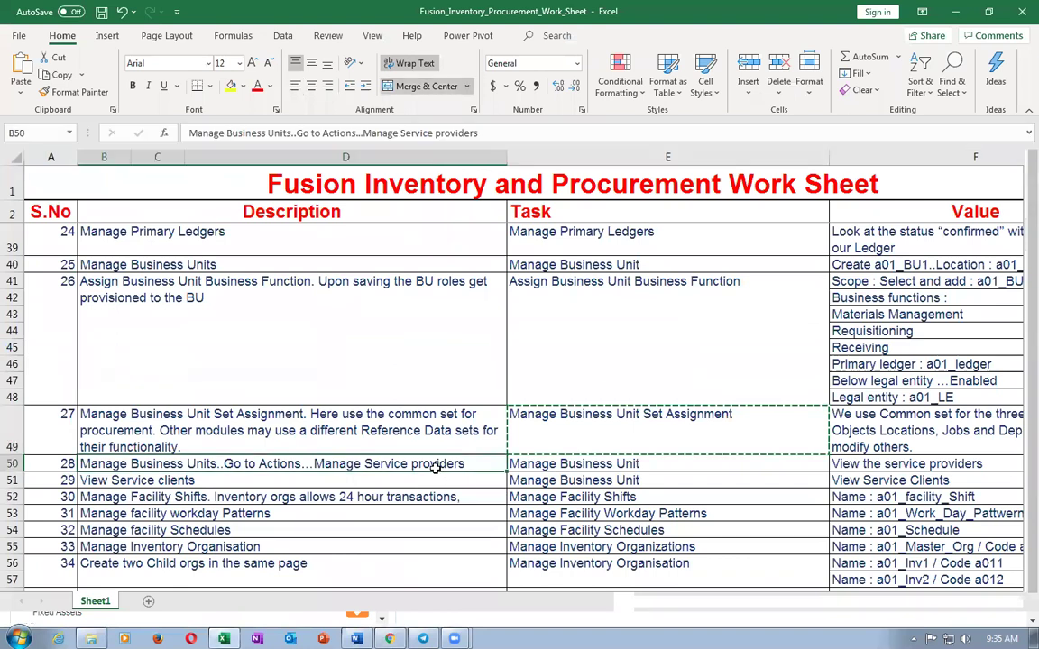
click(554, 440)
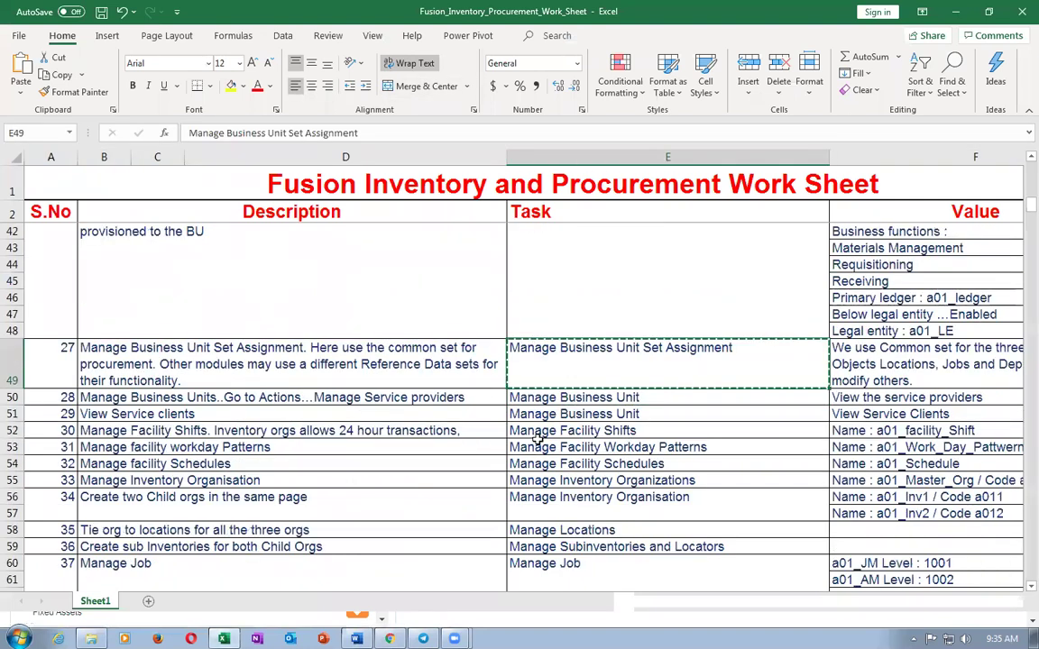
click(168, 397)
click(201, 413)
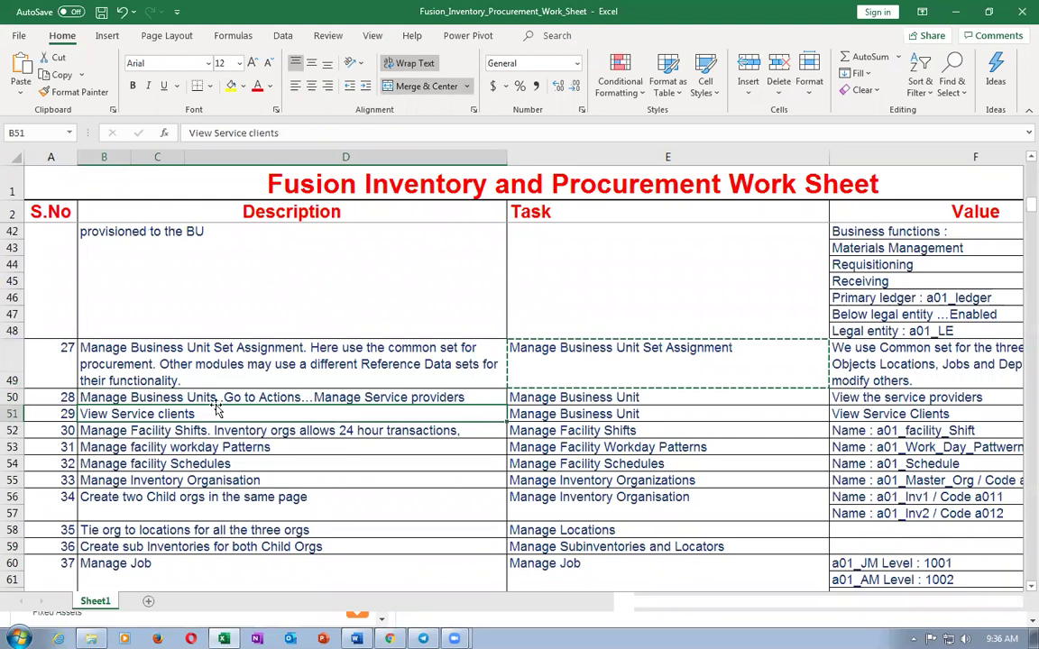
click(216, 404)
click(218, 417)
click(223, 444)
click(232, 464)
- Copy the Manage Inventory Organizations task name from E55 and switch to Oracle
click(236, 483)
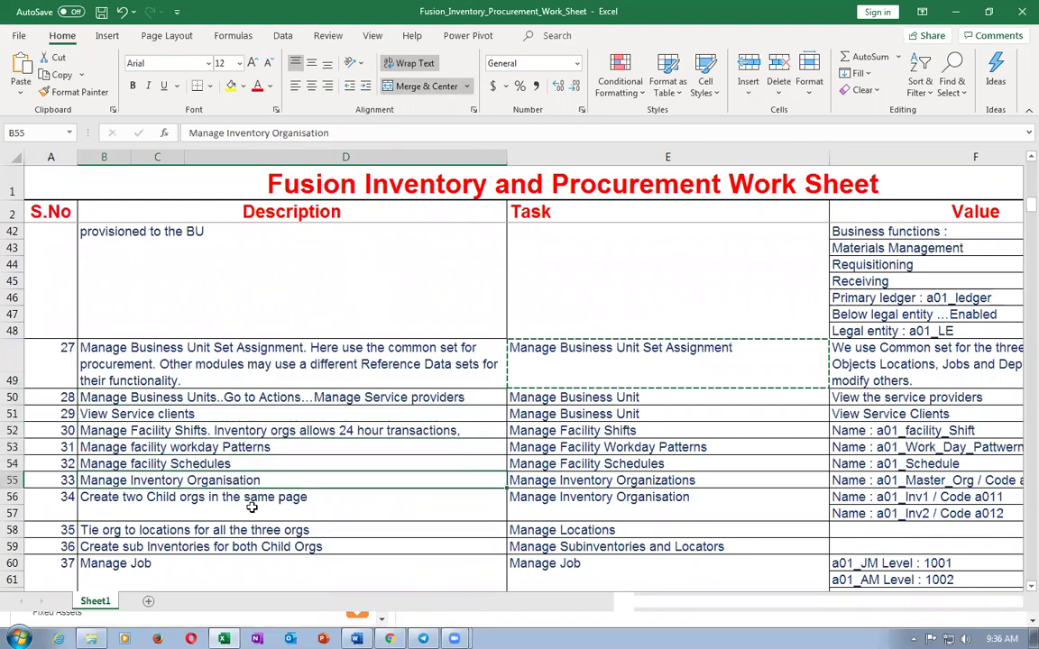
key(Right)
key(ctrl+c)
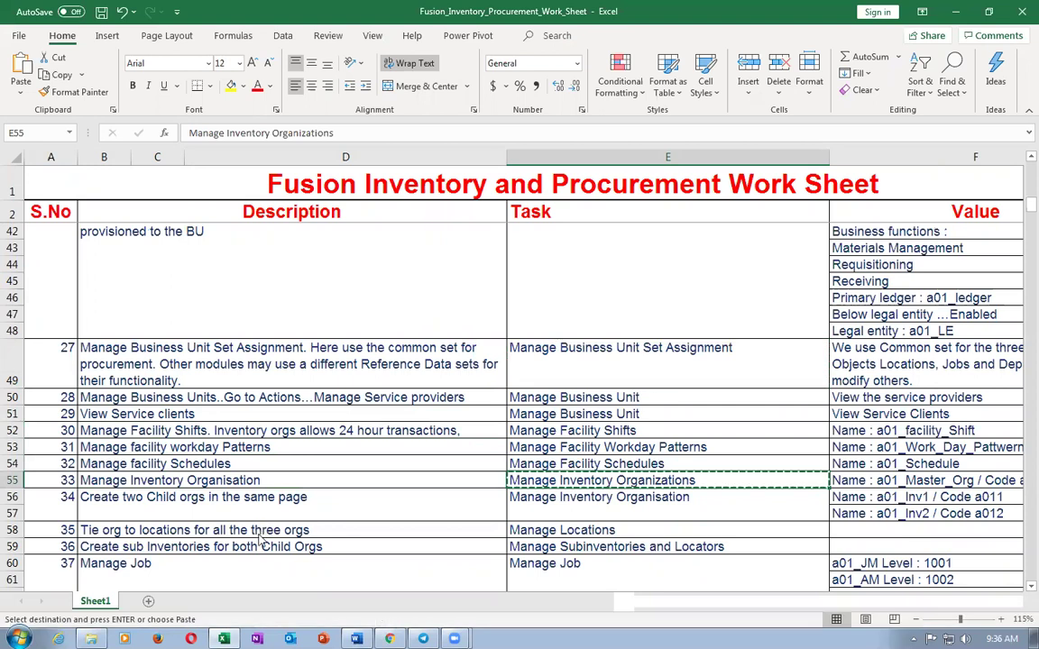
key(alt+Tab)
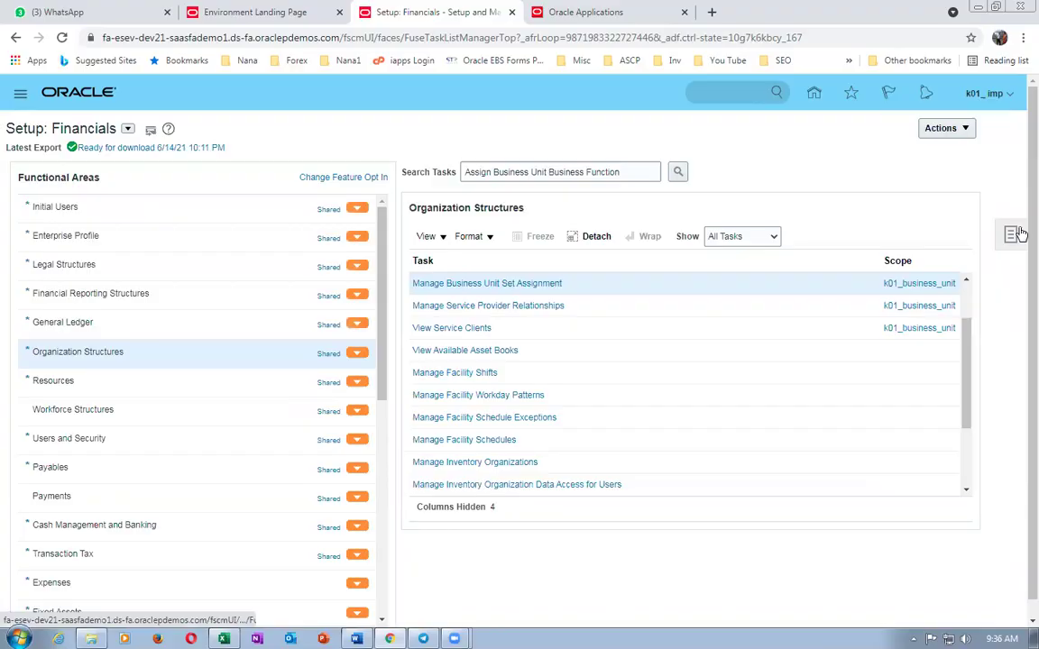
key(alt+Tab)
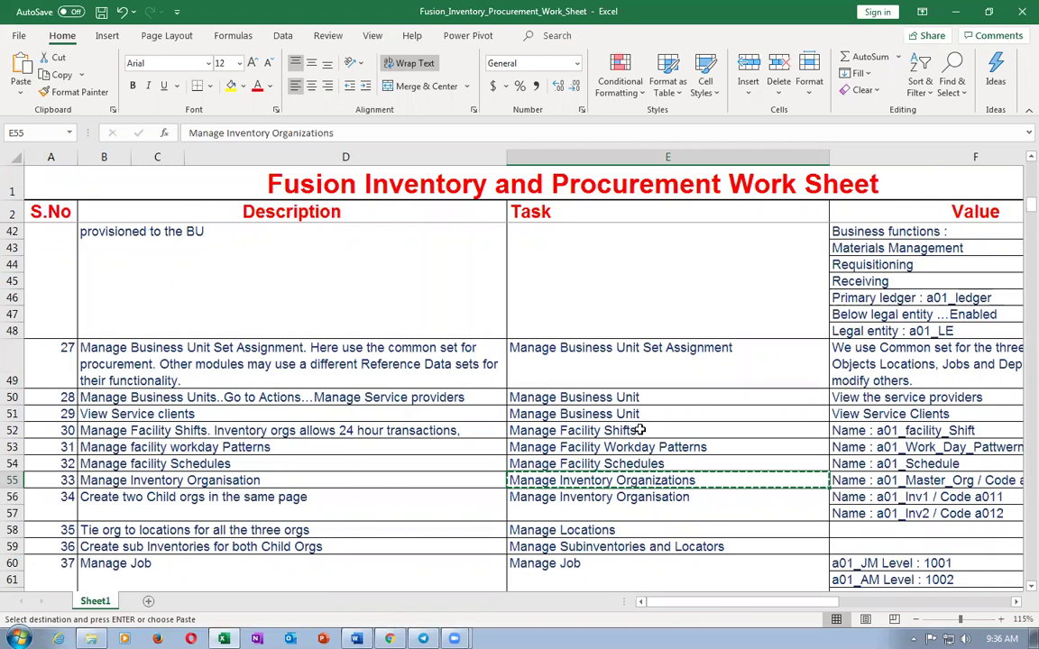
key(alt+Tab)
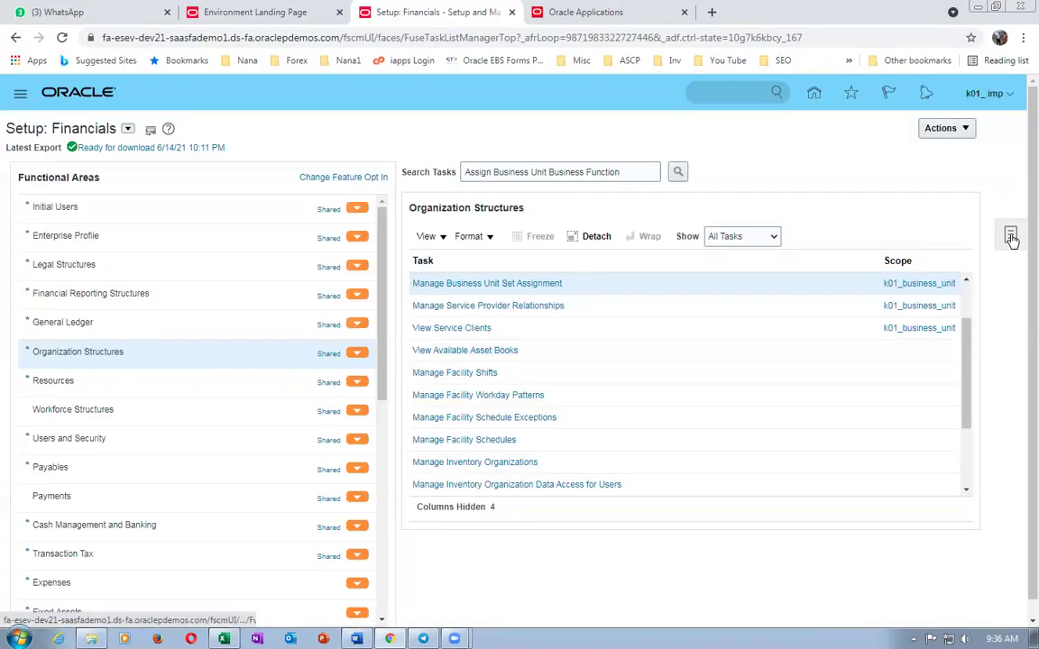
- Search the setup tasks and open Manage Inventory Organizations
click(1011, 236)
click(890, 265)
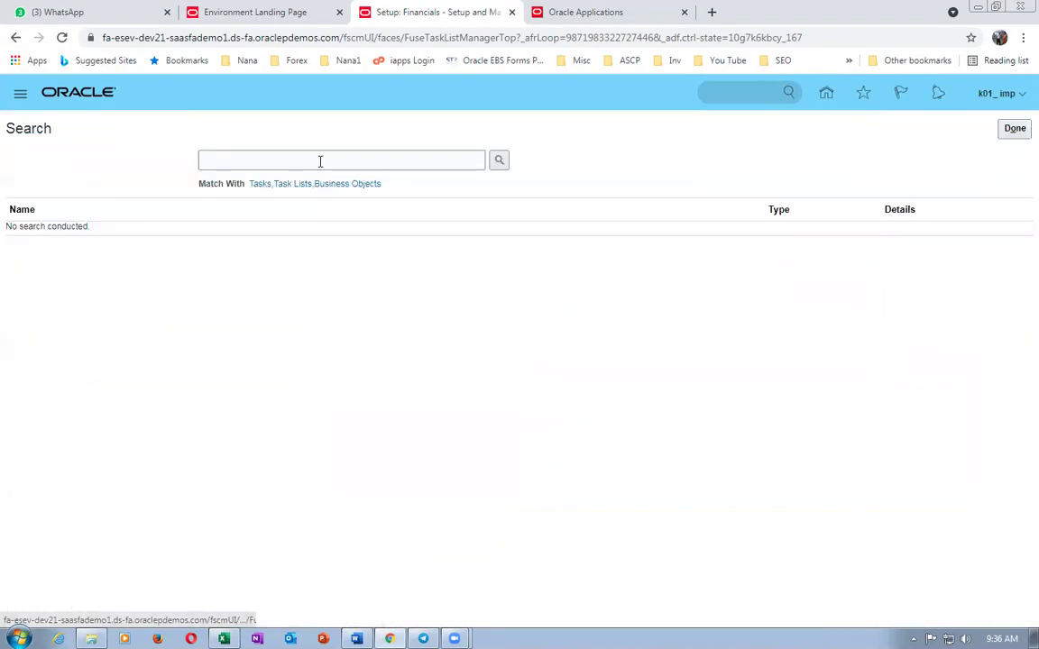
click(319, 159)
key(ctrl+v)
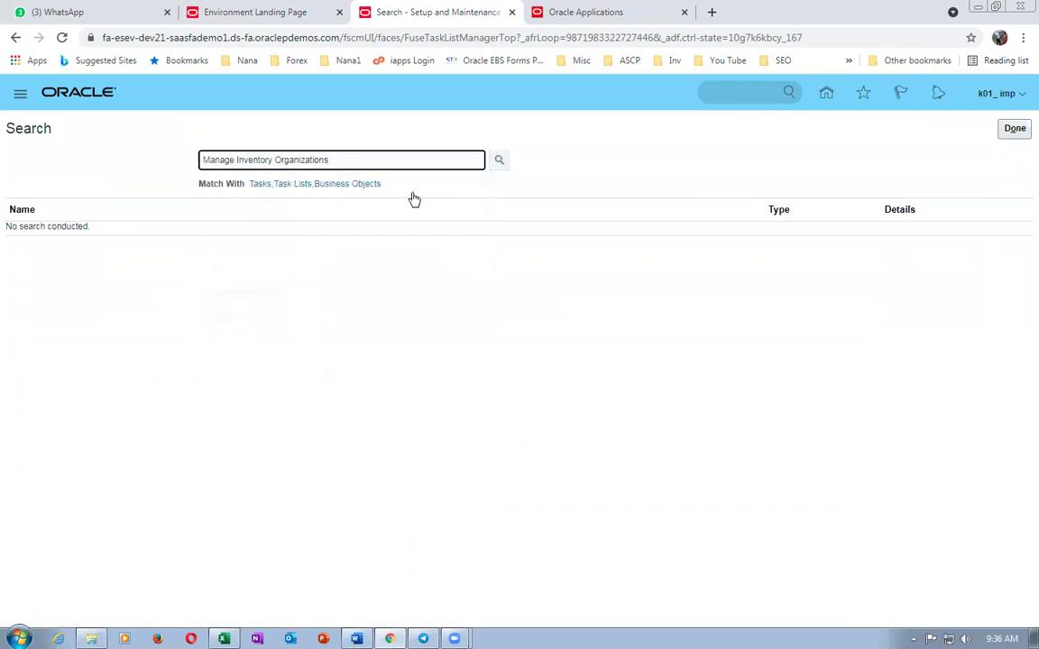
key(Return)
click(93, 234)
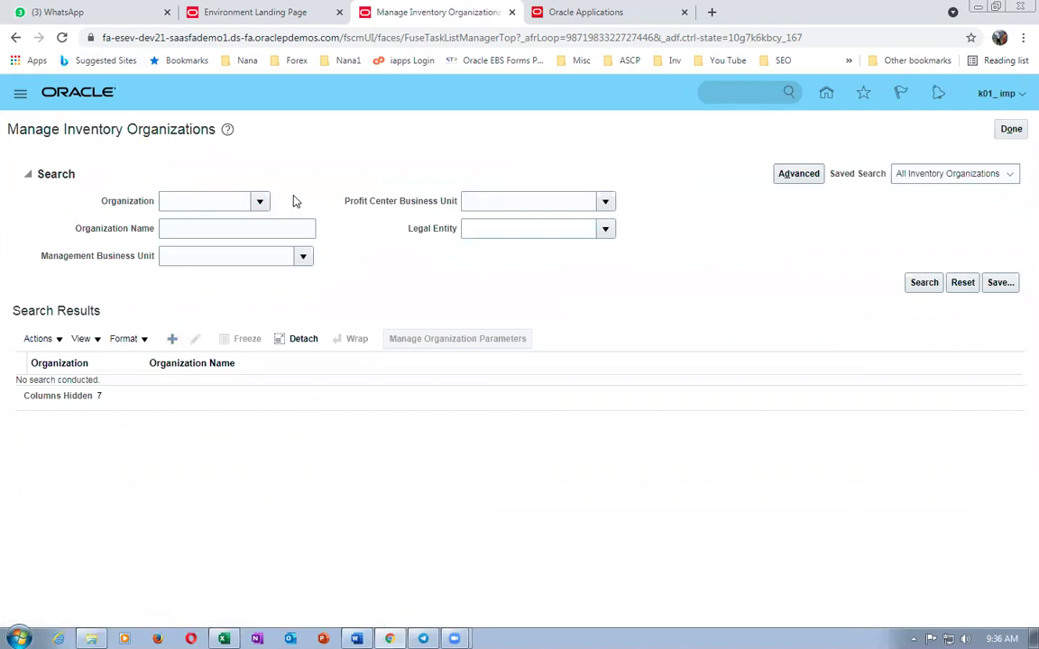
- Name the new organization k01_Master-org with code K010 and a k01 management business unit
click(213, 242)
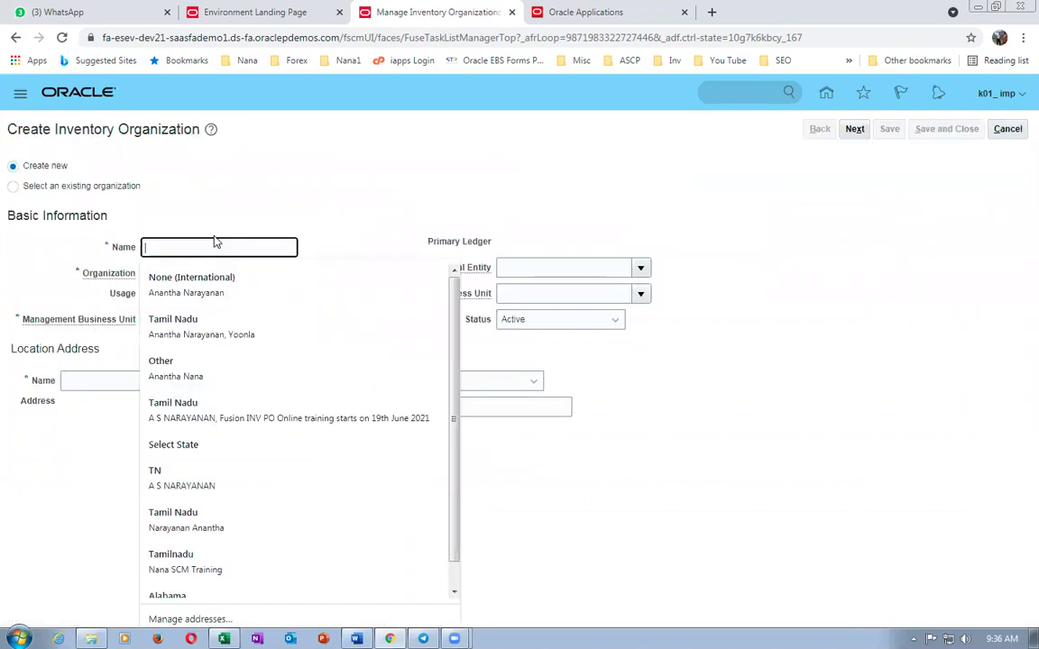
text(k01_Master-org)
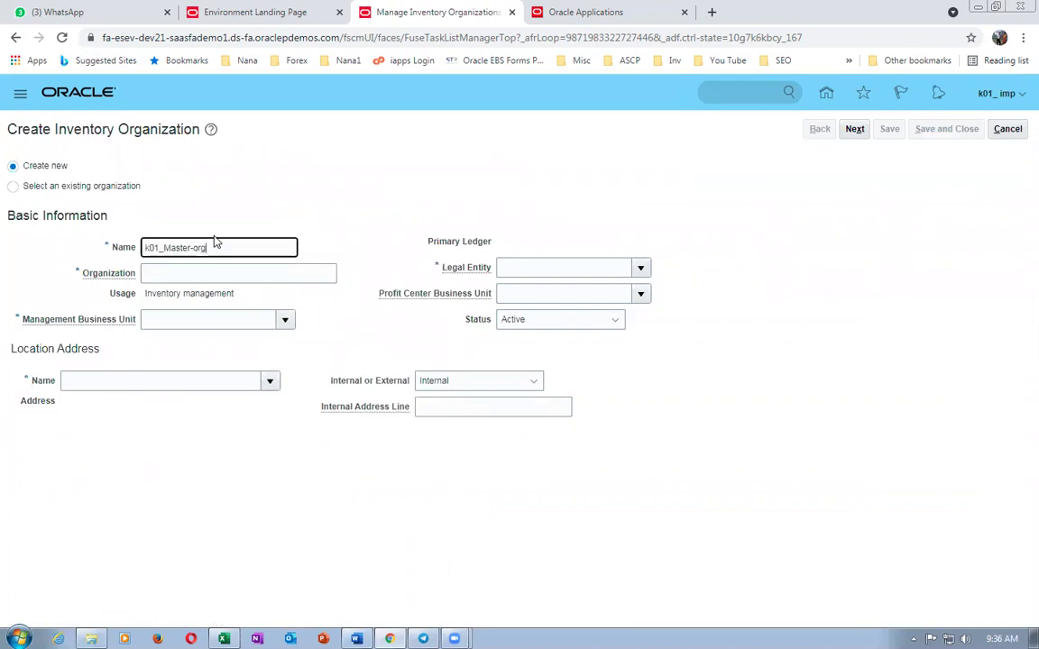
click(215, 275)
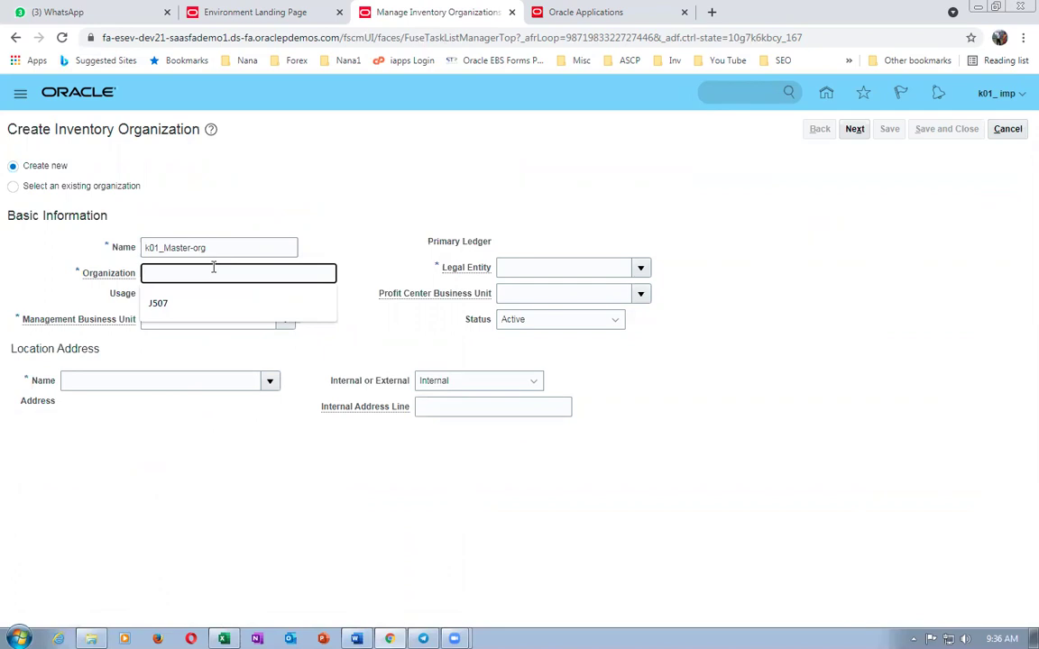
text(K010)
click(206, 318)
text(k01)
key(Tab)
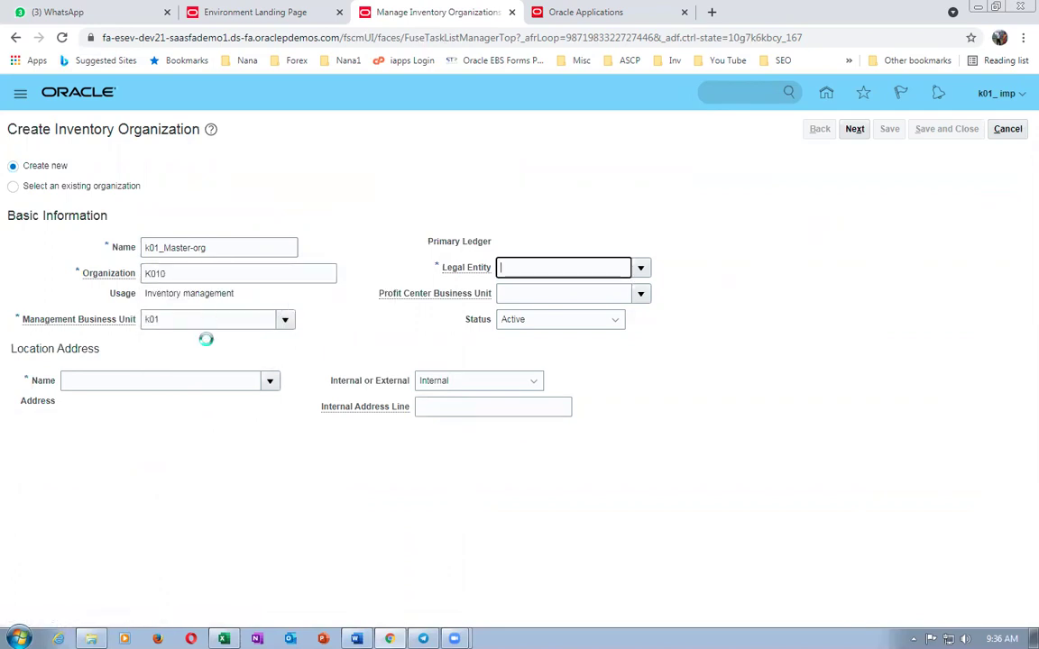
- Set location k01_loc_0, the legal entity and profit center business unit, then continue to parameters
click(154, 381)
text(k01)
key(Tab)
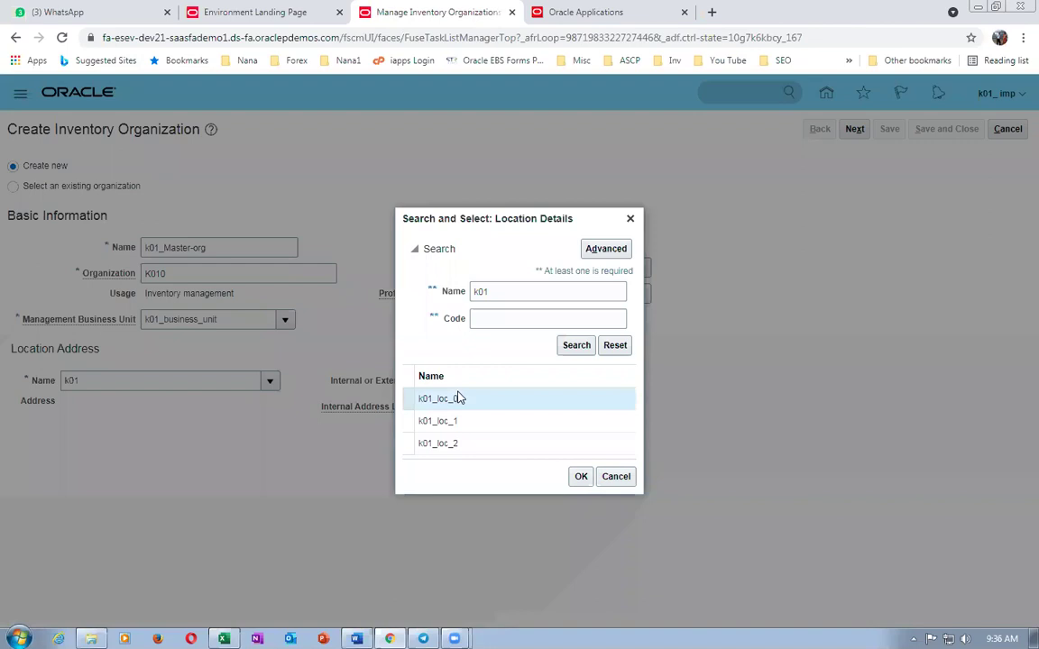
click(457, 399)
click(591, 476)
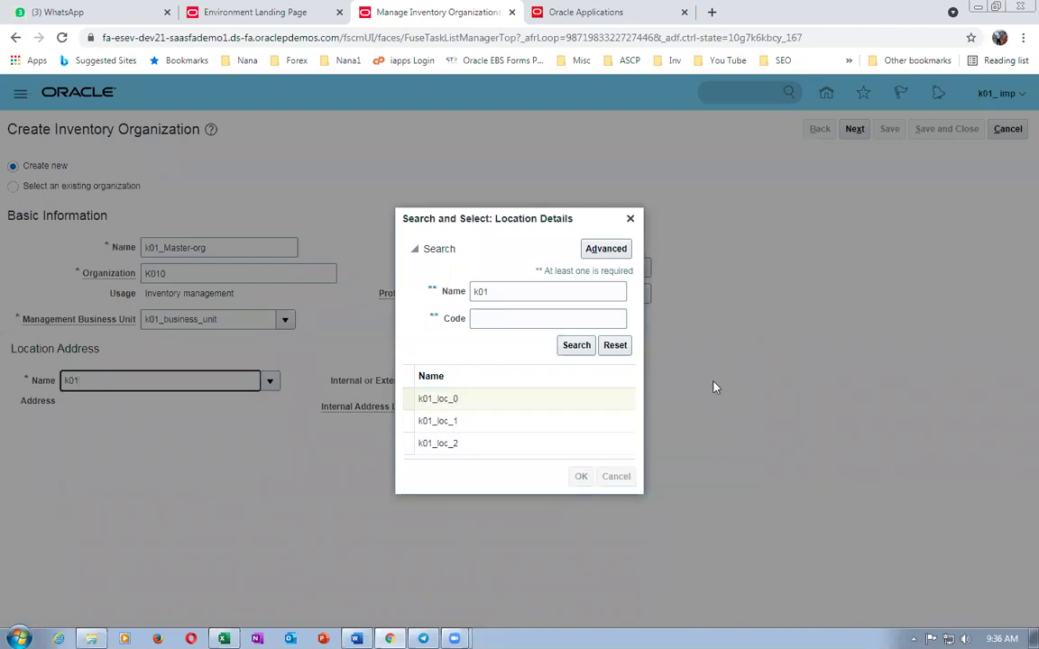
click(501, 267)
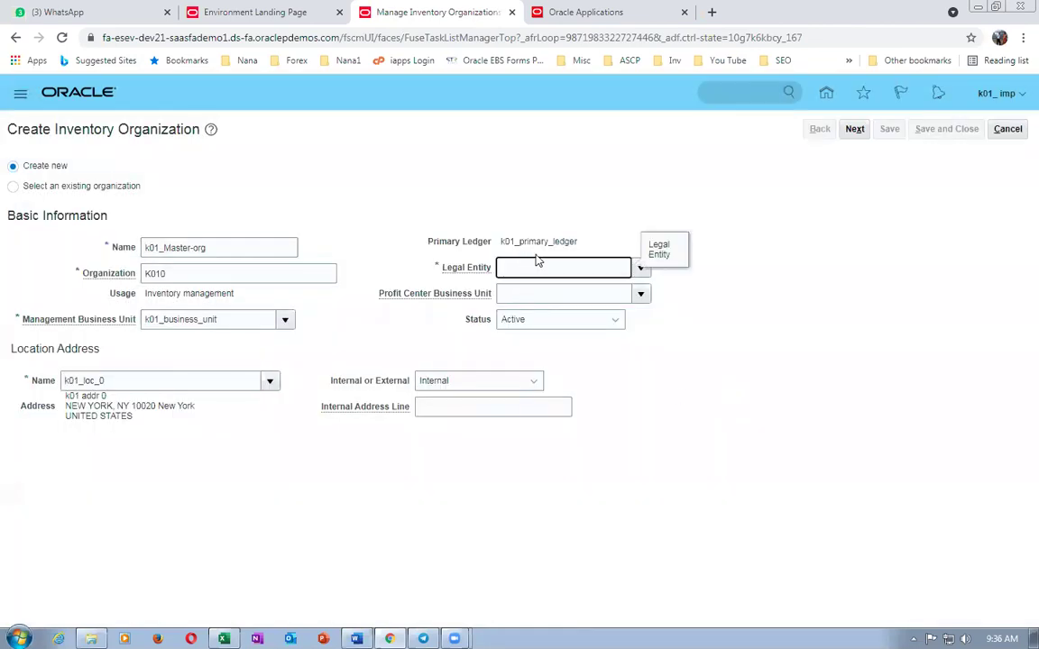
click(522, 297)
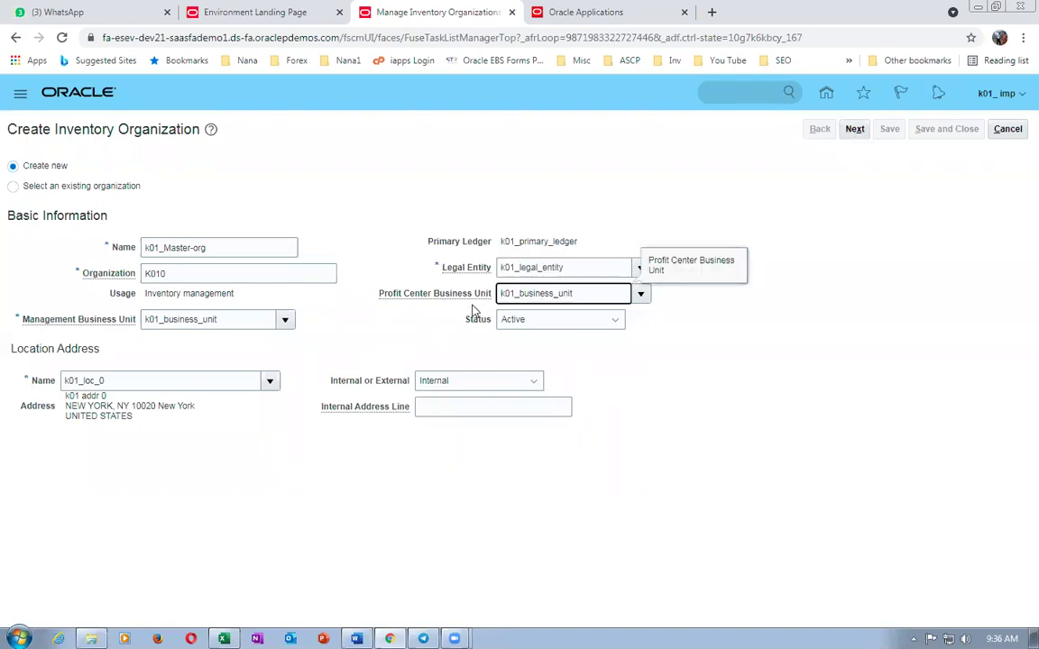
click(861, 132)
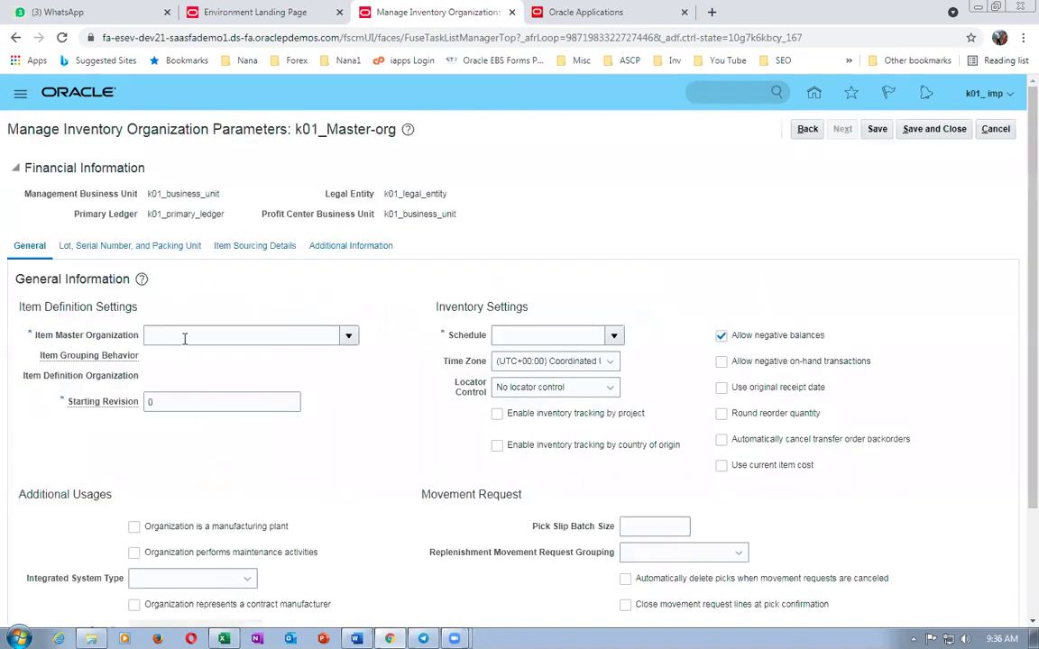
- Make k01_Master-org its own item master organization with starting revision A
click(184, 338)
text(k01)
key(Tab)
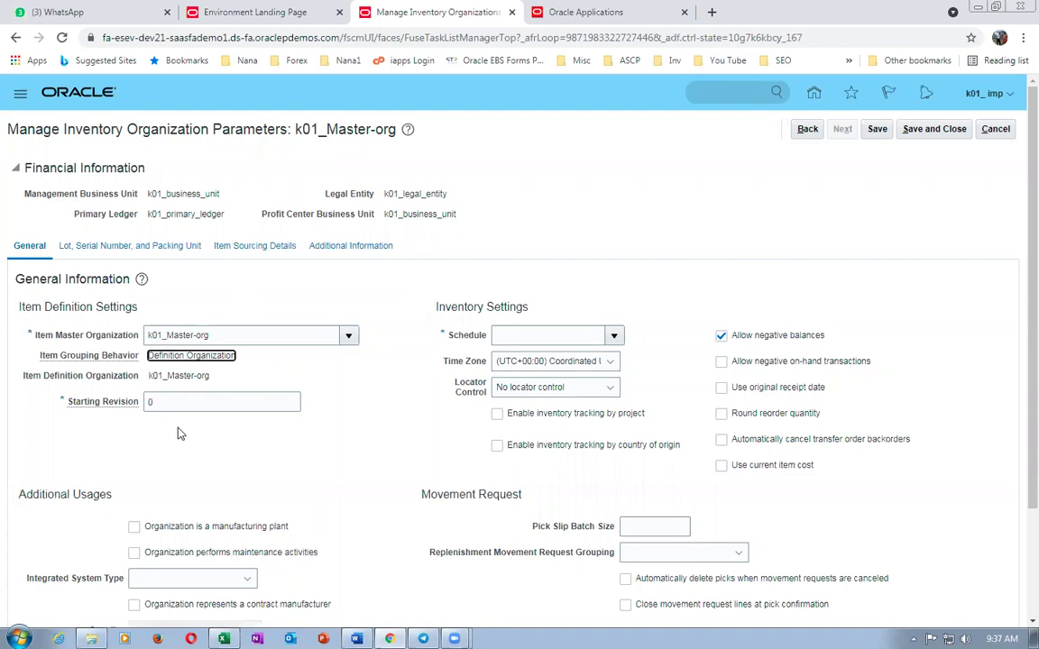
key(Tab)
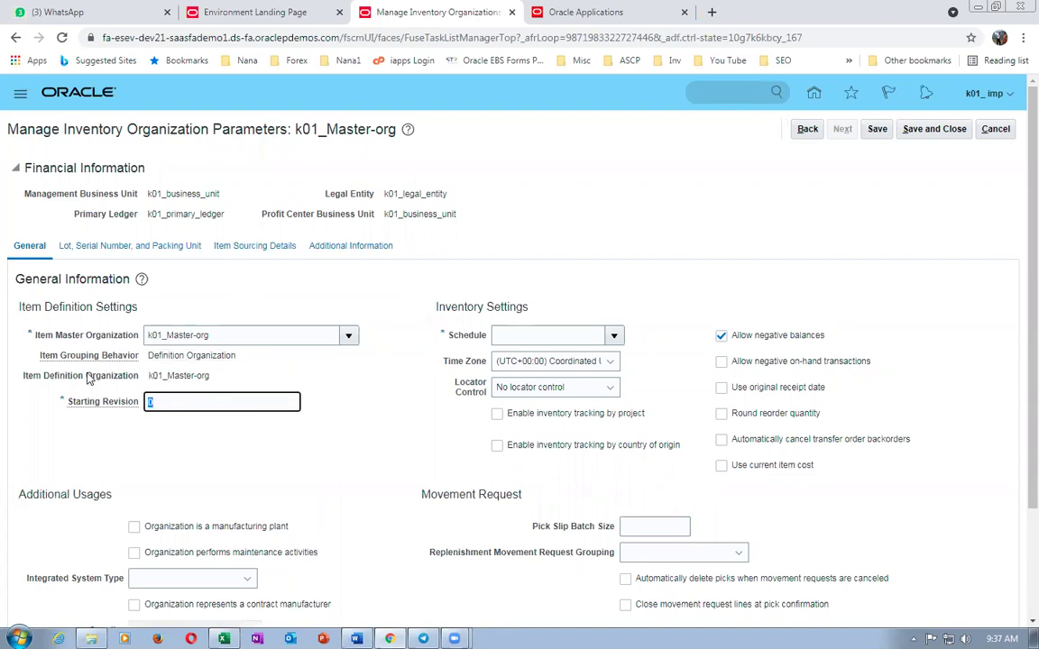
text(A)
key(Tab)
- Assign the schedule k01_facility_schdule
text(k01)
key(Tab)
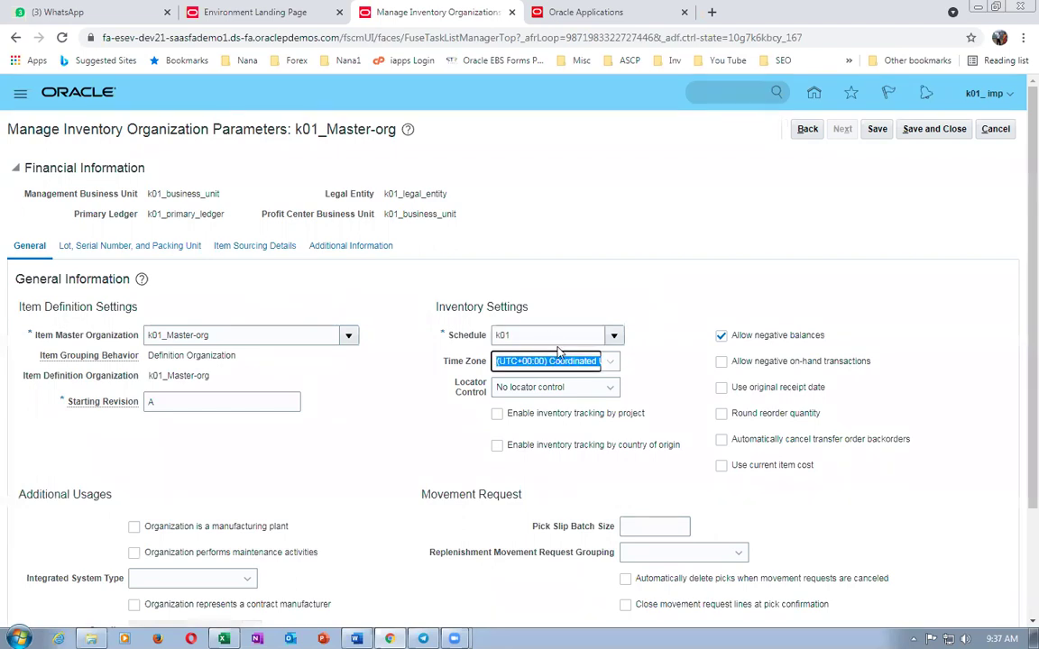
click(614, 334)
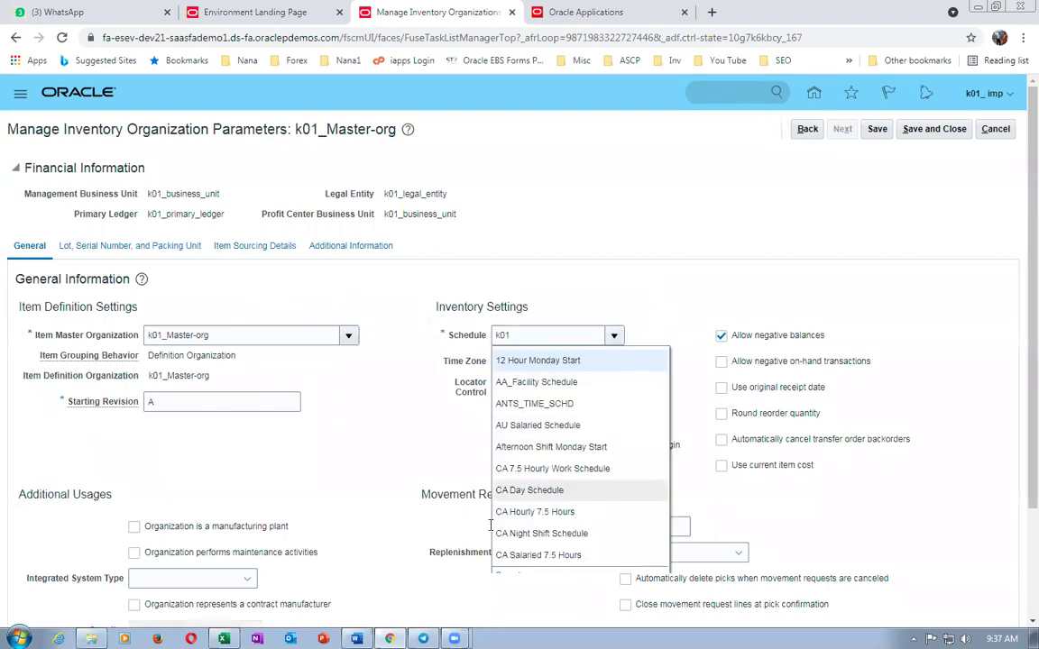
click(509, 573)
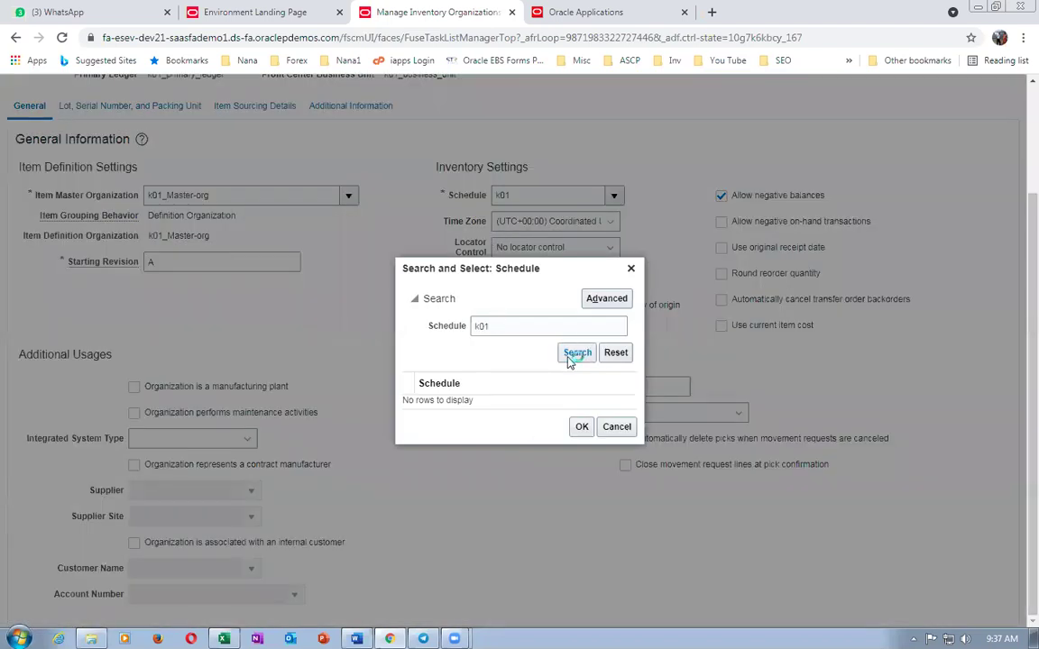
click(406, 400)
click(582, 434)
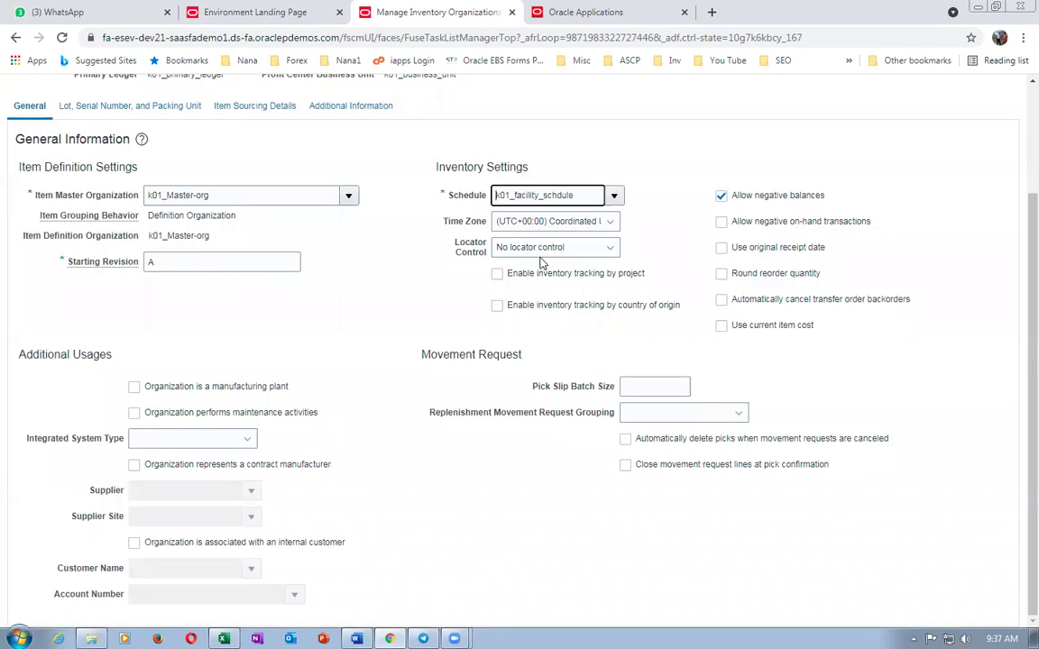
- Set locator control to subinventory level and save the parameters
click(541, 251)
click(541, 328)
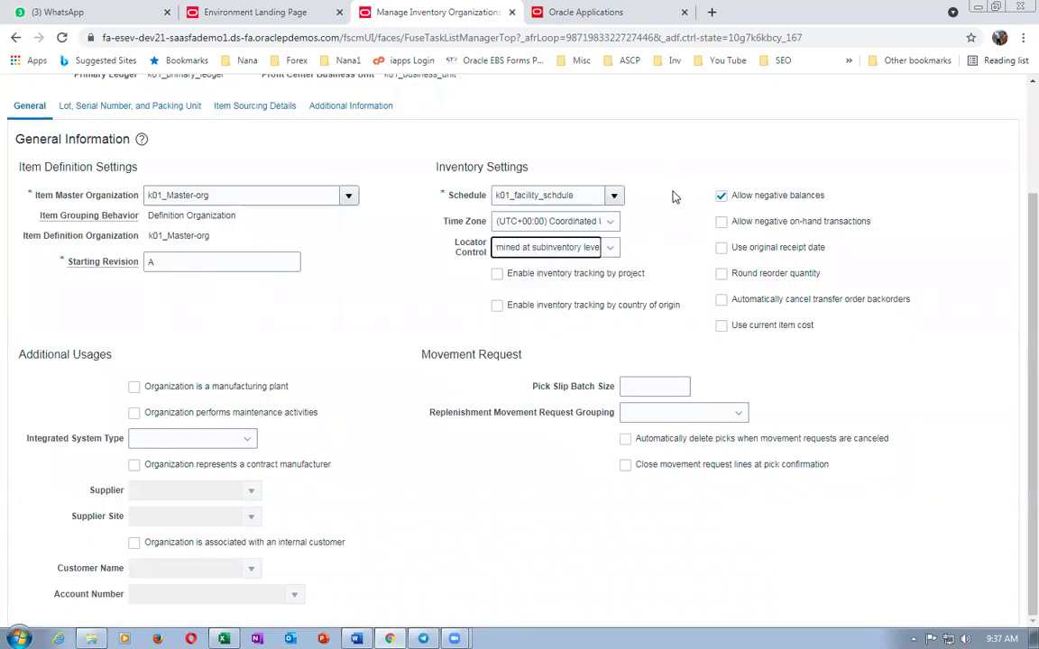
scroll(672, 196, up, 3)
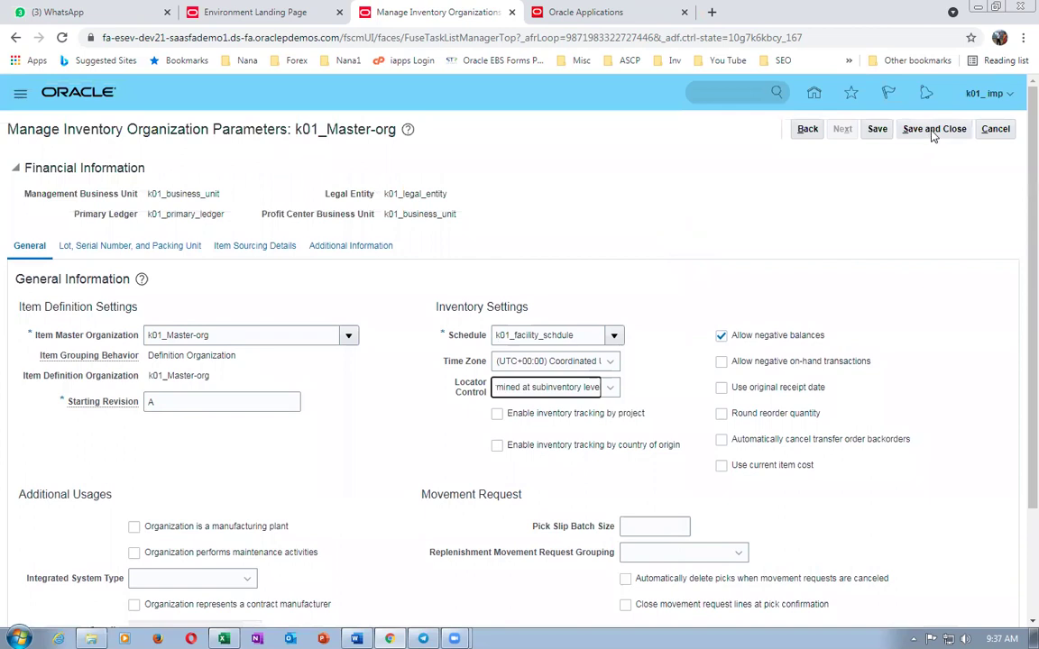
click(933, 130)
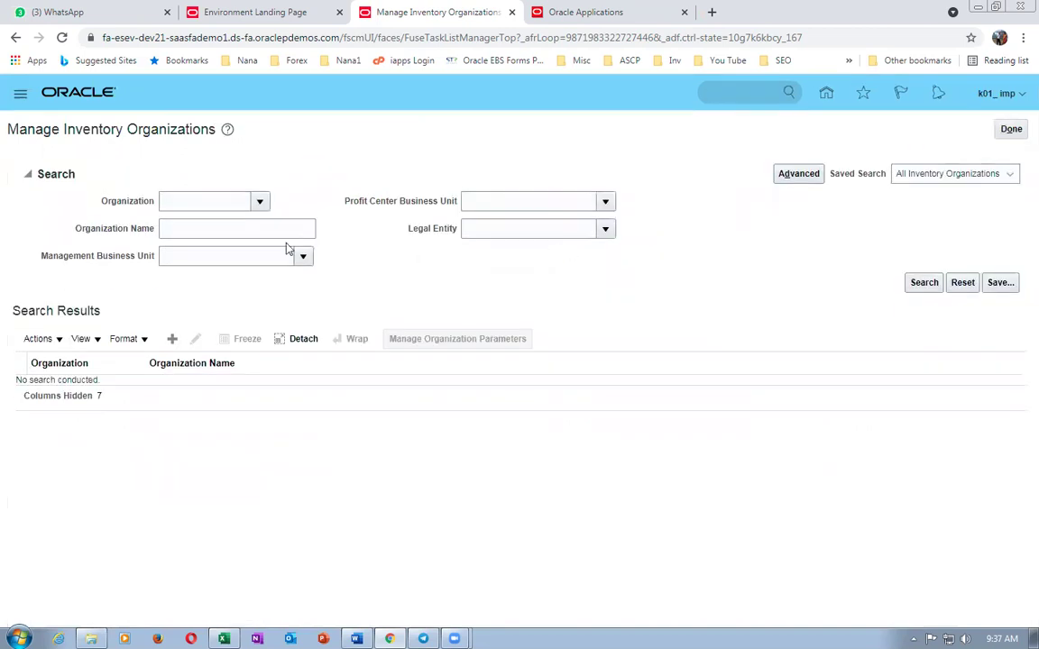
- Create organization k01_child_1 with code K011 and management business unit k01_business_unit
click(171, 338)
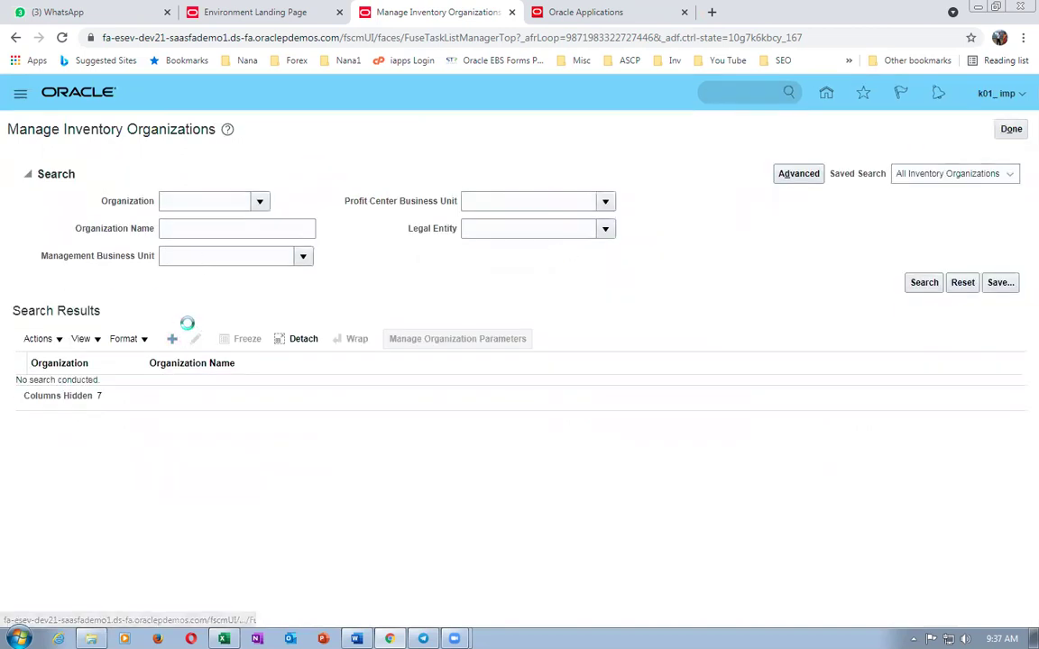
click(192, 247)
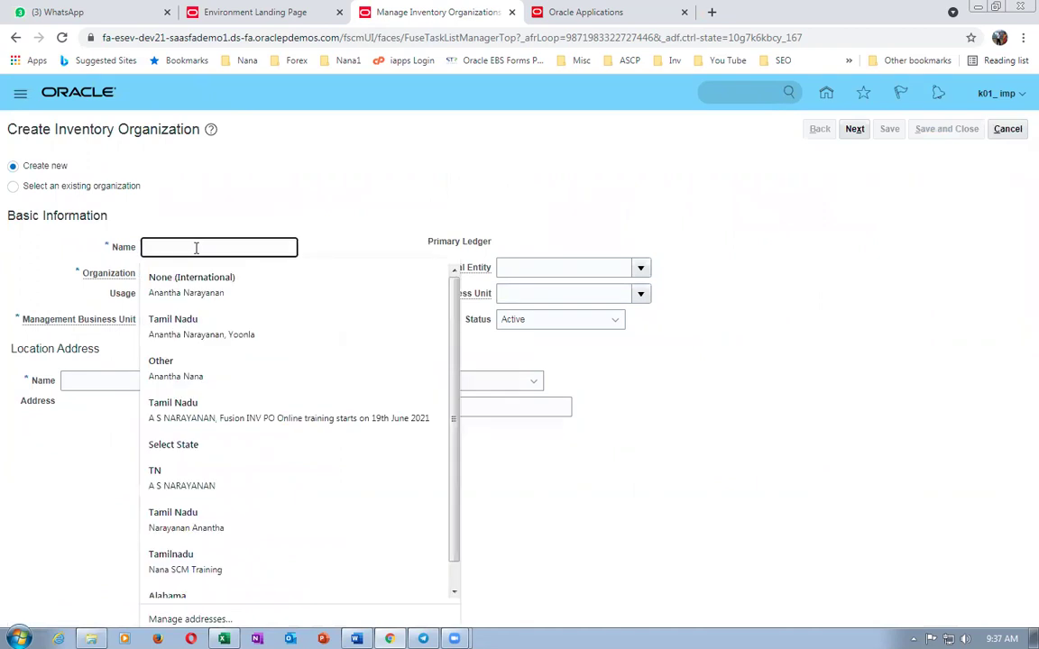
text(k01_child_1)
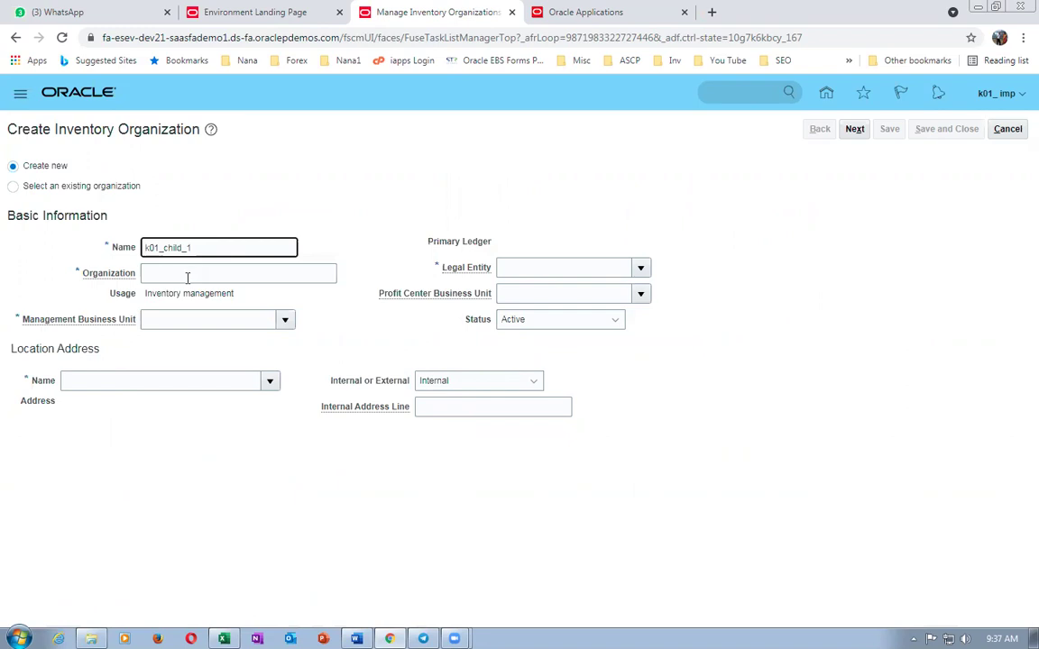
click(188, 272)
text(J)
key(BackSpace)
text(K011)
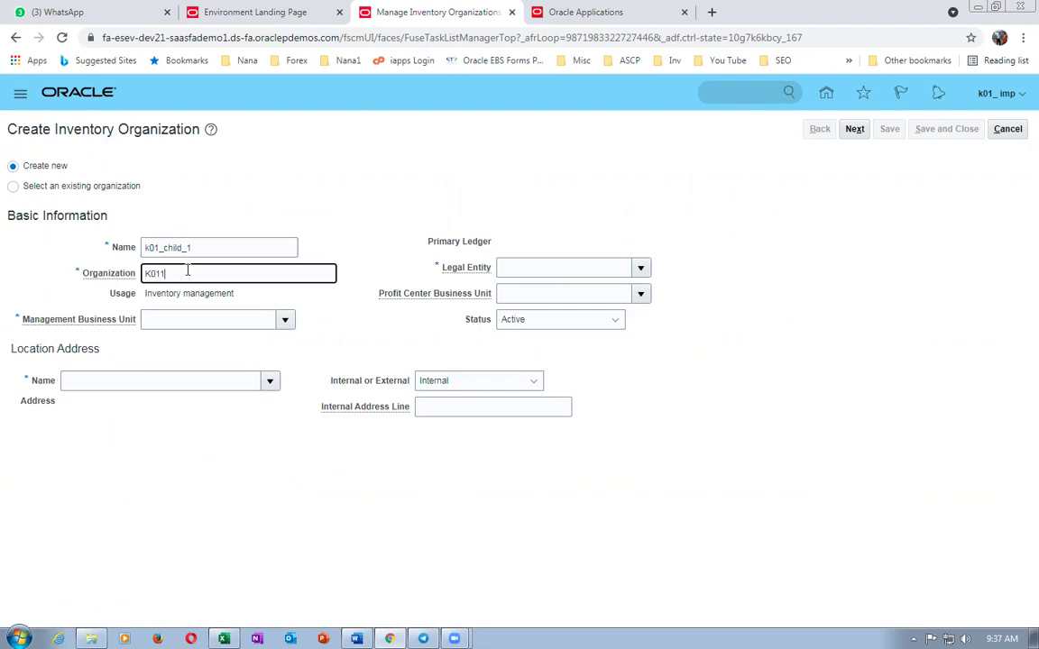
click(178, 321)
text(k01)
key(Tab)
- Set location k01_loc_1, dismiss the missing legal entity error, and enter k01_legal_entity
click(121, 378)
text(k01)
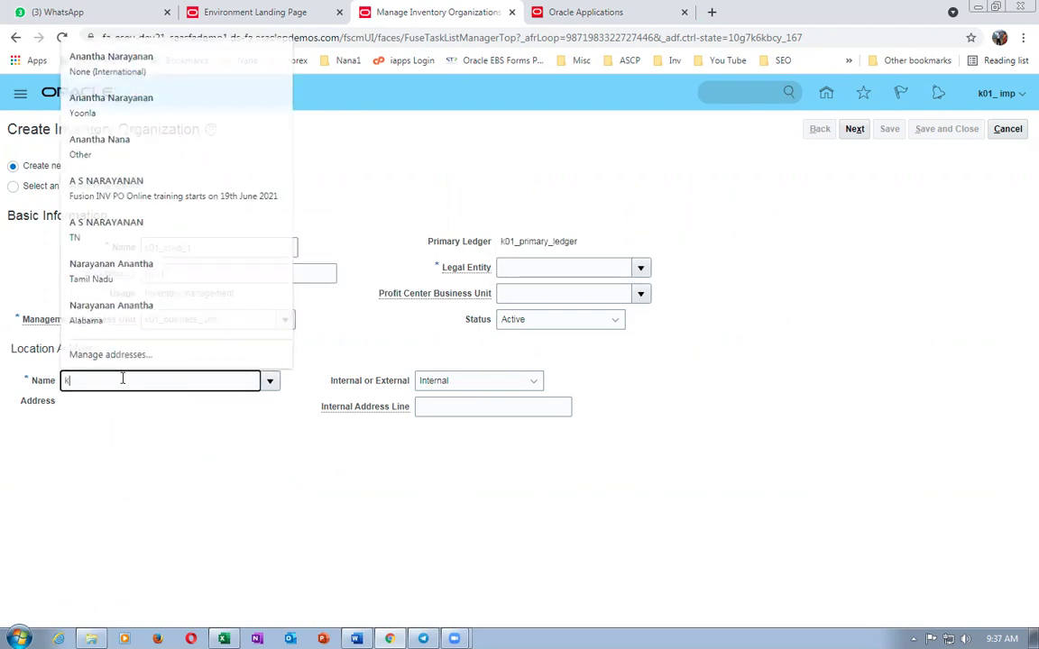
key(Tab)
click(531, 422)
click(581, 476)
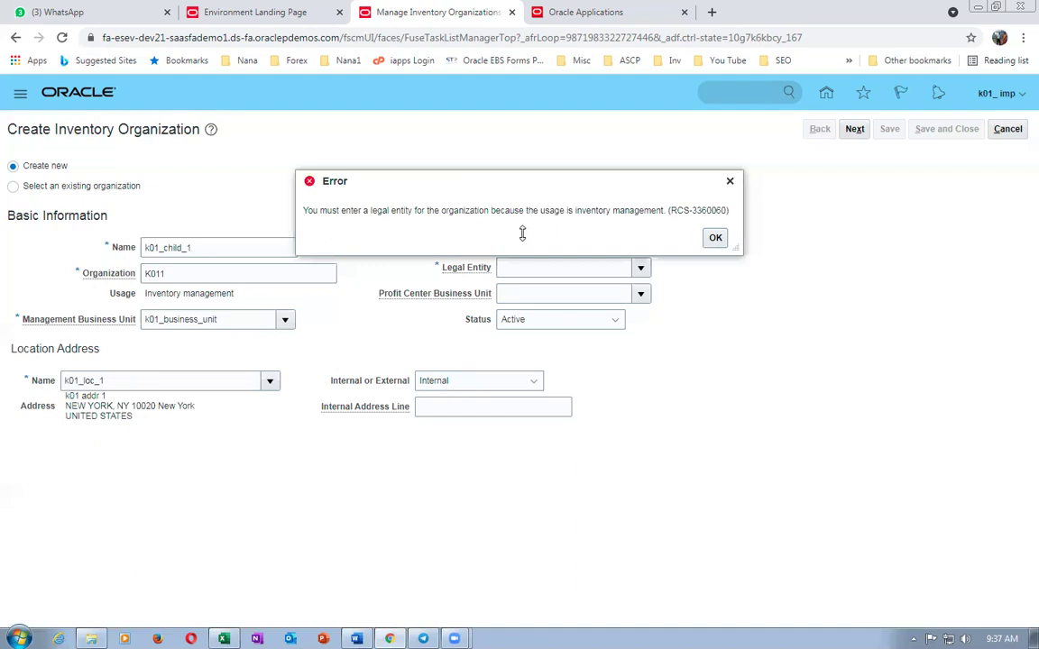
click(711, 237)
click(565, 267)
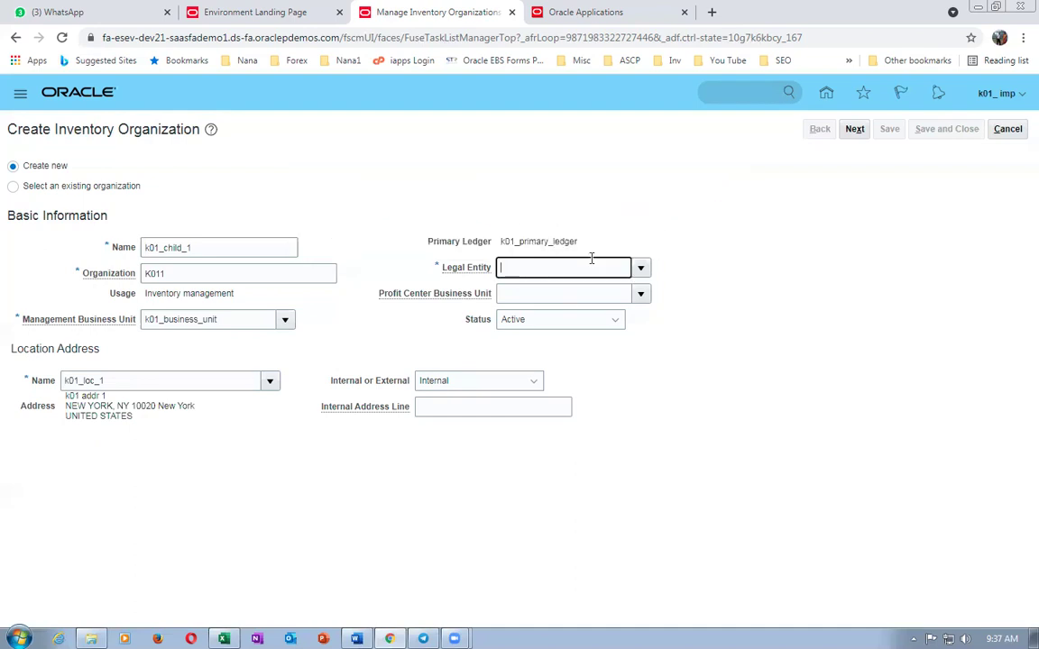
text(k)
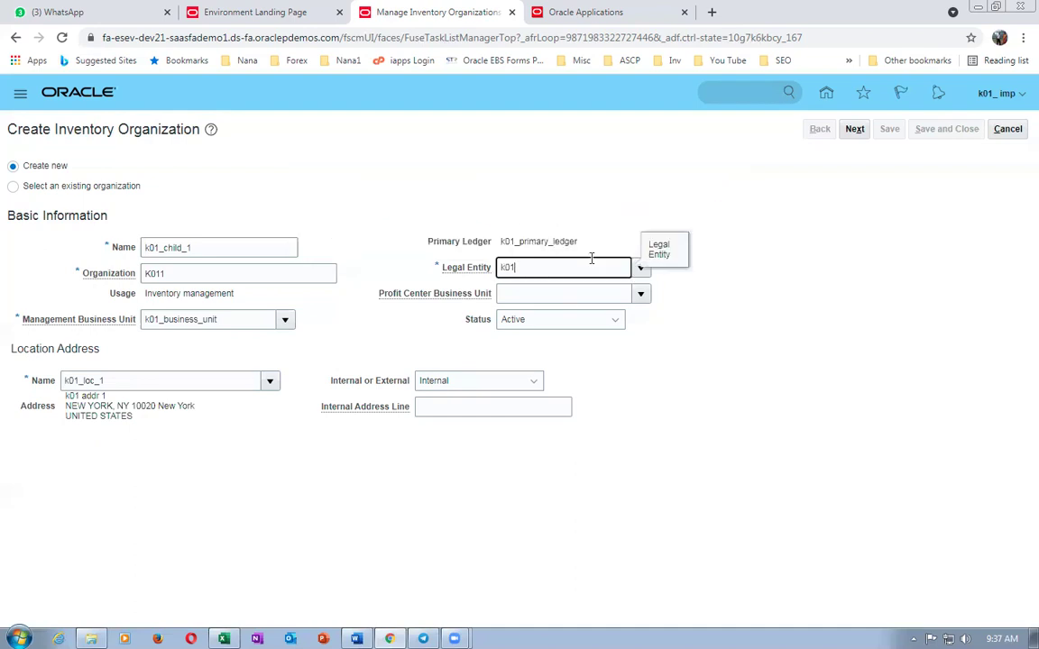
text(01)
key(Tab)
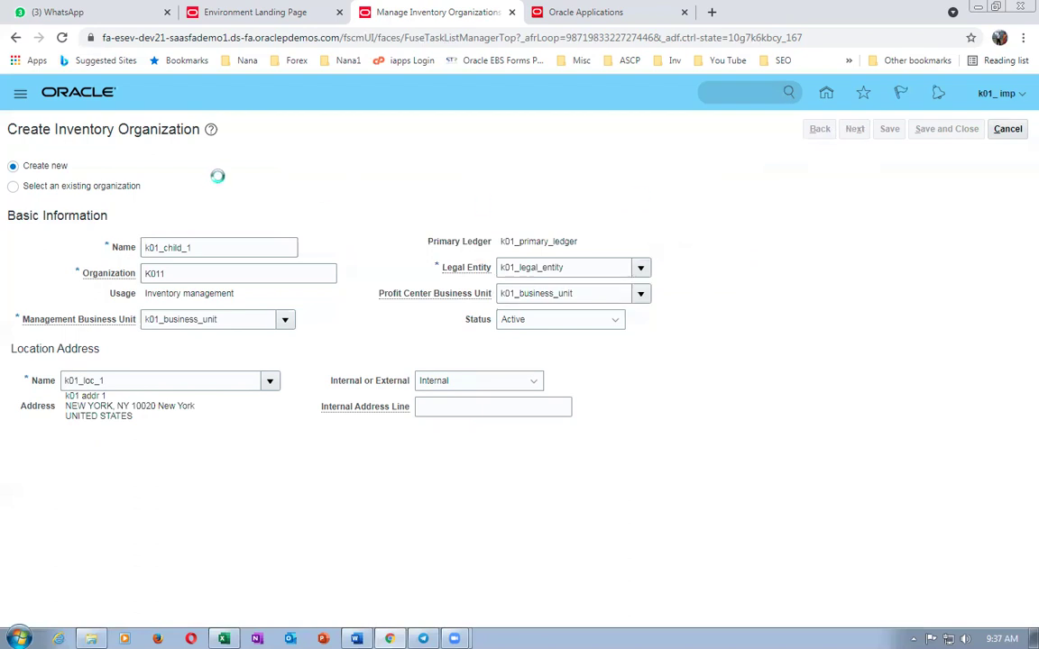
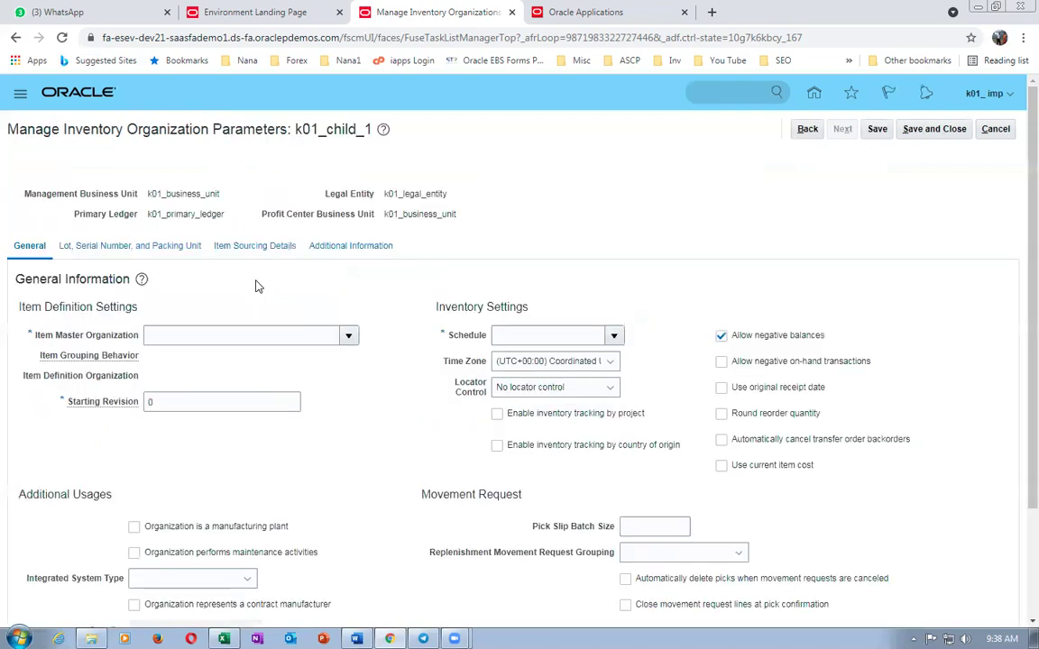
- Set the item master organization to k01_Master-org with Definition Organization grouping behavior
click(220, 333)
text(k01)
key(Tab)
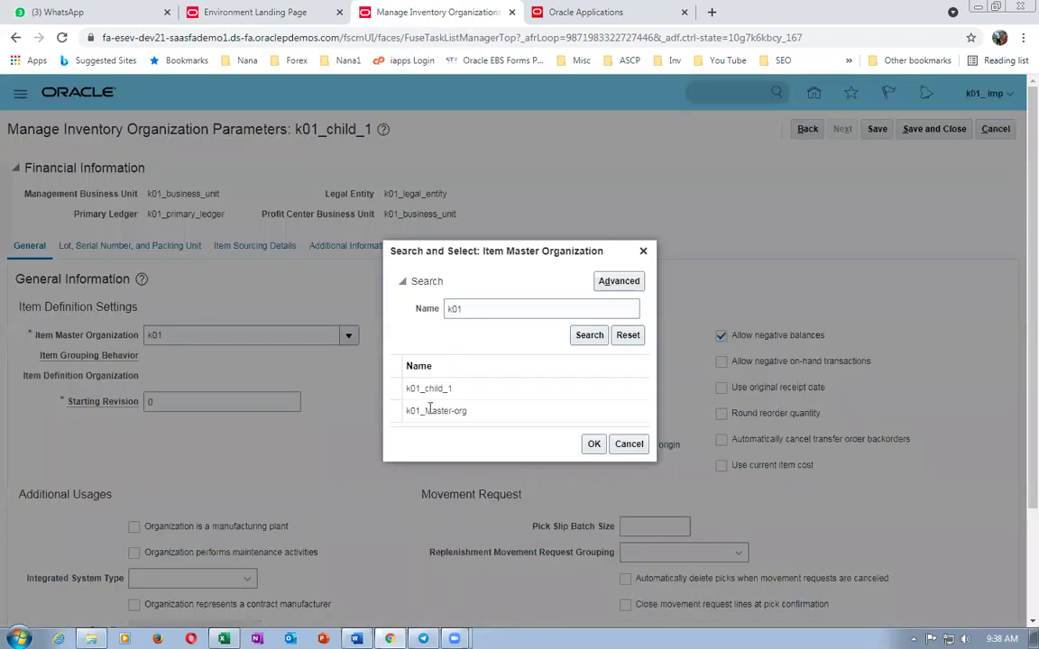
click(445, 410)
click(596, 445)
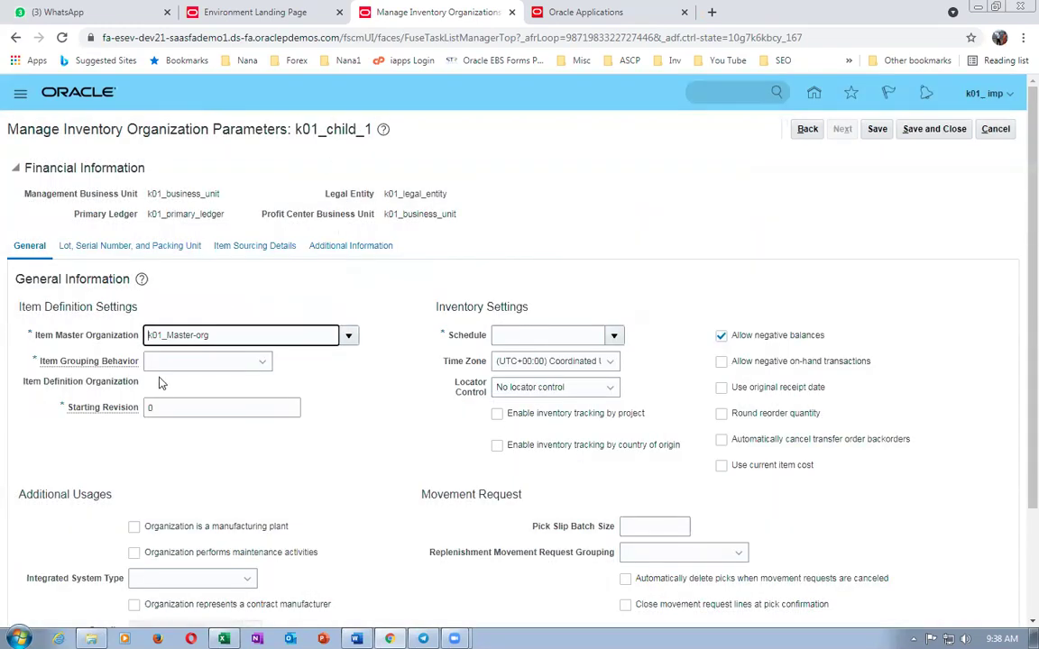
click(163, 362)
click(166, 399)
- Set starting revision A, schedule k01_facility_schdule and subinventory-level locator control, then save
click(150, 407)
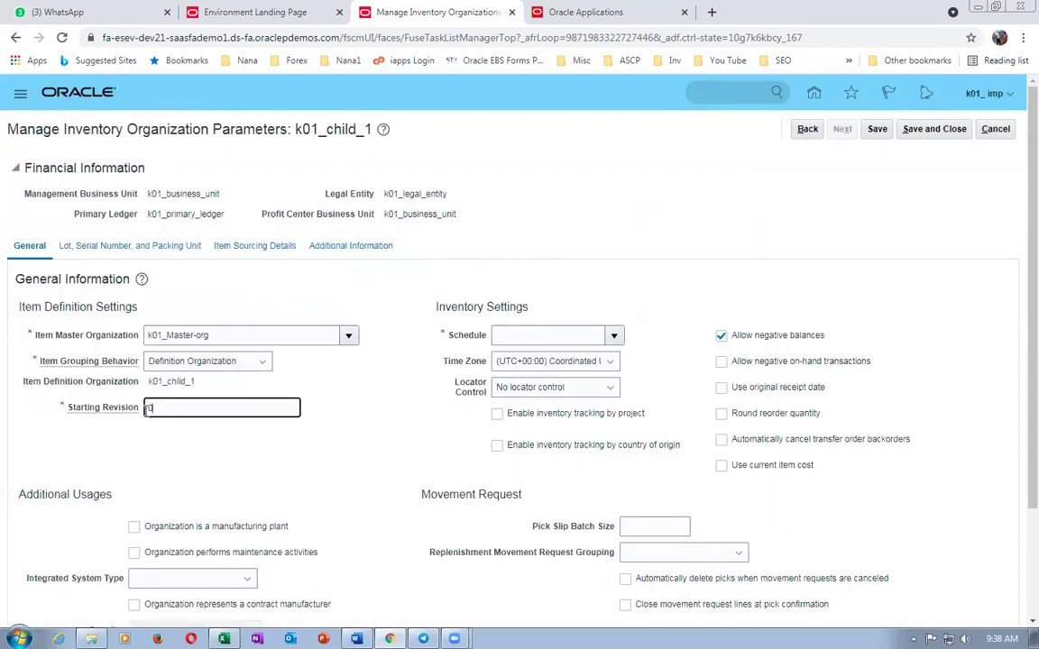
text(A)
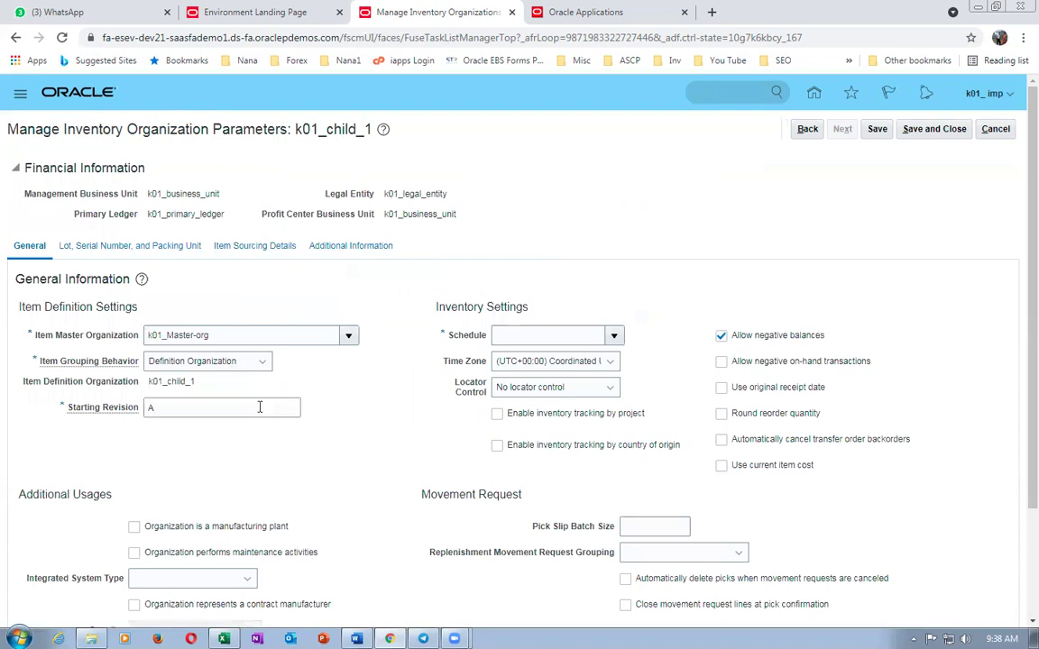
key(Tab)
text(k01)
key(Tab)
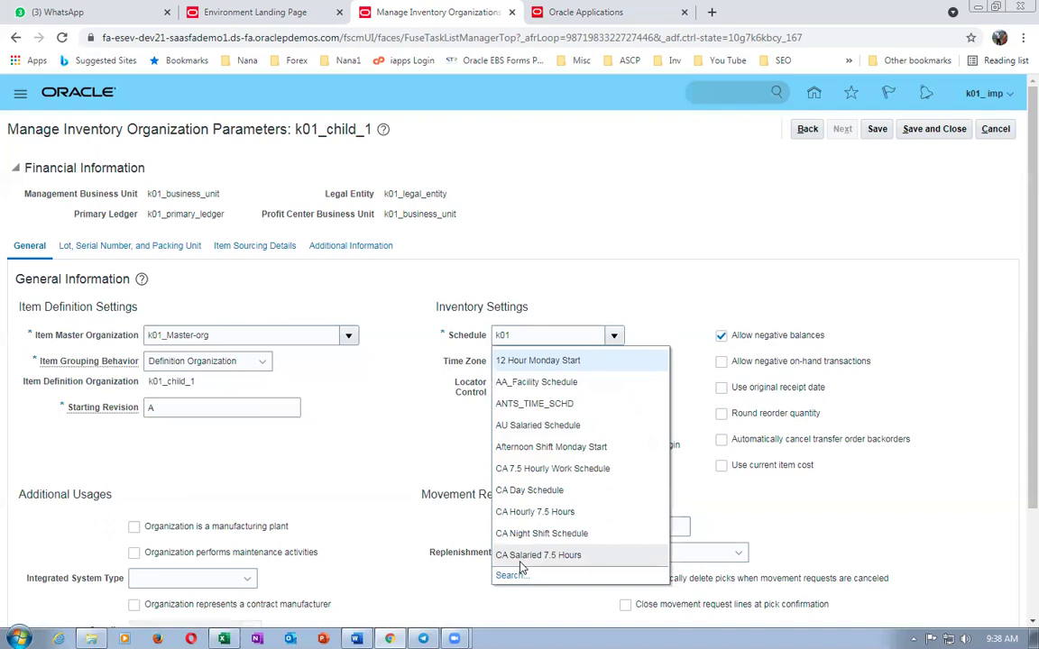
click(514, 579)
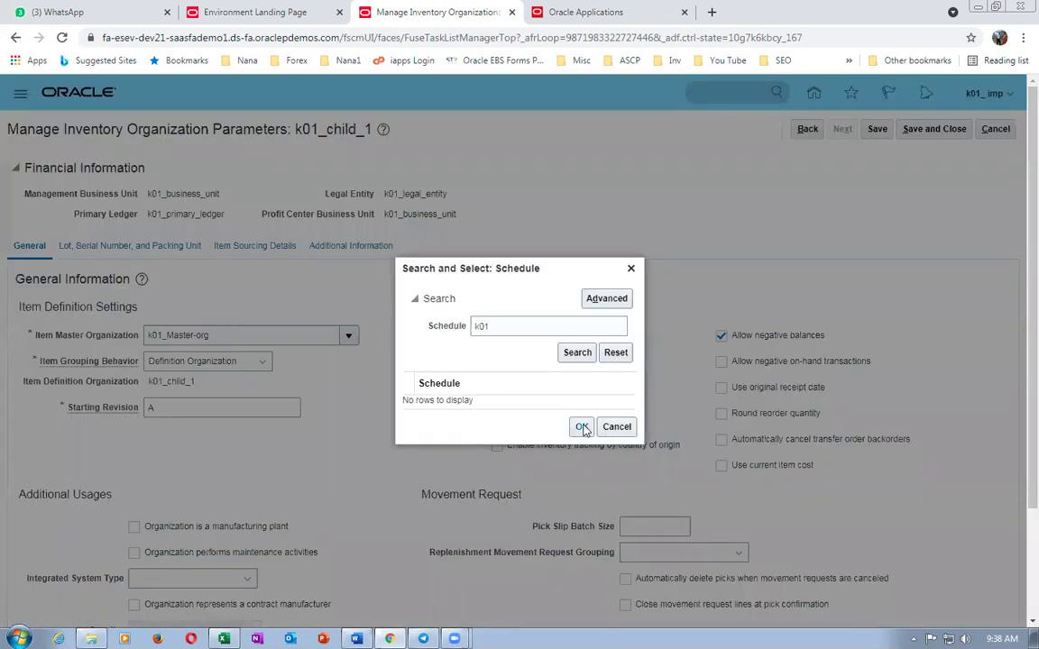
click(585, 360)
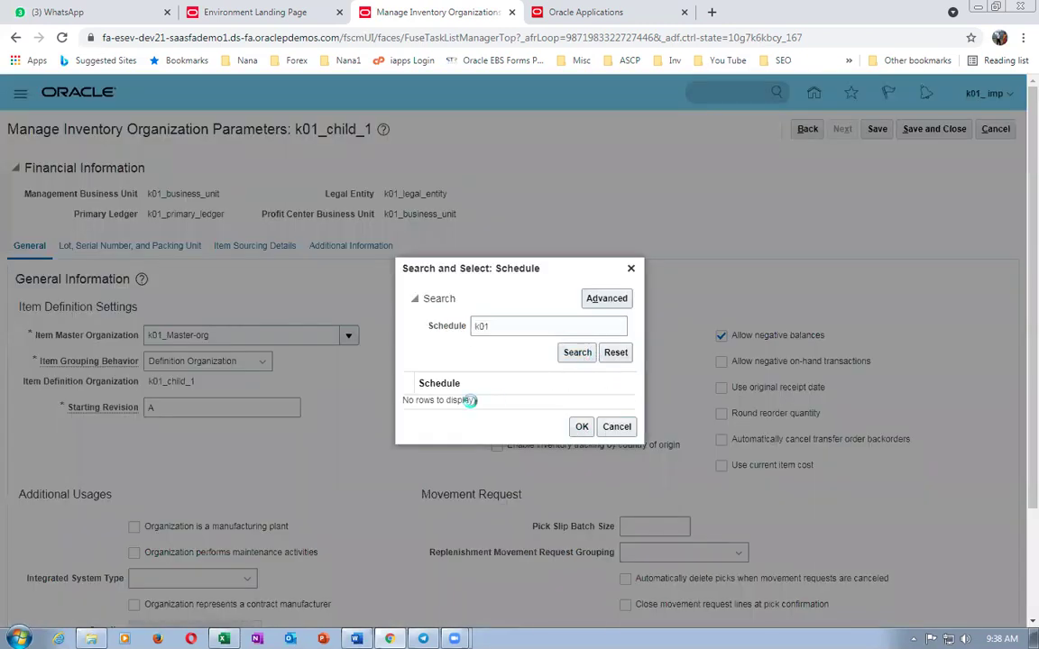
click(572, 433)
click(505, 388)
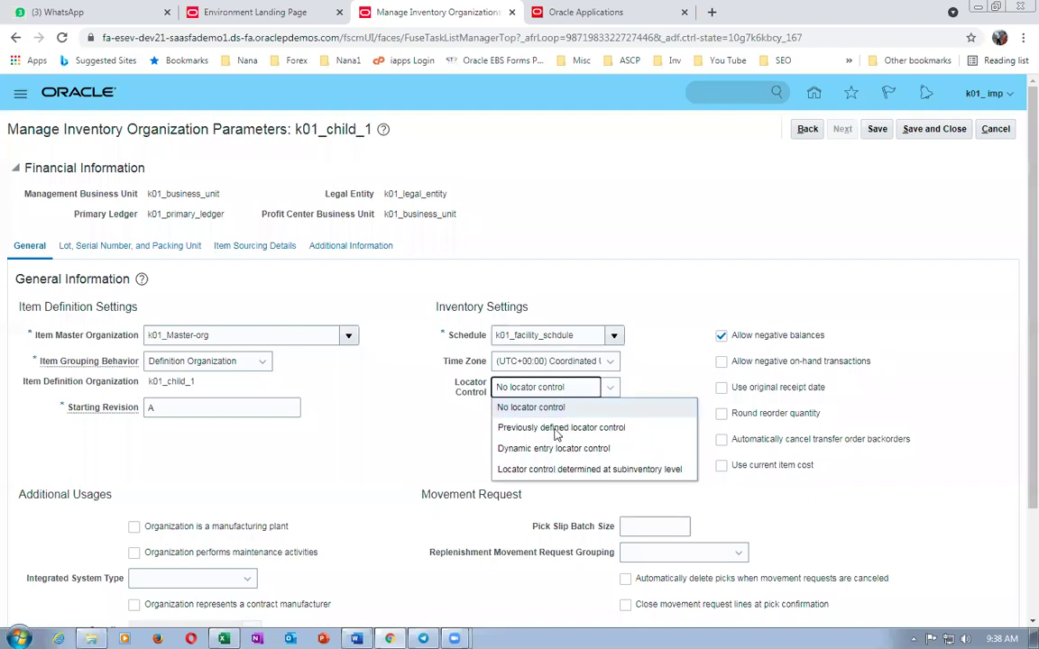
click(541, 470)
click(934, 129)
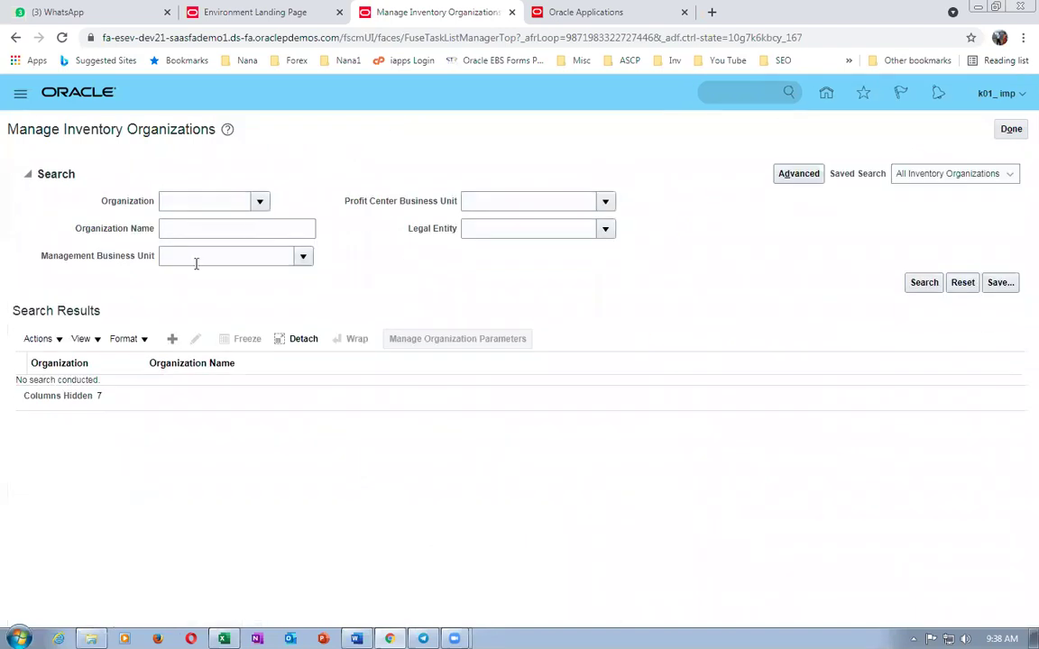
- Start a new inventory organization named k01_child_2 with code K012
click(171, 338)
click(171, 245)
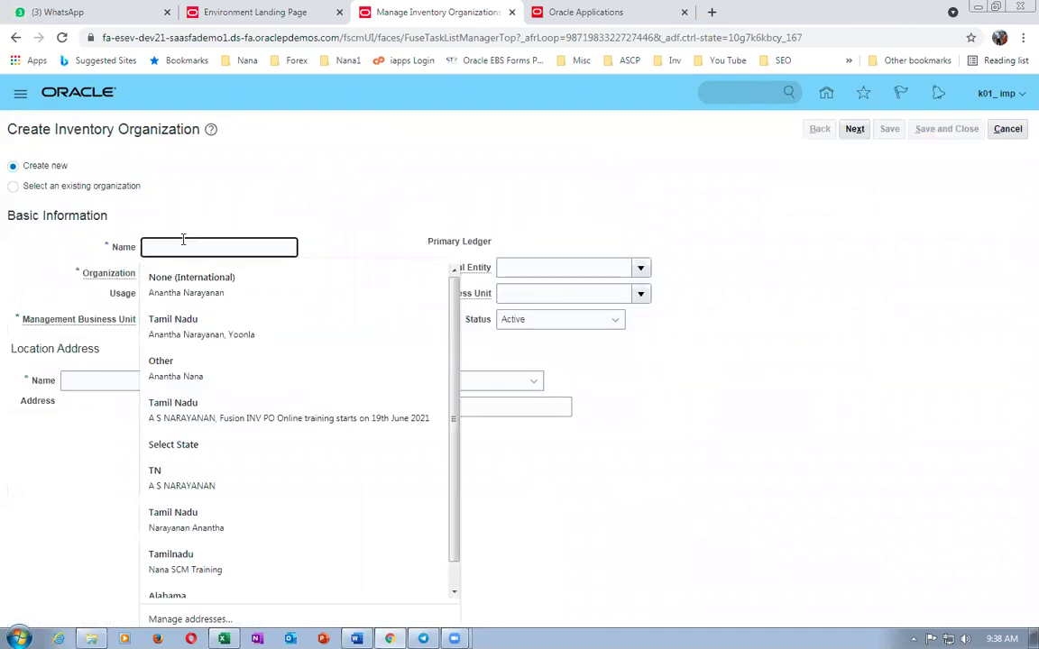
text(k01_child_2)
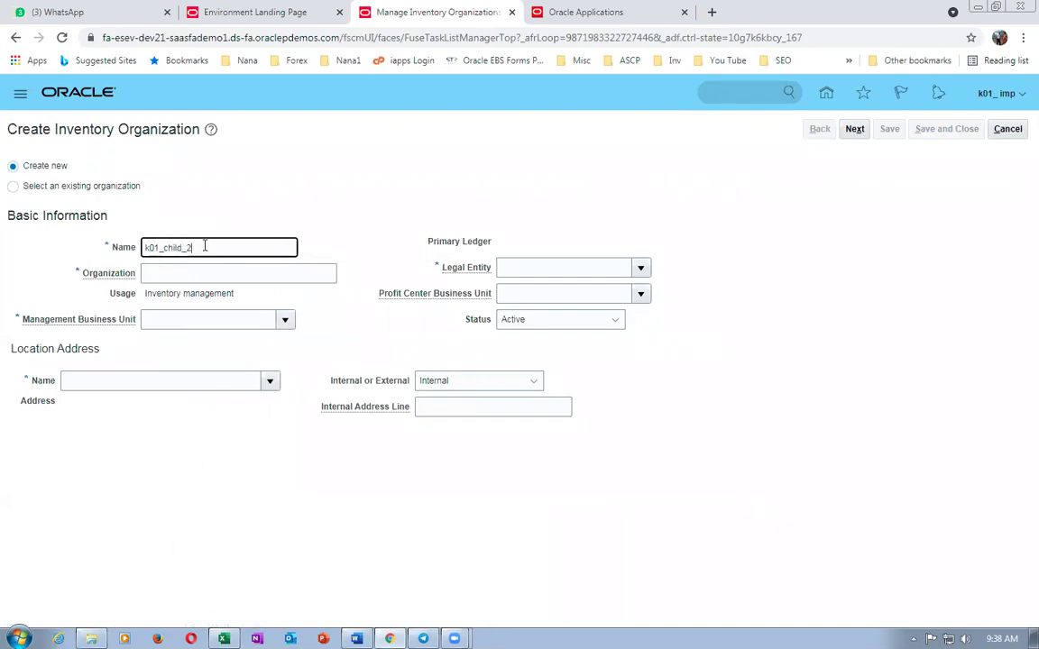
drag(204, 246, 99, 262)
click(178, 275)
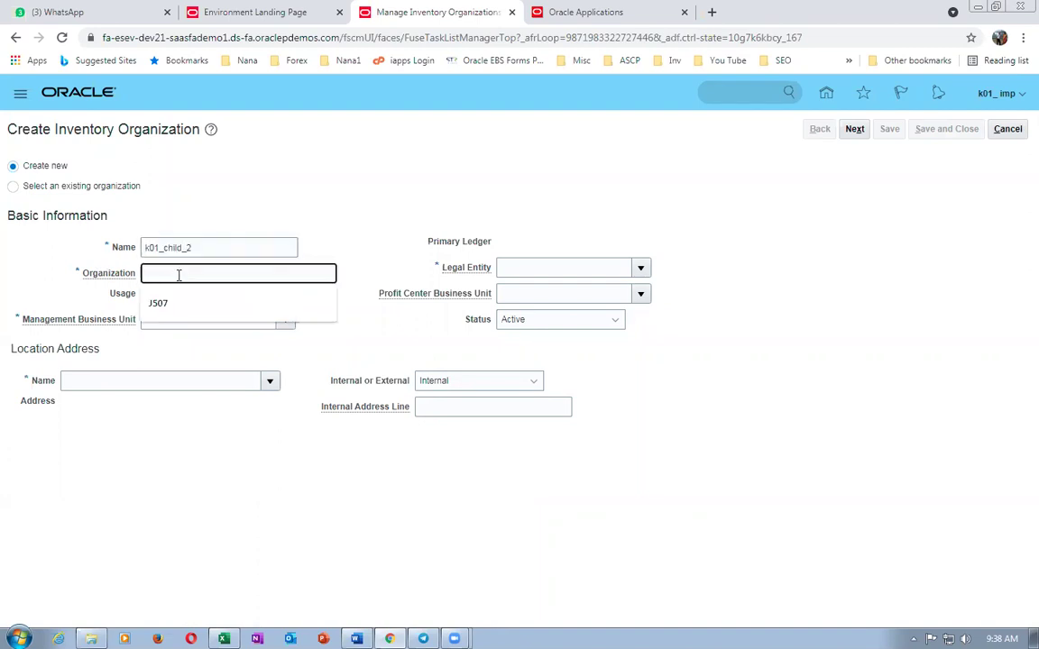
text(K012)
- Set business unit k01_business_unit and location k01_loc_2
click(246, 321)
text(k01)
key(Tab)
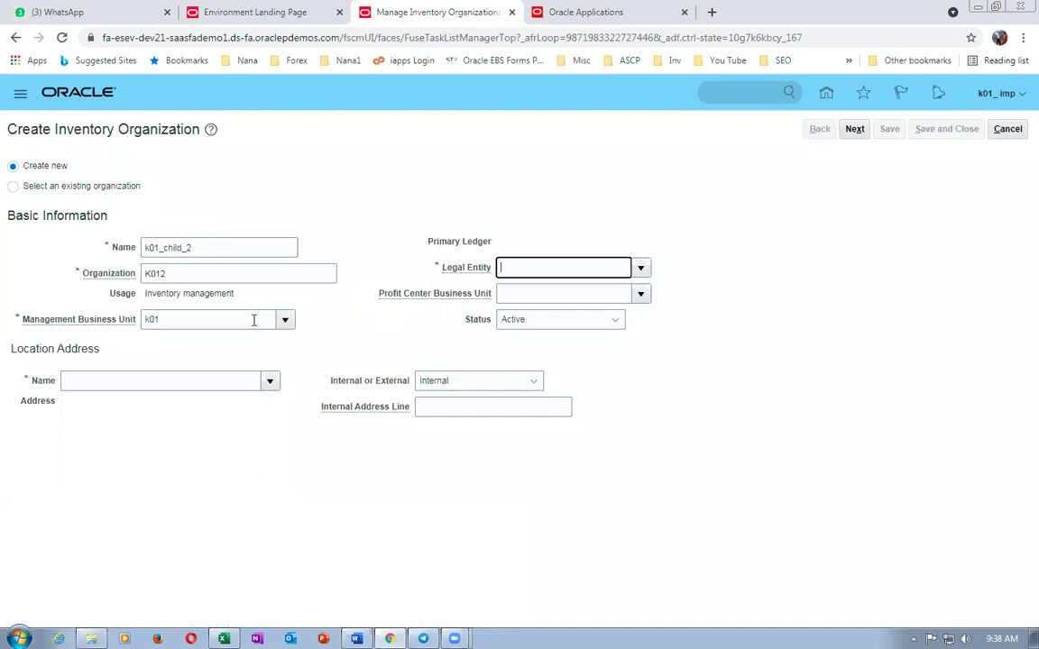
click(156, 380)
text(k01)
key(Tab)
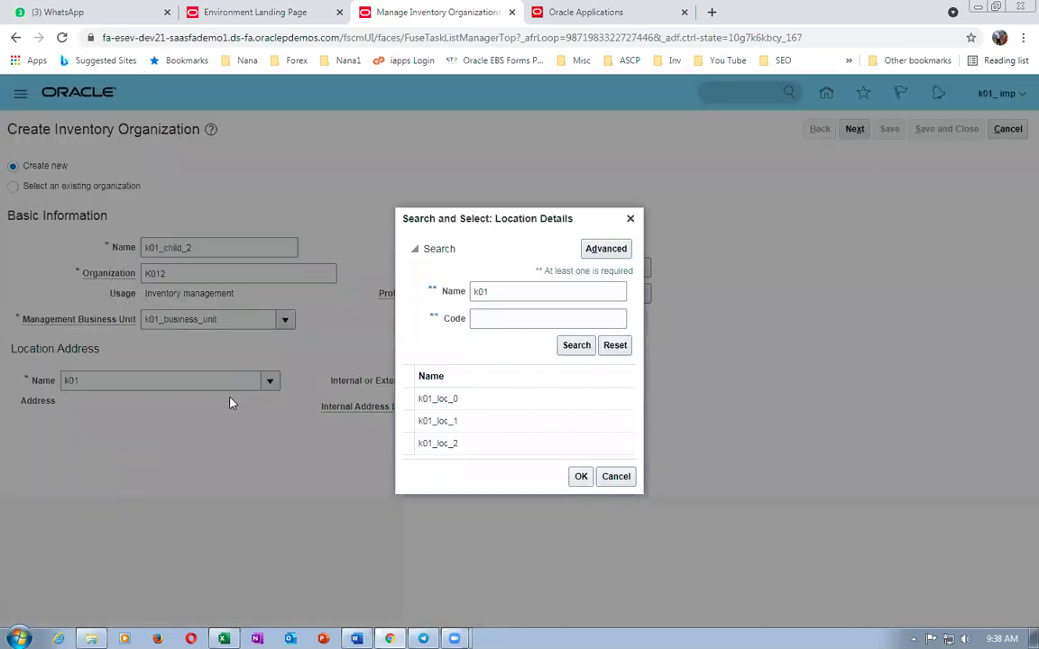
click(424, 443)
click(578, 478)
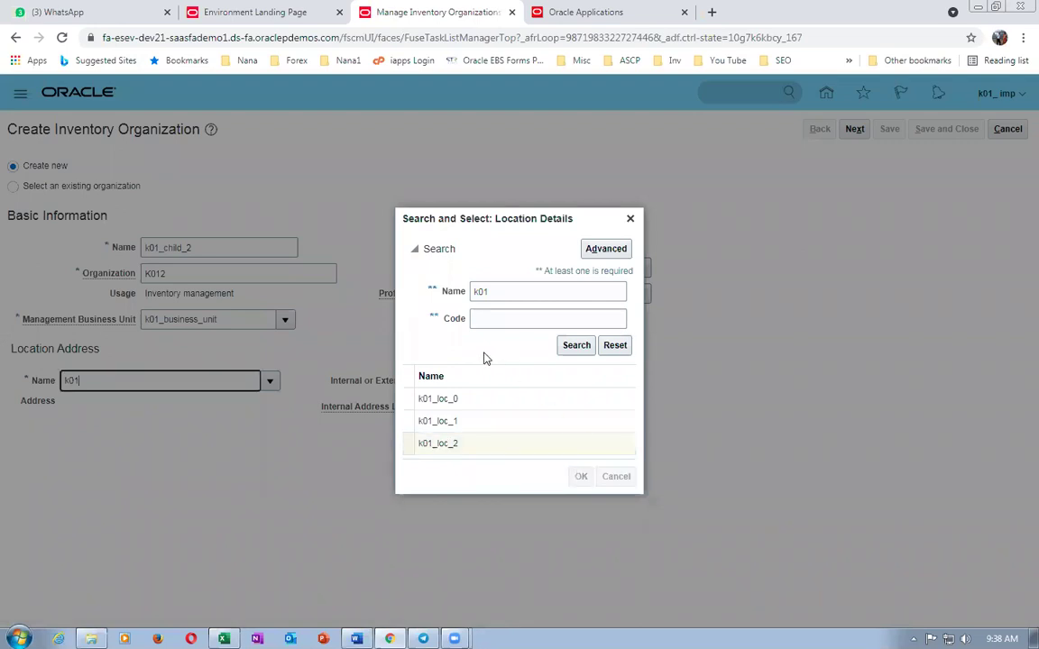
- Set legal entity k01_legal_entity and continue to the parameters page
click(516, 267)
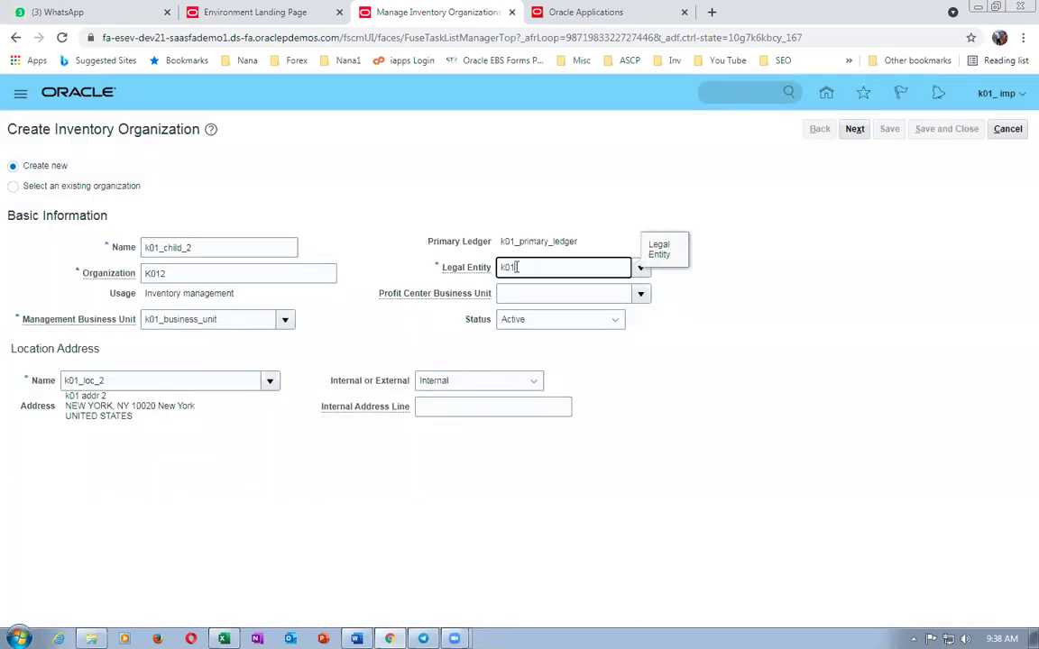
text(k01)
key(Tab)
click(855, 132)
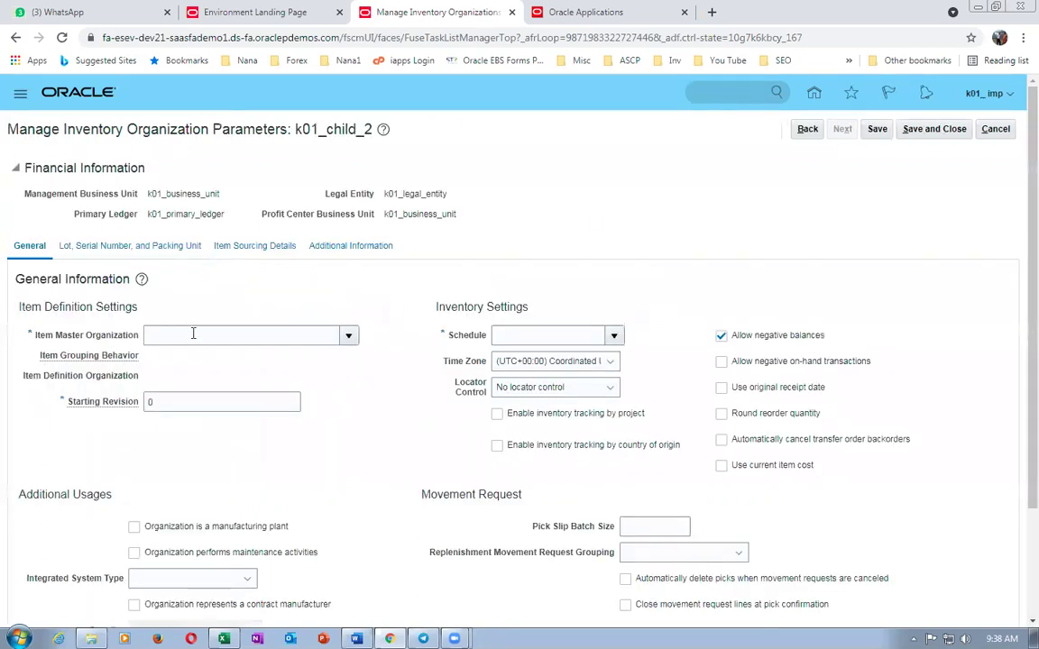
- Set k01_child_2's item master to k01_Master-org with Definition Organization grouping
click(196, 333)
text(k01)
key(Tab)
click(433, 411)
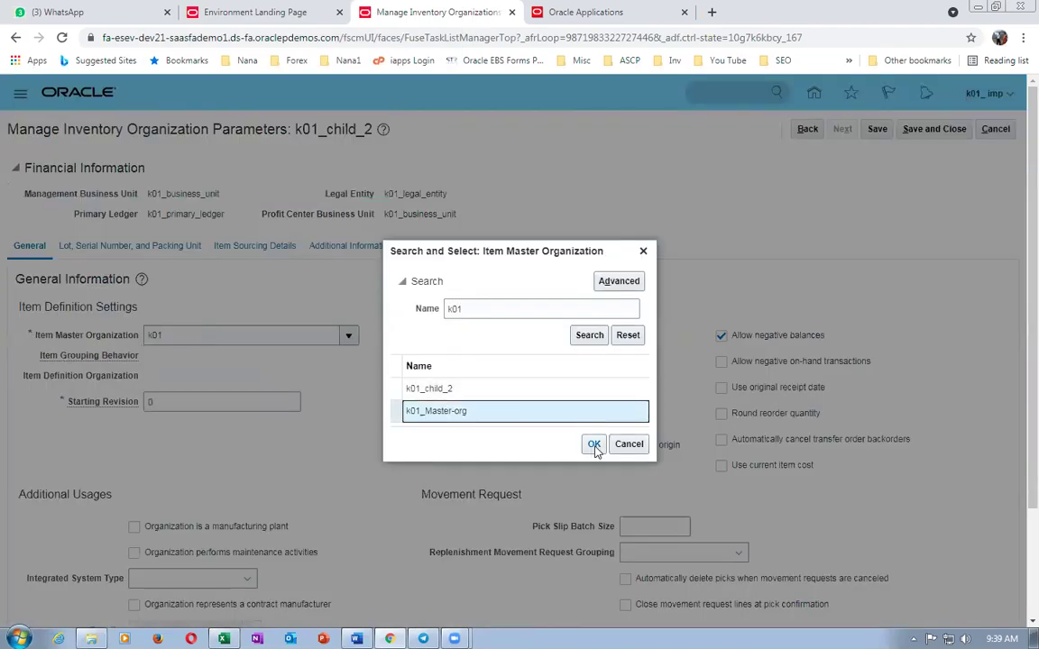
click(594, 444)
click(177, 361)
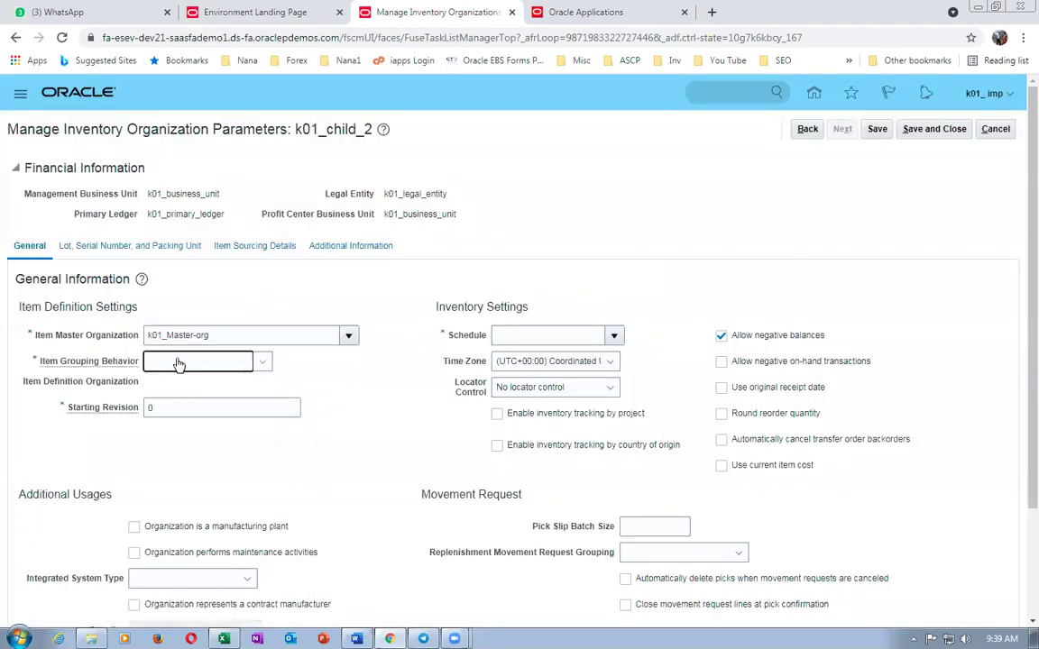
key(Tab)
- Set starting revision A, schedule k01_facility_schdule and subinventory-level locator control, then save
text(A)
key(Tab)
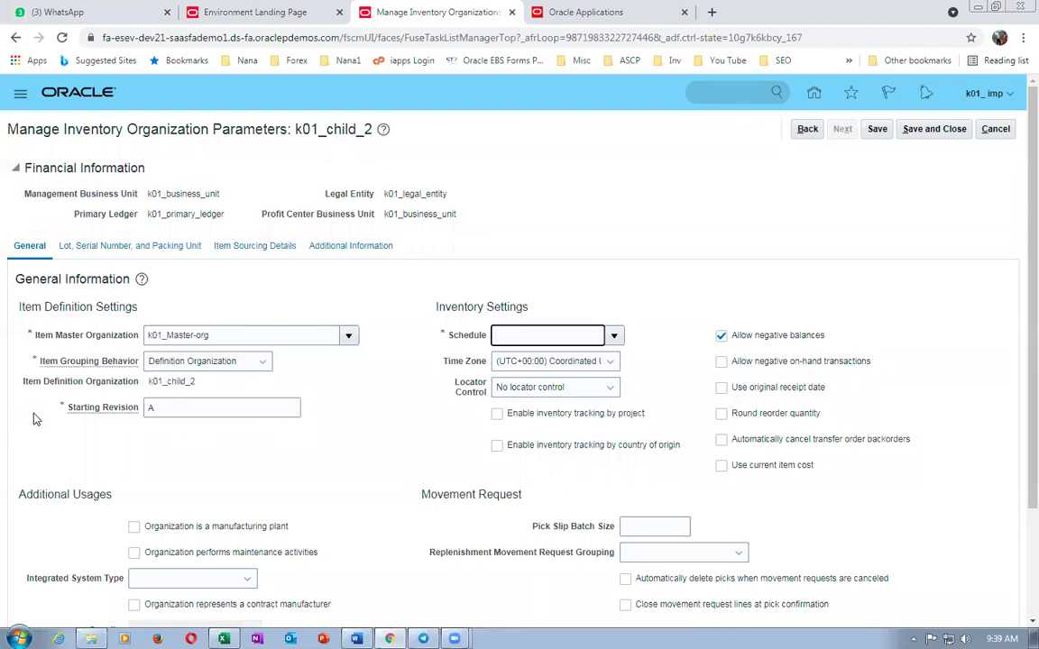
text(k01)
key(Tab)
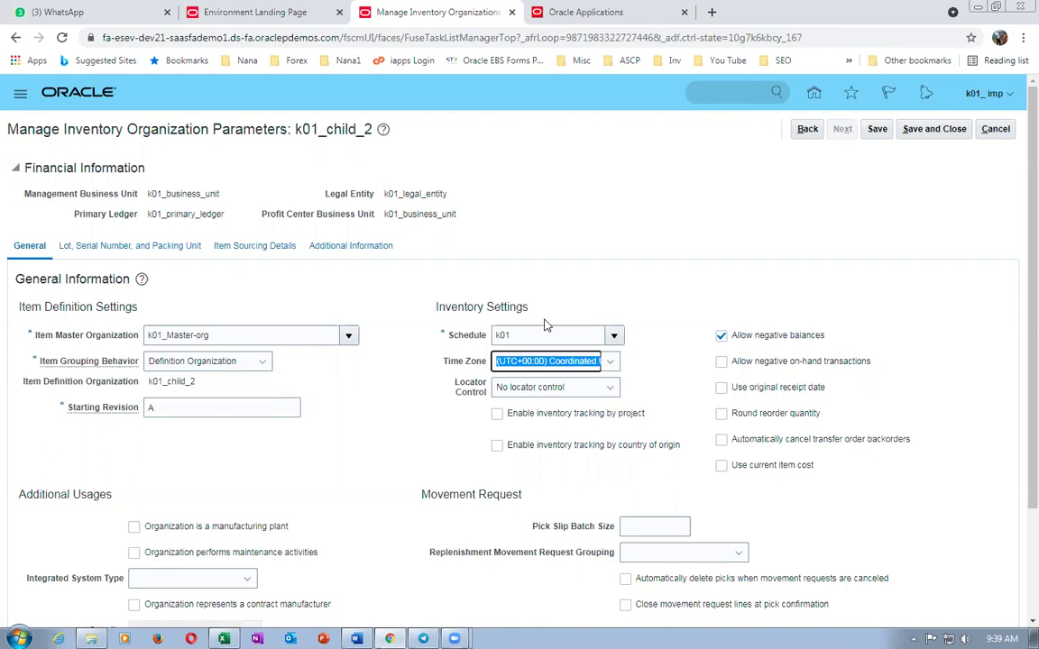
click(570, 335)
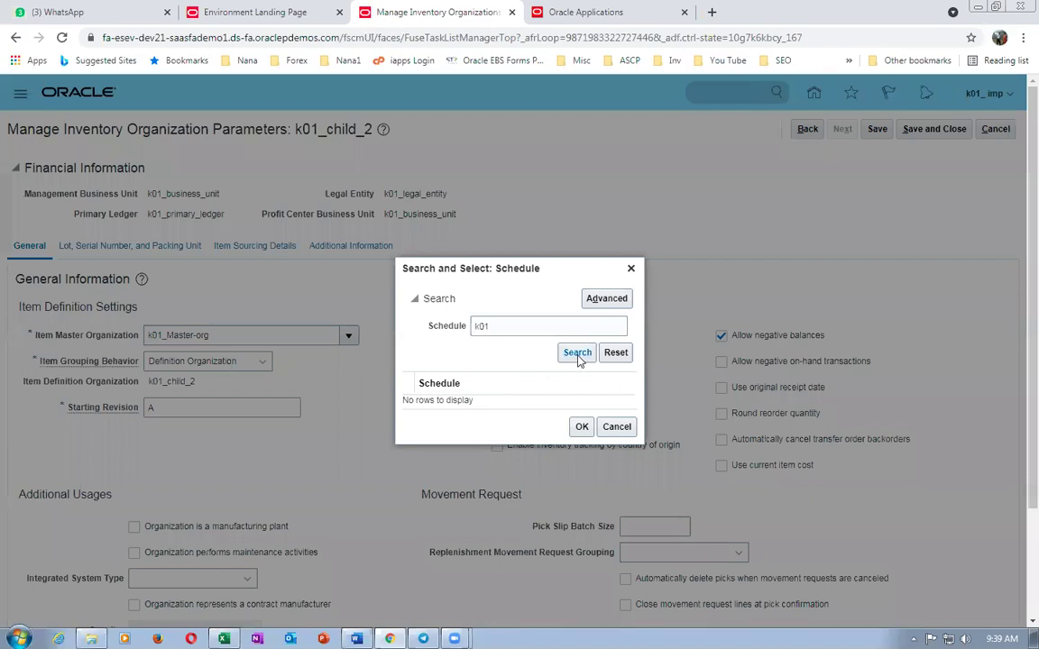
click(577, 352)
click(582, 433)
click(552, 389)
click(560, 470)
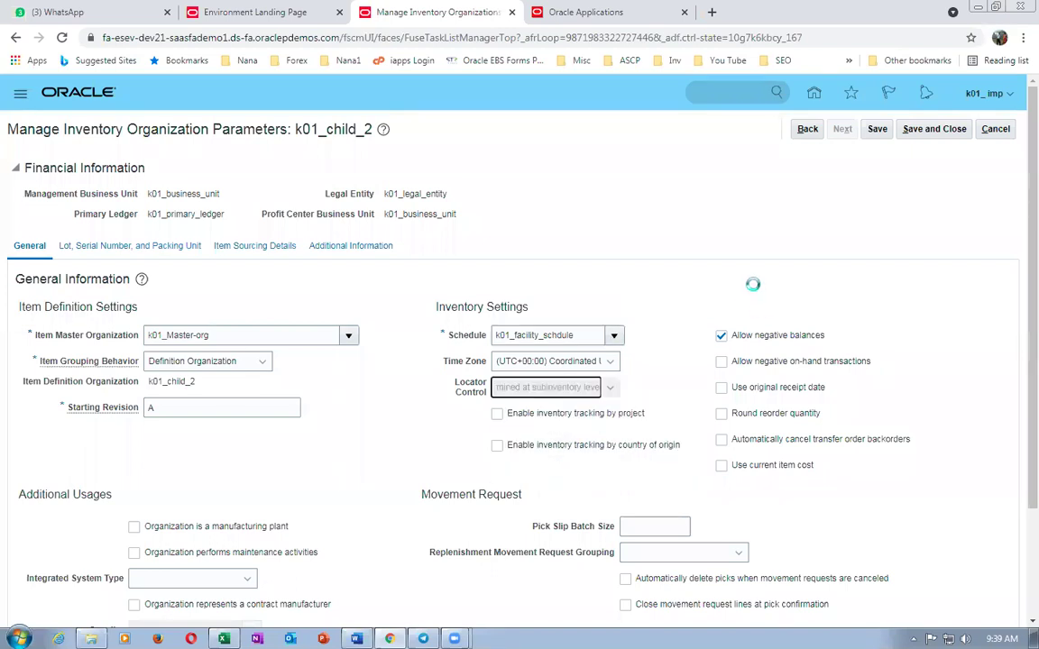
click(934, 132)
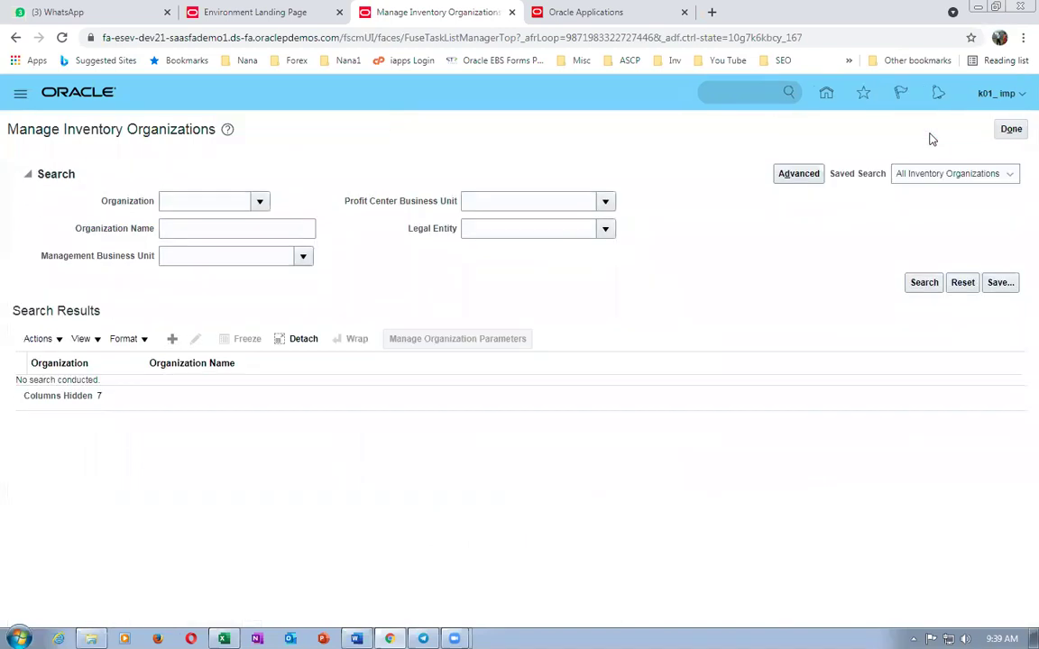
- Search organizations for k01 to confirm K010, K011 and K012 exist, then finish
click(217, 229)
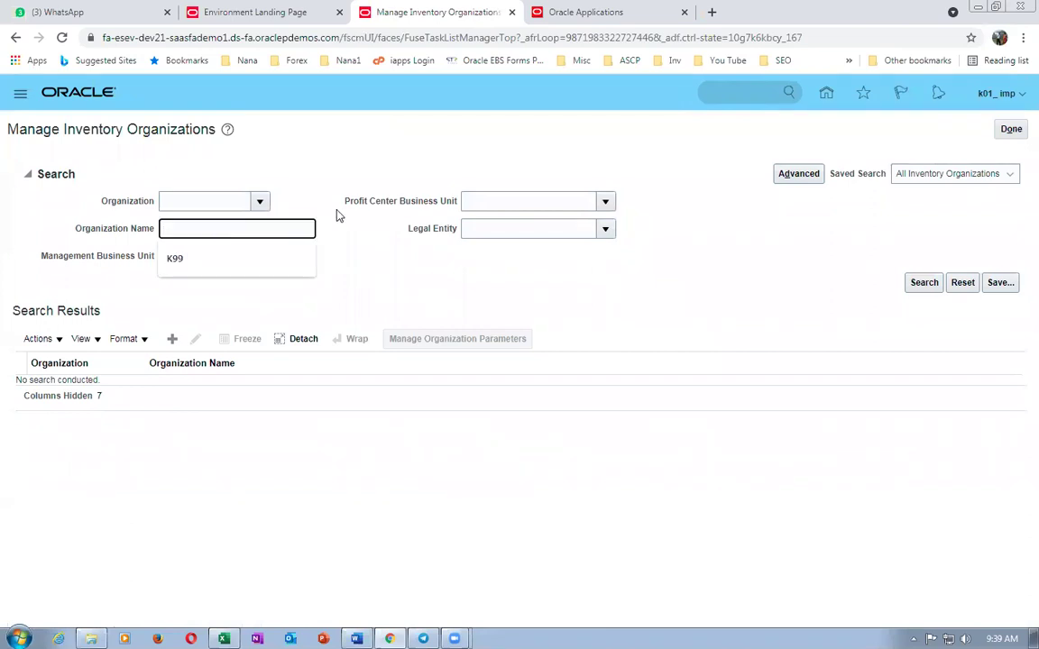
text(k01)
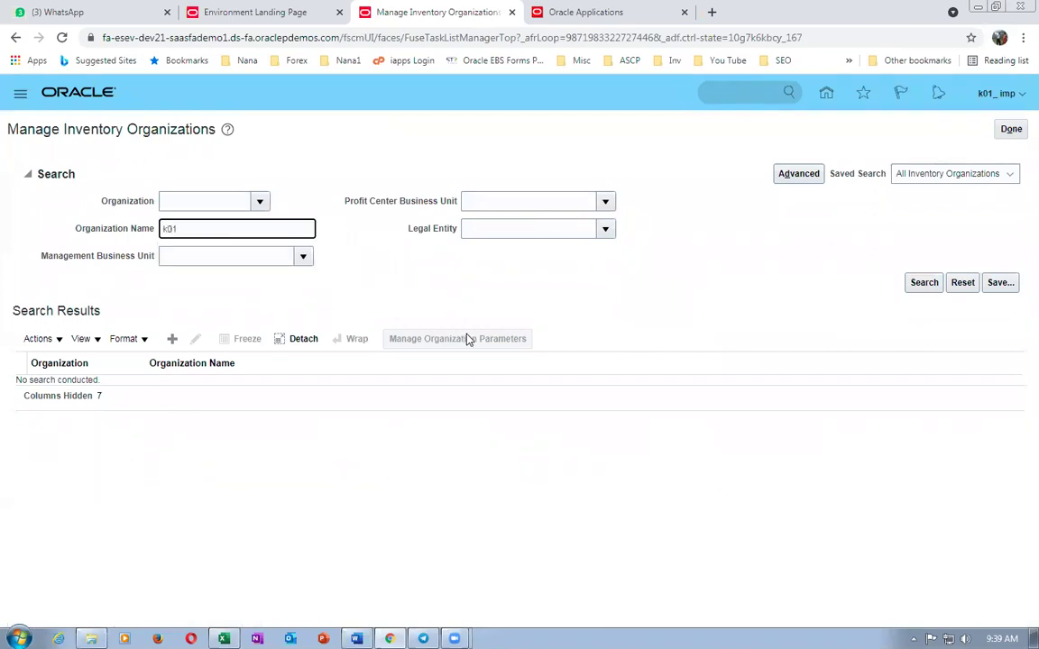
key(Return)
click(1011, 129)
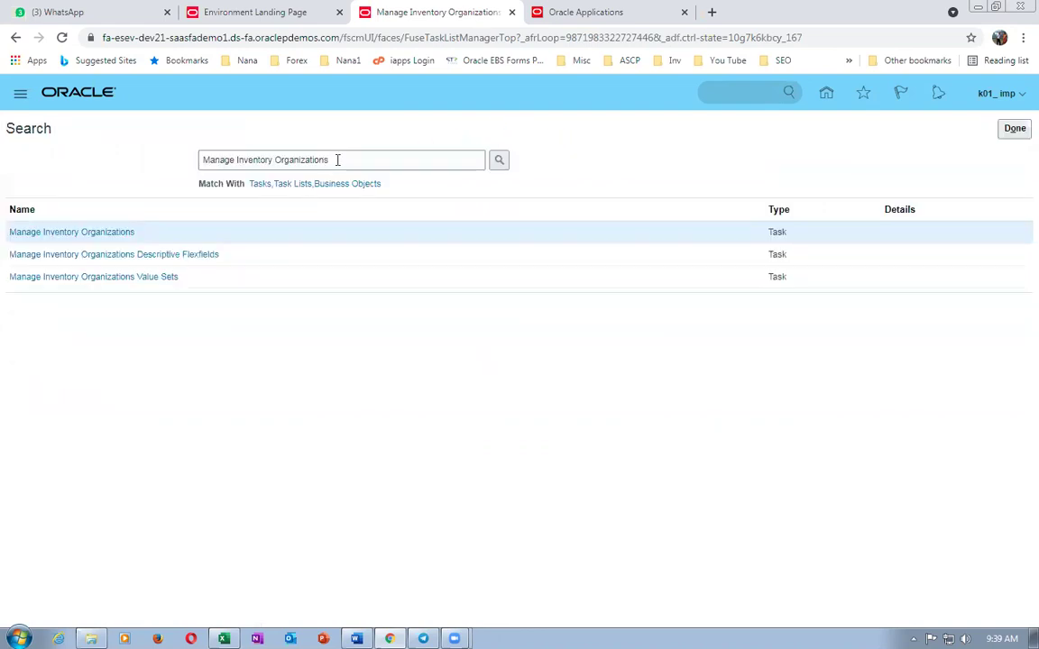
- Search setup tasks for man%locations% and open Manage Locations
text(man%loca)
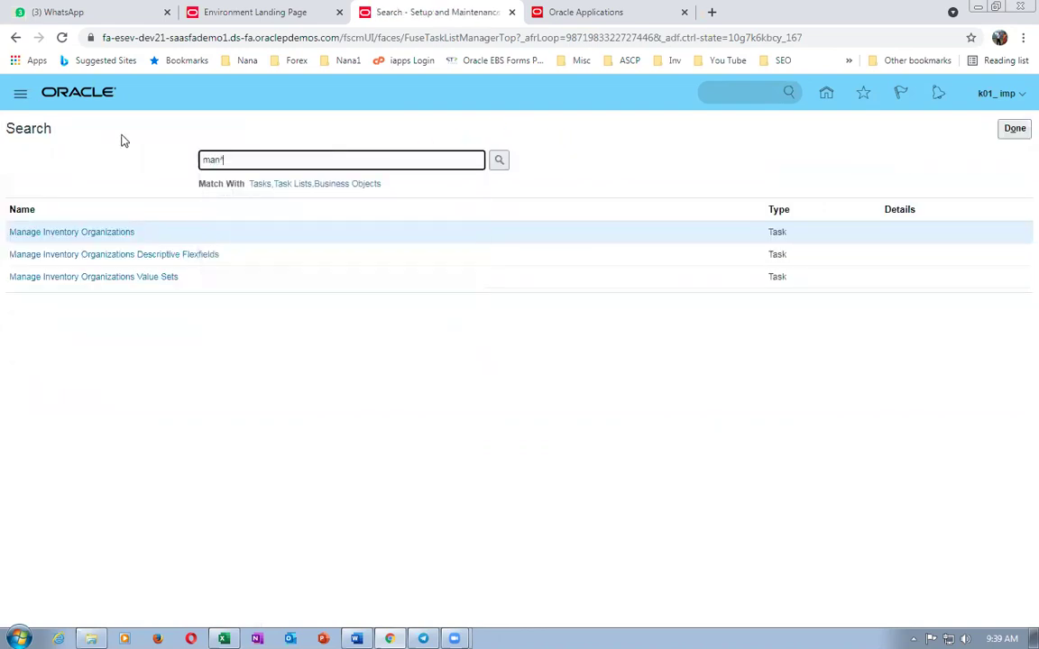
text(tions%)
key(Return)
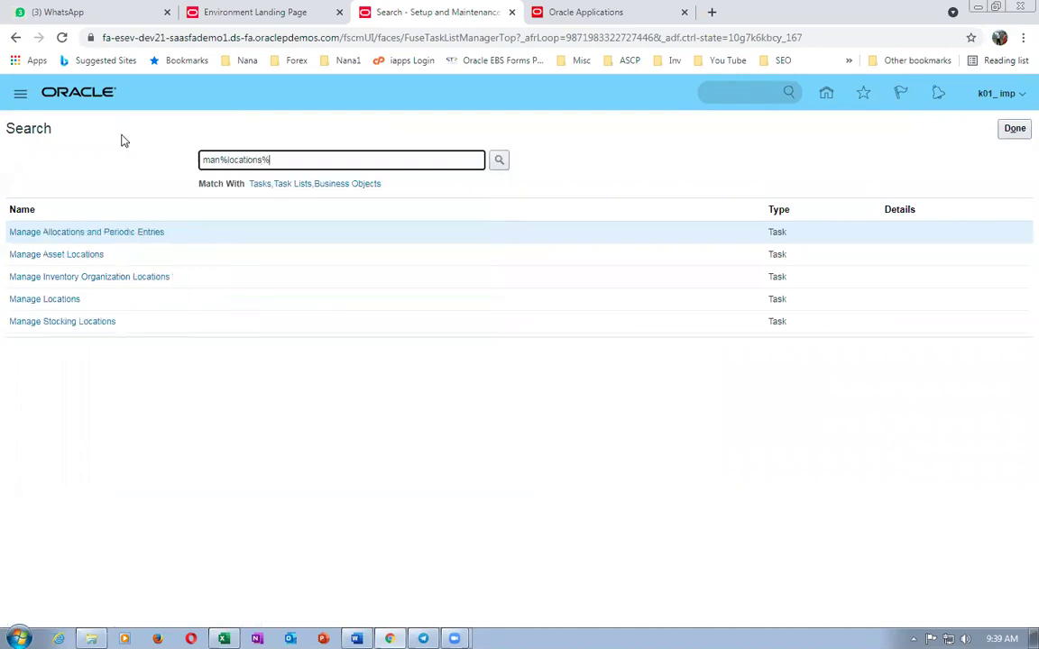
click(60, 300)
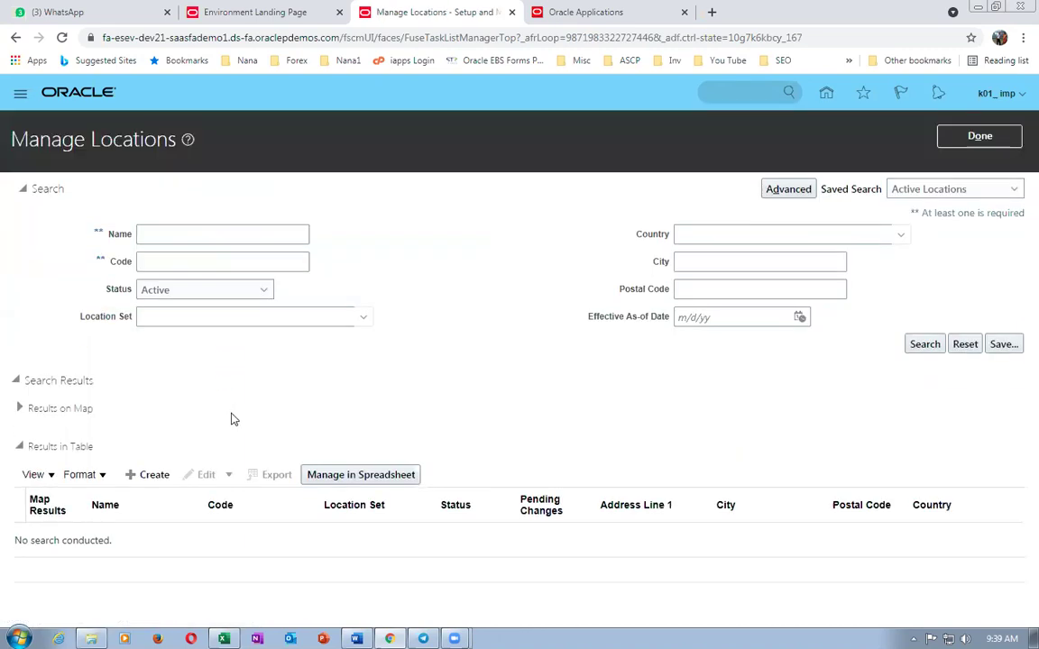
- Find k01 locations and start a dated update of k01_loc_0 effective 6/26/21
click(176, 233)
text(k01)
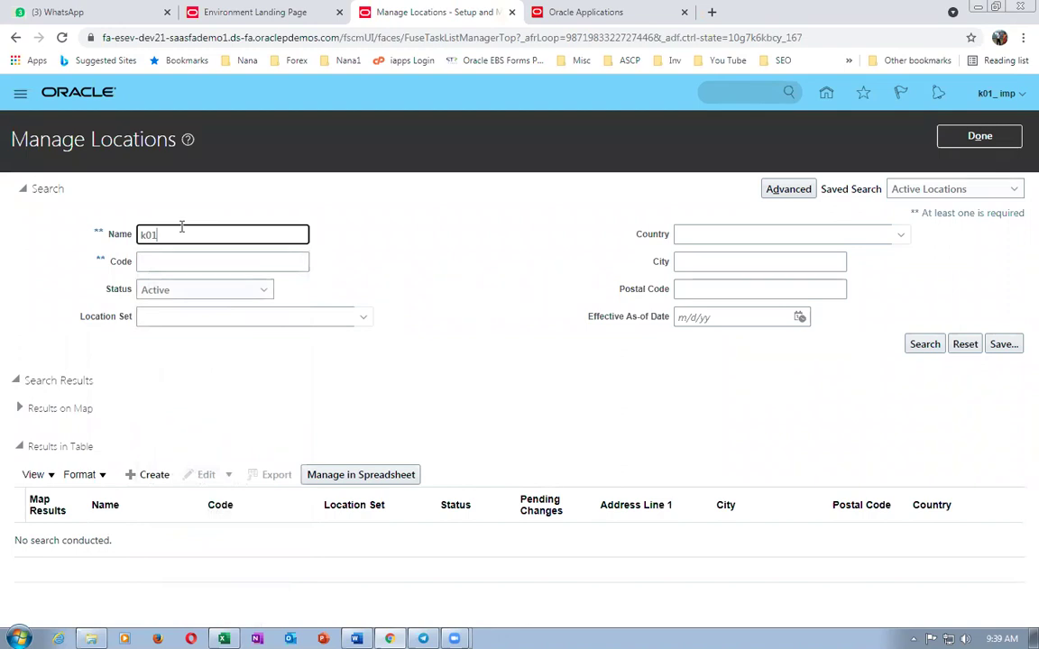
key(Return)
scroll(133, 435, down, 1)
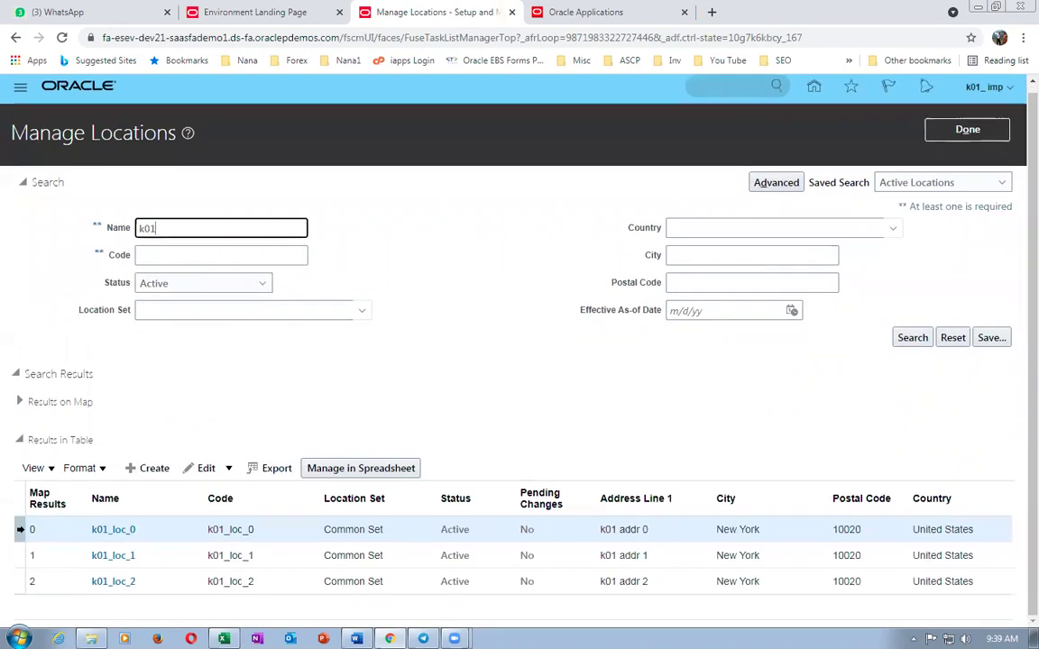
click(207, 470)
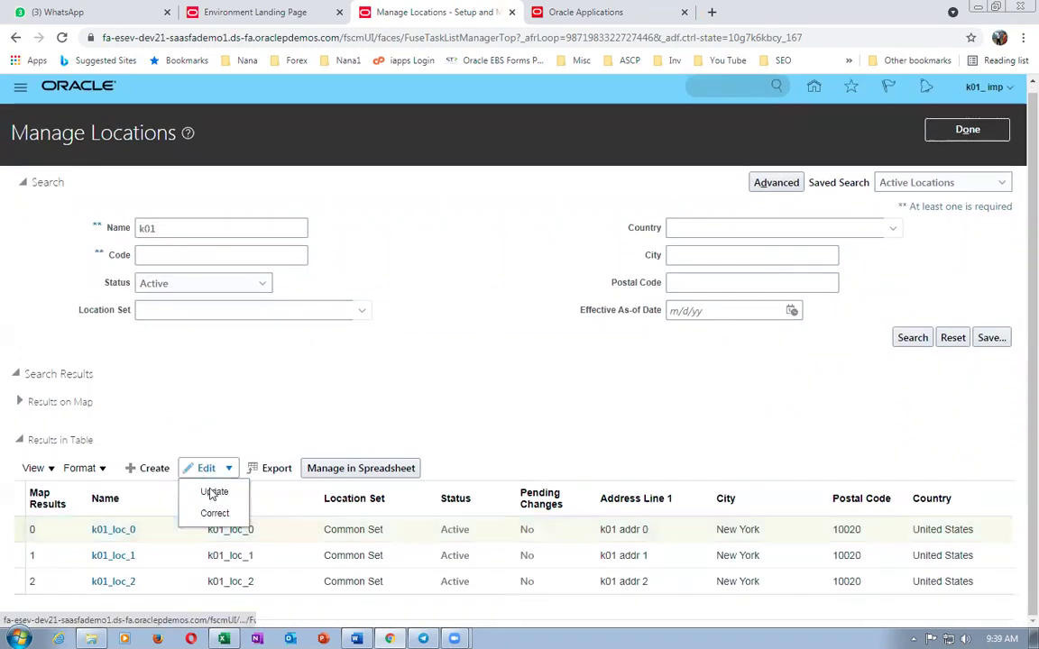
click(213, 492)
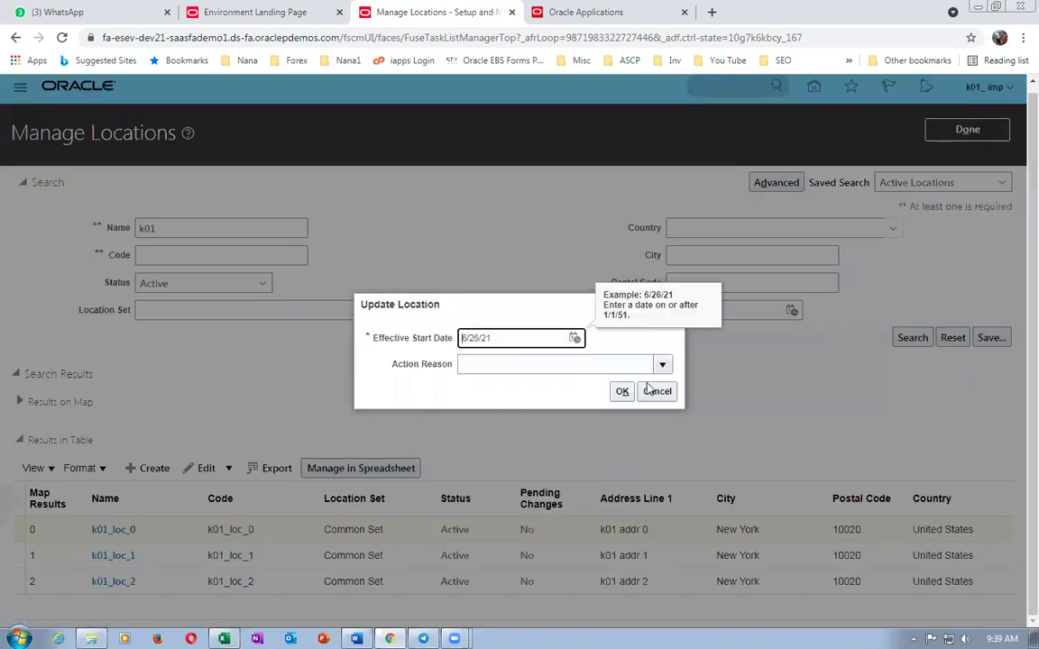
click(623, 393)
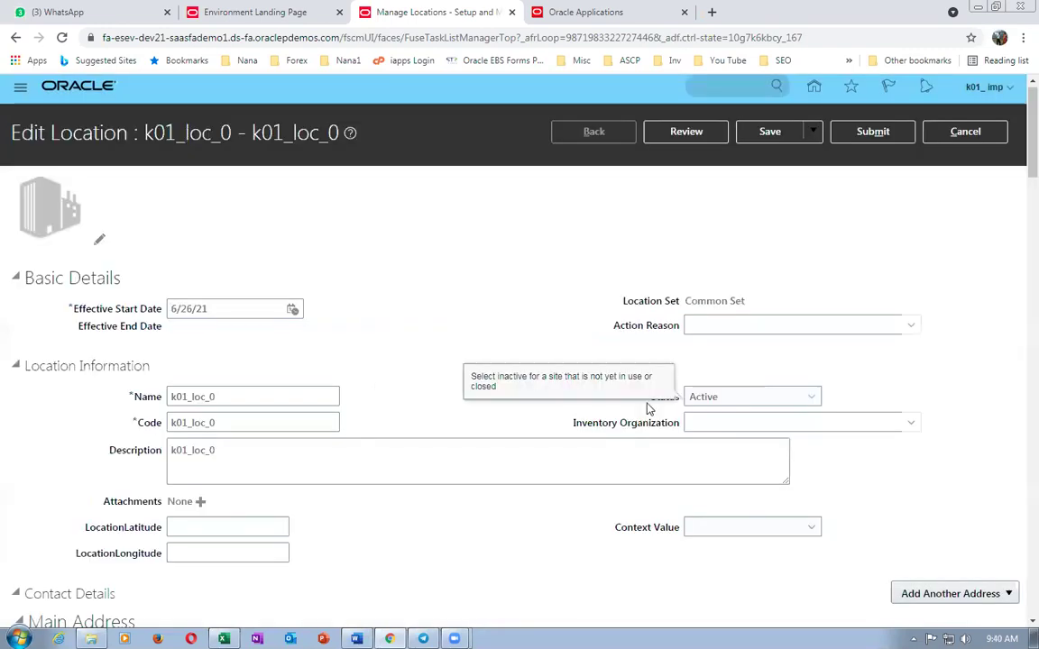
- Assign inventory organization k01_Master-org to k01_loc_0 and submit the change
click(721, 421)
text(k01)
key(Tab)
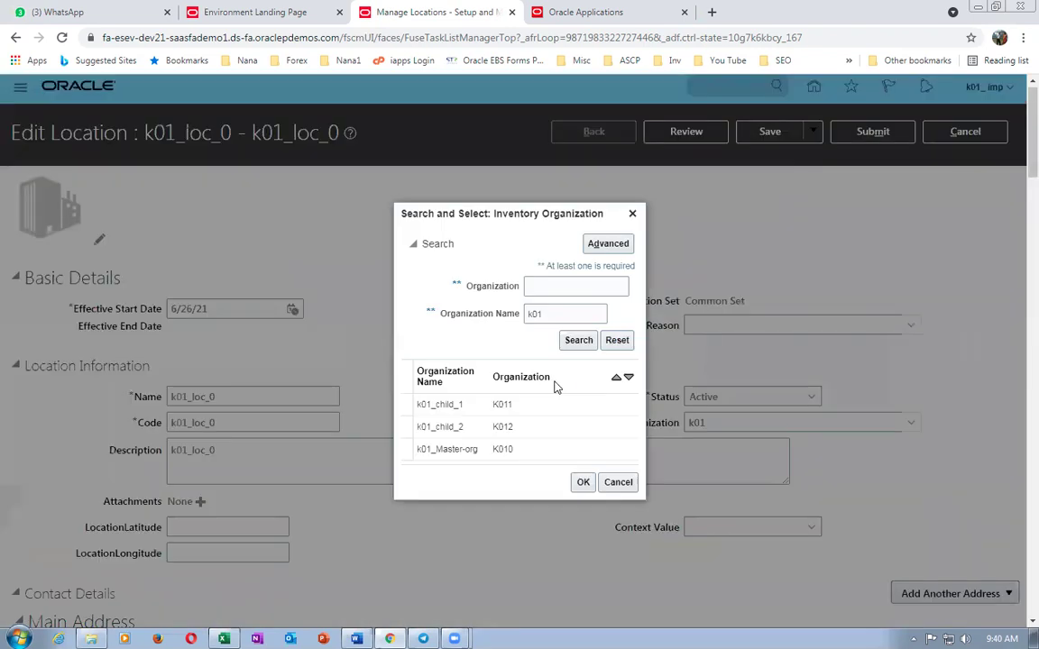
click(428, 449)
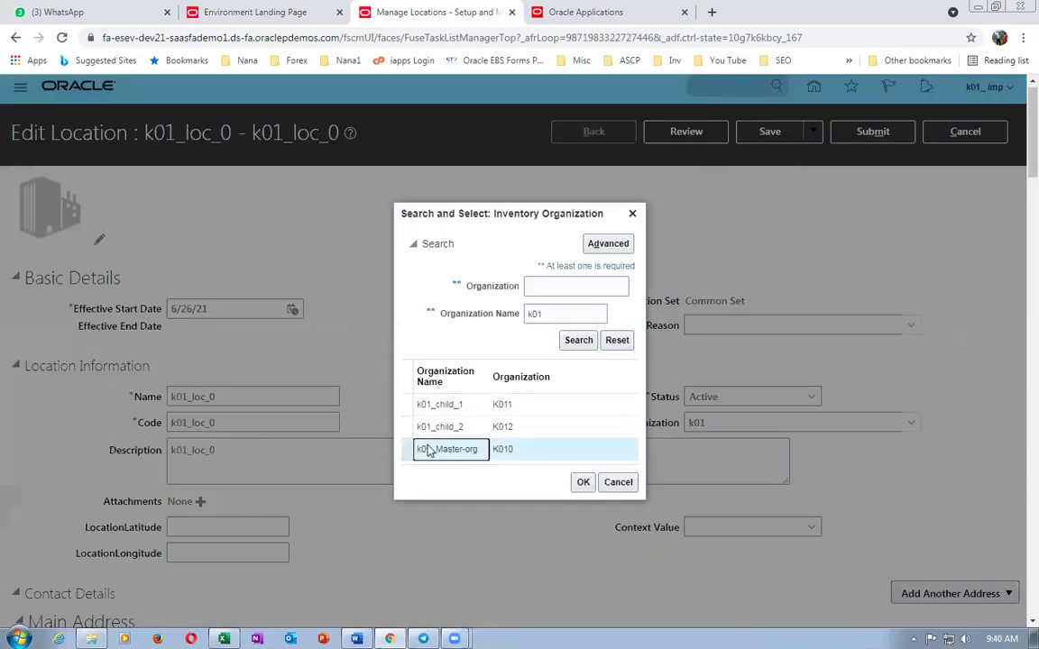
click(583, 484)
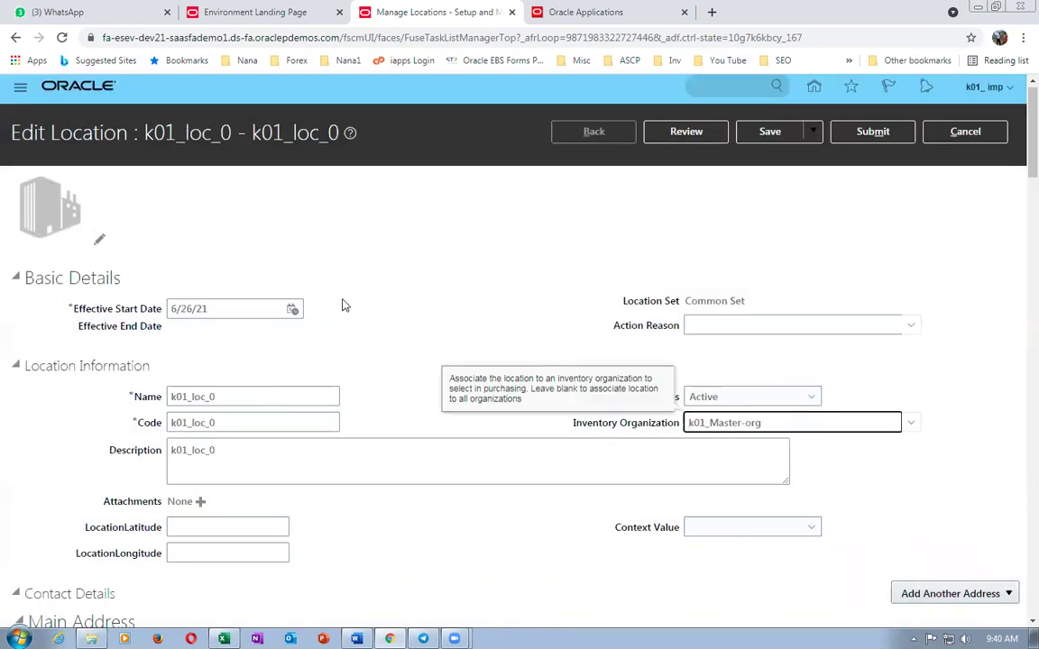
click(872, 132)
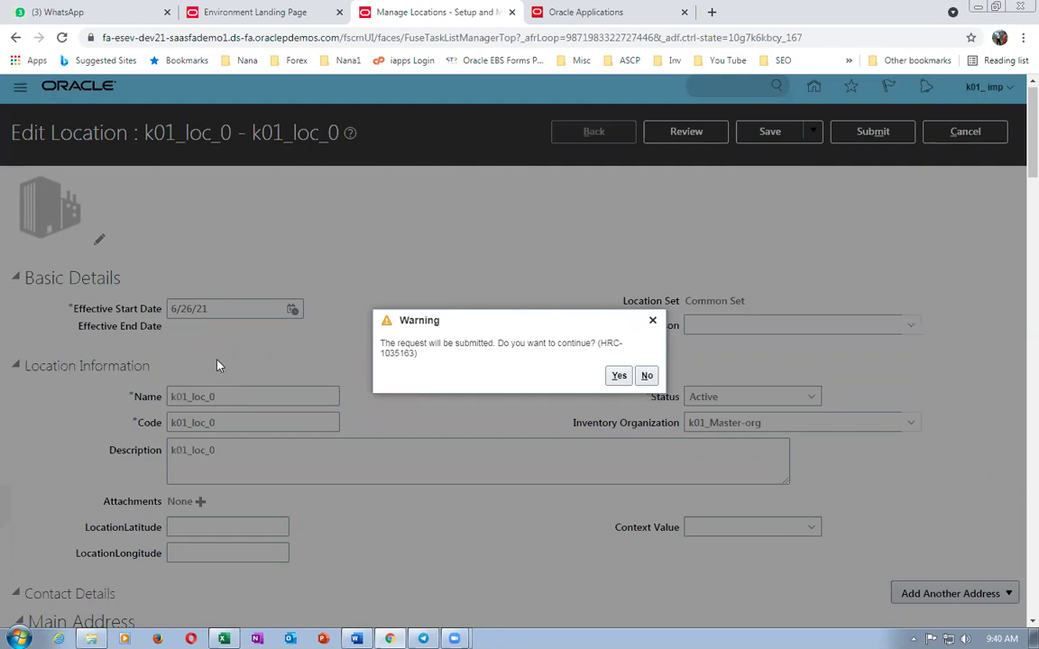
click(618, 375)
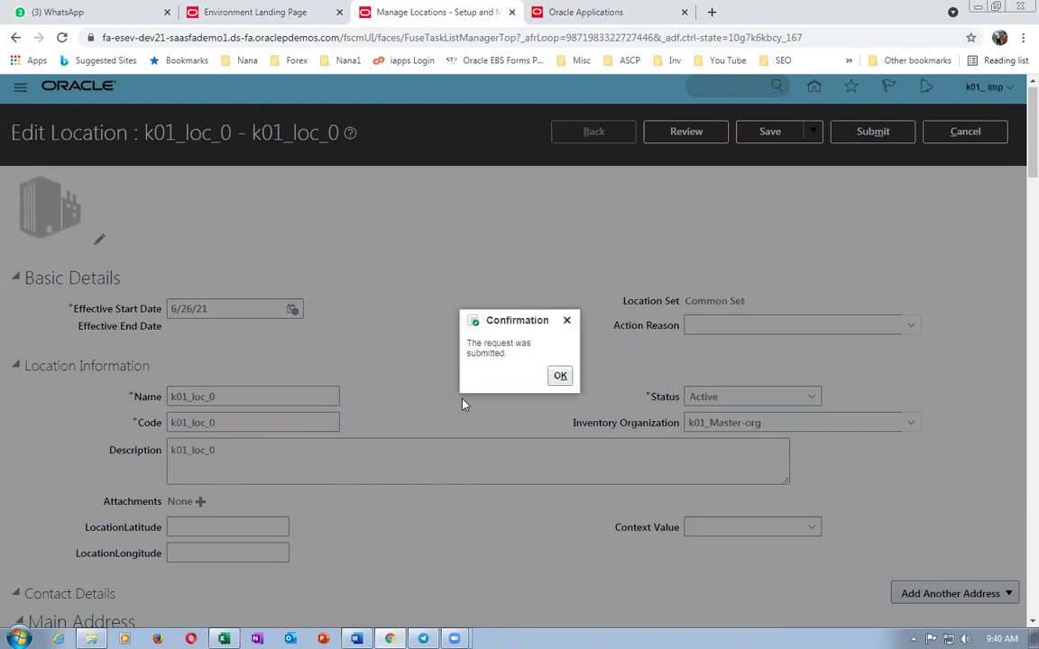
click(557, 376)
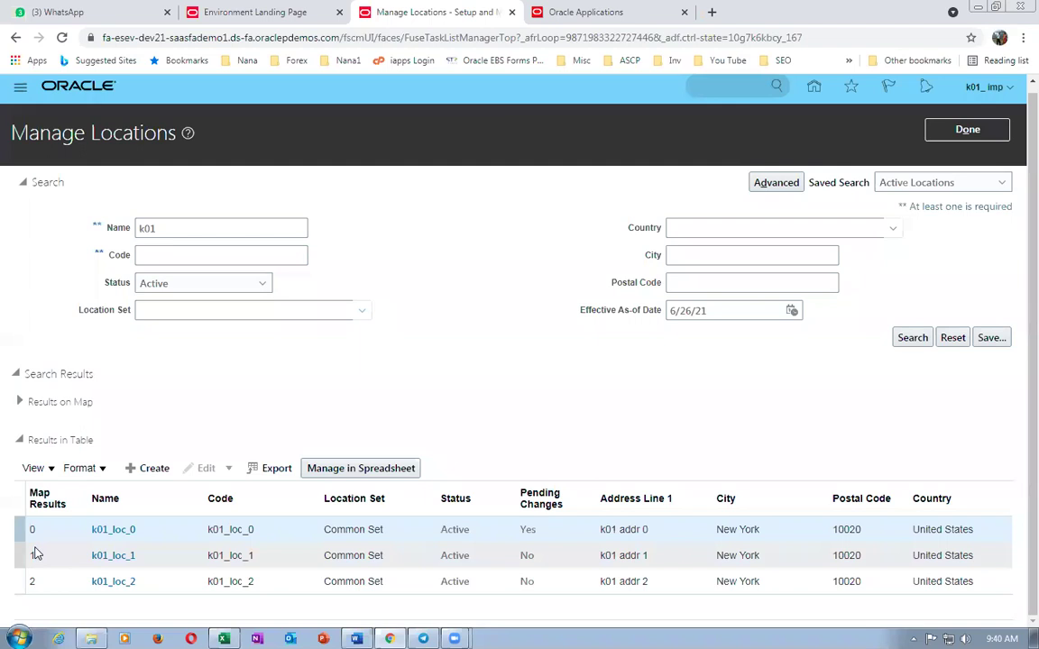
- Start a dated update of location k01_loc_1 effective 6/26/21
click(17, 554)
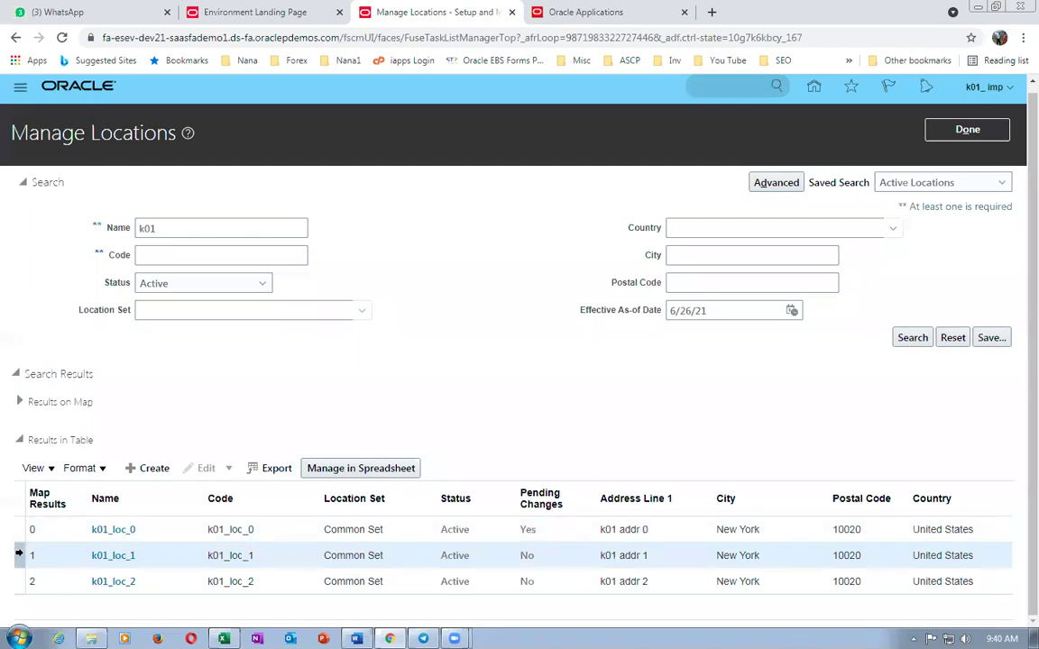
click(228, 469)
click(228, 493)
click(463, 338)
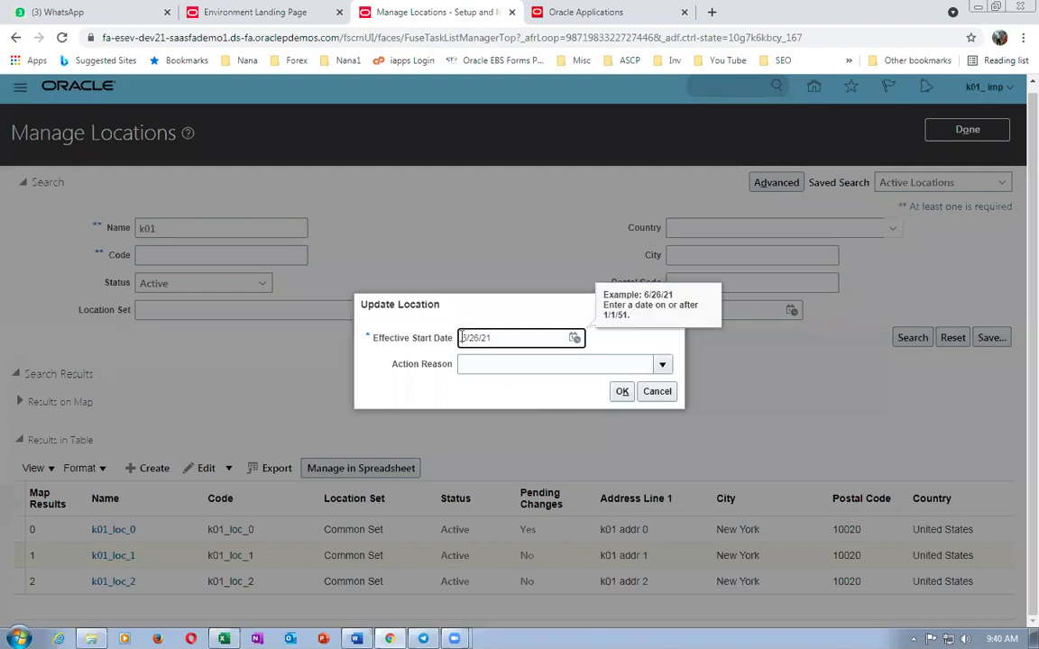
click(622, 391)
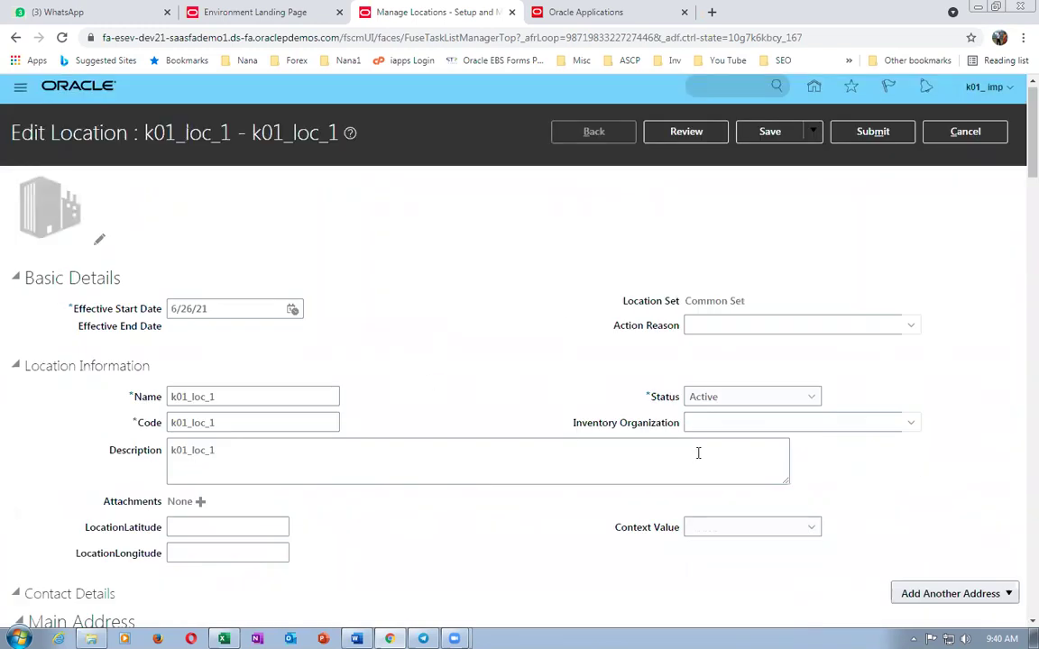
- Assign inventory organization k01_child_1 to k01_loc_1 and submit the change
click(747, 423)
text(k01)
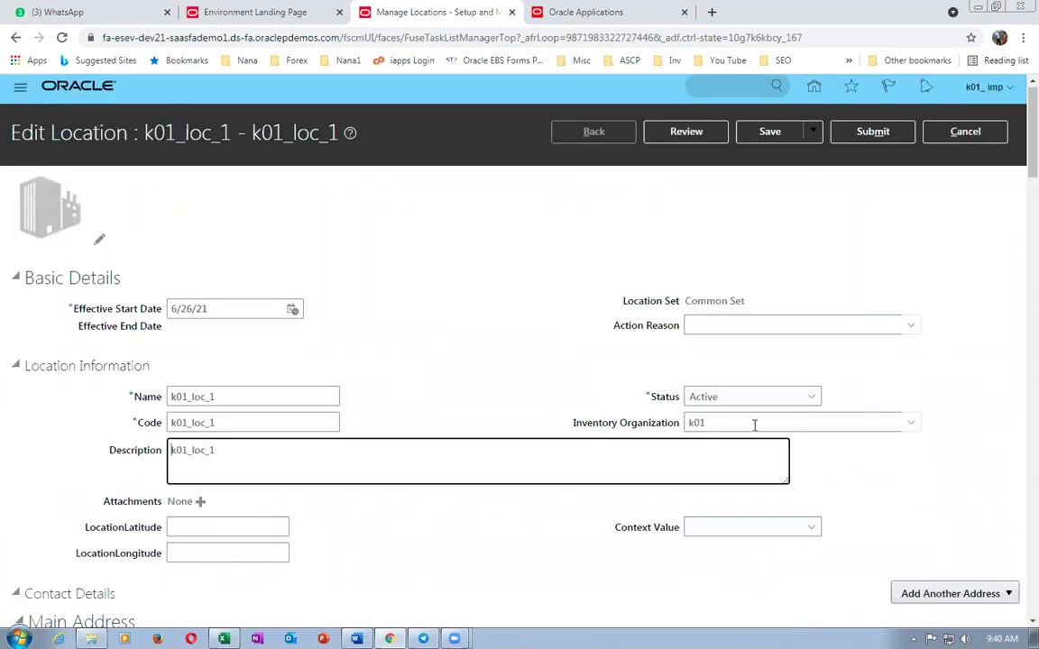
key(Tab)
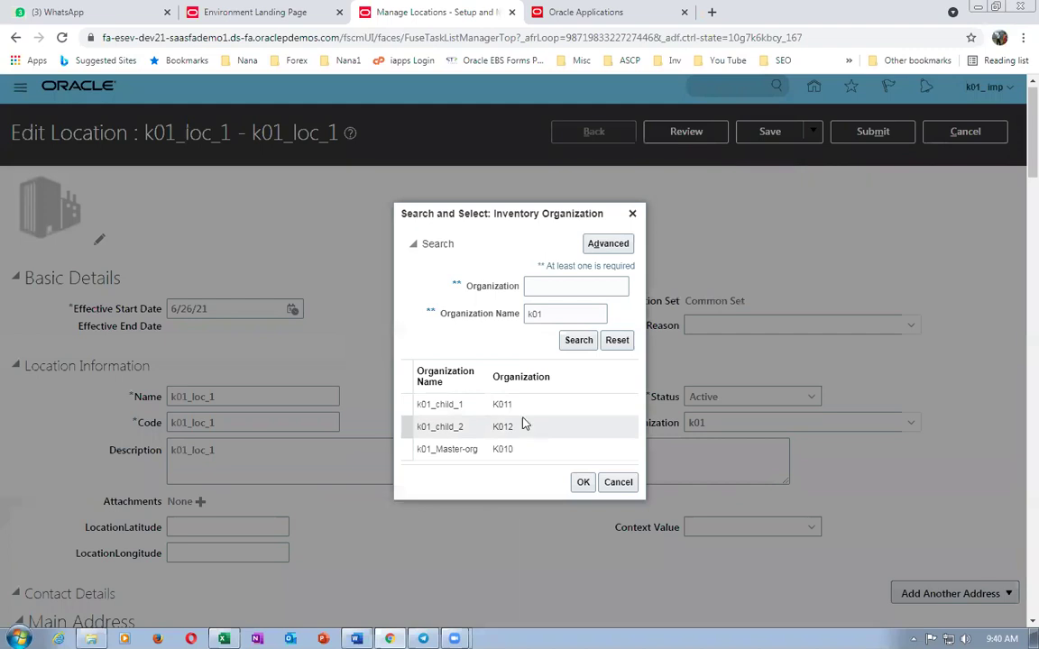
click(582, 482)
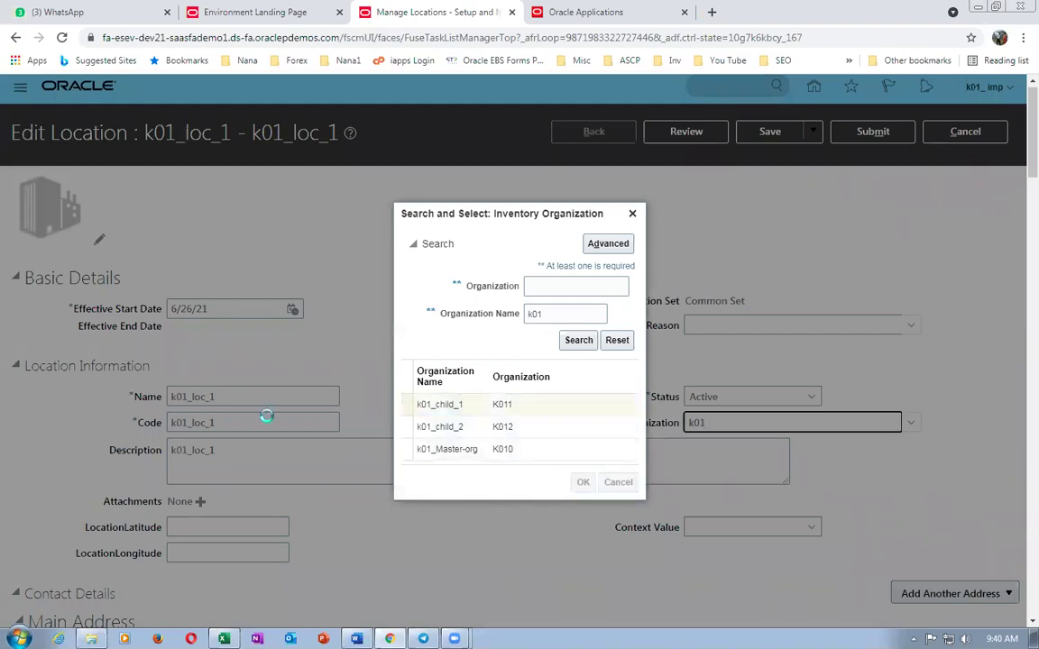
click(873, 132)
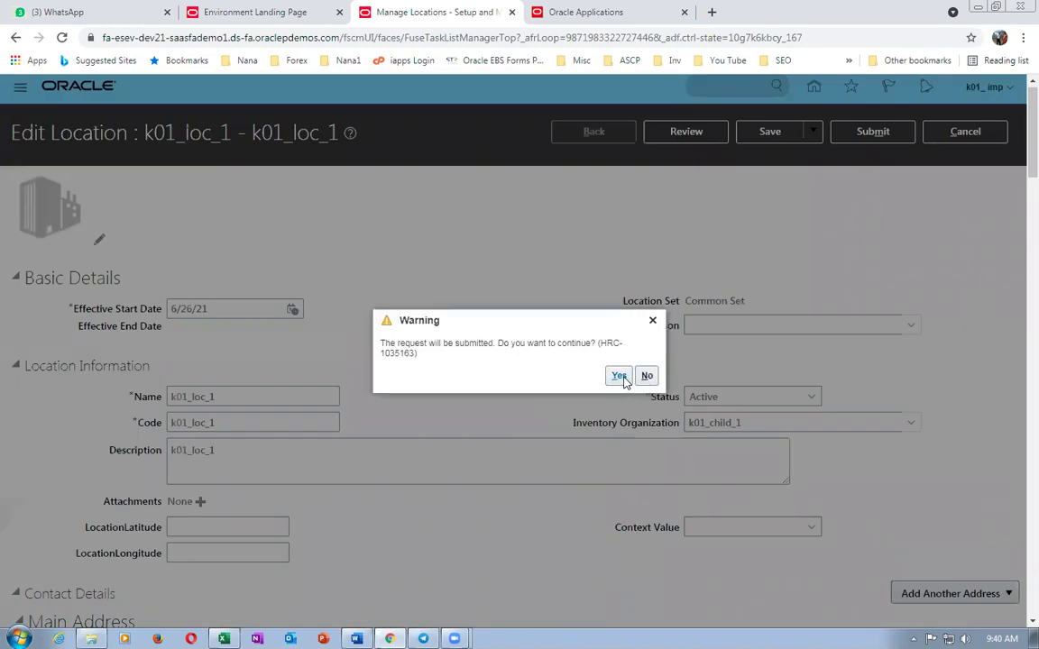
click(620, 376)
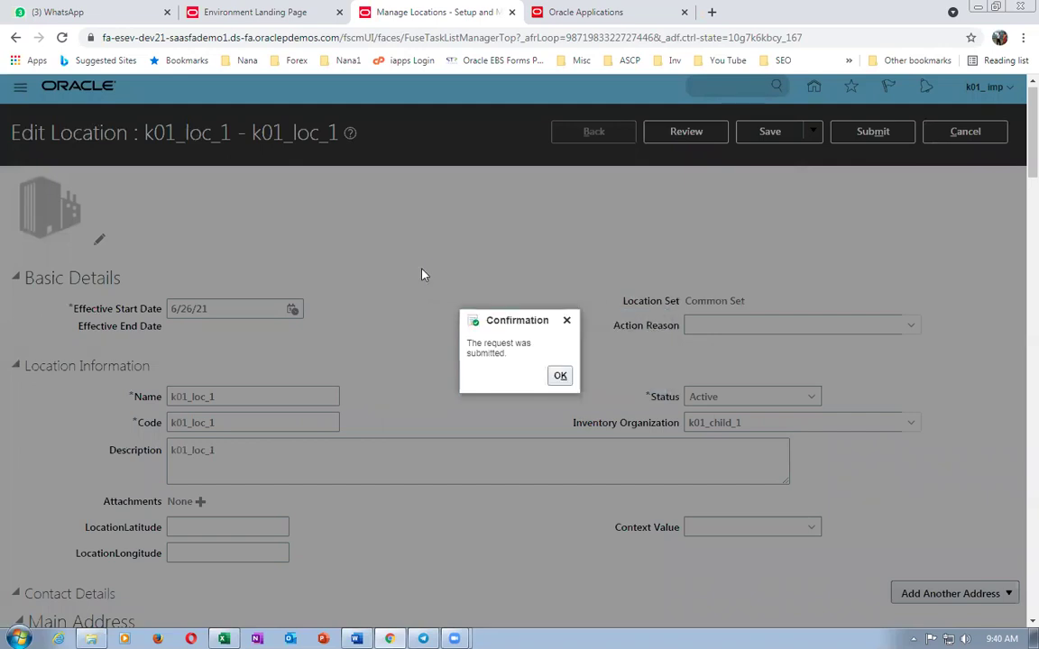
click(560, 375)
click(15, 584)
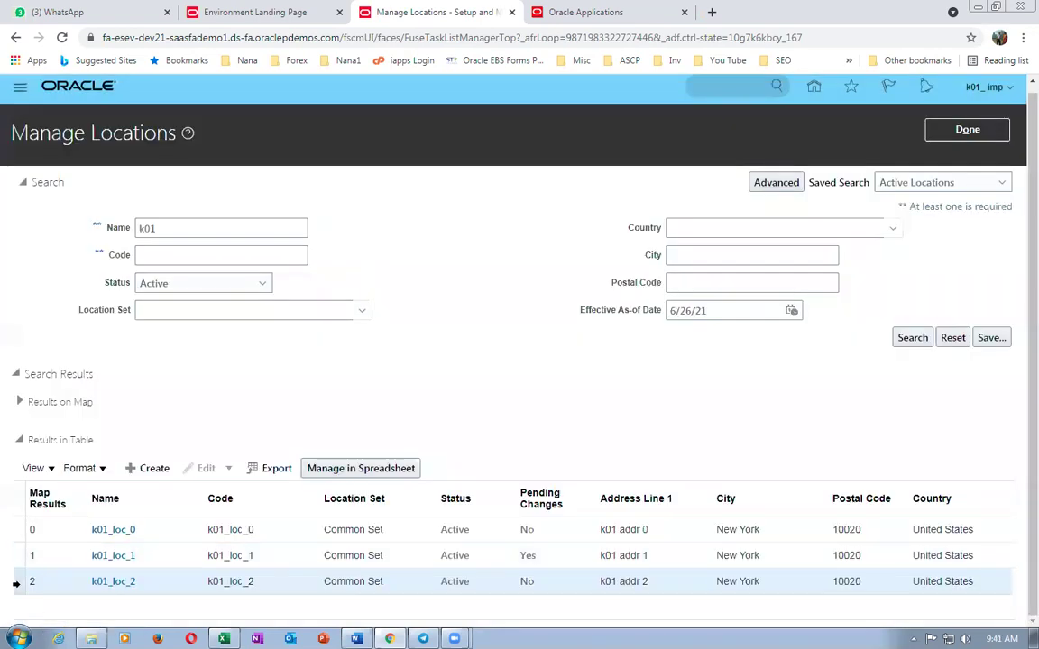
- Update location k01_loc_2 from 6/26/21 with inventory organization k01_child_2 and submit
click(203, 468)
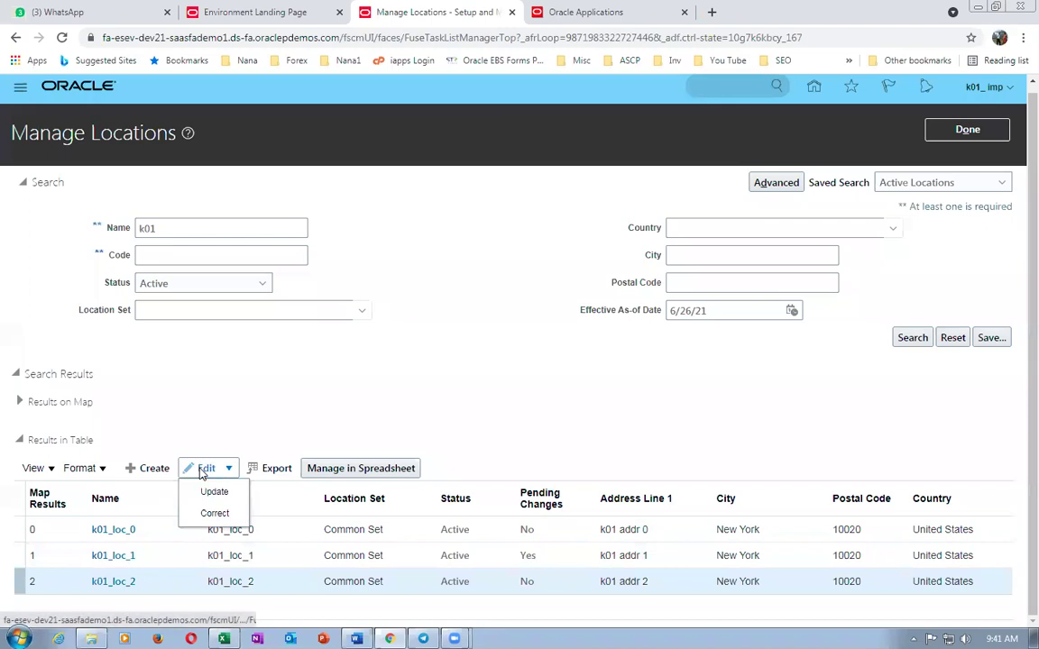
click(214, 491)
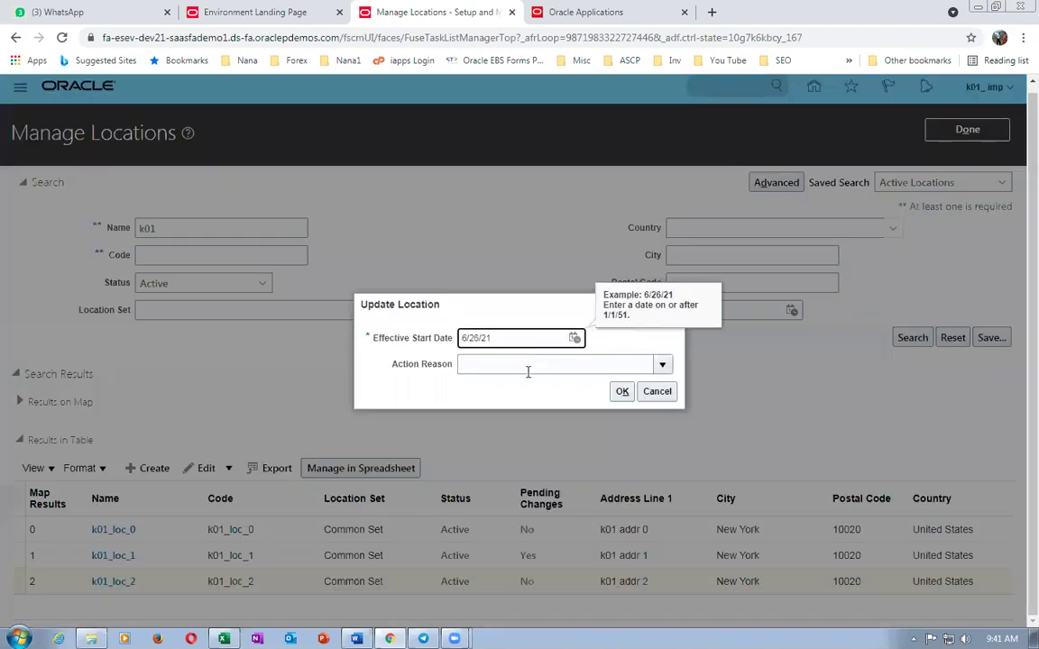
click(617, 391)
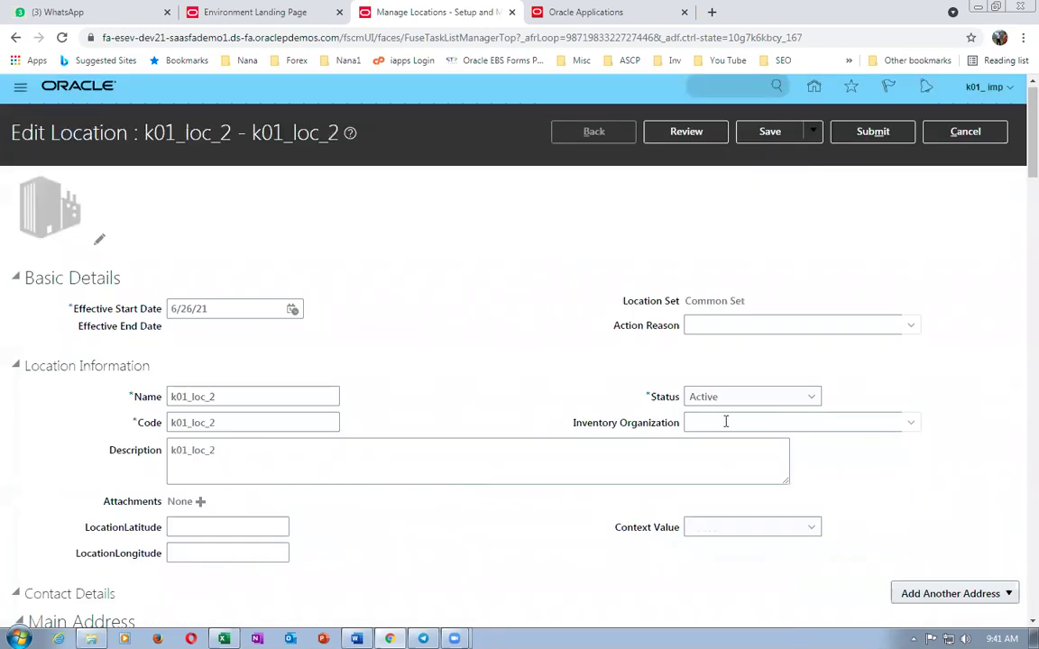
click(730, 421)
text(k01)
key(Tab)
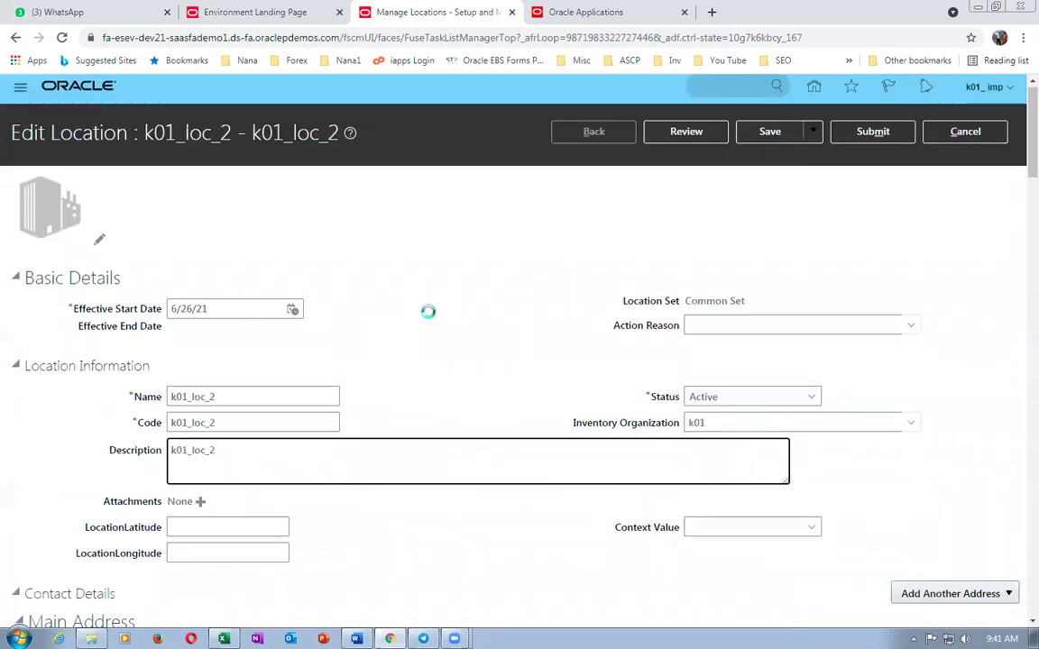
click(480, 424)
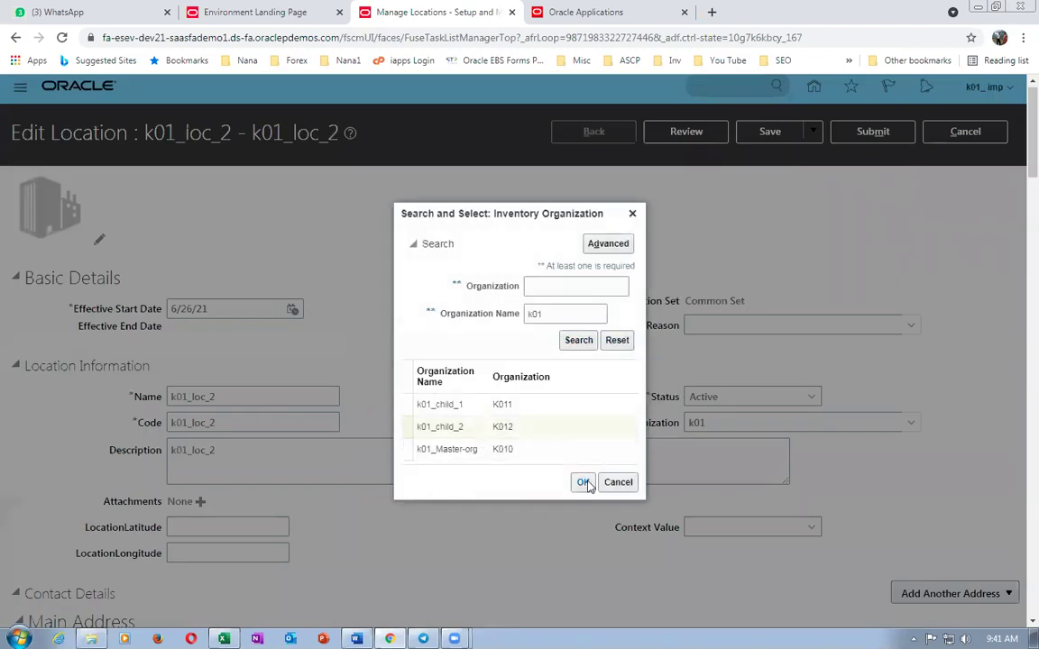
click(583, 483)
click(866, 131)
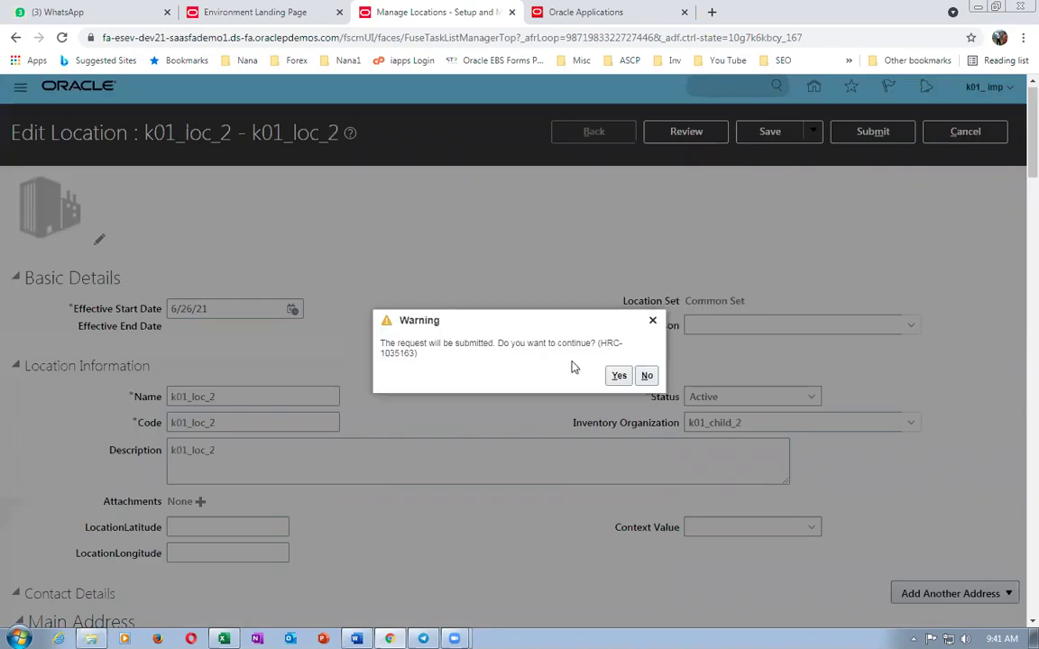
click(620, 376)
- Copy the Manage Subinventories and Locators task name from Excel cell E59
key(alt+Tab)
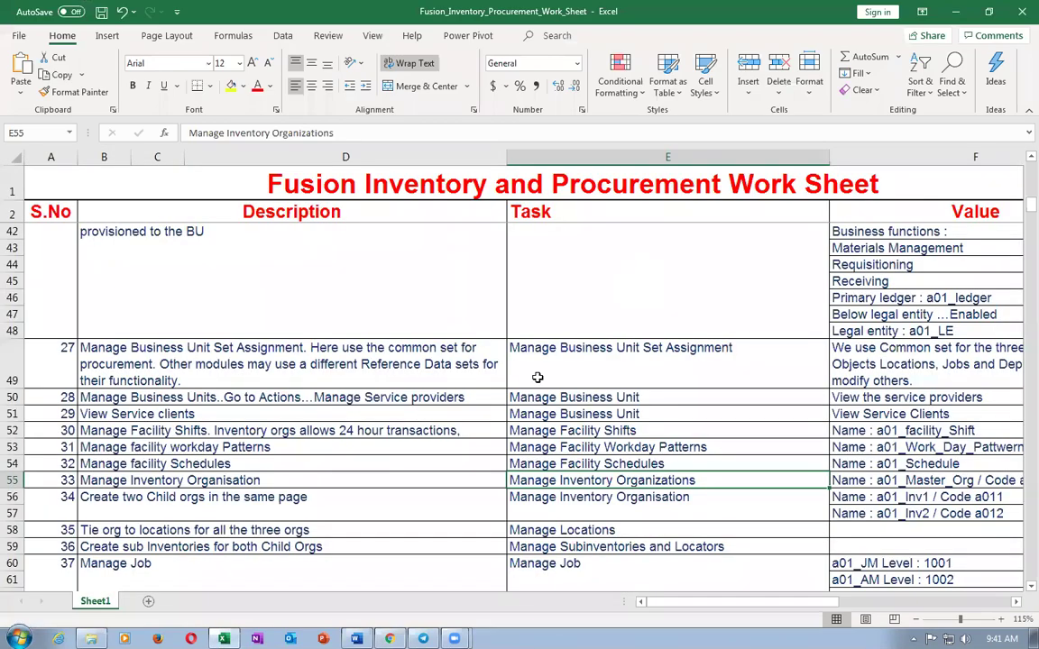
click(619, 548)
key(ctrl+c)
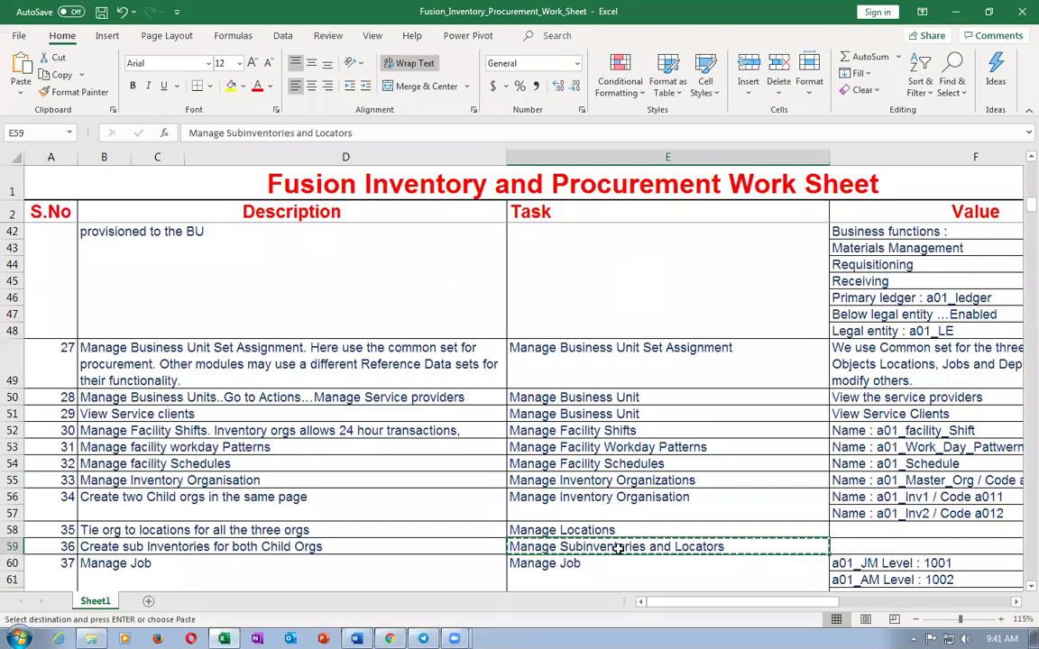
key(alt+Tab)
- Search setup tasks for the pasted name and open Manage Subinventories and Locators
click(560, 375)
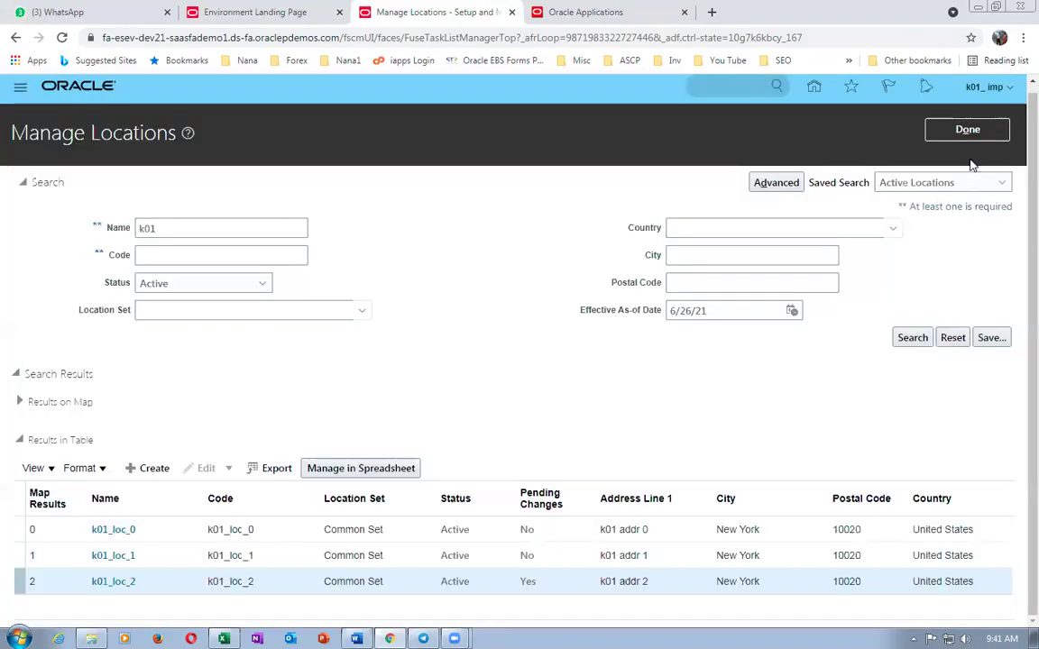
click(957, 133)
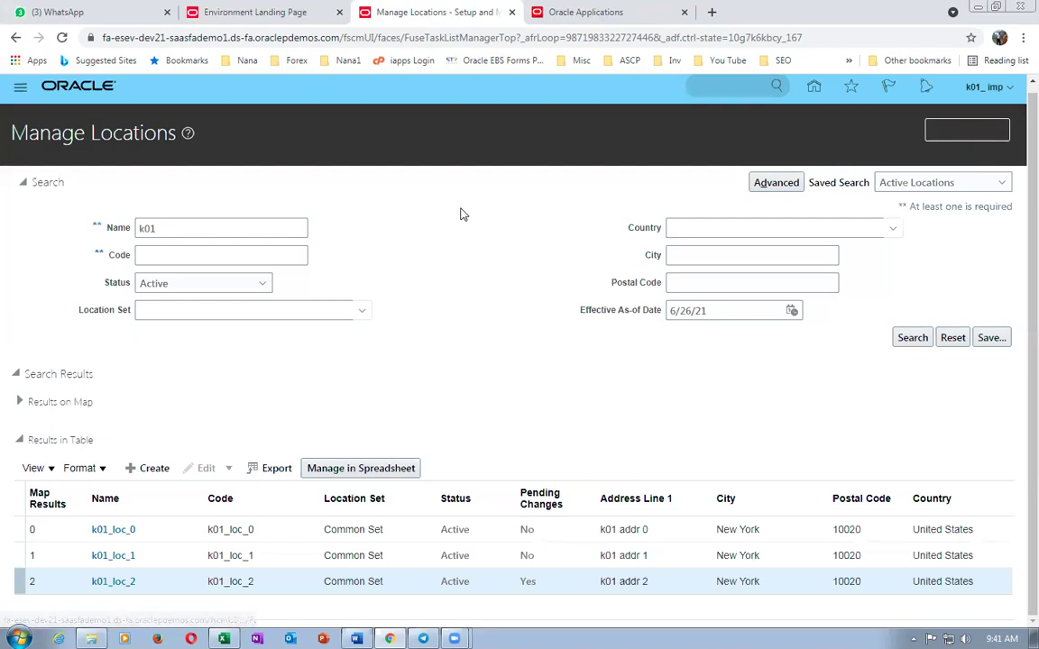
triple_click(316, 167)
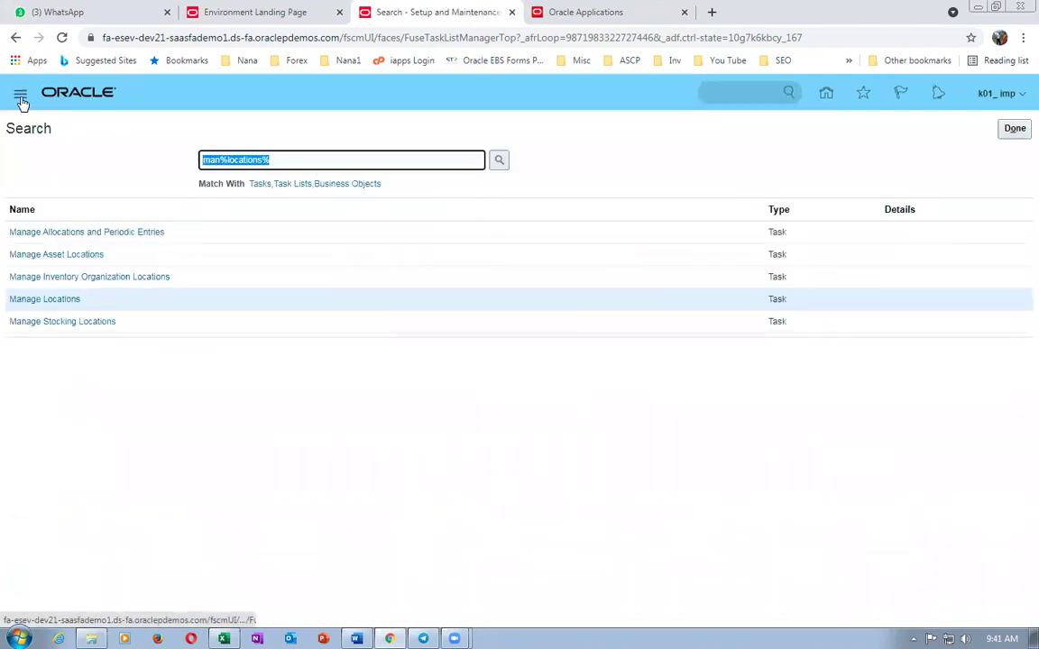
key(ctrl+v)
key(Return)
click(28, 234)
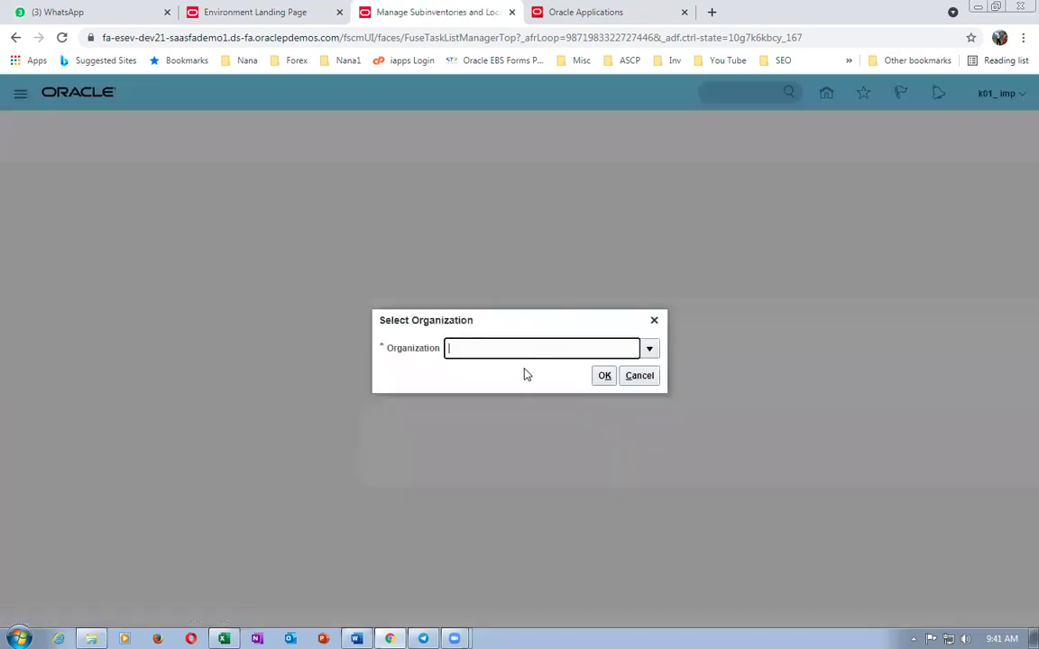
- Choose organization K011 to work with its subinventories
text(K011)
key(Tab)
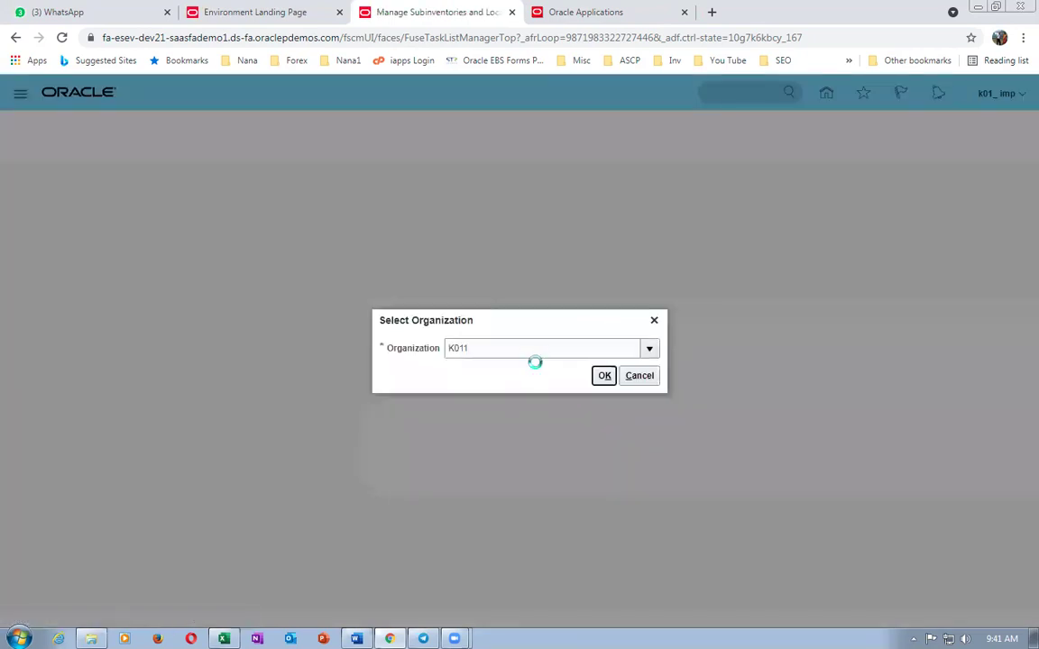
click(605, 376)
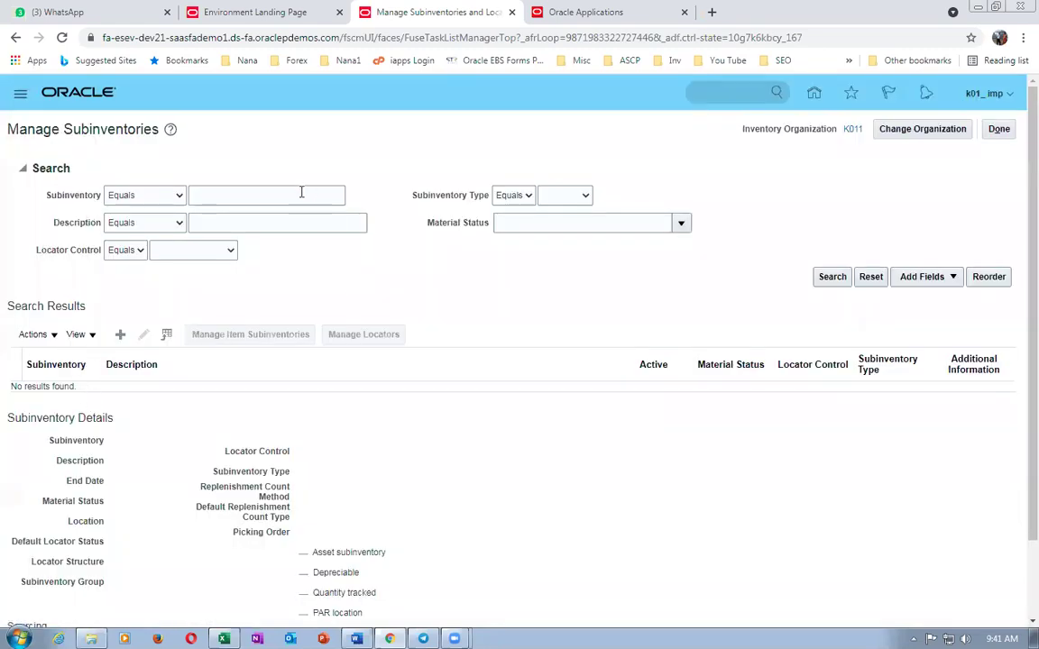
click(274, 195)
- Save subinventory k011_RMS_1, described k011_RMS_1, at location k01_loc_1
text(k)
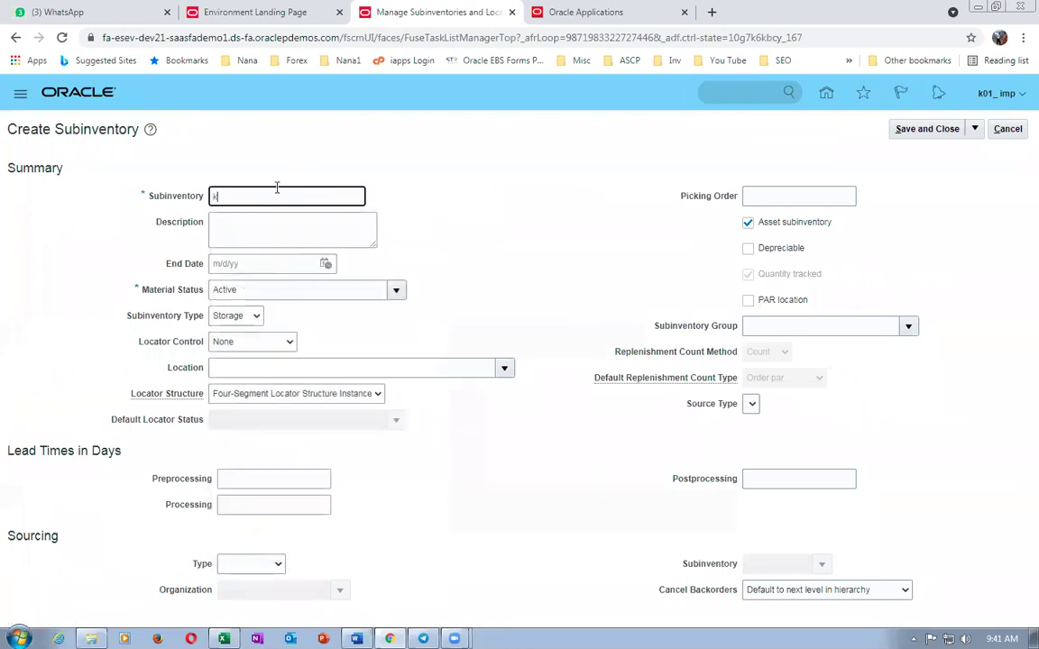
text(011_RMS_1)
key(ctrl+a)
click(232, 237)
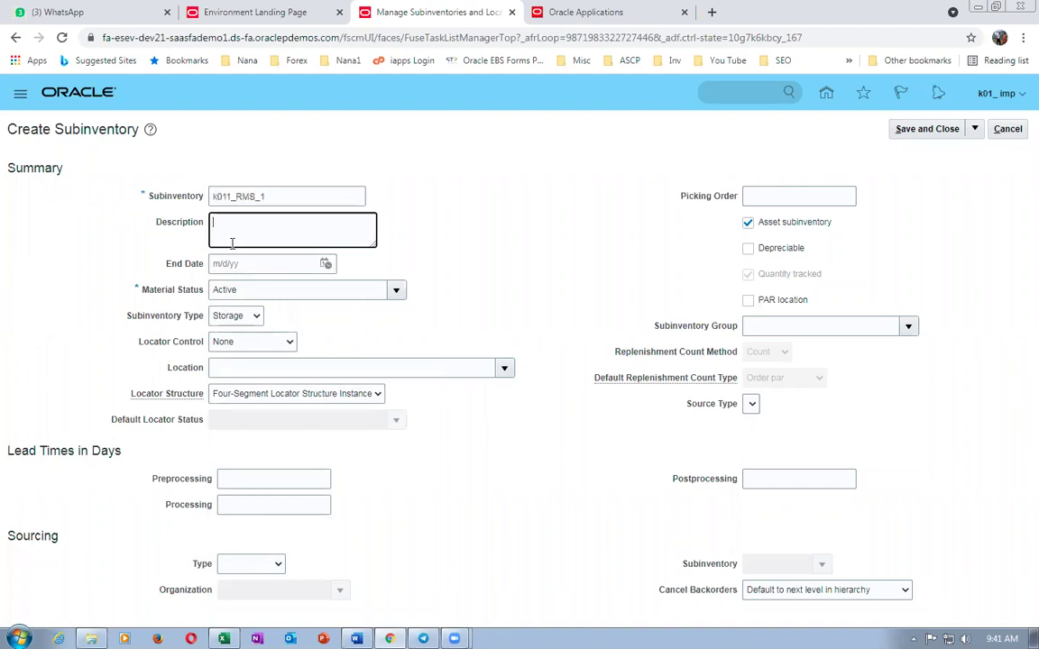
key(ctrl+v)
click(222, 366)
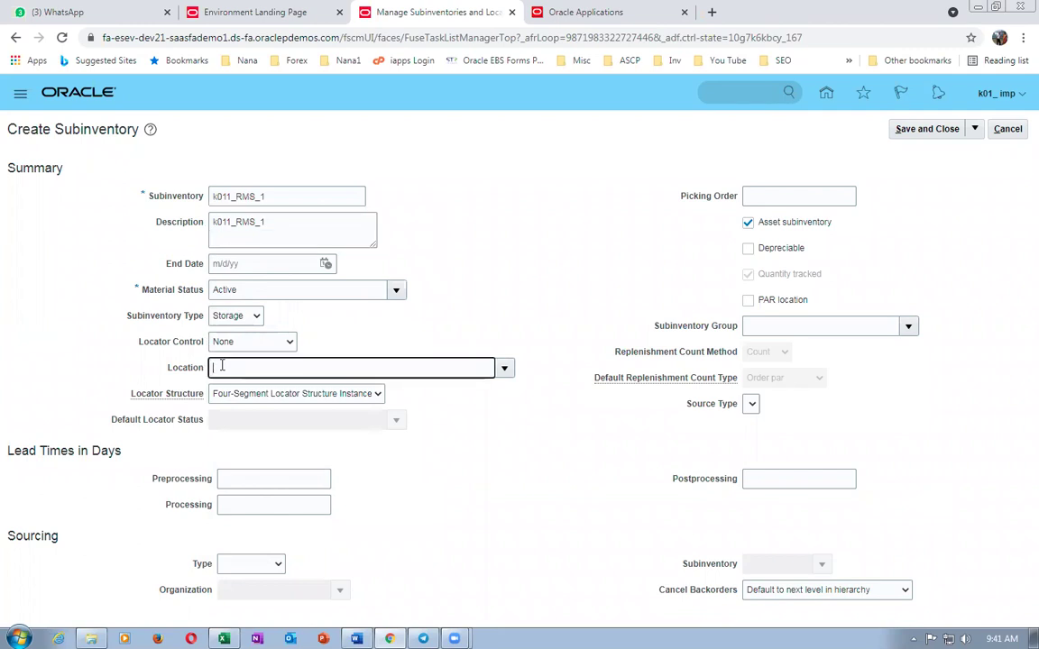
text(k01)
key(Tab)
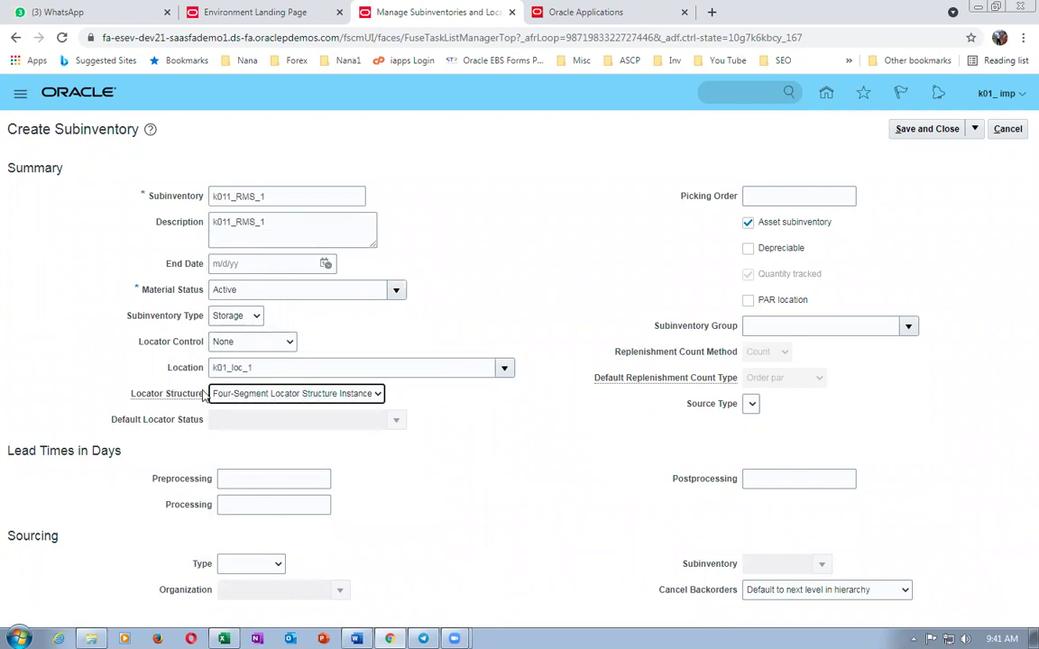
click(927, 129)
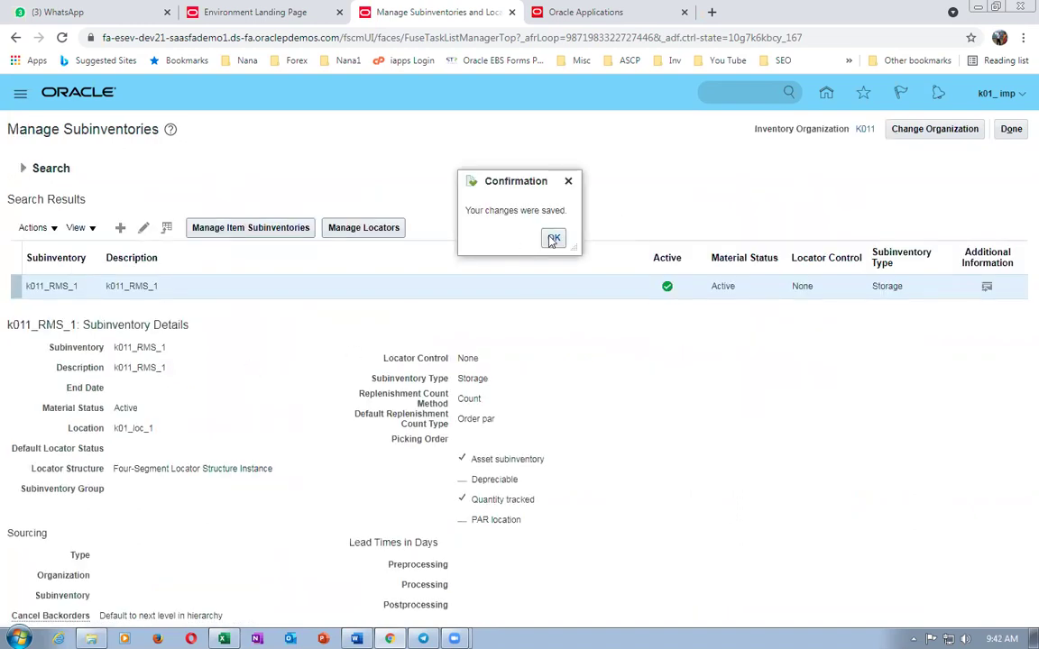
click(553, 238)
click(120, 227)
- Enter subinventory k011_RMS_2 with a matching description at location k01_loc_1
click(275, 192)
text(k011)
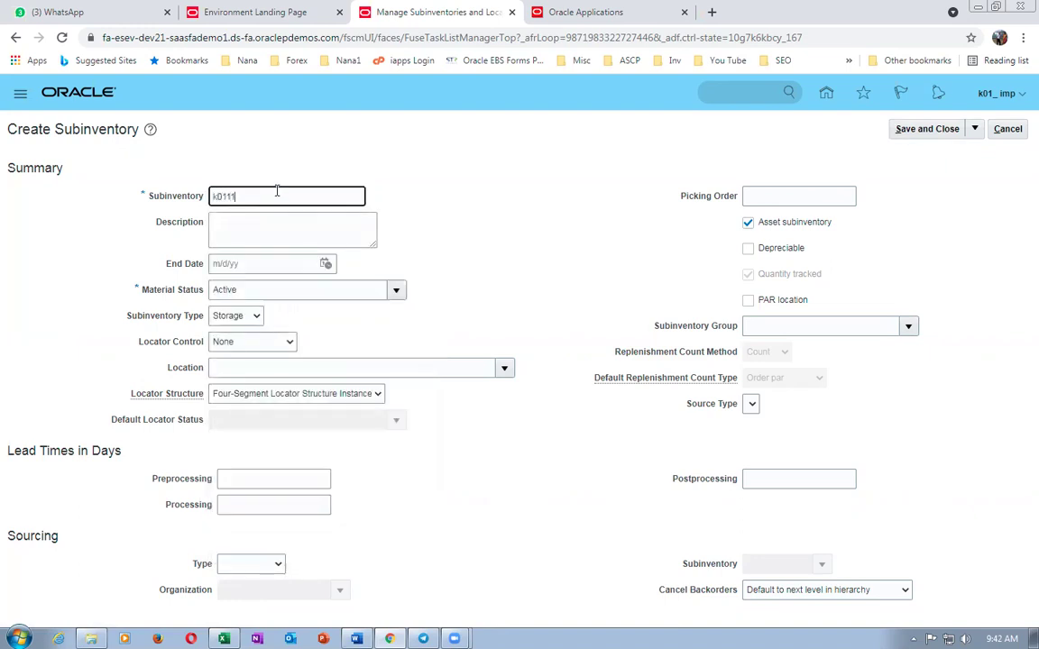
text(-R)
text(_RMS_2)
double_click(271, 196)
key(ctrl+c)
click(231, 226)
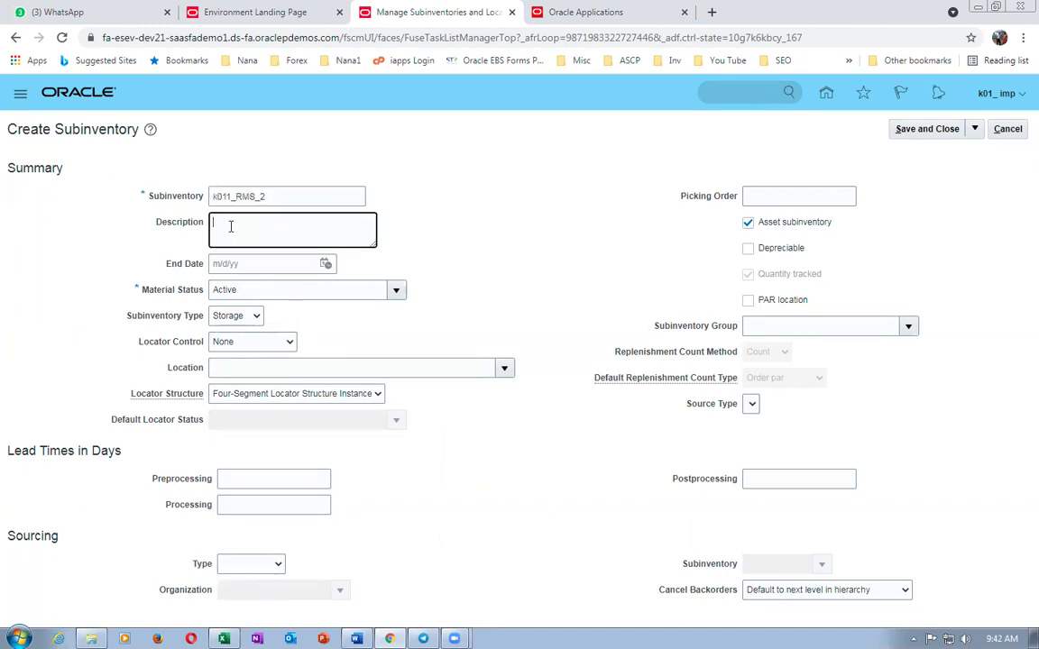
key(ctrl+v)
click(253, 368)
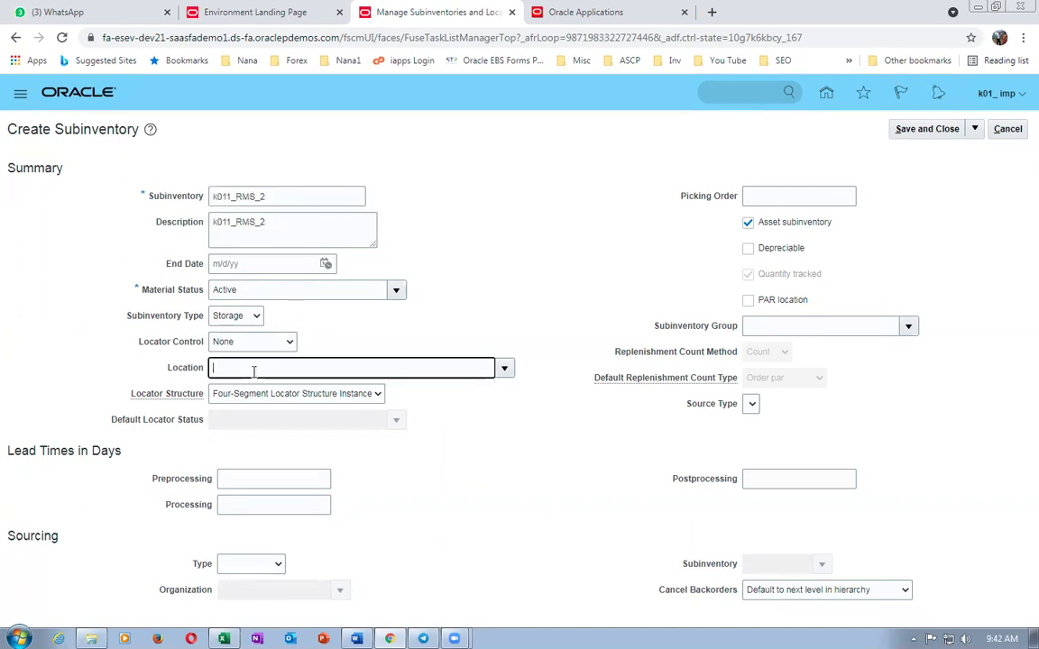
text(k01)
key(Tab)
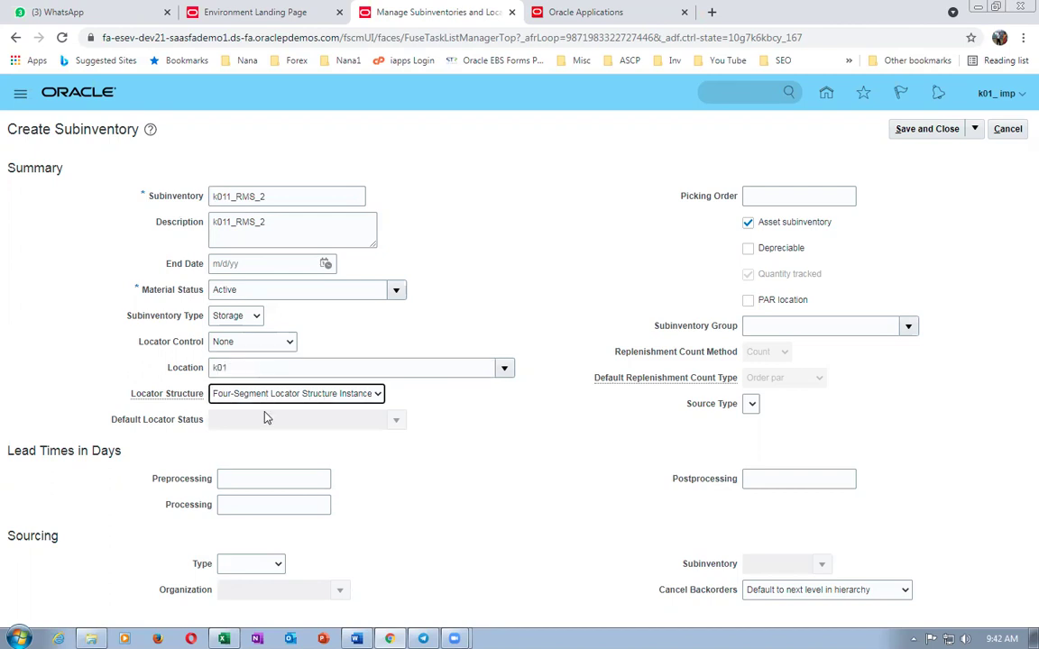
- Save k011_RMS_2 and bring up the Change Organization prompt
click(935, 128)
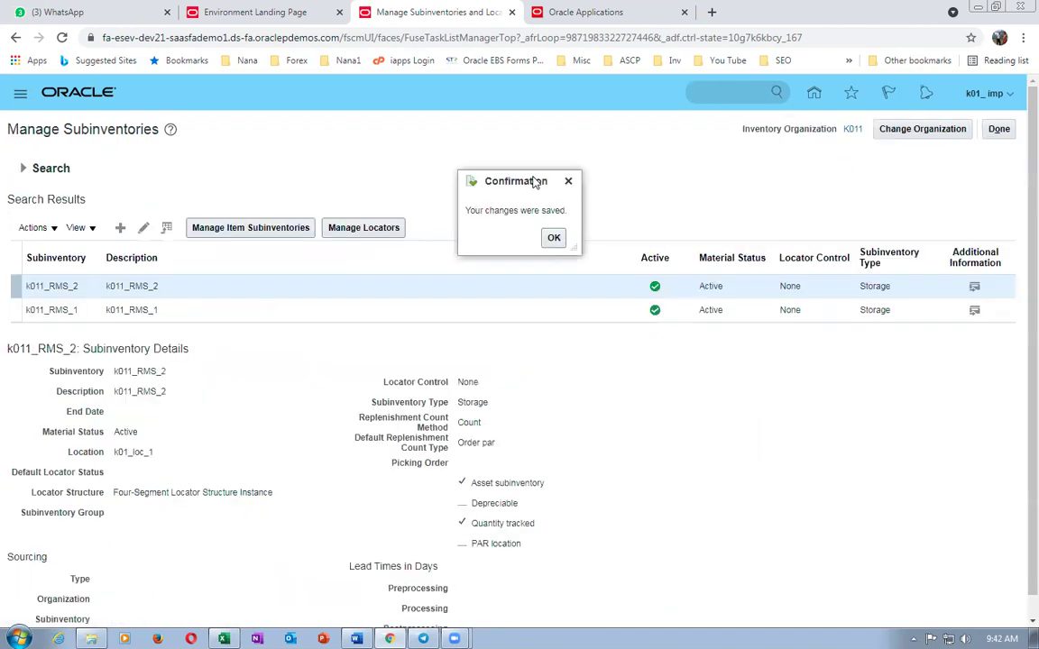
click(501, 219)
click(921, 130)
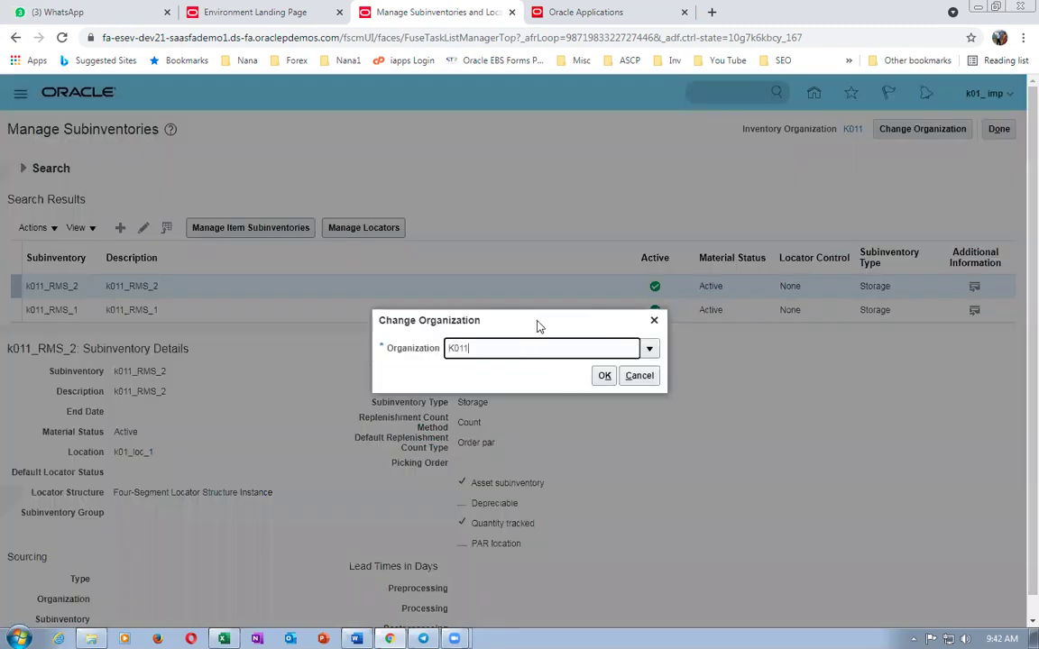
- Switch the working organization to K012
key(BackSpace)
text(2)
click(604, 375)
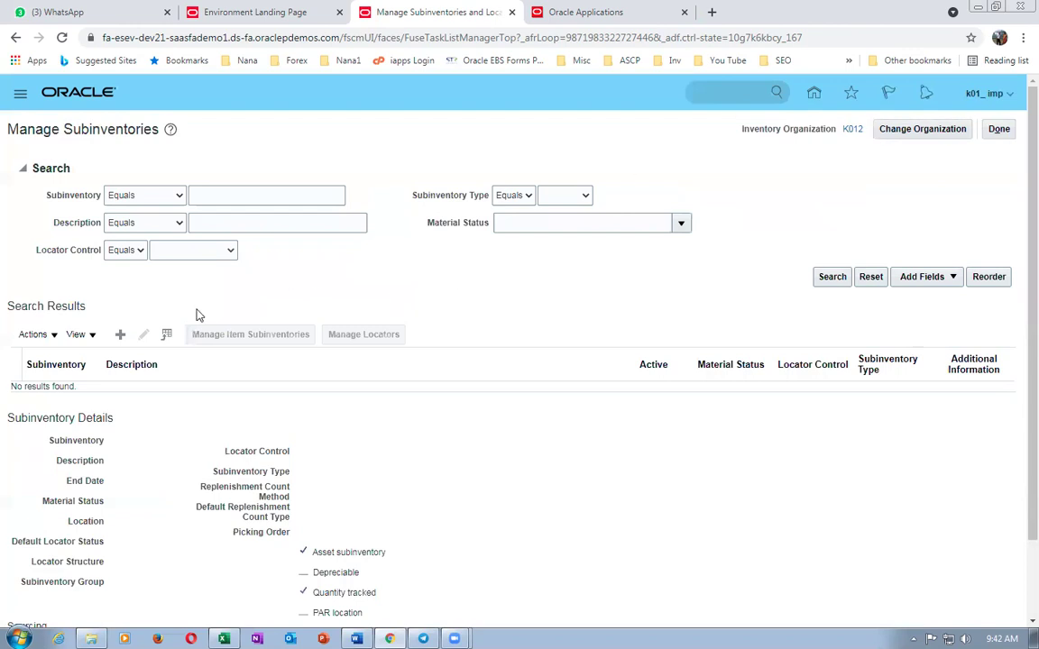
- Create subinventory k012_RMS_1 with a matching description at location k01_loc_2 and save it
click(120, 336)
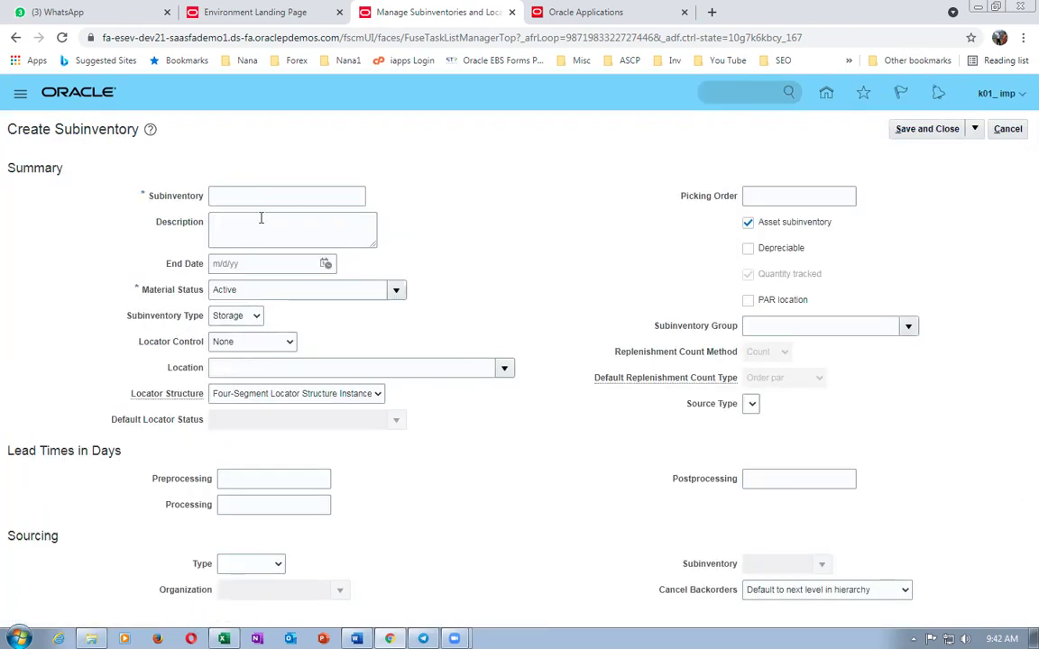
click(272, 195)
text(k012_RMS_1)
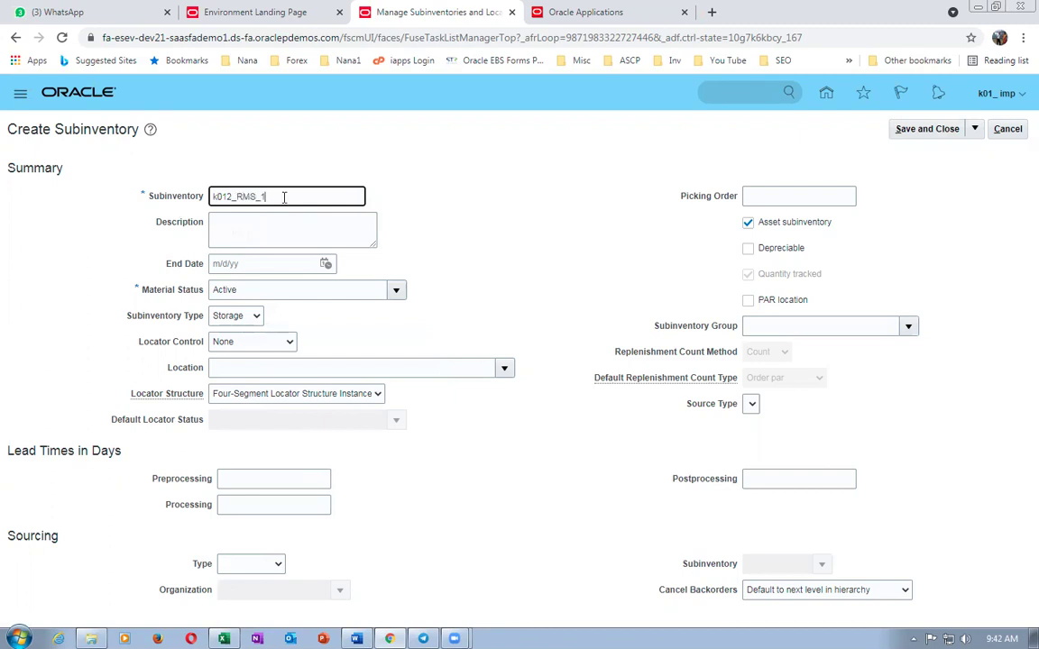
drag(284, 197, 39, 175)
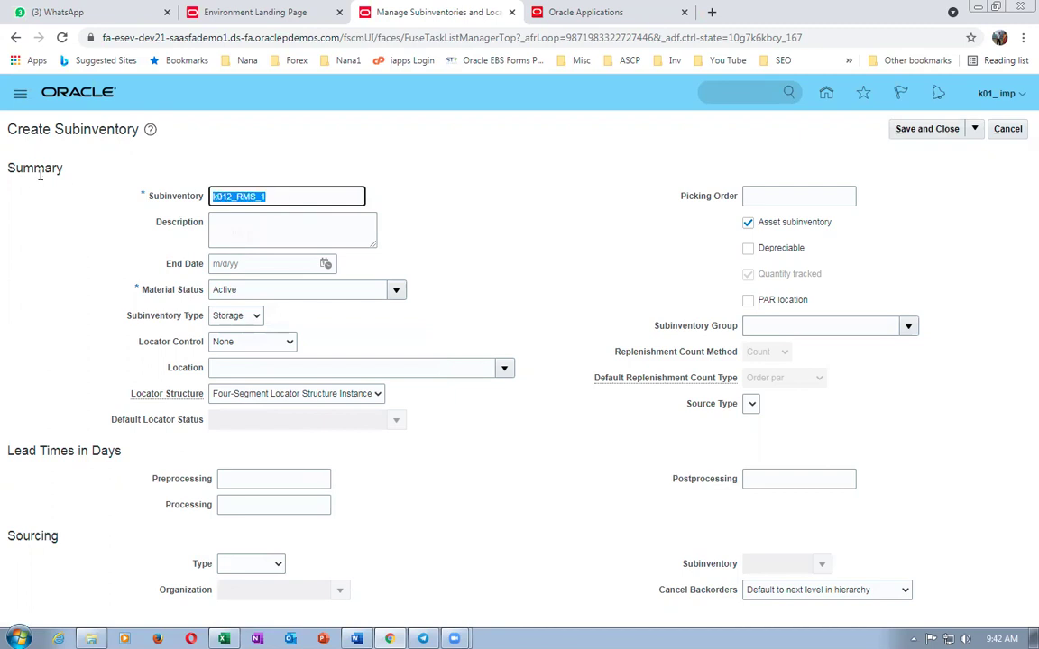
key(ctrl+c)
click(232, 226)
key(ctrl+v)
click(246, 367)
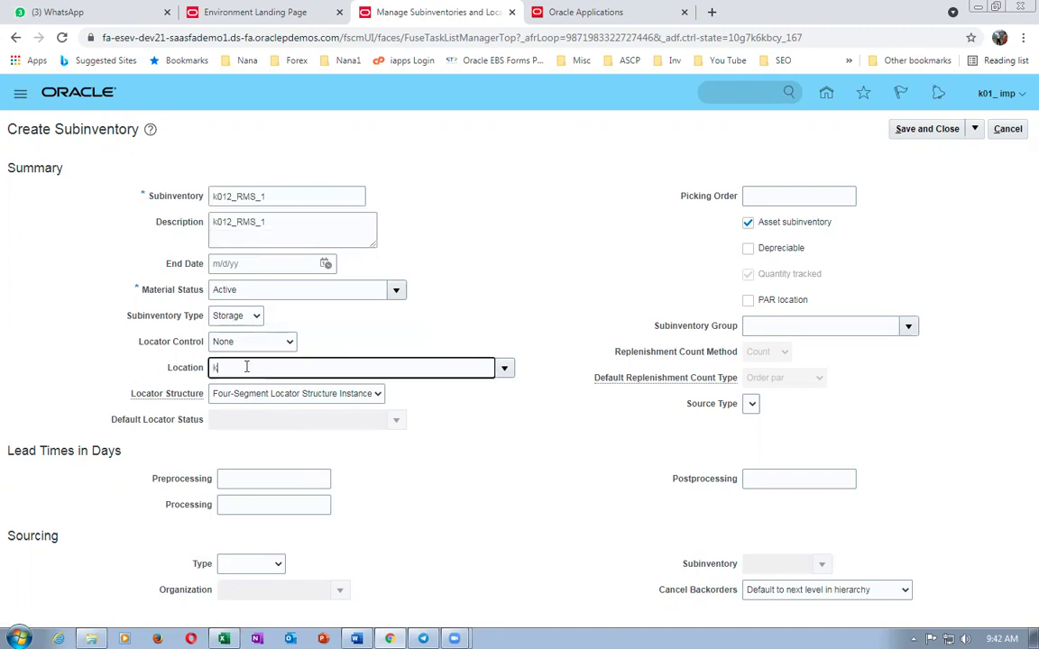
key(Tab)
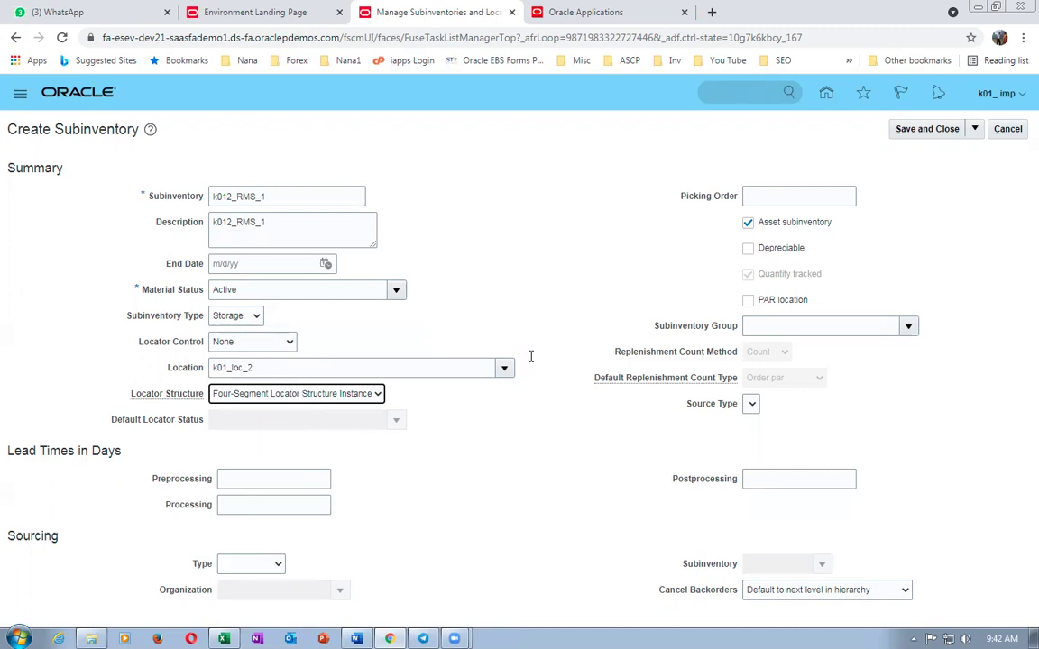
click(926, 130)
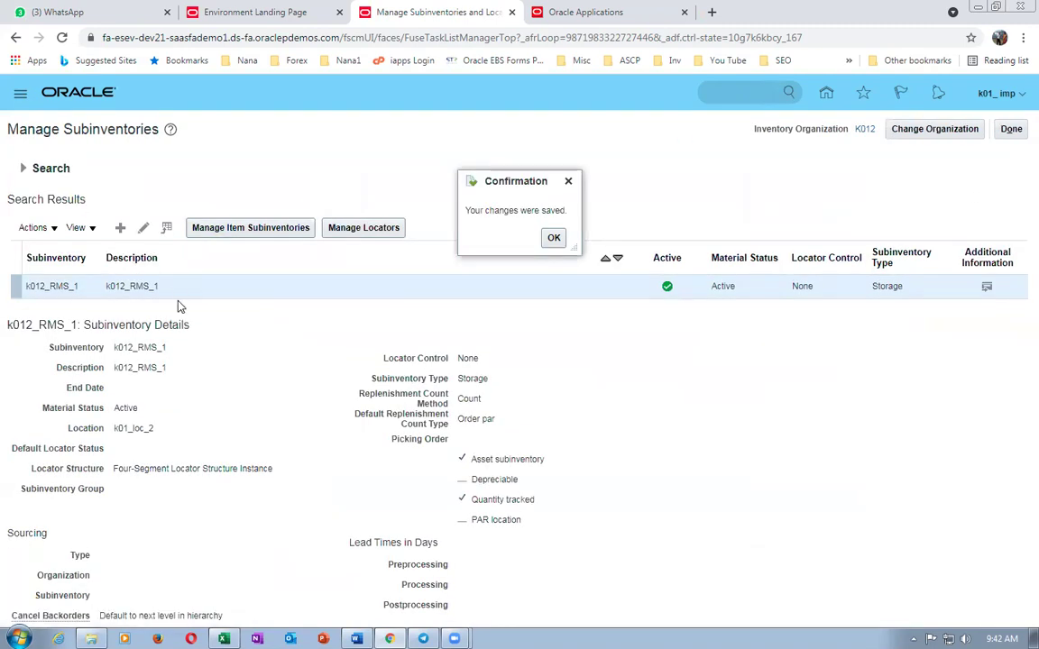
- Add a second K012 subinventory k012_RMS_2 with a matching description at k01_loc_2 and save it
click(552, 238)
click(119, 229)
click(248, 197)
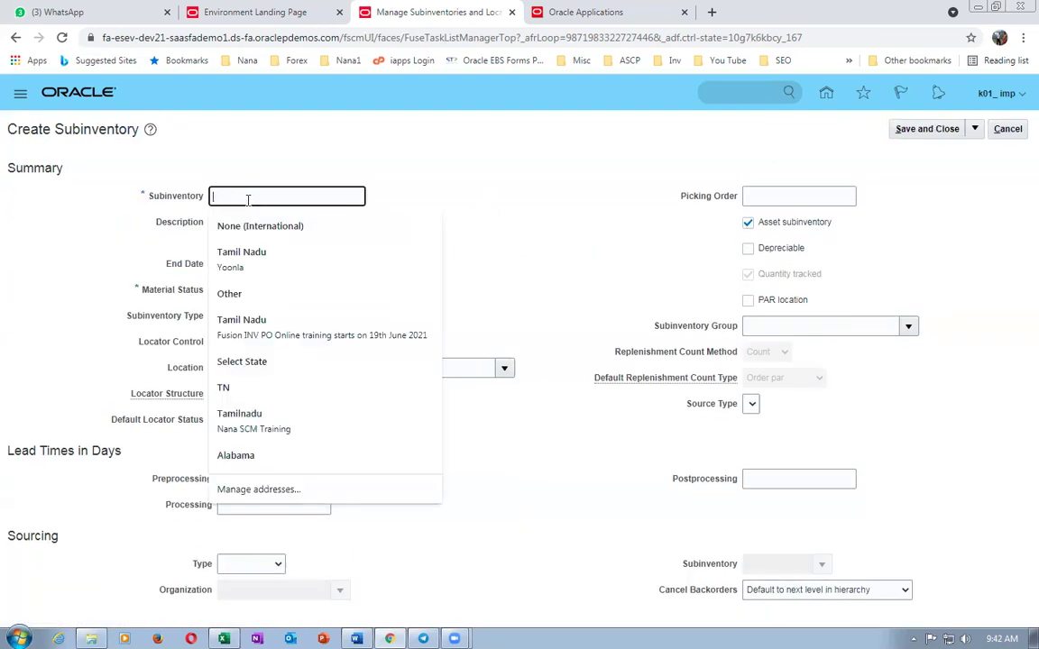
text(k012_RMS_2)
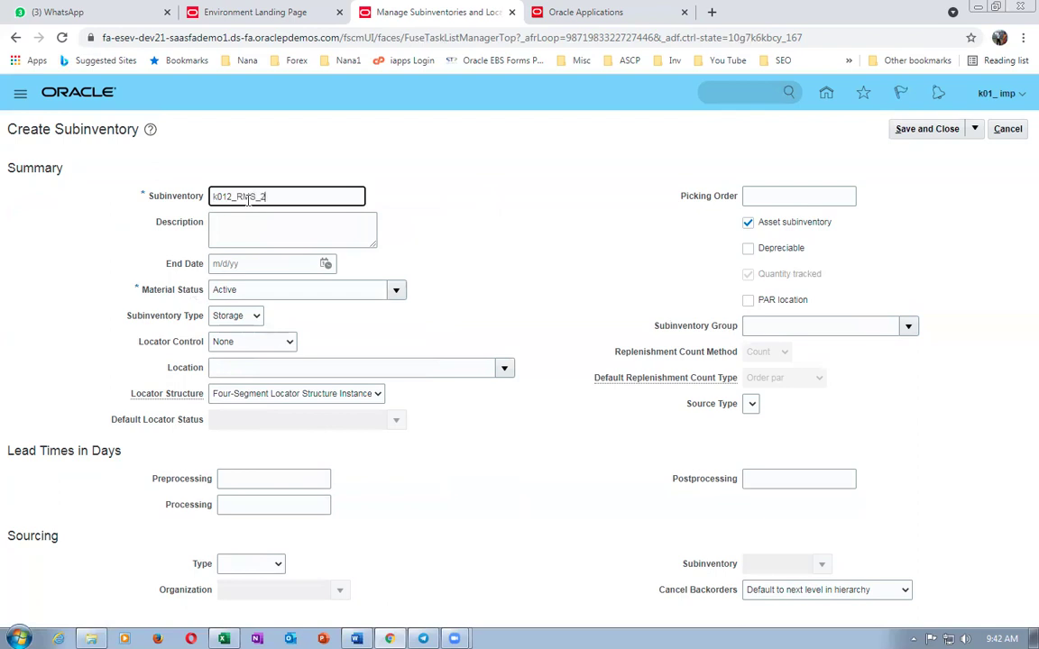
drag(287, 199, 98, 206)
click(236, 224)
key(ctrl+v)
click(248, 360)
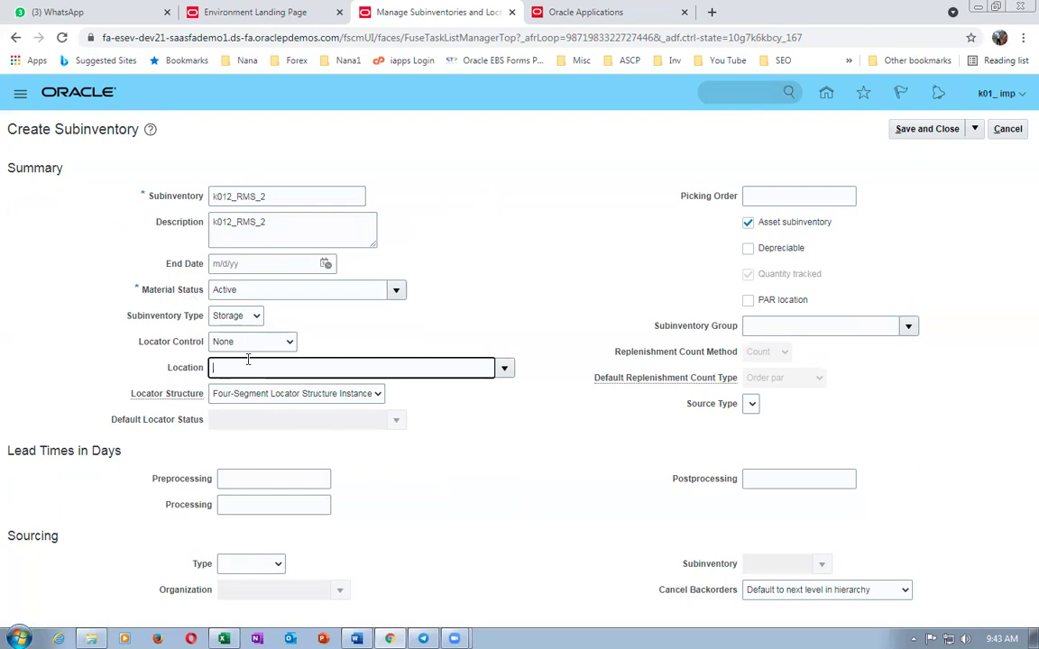
text(k01)
key(Tab)
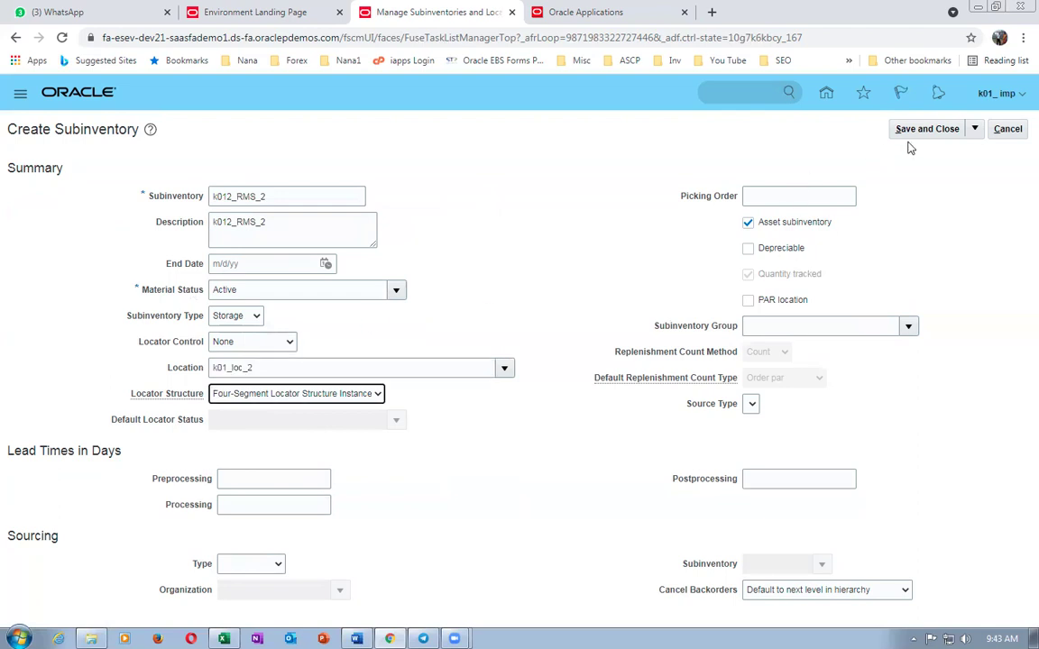
click(951, 132)
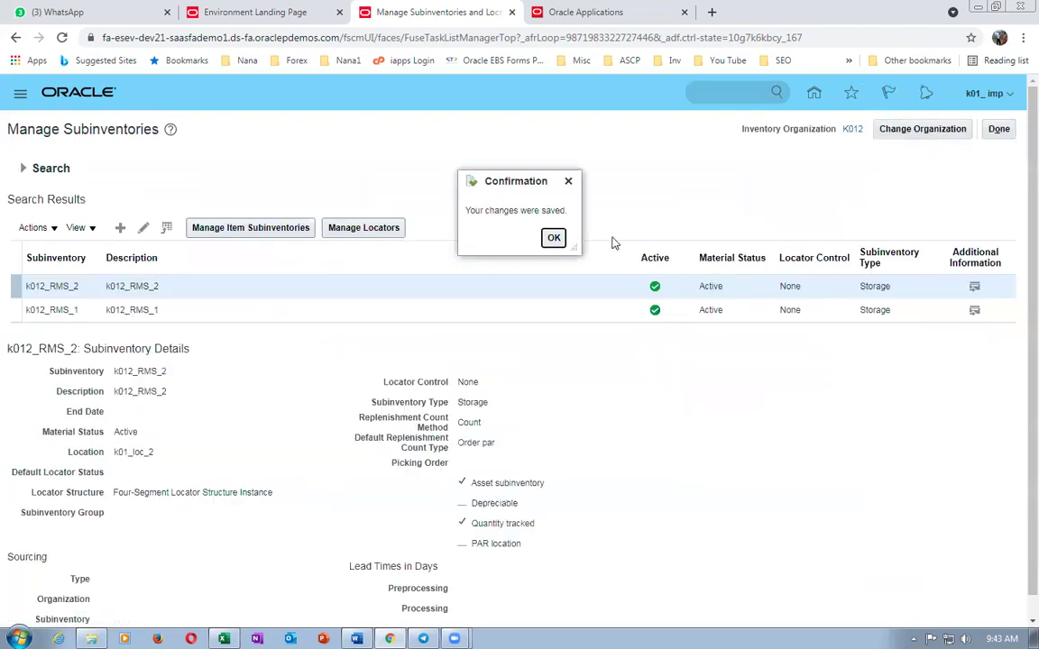
- Close Manage Subinventories and copy the Manage Job task name from worksheet cell E60
click(553, 237)
click(996, 130)
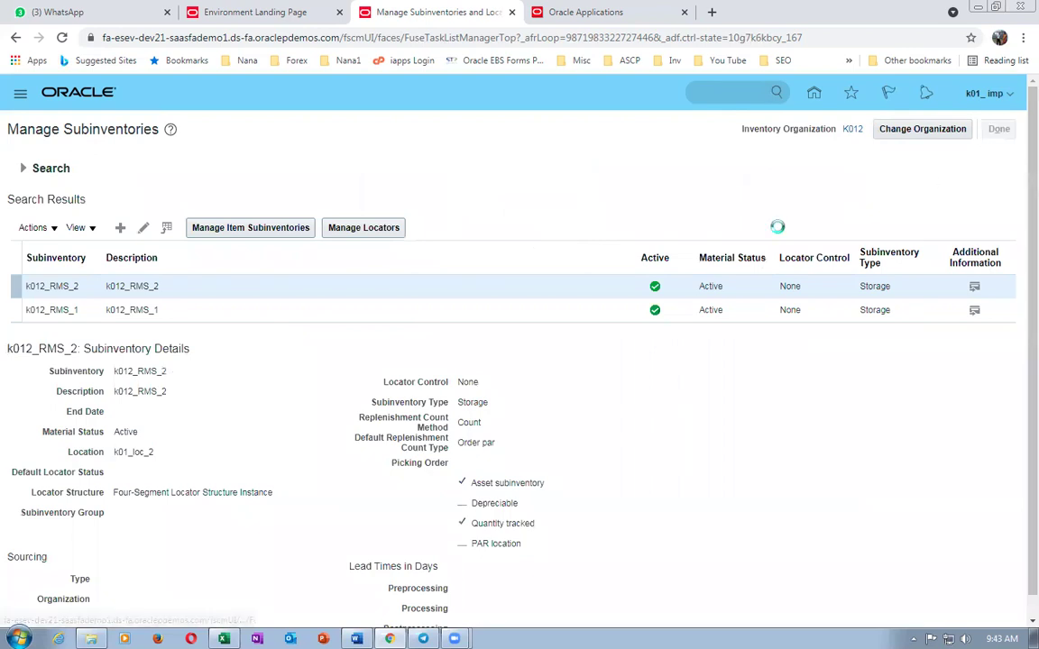
key(alt+Tab)
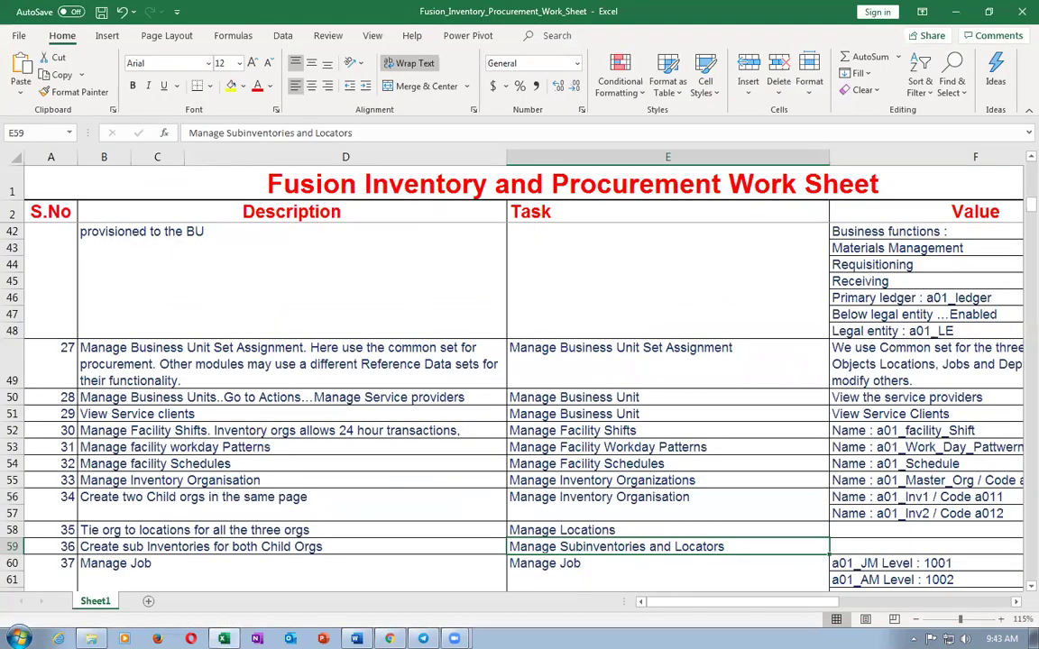
scroll(628, 473, down, 2)
click(629, 472)
key(ctrl+c)
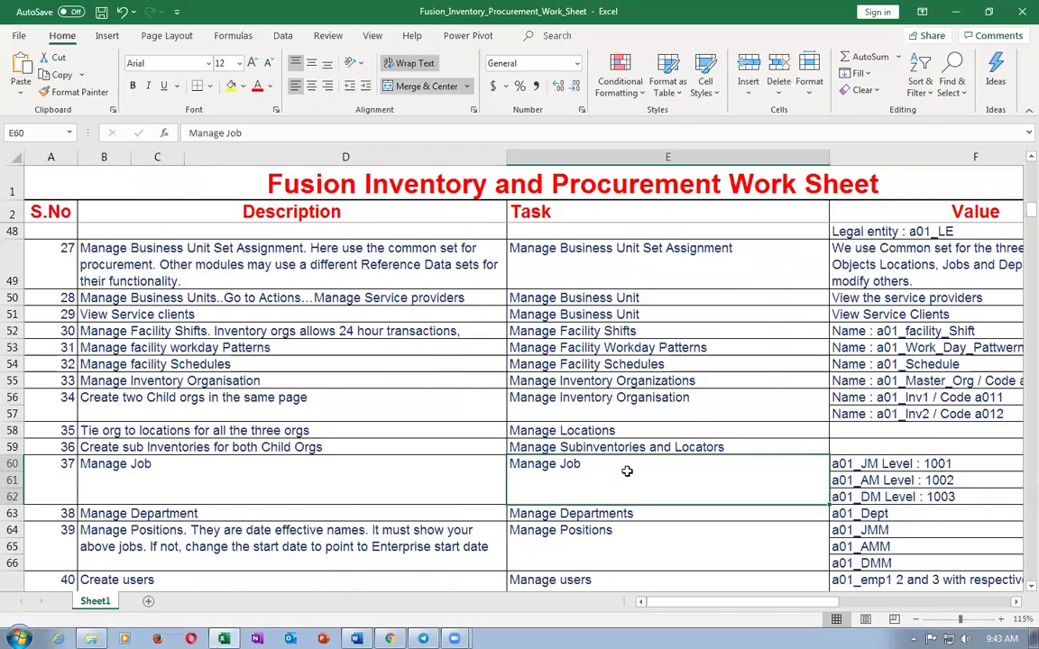
key(alt+Tab)
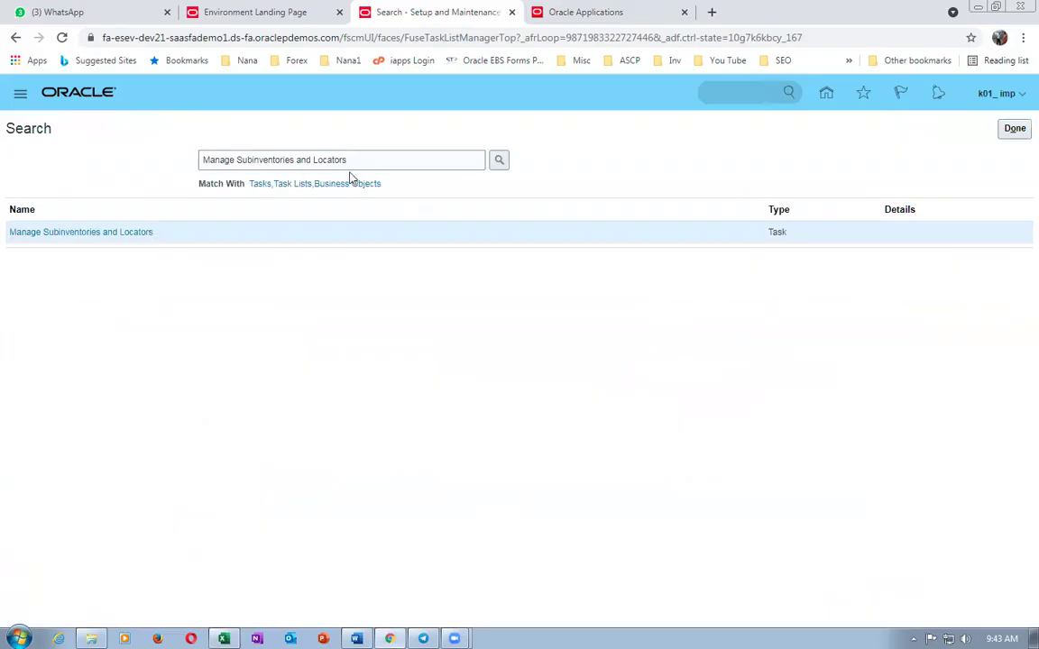
- Search for and open the Manage Job task
triple_click(320, 161)
key(ctrl+v)
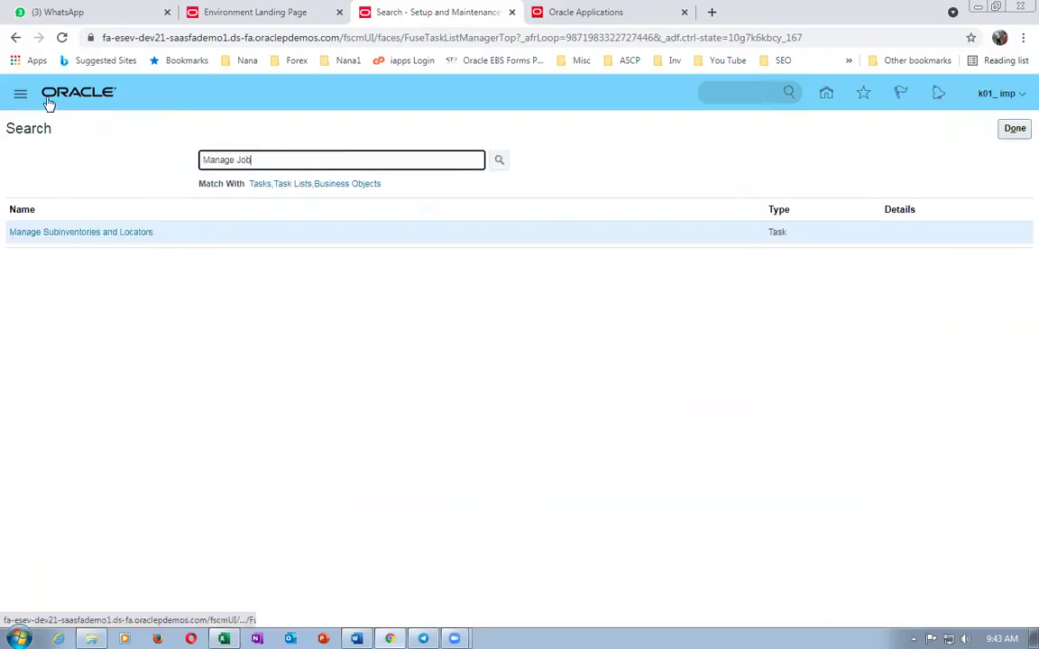
key(Return)
click(28, 231)
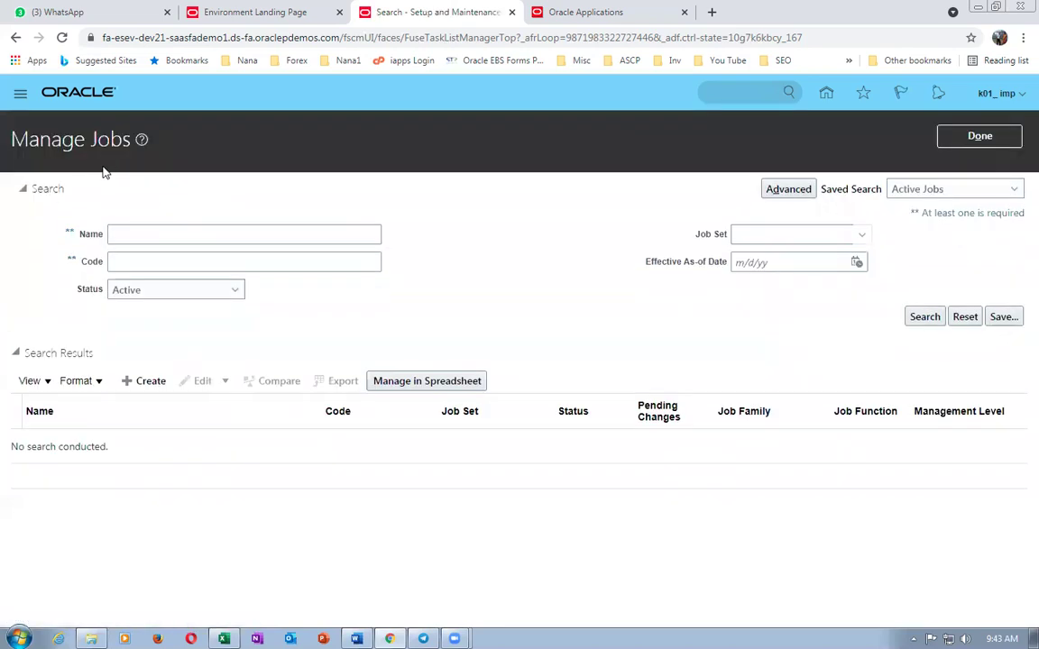
- Start a new job with name and code k01_JM
click(147, 389)
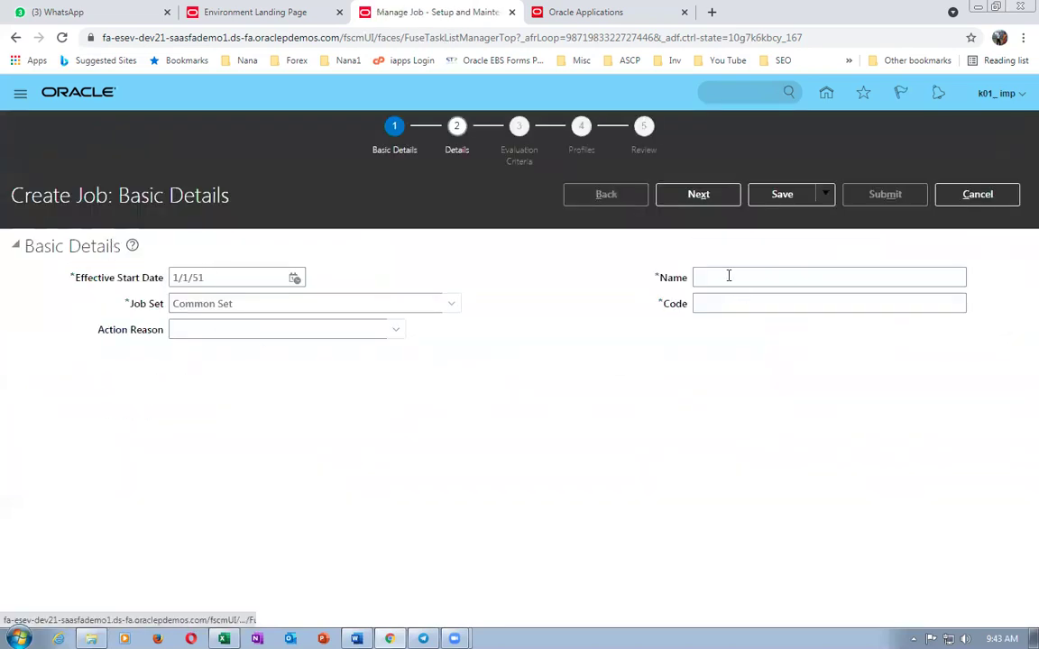
click(729, 277)
text(k01_JM)
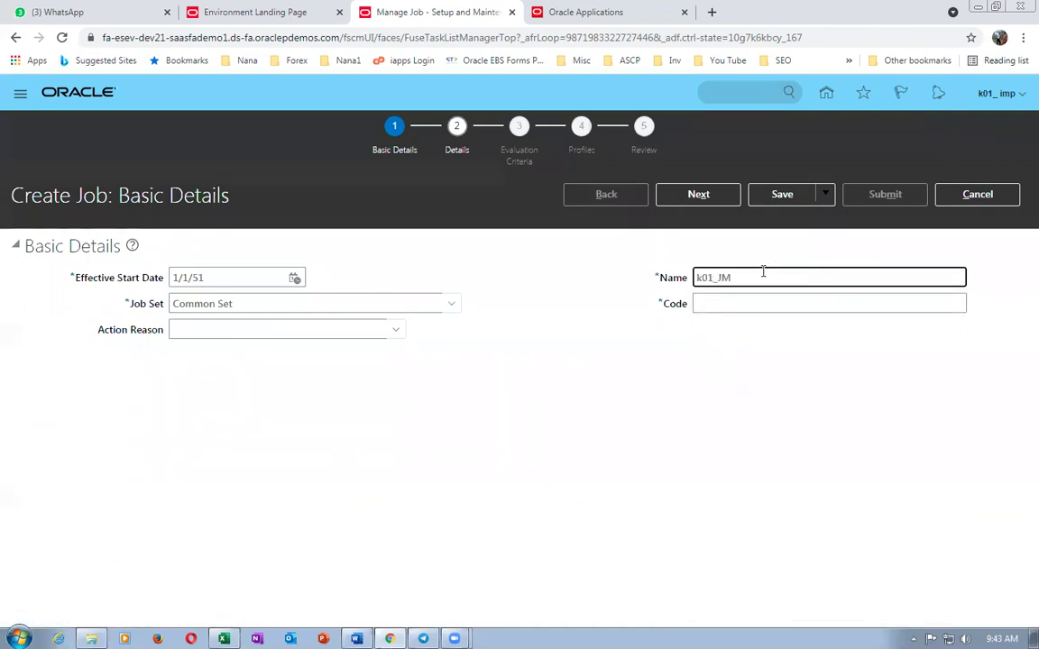
drag(763, 271, 501, 273)
click(703, 294)
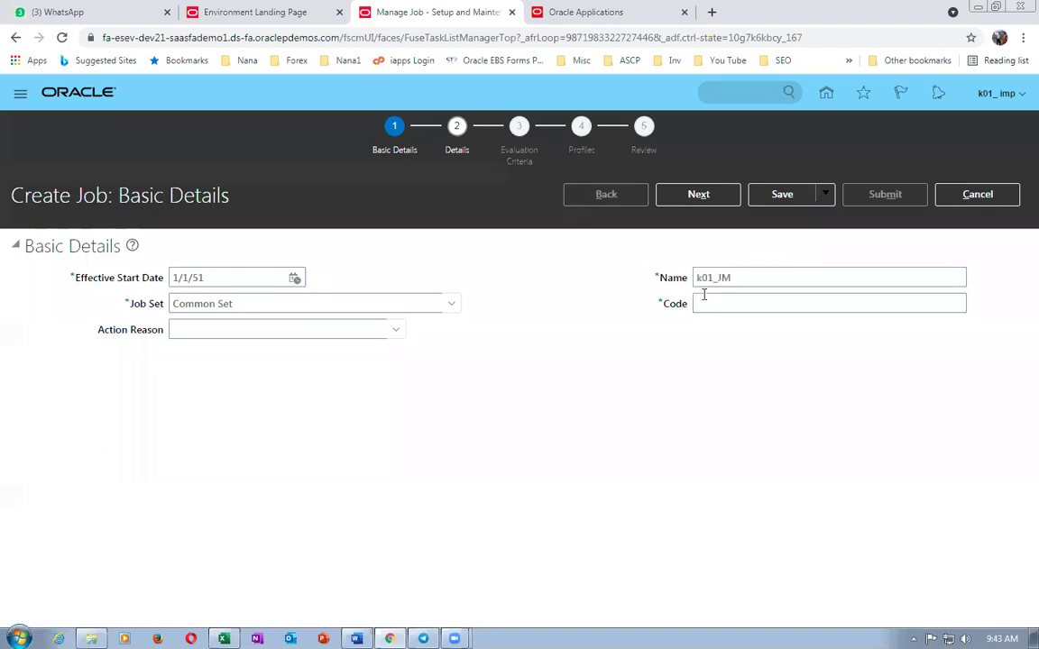
click(703, 305)
key(ctrl+v)
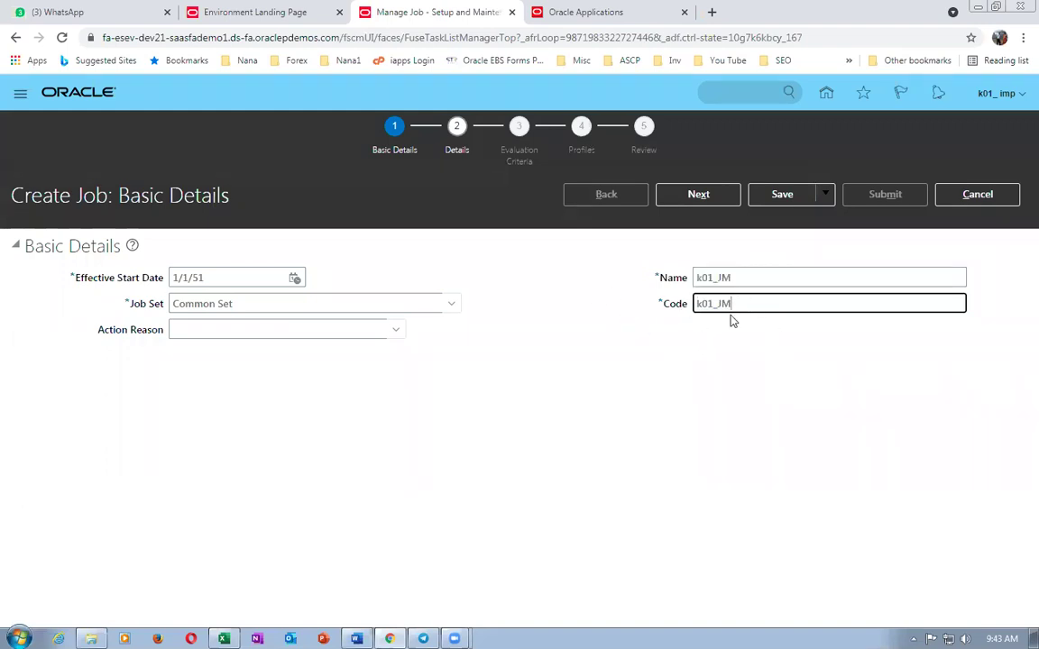
click(698, 194)
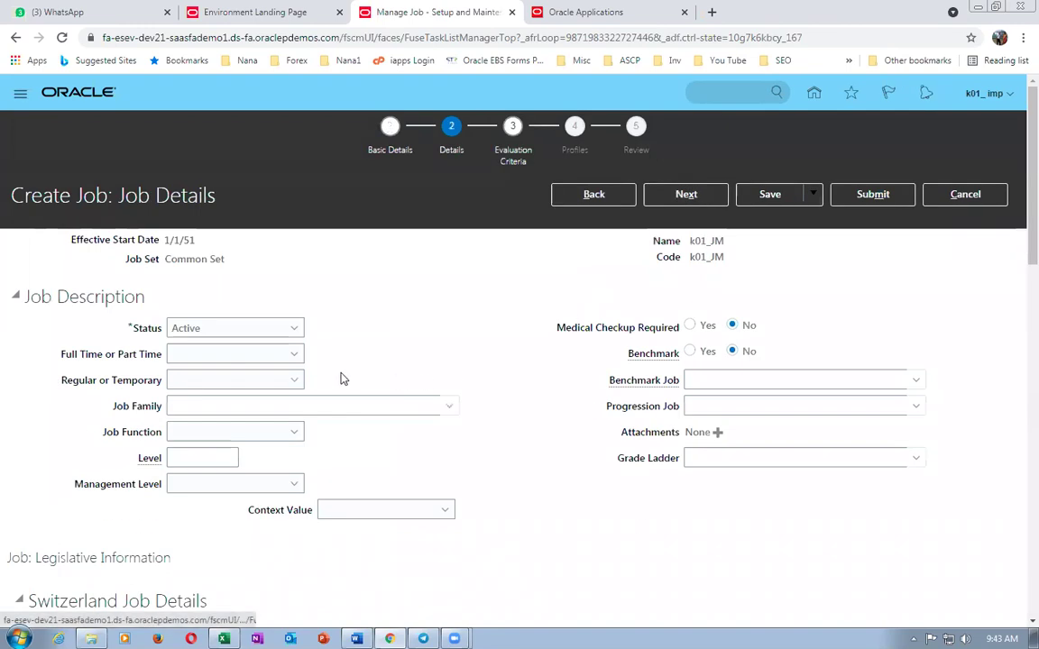
- Make job k01_JM full time and regular with level 1001, then submit it
click(258, 355)
click(231, 394)
click(238, 382)
click(227, 421)
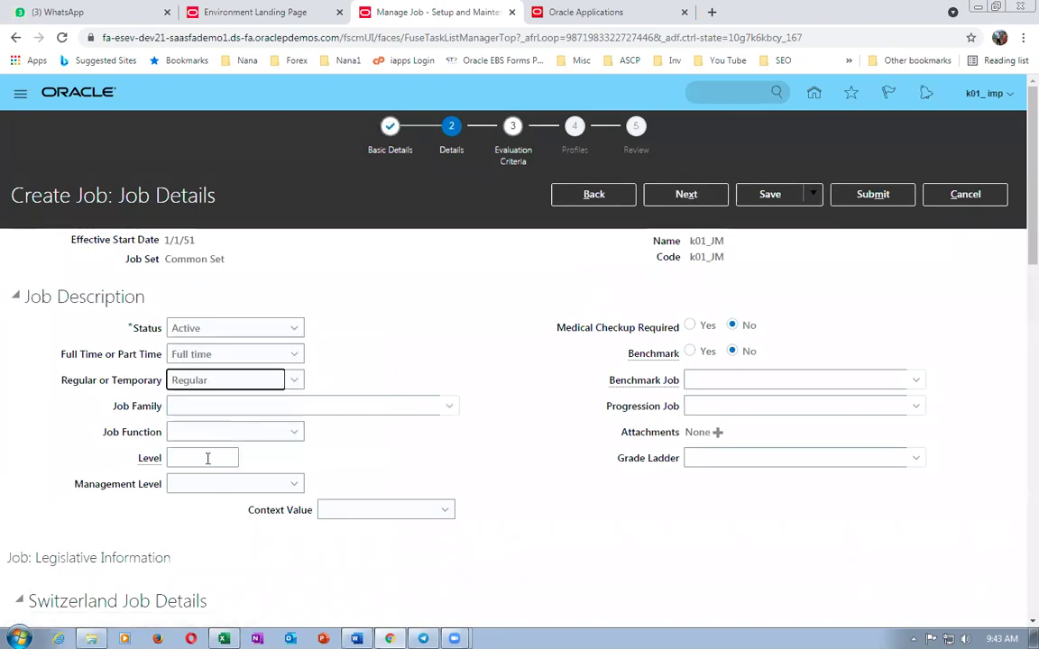
click(207, 459)
text(1001)
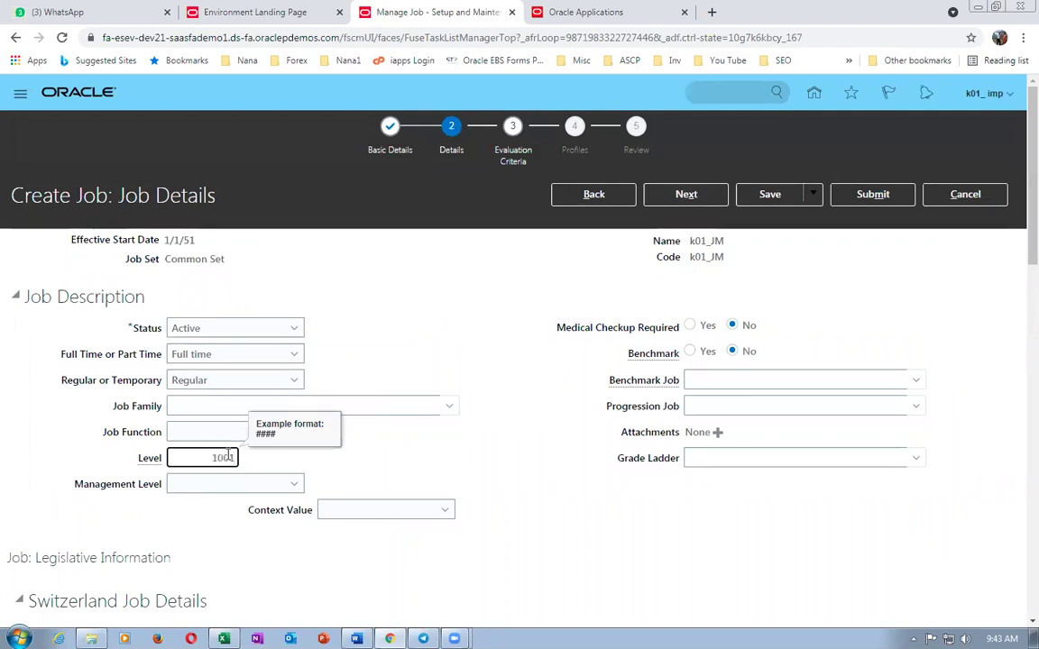
key(Tab)
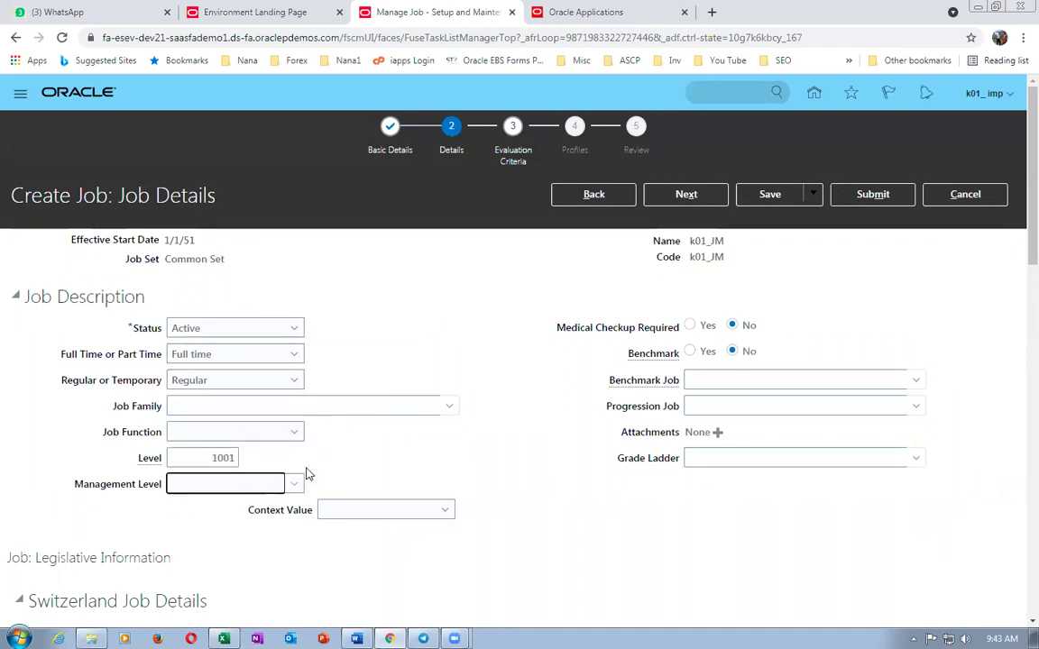
click(886, 200)
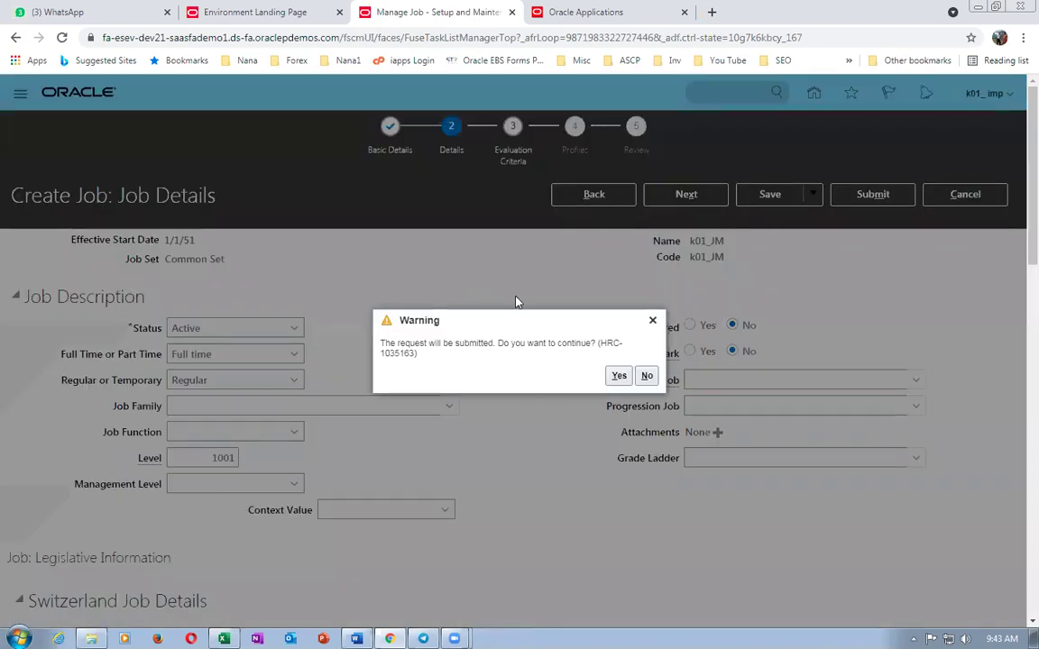
click(620, 376)
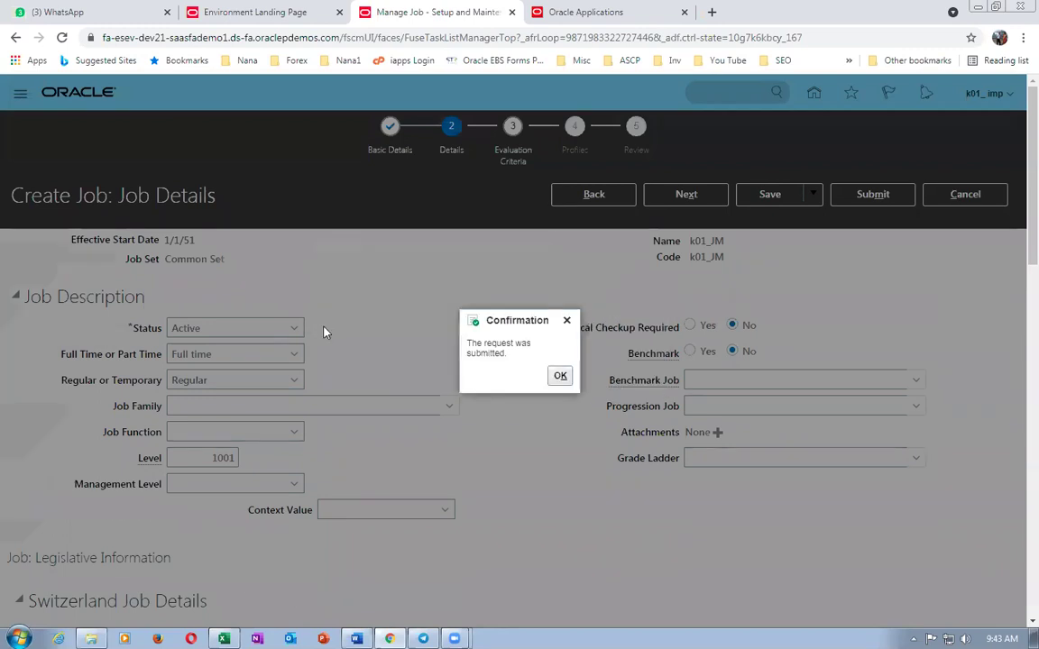
click(557, 377)
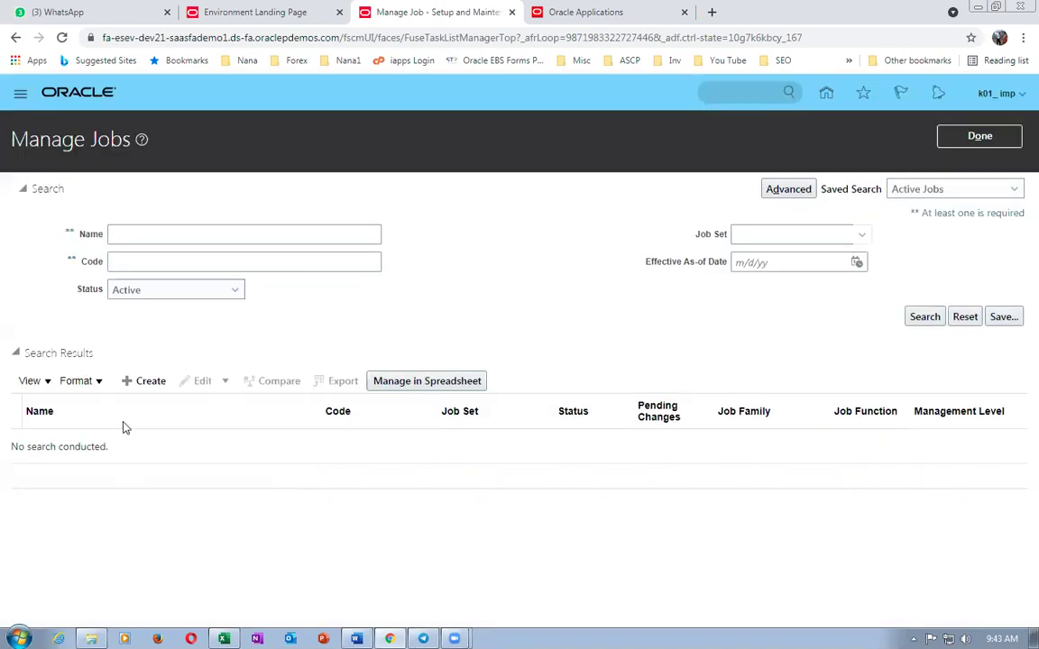
click(135, 381)
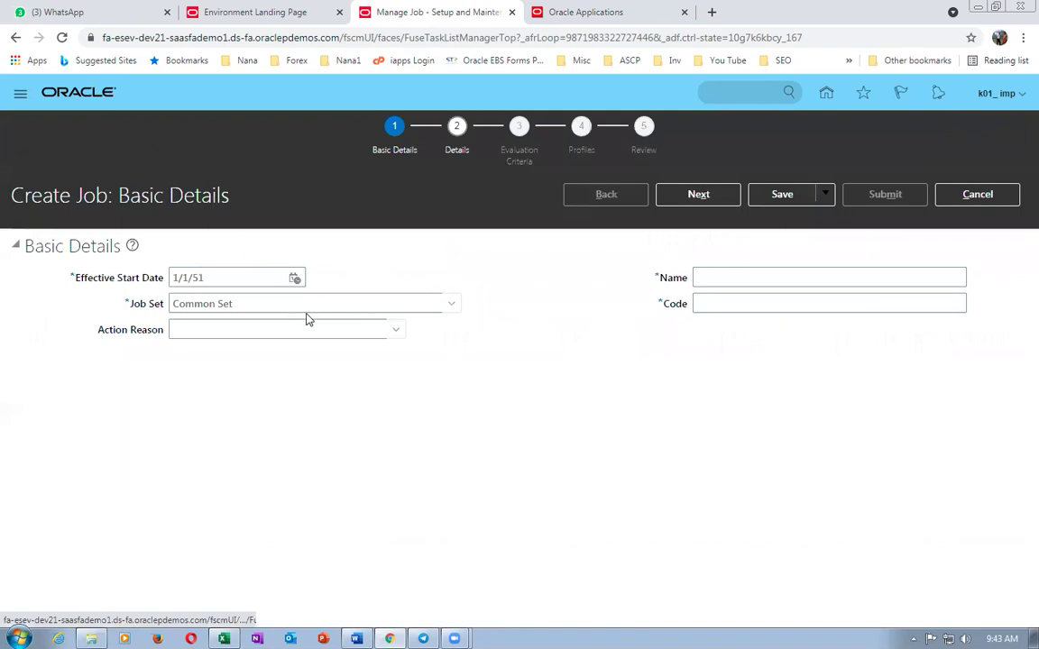
- Enter name and code k01_AM for the second job
click(767, 278)
text(k01_AM)
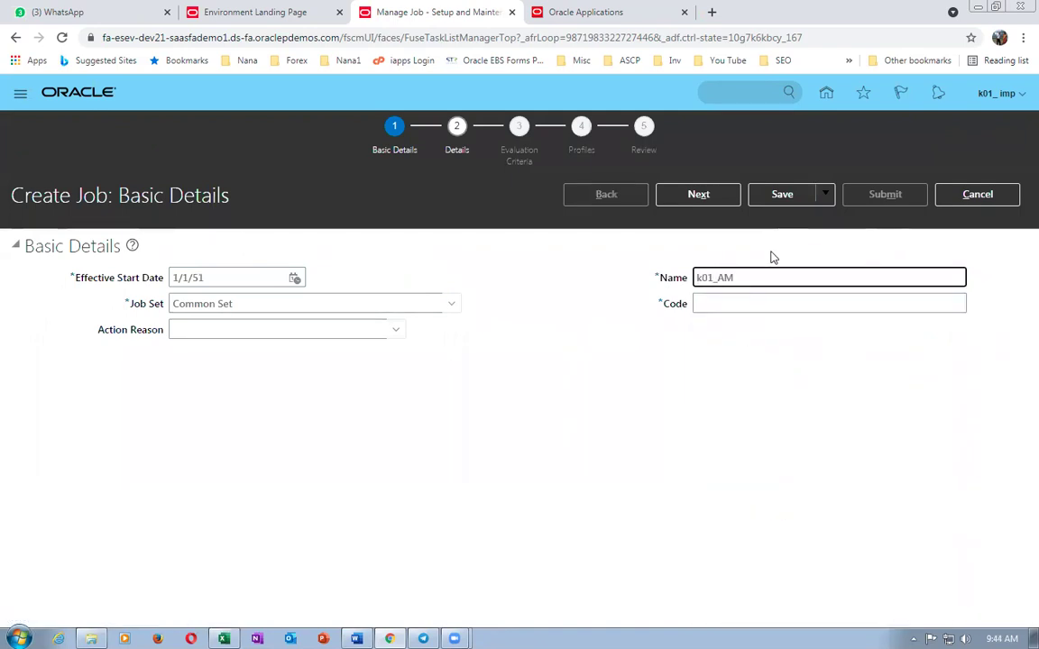
key(ctrl+a)
key(ctrl+c)
click(736, 306)
key(ctrl+v)
click(706, 200)
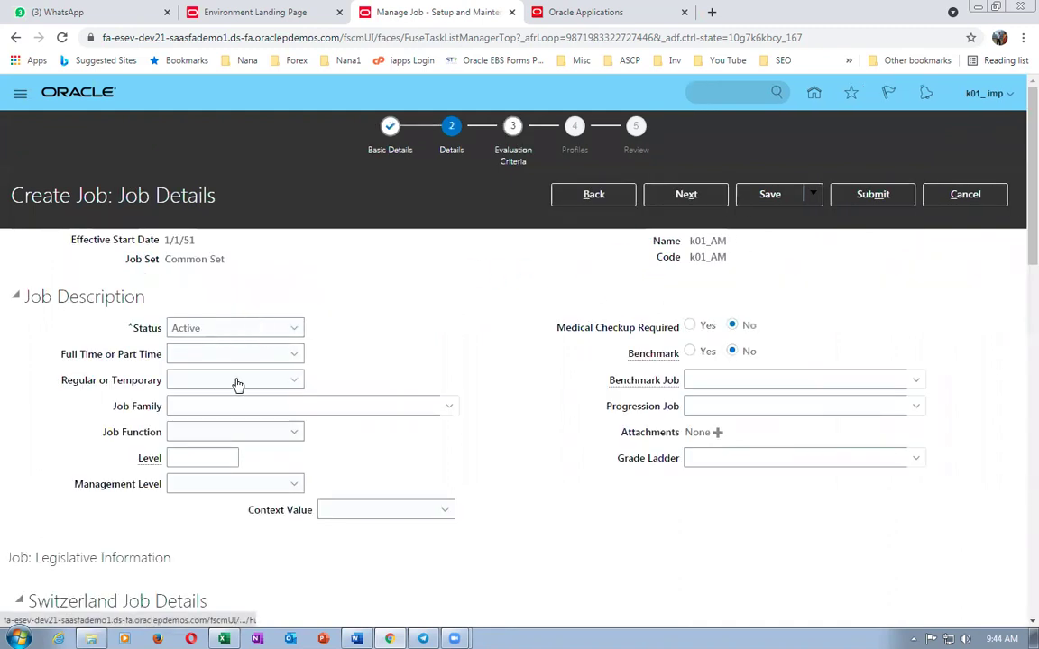
- Make job k01_AM full time and regular with level 1002, then submit it
click(232, 357)
click(246, 392)
click(246, 383)
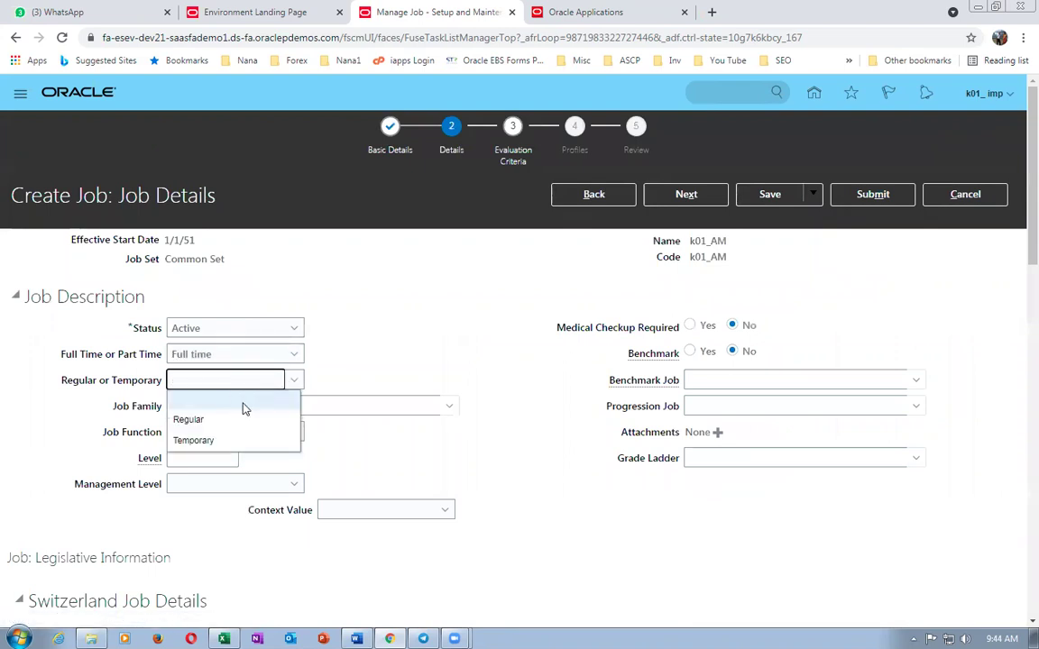
click(230, 420)
click(220, 457)
text(100)
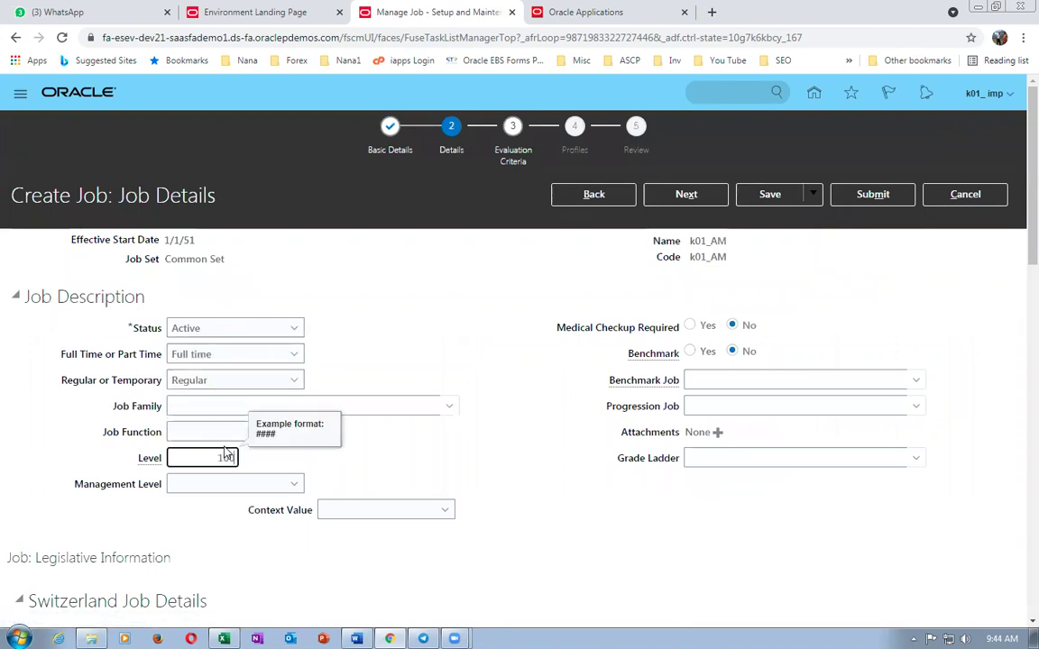
text(2)
key(Tab)
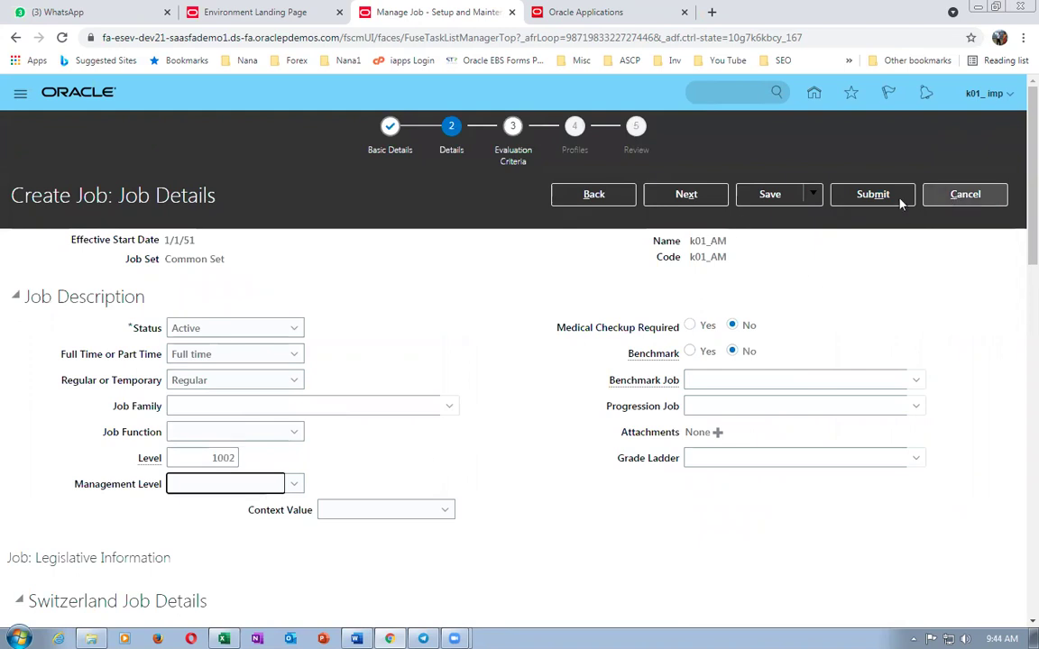
click(872, 195)
click(617, 376)
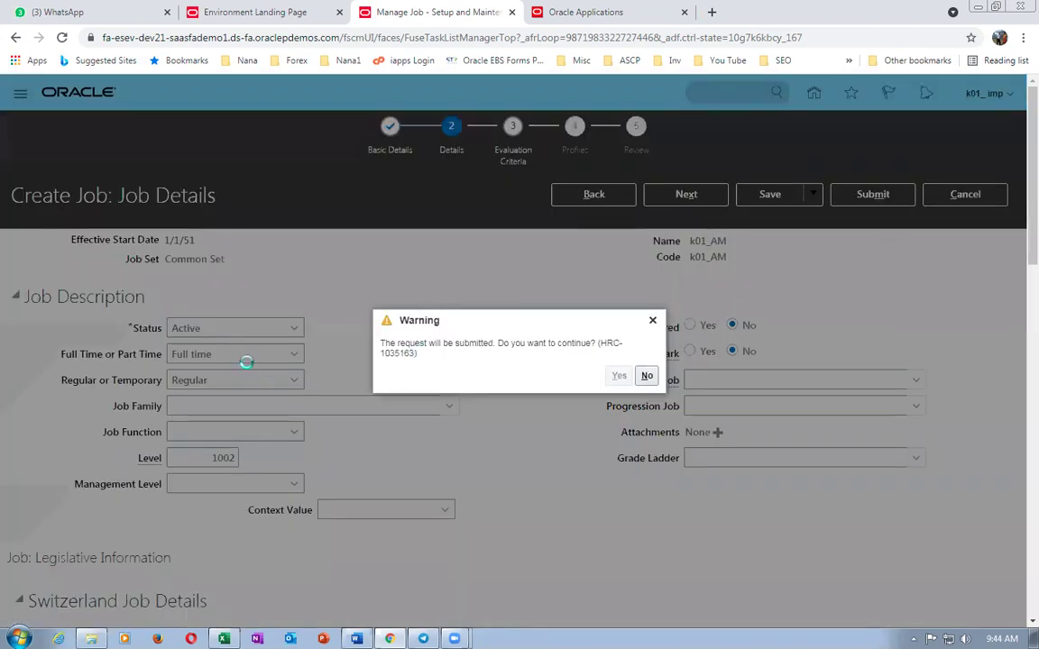
click(548, 373)
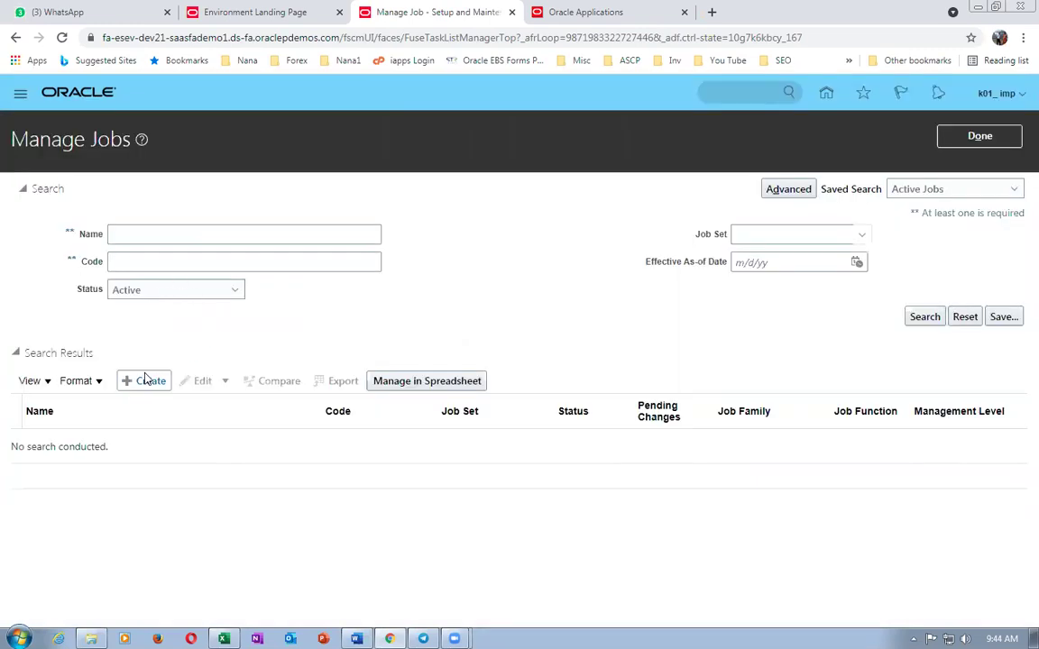
click(147, 380)
- Enter name and code k01_MGR for the third job
click(721, 277)
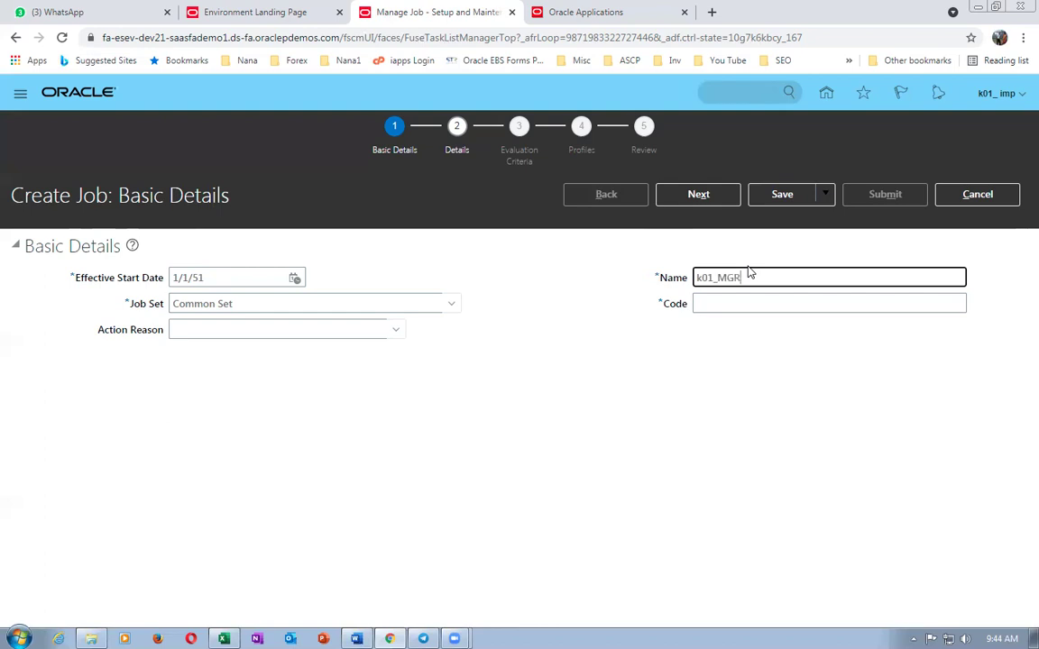
drag(795, 273, 588, 271)
key(ctrl+c)
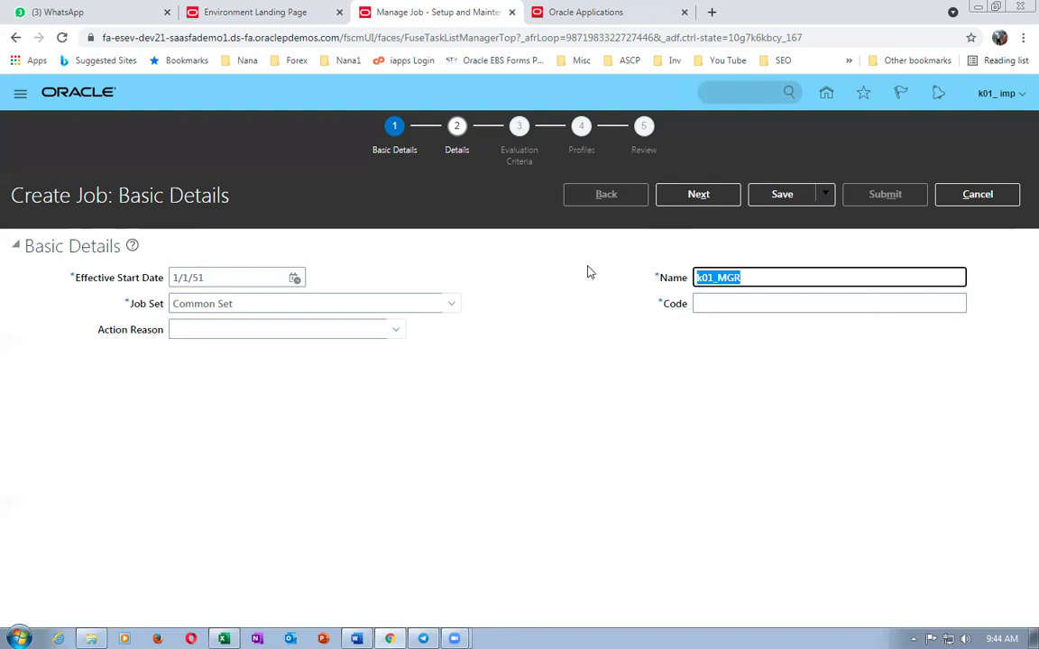
click(787, 305)
key(ctrl+v)
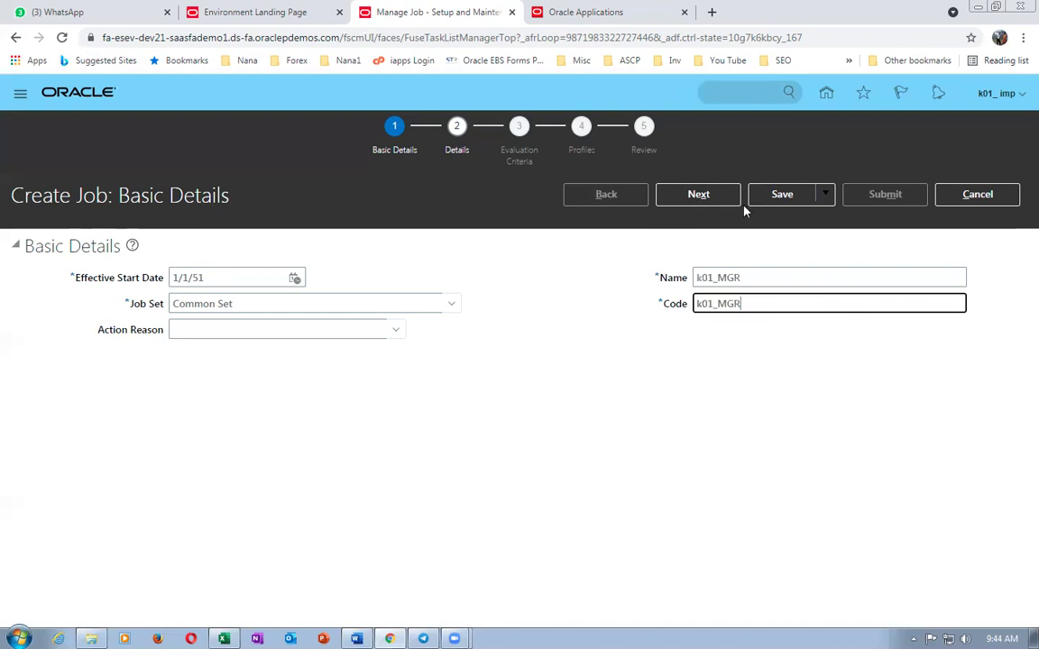
click(735, 195)
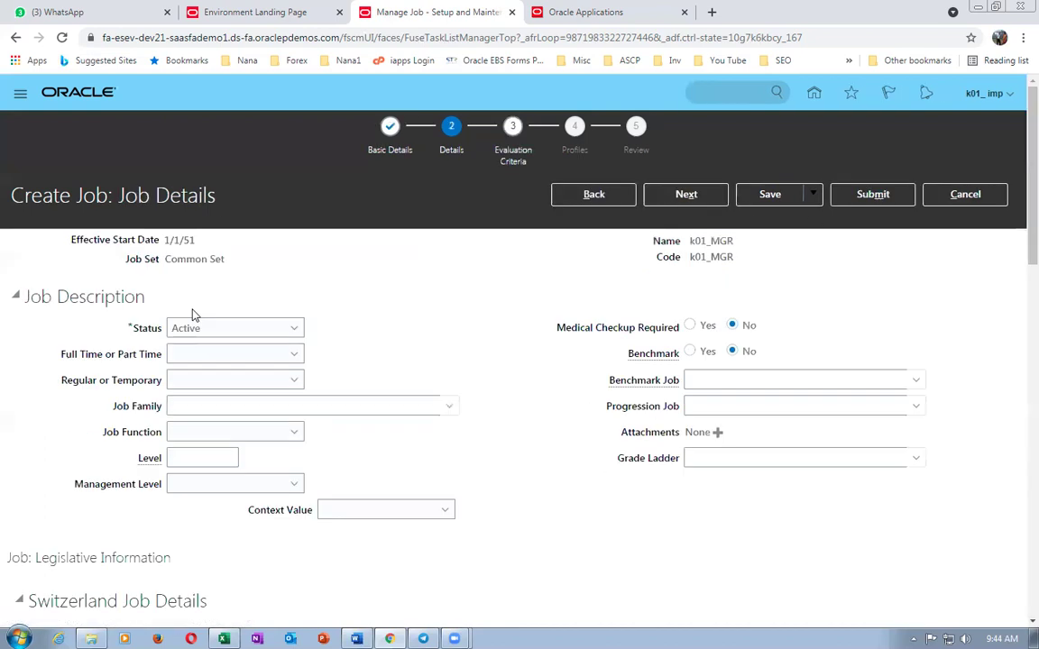
- Make job k01_MGR full time and regular with level 1003, then submit it
drag(166, 261, 202, 261)
click(228, 356)
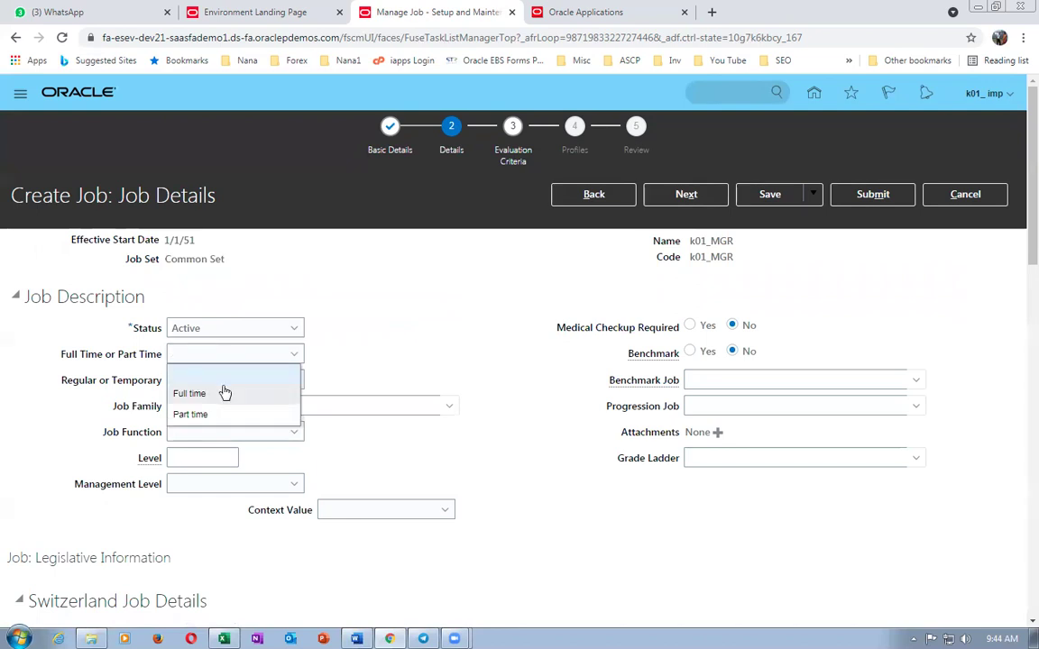
click(225, 393)
click(230, 381)
click(230, 421)
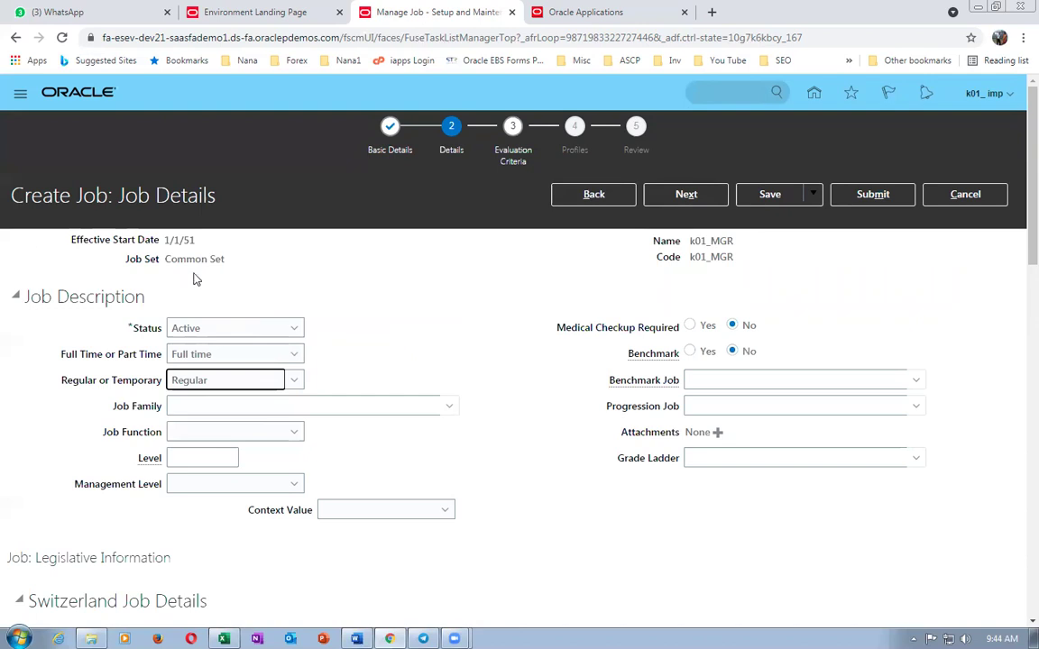
click(213, 456)
text(1003)
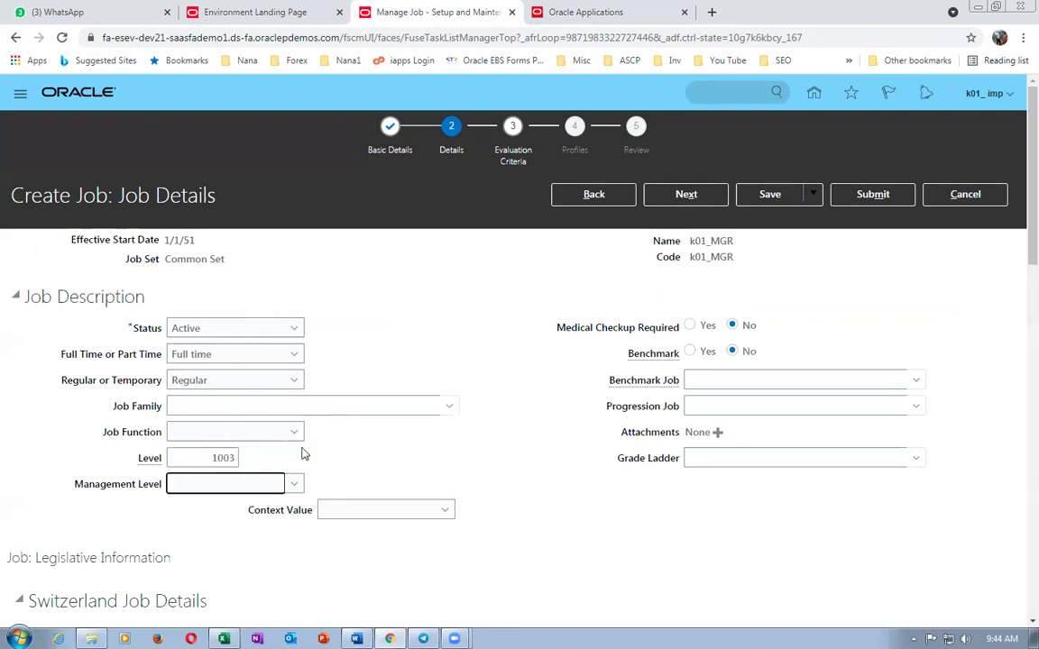
click(869, 192)
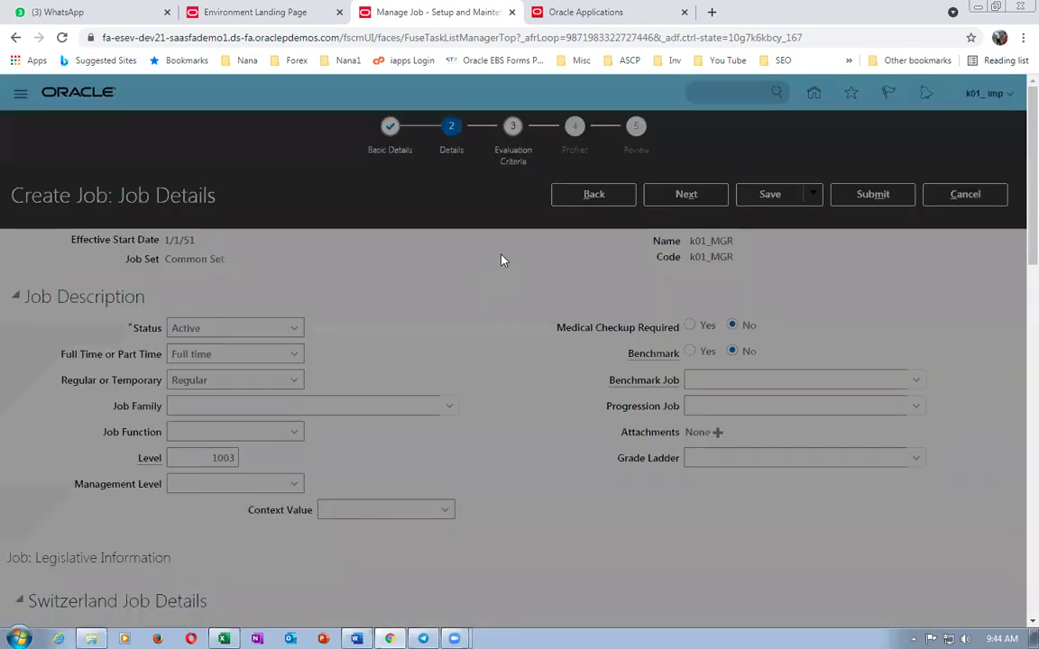
click(619, 377)
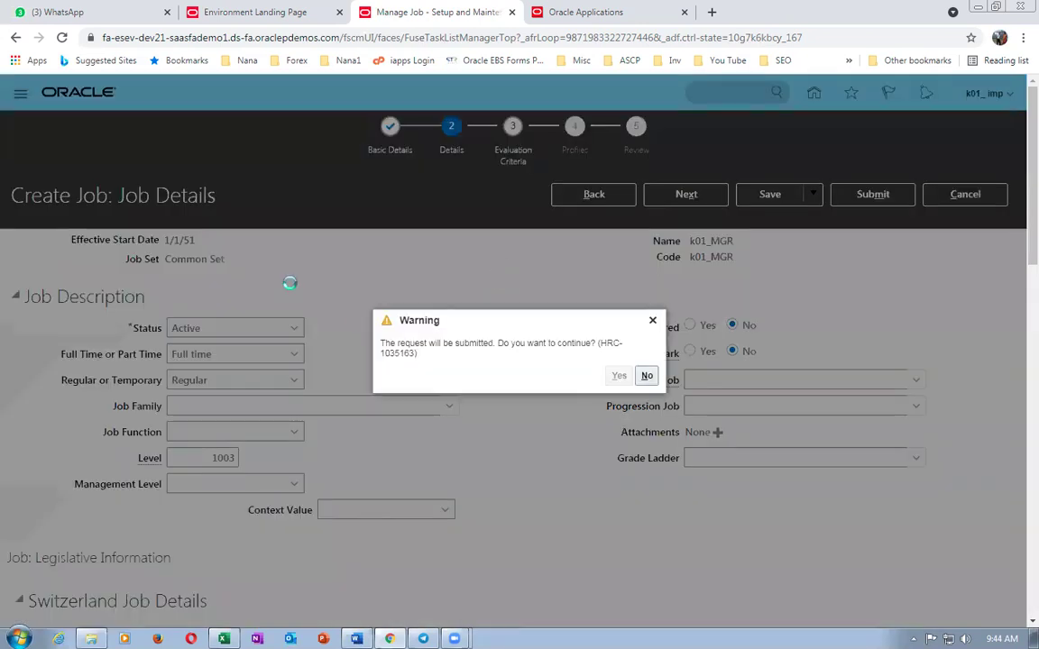
click(556, 374)
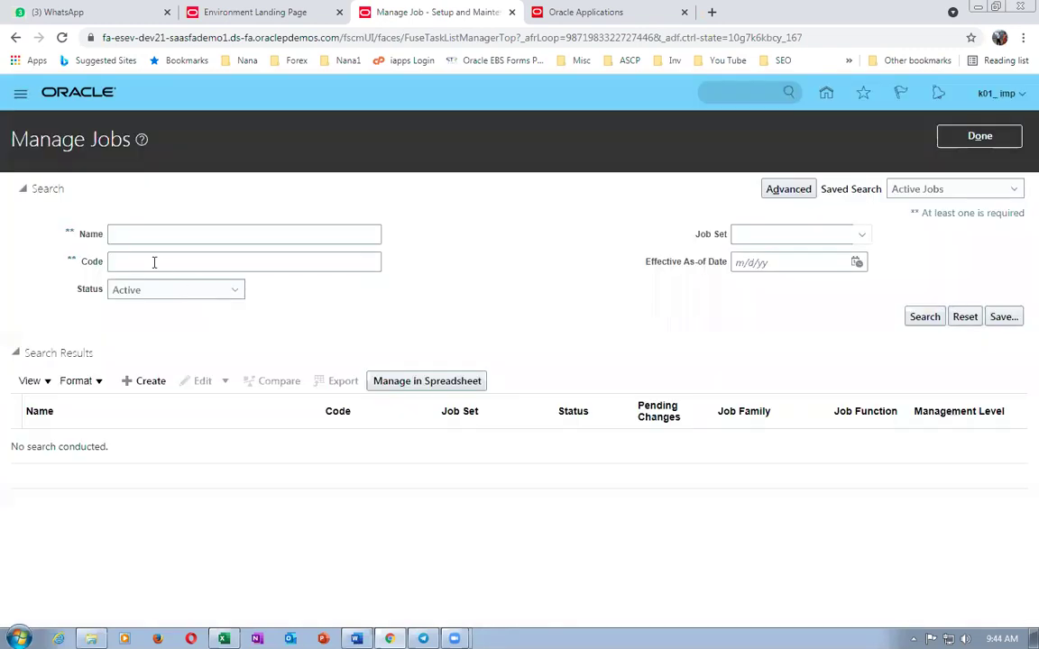
- Filter jobs by k01, then look up and open the Manage Departments task
click(161, 239)
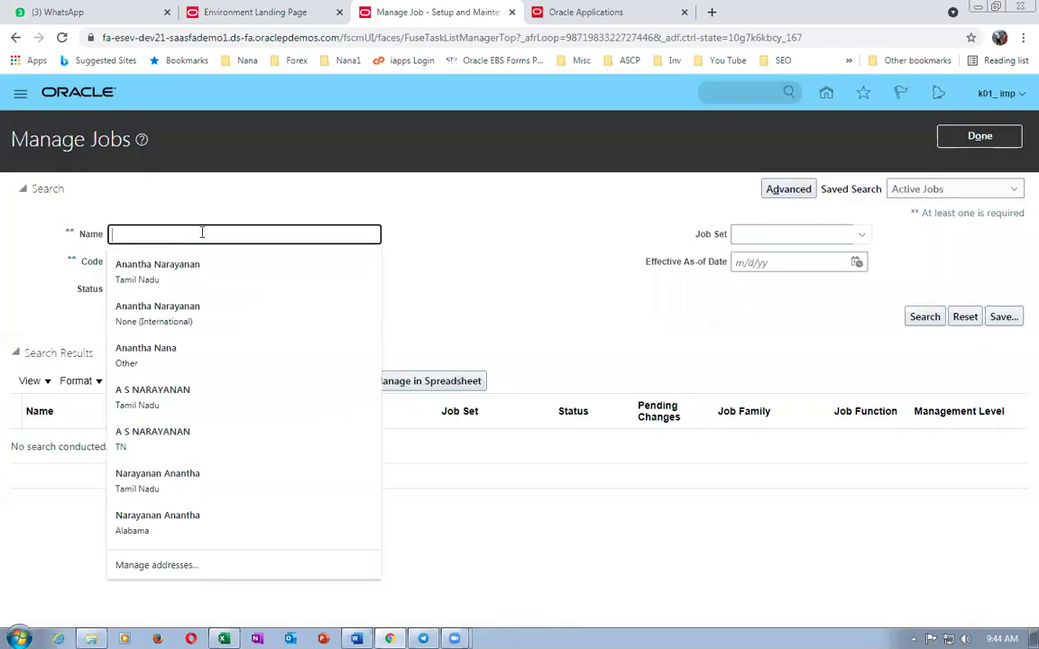
text(k01)
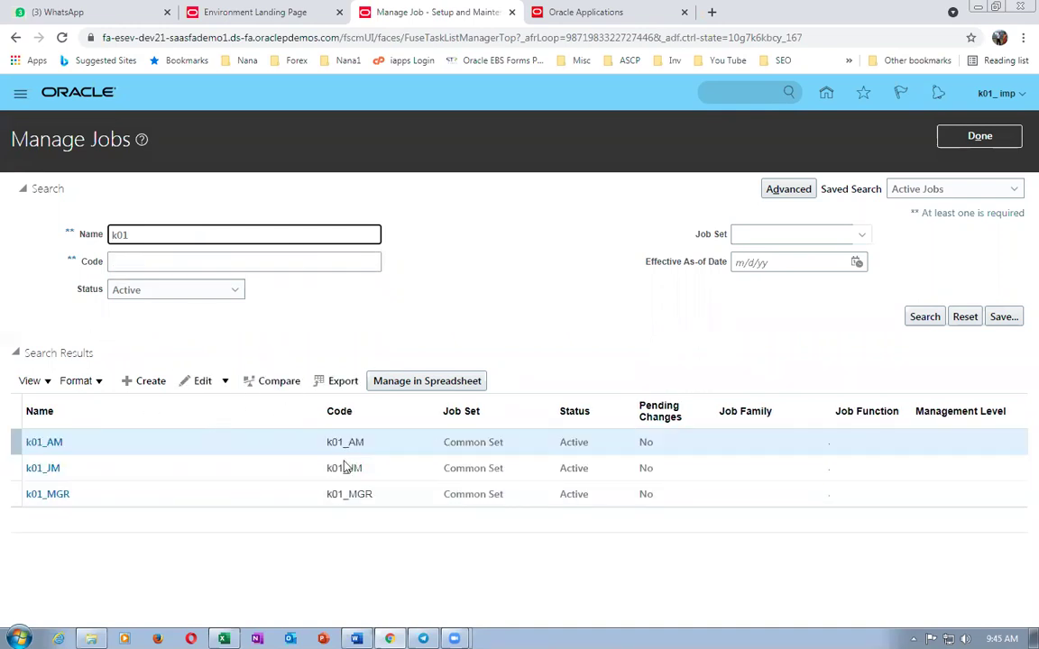
key(alt+Tab)
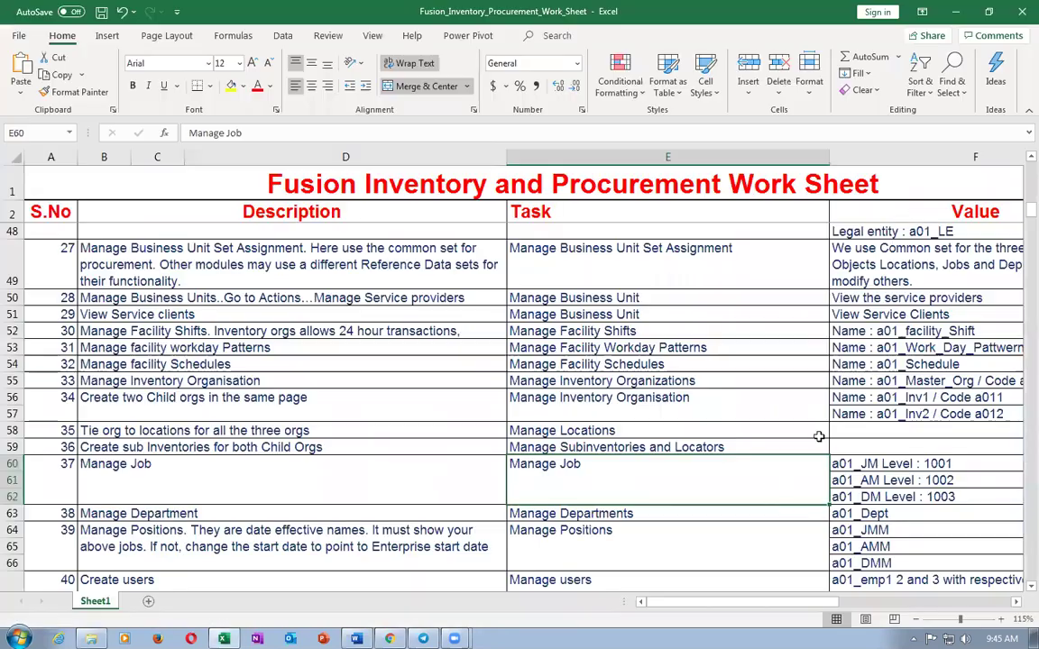
click(476, 519)
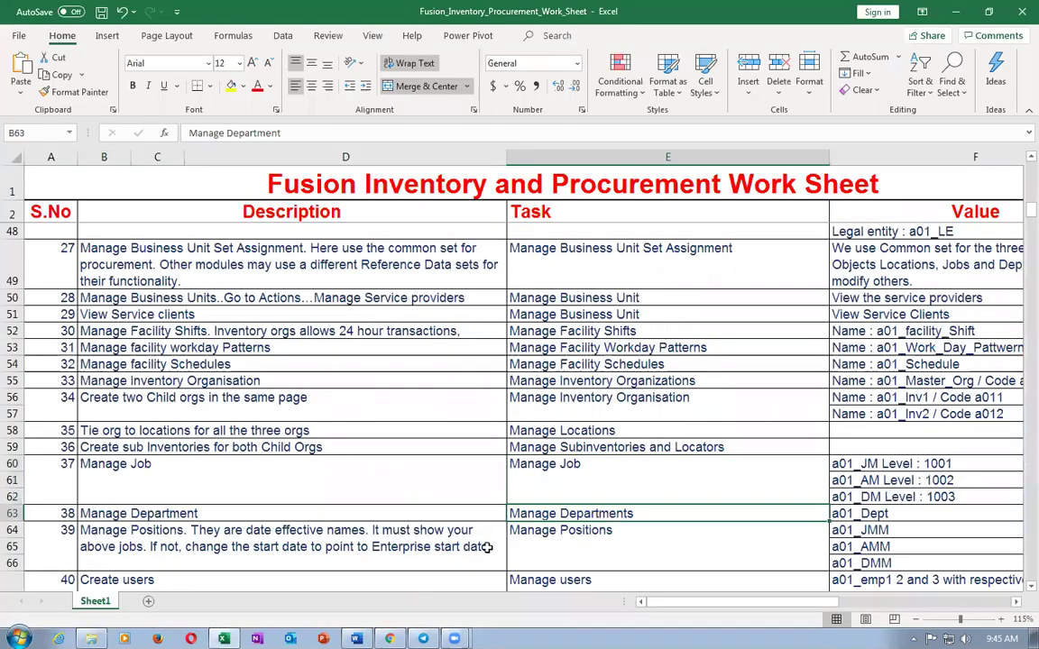
key(ctrl+c)
key(alt+Tab)
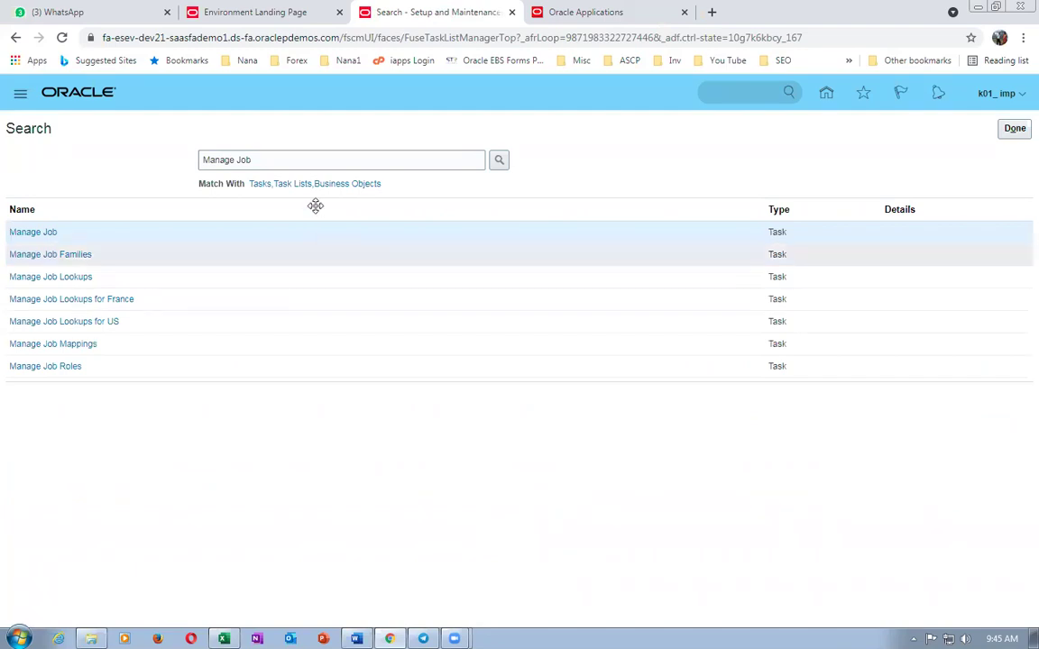
drag(261, 160, 51, 166)
key(ctrl+v)
key(Return)
click(27, 231)
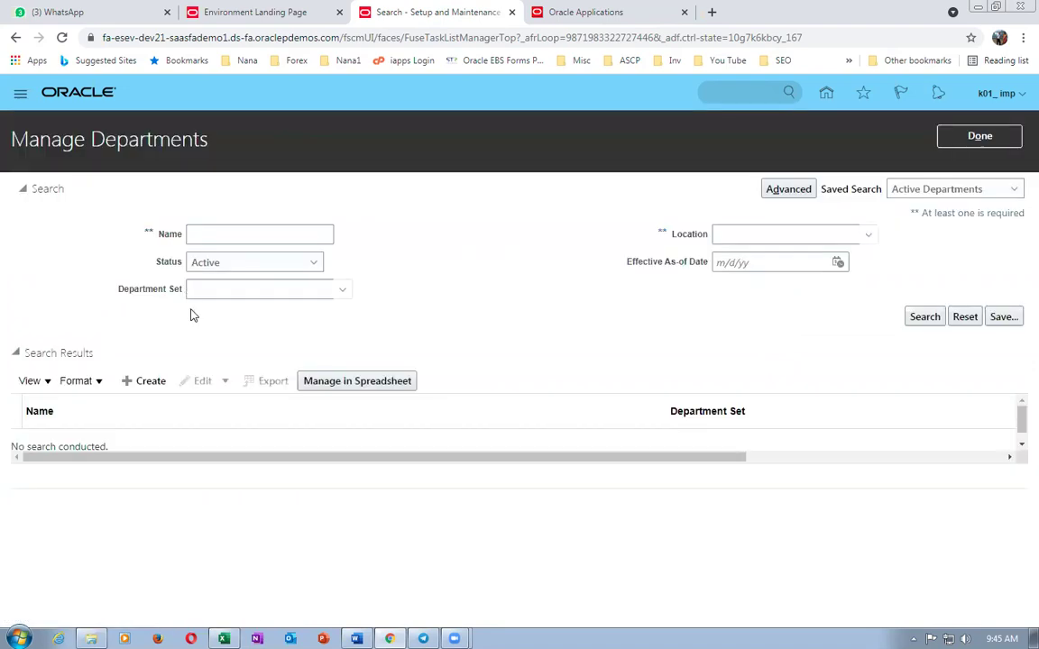
- Create department k01_mech_Dept and submit it
click(147, 380)
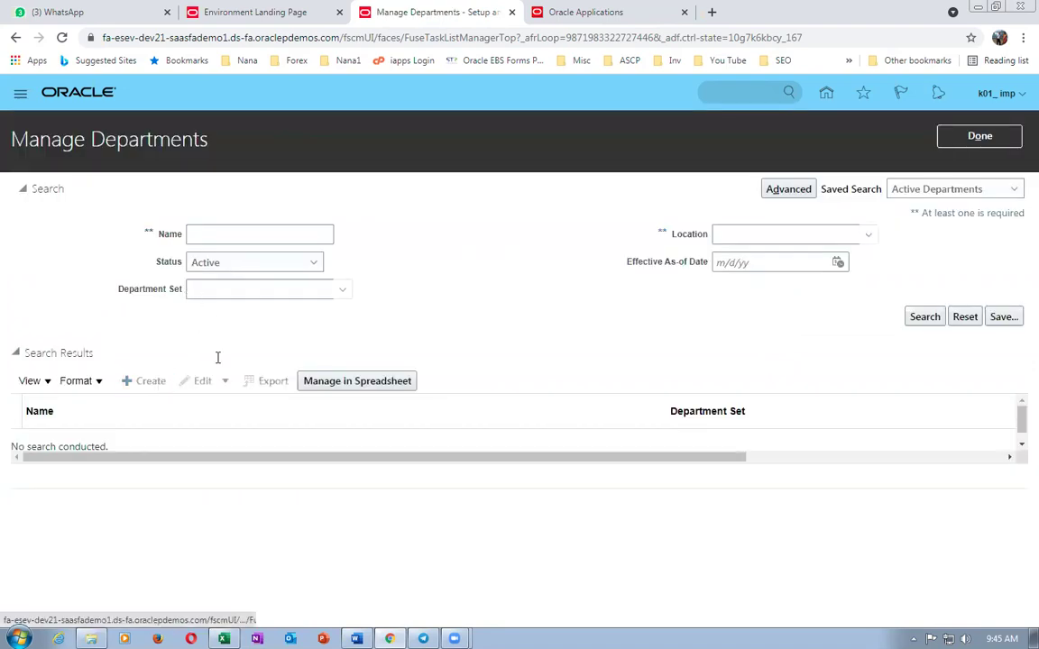
click(208, 366)
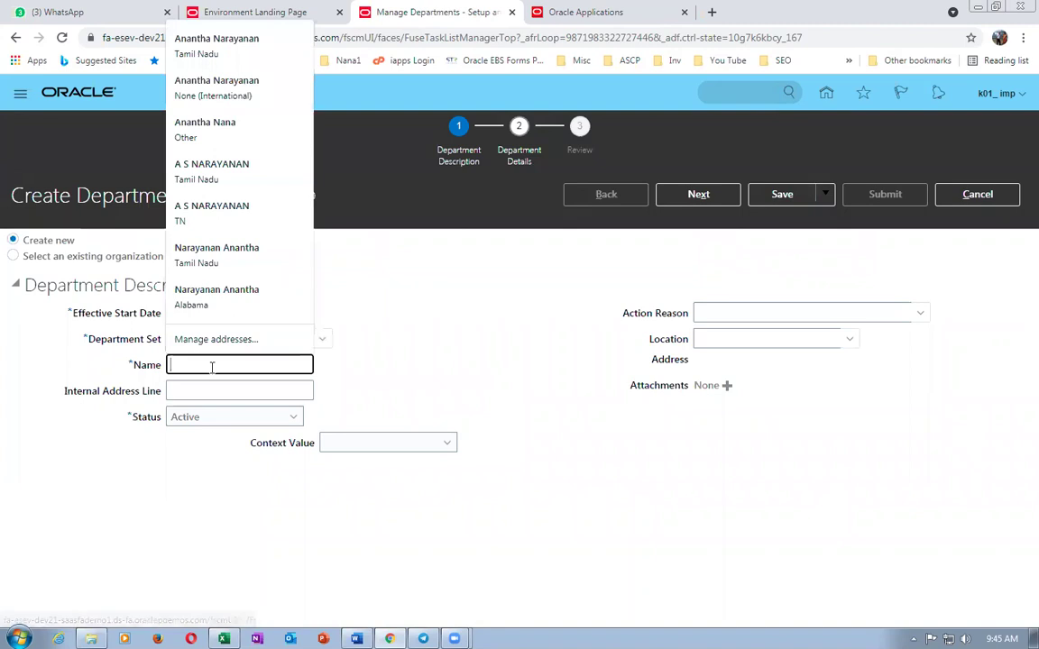
text(k01_)
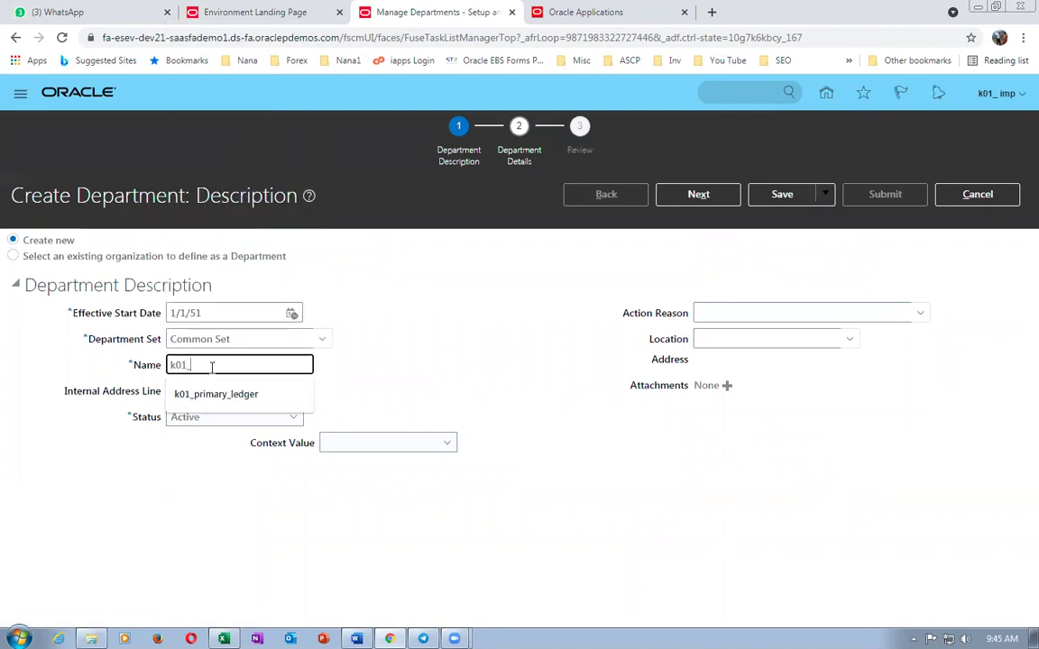
text(mech_Dept)
key(Tab)
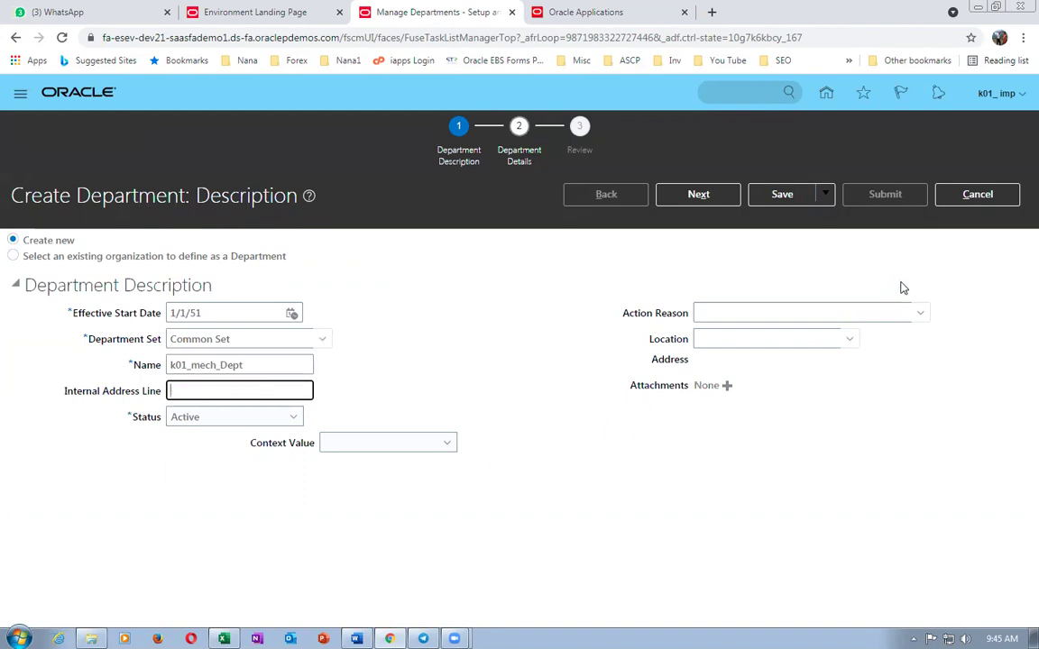
click(712, 194)
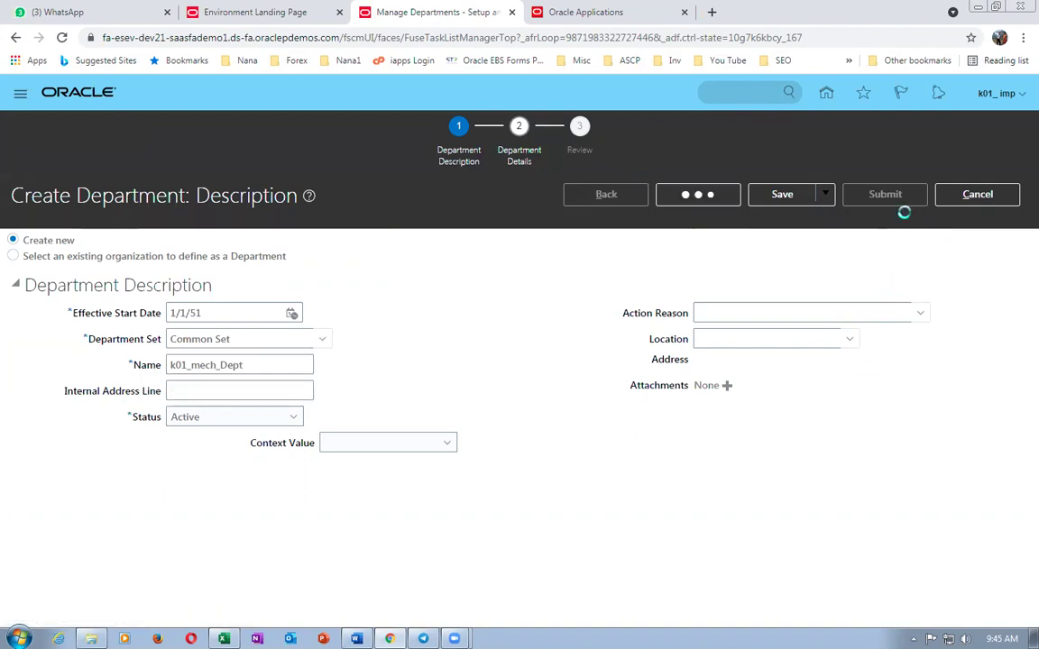
click(872, 197)
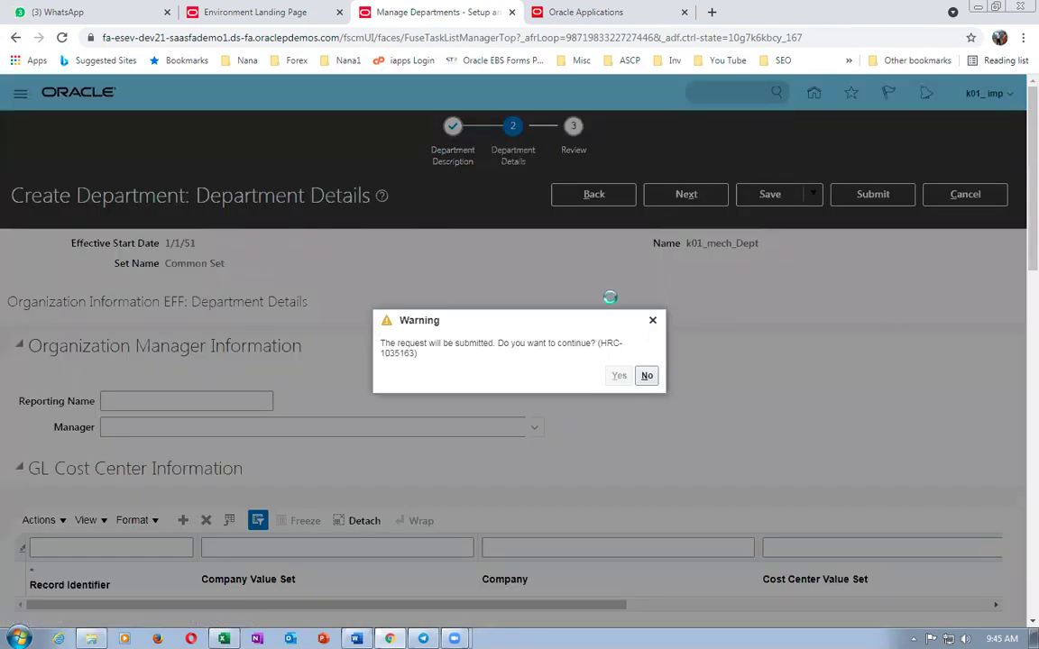
- Copy the Manage Positions task name, confirm the department submission, and return to task search
key(alt+Tab)
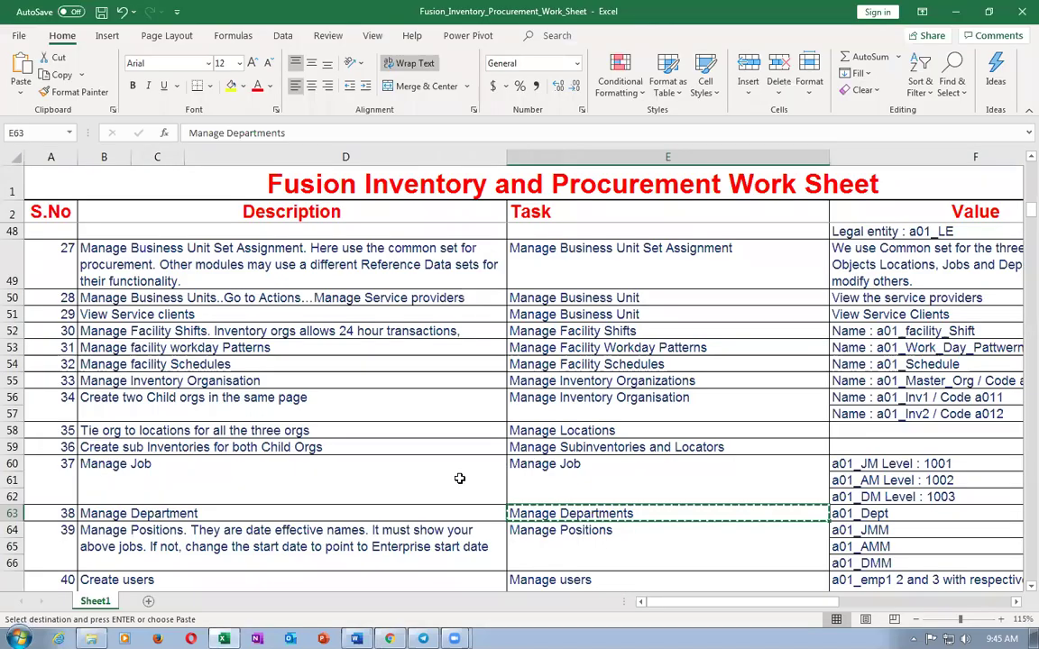
click(341, 533)
key(Right)
key(Right)
key(ctrl+c)
key(alt+Tab)
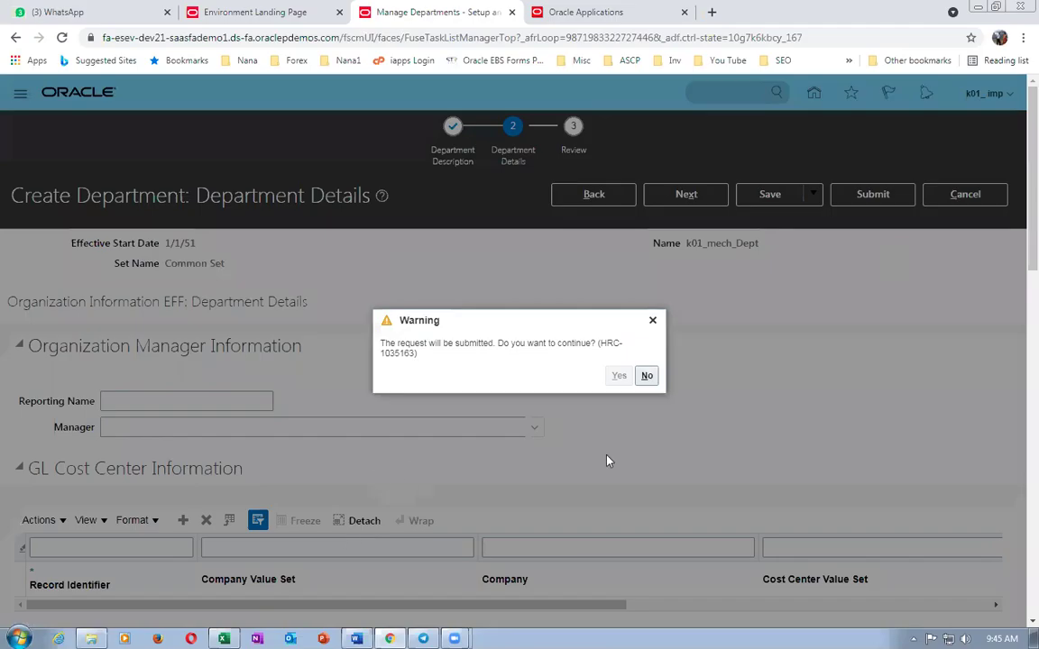
click(619, 376)
click(559, 375)
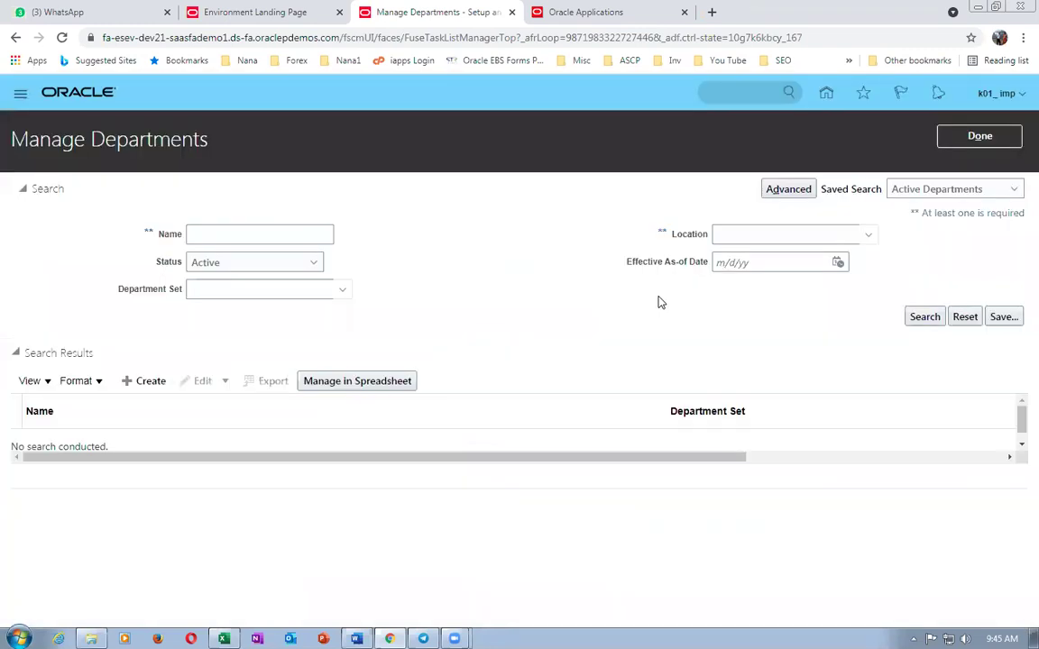
click(963, 137)
- Look up and open the Manage Positions task
key(ctrl+v)
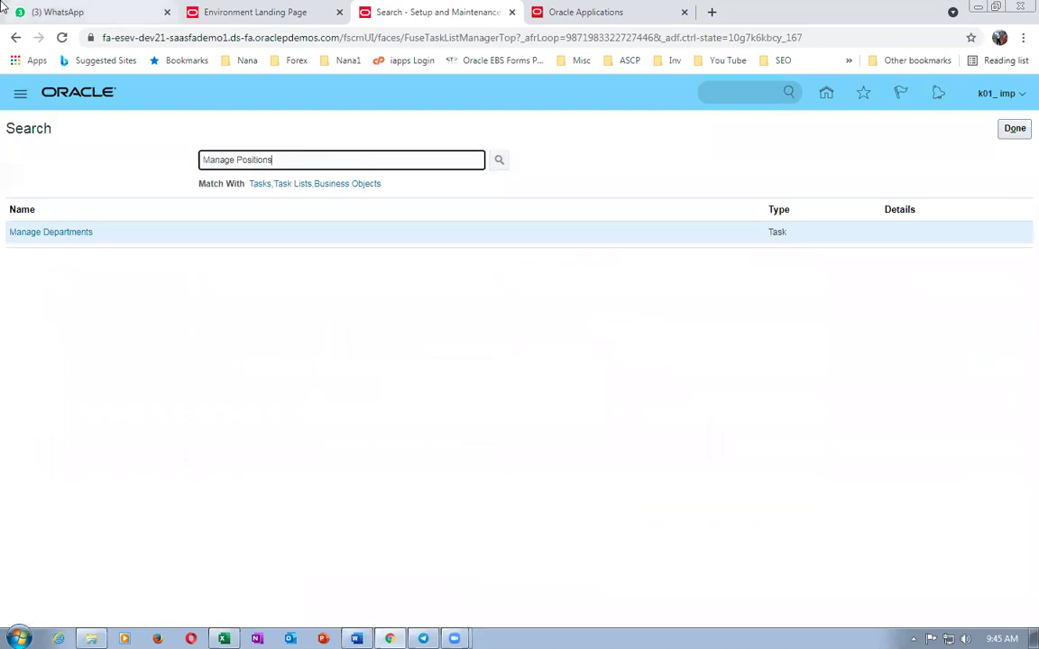
key(Return)
click(43, 232)
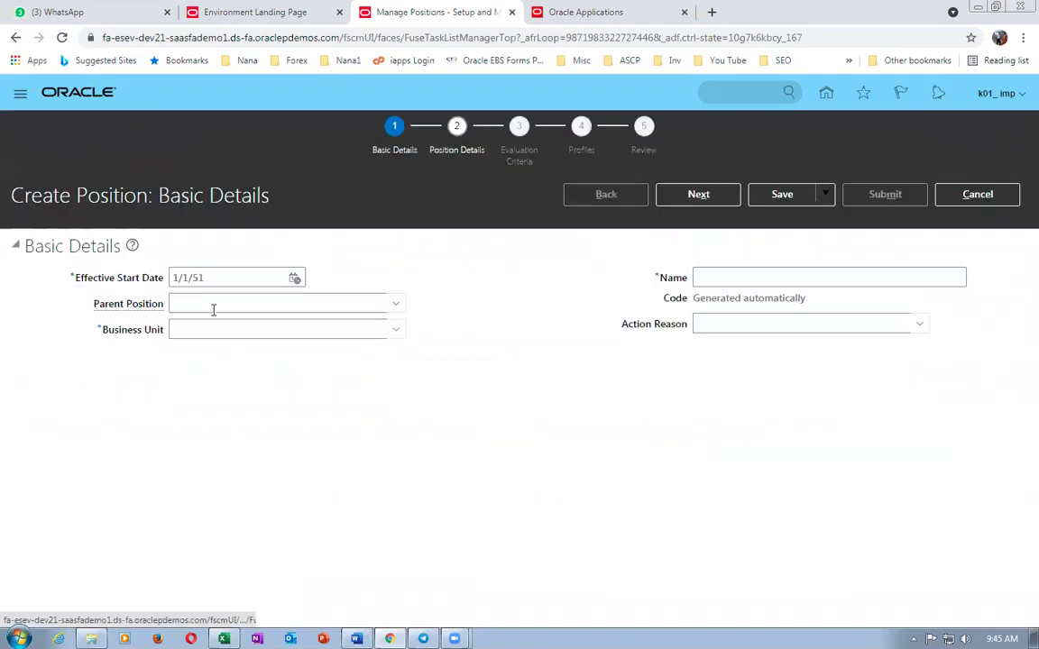
- Start position k01_AMM in business unit k01_business_unit
click(213, 328)
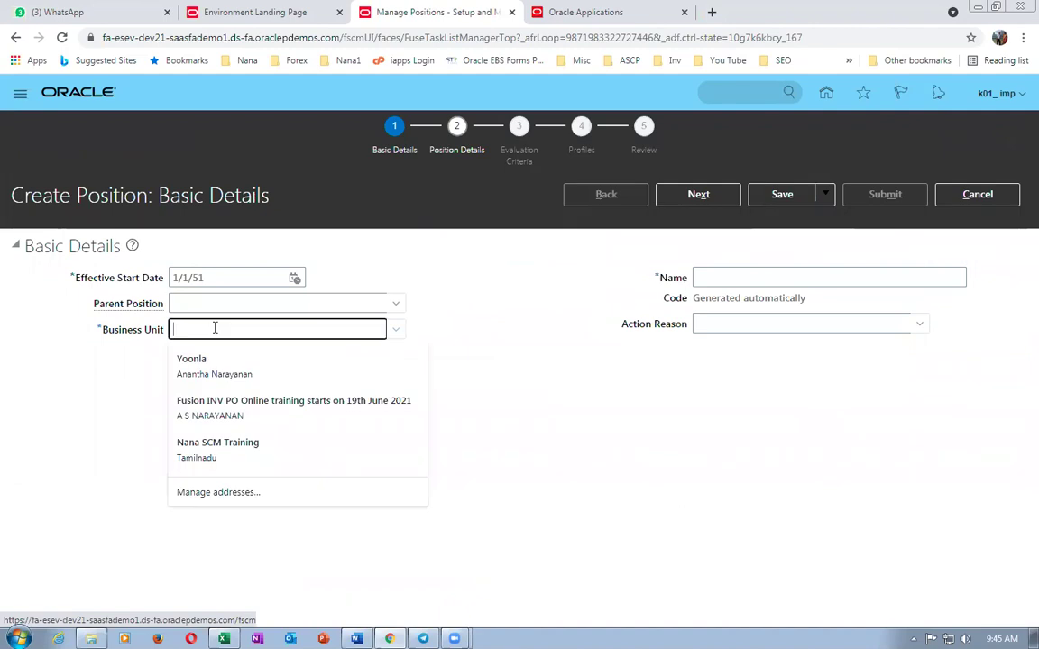
text(k01)
key(Tab)
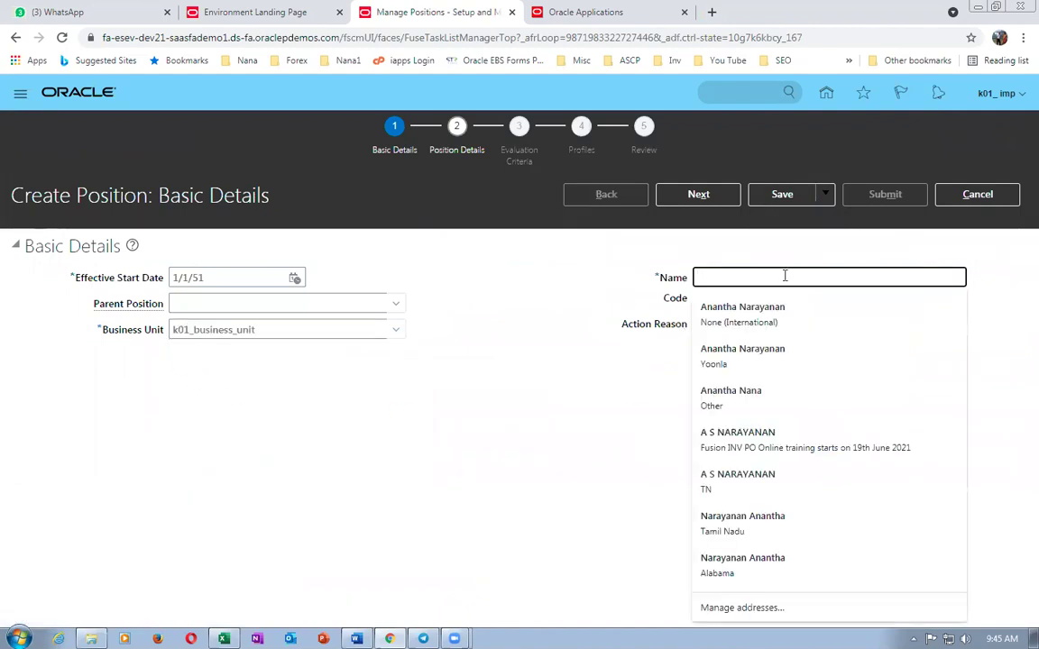
text(k01_AMM)
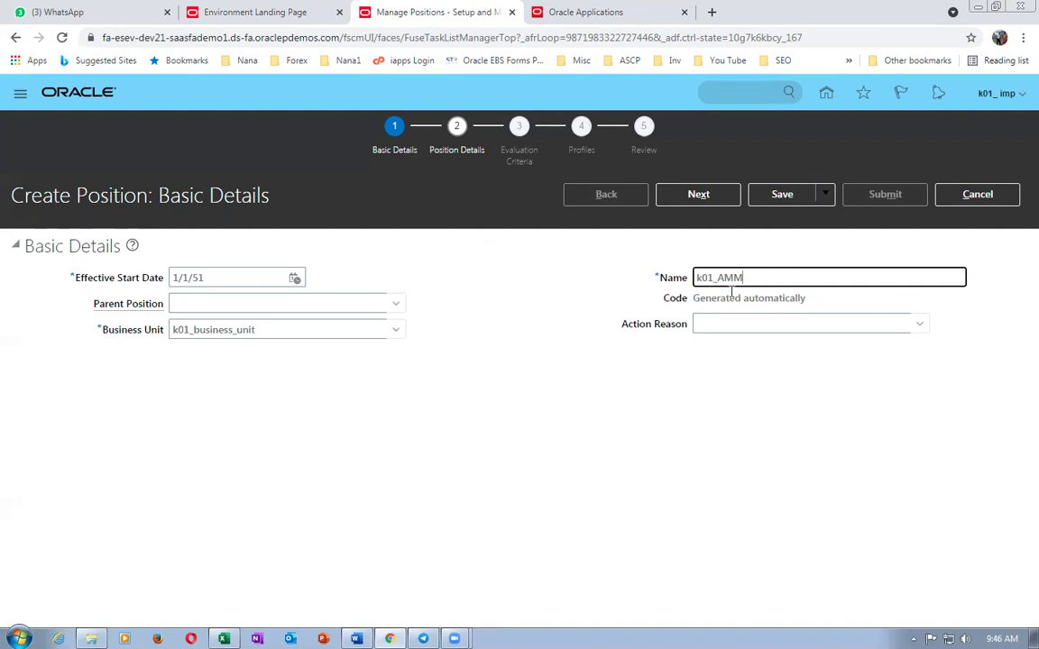
key(ctrl+a)
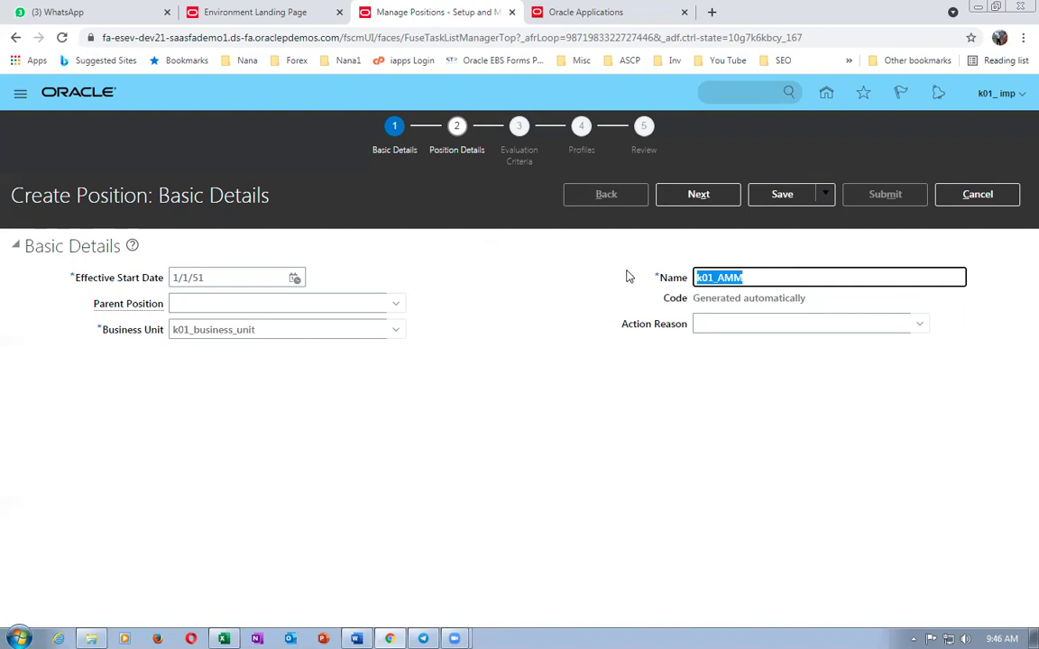
click(678, 196)
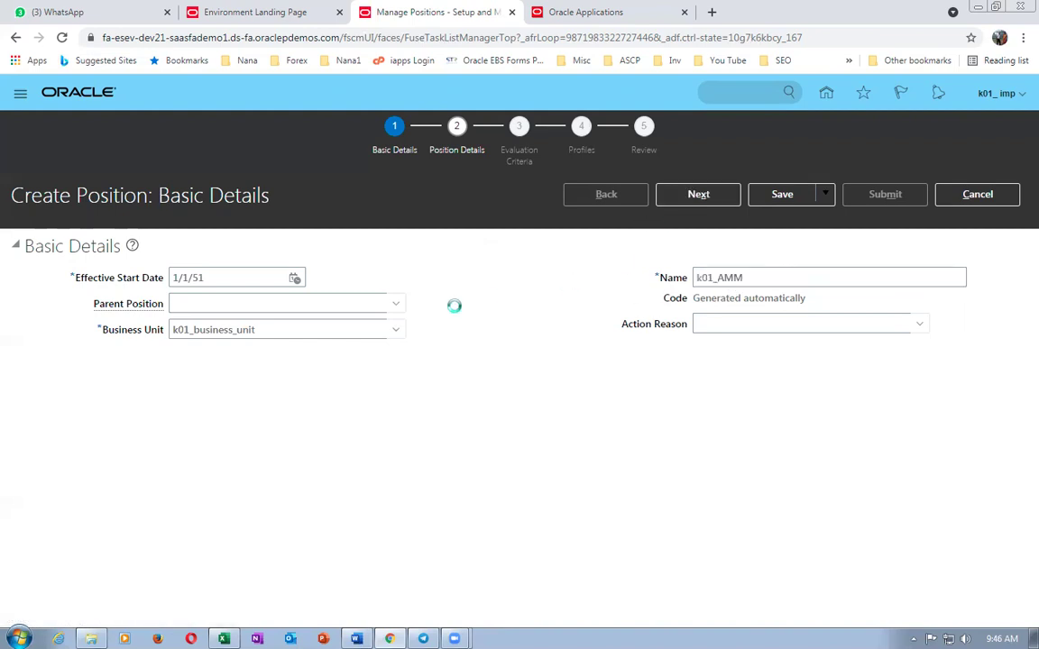
- Assign the position to department k01_mech_Dept and job k01_JM
click(232, 380)
text(k01)
key(Tab)
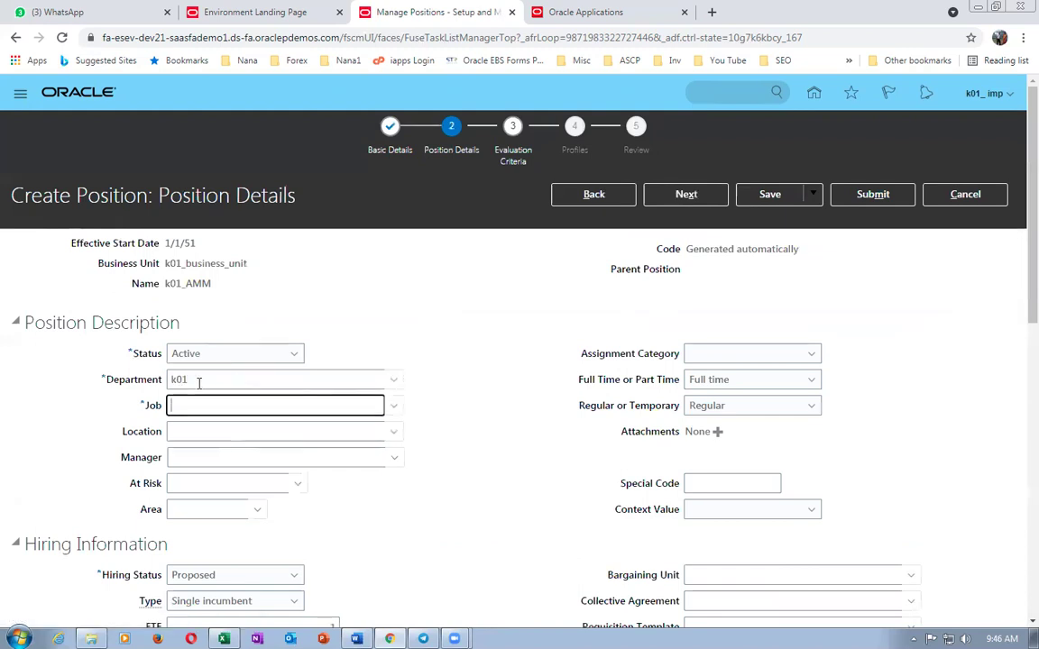
text(k01)
key(Tab)
click(303, 429)
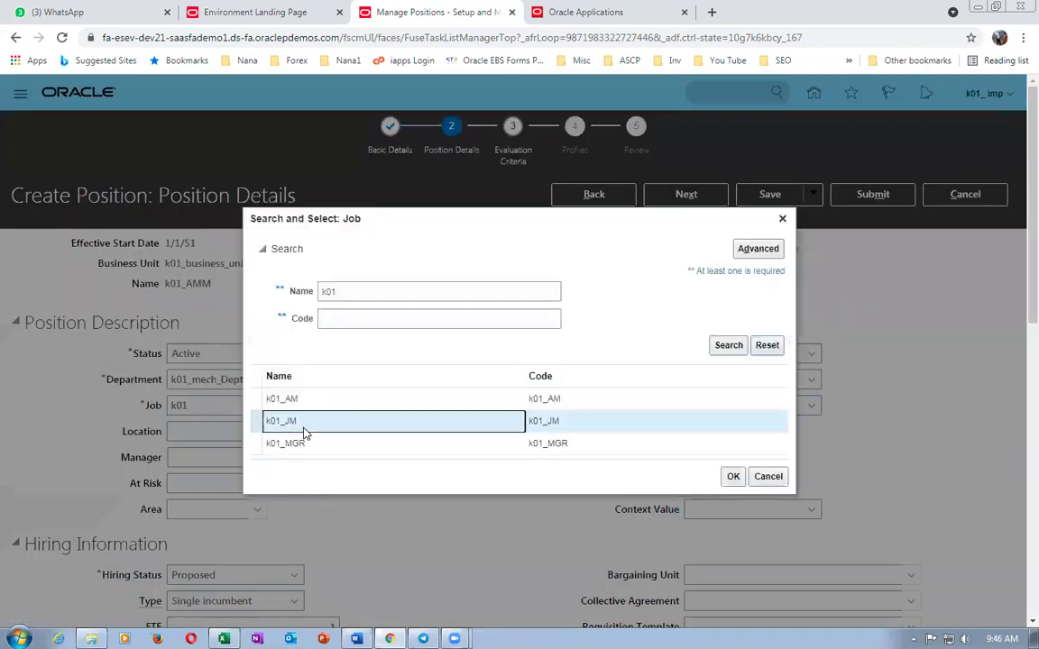
click(733, 478)
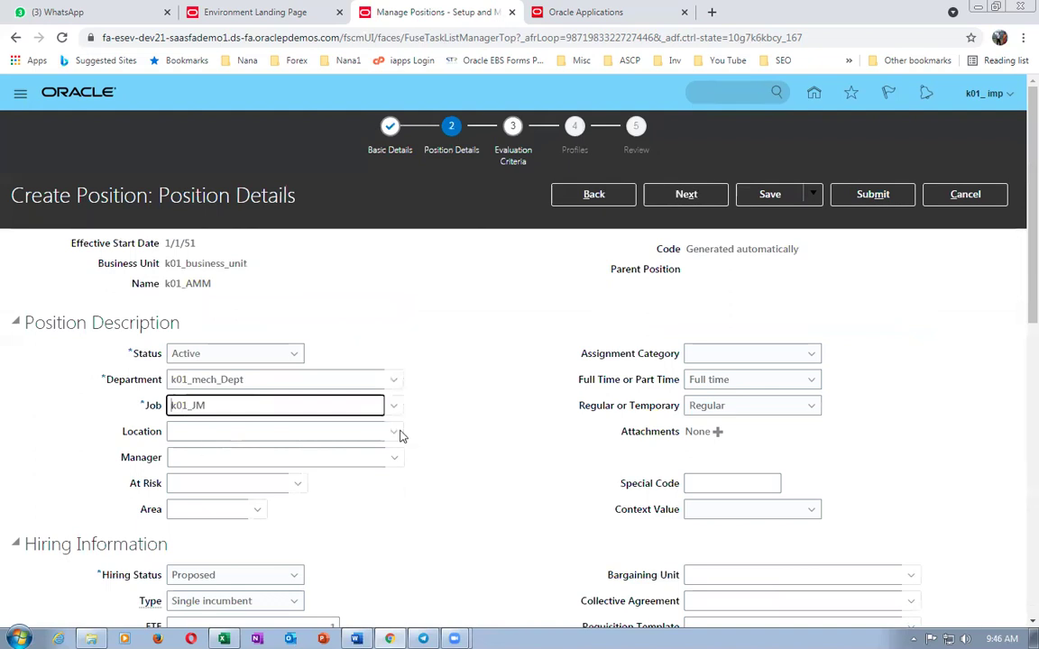
- Set hiring status to Approved and clear the FTE and head count values
scroll(322, 462, down, 1)
click(294, 502)
click(230, 524)
scroll(262, 450, down, 2)
click(294, 385)
click(209, 405)
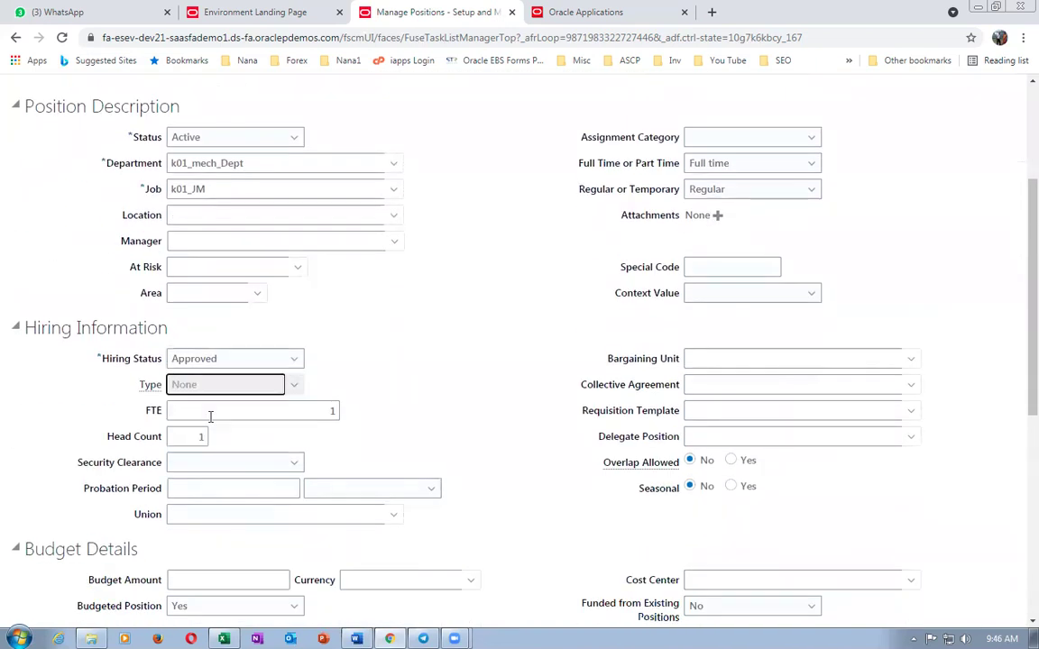
key(Tab)
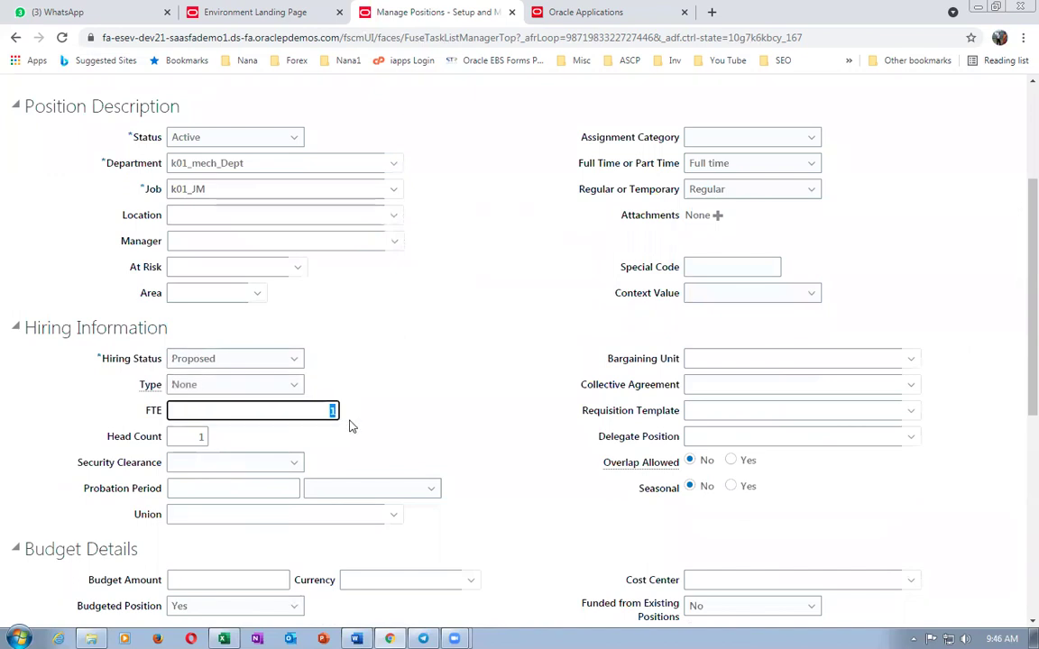
key(BackSpace)
click(198, 435)
key(BackSpace)
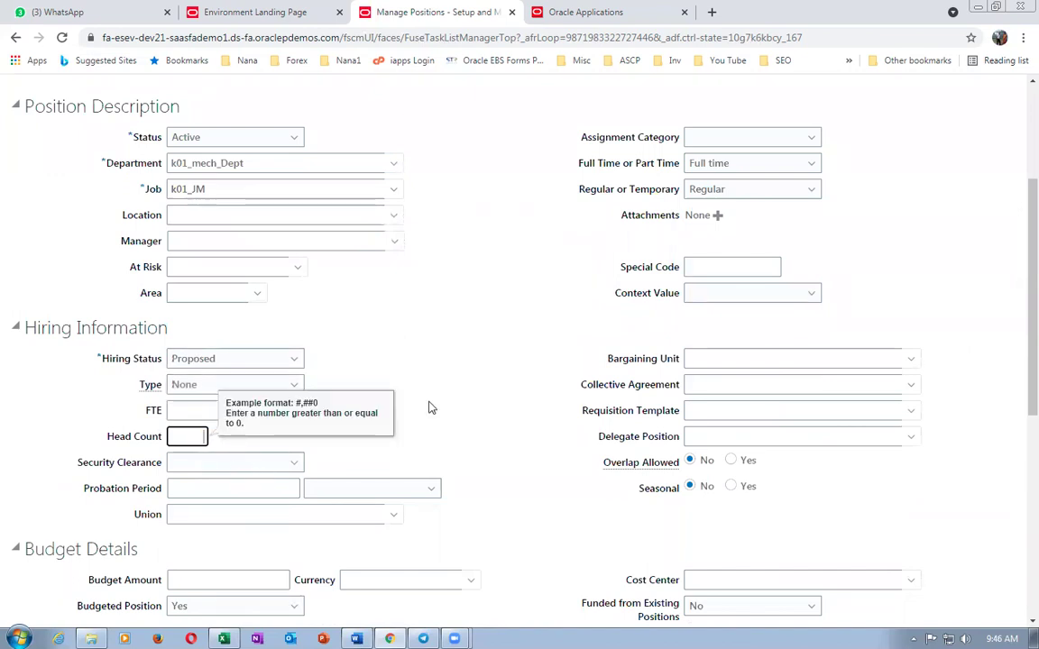
scroll(411, 398, up, 3)
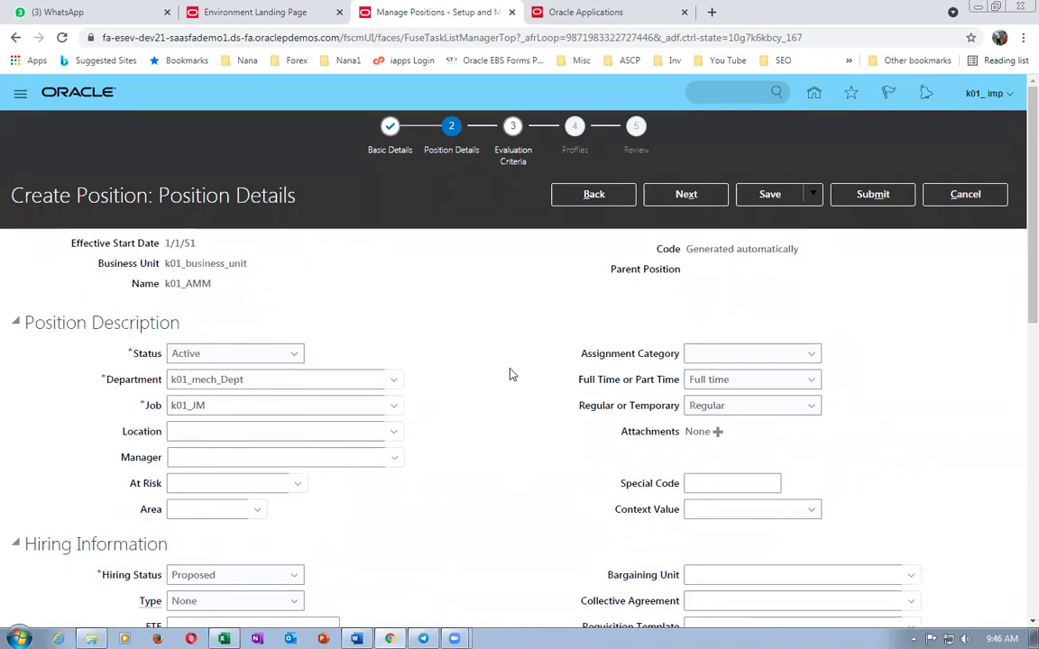
- Submit position k01_AMM and confirm both prompts
click(871, 195)
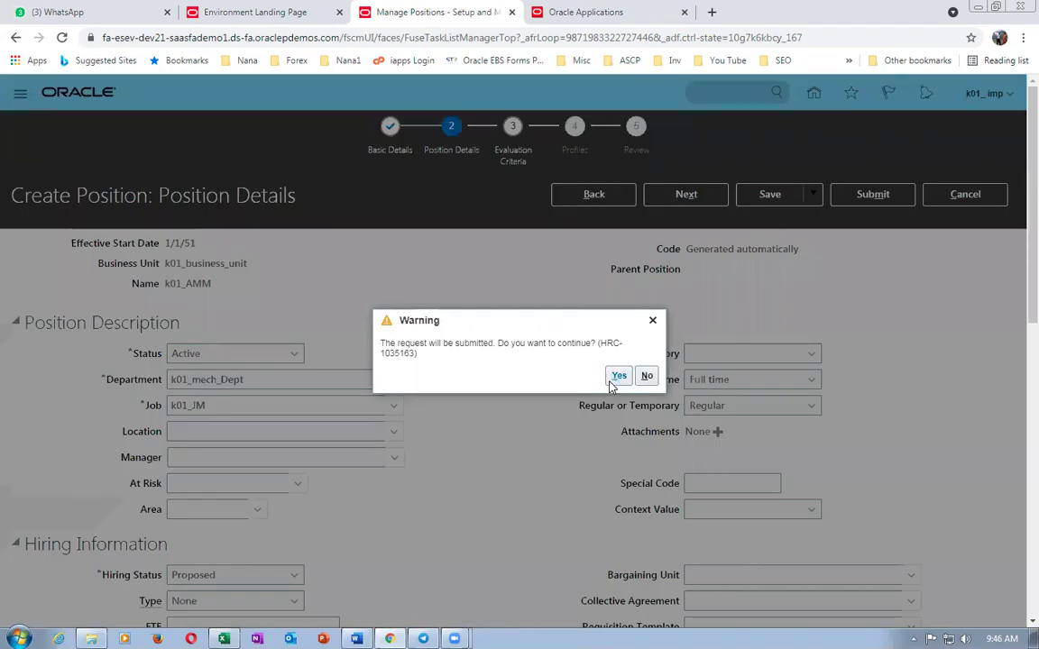
click(615, 380)
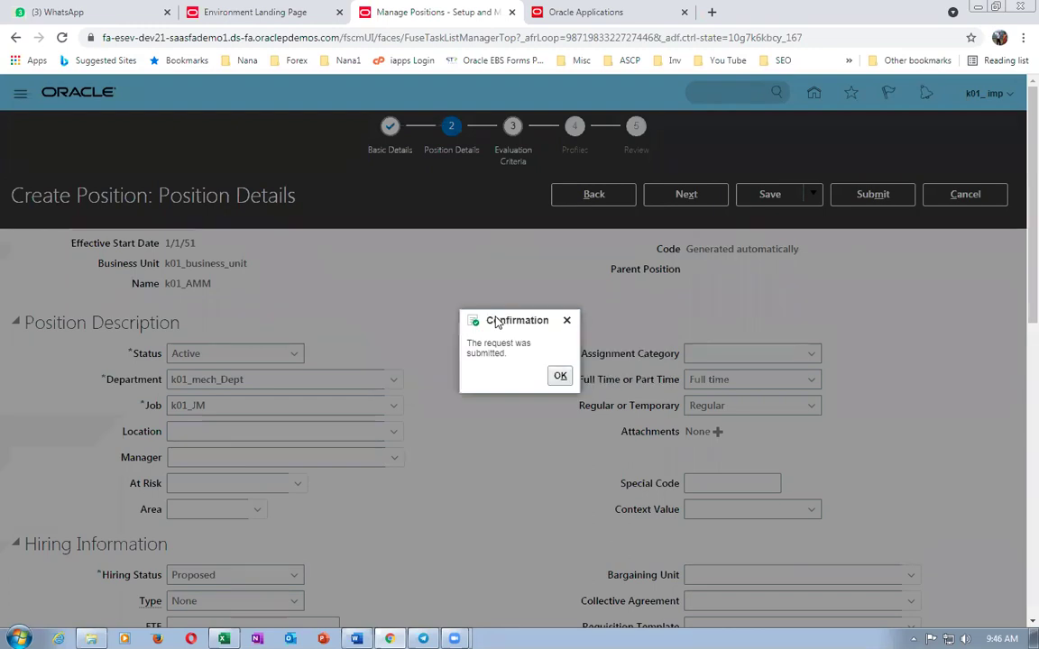
click(558, 375)
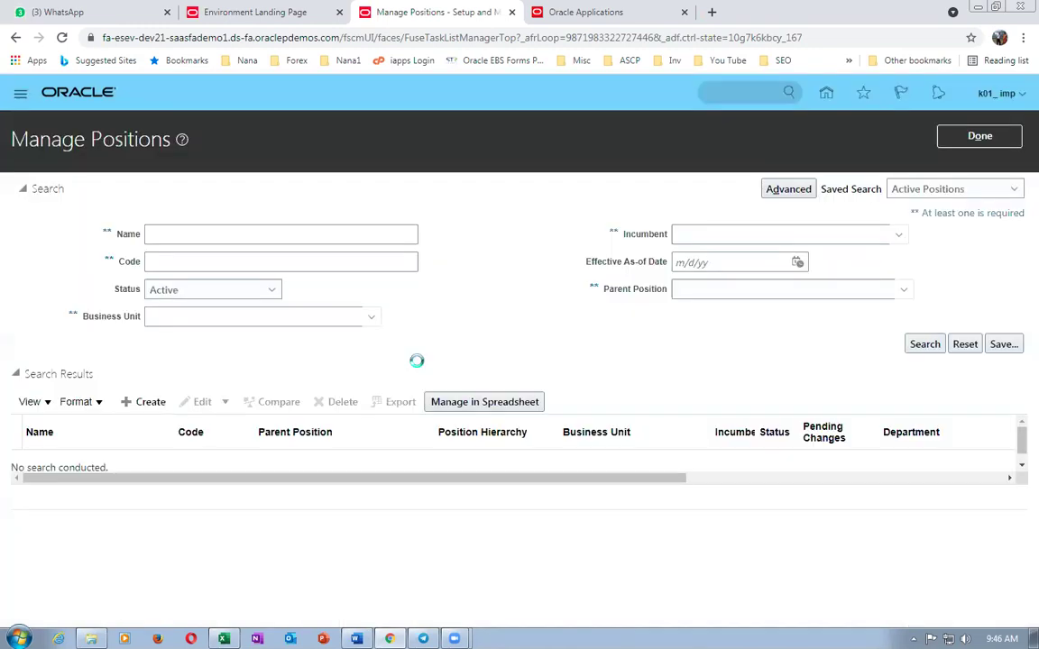
- Search positions by name k01 and open a correction of position k01_AMM
click(236, 233)
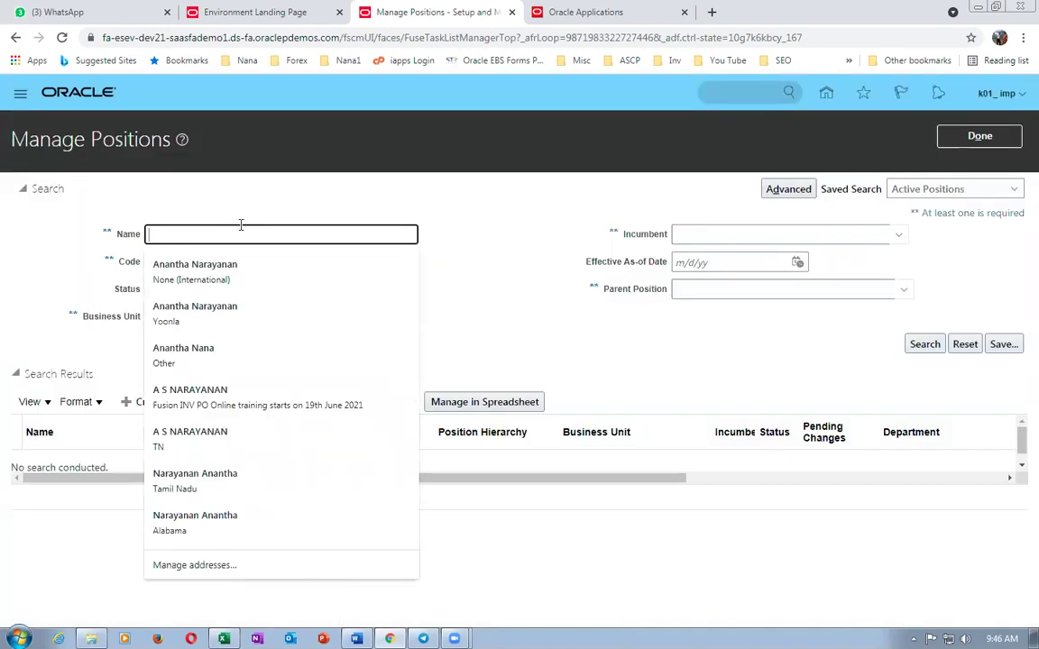
text(k01)
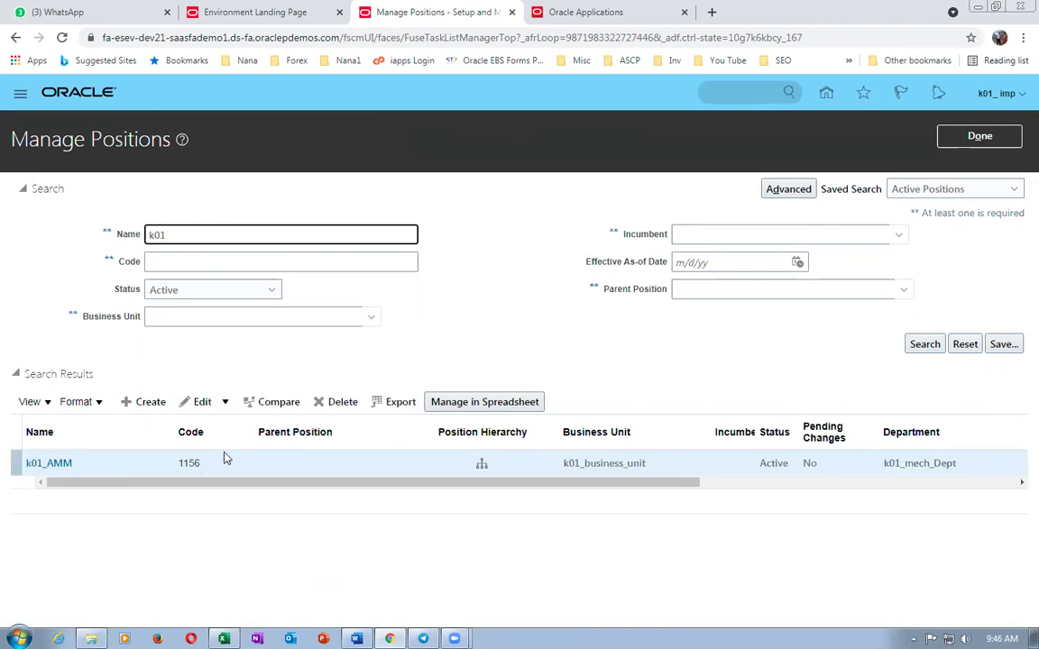
click(176, 460)
click(204, 401)
click(213, 446)
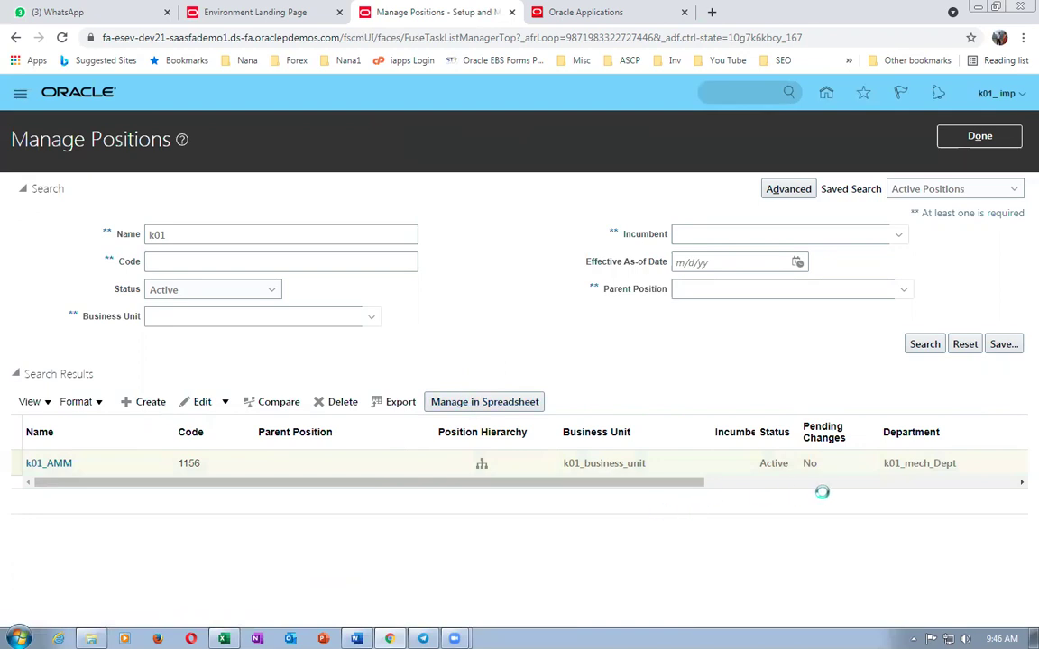
- Change k01_AMM's hiring status from Proposed to Approved
scroll(482, 537, down, 3)
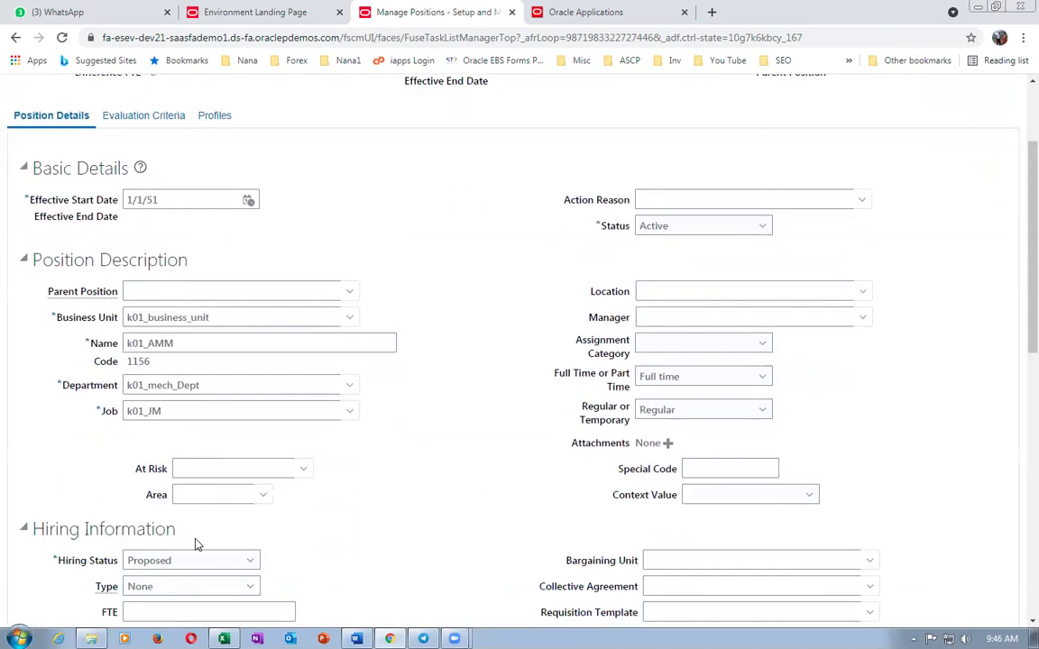
scroll(235, 549, down, 2)
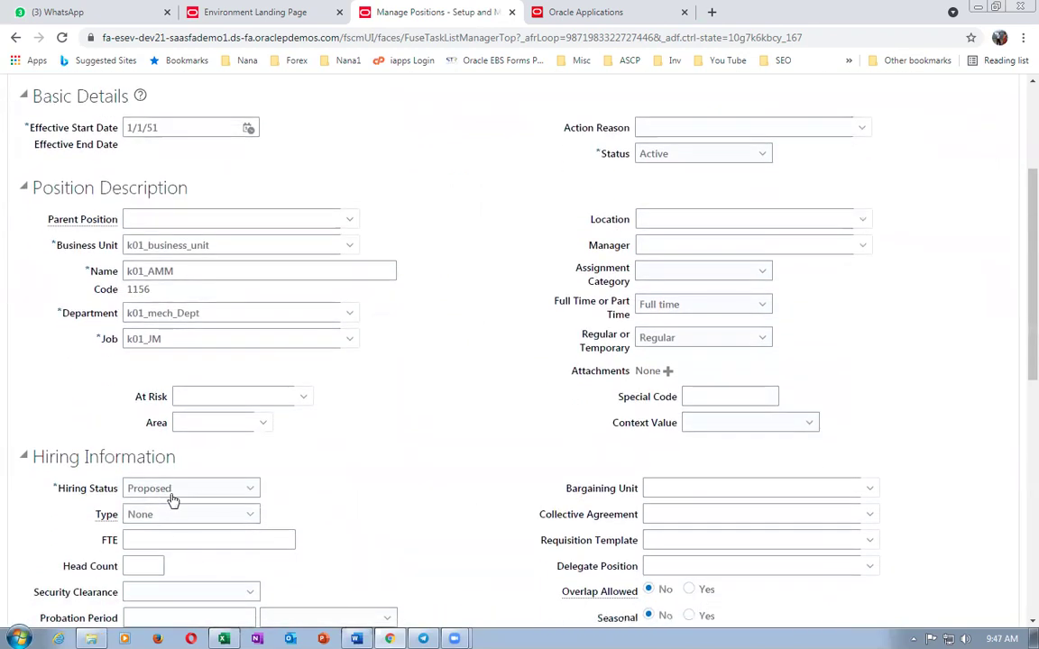
click(171, 494)
click(163, 507)
scroll(335, 492, up, 2)
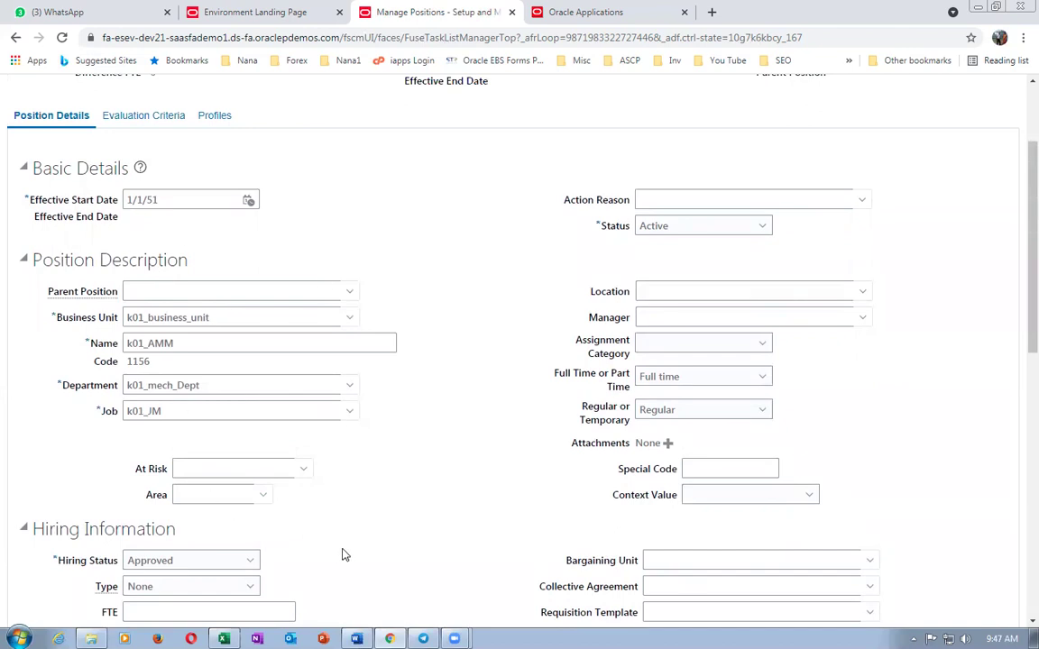
scroll(343, 554, up, 3)
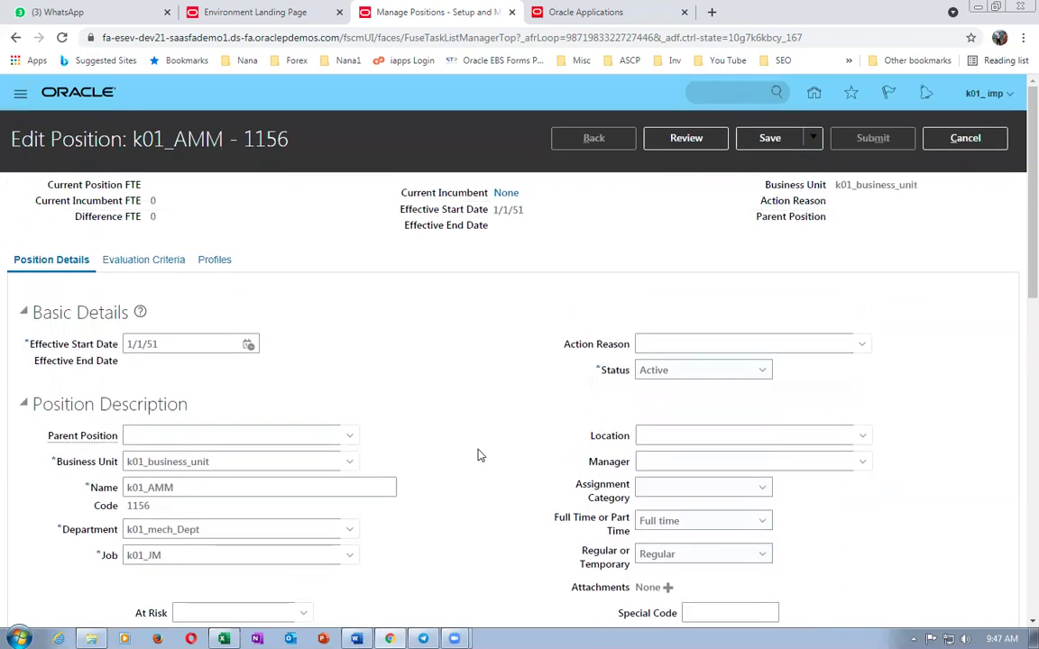
- Review the correction, then submit it and confirm and acknowledge the submission
click(683, 145)
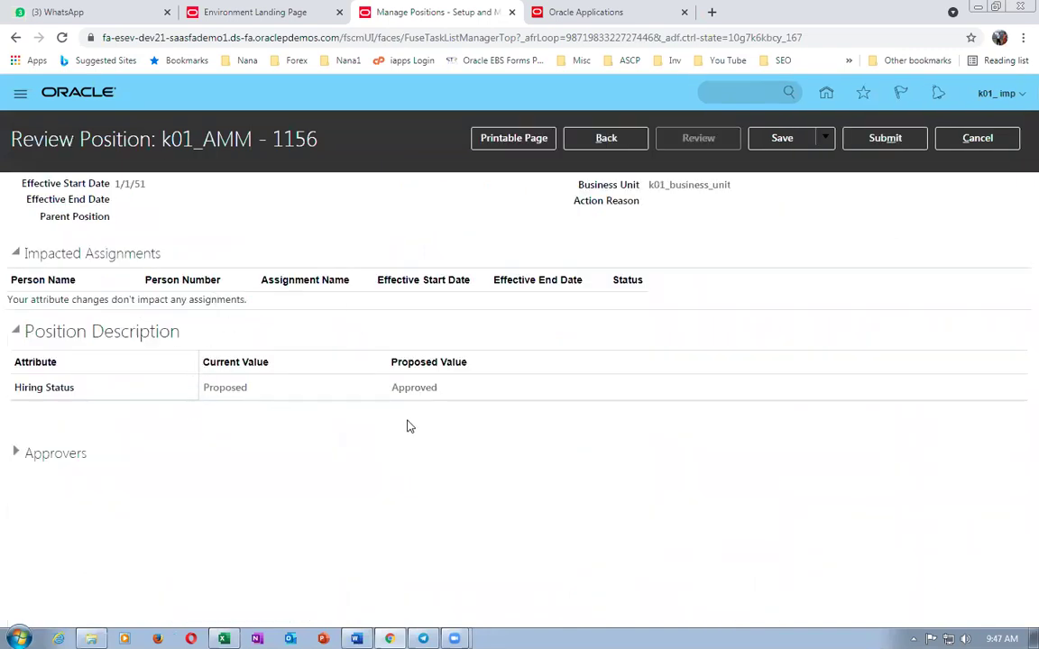
click(881, 139)
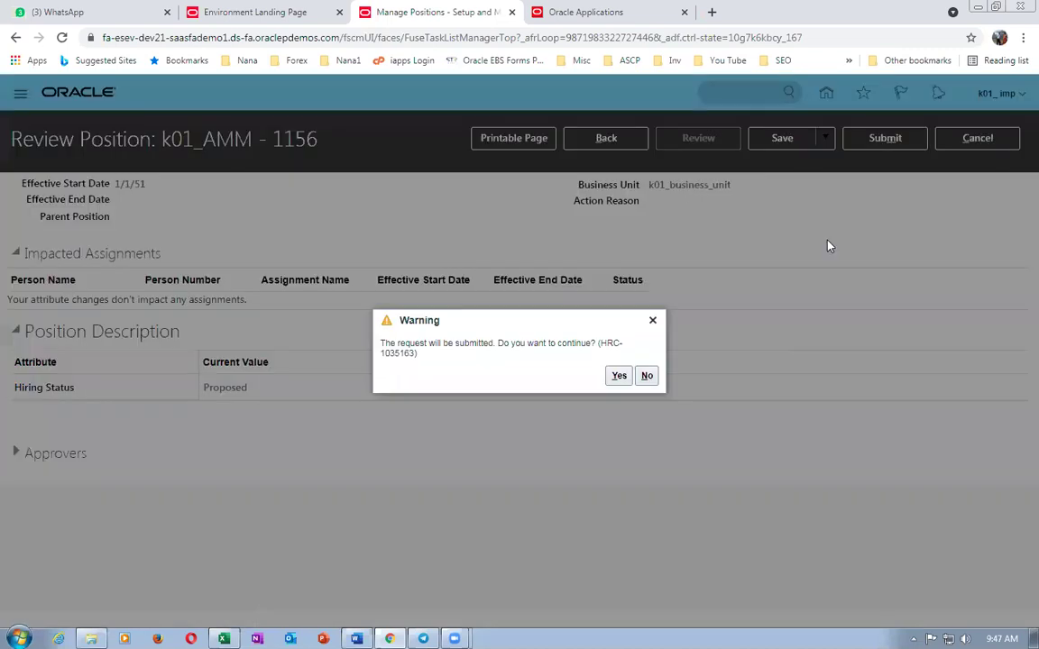
click(618, 375)
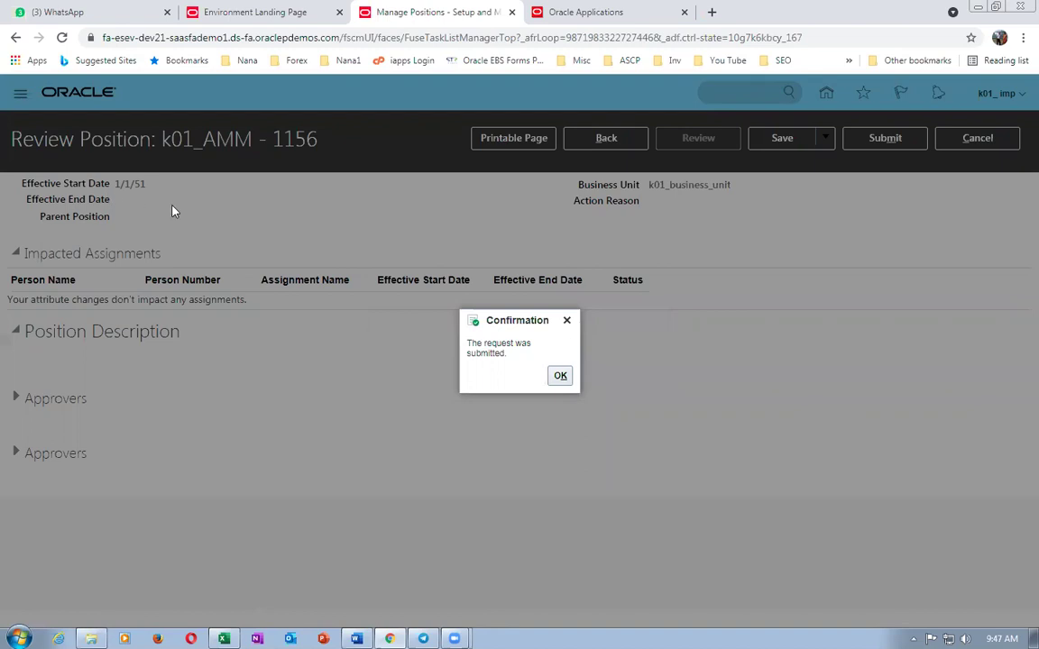
click(560, 376)
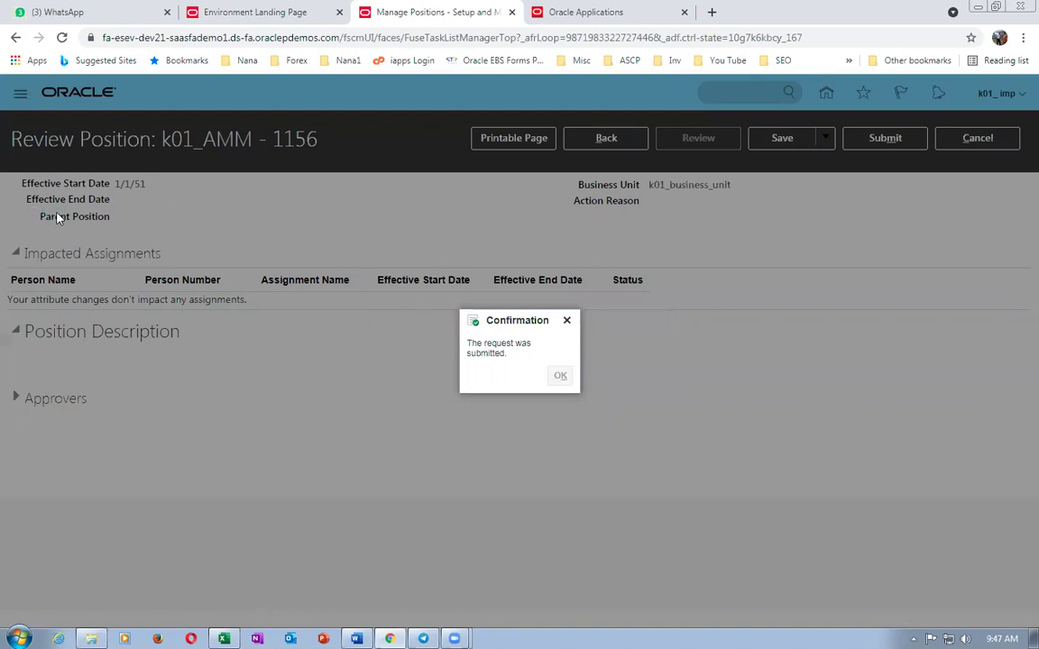
- Start a new position named k01_AMM in business unit k01_business_unit
click(153, 410)
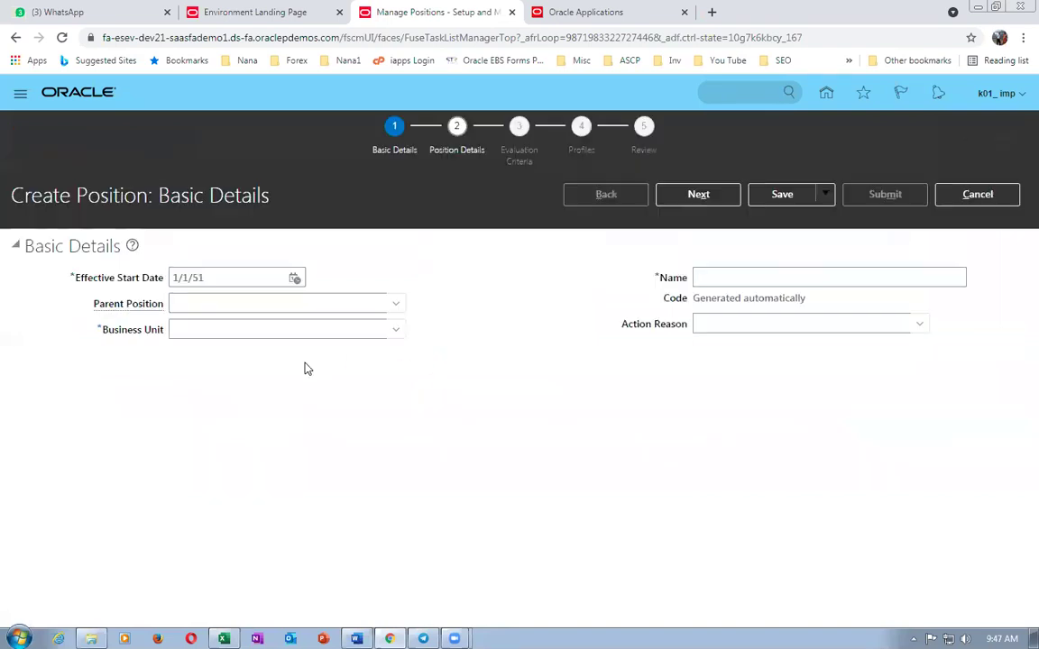
click(226, 329)
text(k)
key(Tab)
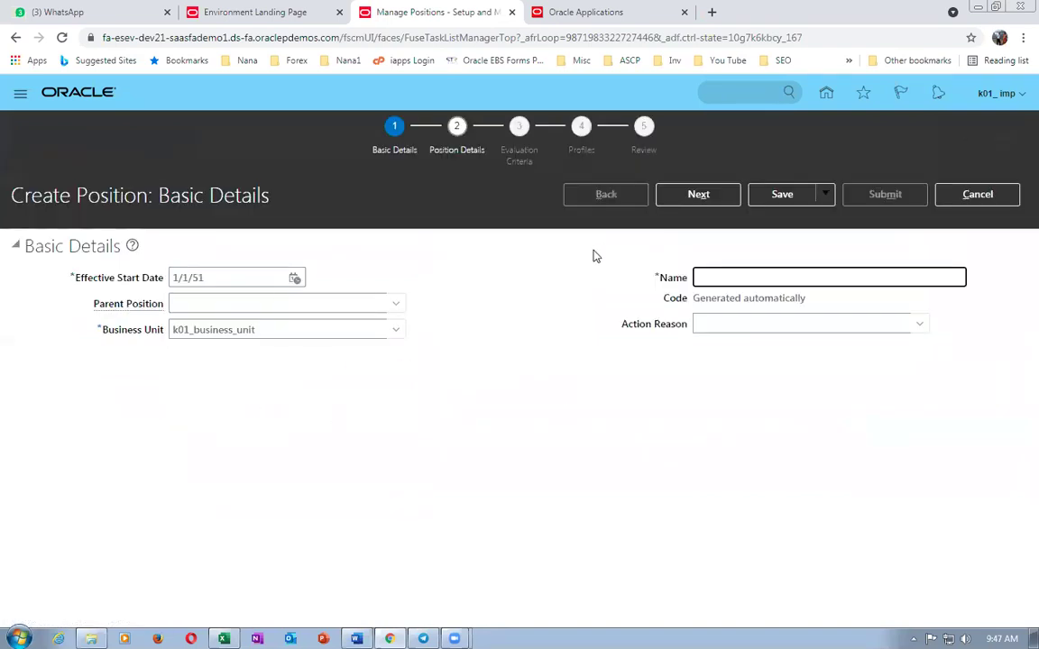
click(742, 273)
text(k01_AMM)
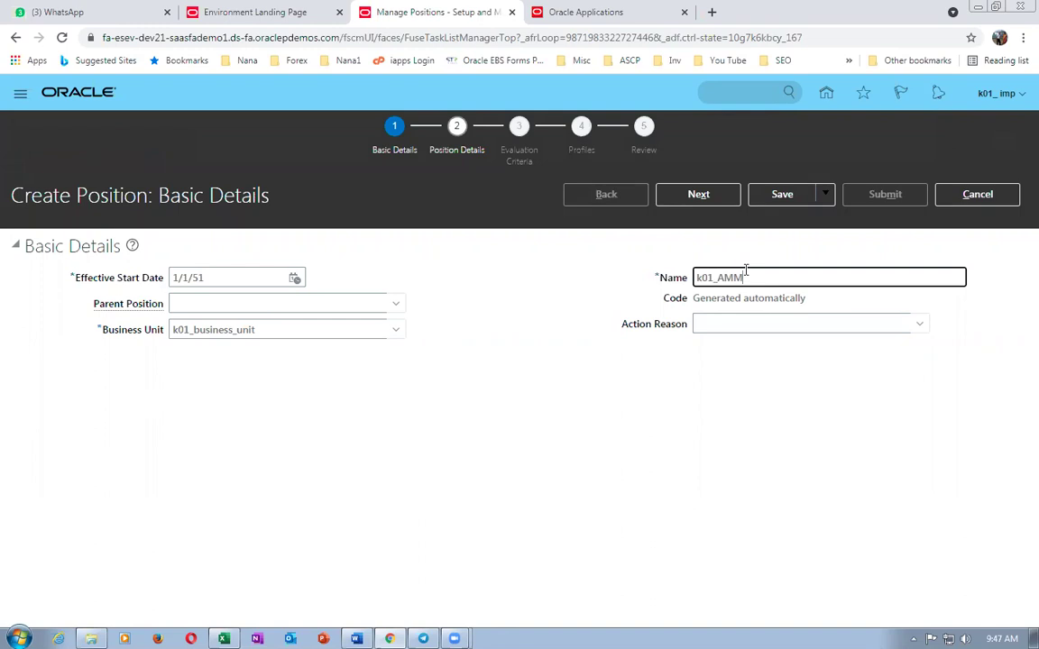
click(699, 194)
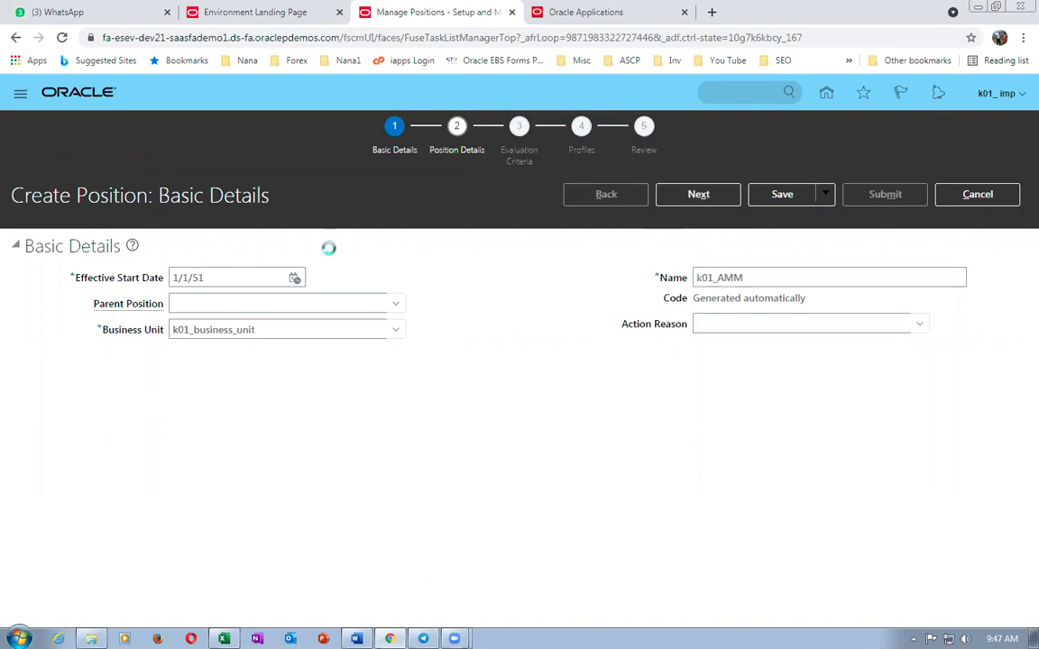
- Set the position's department to k01 and its job to k01_AM
click(202, 379)
text(k01)
key(Tab)
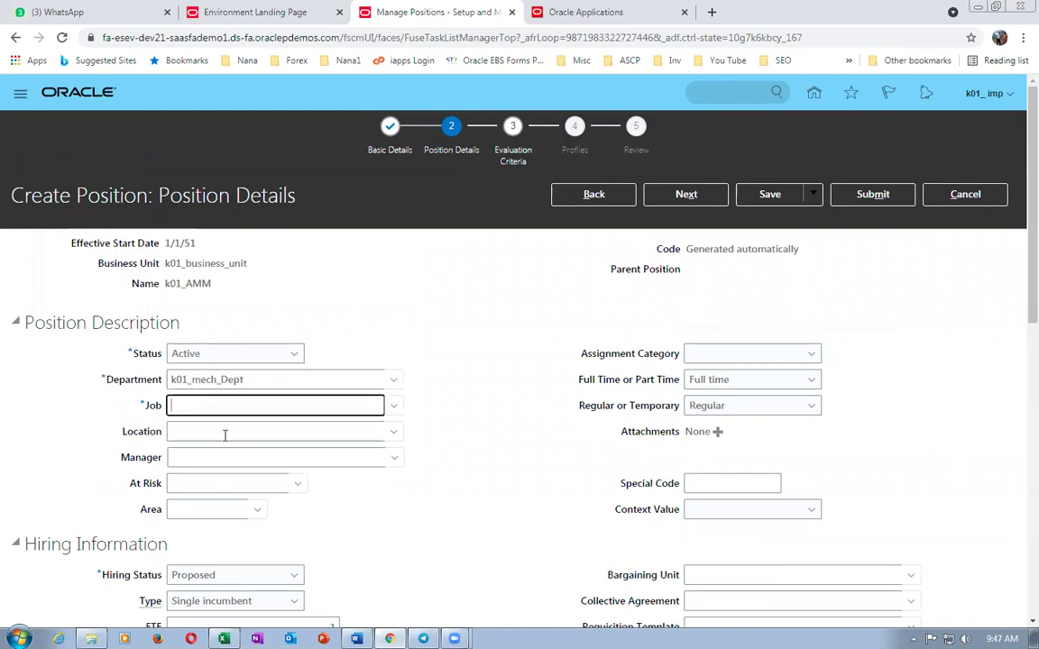
text(k01)
key(Tab)
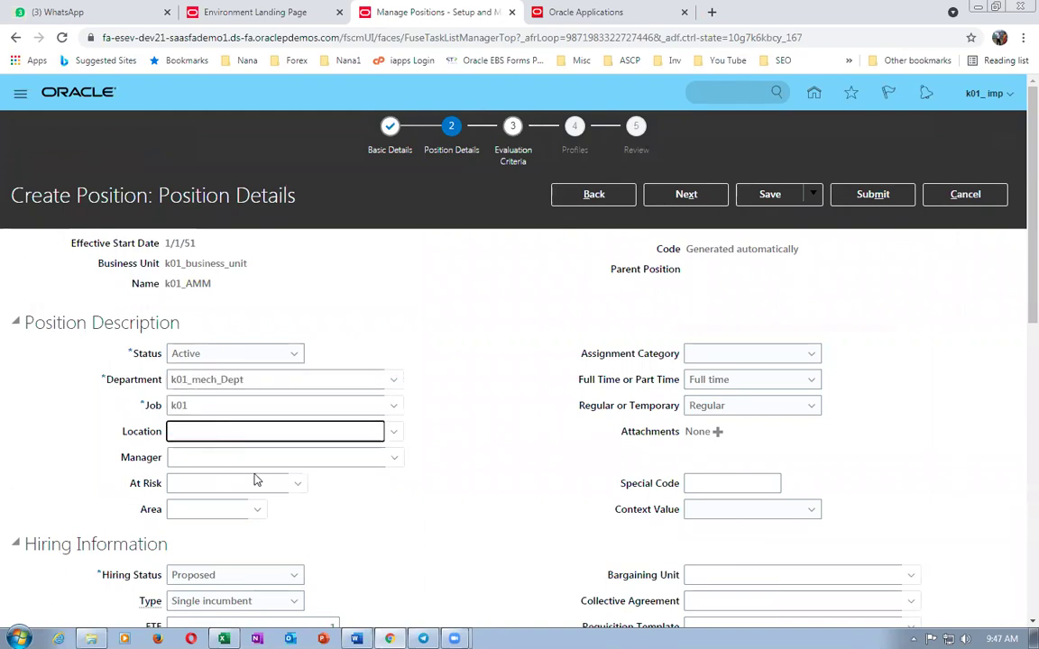
click(296, 421)
click(313, 398)
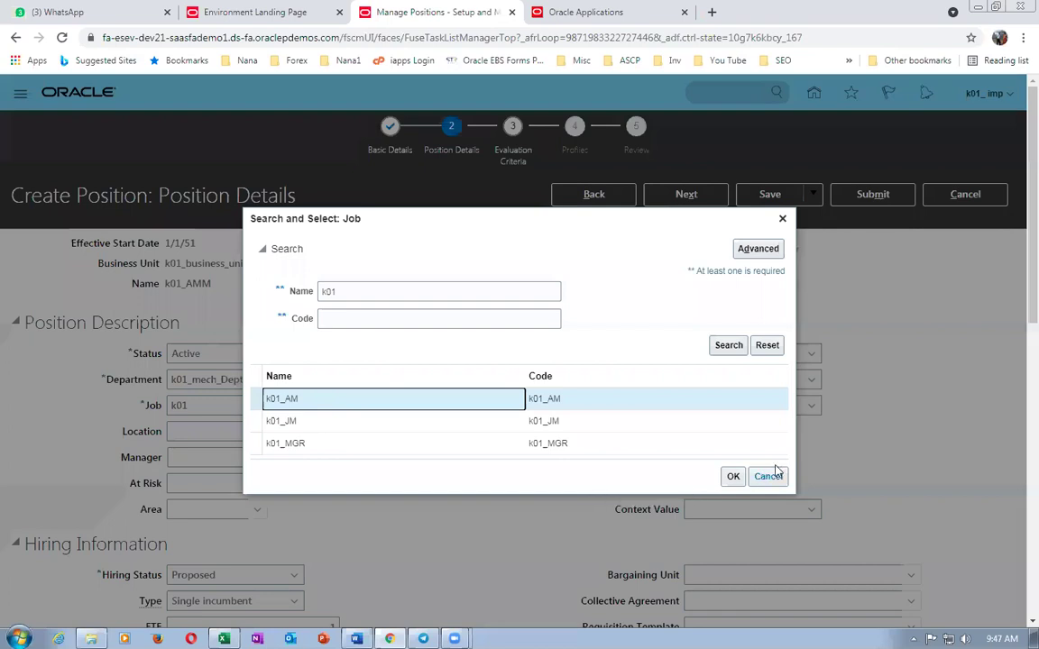
click(731, 476)
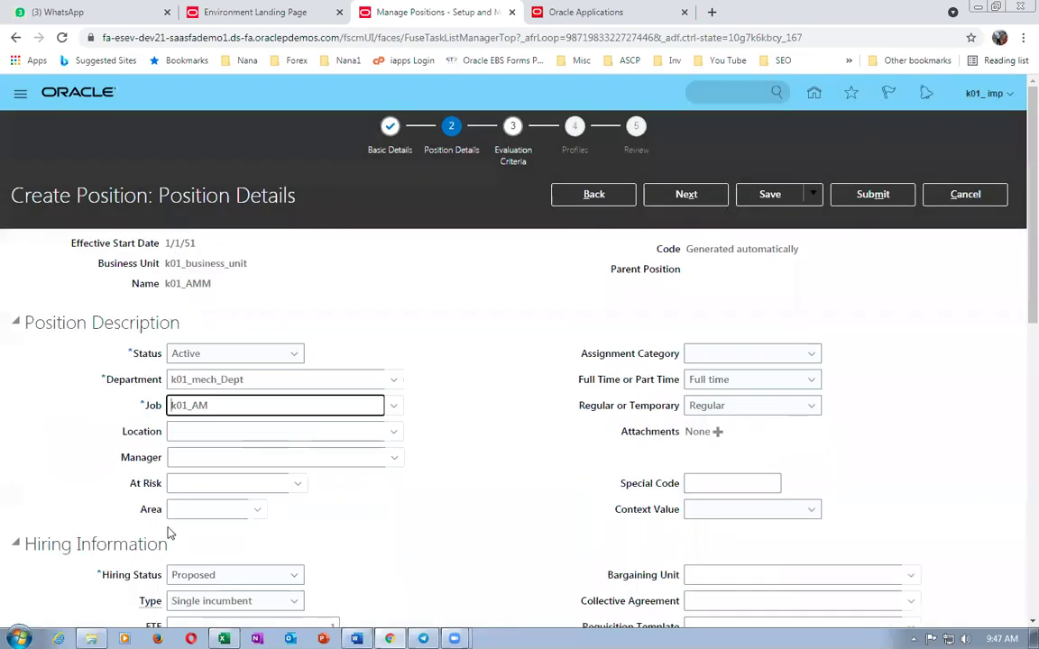
- Set hiring status Approved, position type None, and clear the FTE value
scroll(225, 575, down, 2)
click(194, 431)
click(200, 451)
click(202, 457)
click(188, 476)
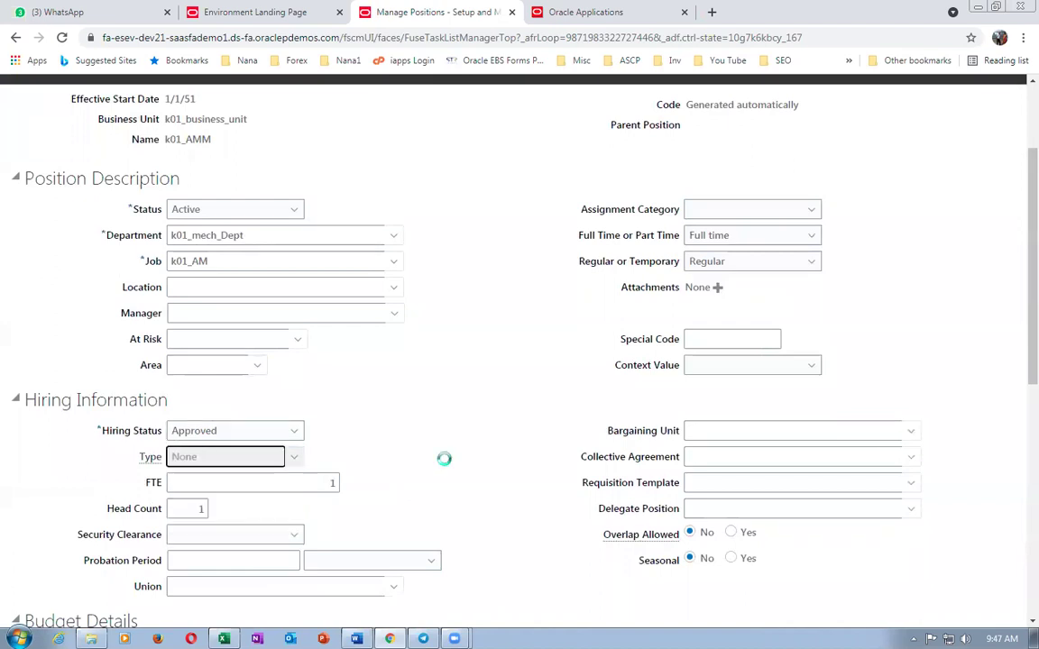
click(329, 482)
double_click(331, 484)
key(BackSpace)
- Move to the head count field and make sure hiring status is still Approved
click(190, 507)
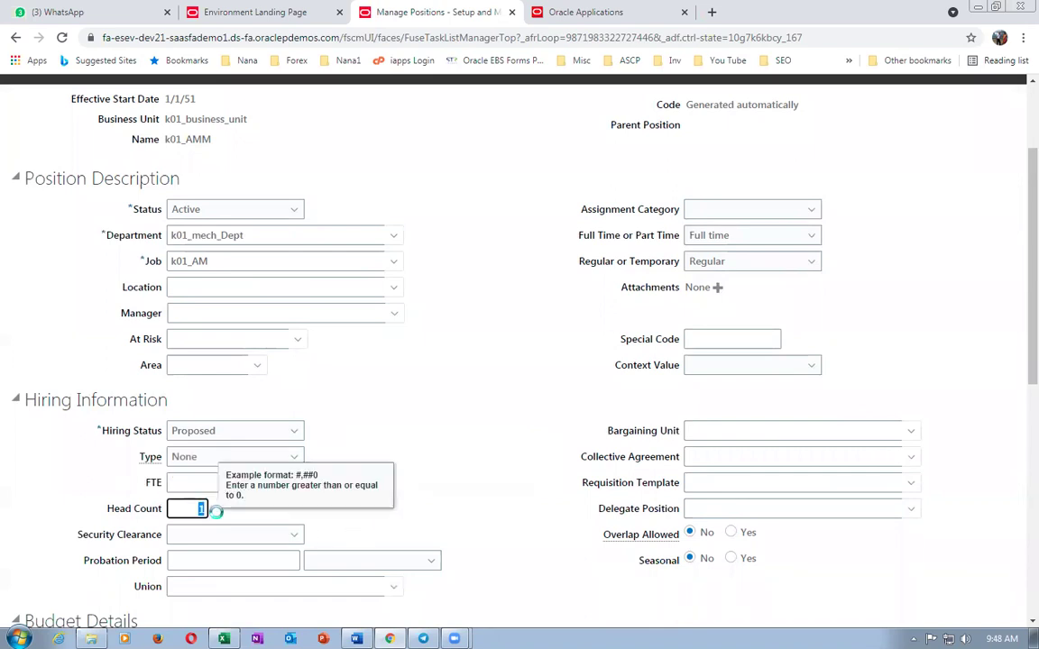
click(476, 489)
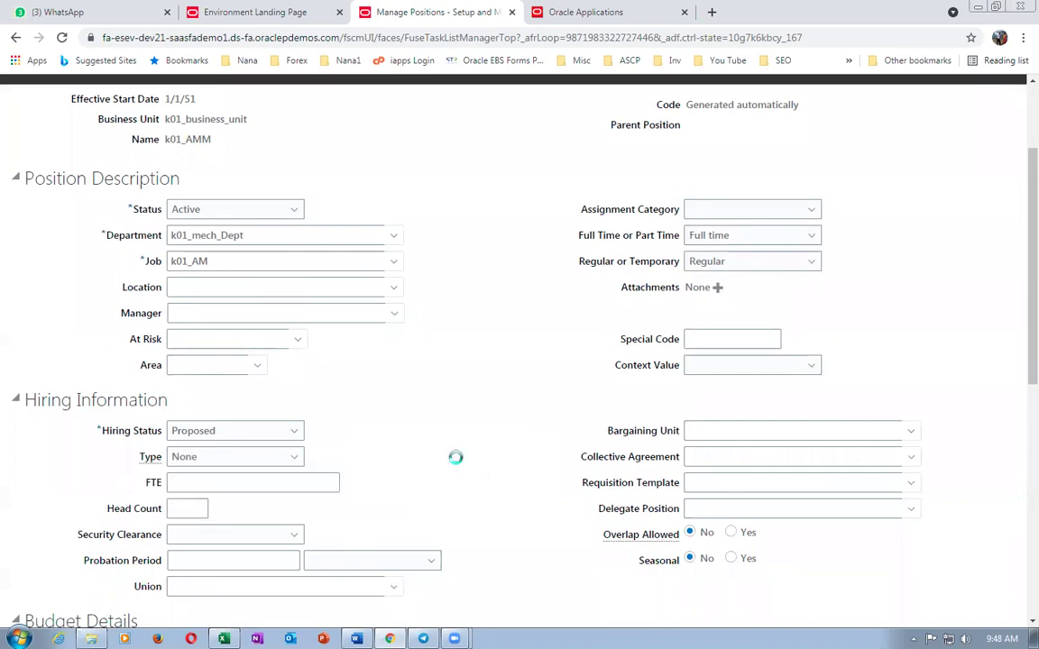
click(204, 431)
click(191, 451)
scroll(370, 430, up, 3)
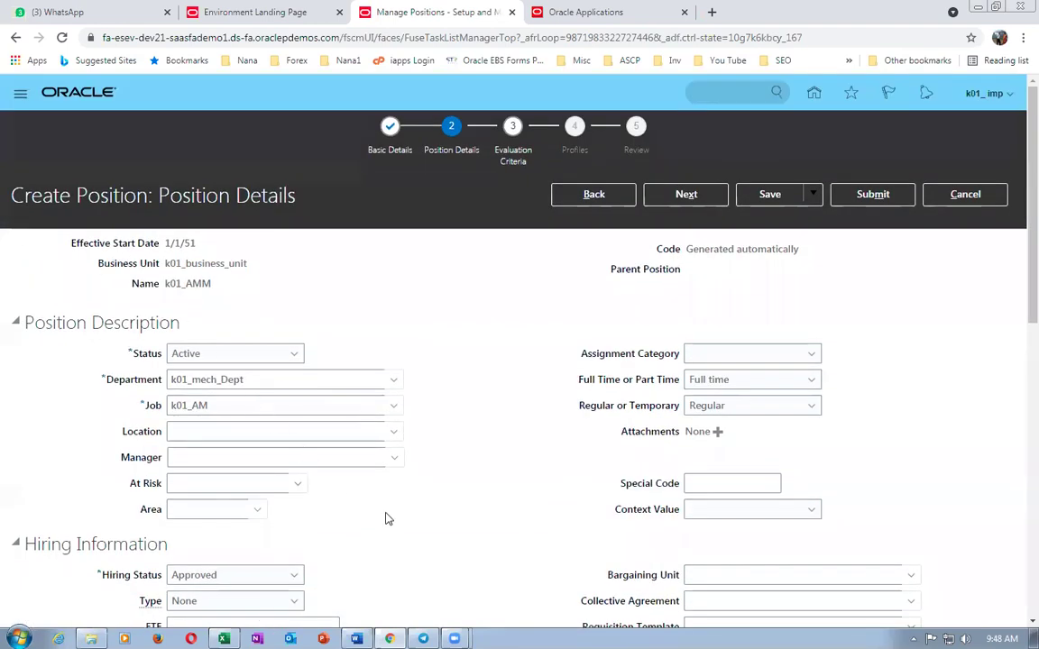
scroll(383, 516, down, 3)
scroll(379, 517, up, 3)
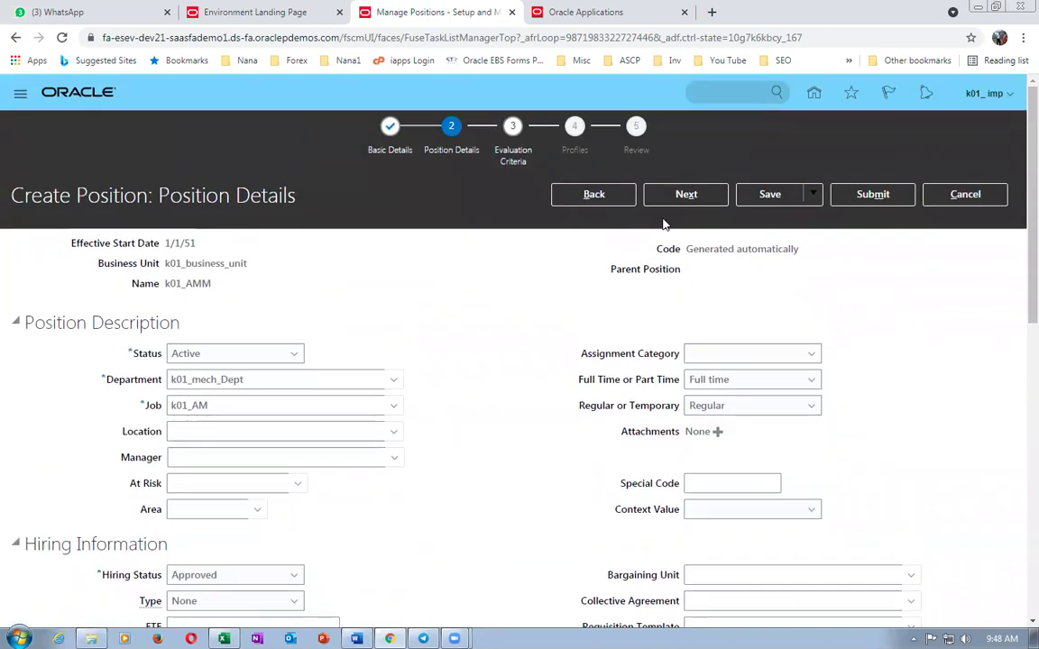
- Submit the k01_AMM position and rerun the k01 search to show it as code 1157
click(891, 197)
click(618, 377)
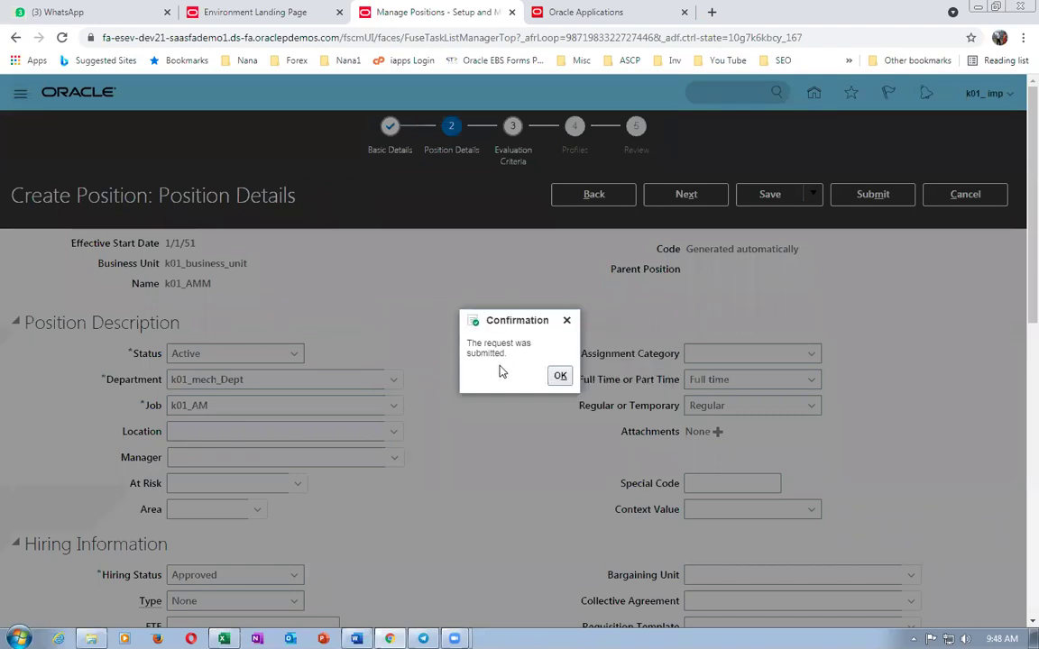
click(559, 375)
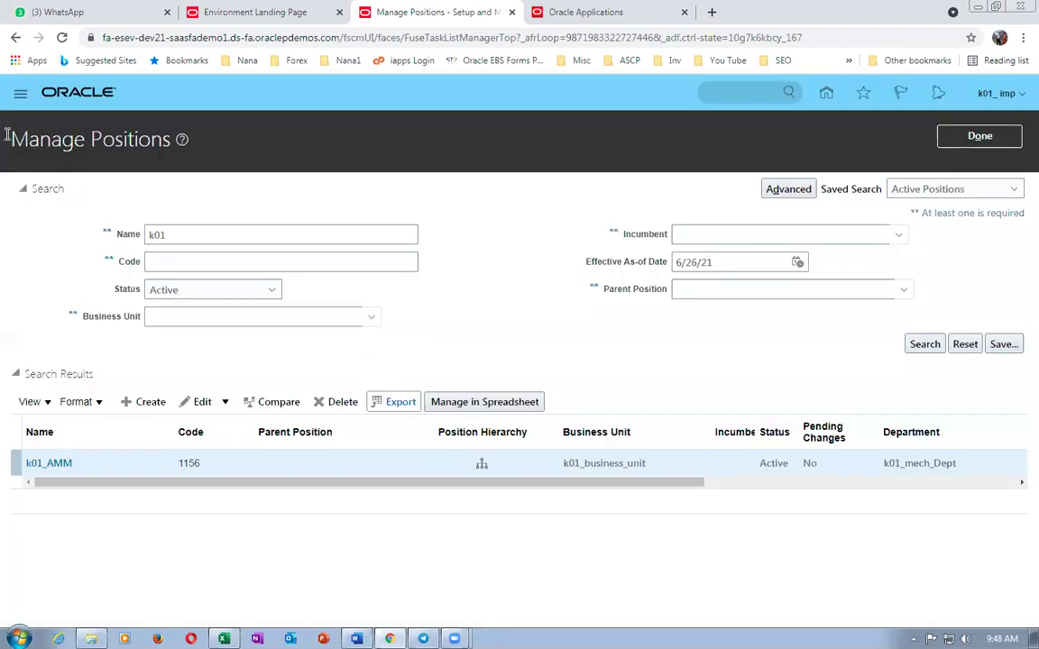
click(924, 343)
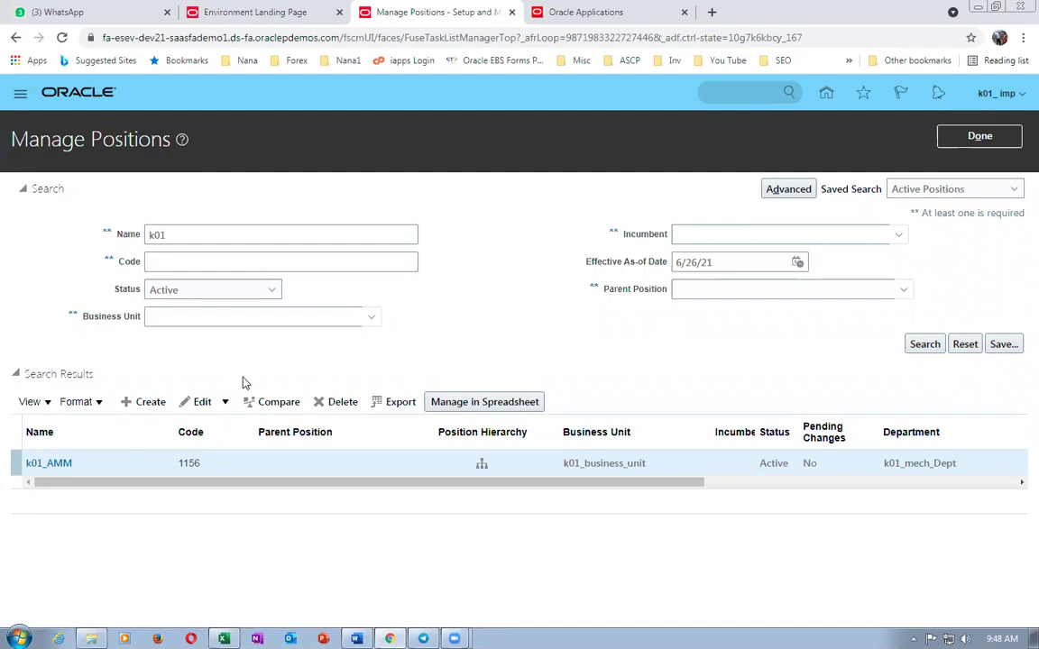
click(912, 347)
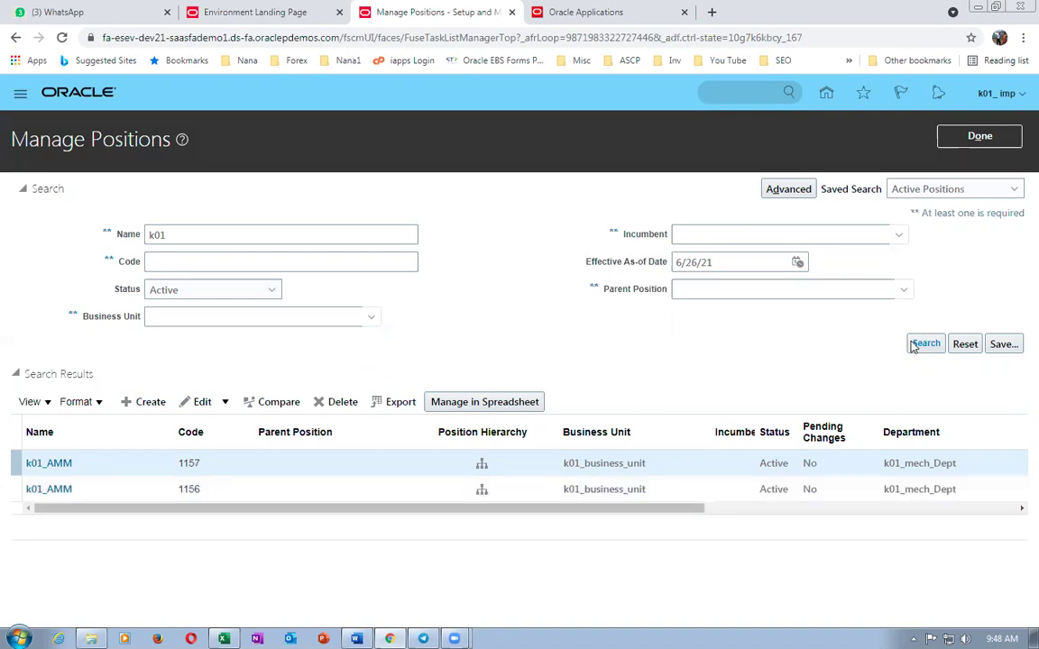
click(148, 402)
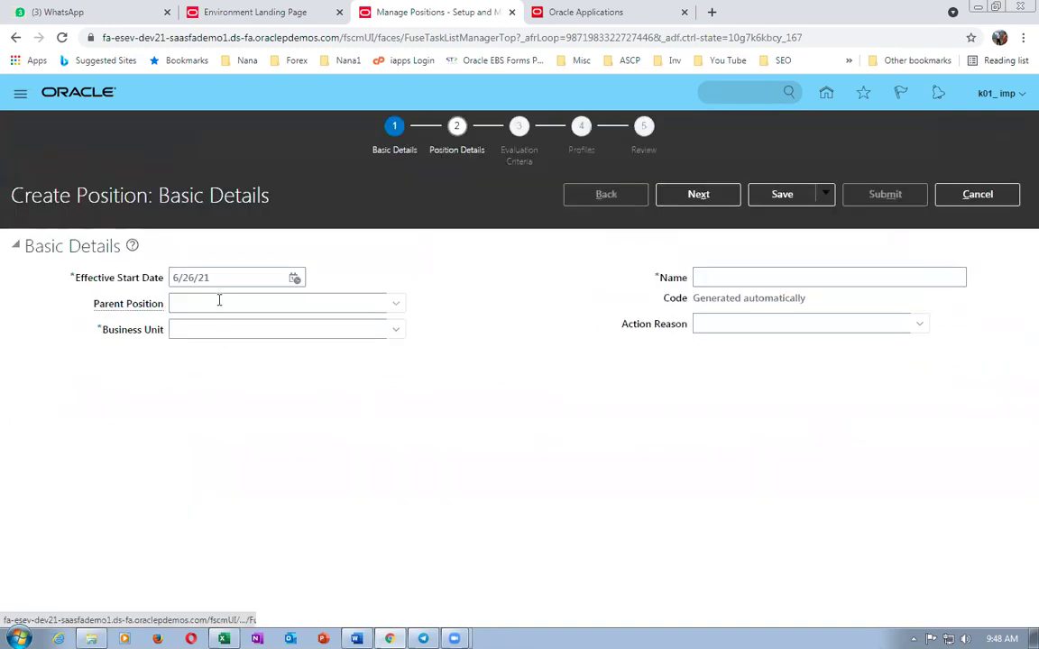
- Start position k01_MGRM with business unit k01 and advance to Position Details
click(722, 277)
text(k)
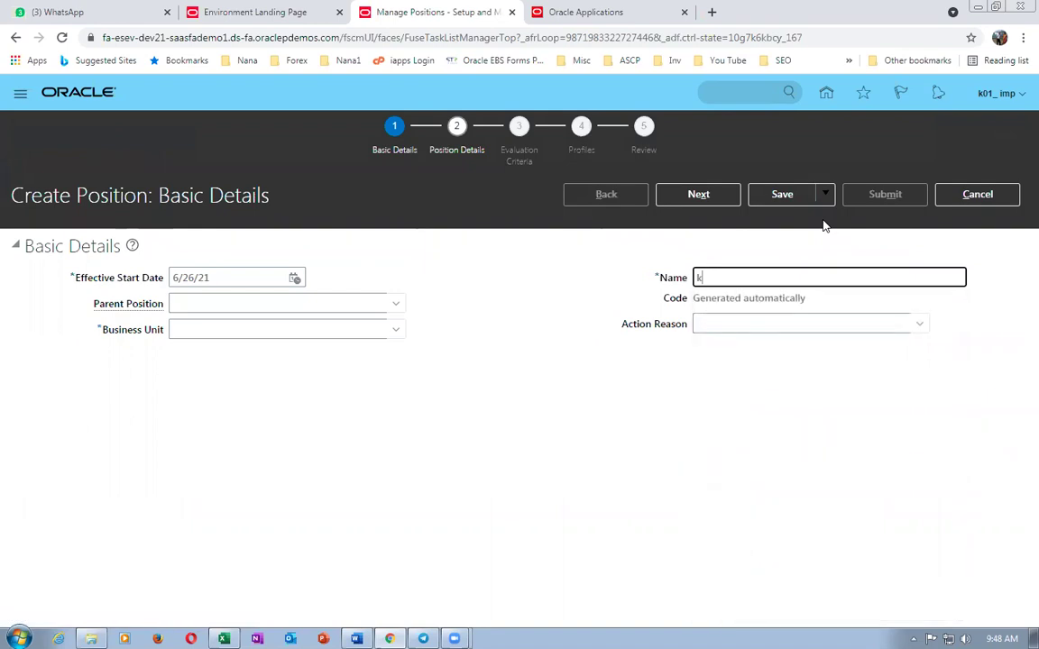
text(01_MGRM)
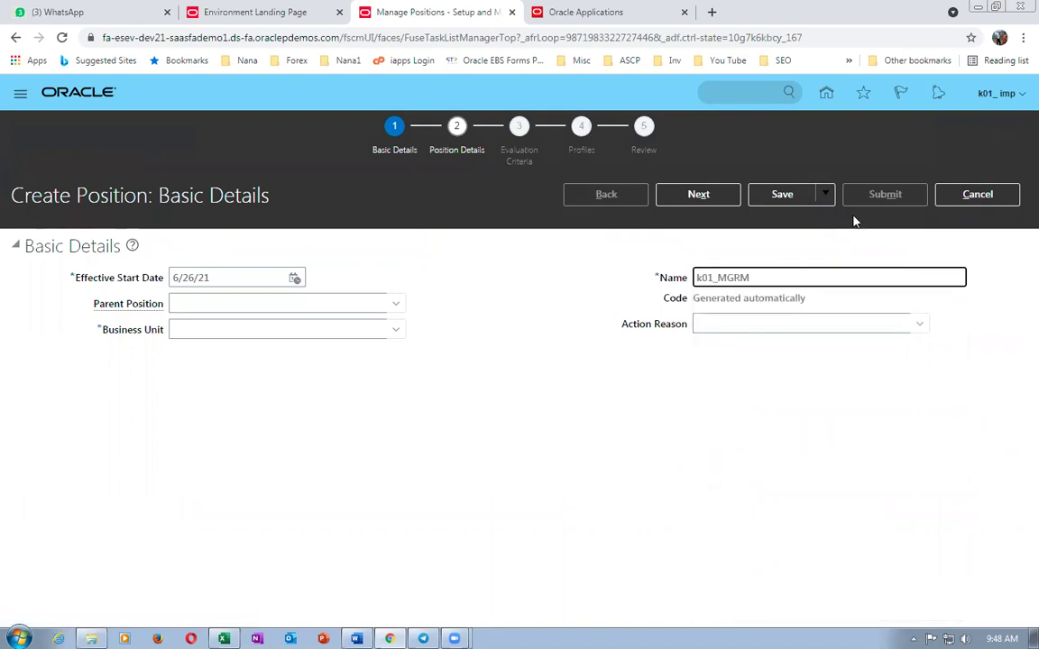
click(678, 196)
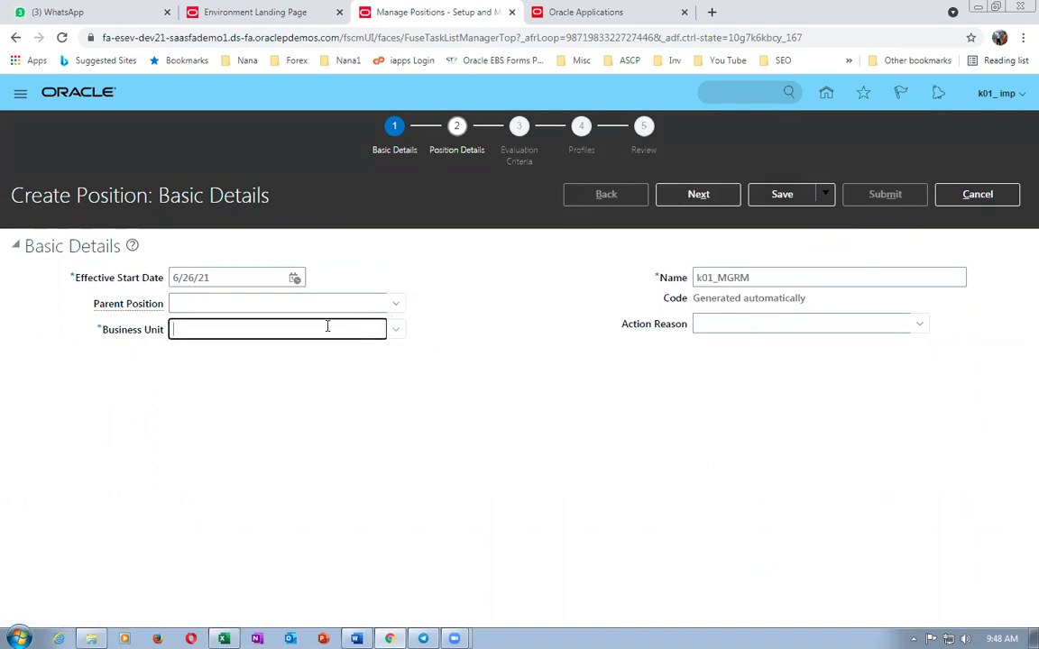
text(k01)
key(Tab)
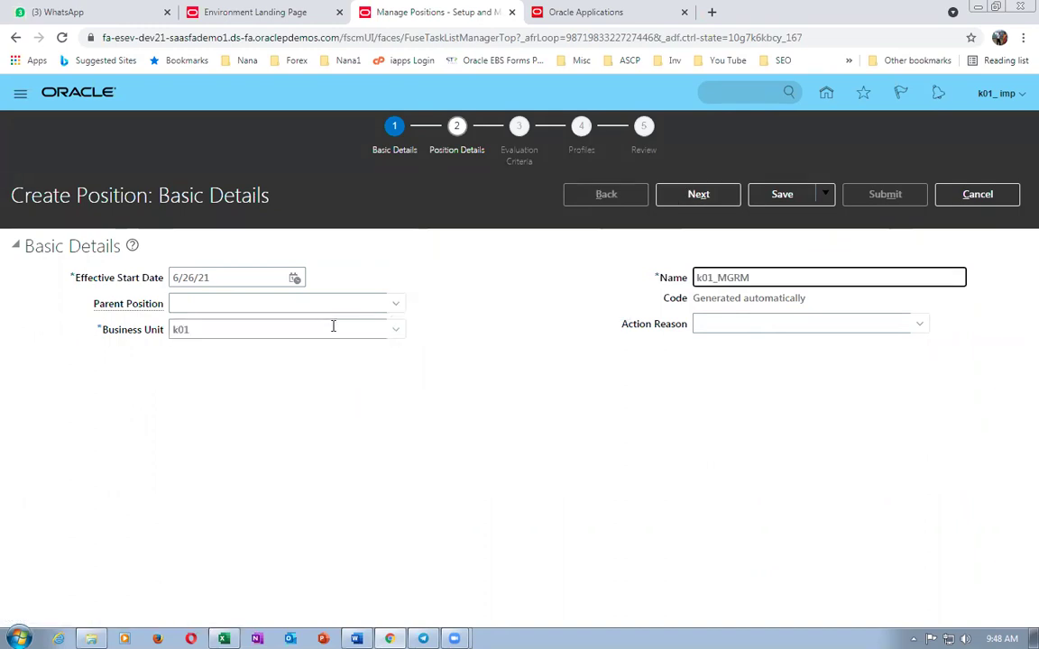
click(695, 195)
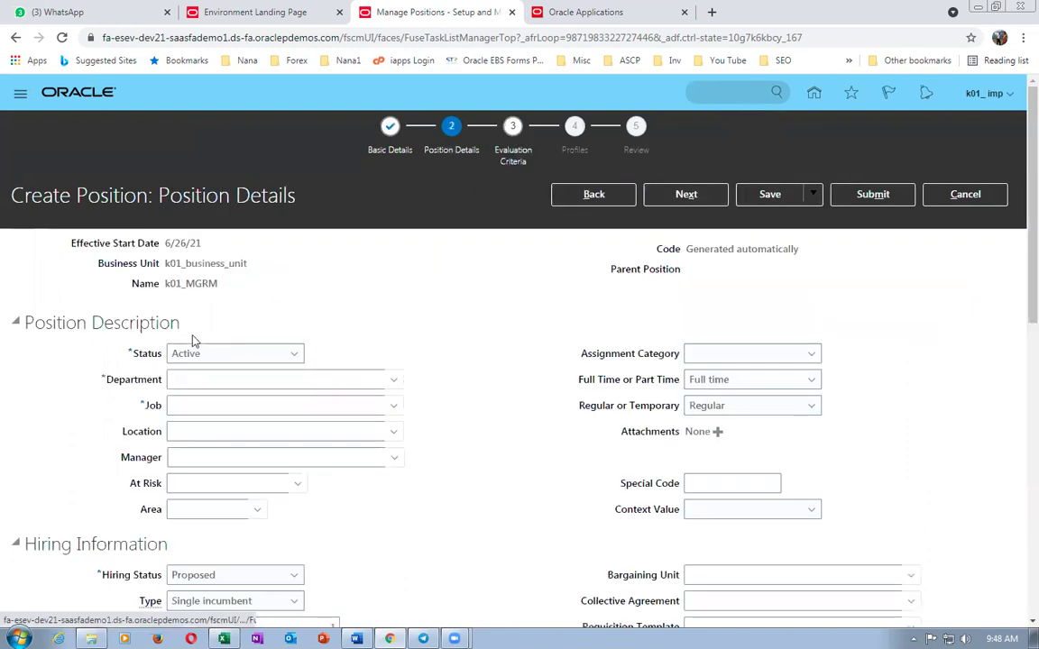
- Set the department to k01_mech_Dept and the job to k01_MGR
click(183, 383)
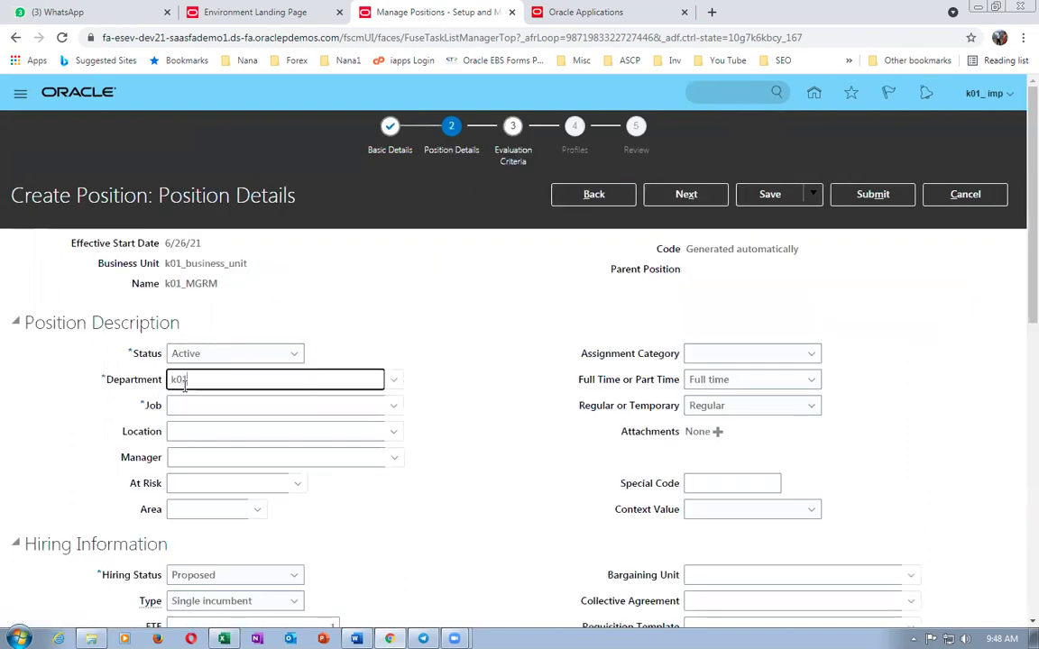
text(k01)
key(Tab)
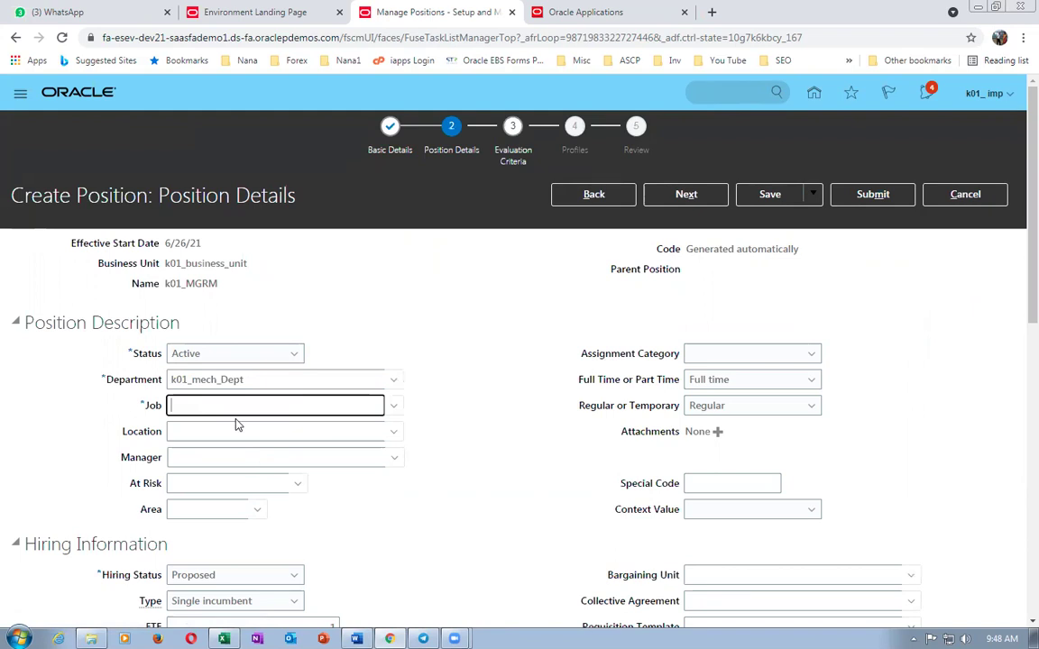
text(k01)
key(Tab)
click(326, 442)
click(733, 476)
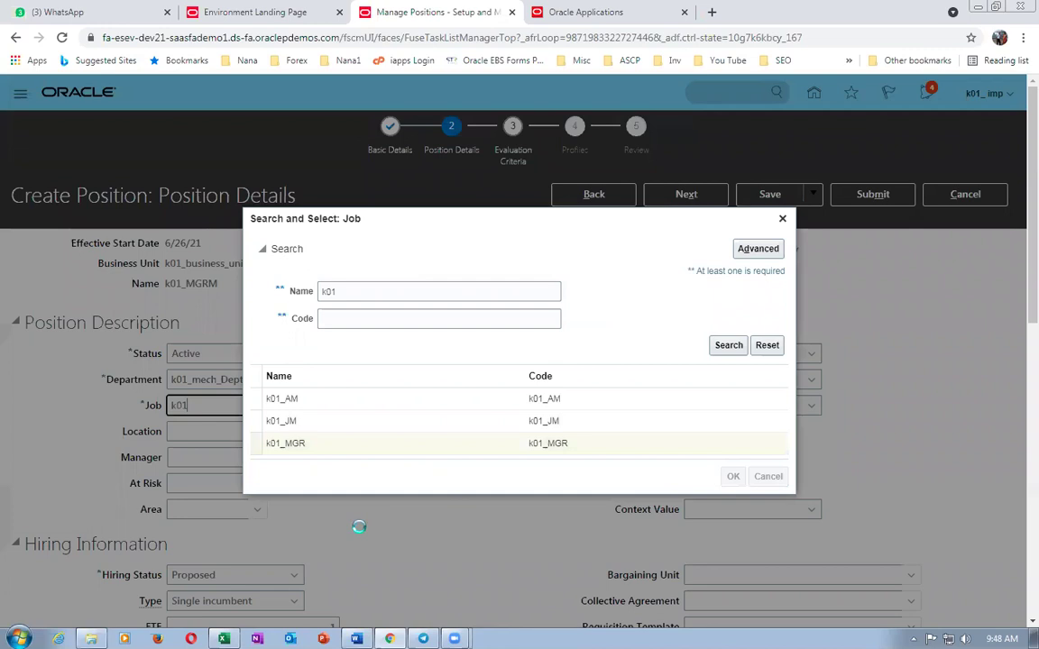
- Set position type None, clear FTE and Head Count, and set hiring status Approved
scroll(366, 532, down, 2)
click(226, 462)
click(211, 473)
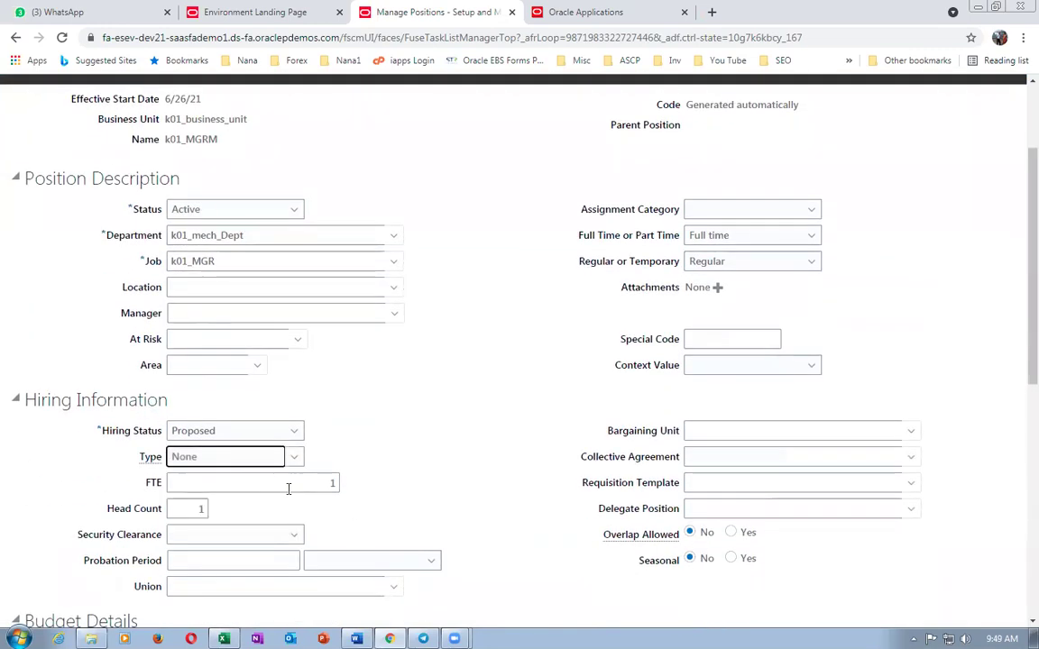
drag(289, 484, 403, 489)
key(BackSpace)
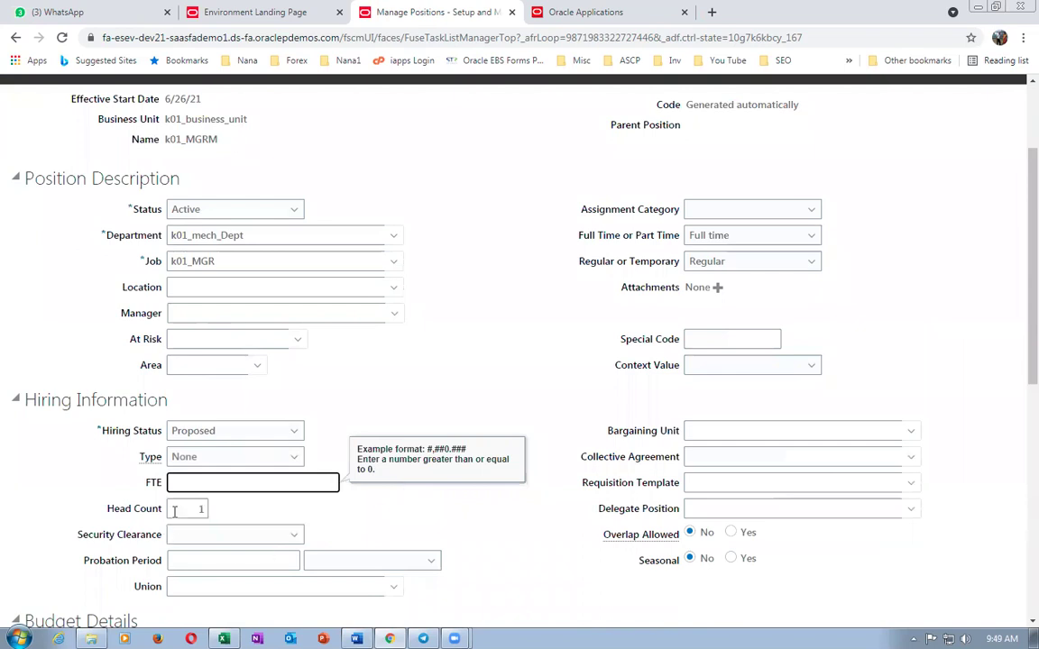
drag(174, 510, 259, 512)
key(BackSpace)
click(226, 432)
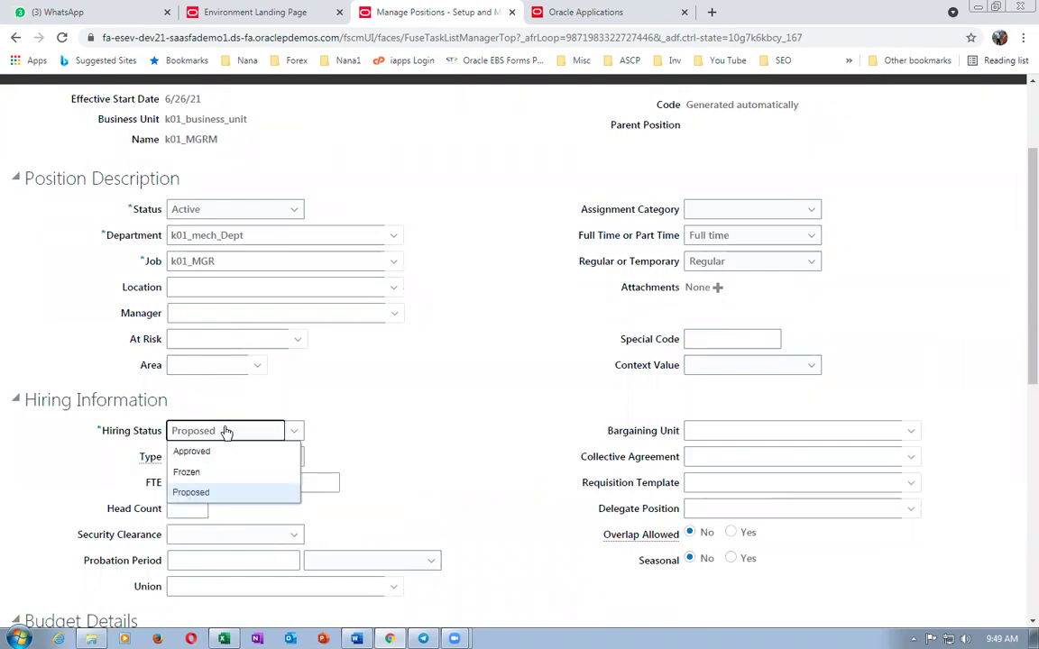
click(219, 453)
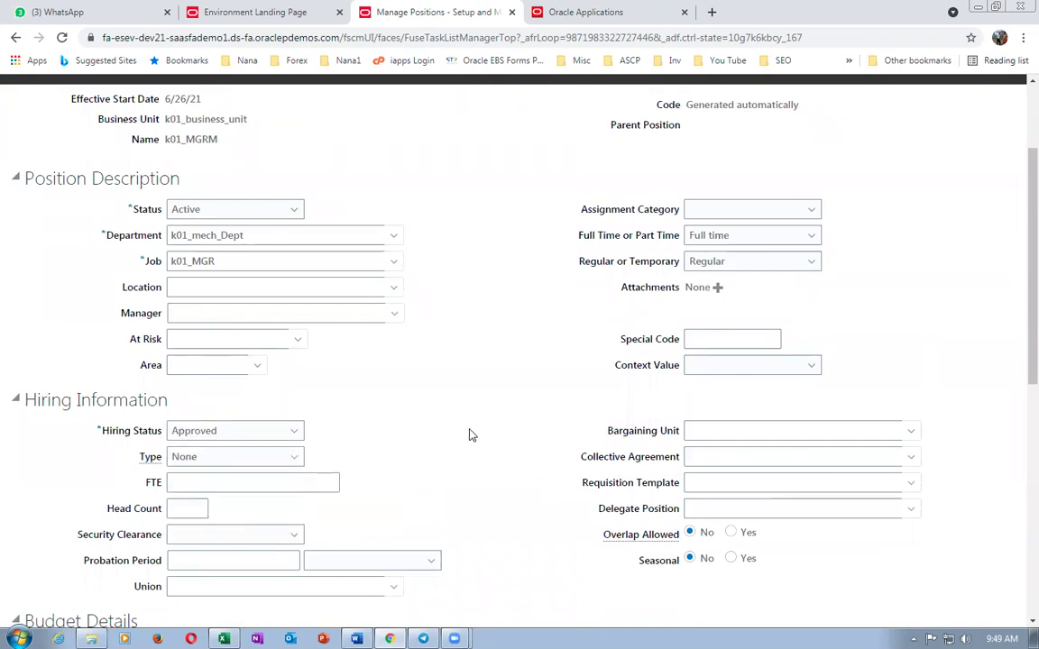
scroll(466, 433, up, 3)
scroll(460, 447, down, 5)
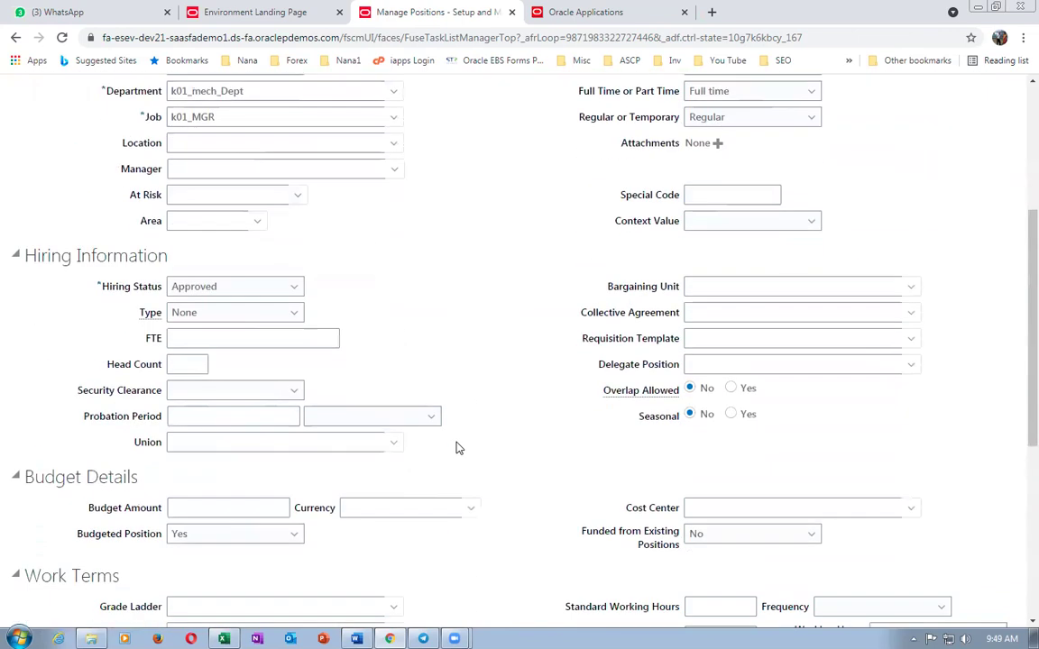
scroll(457, 457, up, 3)
- Submit k01_MGRM and refresh the k01 position search to list it as code 1158
click(871, 194)
click(617, 378)
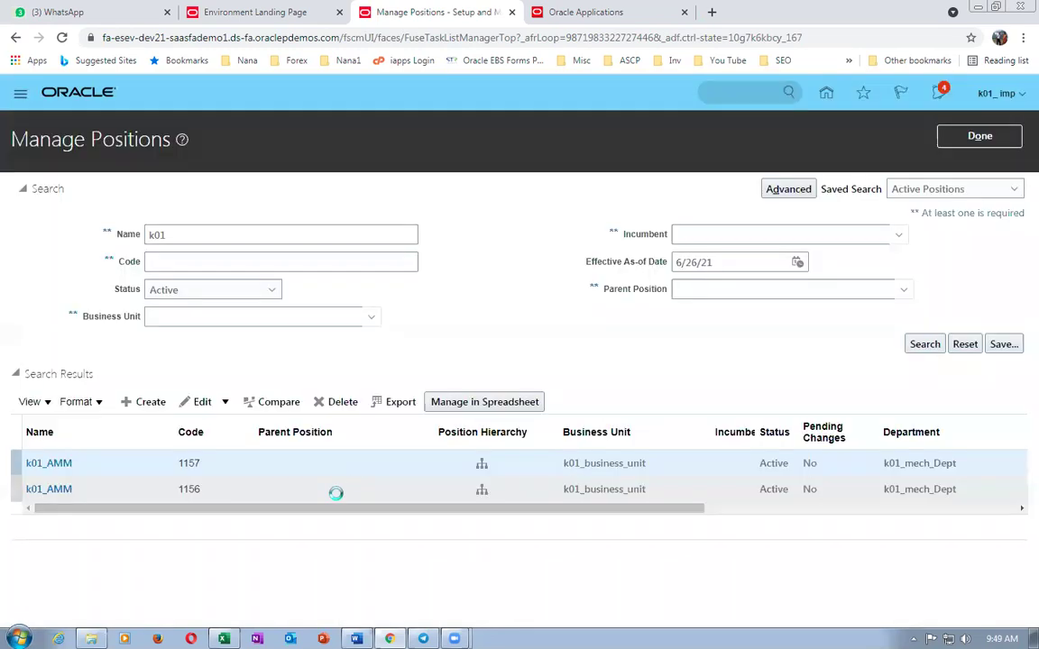
click(924, 347)
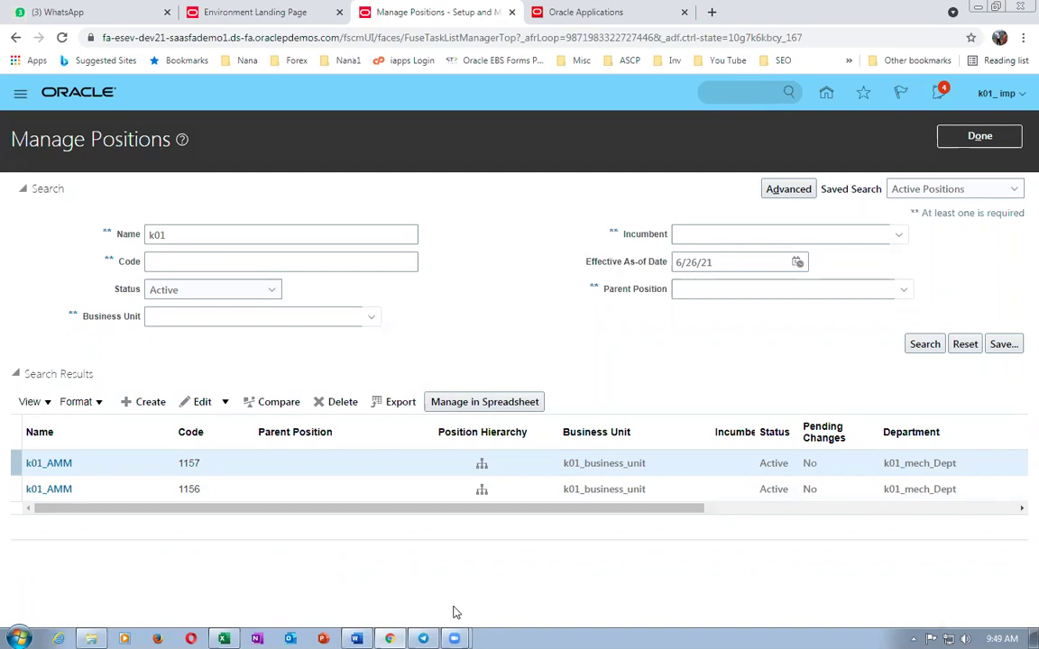
click(925, 344)
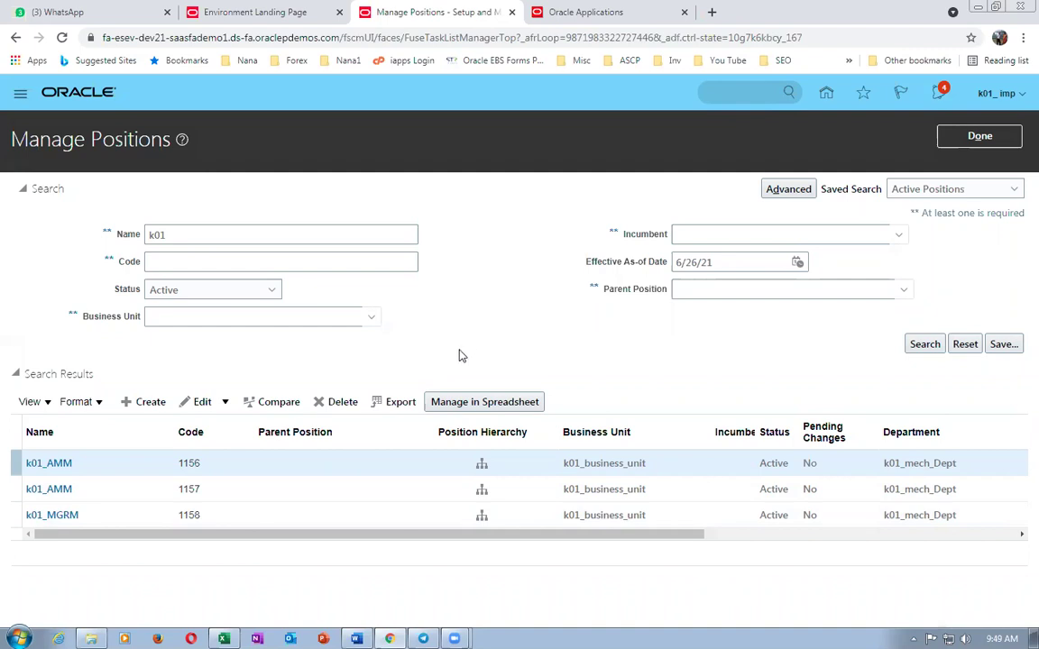
key(alt+Tab)
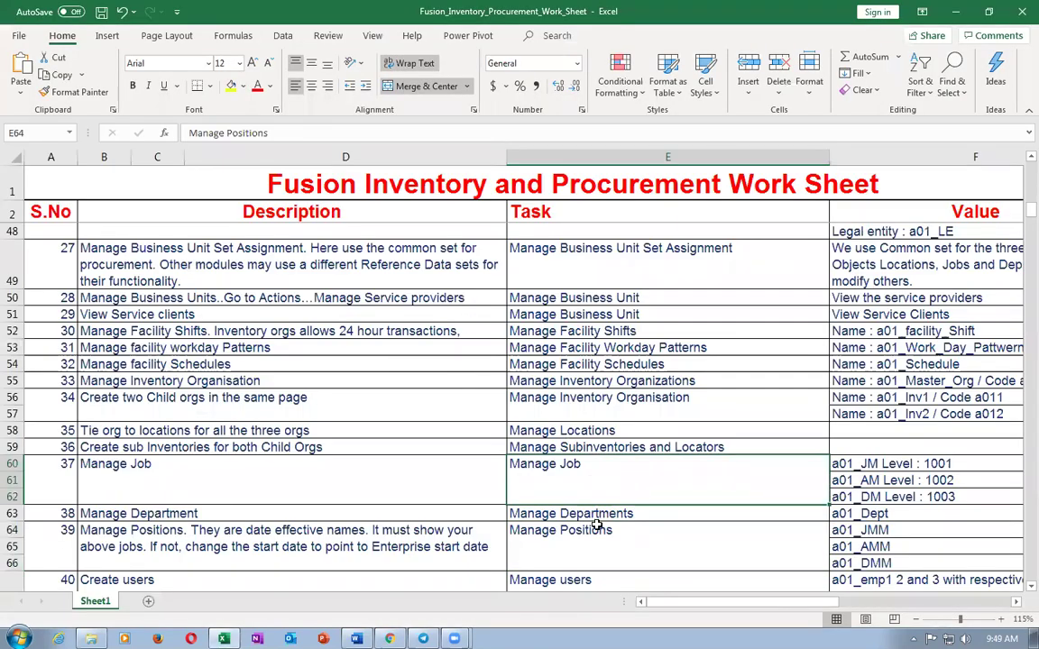
scroll(592, 535, down, 2)
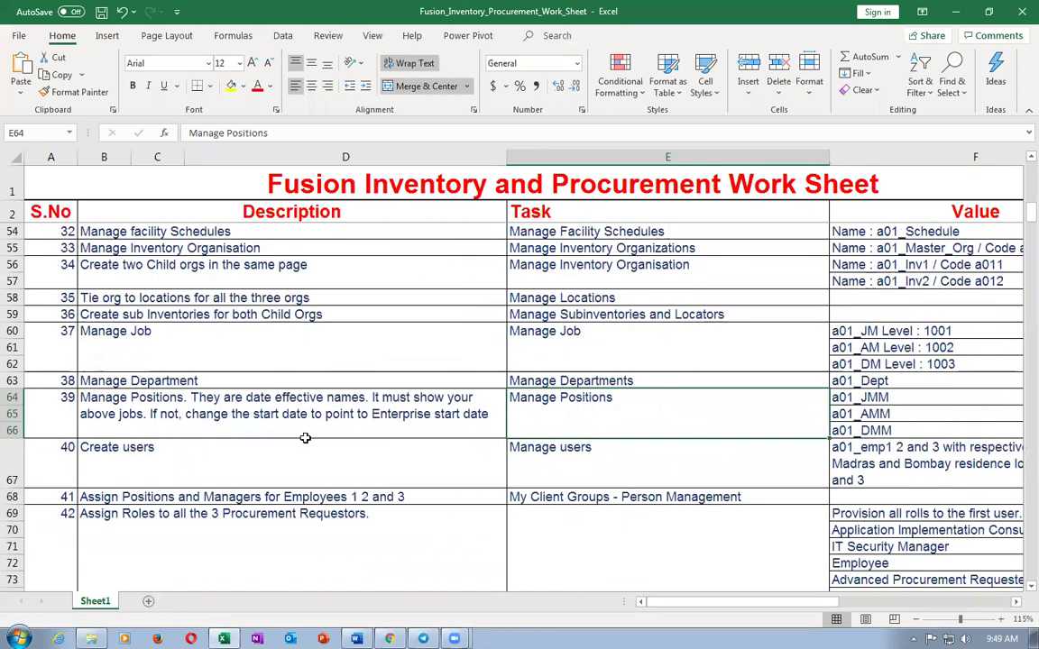
click(248, 404)
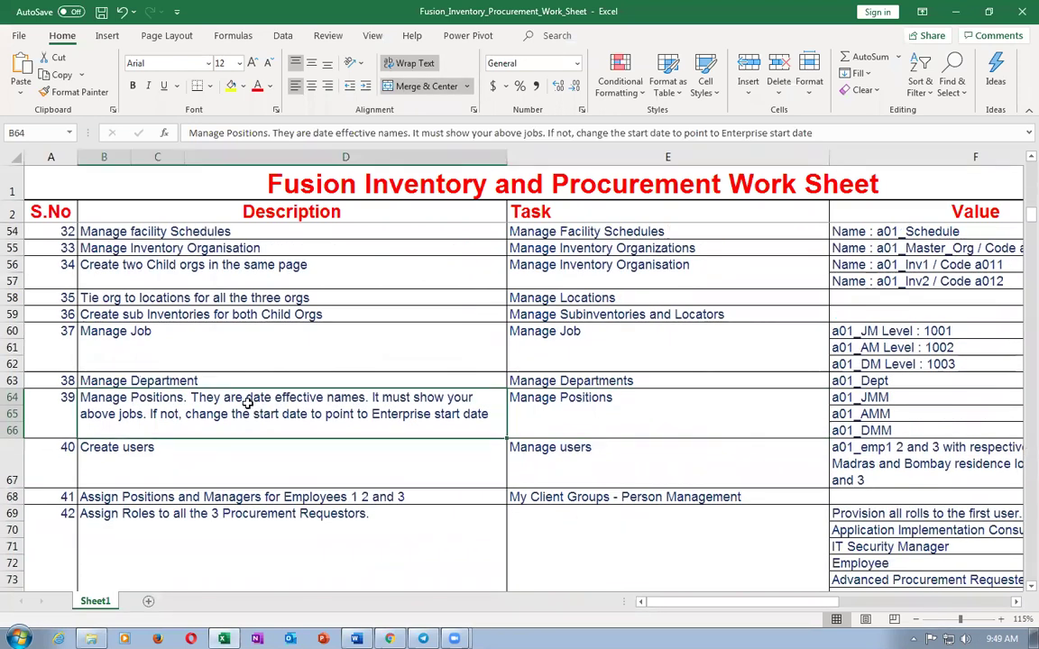
click(227, 454)
click(567, 477)
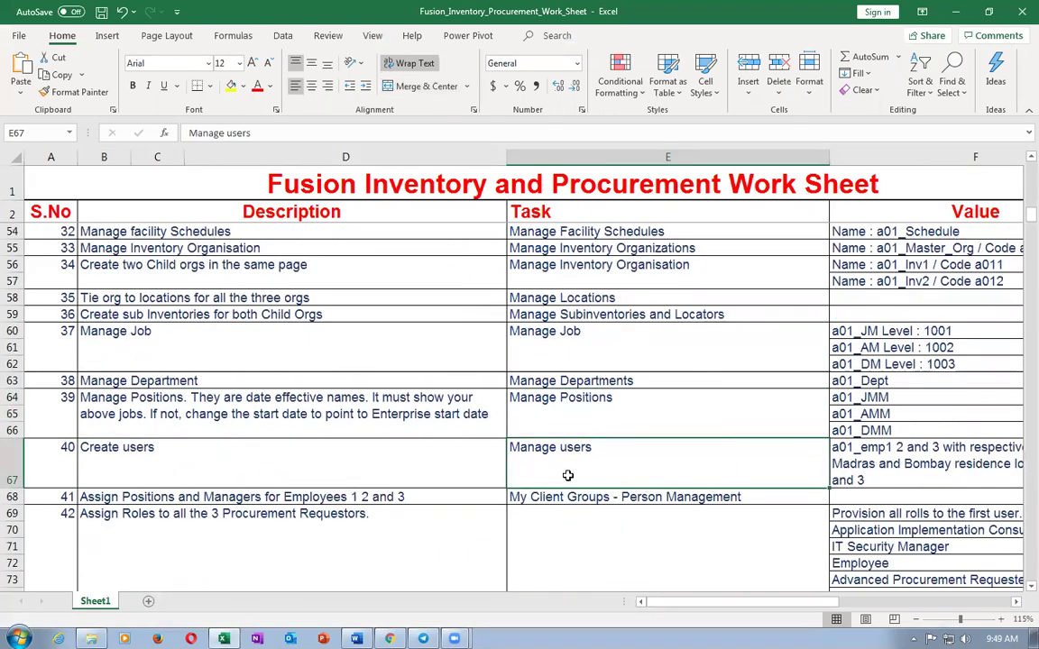
click(269, 457)
click(591, 464)
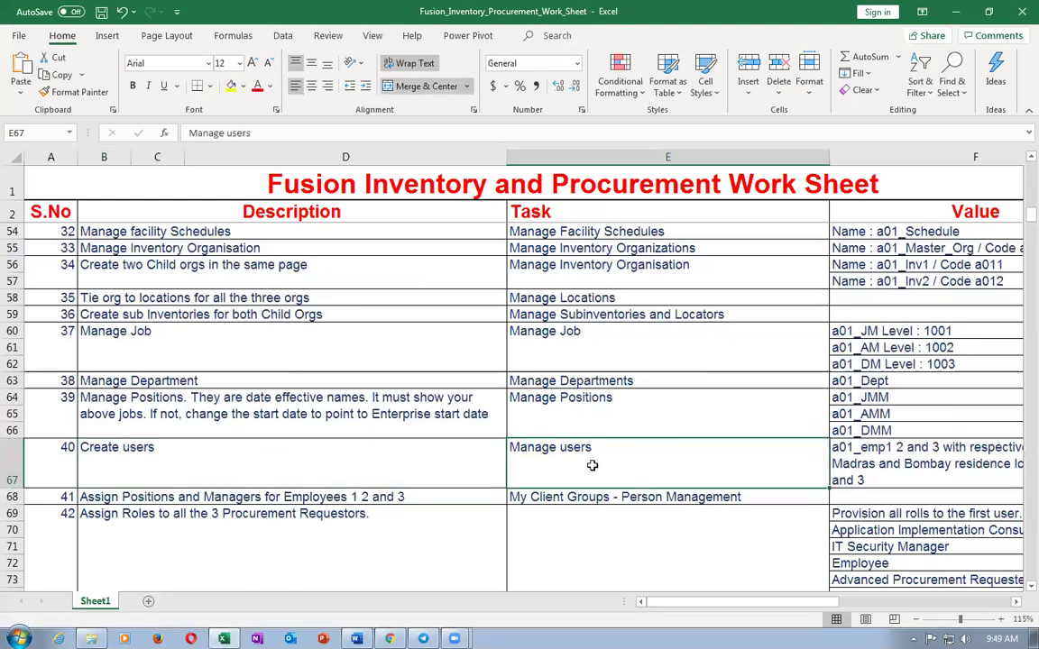
click(390, 462)
click(576, 462)
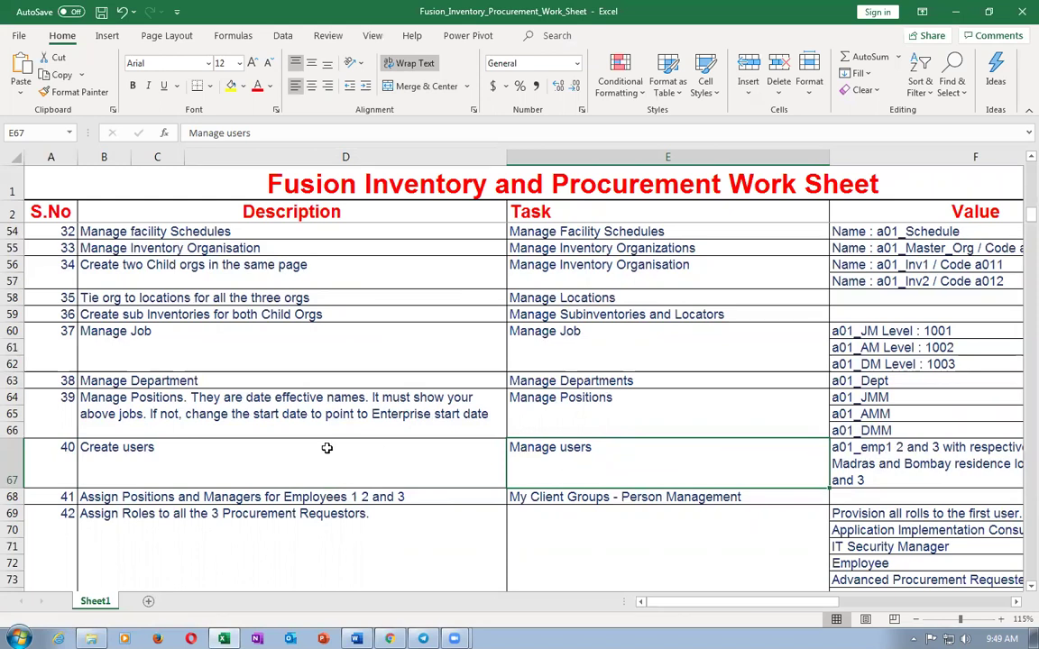
click(287, 447)
click(526, 457)
key(alt+Tab)
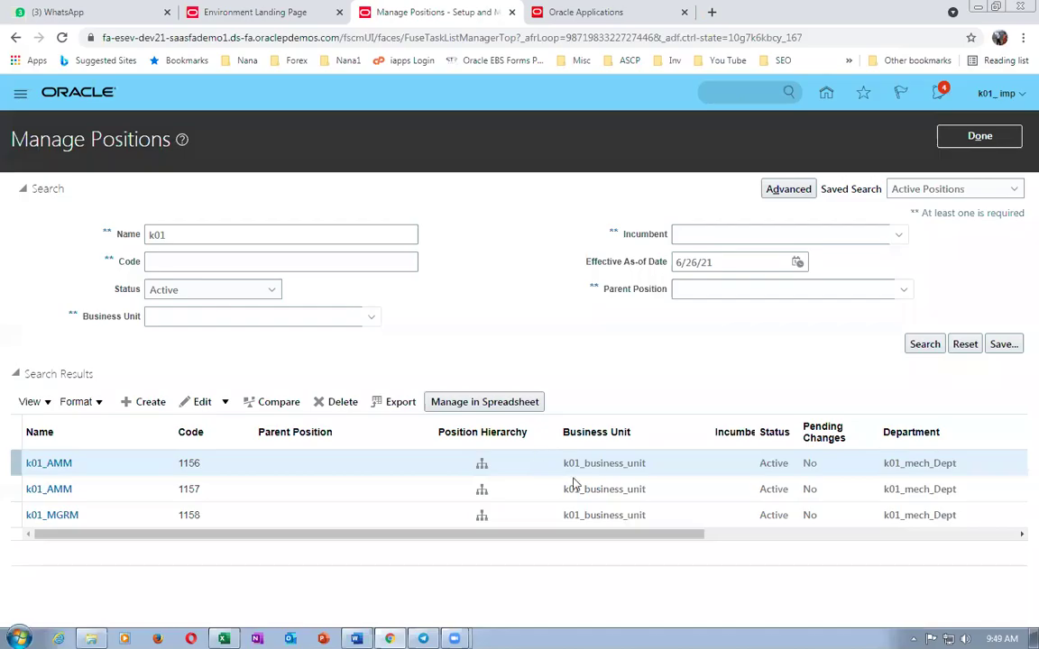